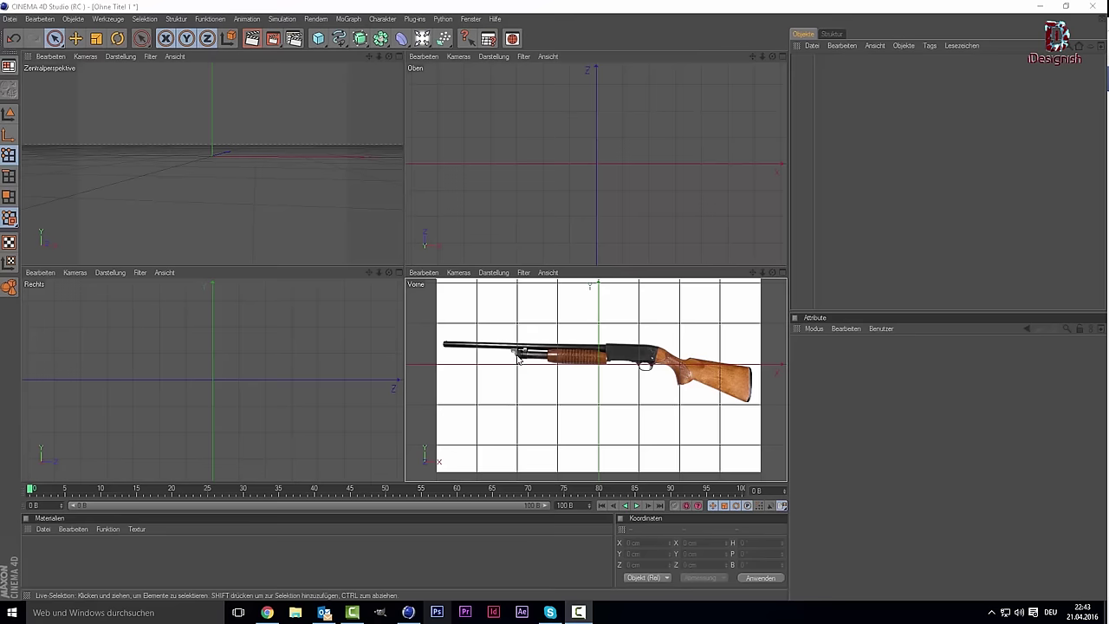
Fill the workspace with the front view, zoomed and panned onto the shotgun's wooden stock.
middle_click(518, 359)
scroll(487, 317, up, 2)
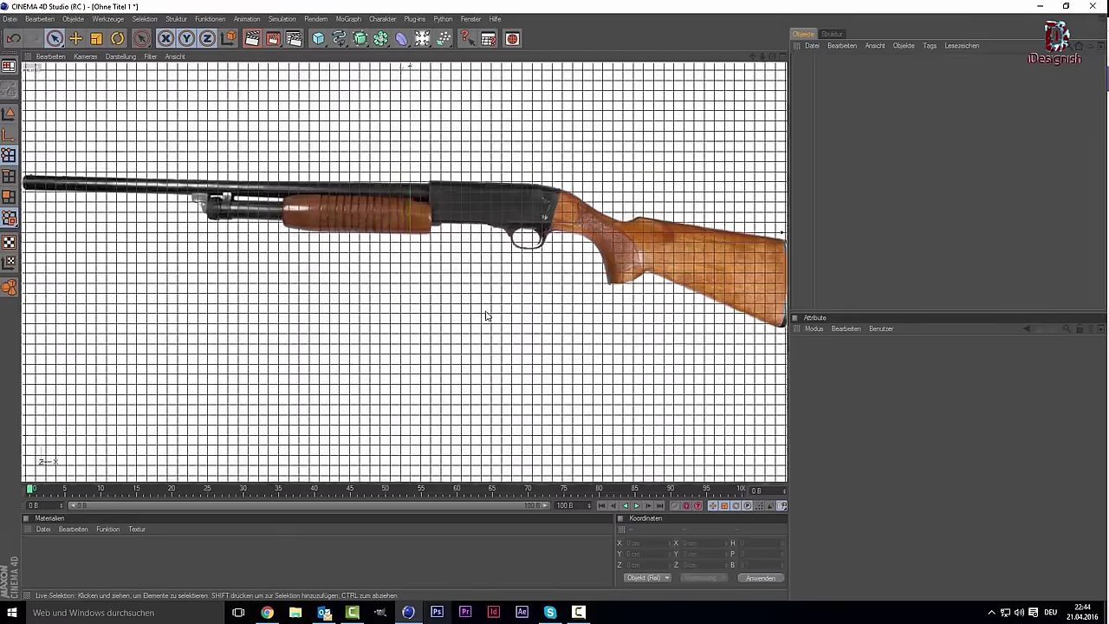
scroll(487, 317, down, 2)
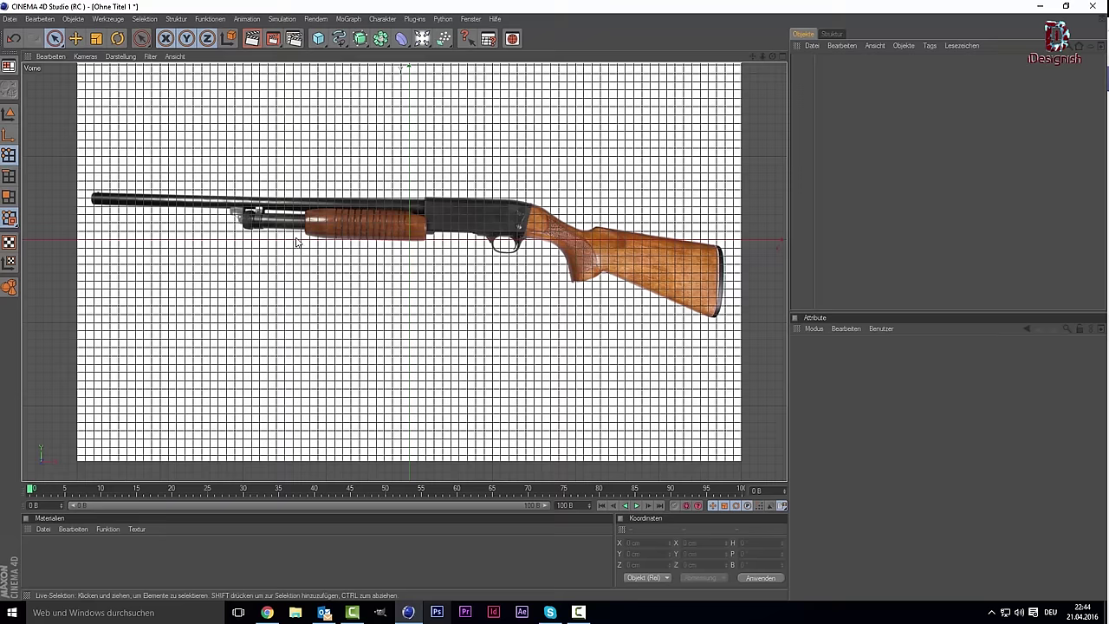
middle_click(361, 264)
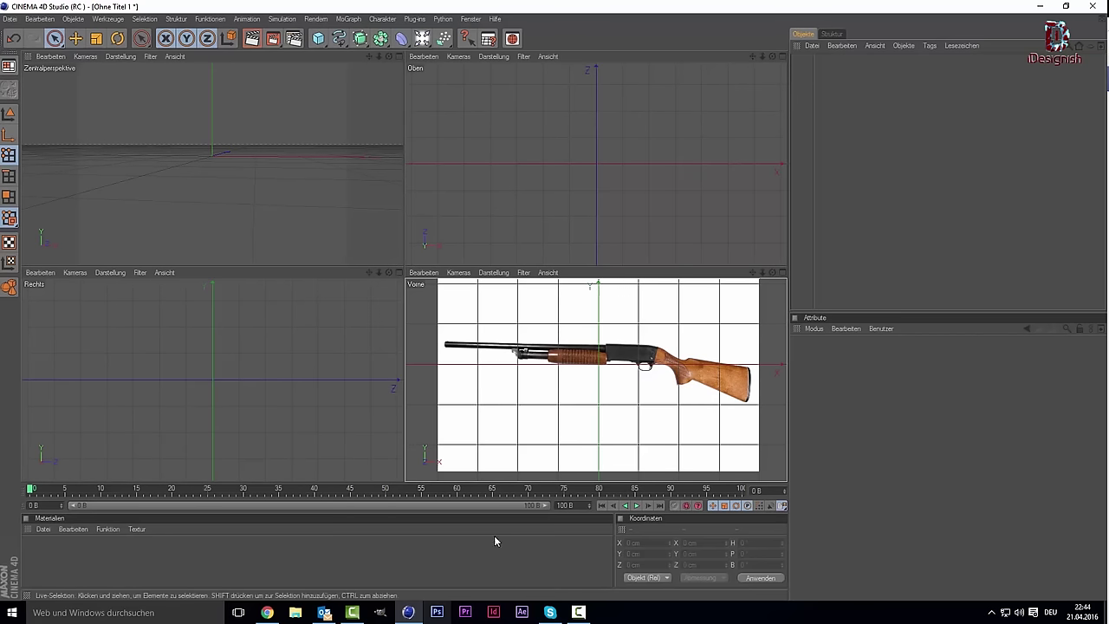
middle_click(554, 374)
scroll(494, 287, up, 1)
scroll(520, 234, up, 3)
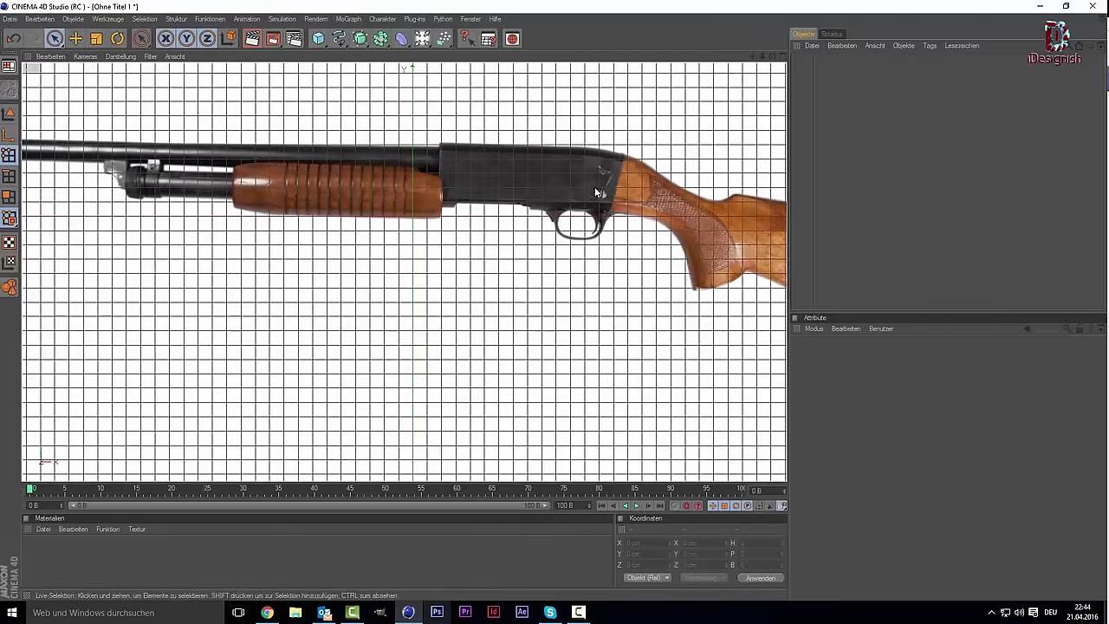
scroll(596, 192, up, 1)
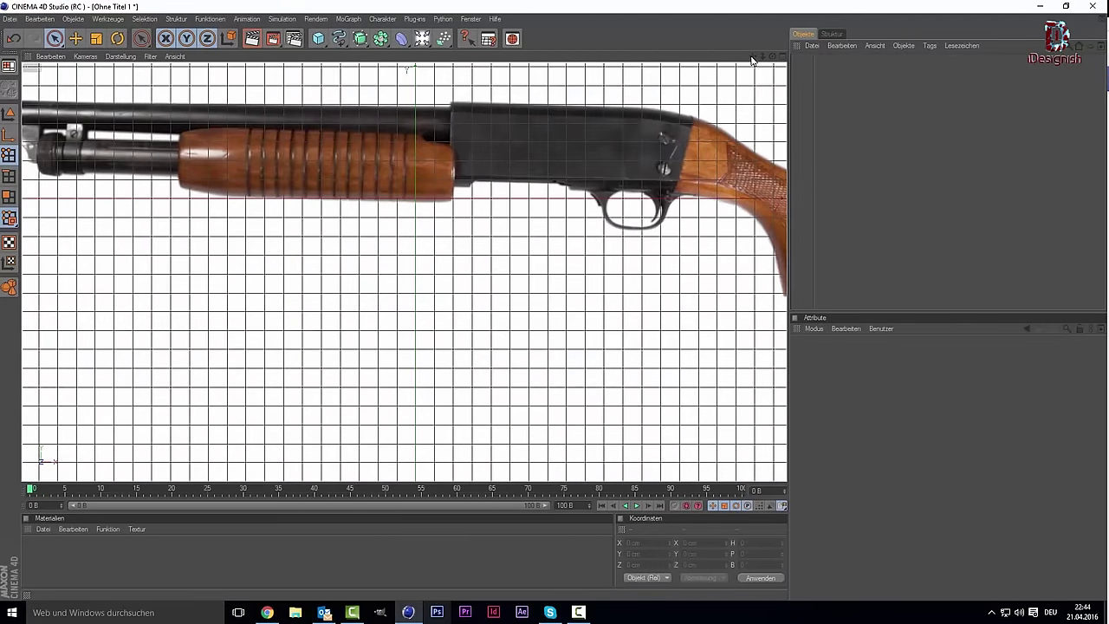
drag(752, 57, 354, 103)
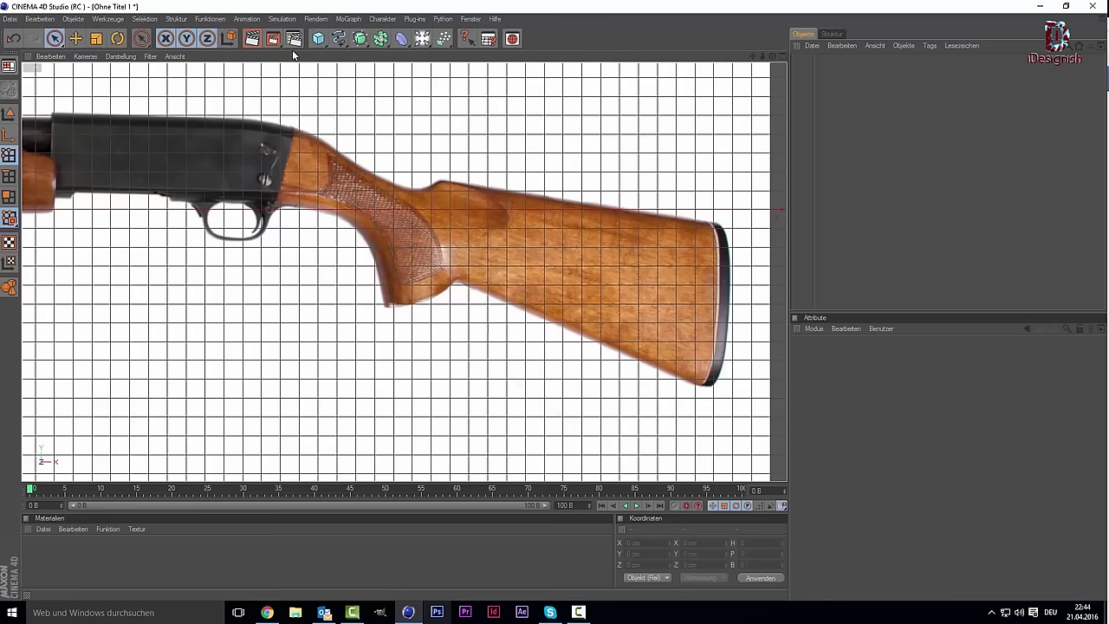
click(318, 40)
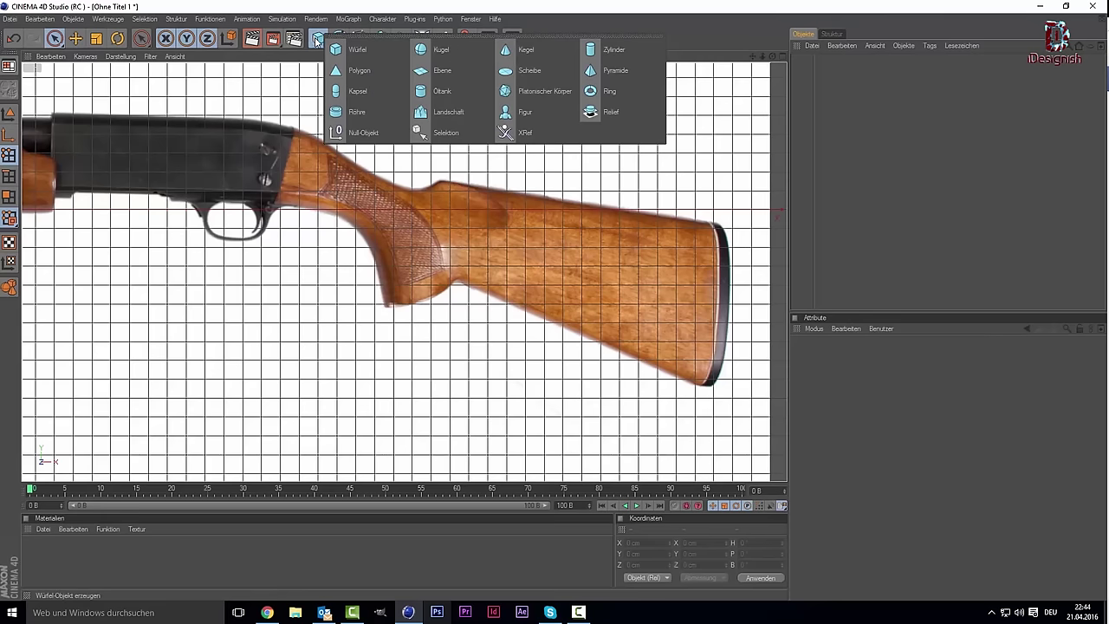
Add a cube and slide it right along X over the stock.
click(347, 49)
scroll(243, 169, down, 2)
scroll(243, 169, down, 2)
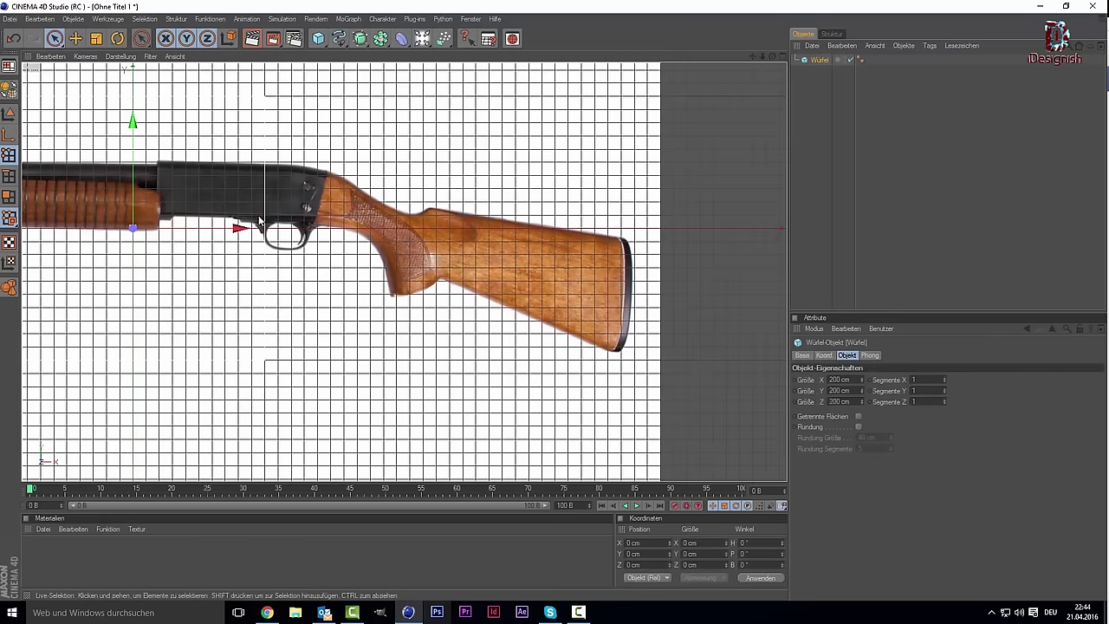
drag(240, 228, 614, 229)
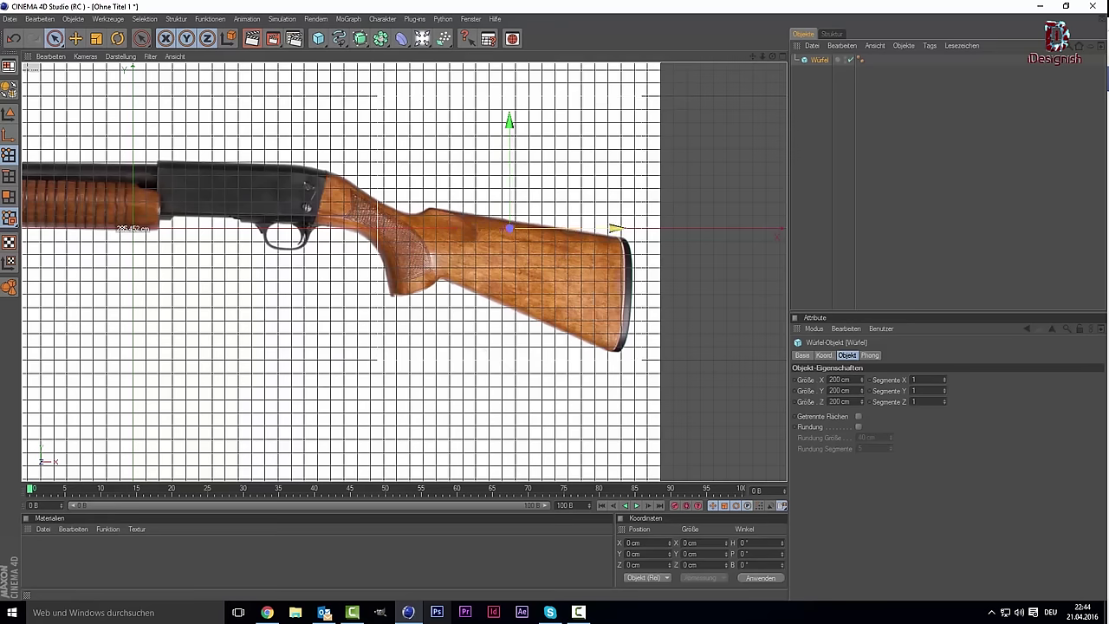
drag(236, 228, 236, 229)
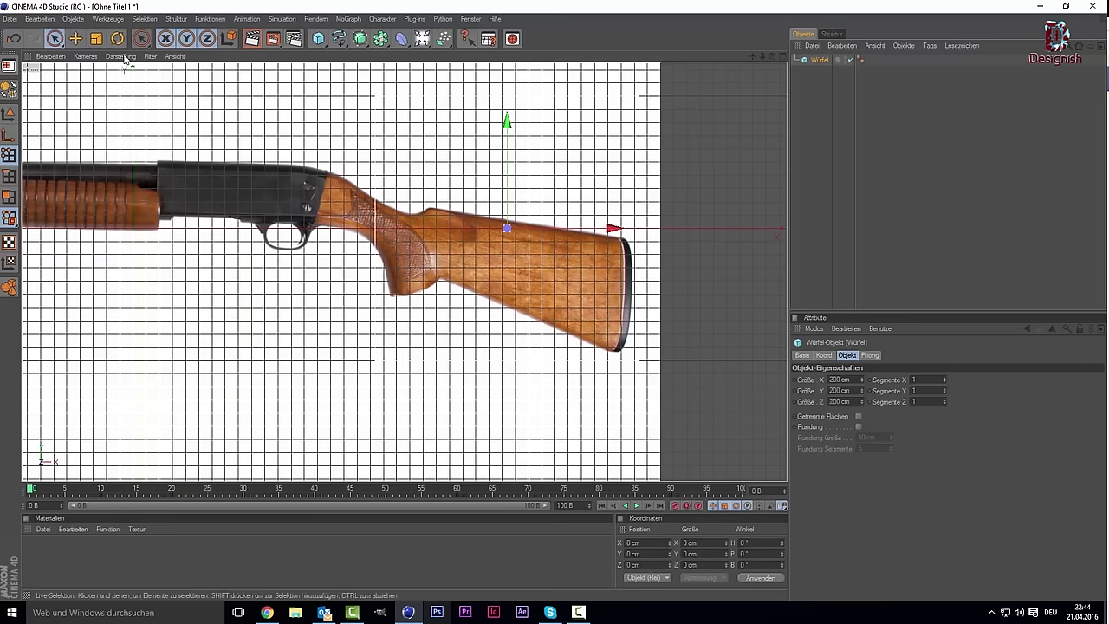
Switch the viewport to hidden-line display and enter Object mode.
click(120, 57)
click(146, 164)
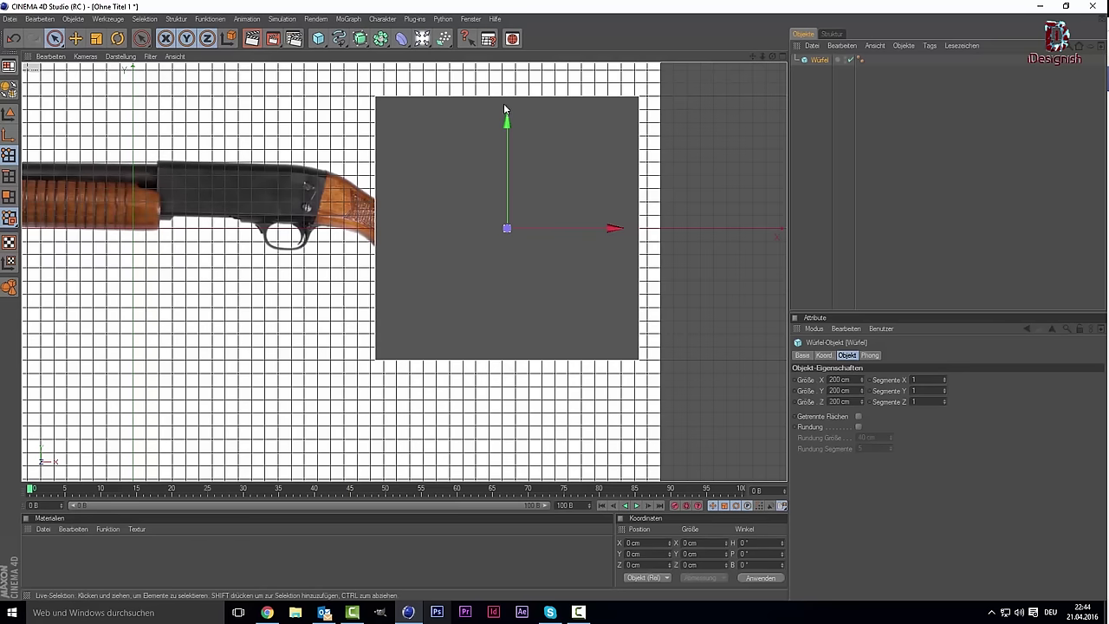
click(9, 113)
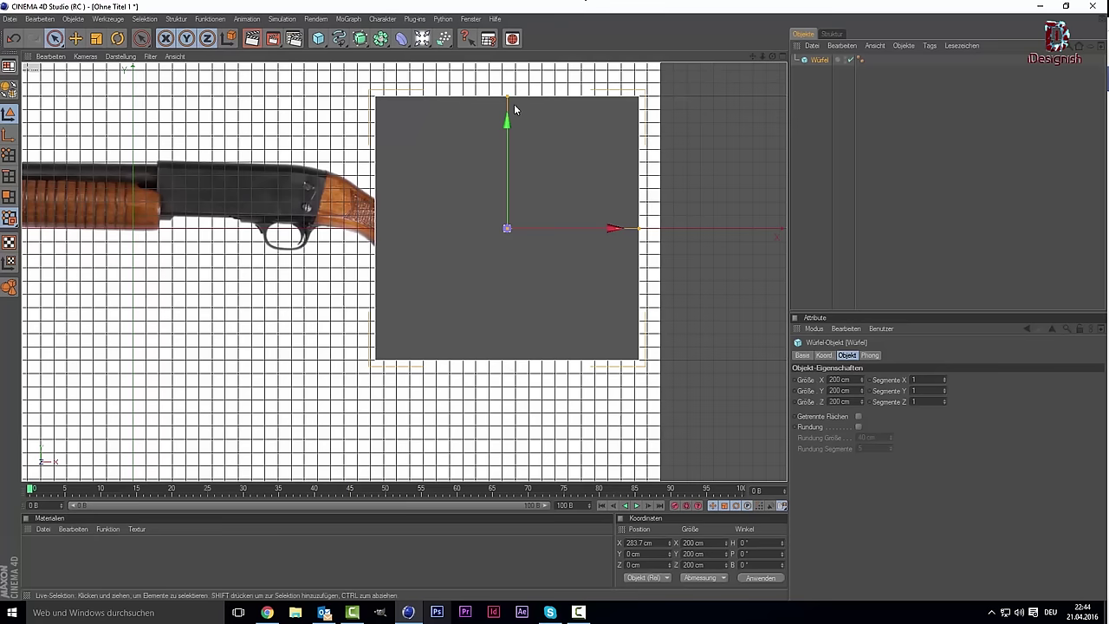
Flatten the cube to 77.413 cm high and slide it left over the receiver.
drag(510, 102, 508, 173)
mouse_move(507, 123)
mouse_down()
mouse_move(507, 134)
mouse_move(507, 110)
mouse_up()
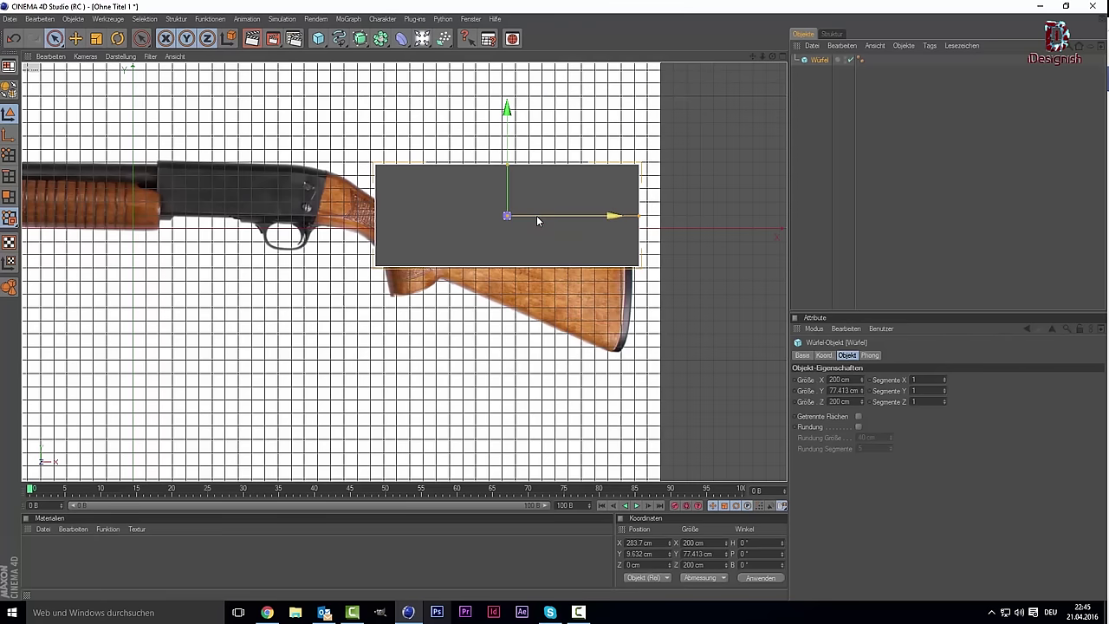
drag(536, 215, 497, 215)
drag(574, 215, 539, 215)
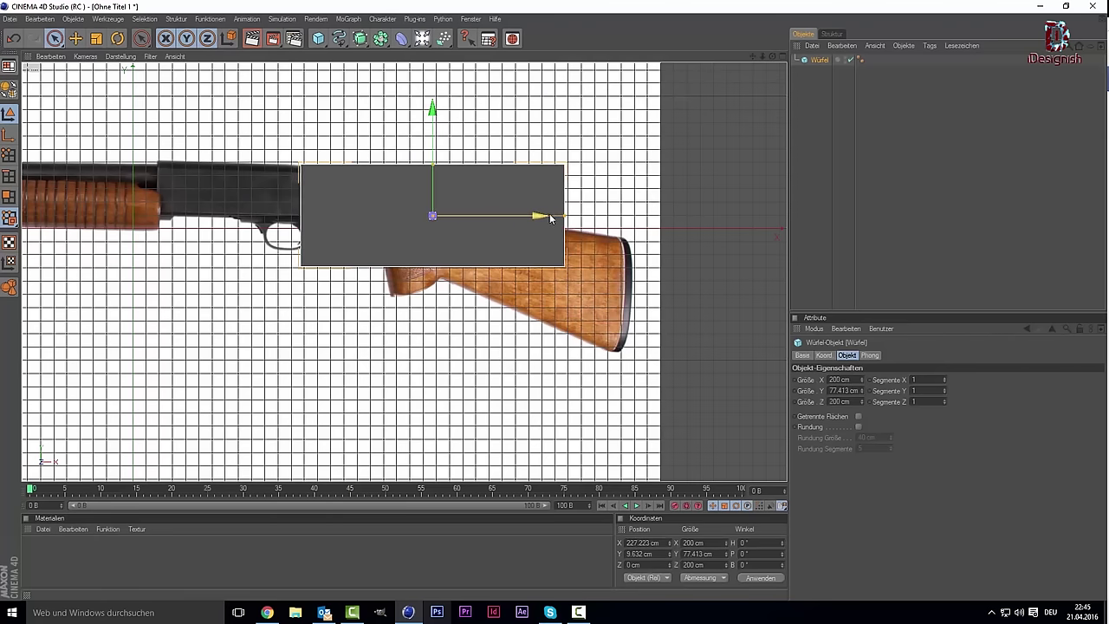
click(117, 39)
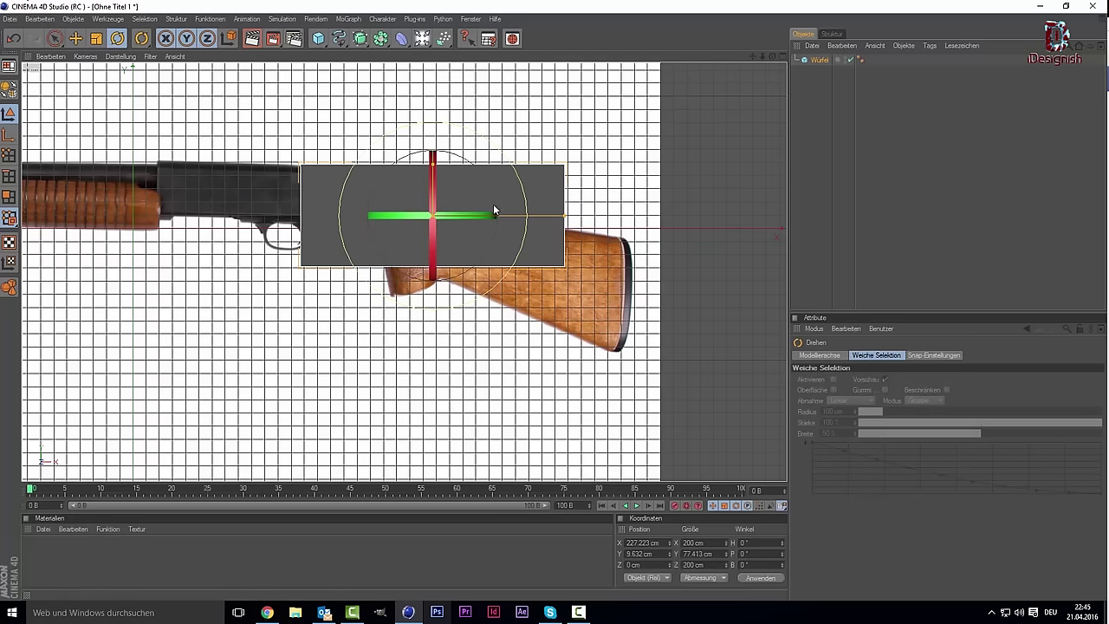
Tilt the cube 23.407° and resize it to about 242 × 97 cm over the stock.
drag(495, 208, 491, 227)
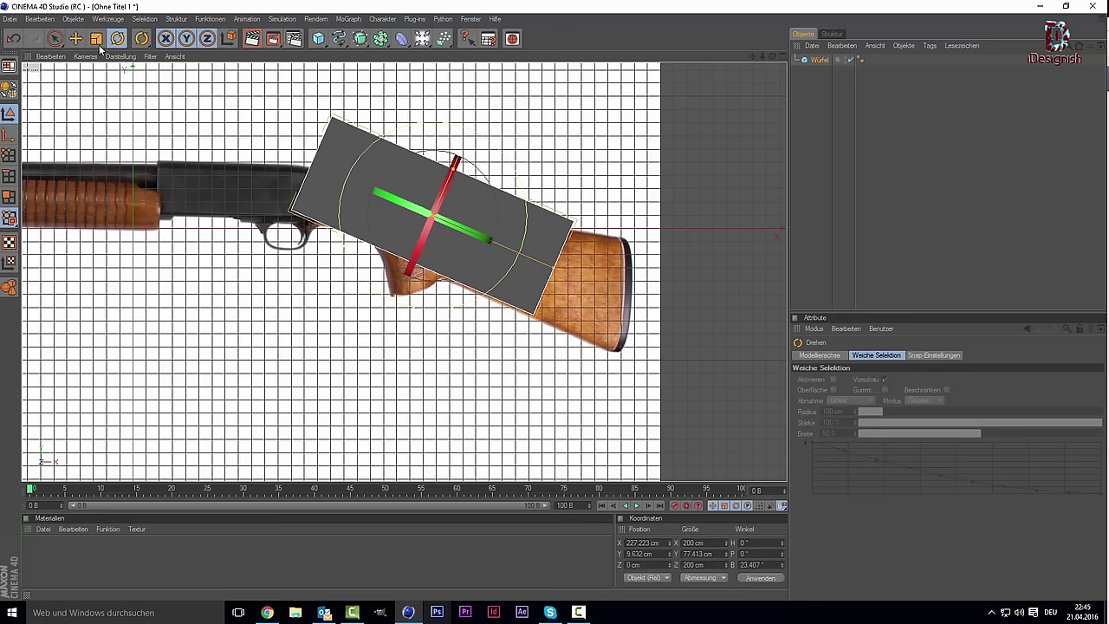
click(55, 39)
drag(480, 243, 528, 265)
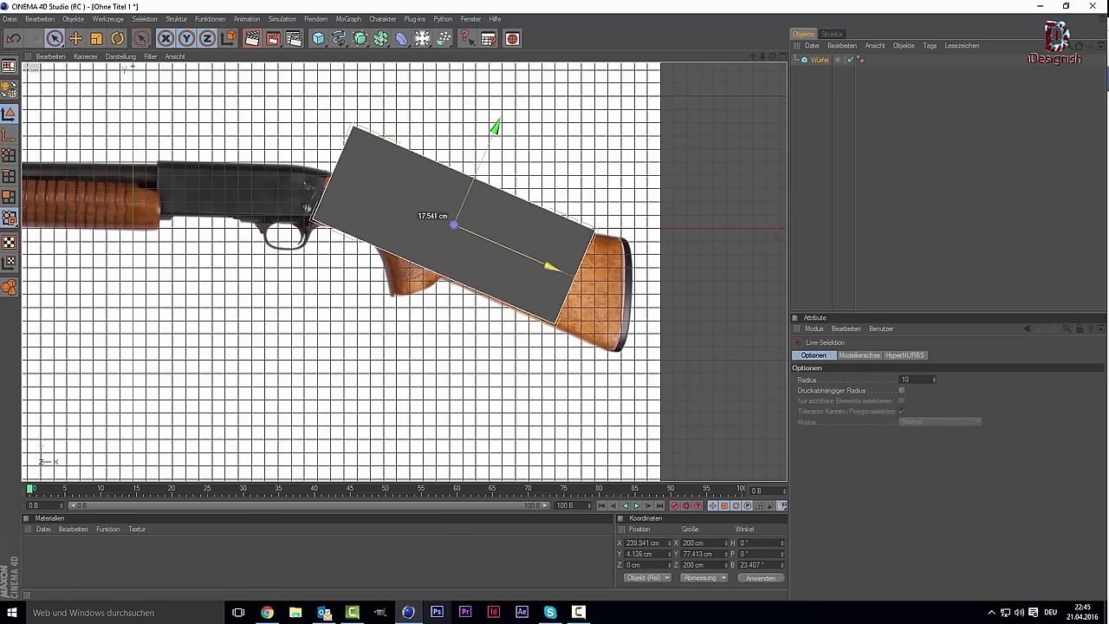
mouse_move(513, 136)
mouse_down()
mouse_move(489, 222)
mouse_move(510, 172)
mouse_up()
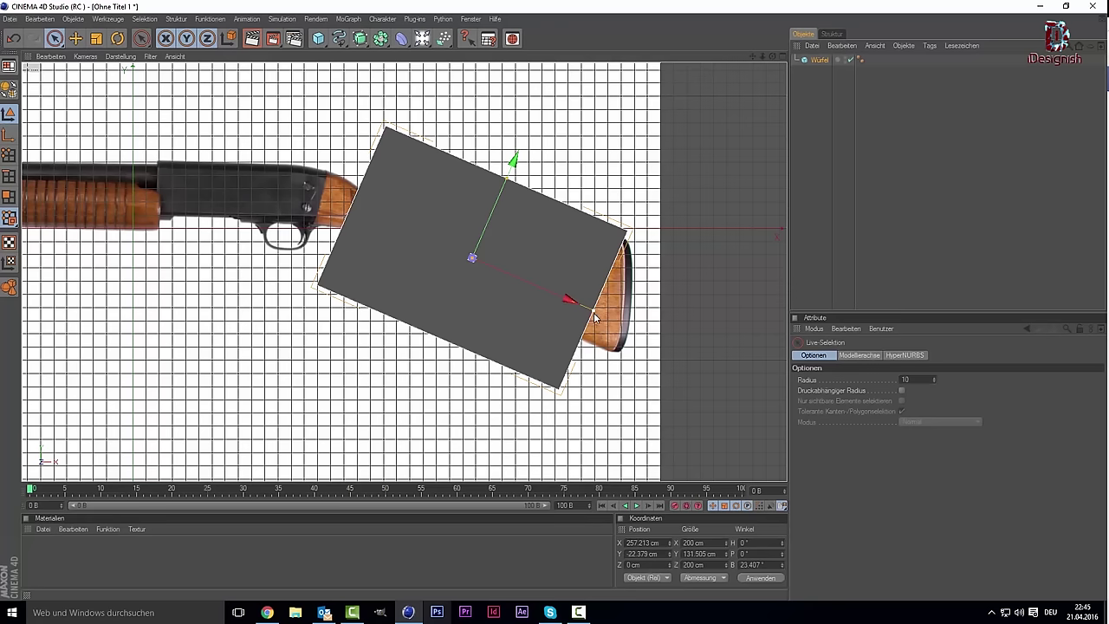
drag(595, 313, 620, 323)
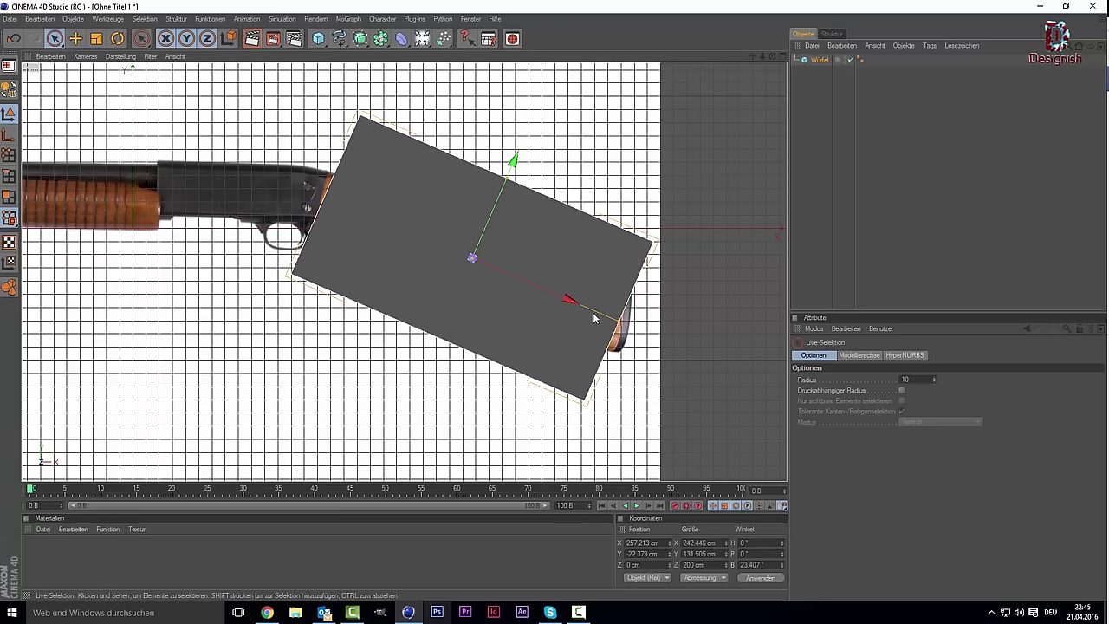
drag(494, 173, 499, 201)
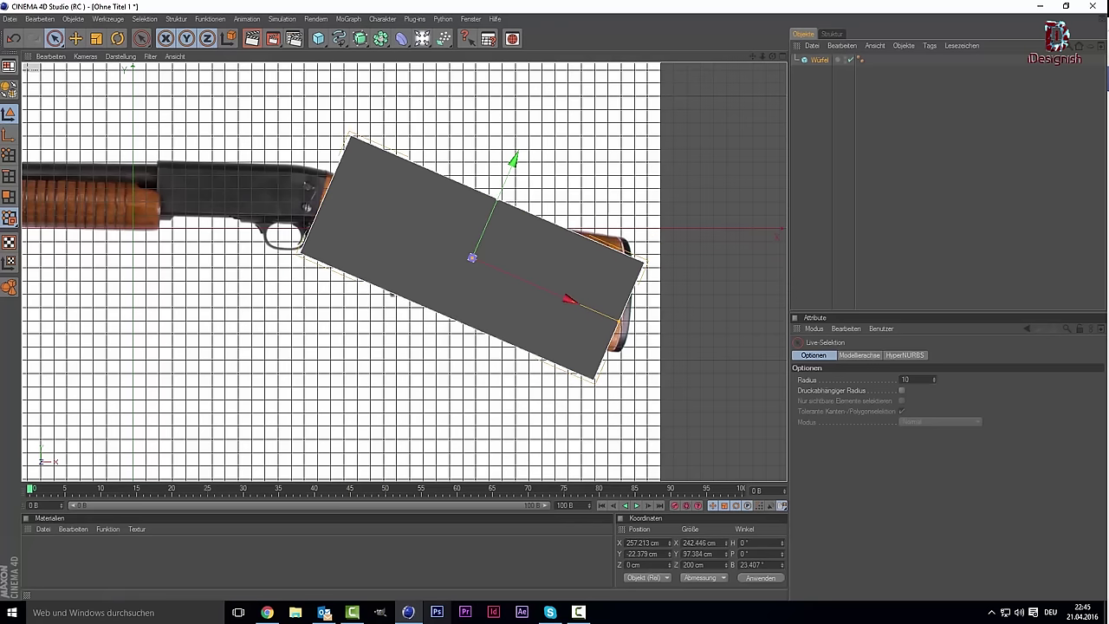
Show the cube as lines, tilt it to 12.345°, and nudge it up about 4 cm.
click(120, 56)
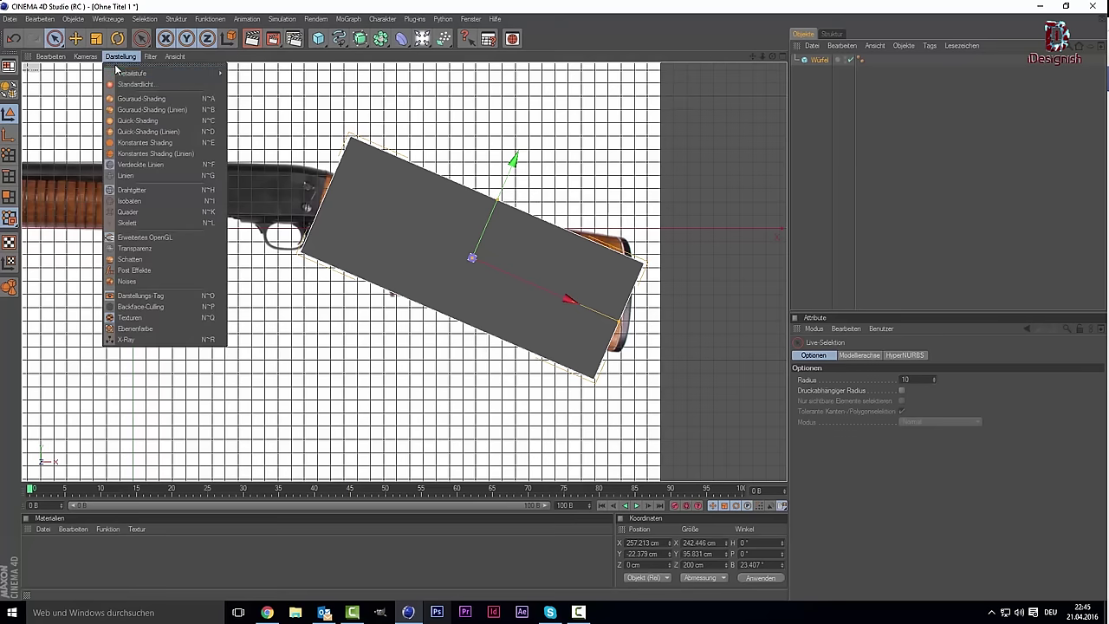
click(163, 178)
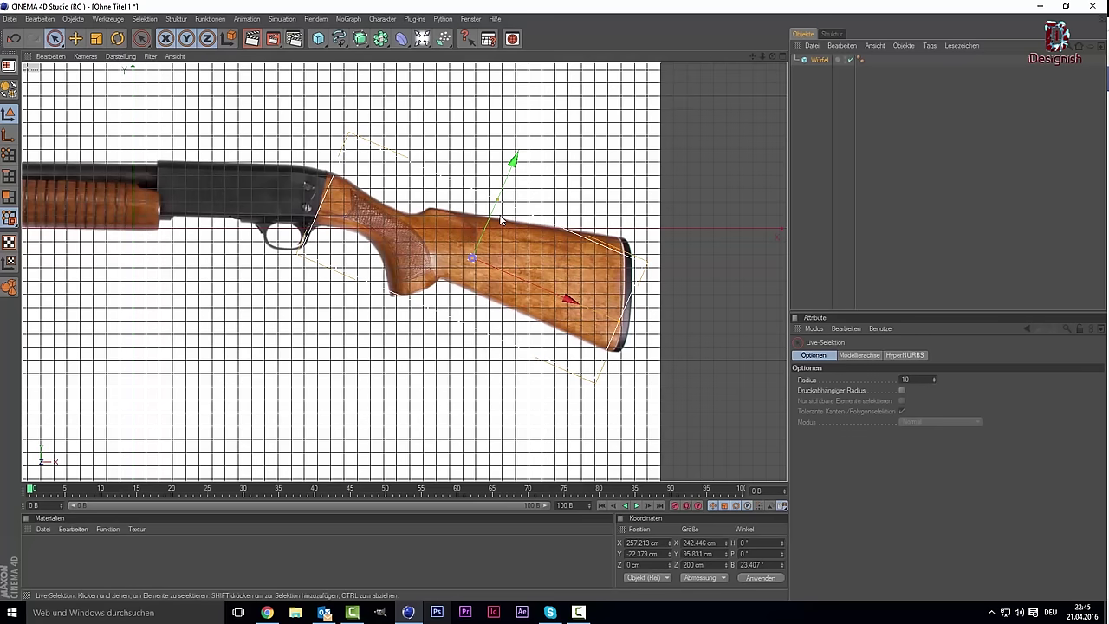
click(117, 39)
drag(543, 294, 531, 252)
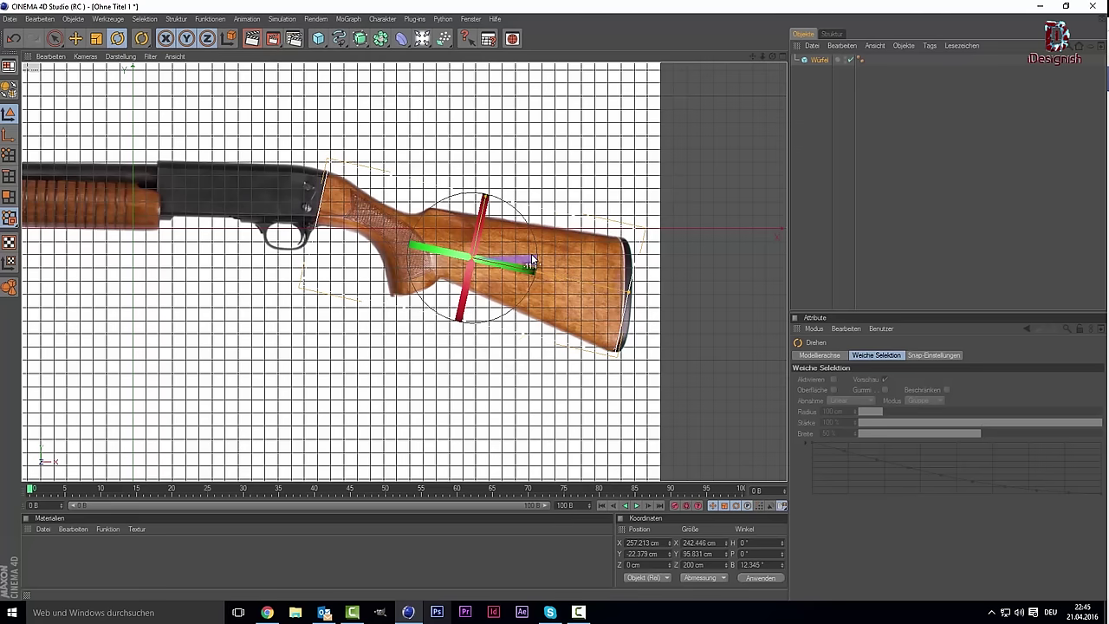
click(53, 38)
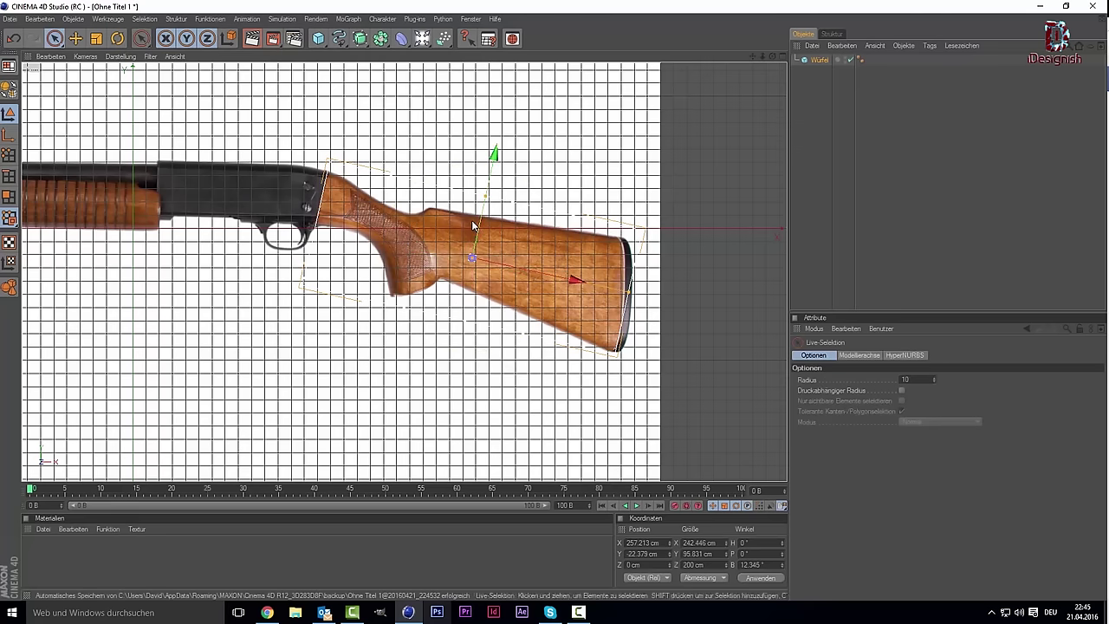
drag(473, 227, 482, 229)
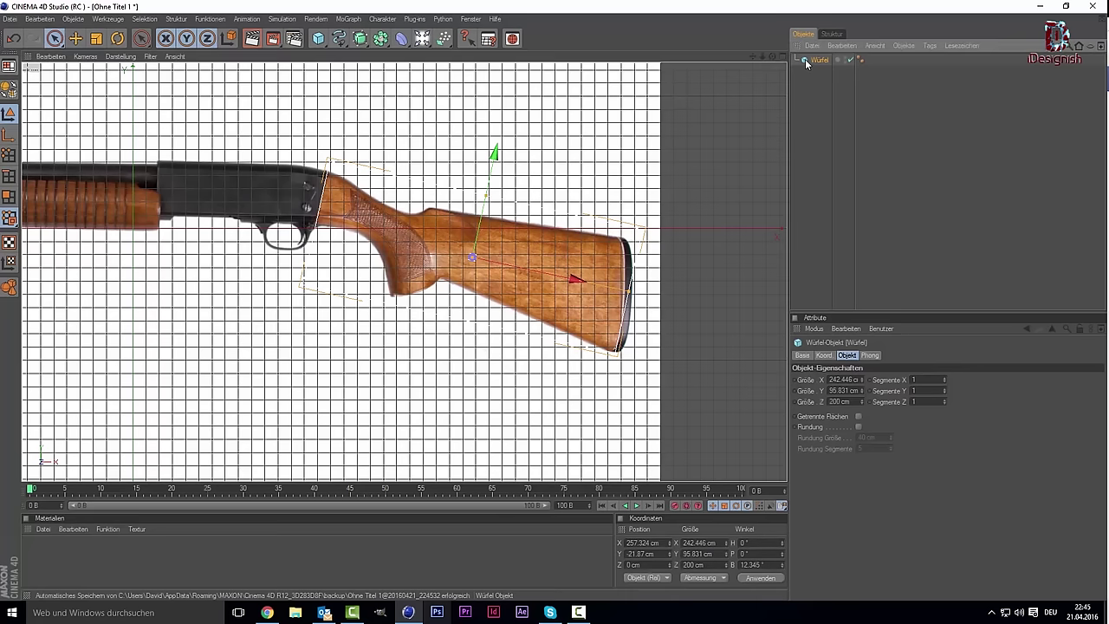
click(914, 380)
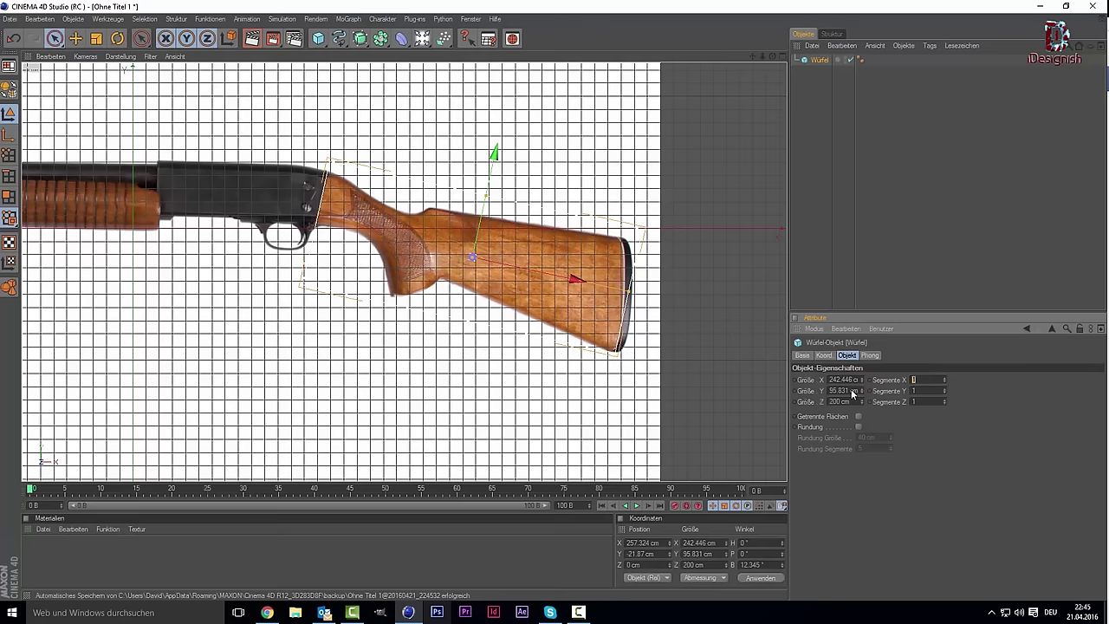
Enlarge the perspective view and add a HyperNURBS object with the cube inside.
middle_click(508, 334)
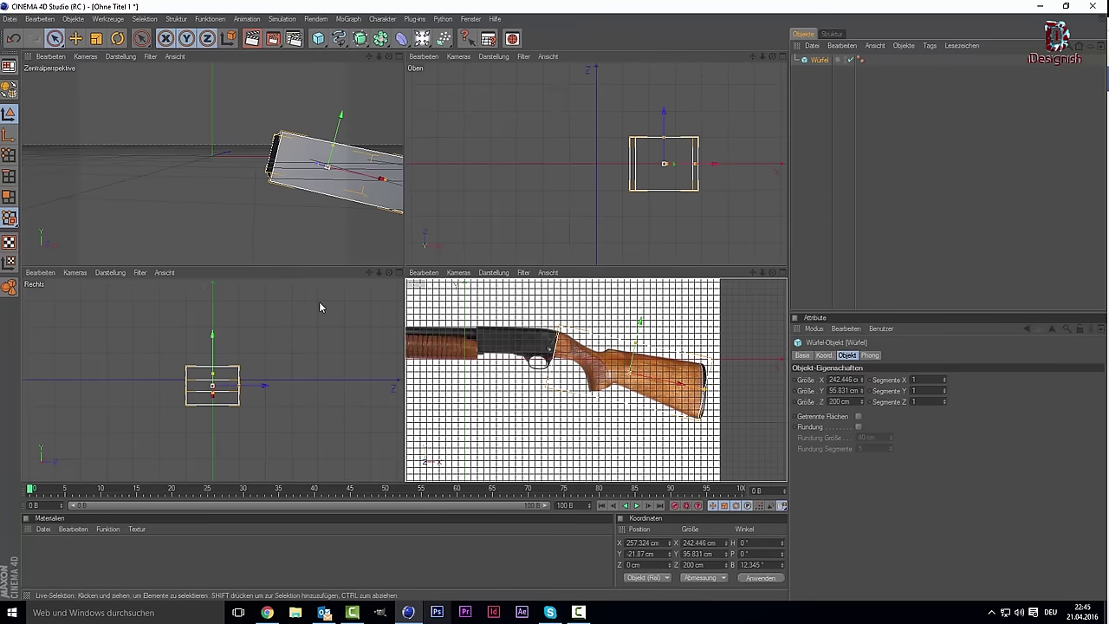
middle_click(295, 187)
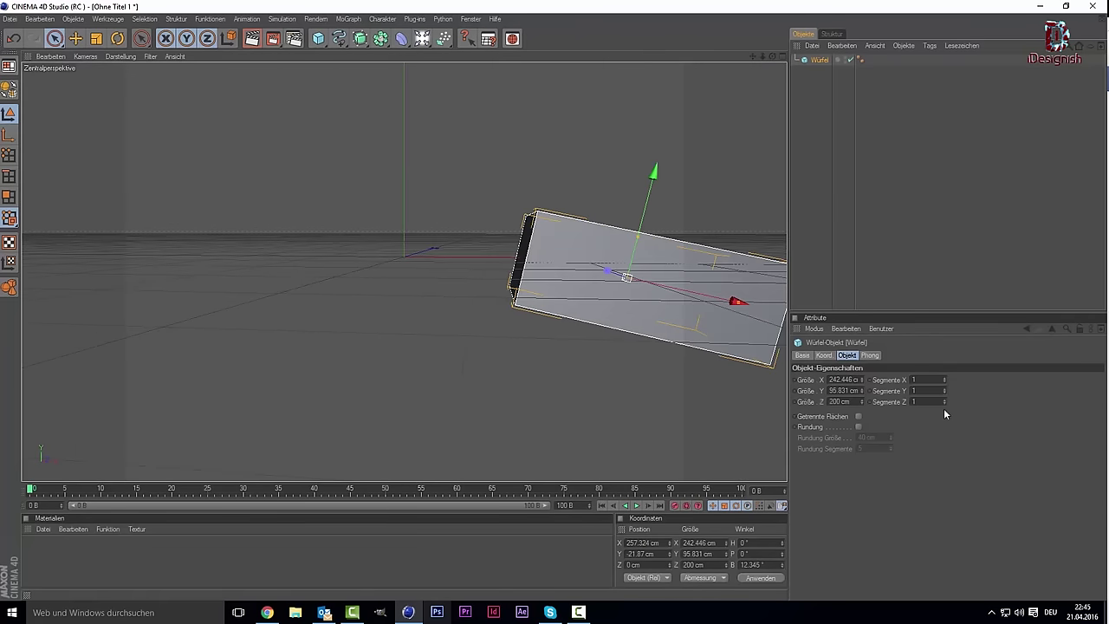
drag(752, 56, 250, 41)
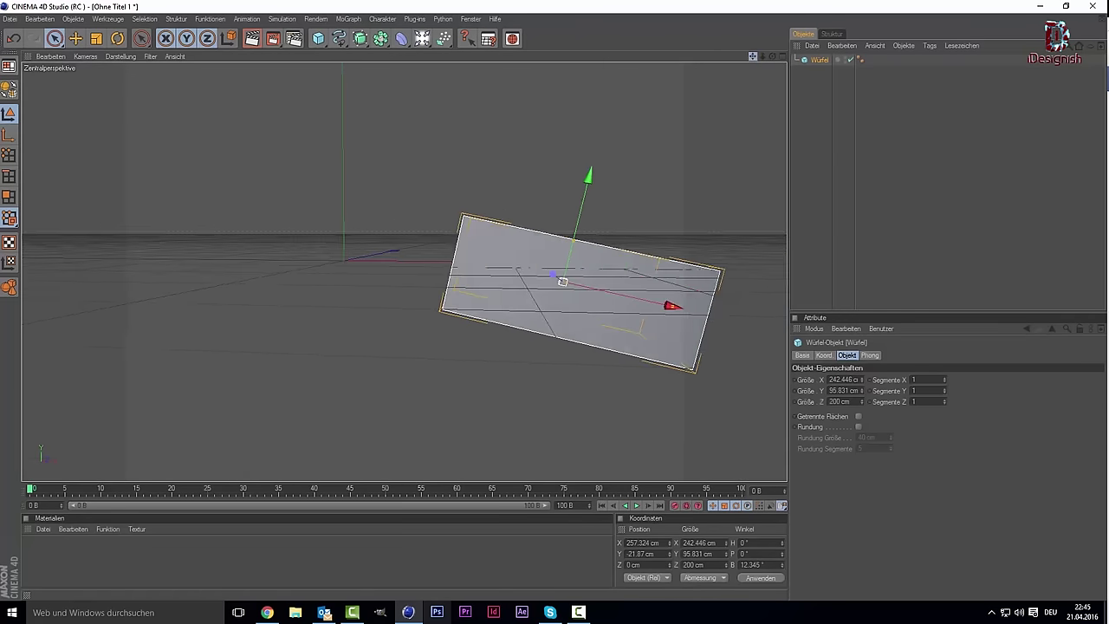
drag(359, 38, 389, 48)
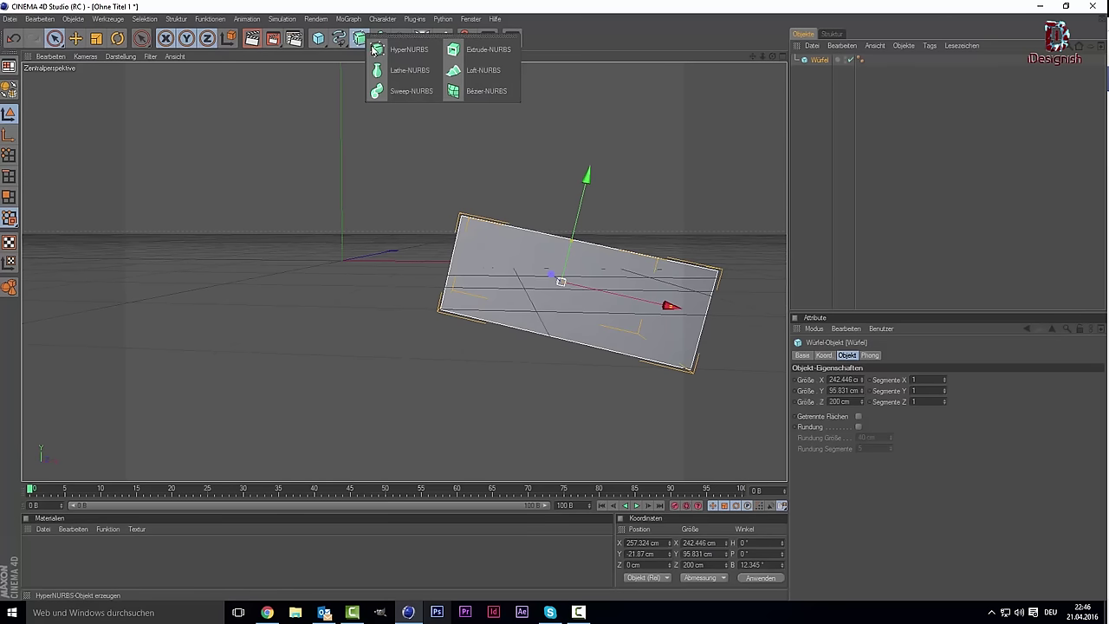
drag(819, 71, 829, 60)
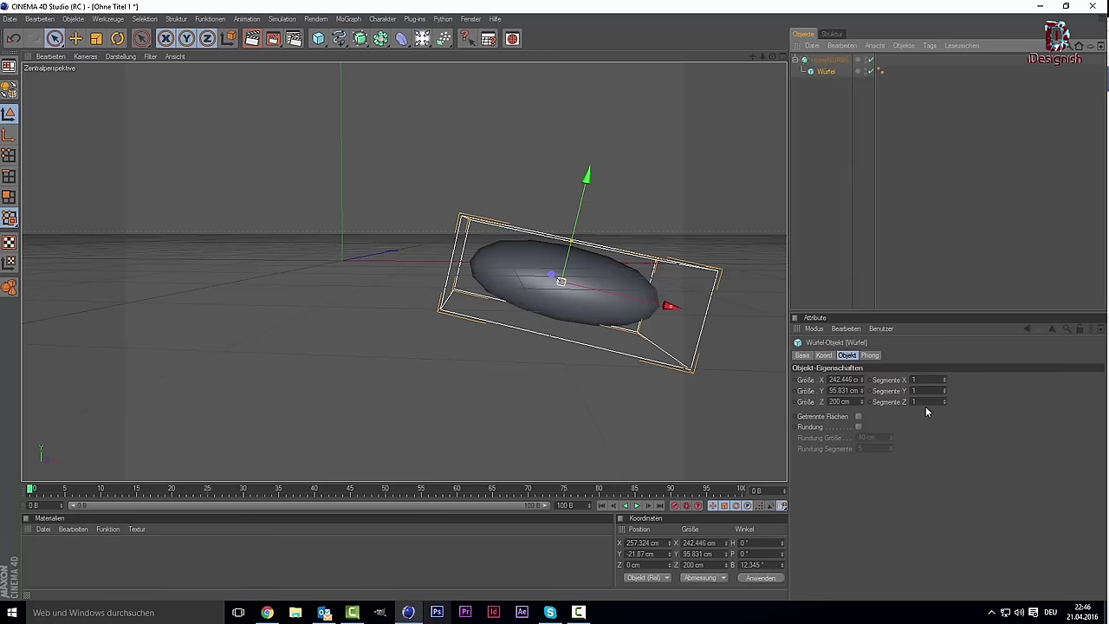
key(q)
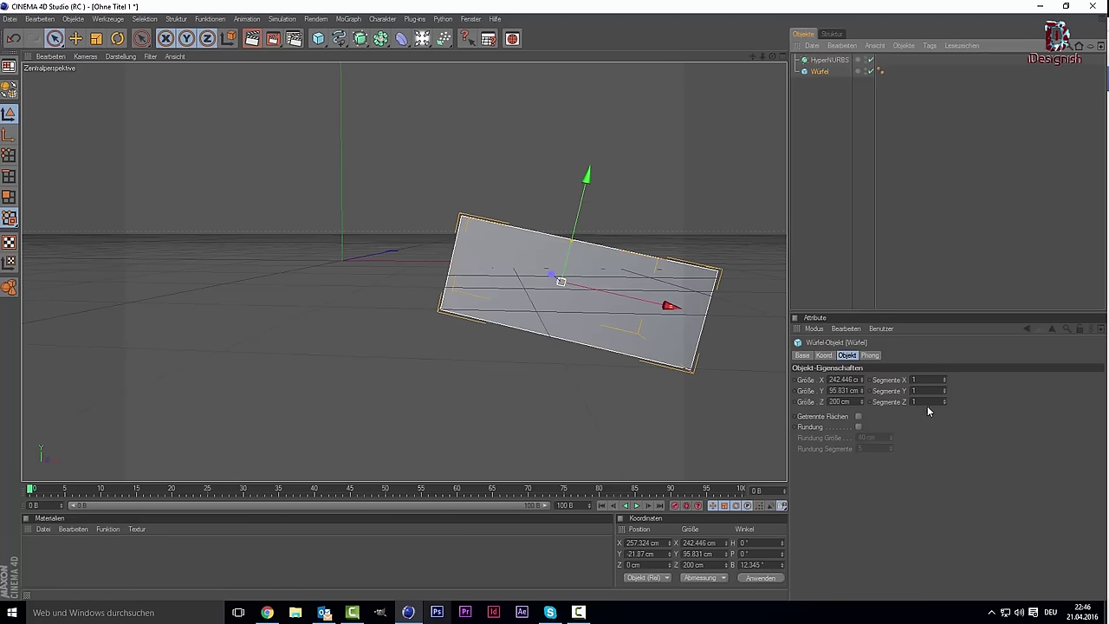
Set the cube's X, Y and Z segments to 20.
click(918, 379)
text(20)
key(Tab)
key(Return)
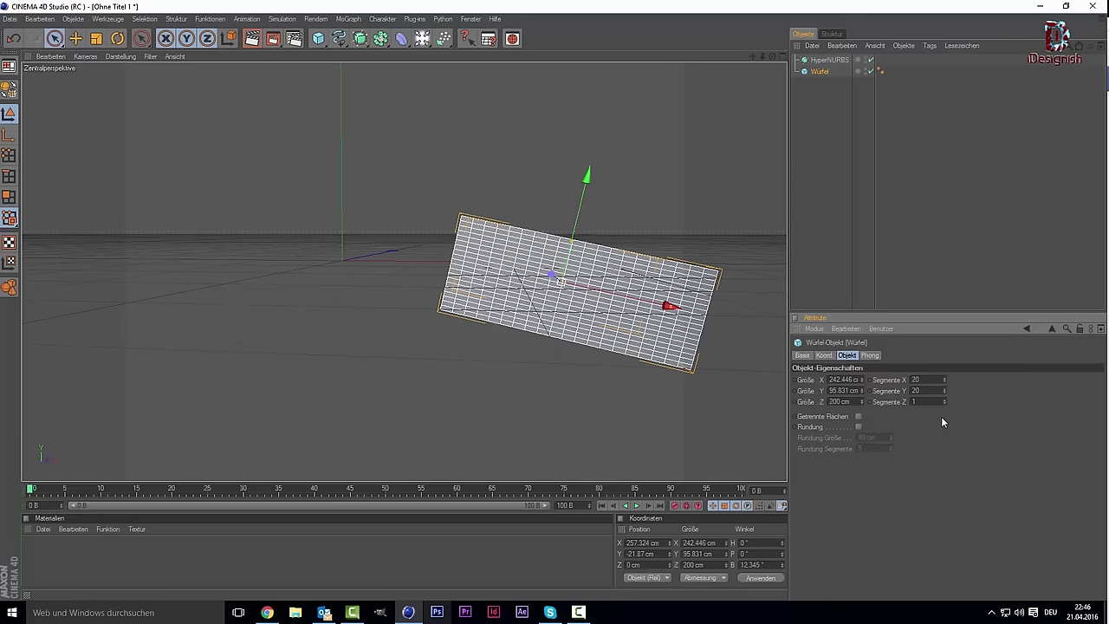
text(20)
key(Return)
Nest the cube under the HyperNURBS and preview the smoothed surface.
drag(821, 73, 827, 60)
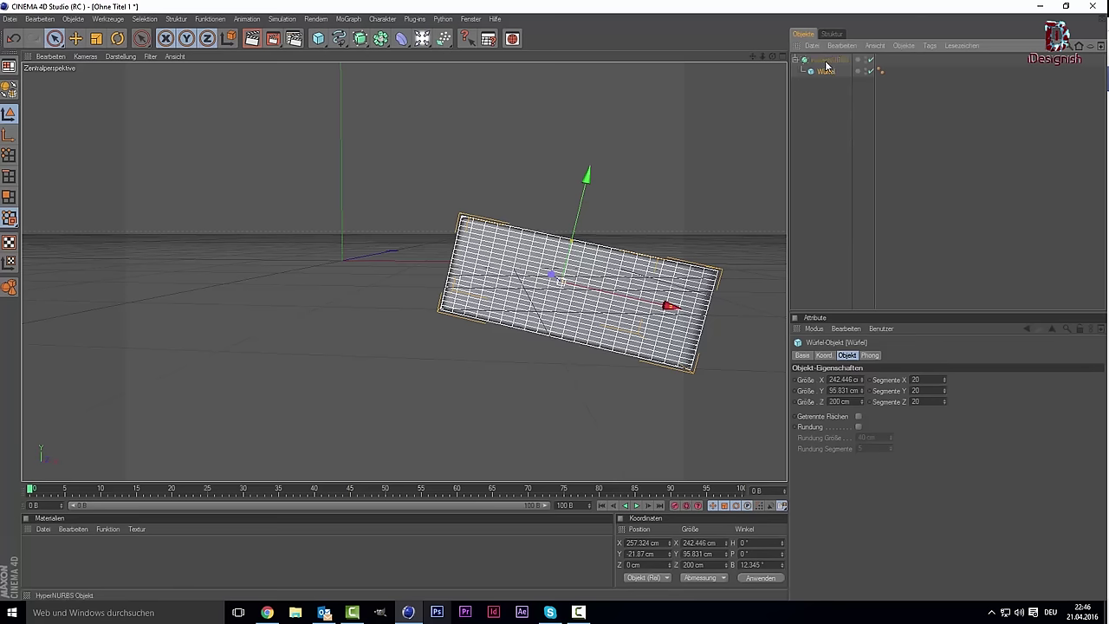
click(926, 187)
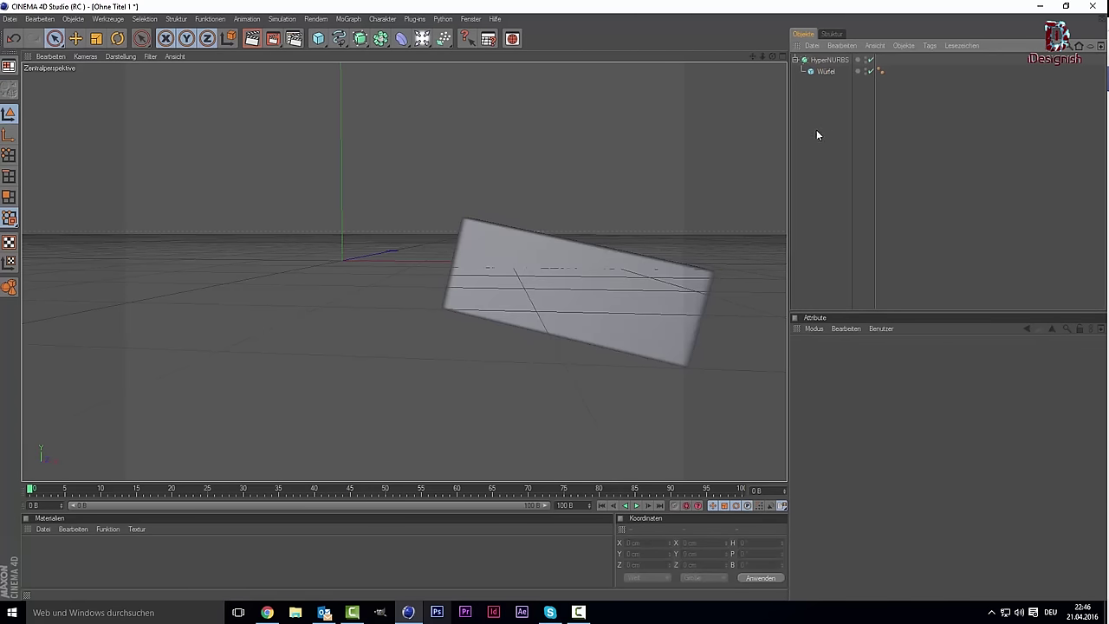
click(819, 72)
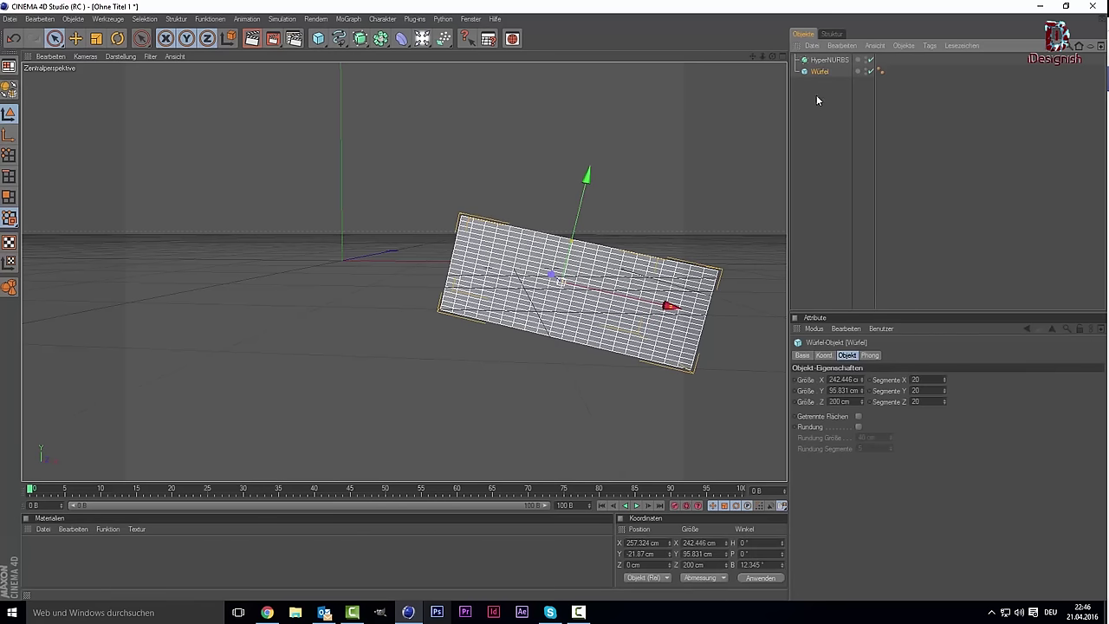
click(825, 61)
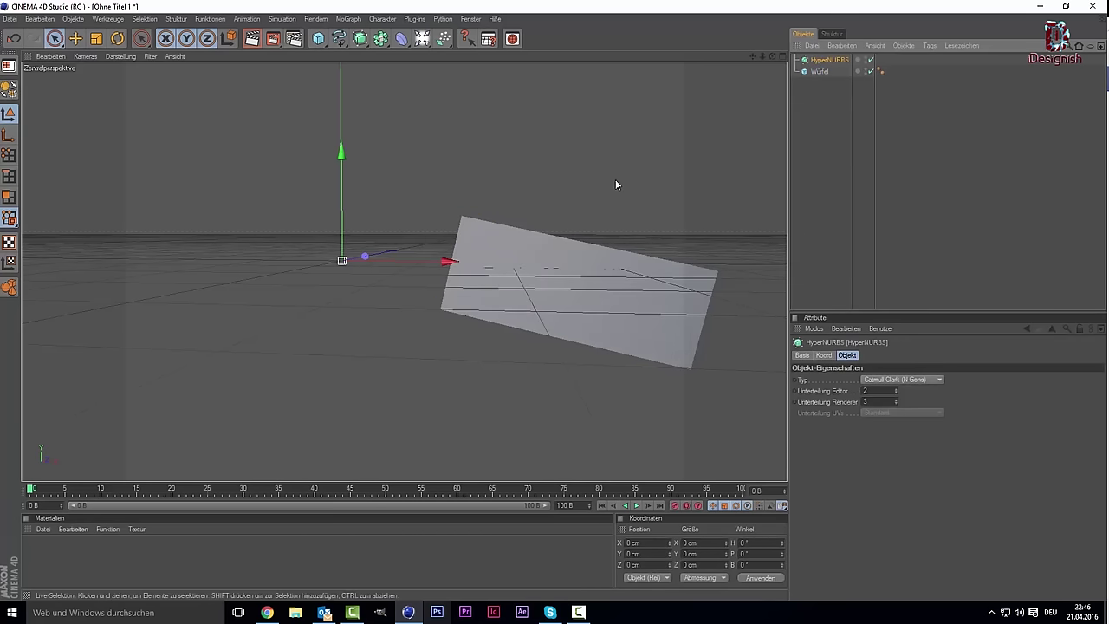
Delete the HyperNURBS and, in the enlarged front view, nudge the cube along the stock.
key(Delete)
key(F5)
middle_click(613, 324)
scroll(529, 271, up, 2)
scroll(648, 172, up, 2)
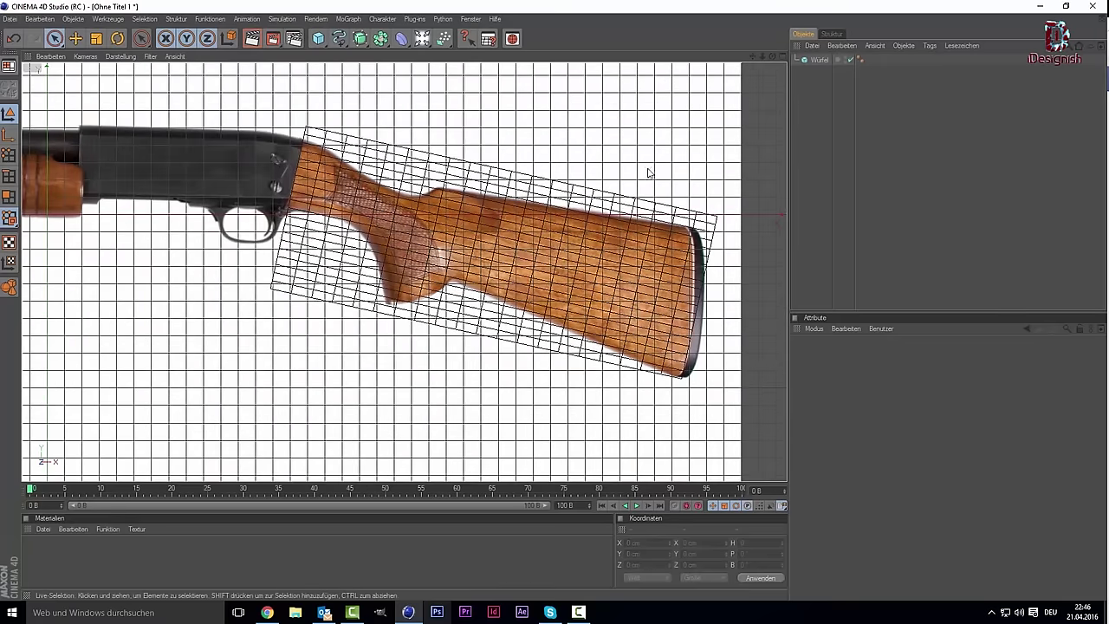
click(809, 61)
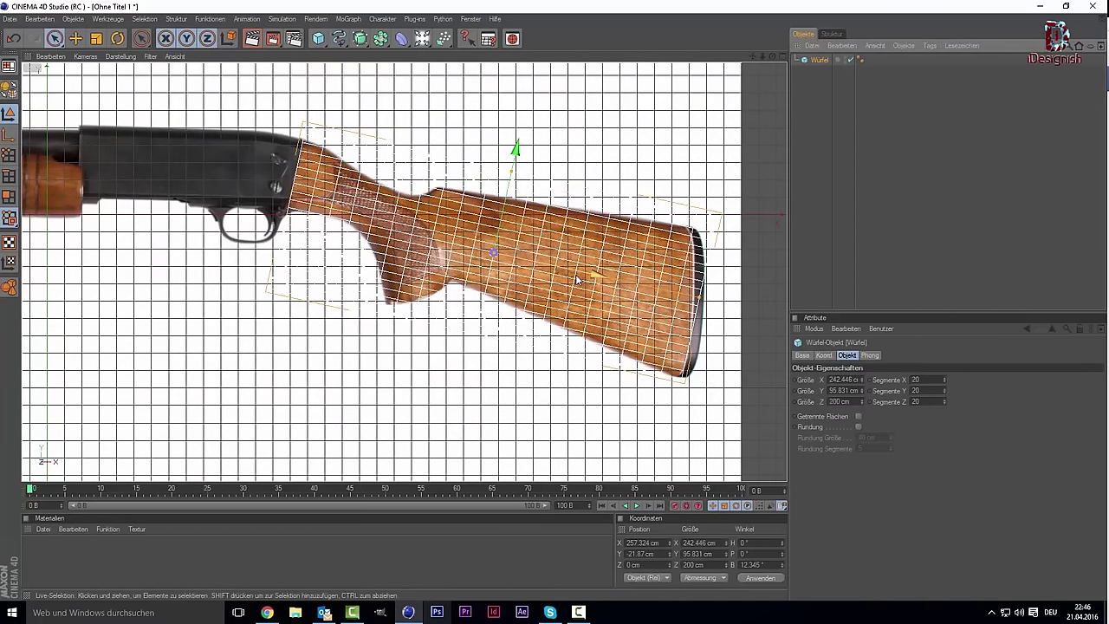
mouse_move(596, 276)
mouse_down()
mouse_move(606, 278)
mouse_move(596, 279)
mouse_up()
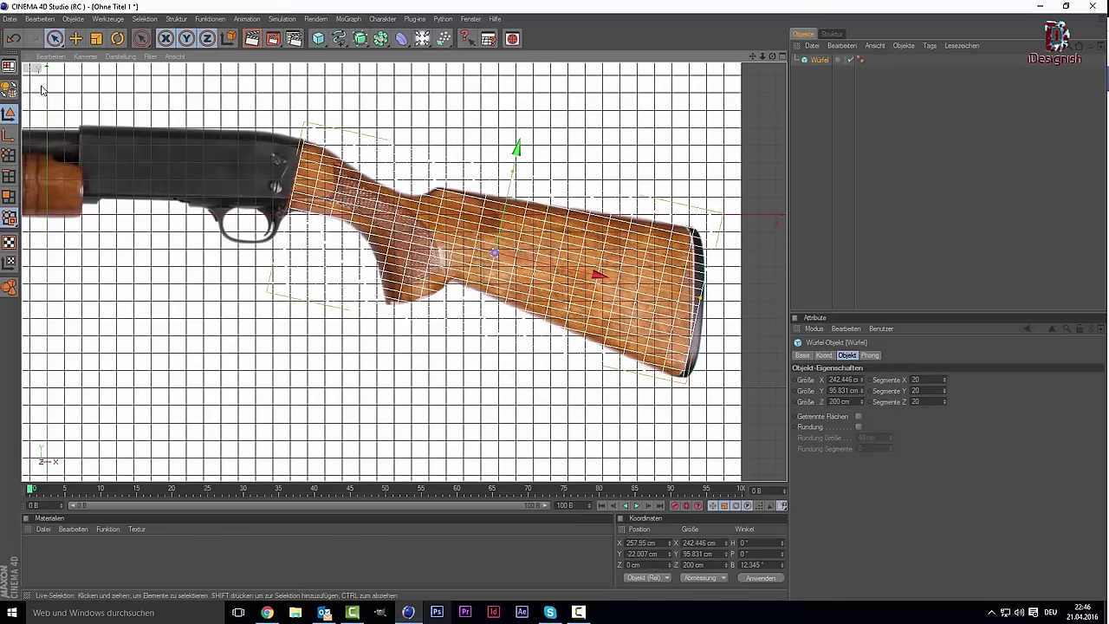
Tilt the cube slightly to match the stock's angle.
click(96, 38)
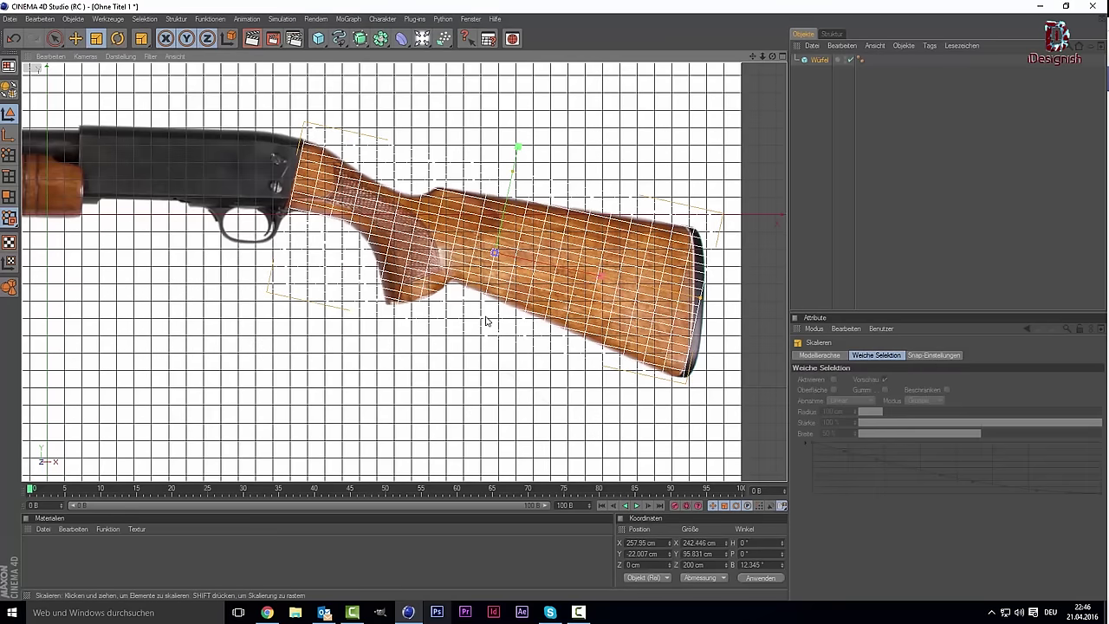
click(117, 38)
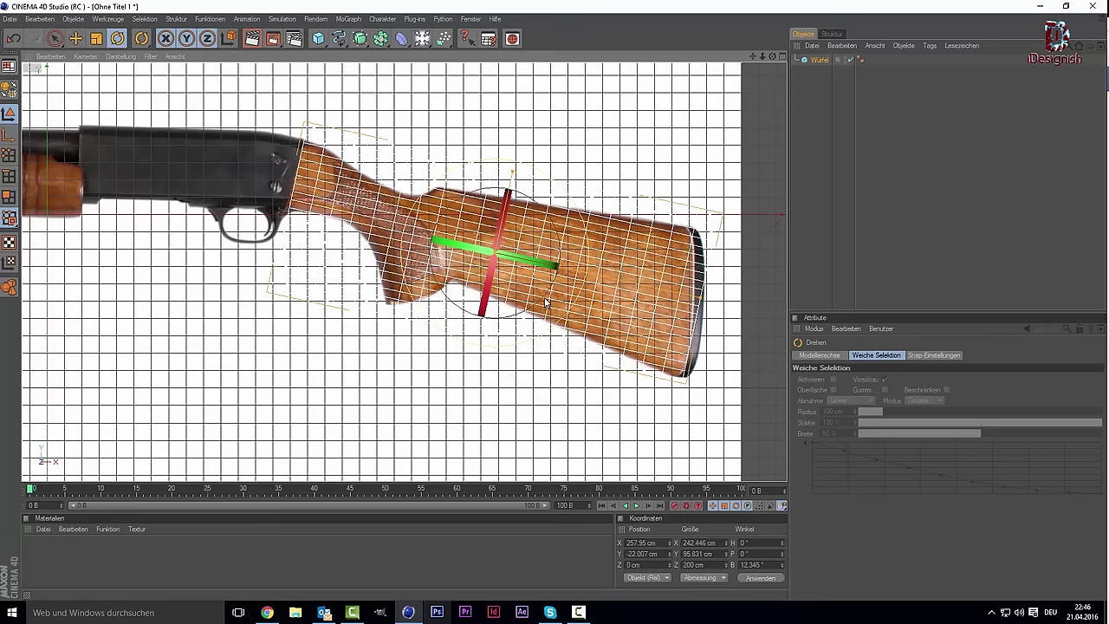
drag(546, 302, 549, 307)
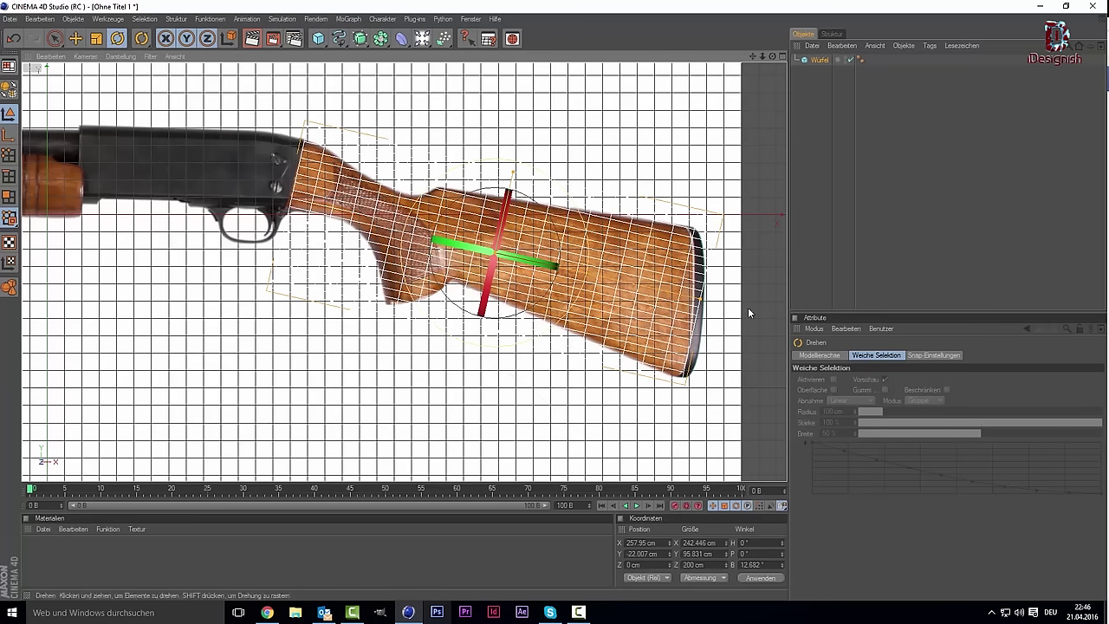
click(826, 64)
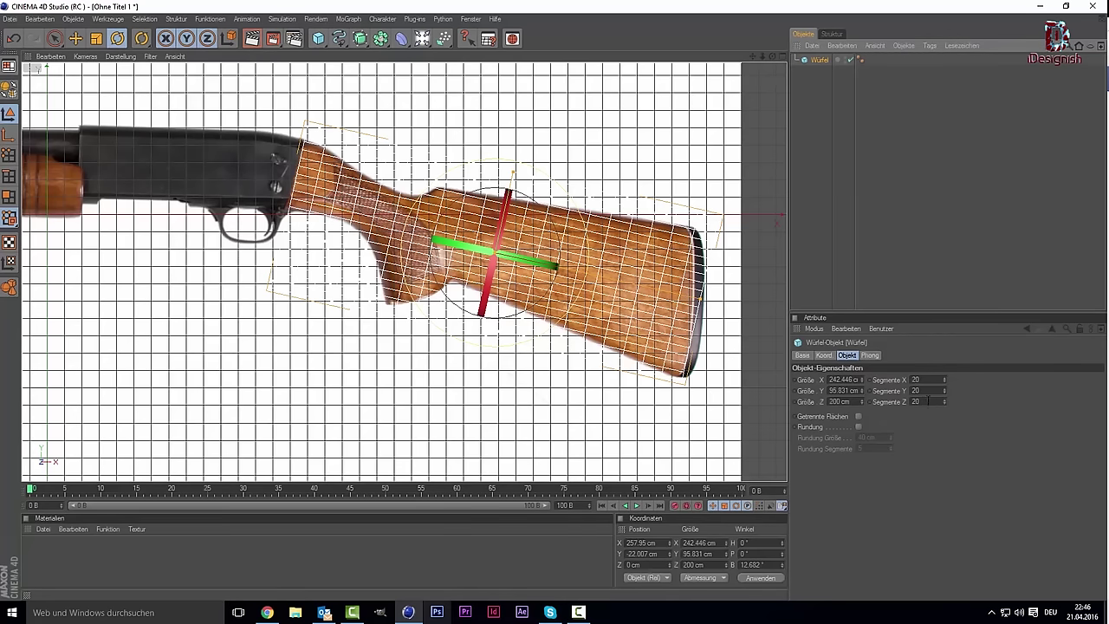
Set the cube's segments to 15 × 4 × 1.
double_click(928, 401)
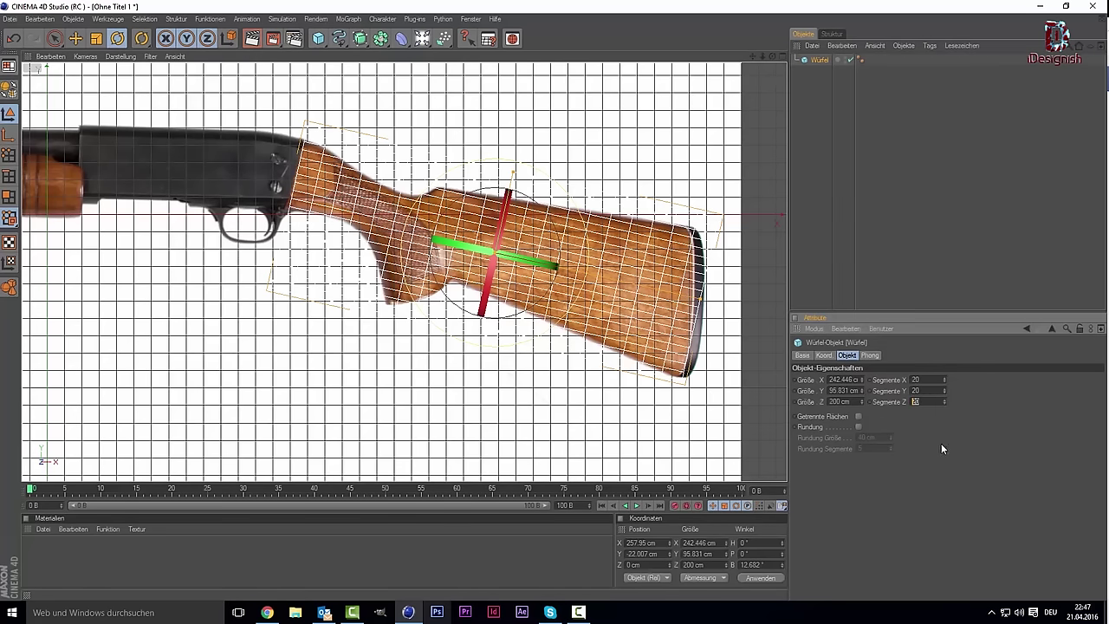
text(1)
key(ctrl+a)
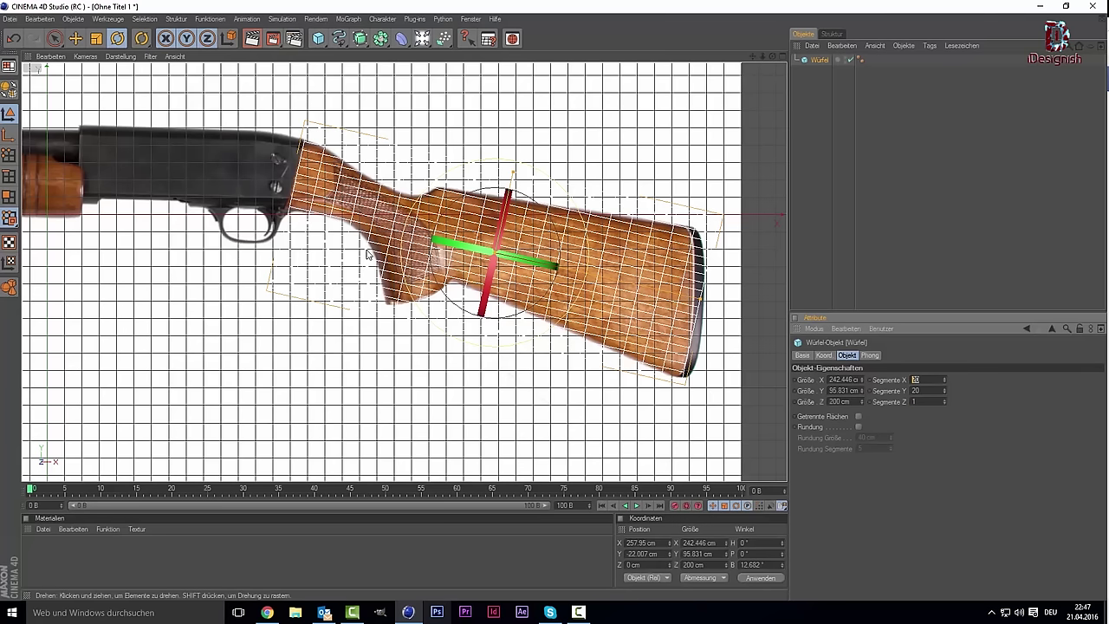
text(5)
key(Return)
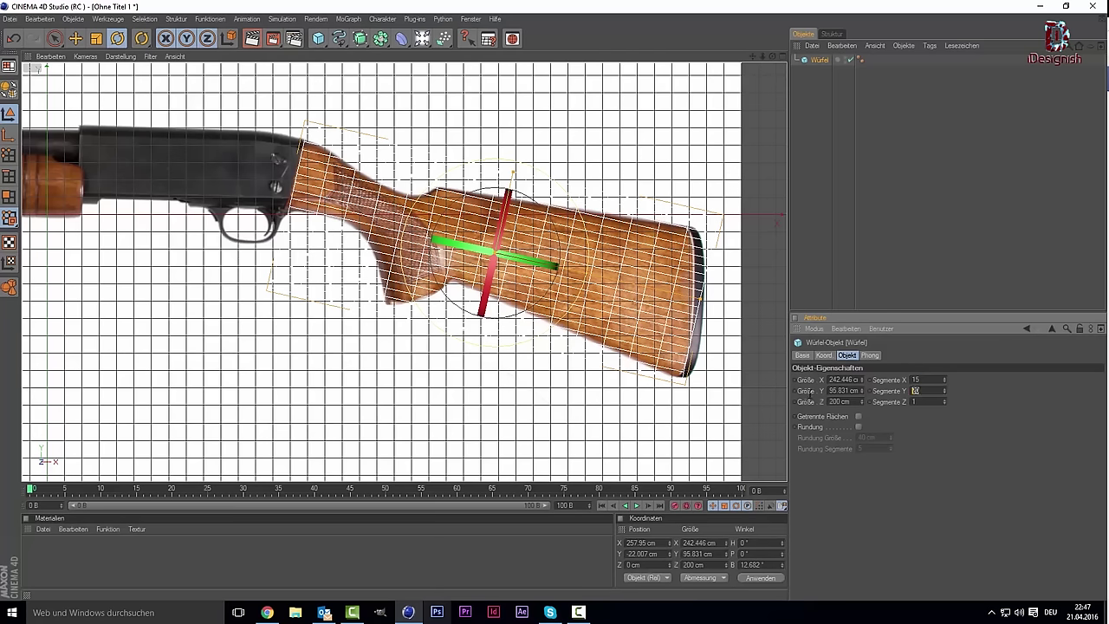
text(4)
key(Return)
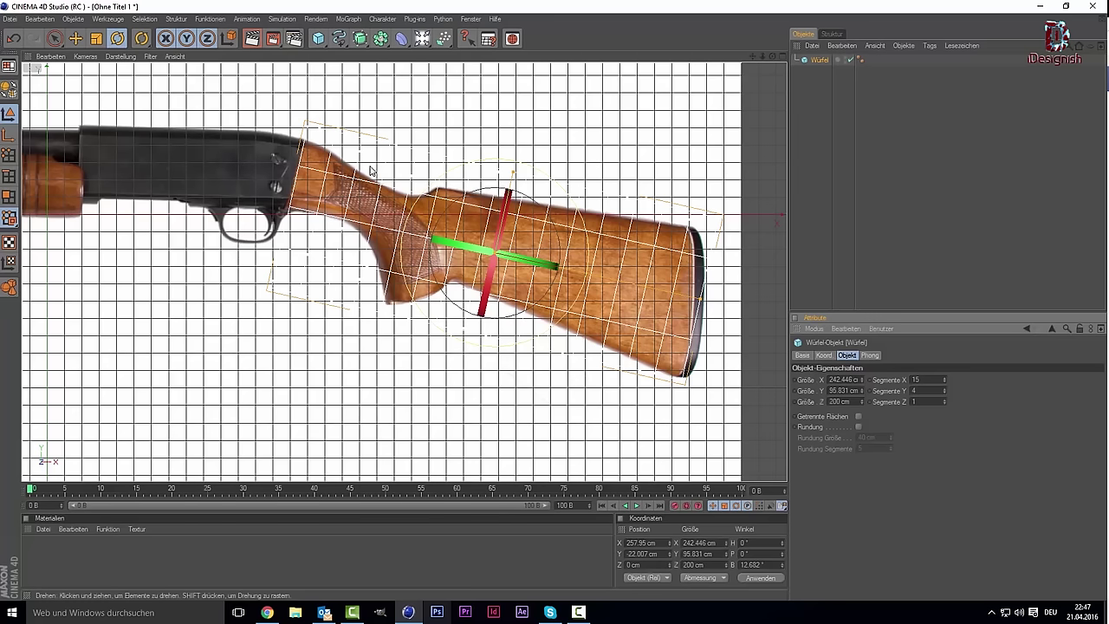
Make the cube editable and select its top-left corner point in Points mode.
key(c)
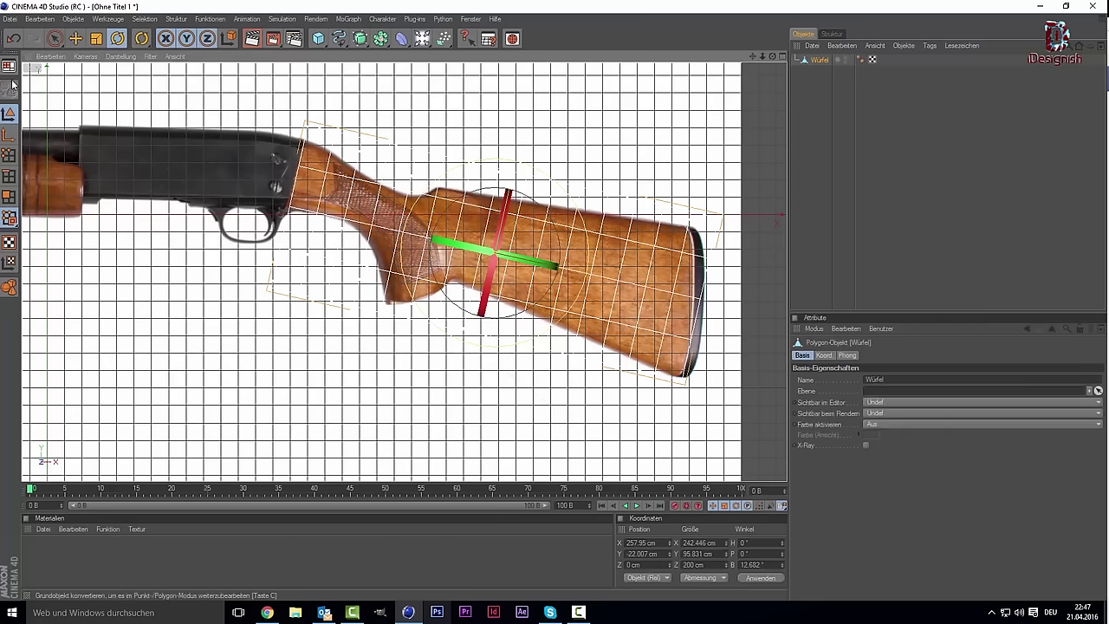
click(9, 154)
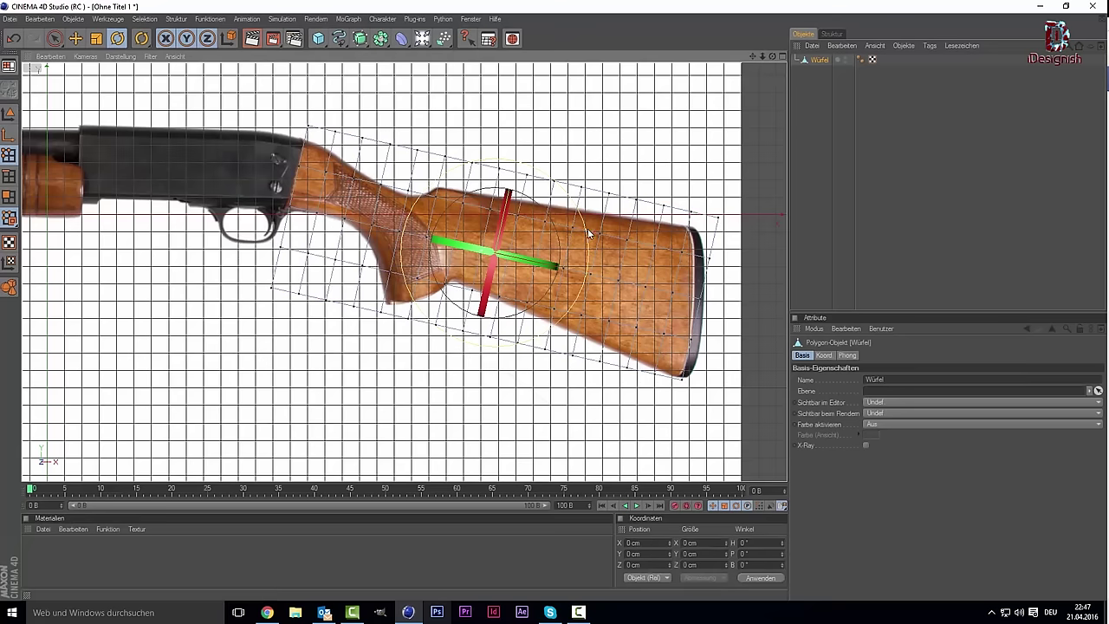
scroll(580, 219, up, 1)
scroll(579, 219, up, 1)
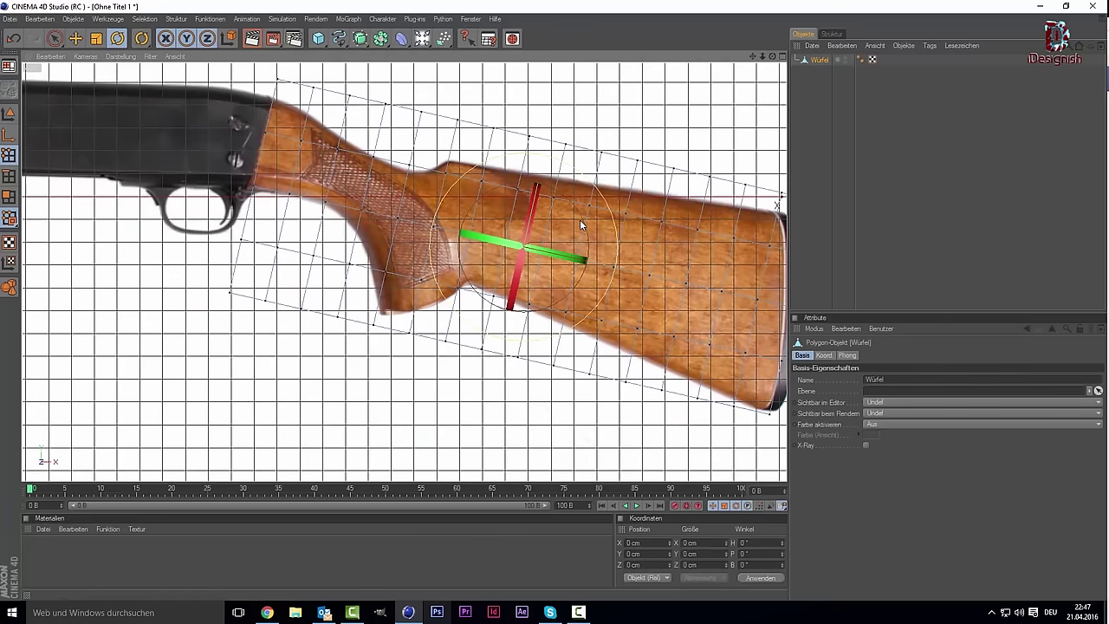
click(279, 81)
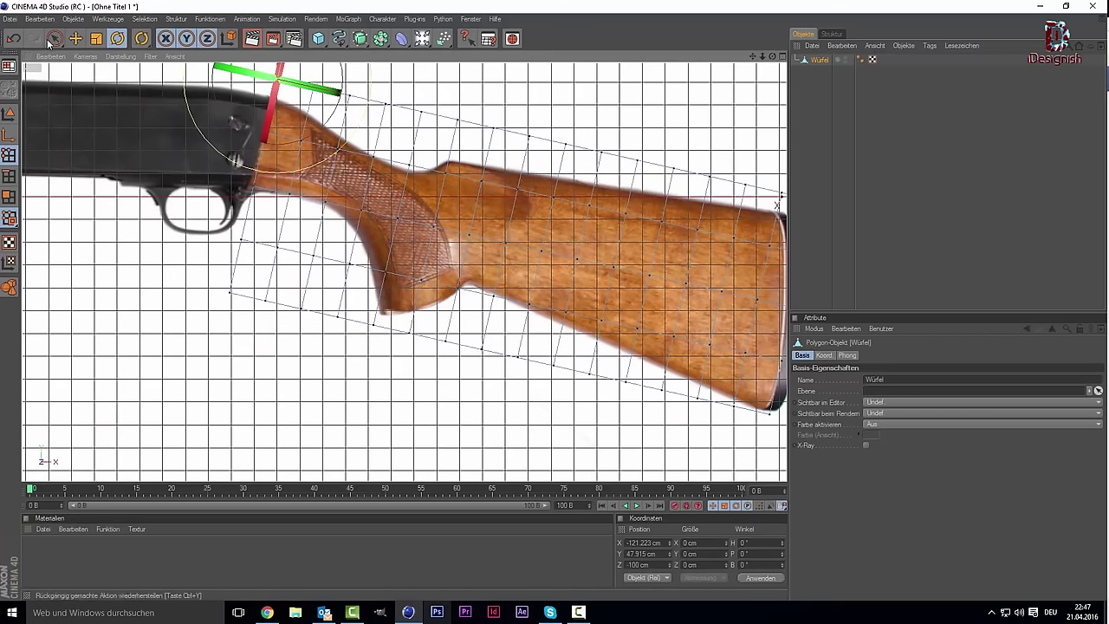
Try pulling the corner point down with Live Selection, then undo the move.
click(53, 38)
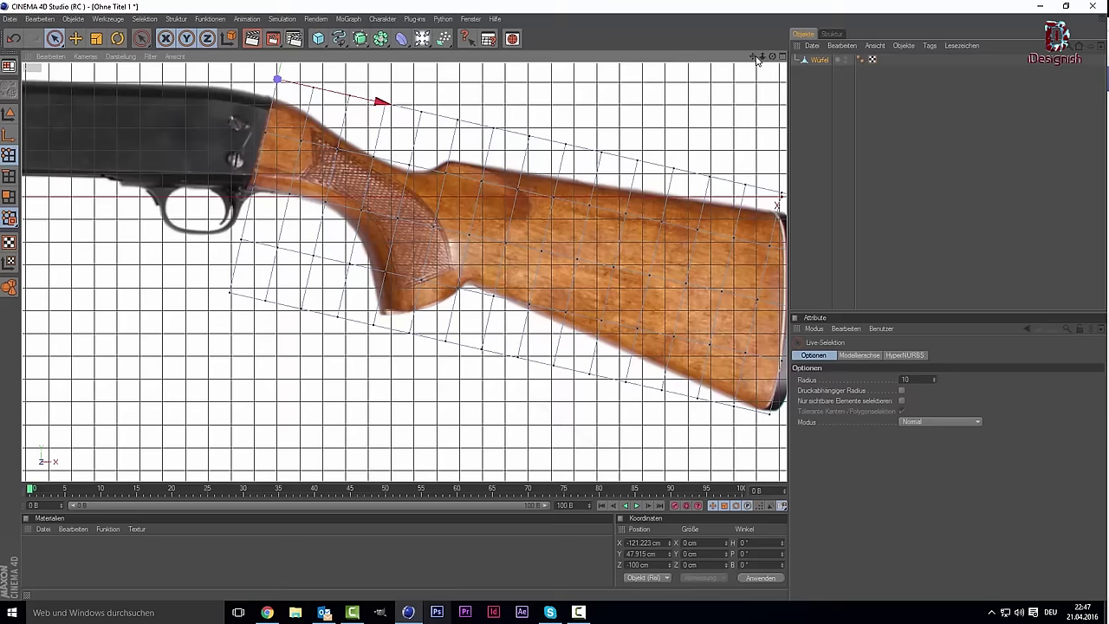
middle_drag(278, 103, 349, 186)
drag(349, 149, 390, 184)
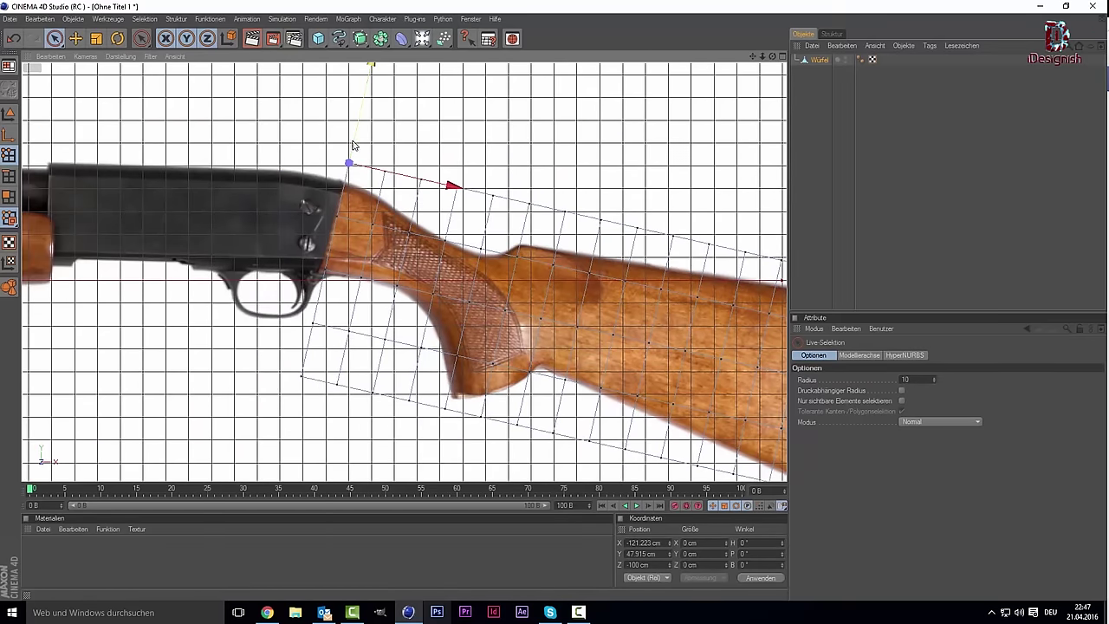
key(ctrl+z)
scroll(387, 160, up, 2)
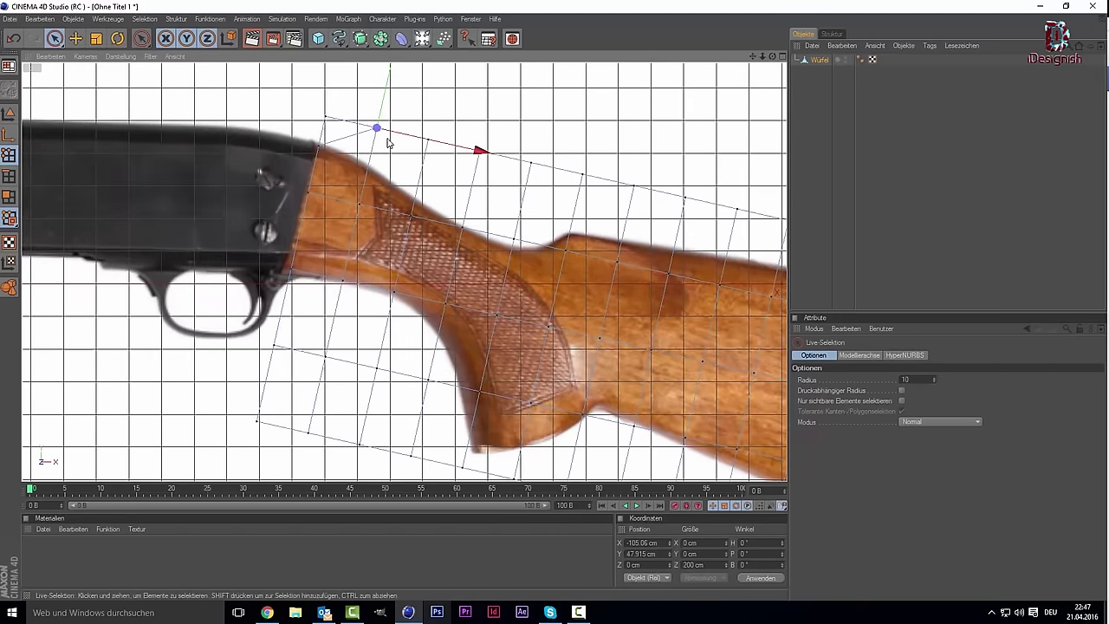
key(ctrl+z)
key(ctrl+z)
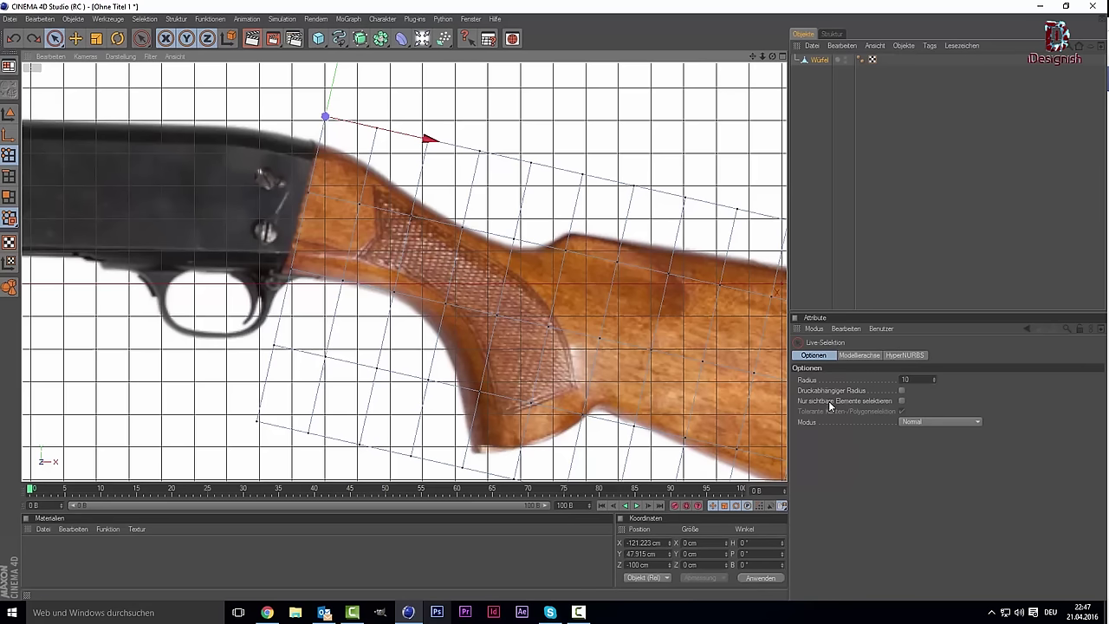
Enable 'Nur sichtbare Elemente selektieren' and test another corner-point move, undoing it.
click(902, 401)
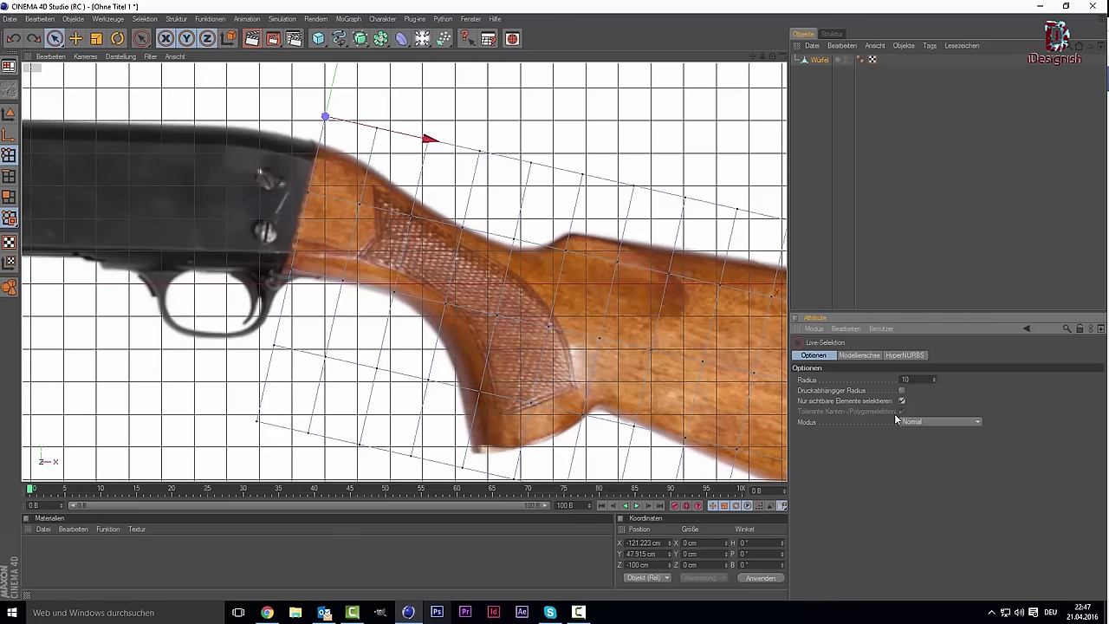
click(867, 299)
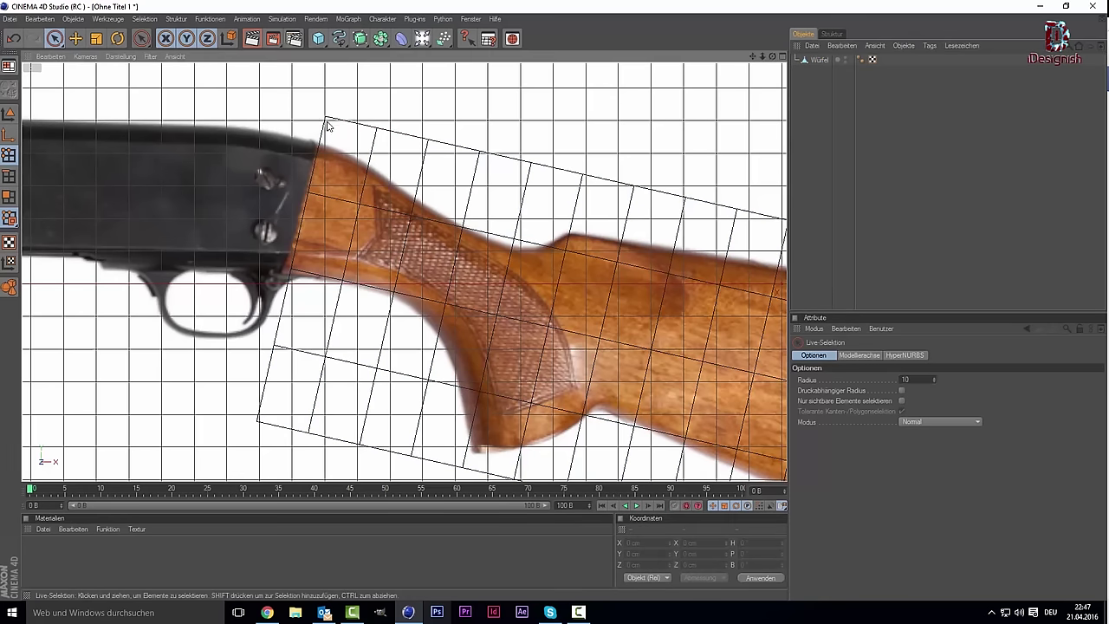
click(815, 59)
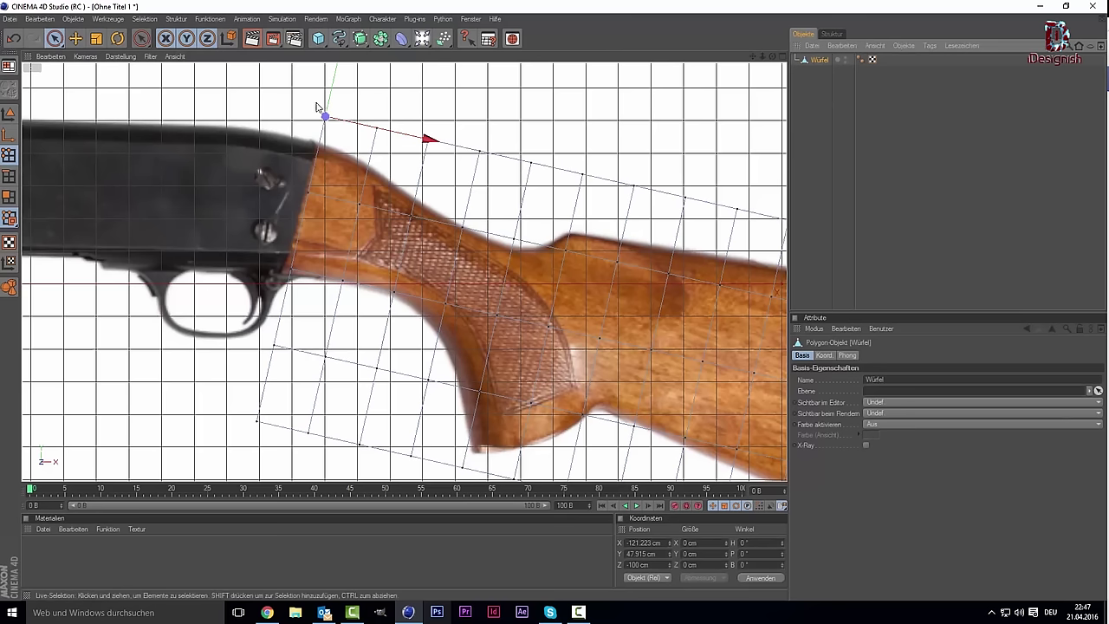
drag(328, 94, 331, 115)
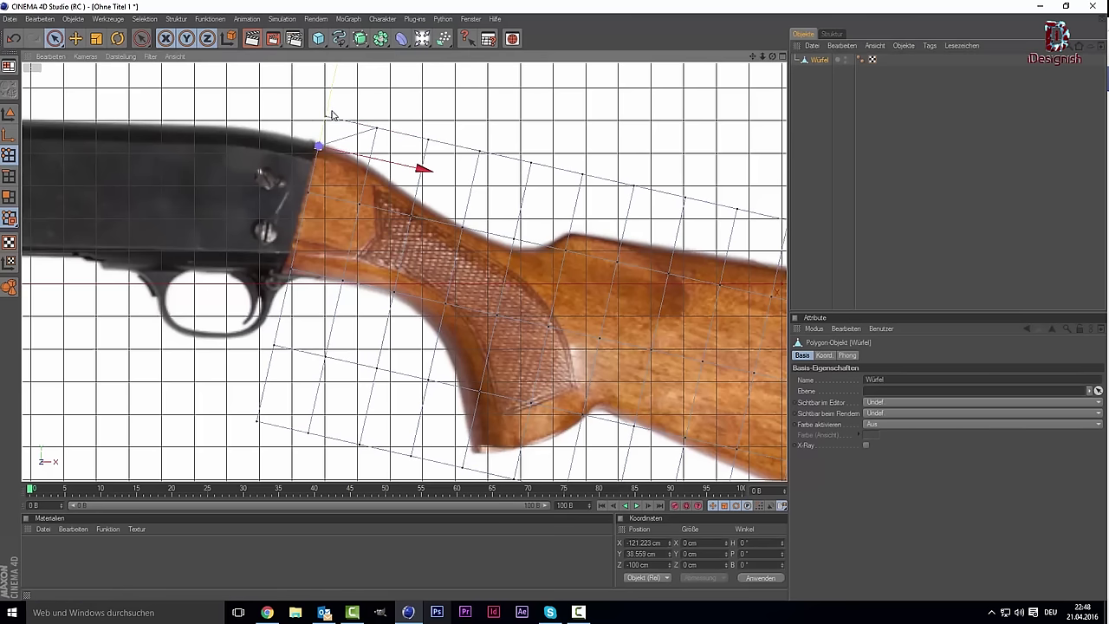
key(ctrl+z)
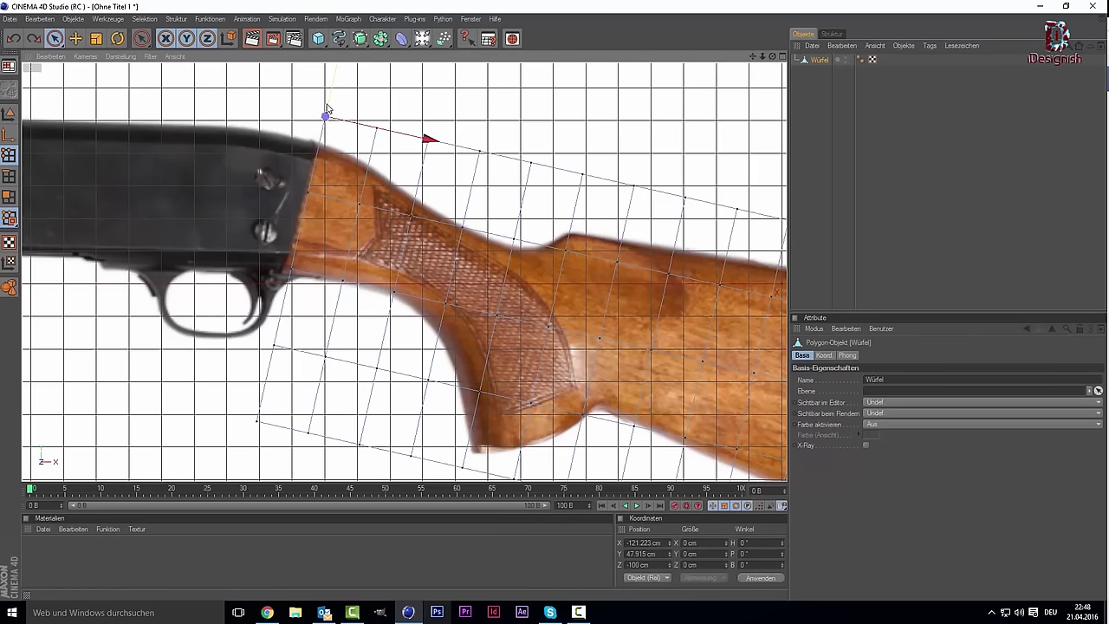
middle_click(270, 157)
Maximize the perspective view, orbit around the cube, and move it down.
middle_click(402, 200)
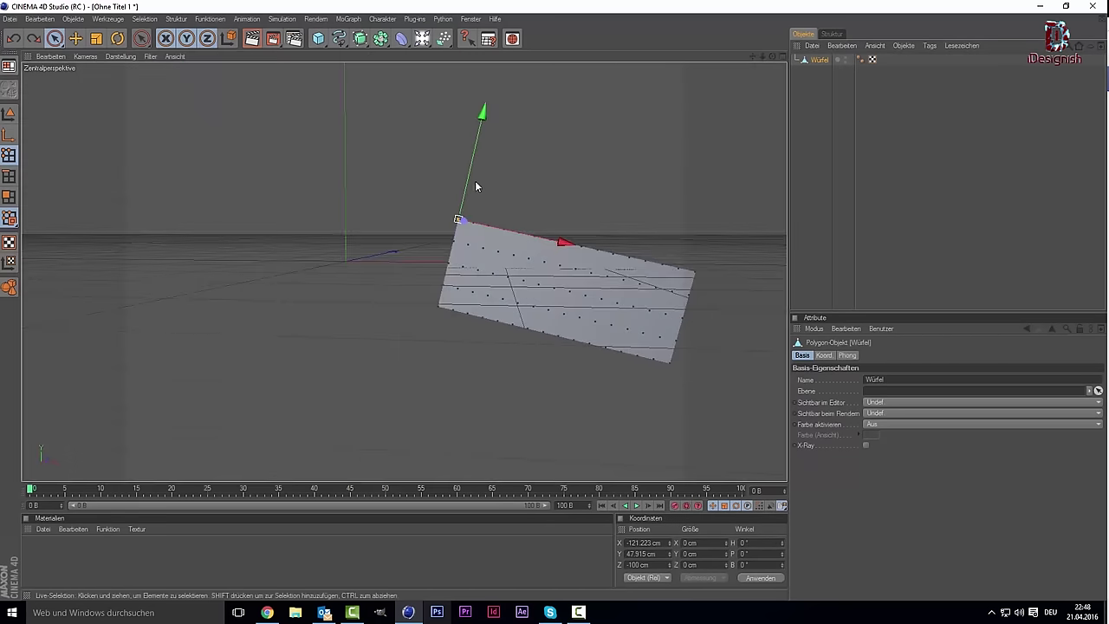
drag(772, 56, 906, 188)
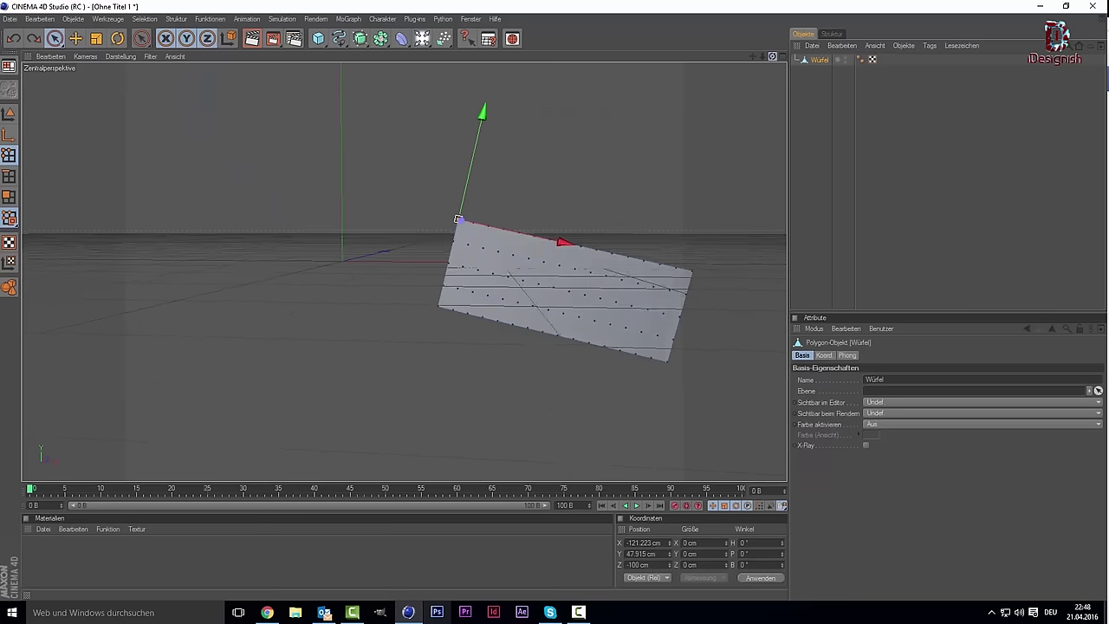
click(906, 188)
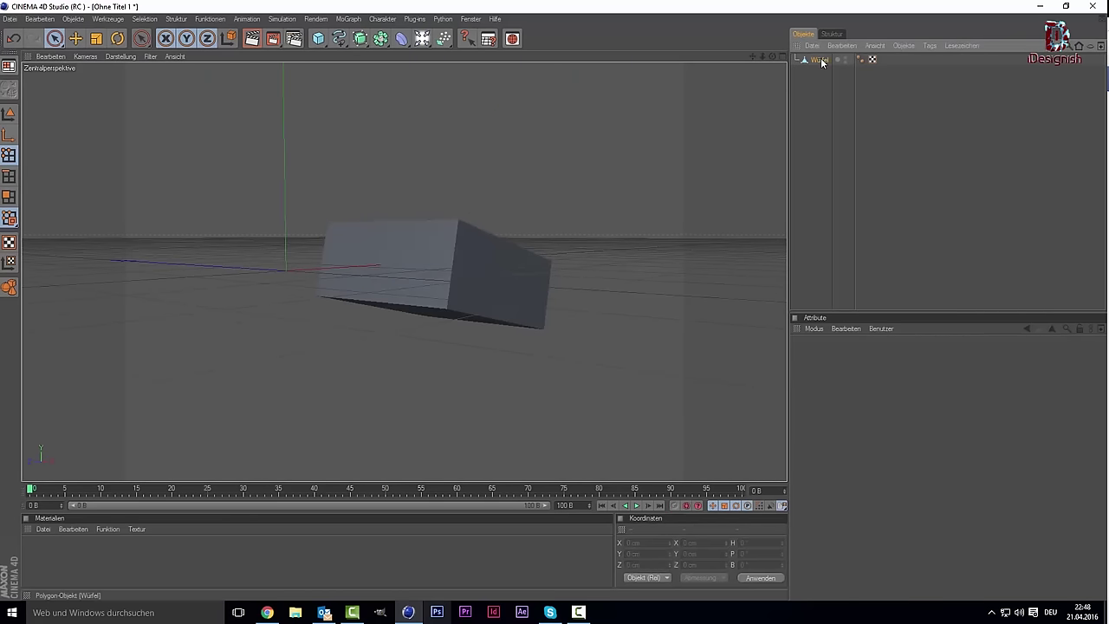
click(508, 232)
drag(458, 227, 520, 261)
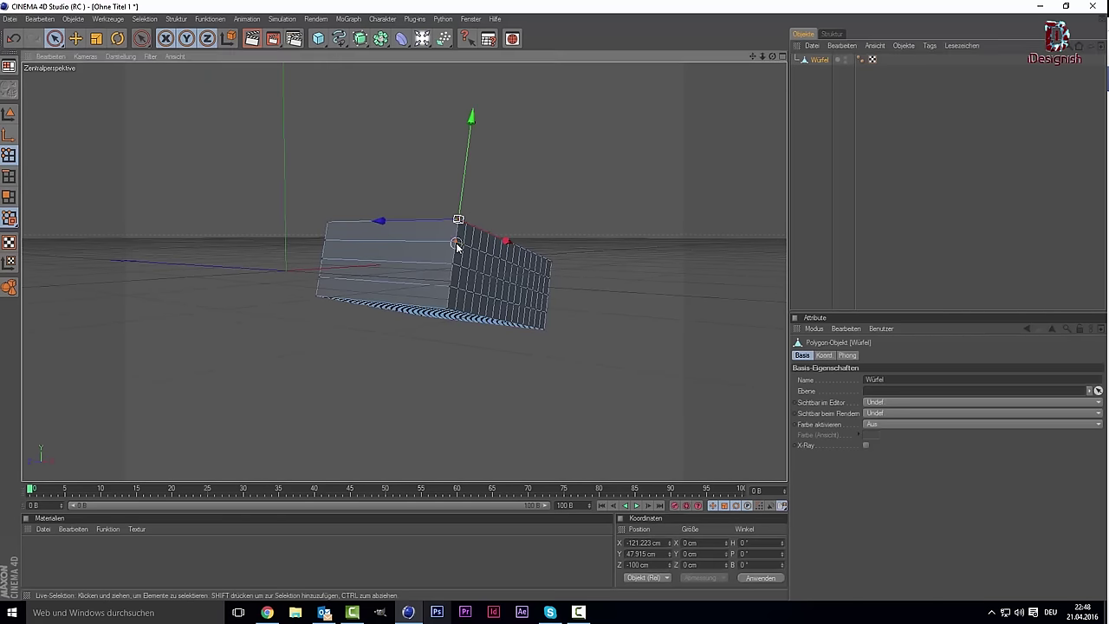
Turn on visible-only selection and pick points along the cube's bottom edge.
click(218, 155)
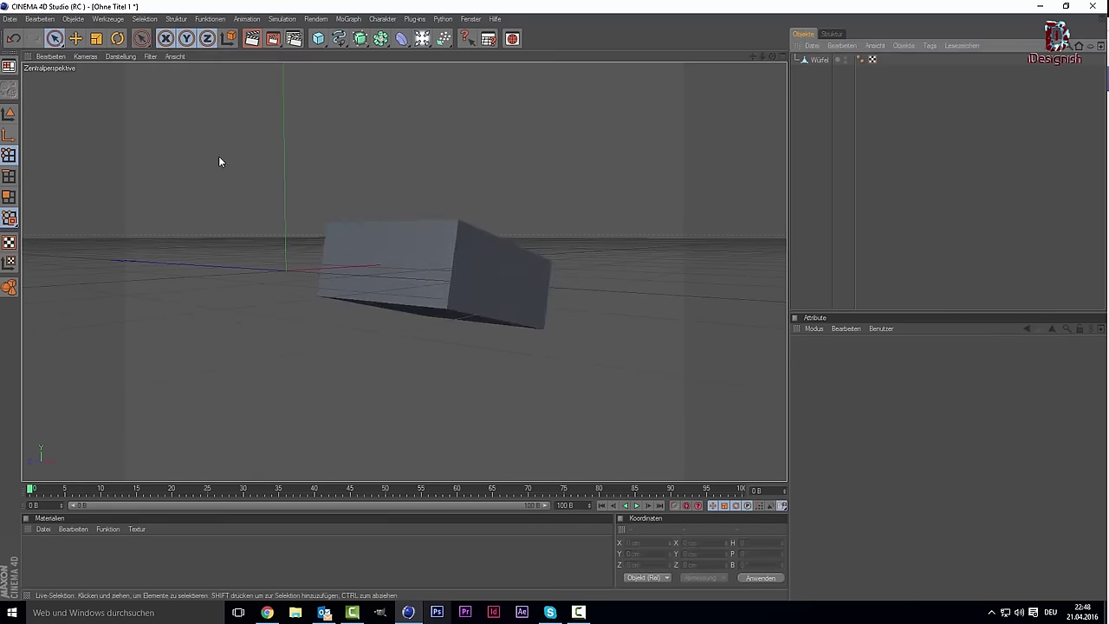
click(54, 38)
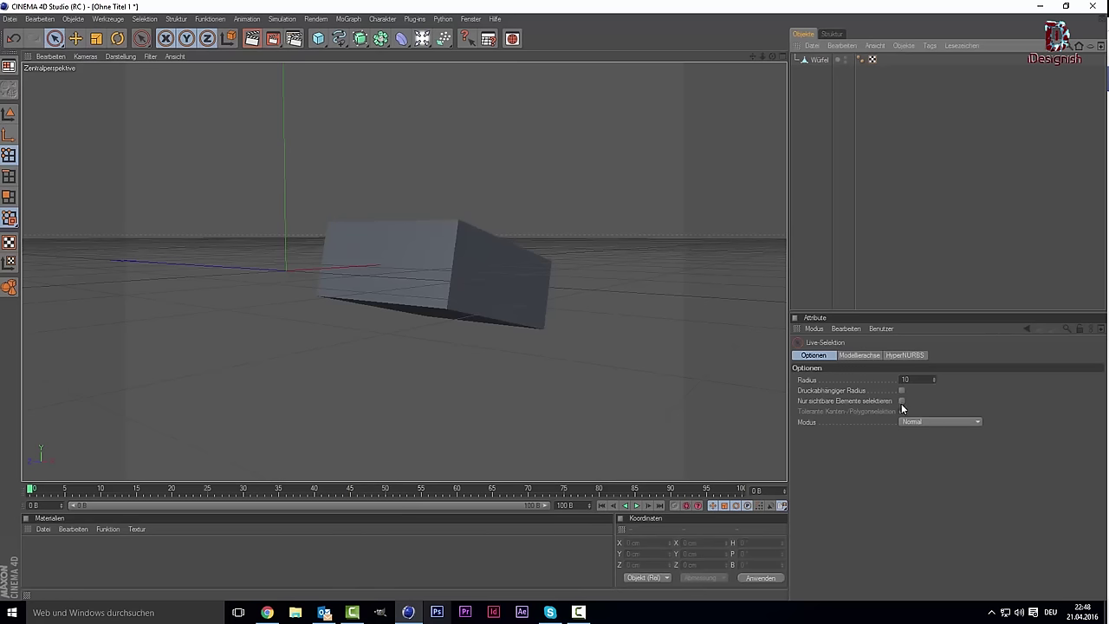
click(901, 401)
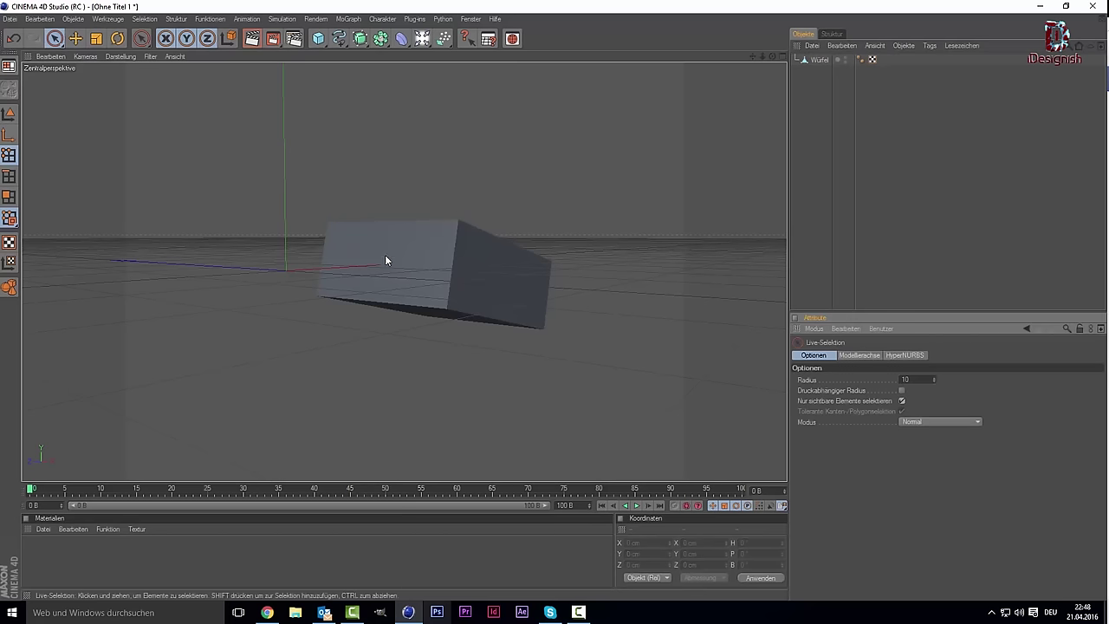
click(810, 59)
click(444, 313)
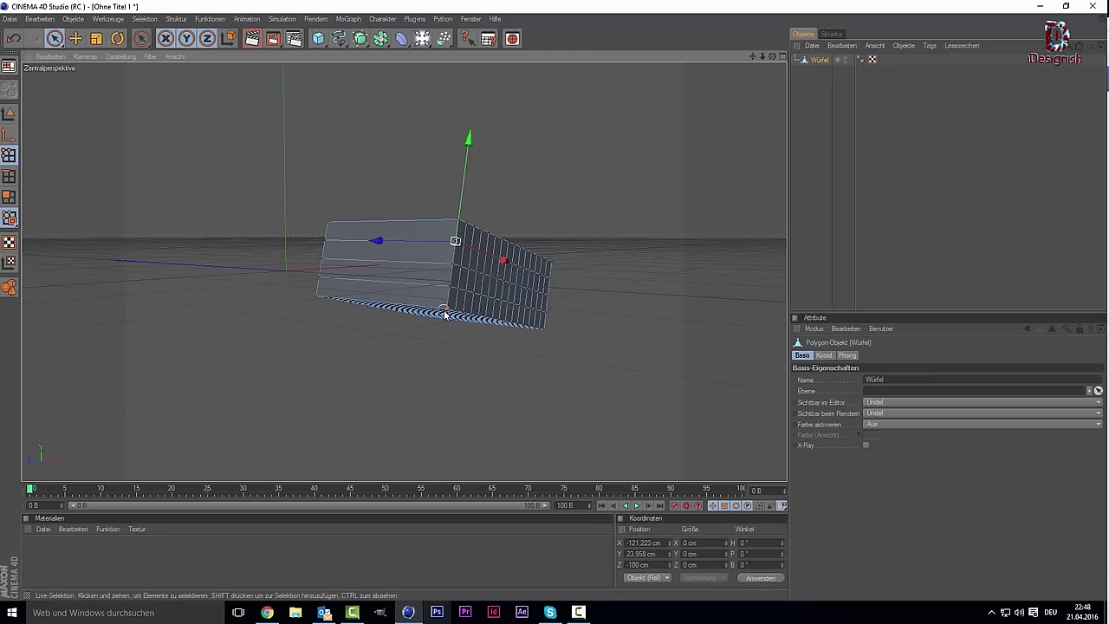
Turn visible-only selection back off, reselect the cube, and orbit around it.
drag(770, 56, 771, 99)
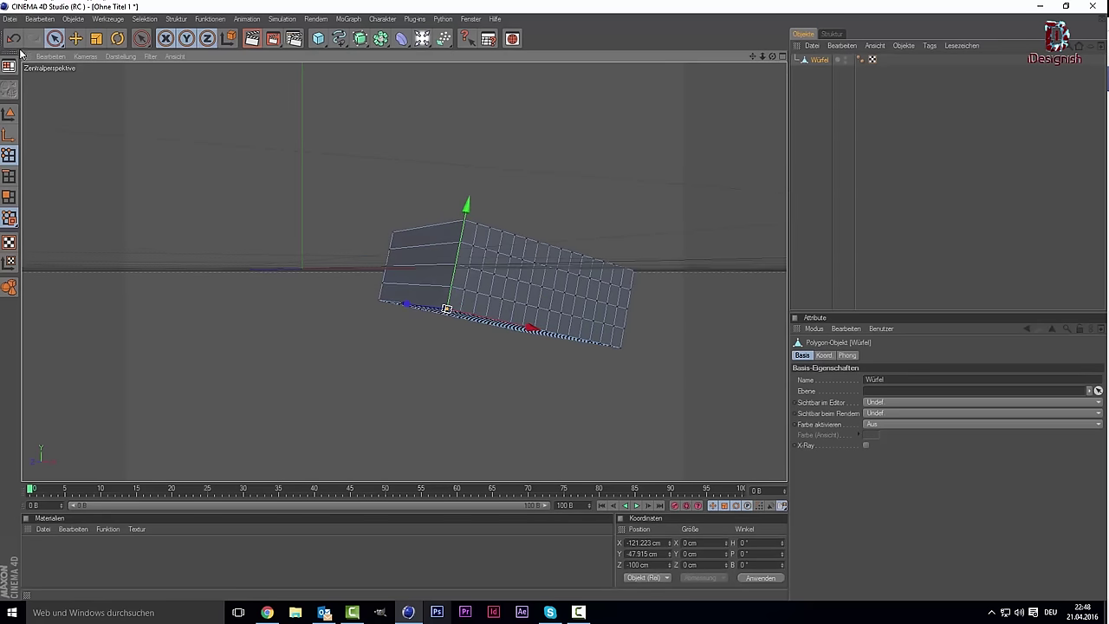
click(54, 39)
click(901, 401)
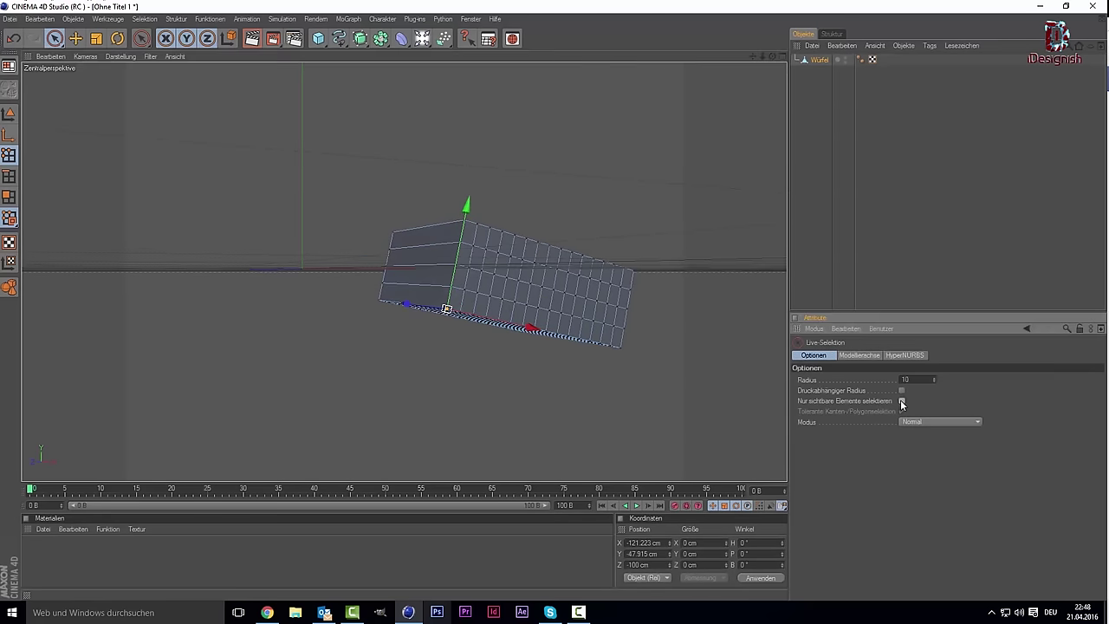
click(888, 216)
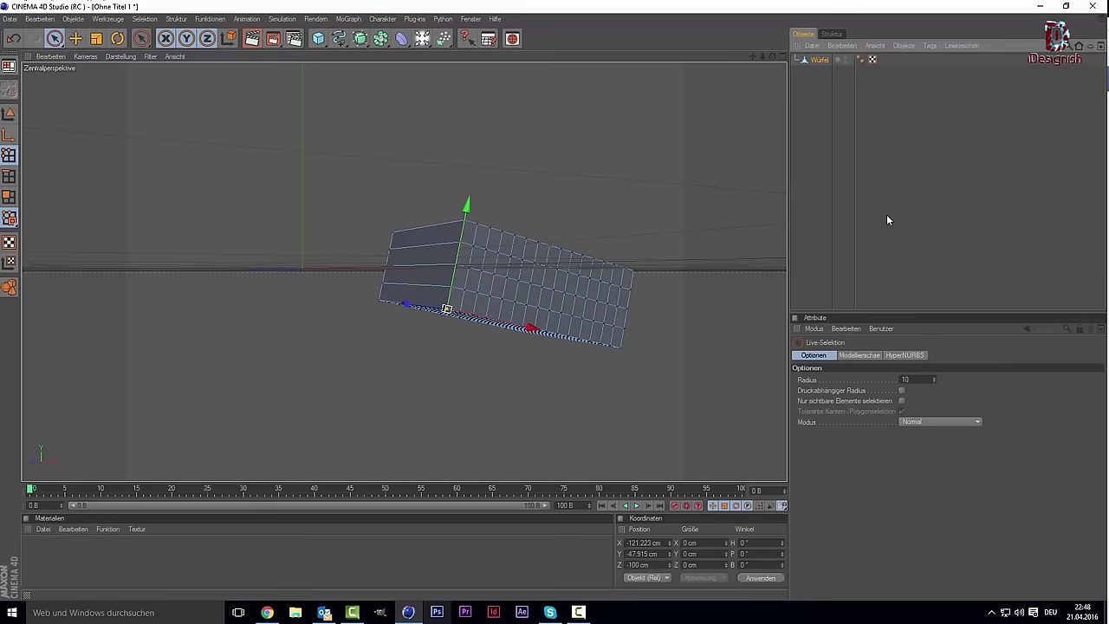
click(816, 60)
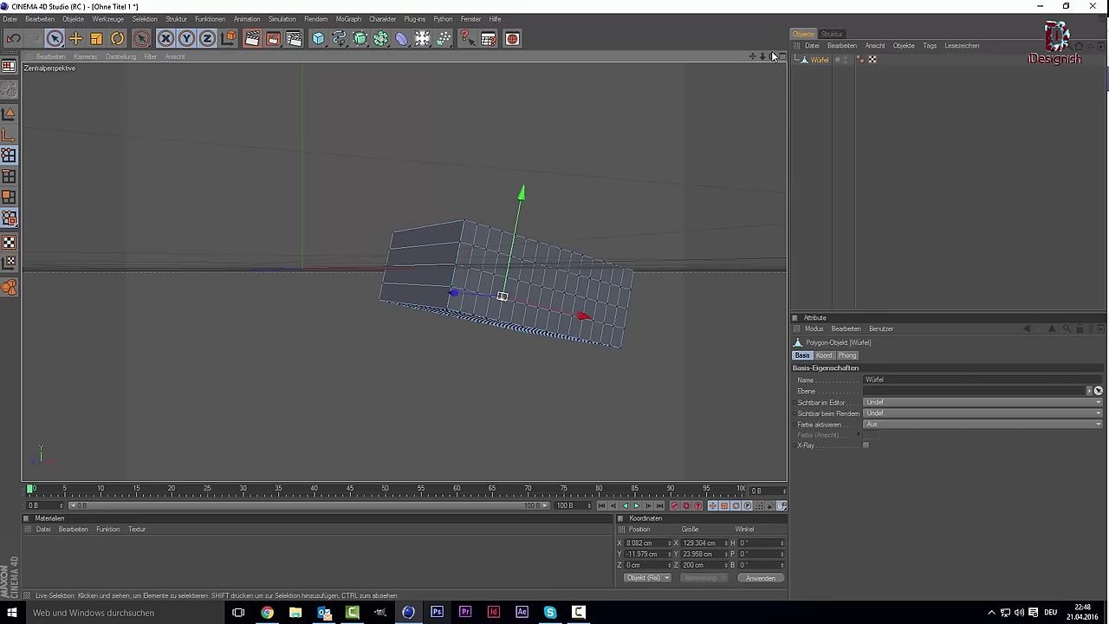
mouse_move(772, 57)
mouse_down()
mouse_move(823, 61)
mouse_move(366, 381)
mouse_up()
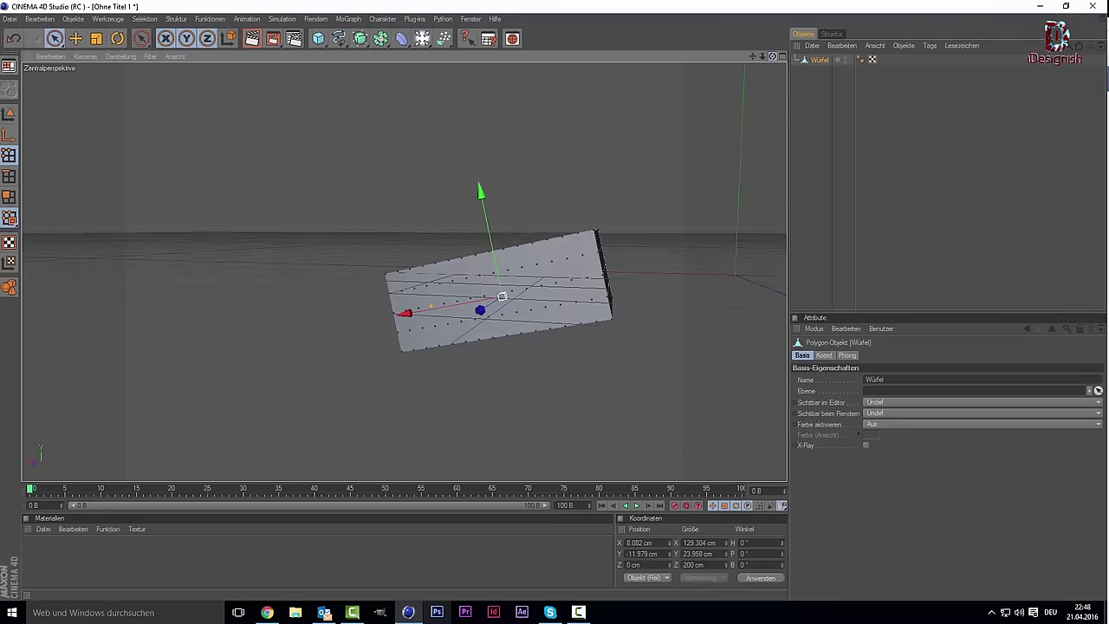
Enlarge the front view and lower the first top points onto the stock's upper contour.
middle_click(365, 381)
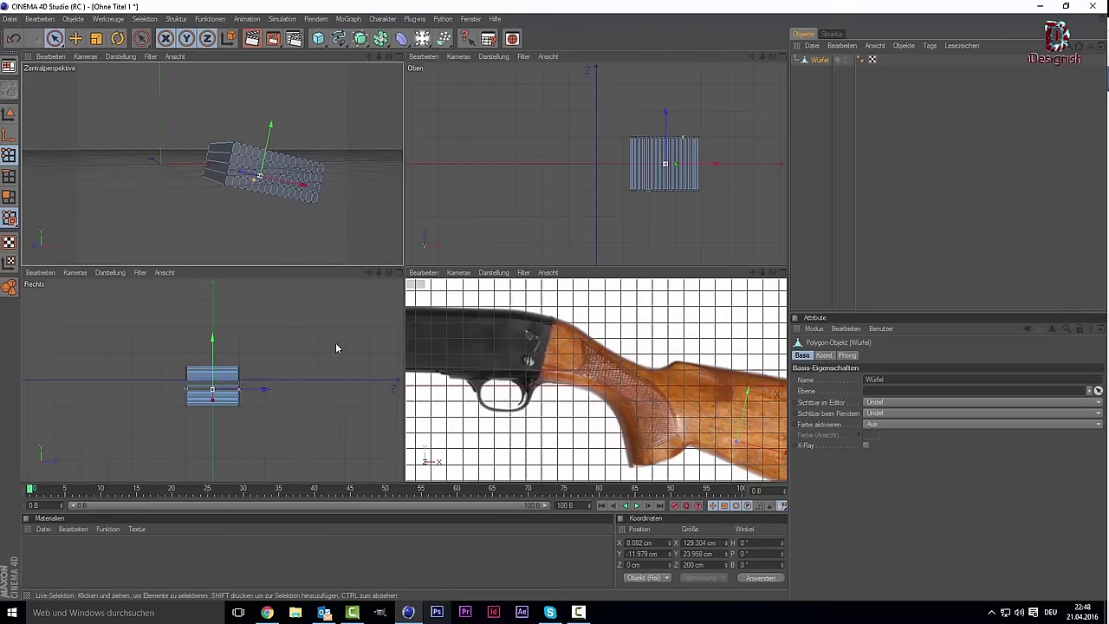
key(F4)
drag(324, 116, 319, 143)
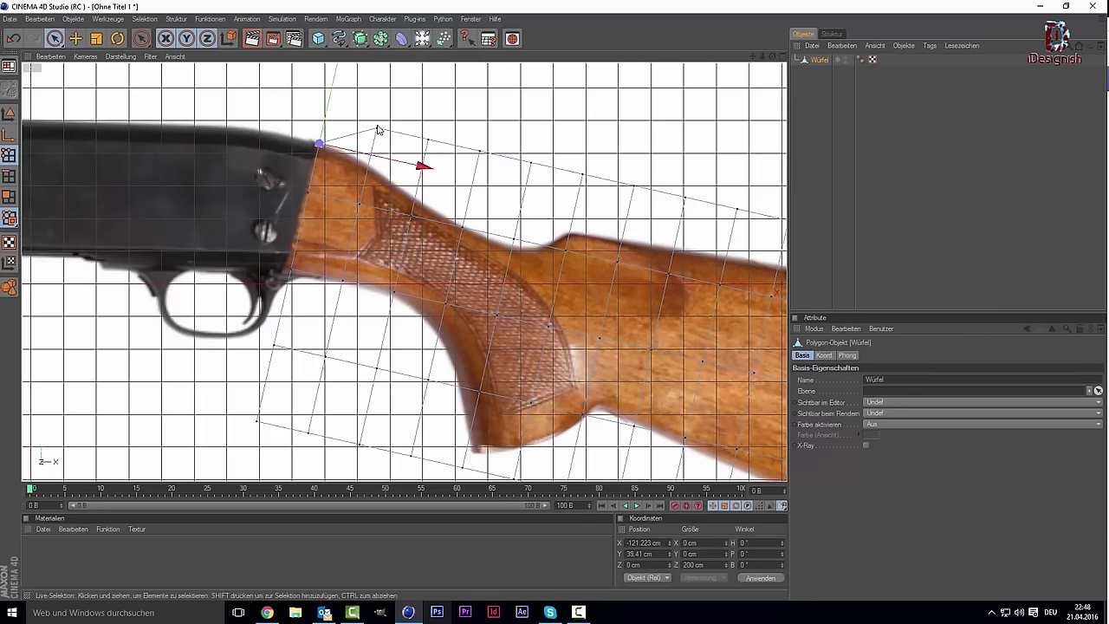
drag(378, 131, 433, 154)
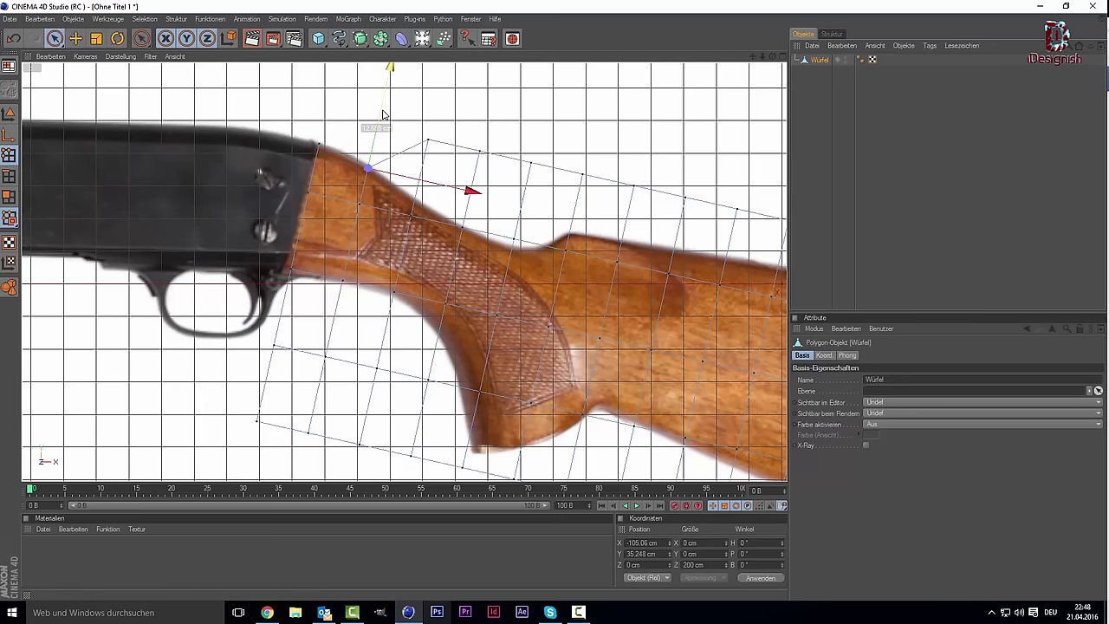
click(424, 131)
click(429, 142)
drag(429, 142, 416, 201)
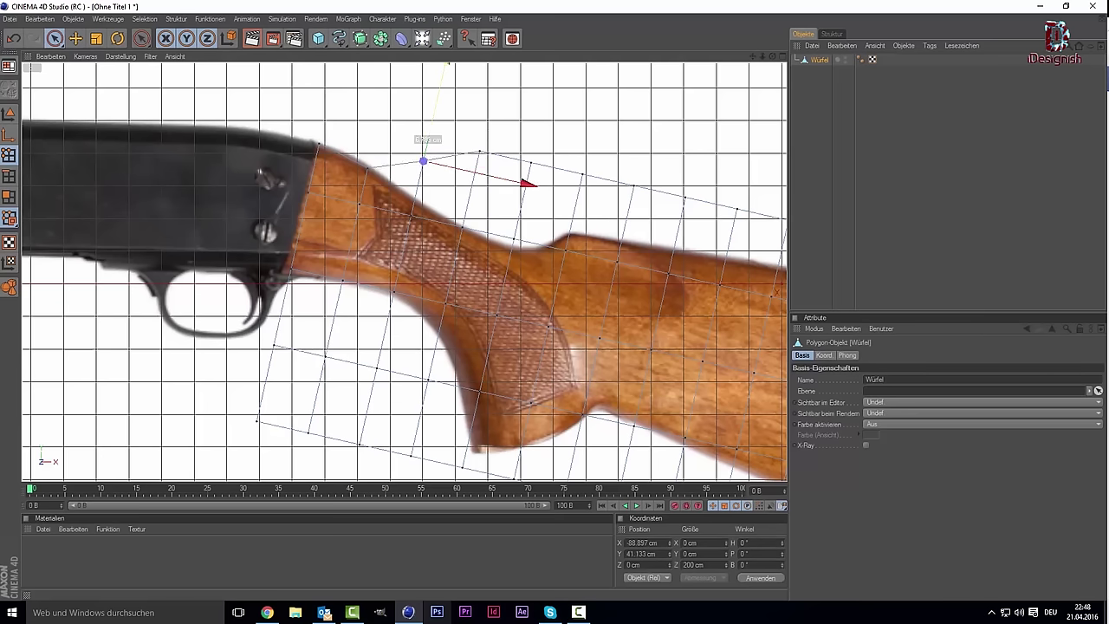
Drag the next top points down onto the stock outline near the comb.
click(479, 151)
drag(479, 152, 469, 227)
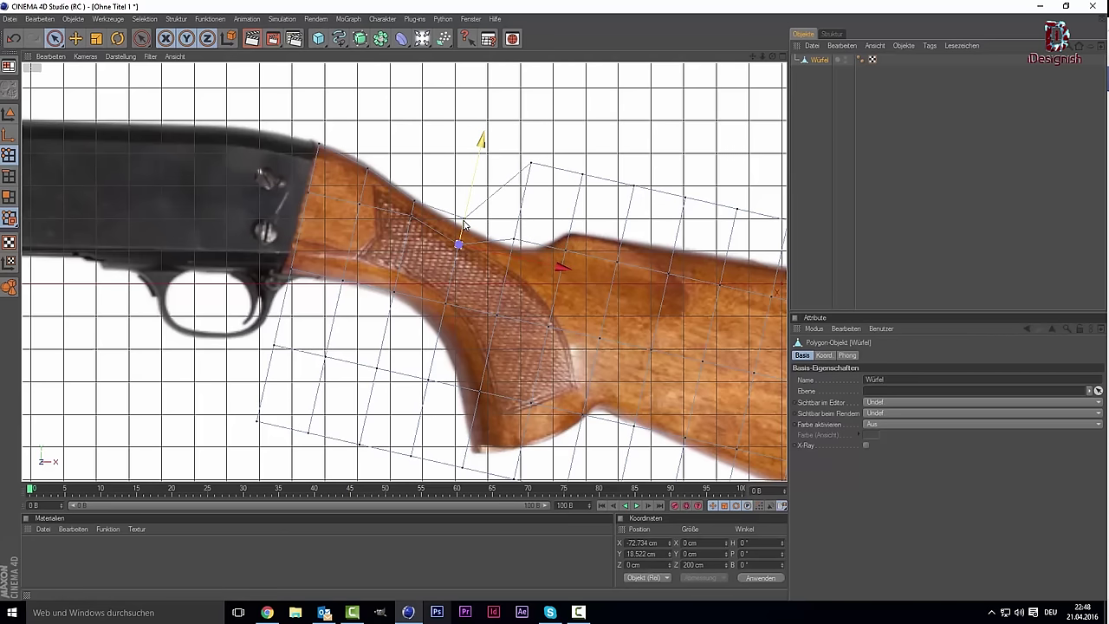
drag(472, 187, 463, 226)
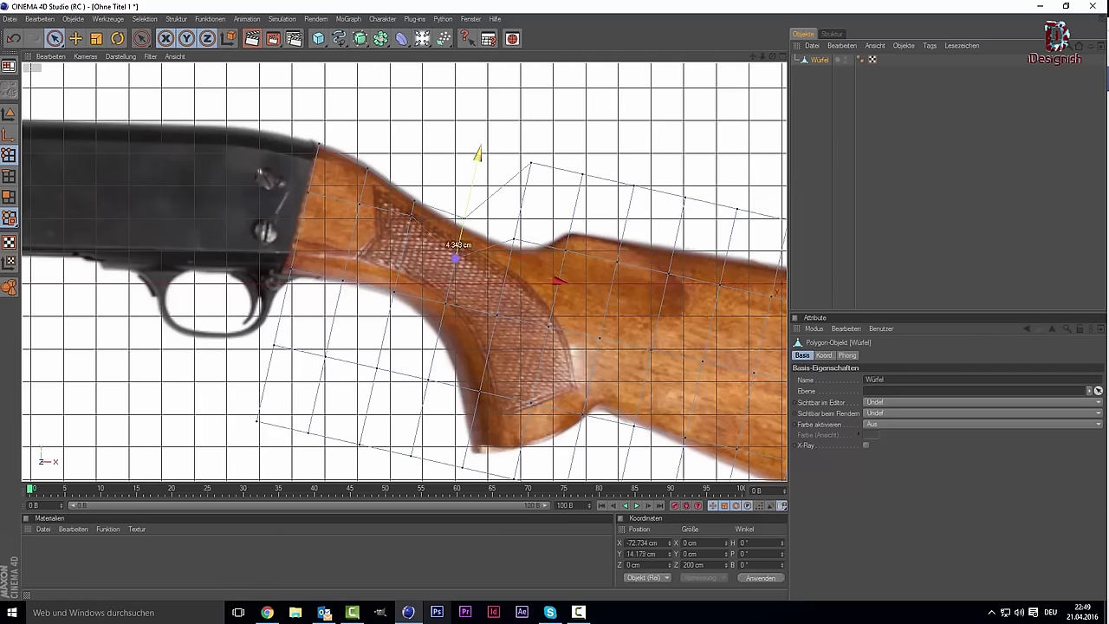
mouse_move(473, 182)
mouse_down()
mouse_move(482, 137)
mouse_move(479, 147)
mouse_up()
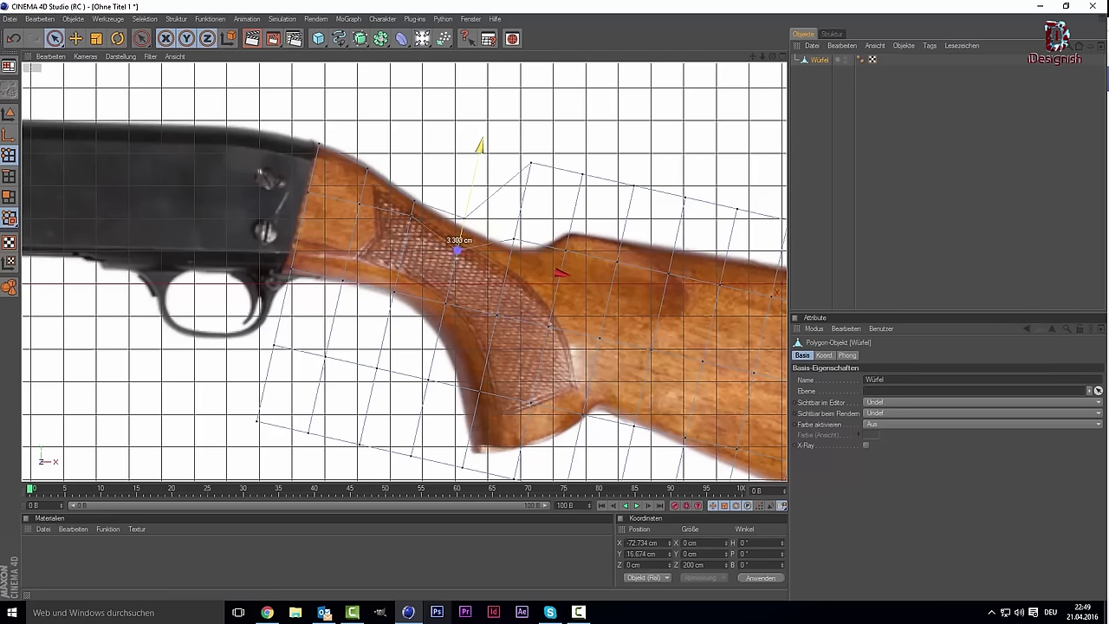
click(475, 224)
click(465, 223)
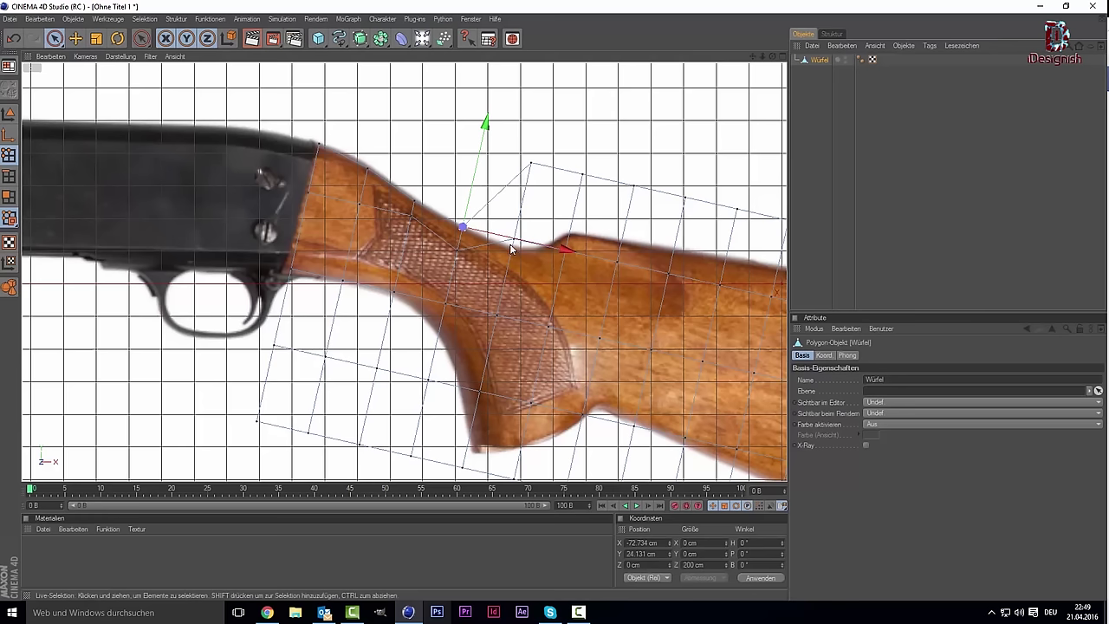
drag(511, 249, 564, 259)
drag(537, 183, 533, 213)
click(539, 187)
click(531, 165)
drag(537, 130, 519, 216)
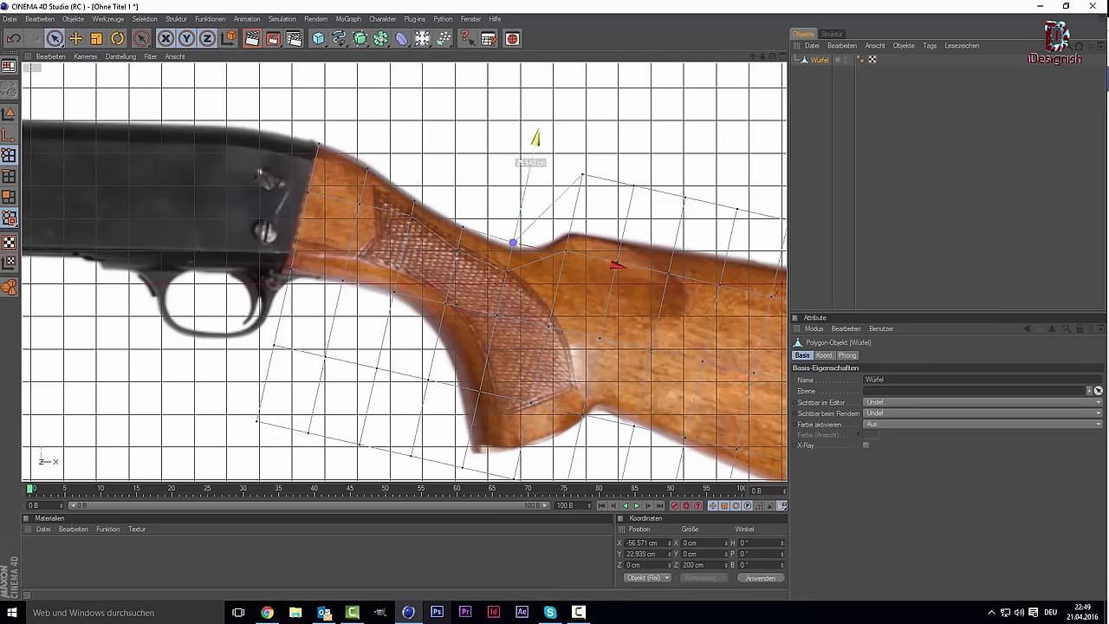
Lower further top points along the middle of the stock onto its edge.
click(575, 323)
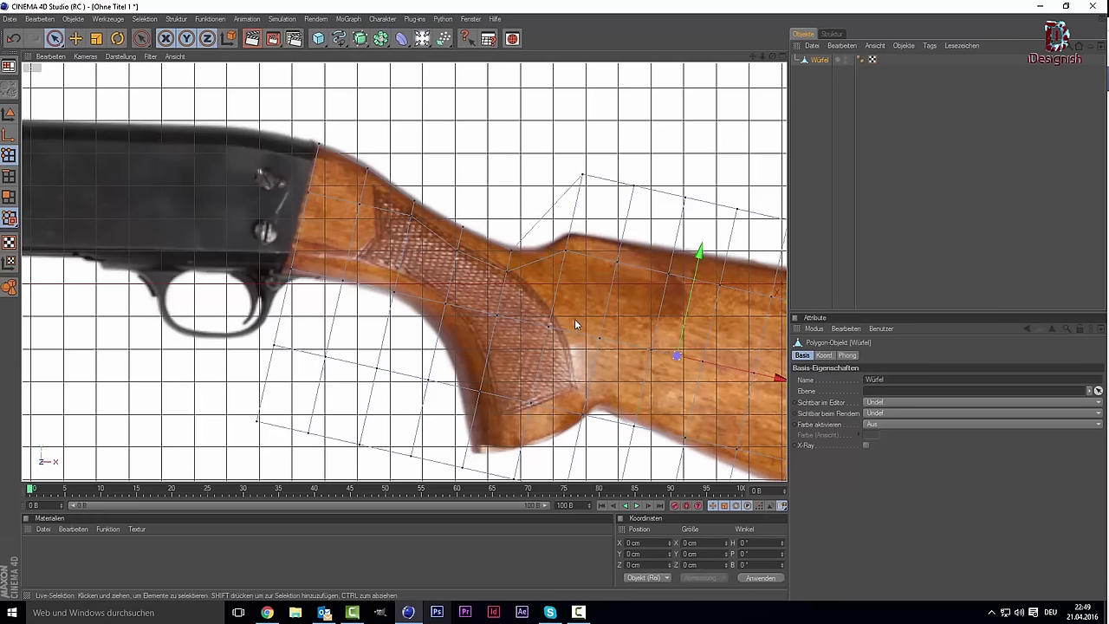
click(568, 235)
drag(567, 246, 562, 279)
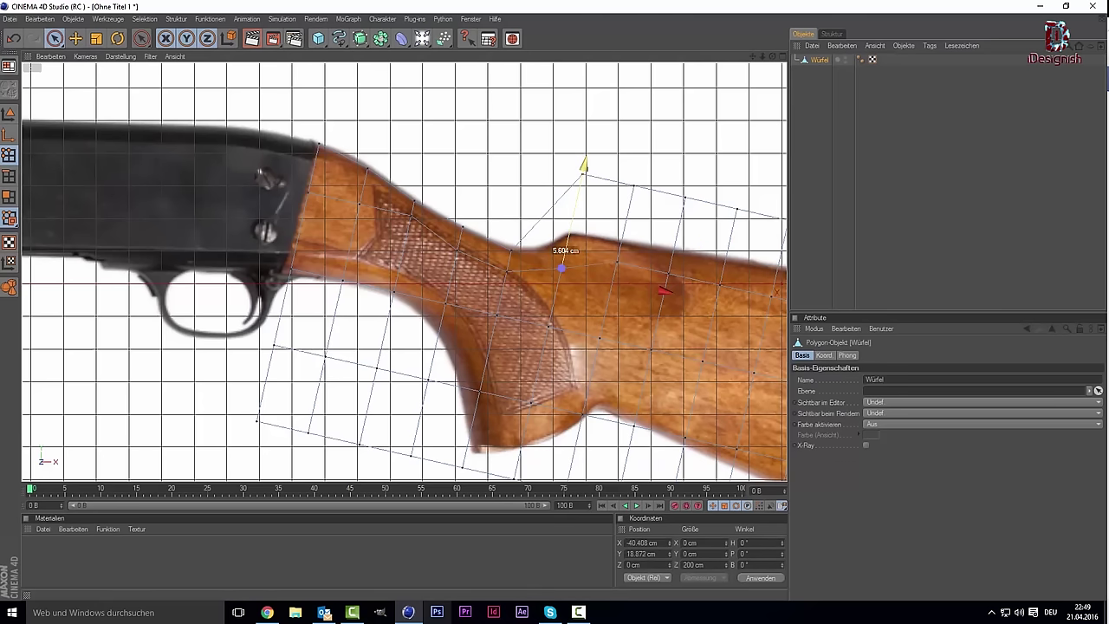
click(570, 179)
click(583, 176)
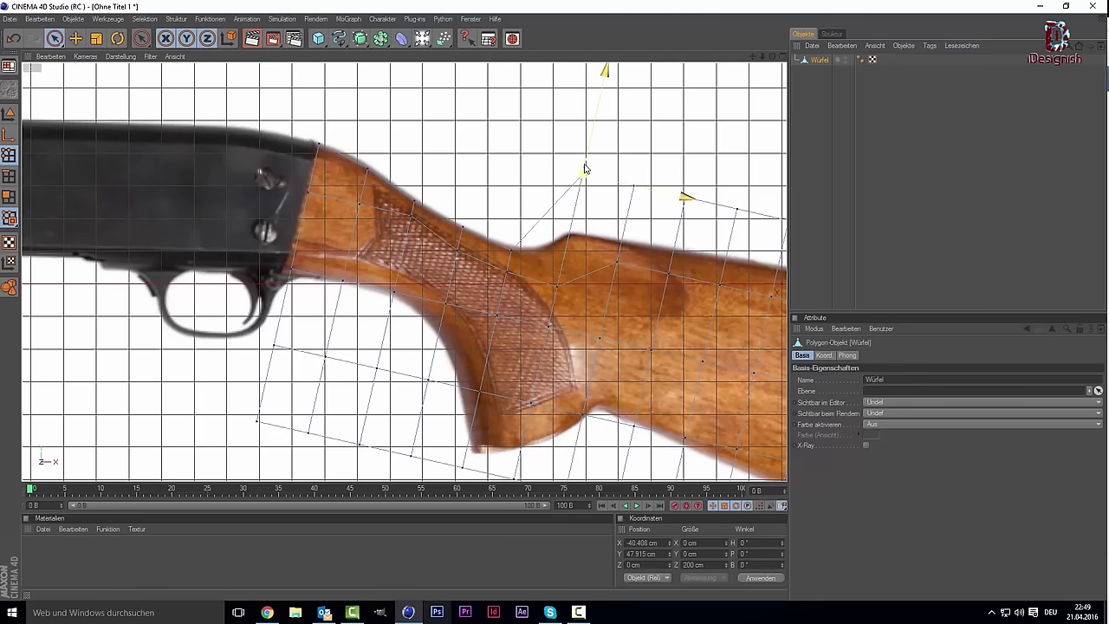
click(594, 156)
click(585, 177)
drag(601, 77, 591, 131)
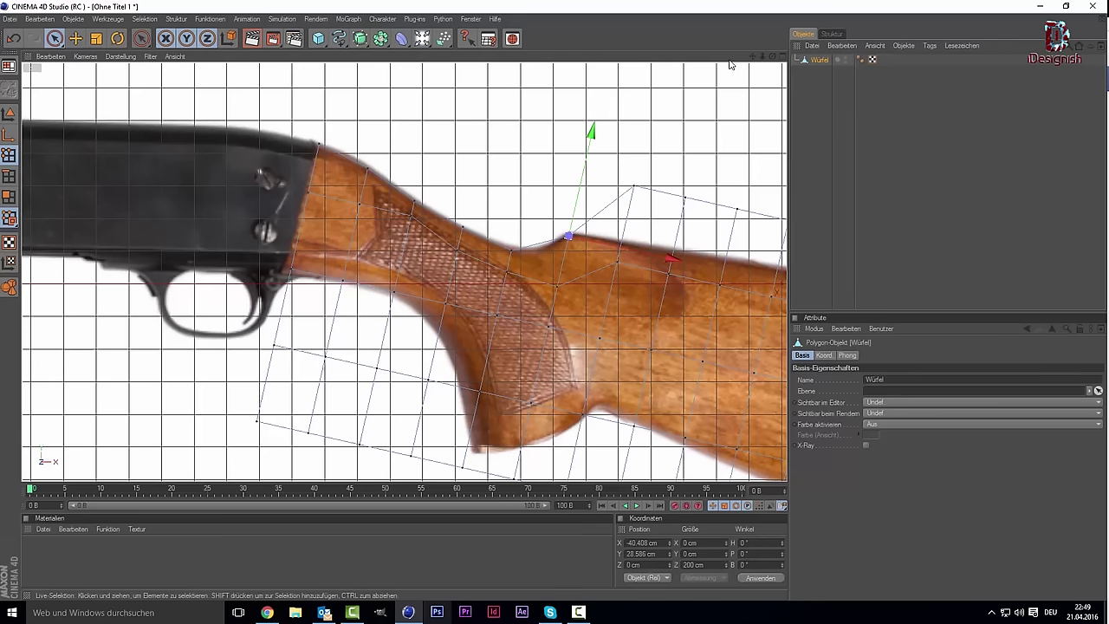
Pan along the stock and lower the remaining top points toward the butt onto the stock line.
drag(752, 56, 167, 350)
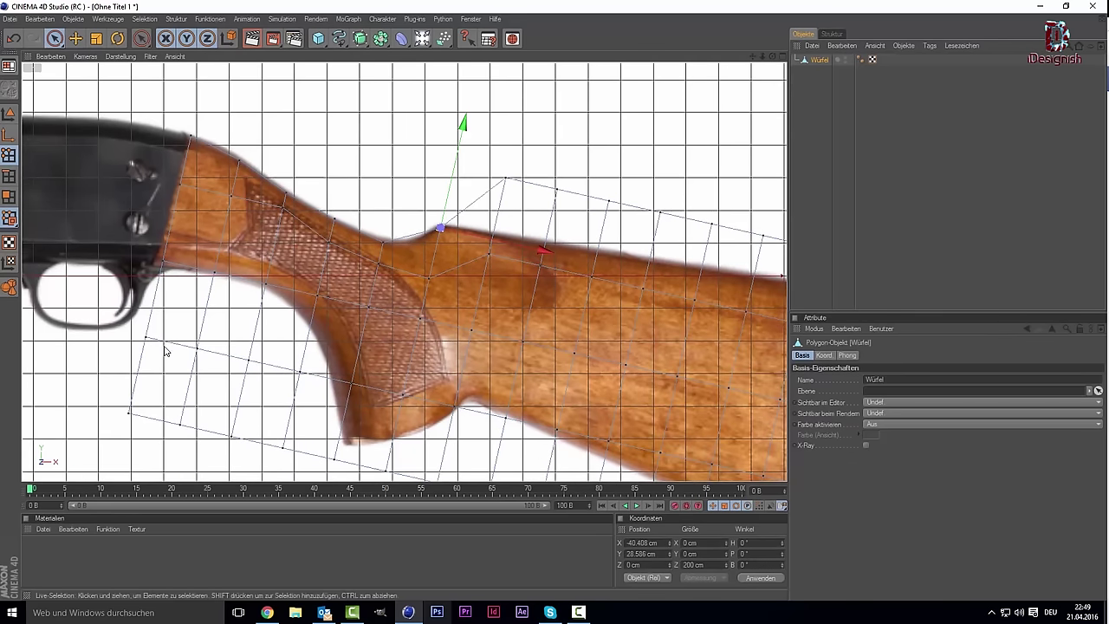
click(507, 183)
drag(527, 78, 516, 130)
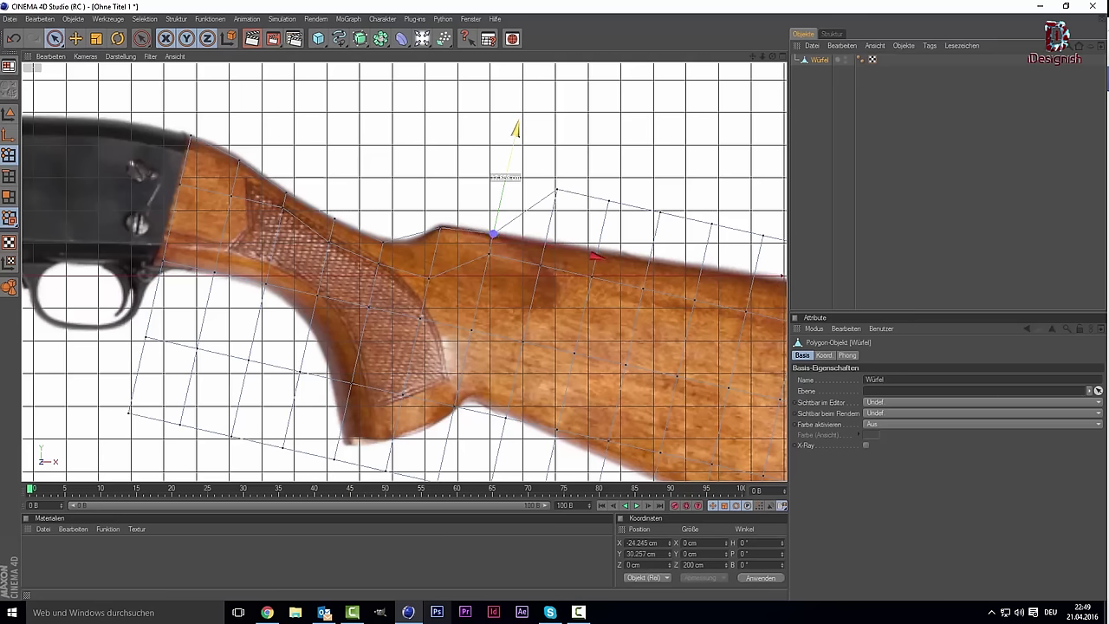
click(441, 226)
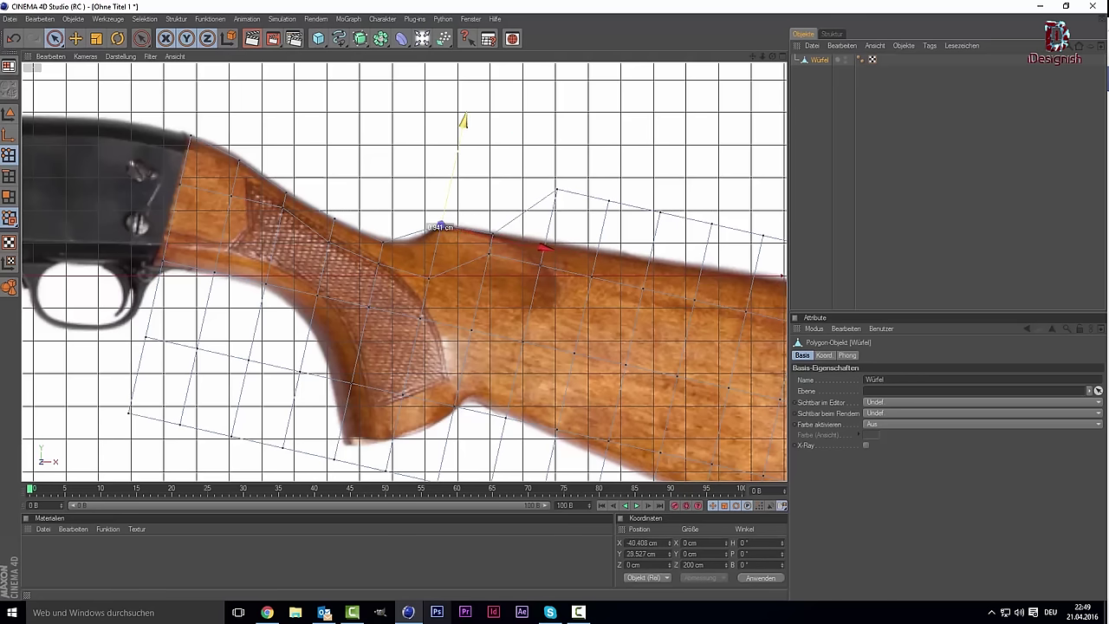
click(556, 191)
drag(578, 89, 566, 143)
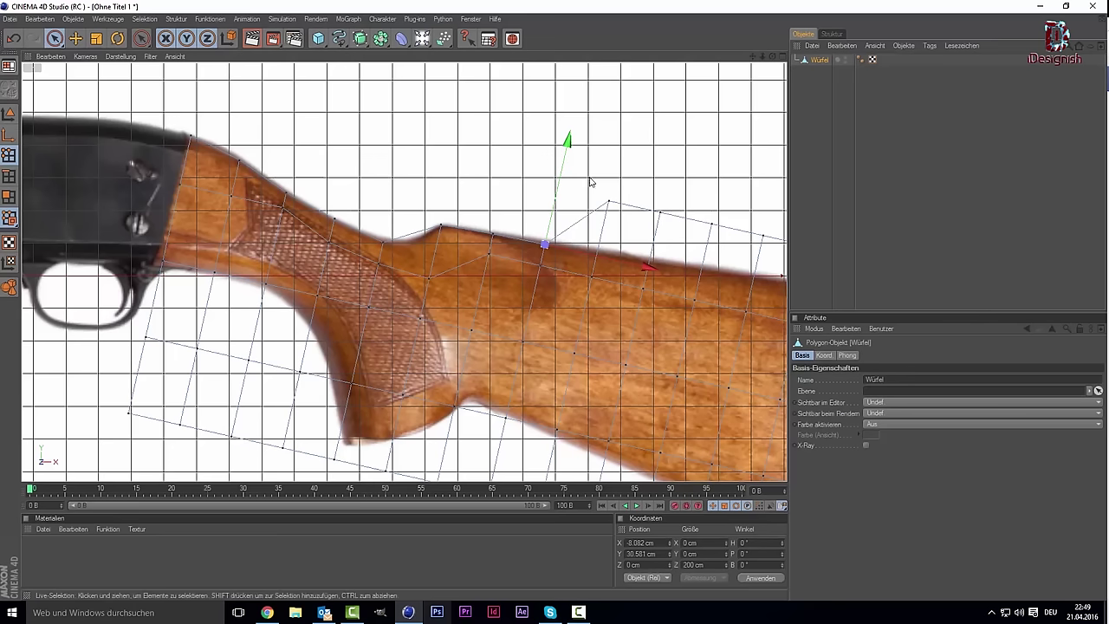
click(610, 206)
drag(629, 102, 618, 149)
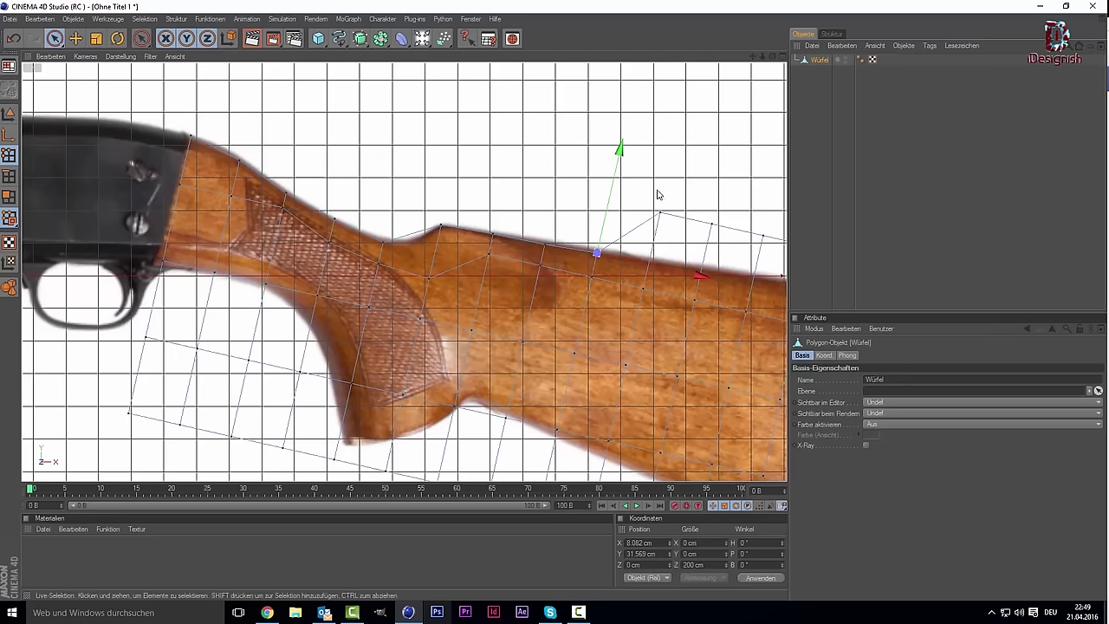
click(661, 213)
drag(666, 185, 667, 227)
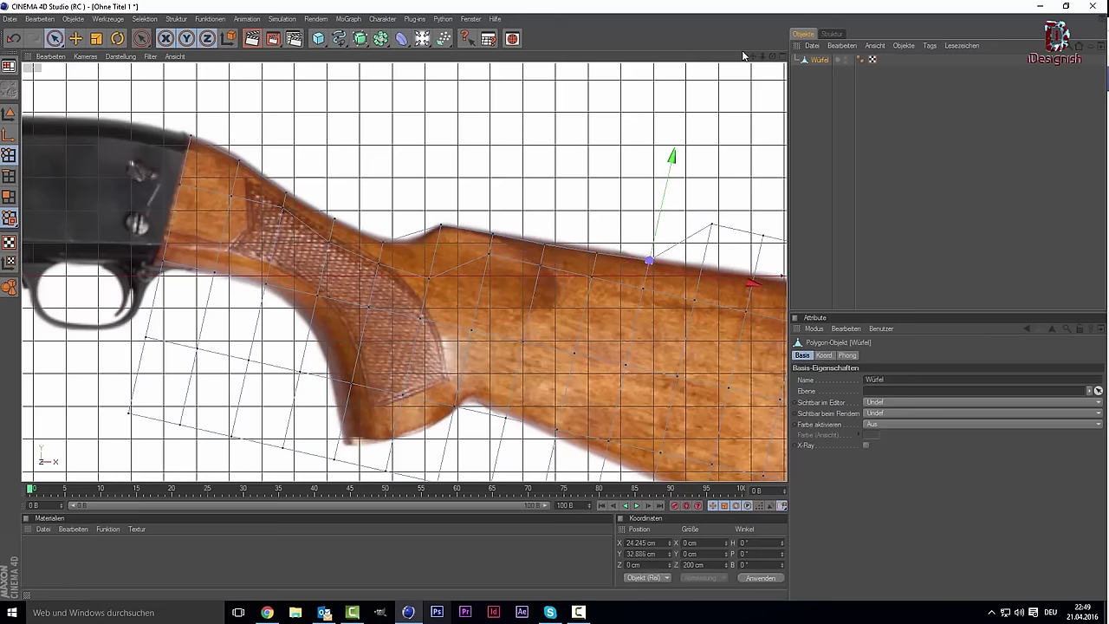
drag(752, 58, 570, 168)
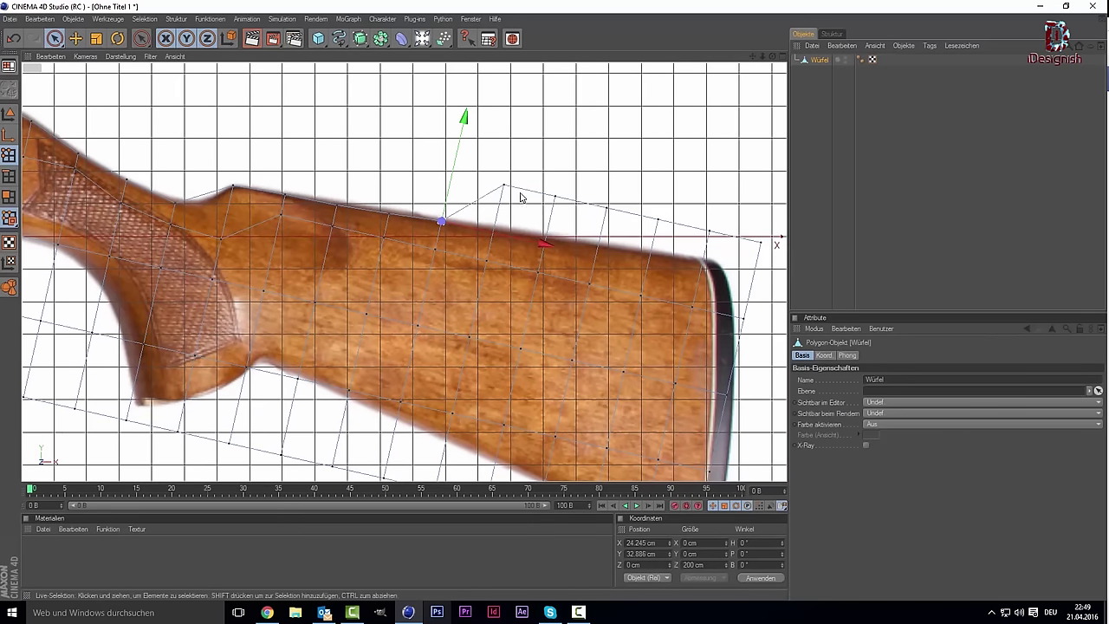
Lower the top cage points onto the stock's upper edge in the reference.
drag(507, 193, 559, 176)
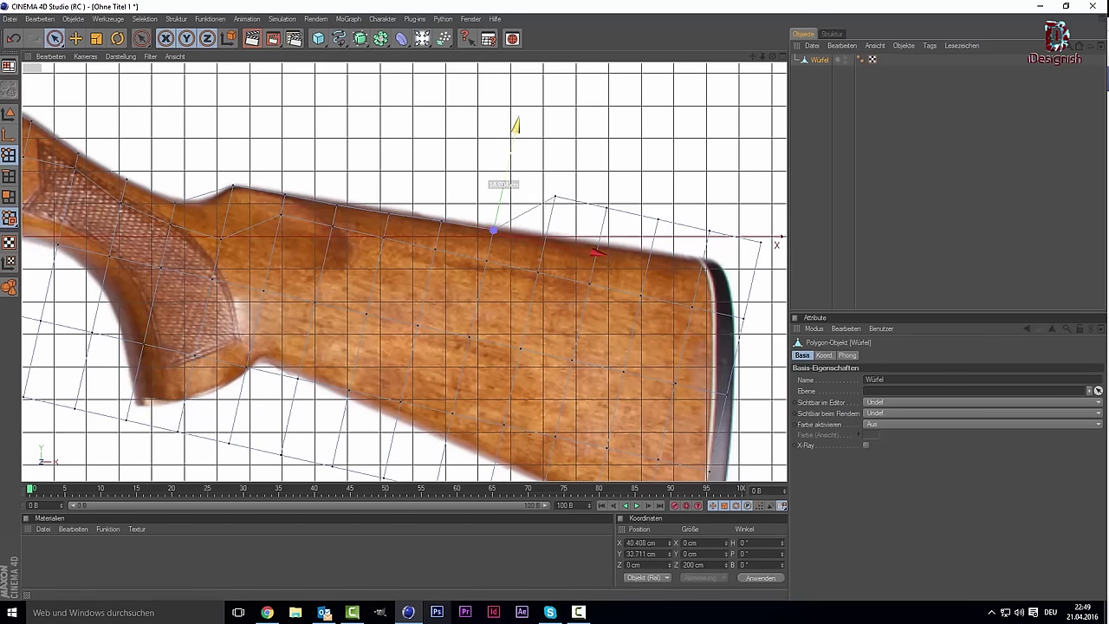
click(555, 187)
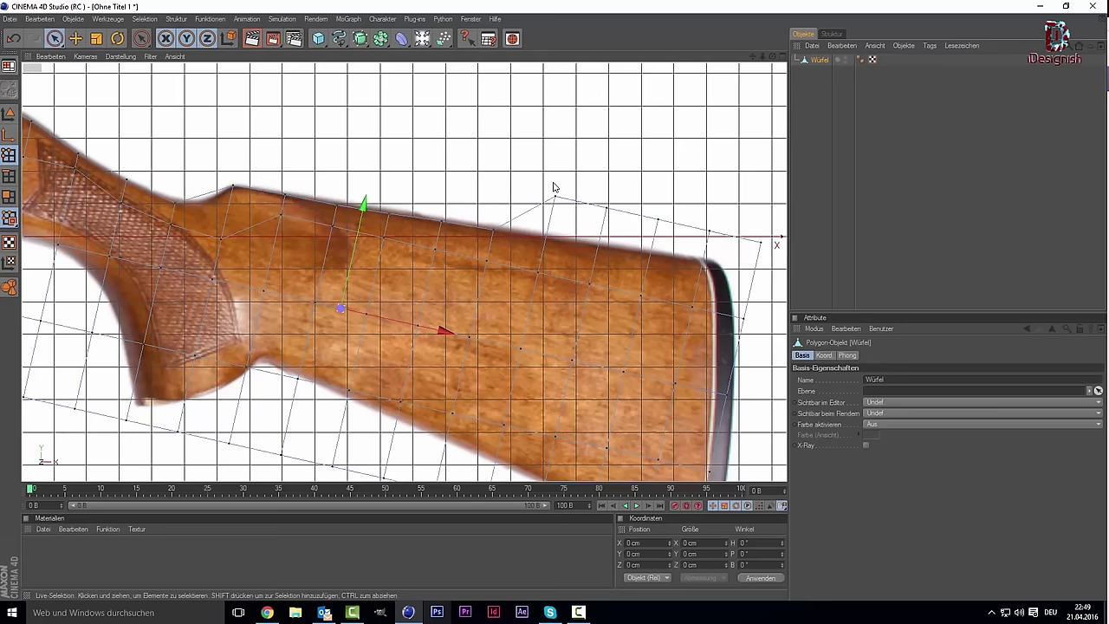
click(559, 199)
drag(559, 198, 549, 236)
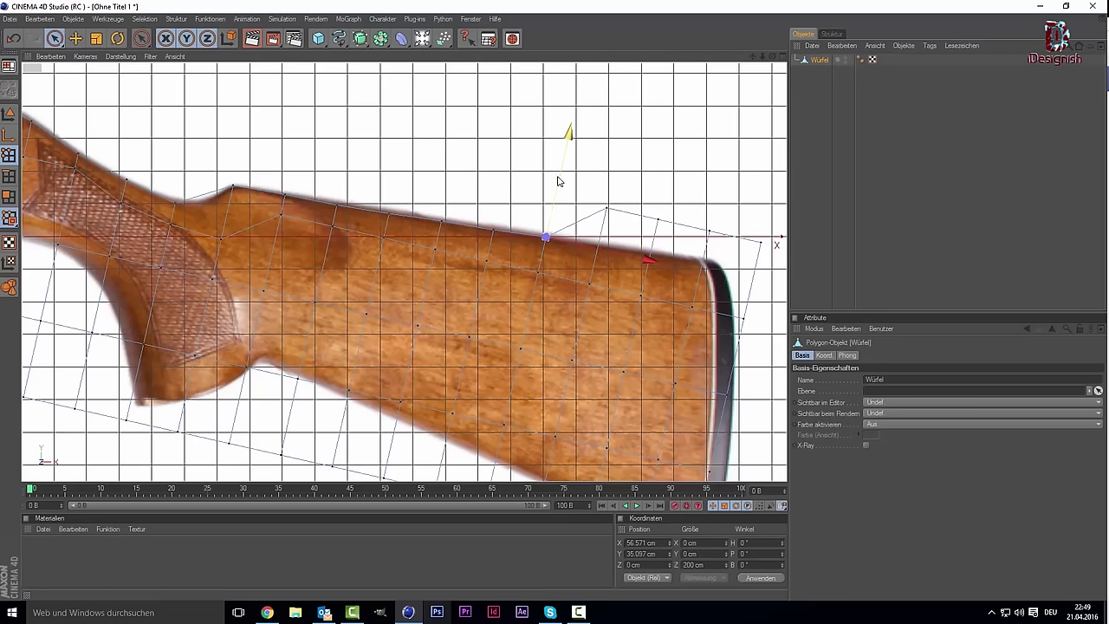
click(608, 208)
drag(614, 178, 606, 218)
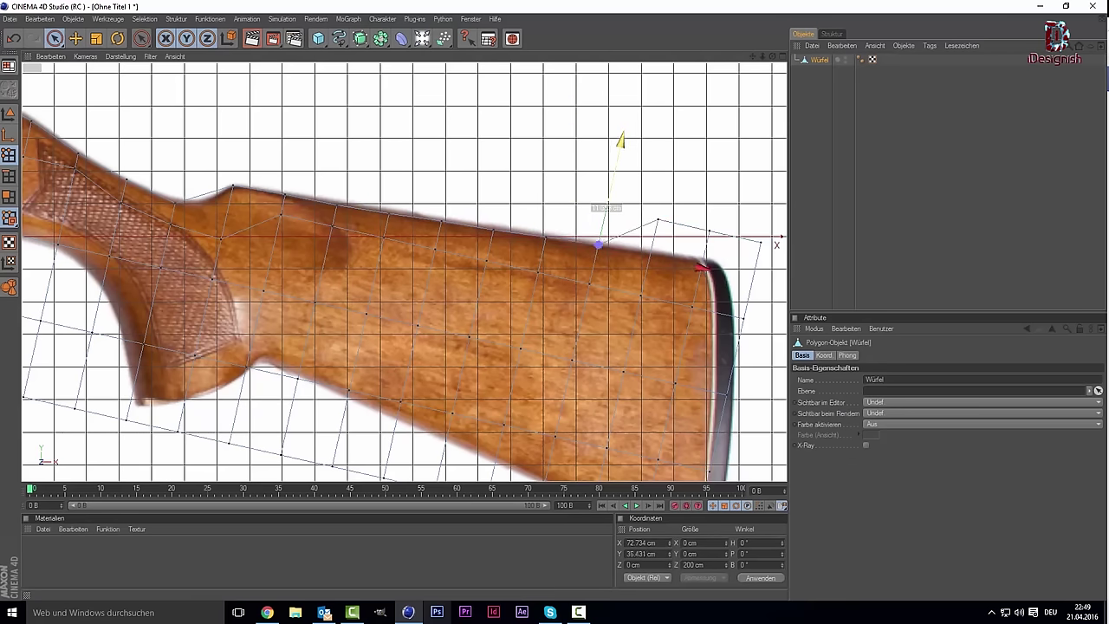
click(658, 223)
drag(678, 121, 673, 152)
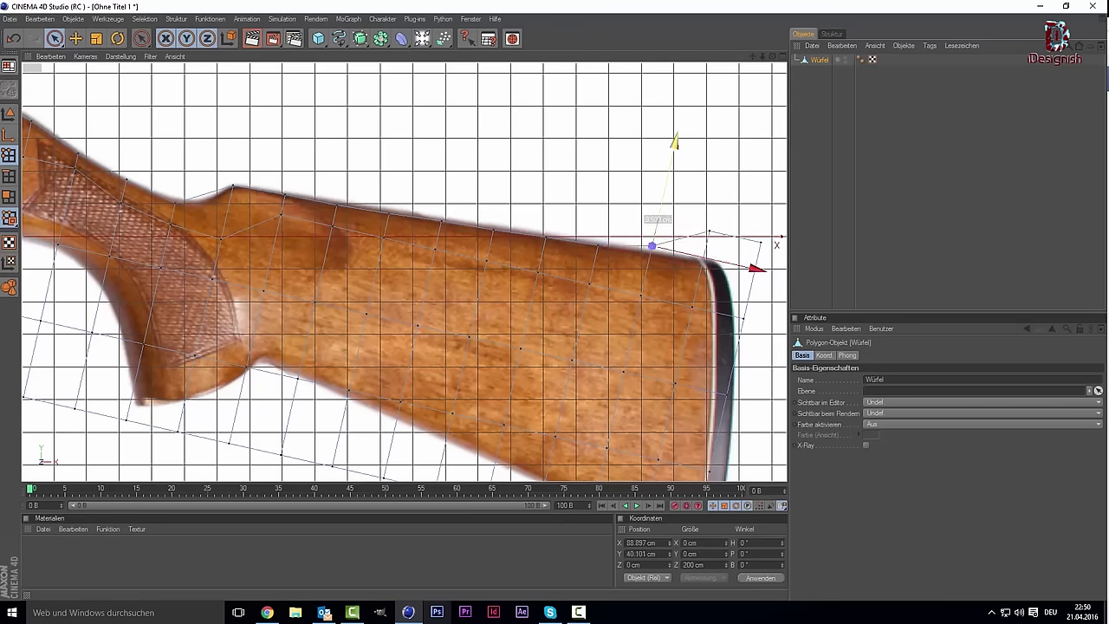
Move the rear points to the butt's top corner and out to the butt plate.
alt+middle_drag(673, 152, 560, 116)
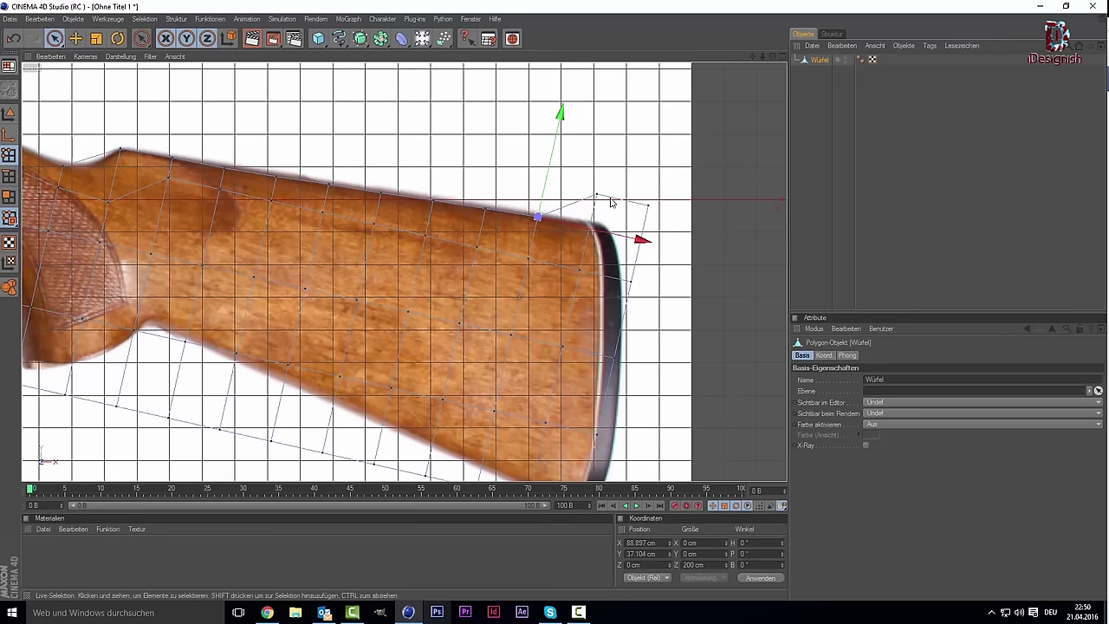
drag(600, 199, 609, 176)
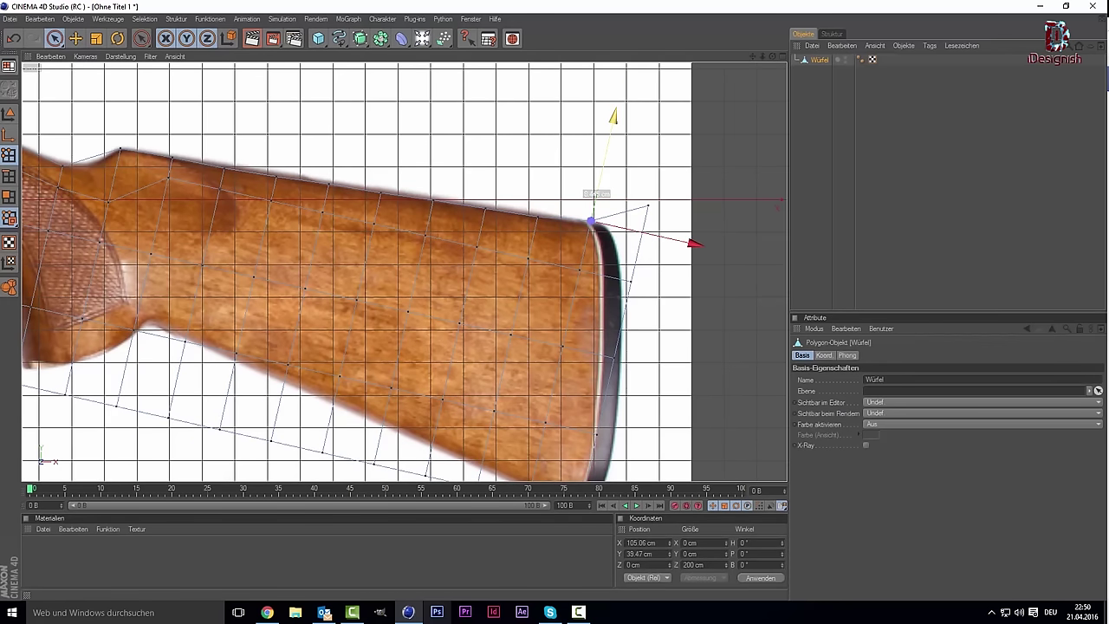
click(580, 272)
drag(609, 280, 626, 283)
click(621, 339)
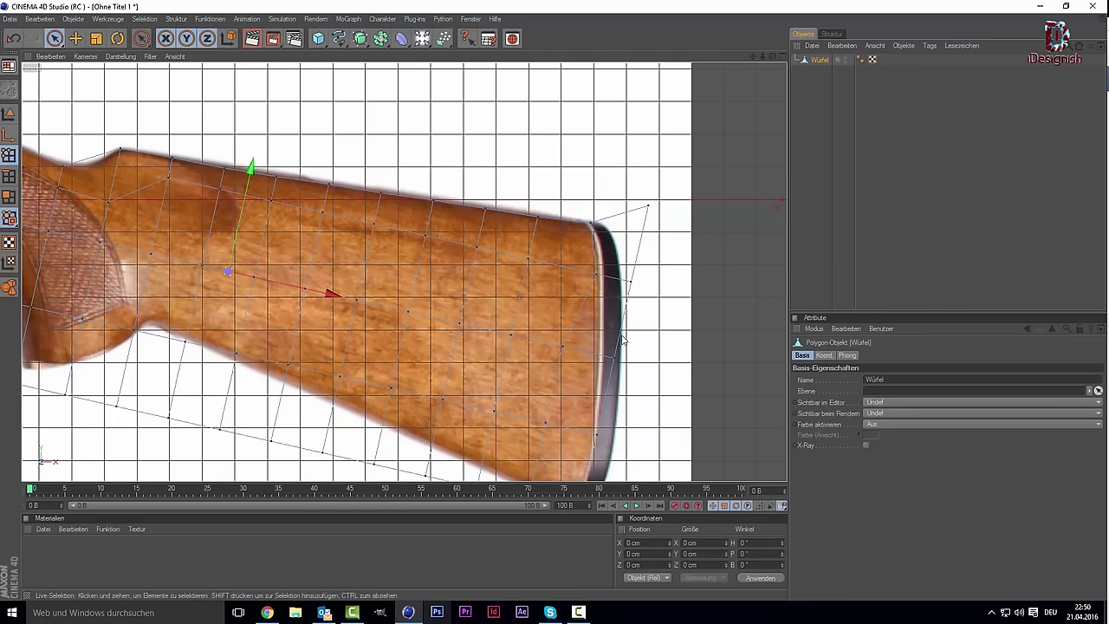
click(570, 349)
click(673, 290)
Undo those edits and reposition the rear points onto the butt plate outline.
key(ctrl+z)
key(ctrl+z)
key(ctrl+z)
key(ctrl+z)
click(646, 221)
click(648, 208)
mouse_move(651, 180)
mouse_down()
mouse_move(644, 218)
mouse_move(677, 251)
mouse_move(631, 286)
mouse_move(658, 310)
mouse_up()
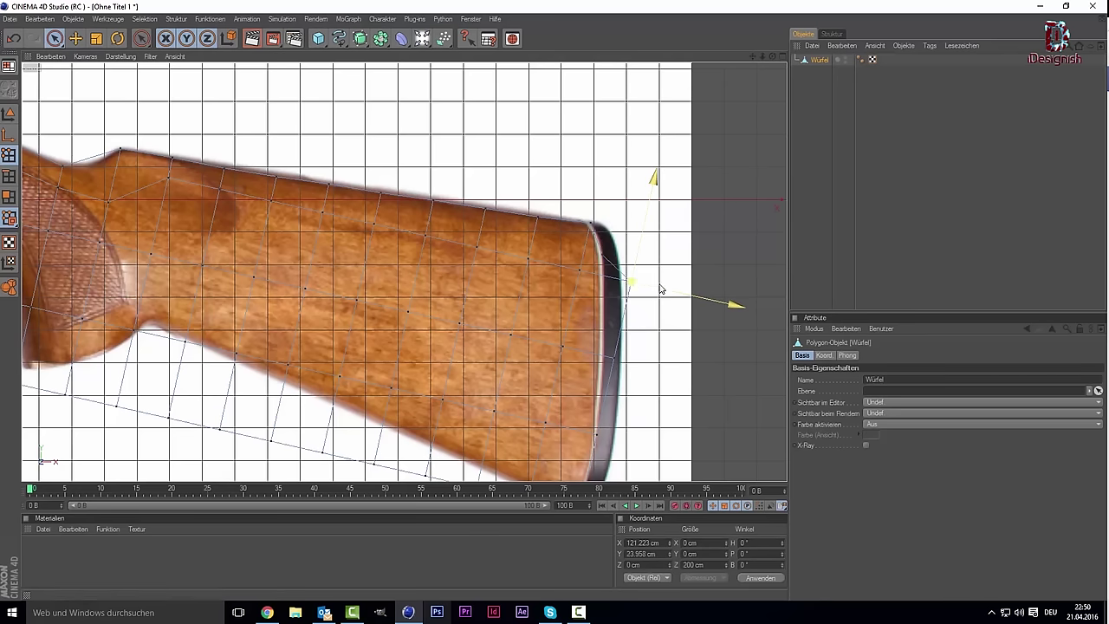
click(667, 305)
click(630, 285)
mouse_move(678, 299)
mouse_down()
mouse_move(627, 336)
mouse_move(611, 381)
mouse_up()
drag(752, 56, 698, 139)
scroll(698, 138, up, 1)
Put the bottom corner point on the butt's lower tip and raise the next lower-edge point.
drag(737, 263, 728, 261)
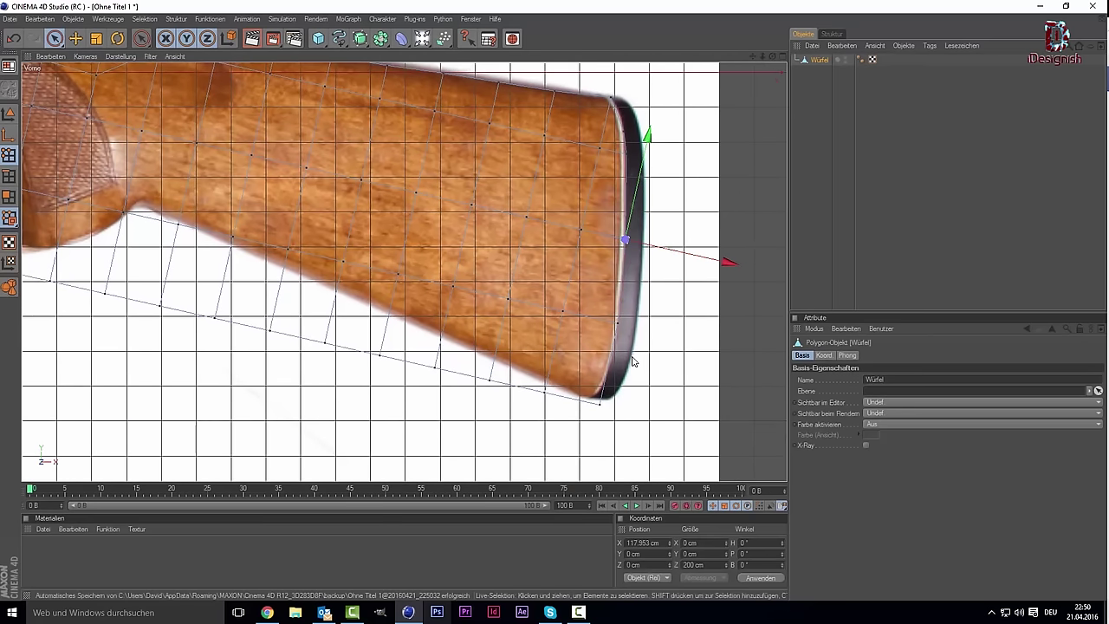
click(600, 403)
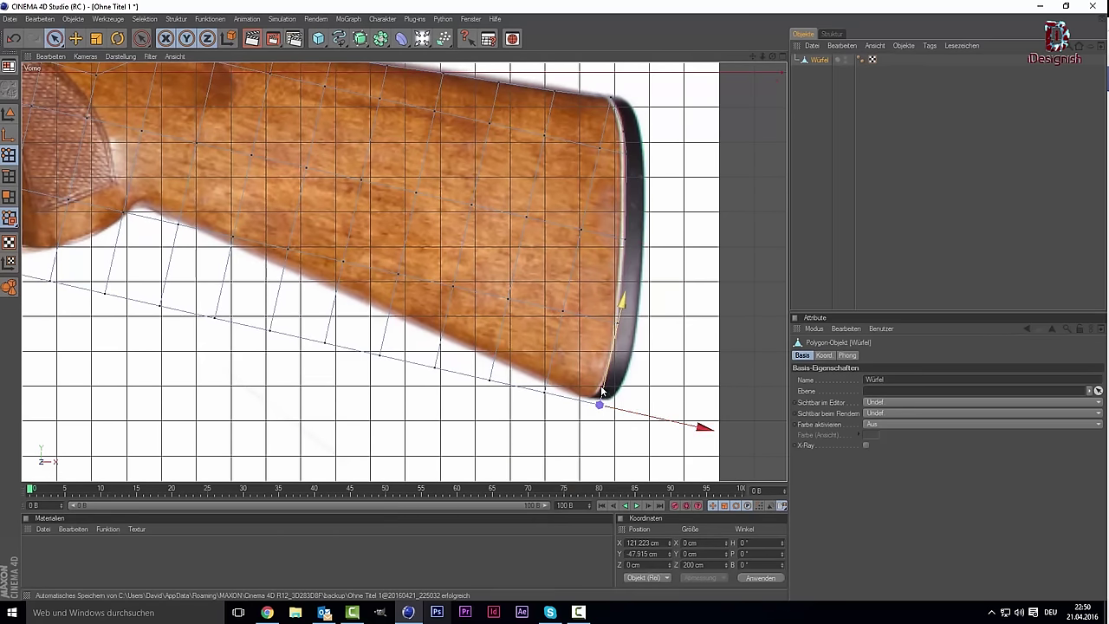
drag(622, 300, 621, 292)
drag(542, 399, 547, 381)
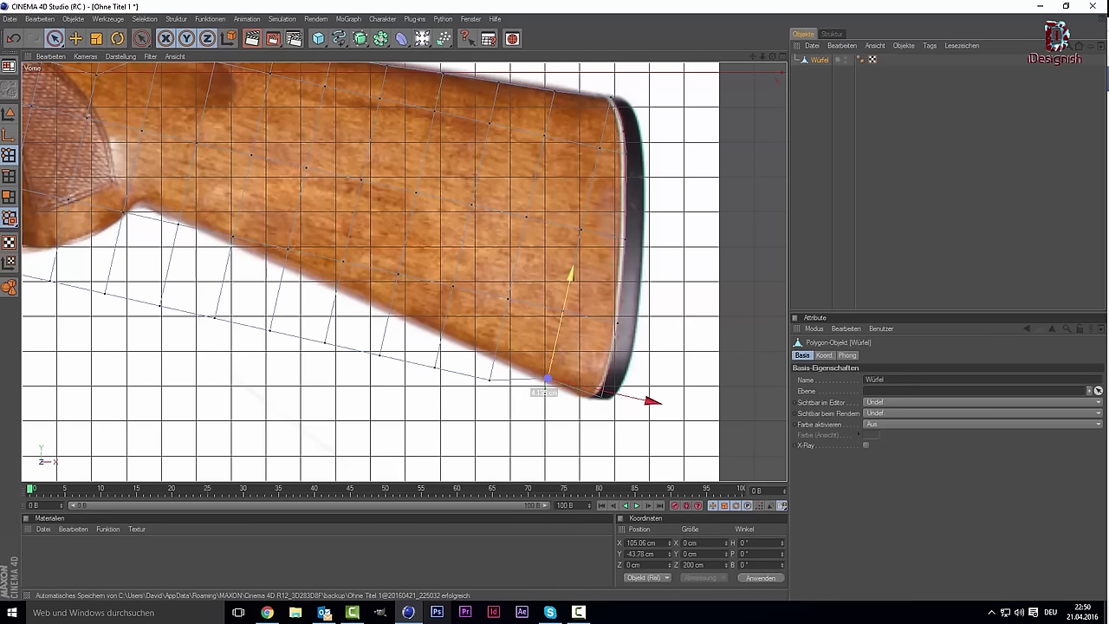
click(487, 379)
drag(490, 374, 443, 334)
Raise the following lower-edge points onto the stock's underside toward the grip.
click(436, 369)
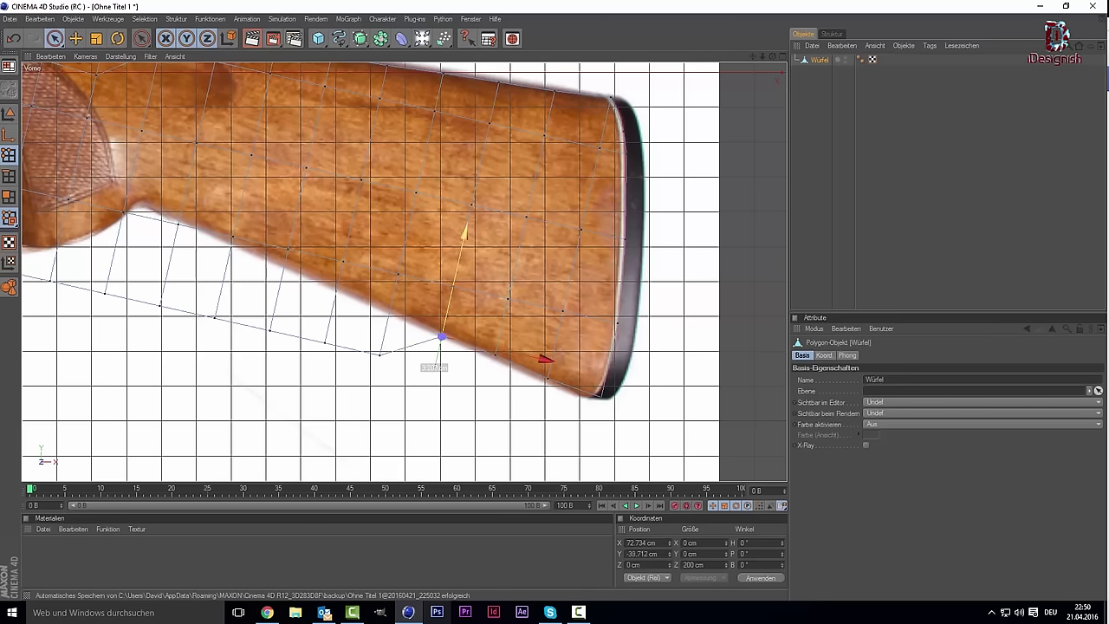
click(379, 355)
click(385, 323)
click(381, 355)
drag(381, 353, 389, 311)
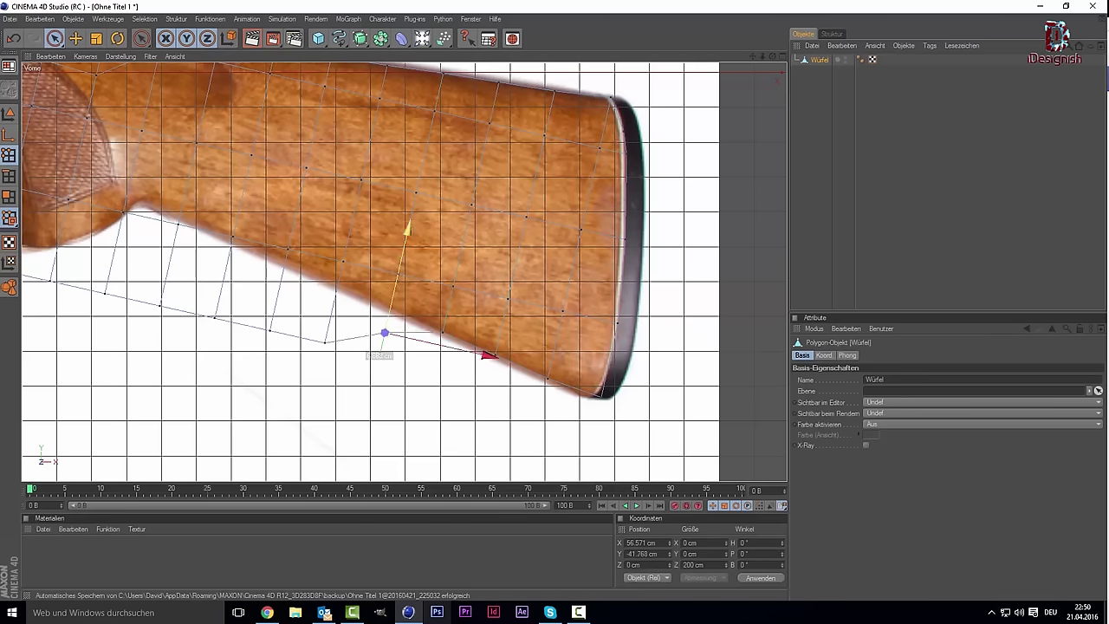
drag(752, 56, 585, 115)
click(468, 352)
mouse_move(466, 347)
mouse_down()
mouse_move(449, 333)
mouse_move(410, 334)
mouse_up()
Bring the grip into view and fit the next lower-edge point onto the underside.
click(422, 320)
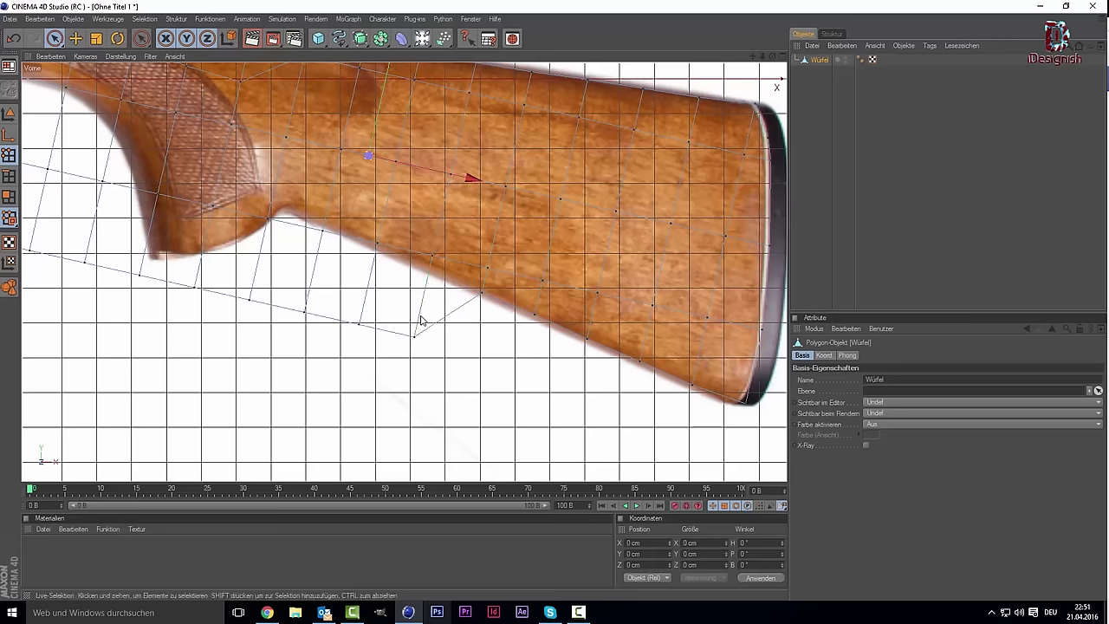
click(418, 342)
drag(416, 340, 415, 337)
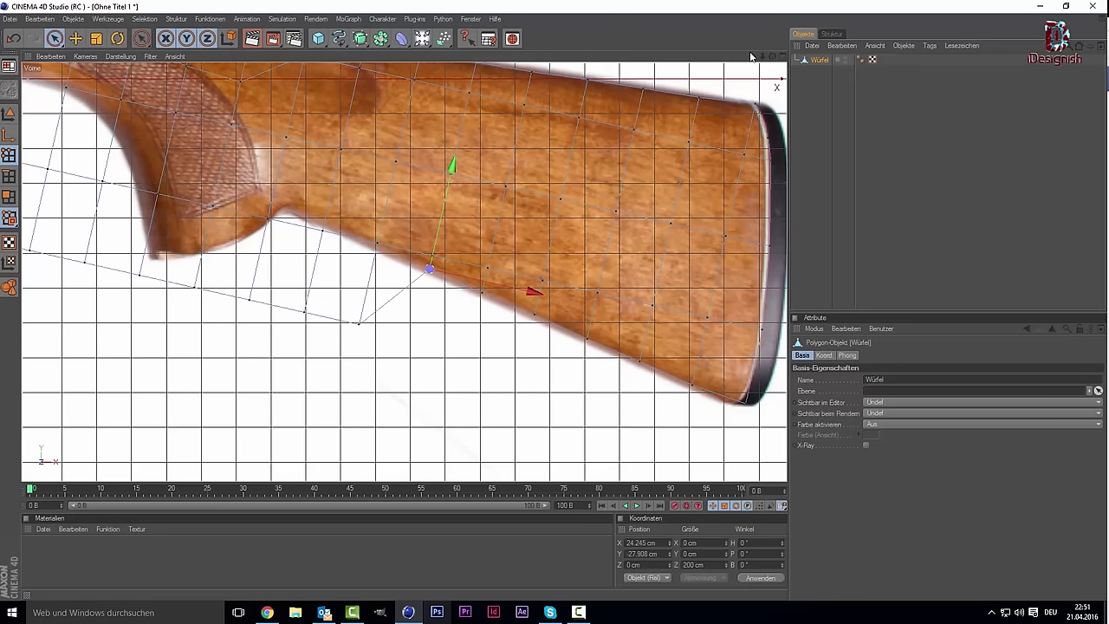
drag(751, 56, 555, 433)
drag(500, 404, 510, 364)
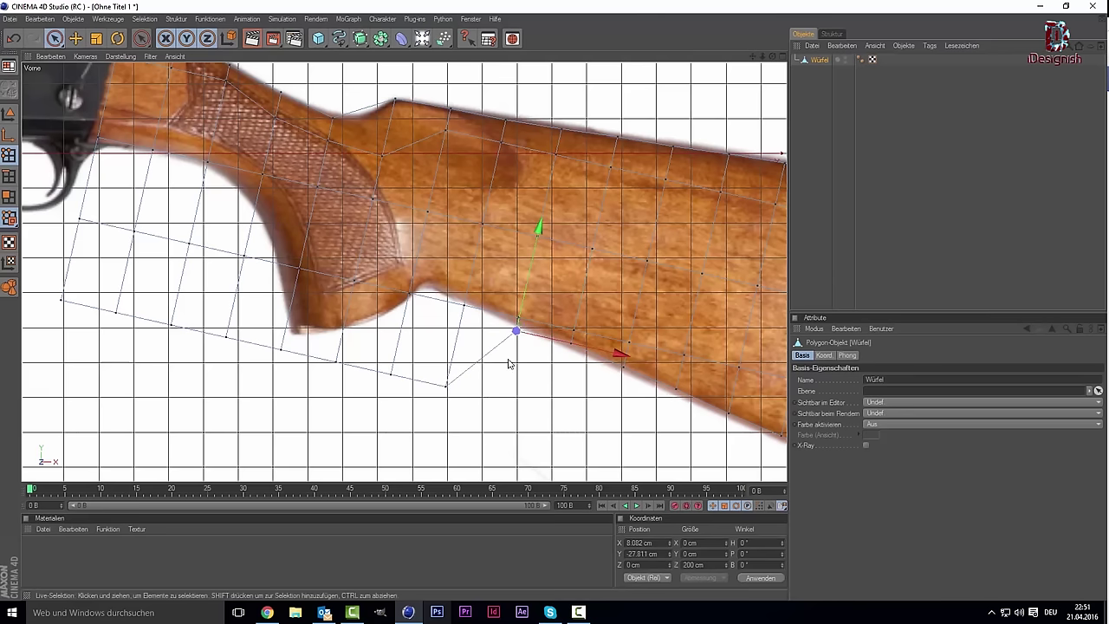
drag(525, 323, 525, 277)
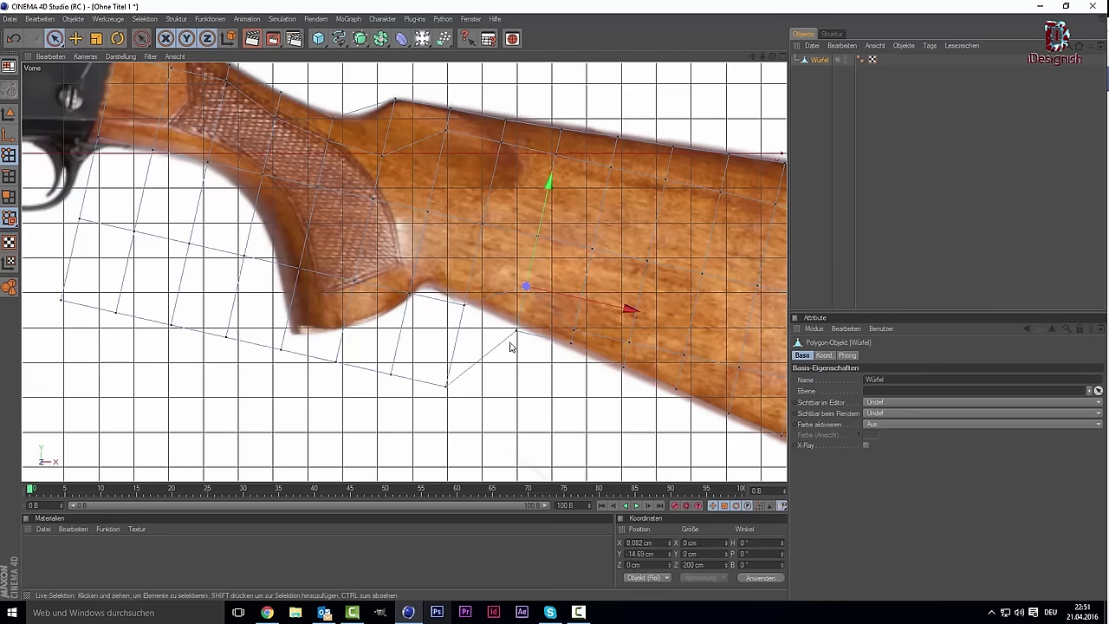
drag(513, 335, 474, 314)
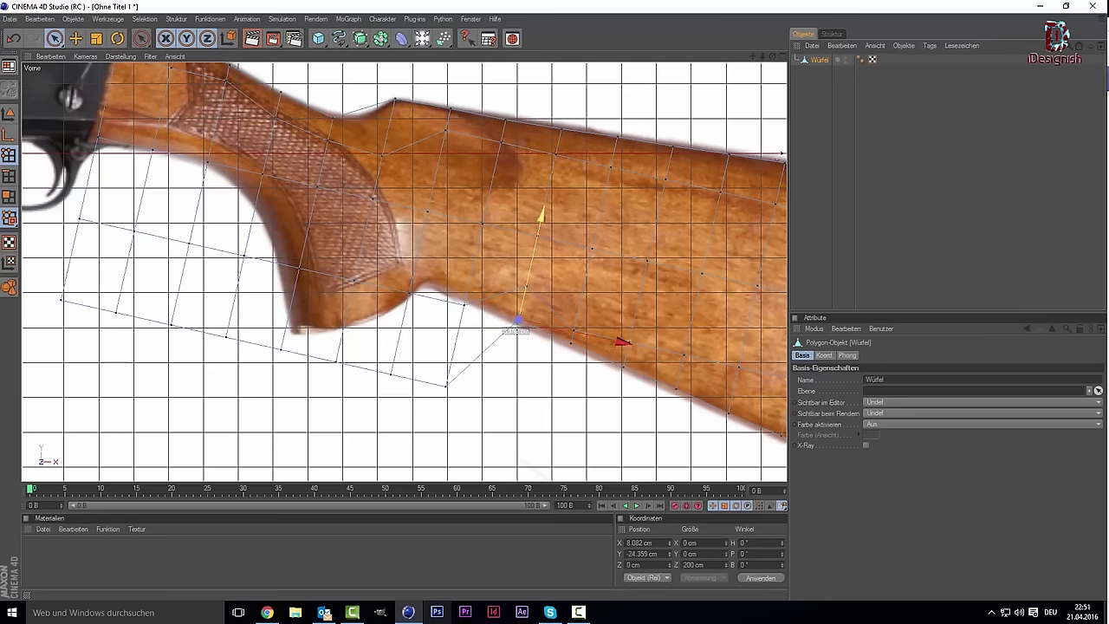
Fit the remaining lower points into the curve behind and inside the grip.
click(464, 305)
drag(464, 305, 472, 269)
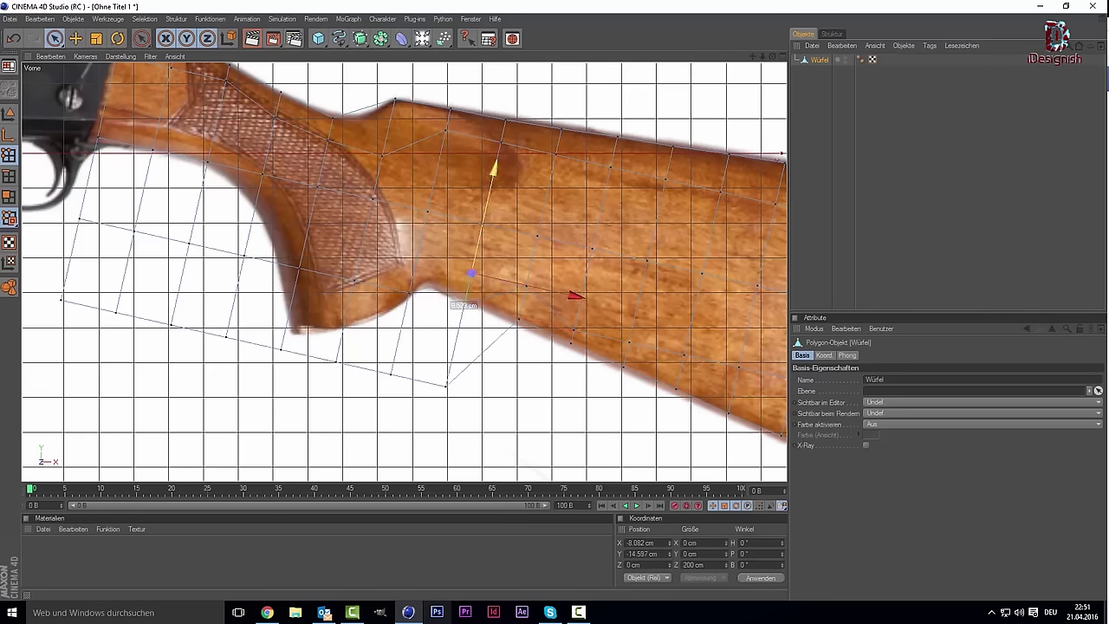
drag(450, 391, 450, 373)
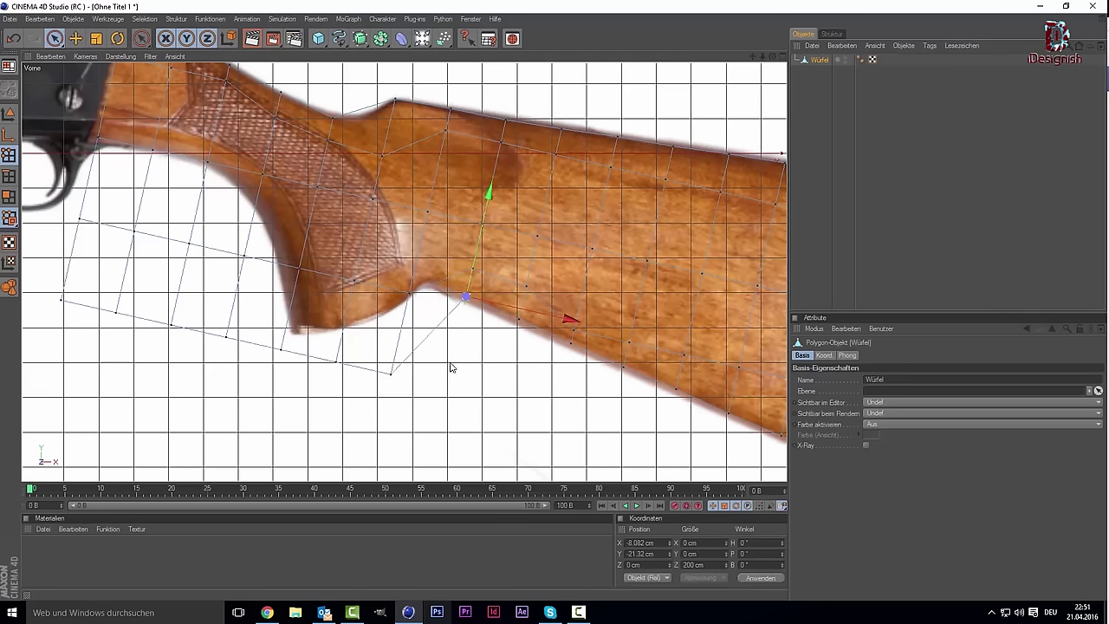
drag(408, 297, 419, 249)
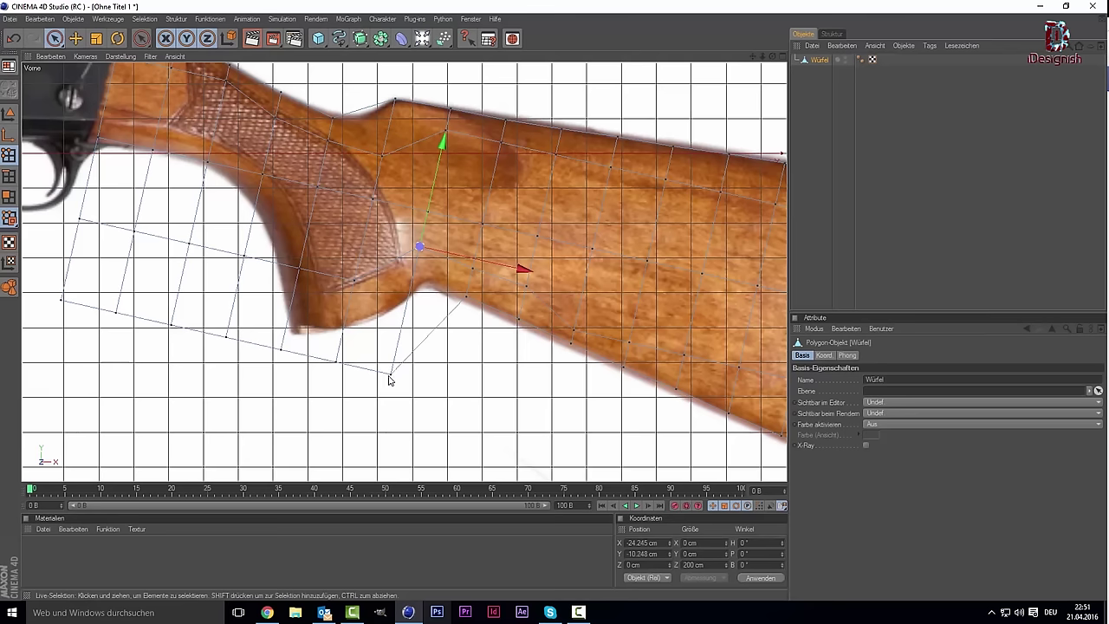
mouse_move(390, 379)
mouse_down()
mouse_move(441, 305)
mouse_move(454, 306)
mouse_up()
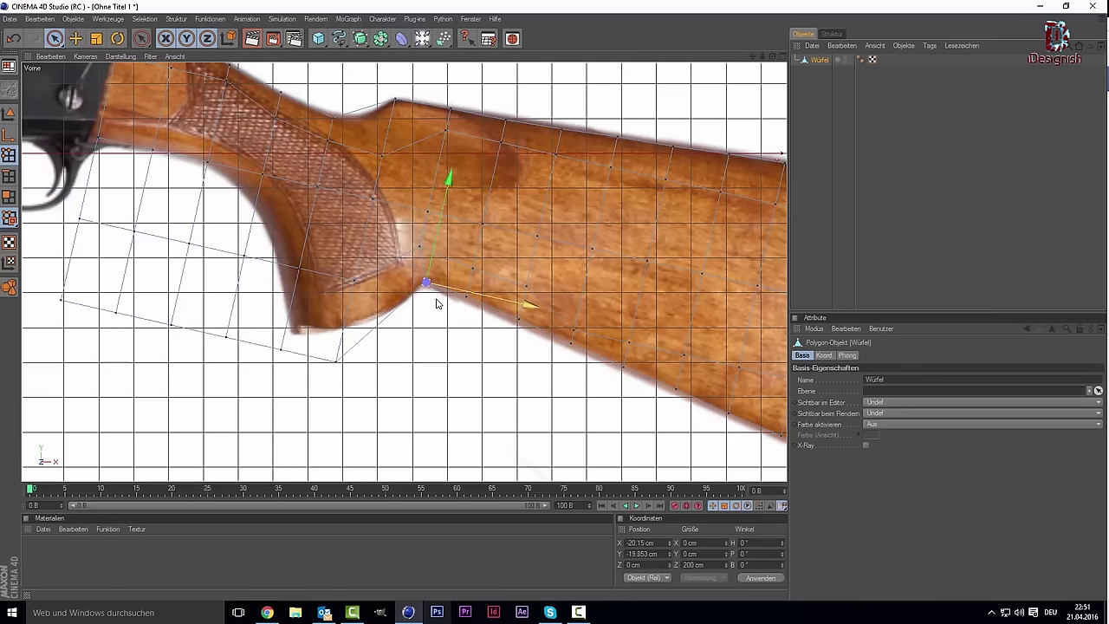
drag(338, 366, 347, 328)
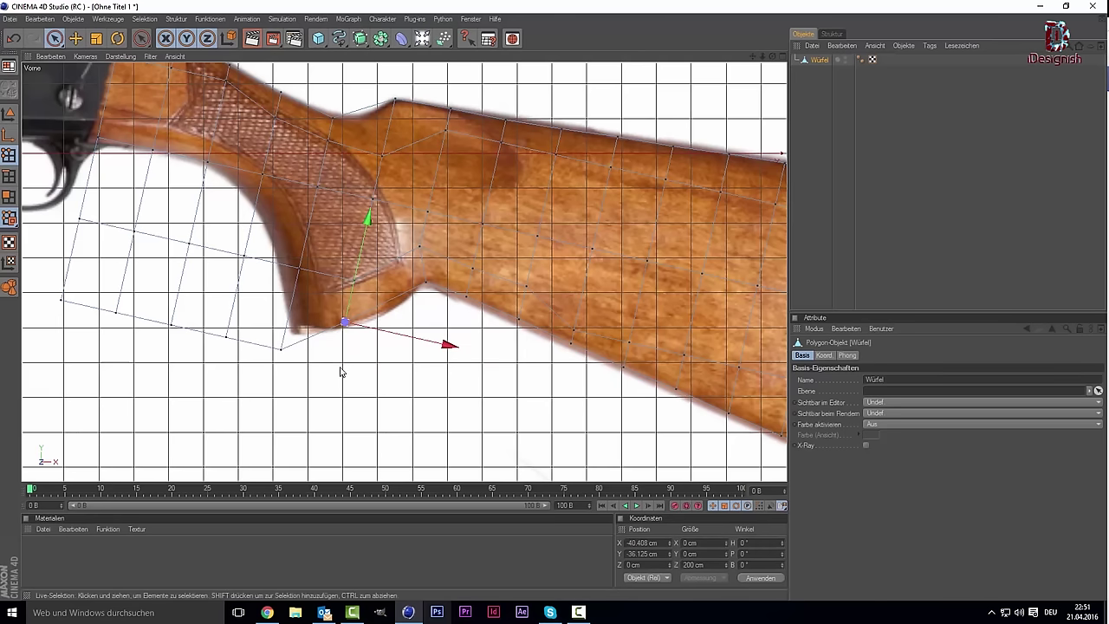
Add a new point on the grip's lower edge with the Add Point tool.
right_click(380, 311)
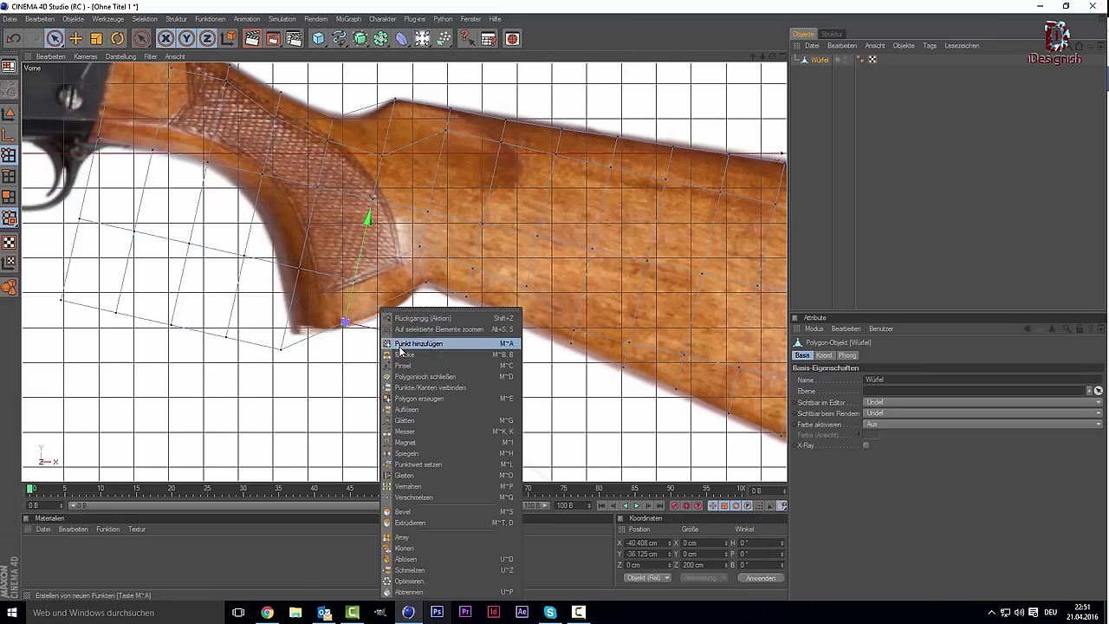
click(404, 354)
right_click(387, 312)
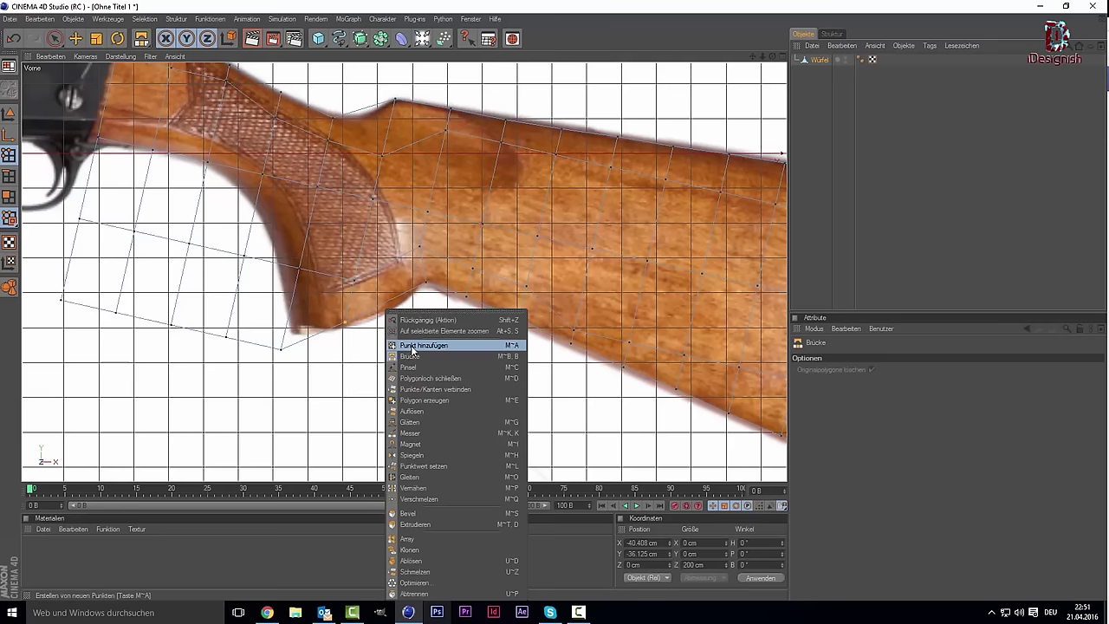
click(416, 345)
click(382, 307)
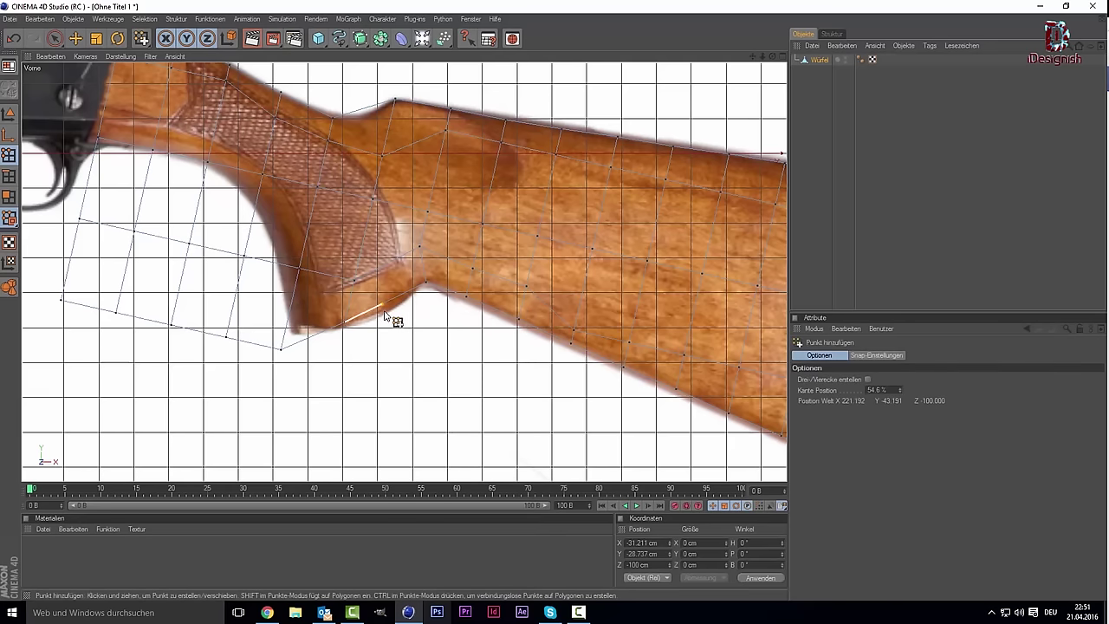
key(9)
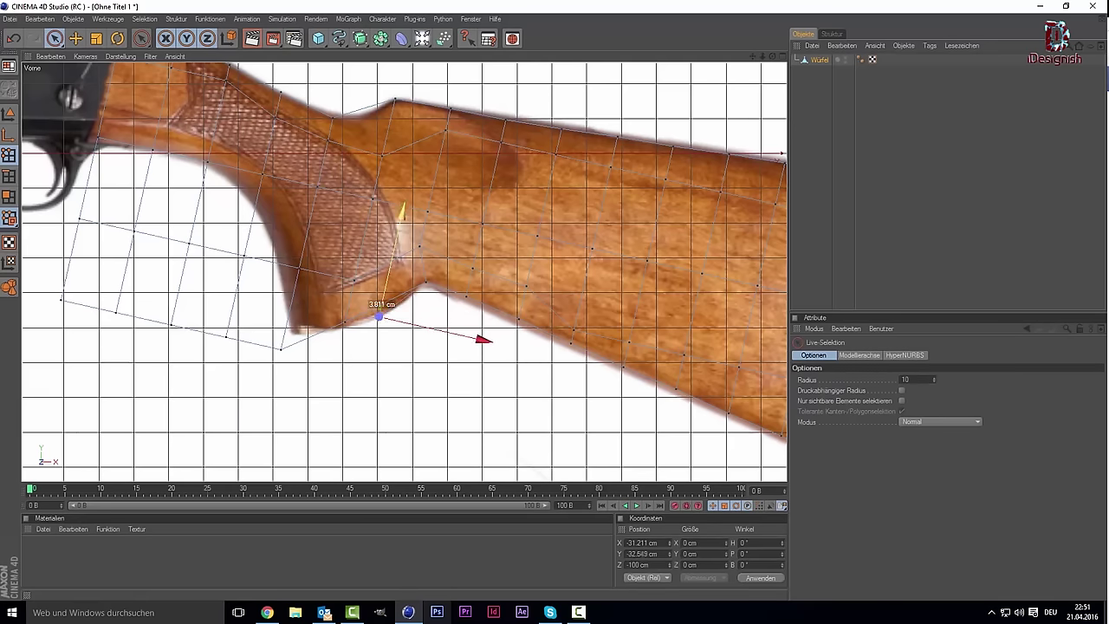
Move a mesh point to the bottom of the grip and adjust the grip's corner point.
click(374, 338)
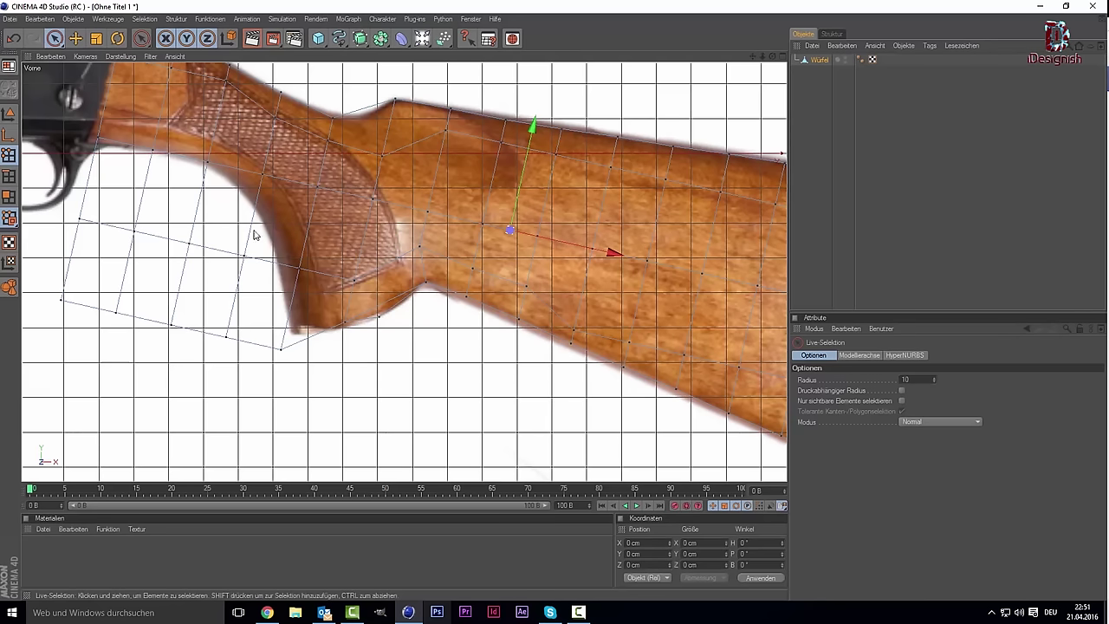
click(281, 351)
mouse_move(284, 347)
mouse_down()
mouse_move(291, 327)
mouse_move(326, 337)
mouse_up()
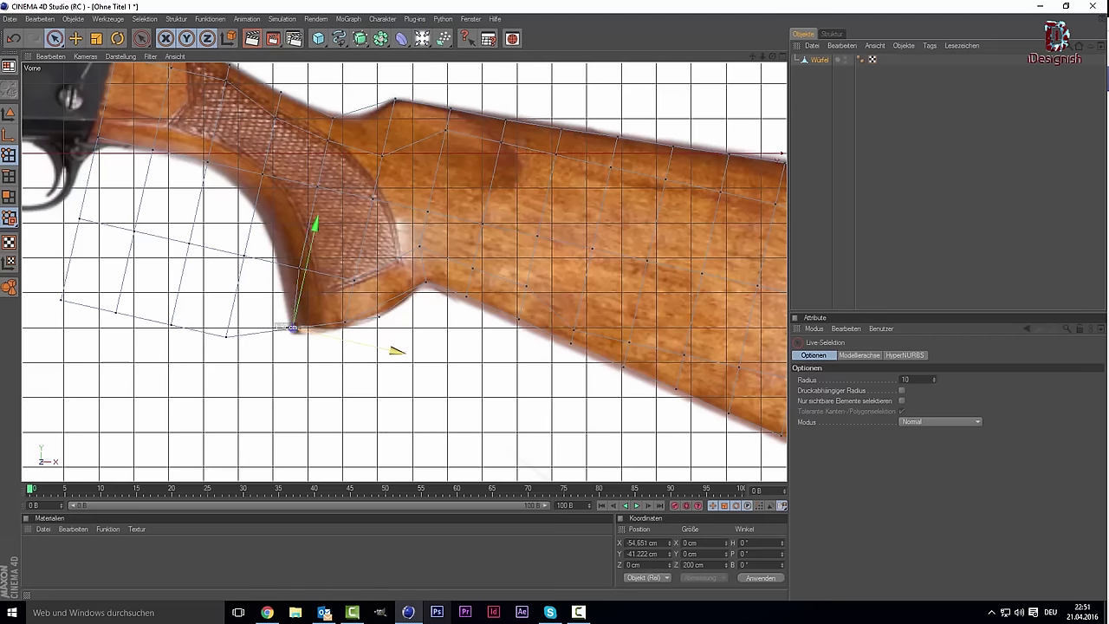
click(317, 355)
click(296, 329)
Add a point beside the grip corner, lower the grip's bottom point, and zoom in on the stock.
right_click(318, 310)
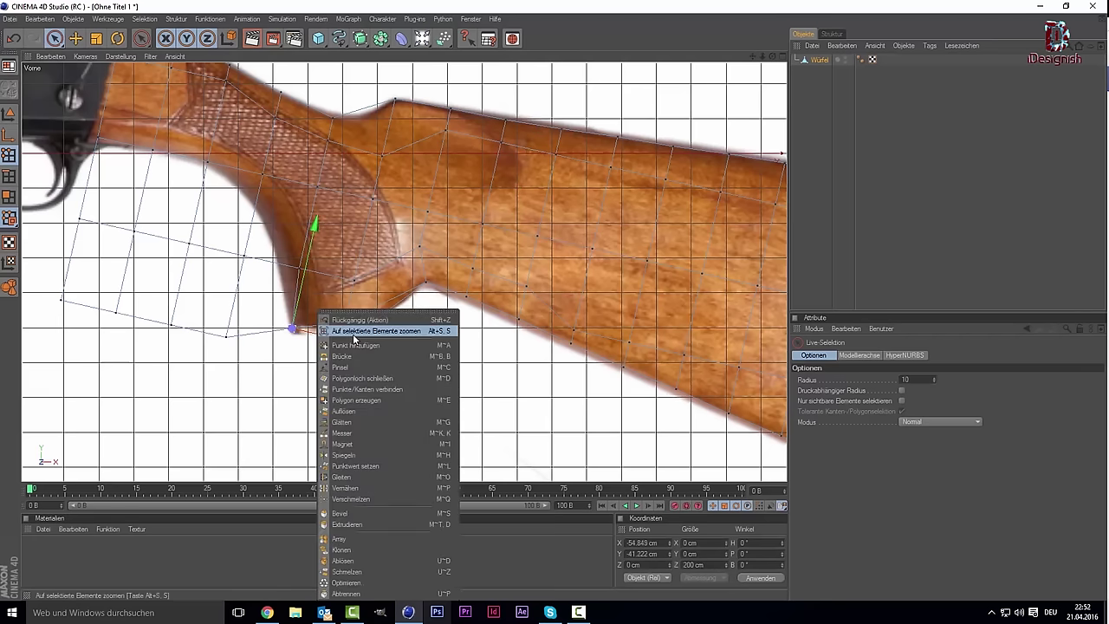
click(355, 345)
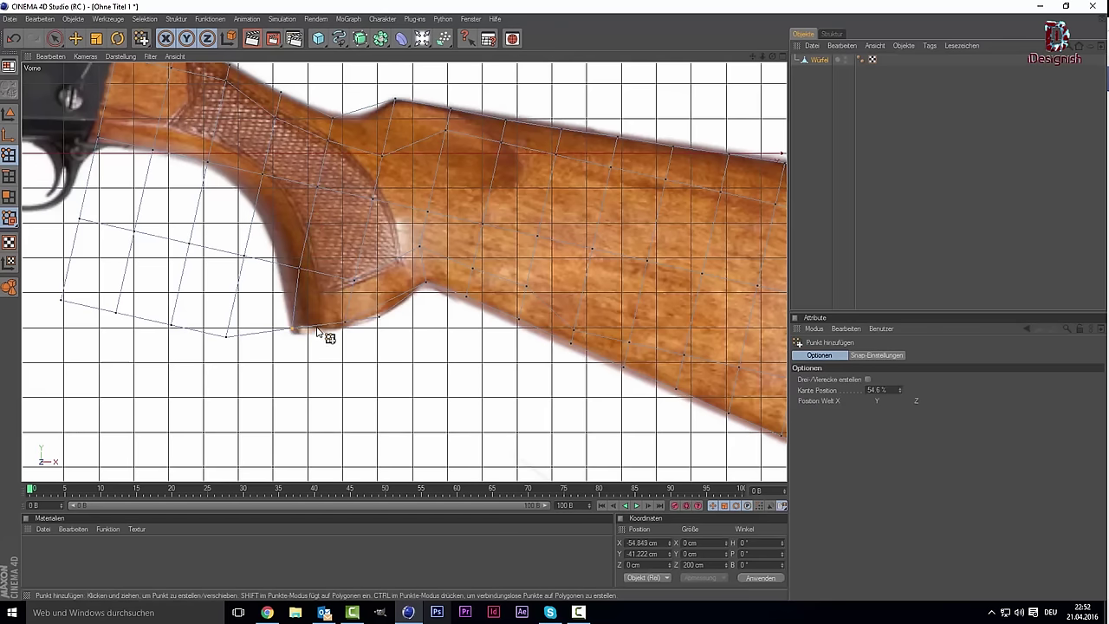
click(317, 330)
key(space)
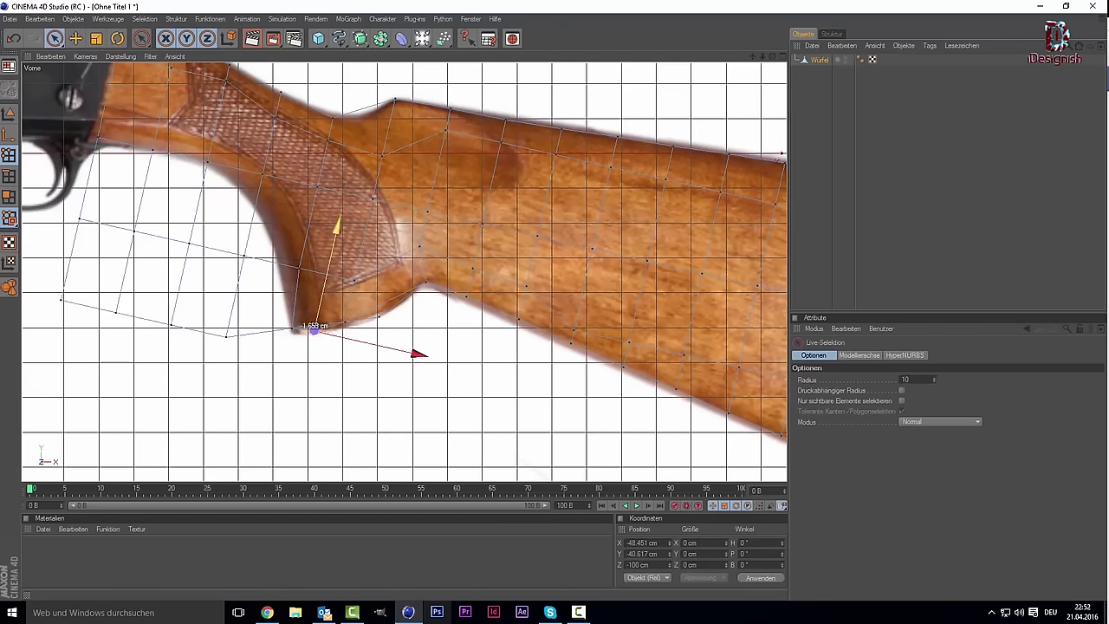
drag(313, 329, 305, 336)
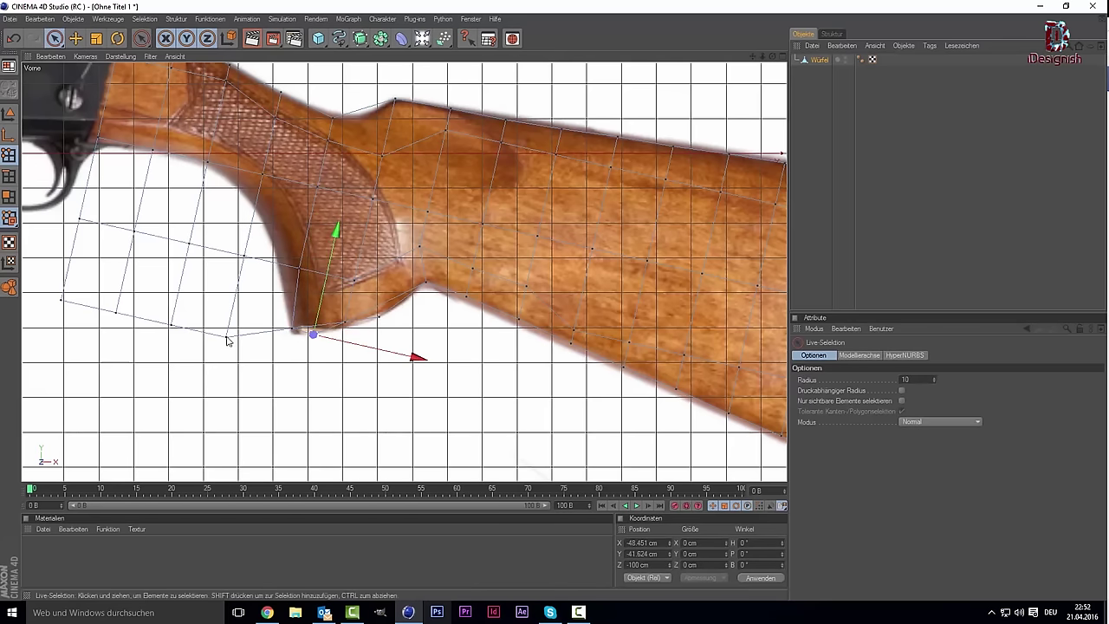
drag(759, 61, 471, 321)
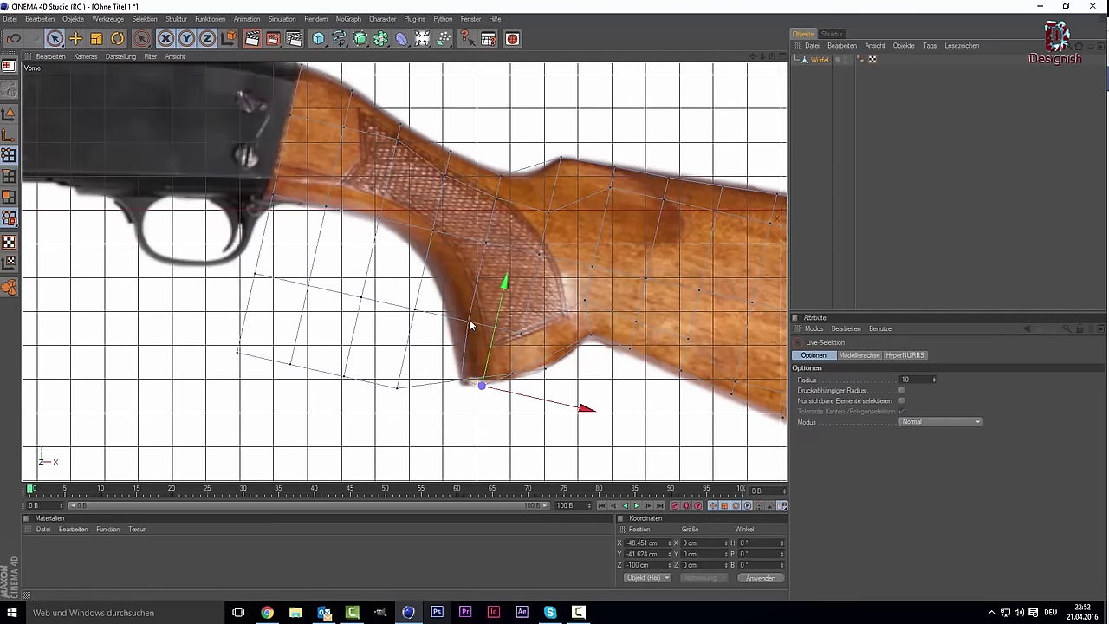
Move three grip points left and down onto the reference outline.
click(466, 324)
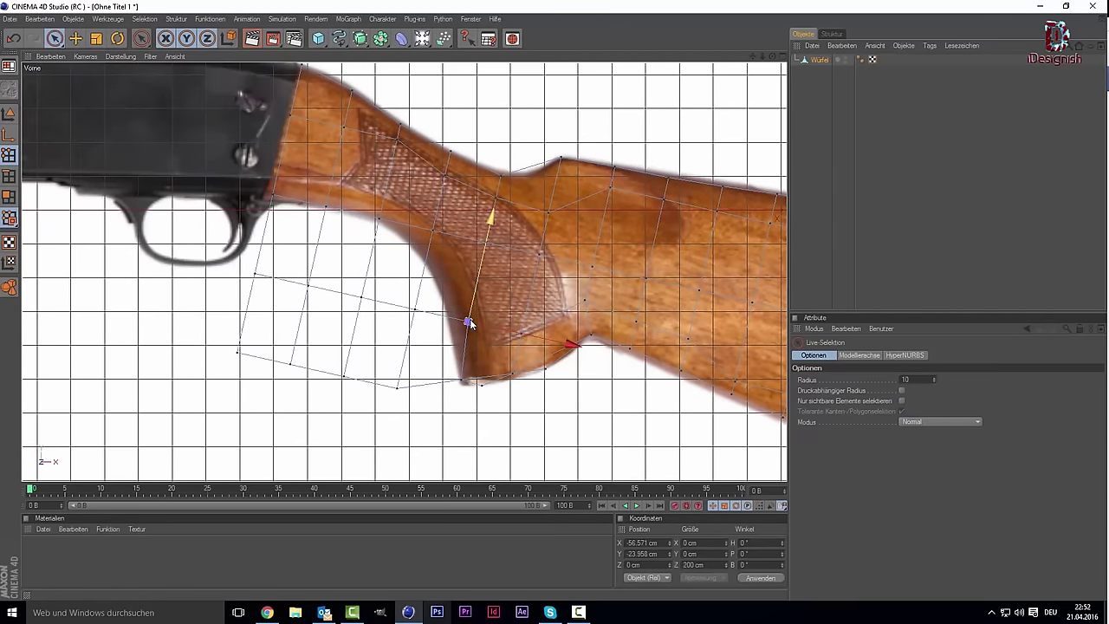
drag(468, 322, 438, 322)
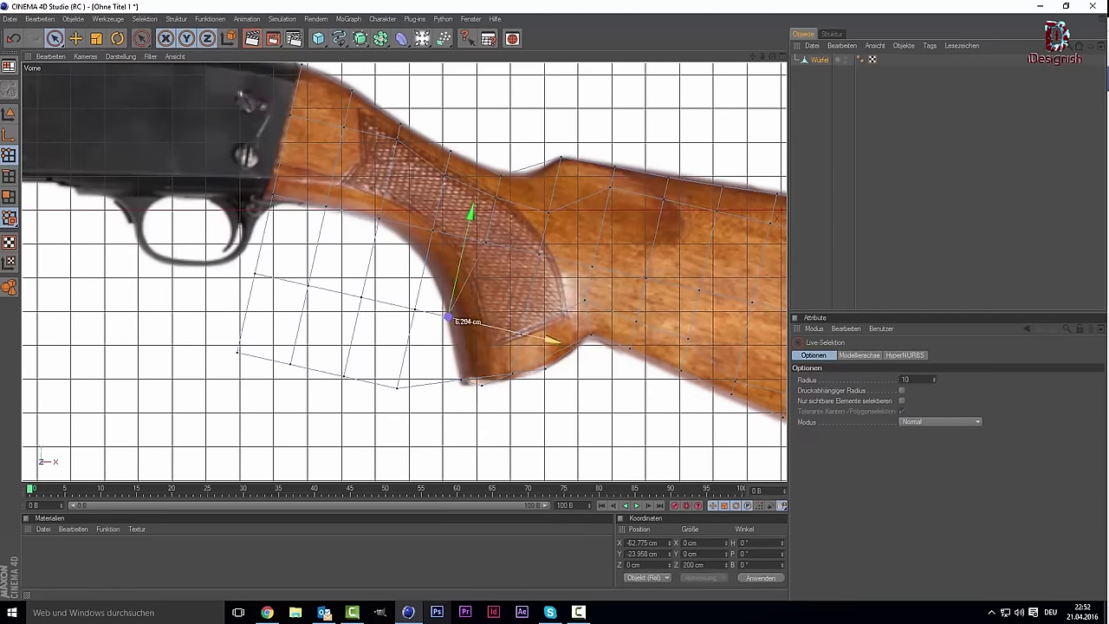
click(431, 231)
drag(439, 215, 432, 245)
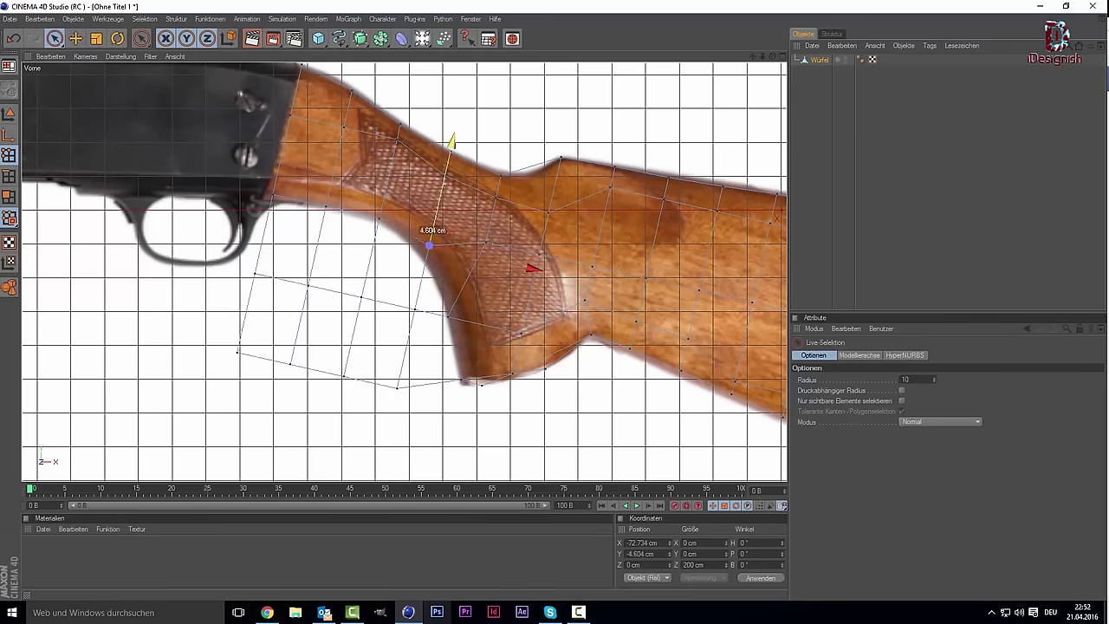
click(481, 242)
mouse_move(486, 240)
mouse_down()
mouse_move(450, 288)
mouse_move(441, 285)
mouse_up()
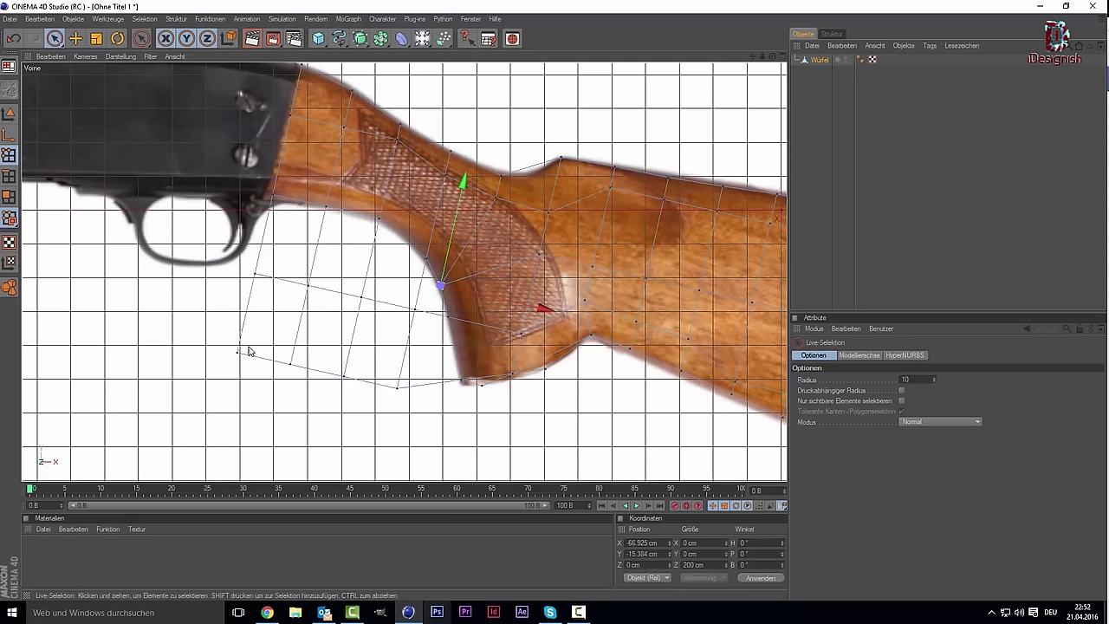
Select the stray cage points left of the stock and delete them.
drag(255, 274, 237, 352)
shift+click(309, 285)
shift+click(344, 376)
shift+click(396, 387)
key(Delete)
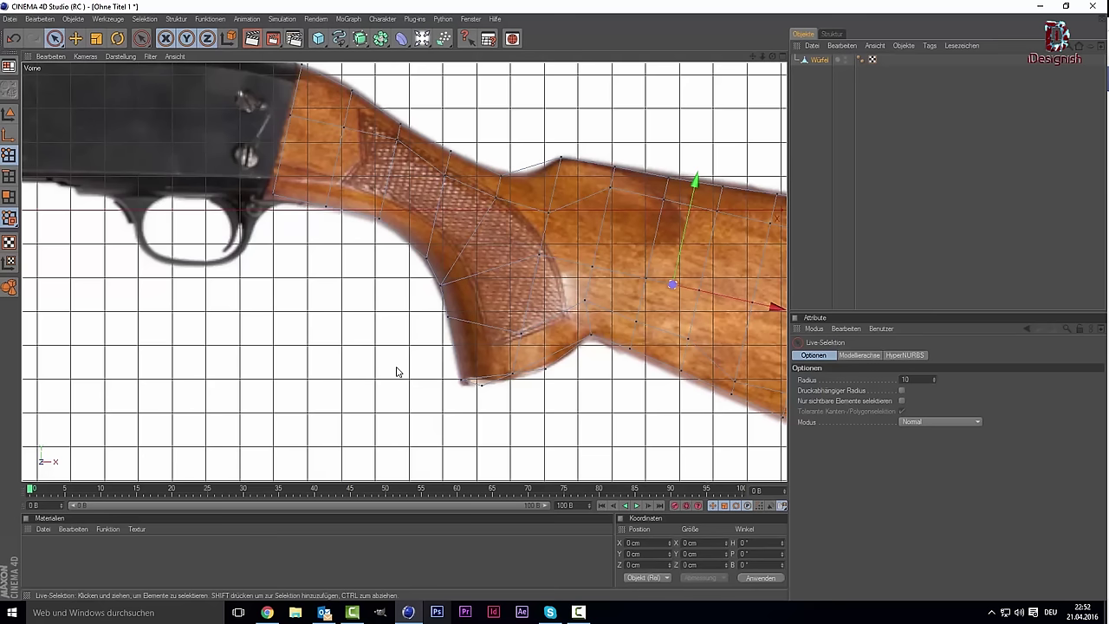
In the Perspective view, add a HyperNURBS and make the Würfel stock mesh its child.
middle_click(406, 257)
middle_click(316, 219)
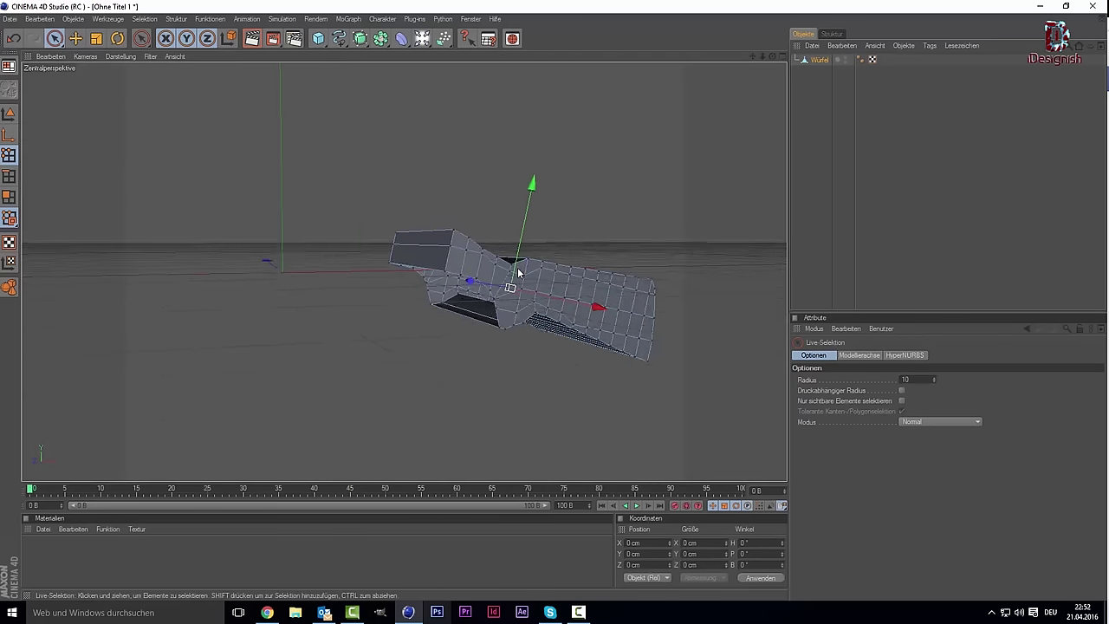
alt+drag(518, 273, 667, 145)
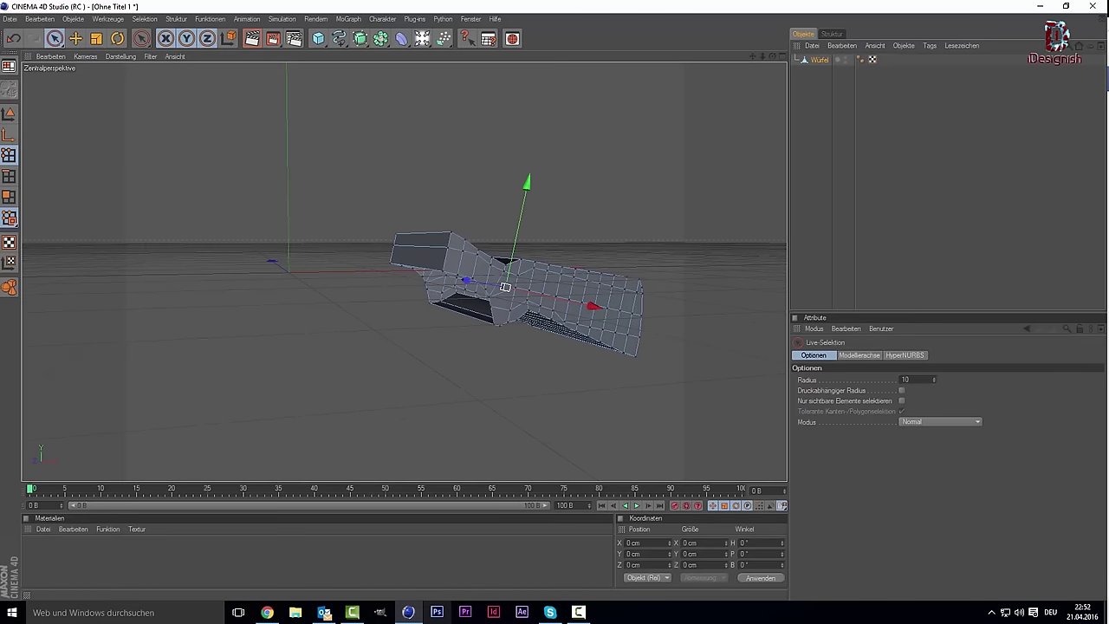
drag(773, 57, 773, 57)
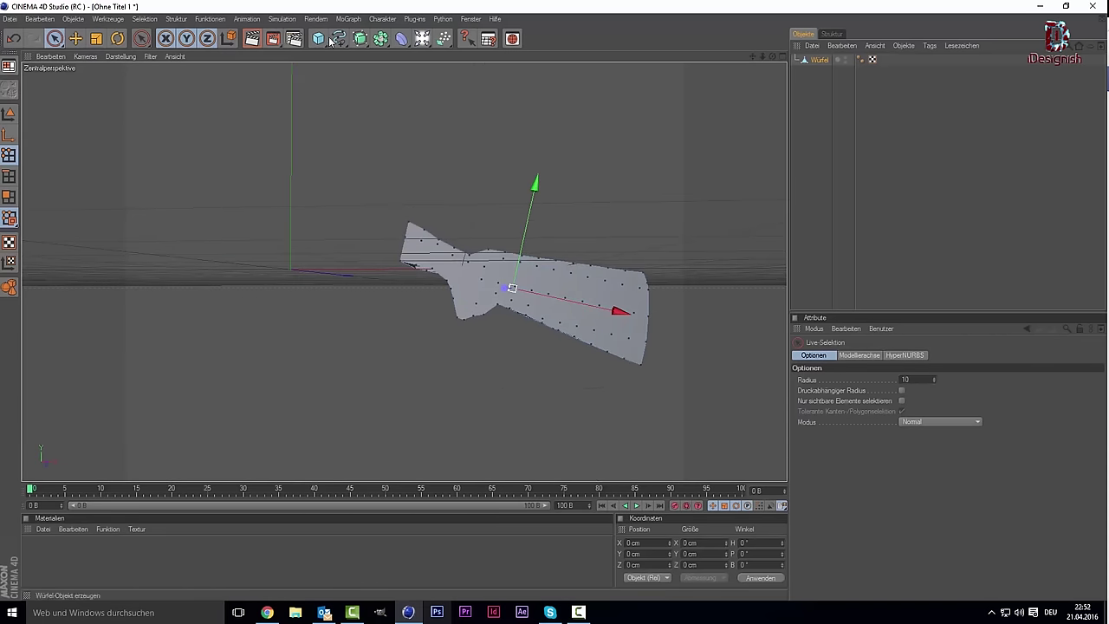
drag(360, 39, 372, 50)
alt+click(374, 50)
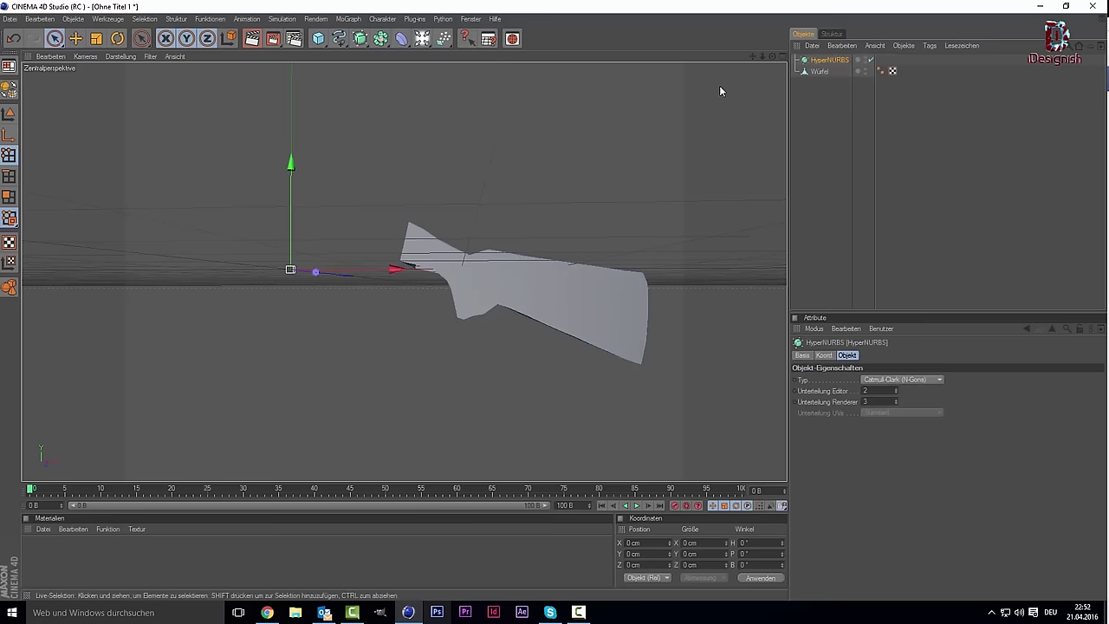
drag(803, 75, 809, 61)
click(728, 217)
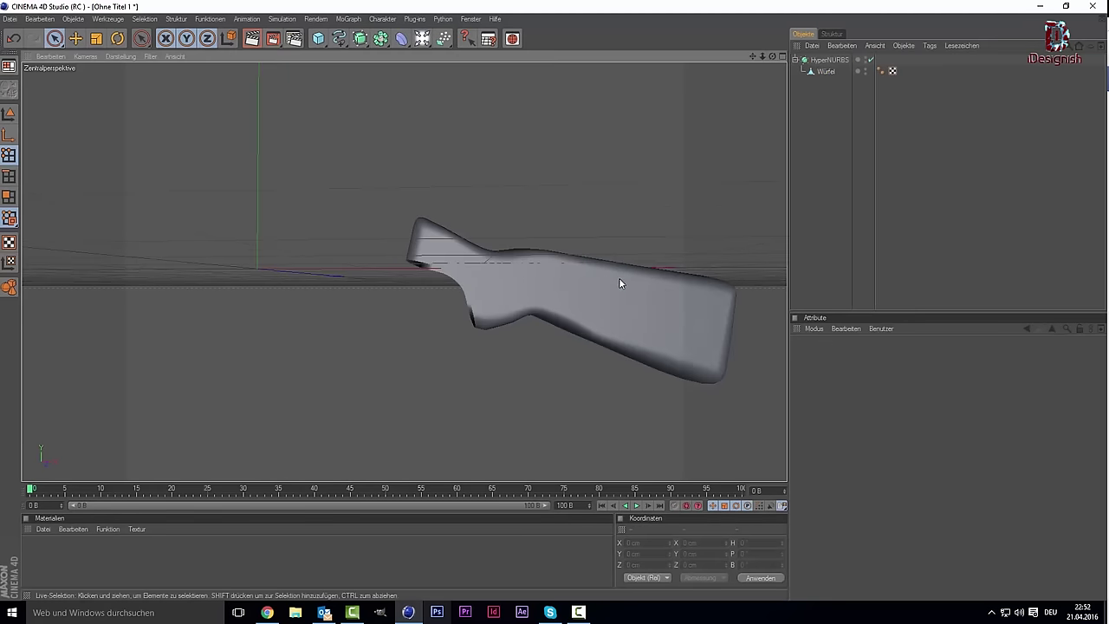
drag(750, 55, 637, 54)
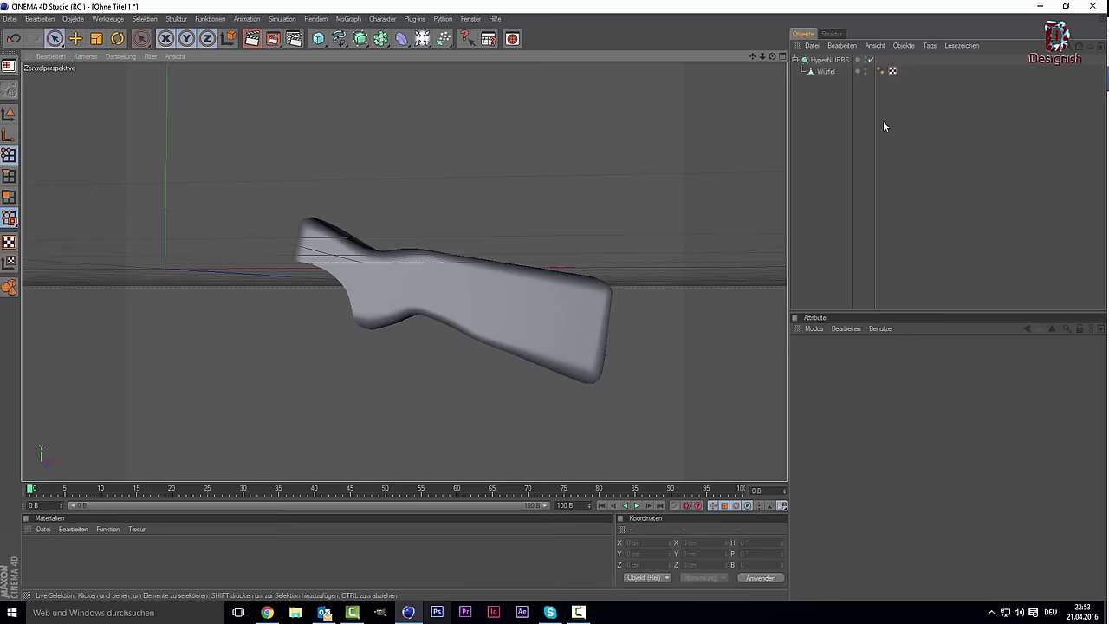
click(528, 342)
Cap the open hole at the stock's end with Polygonloch schließen (Close Polygon Hole).
right_click(395, 398)
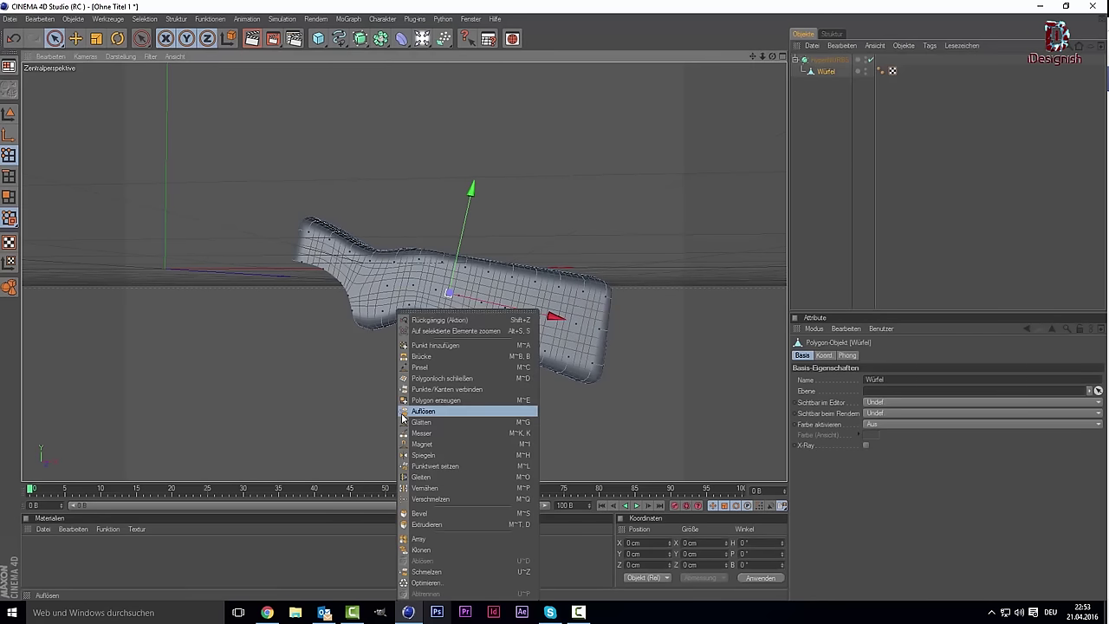
click(465, 378)
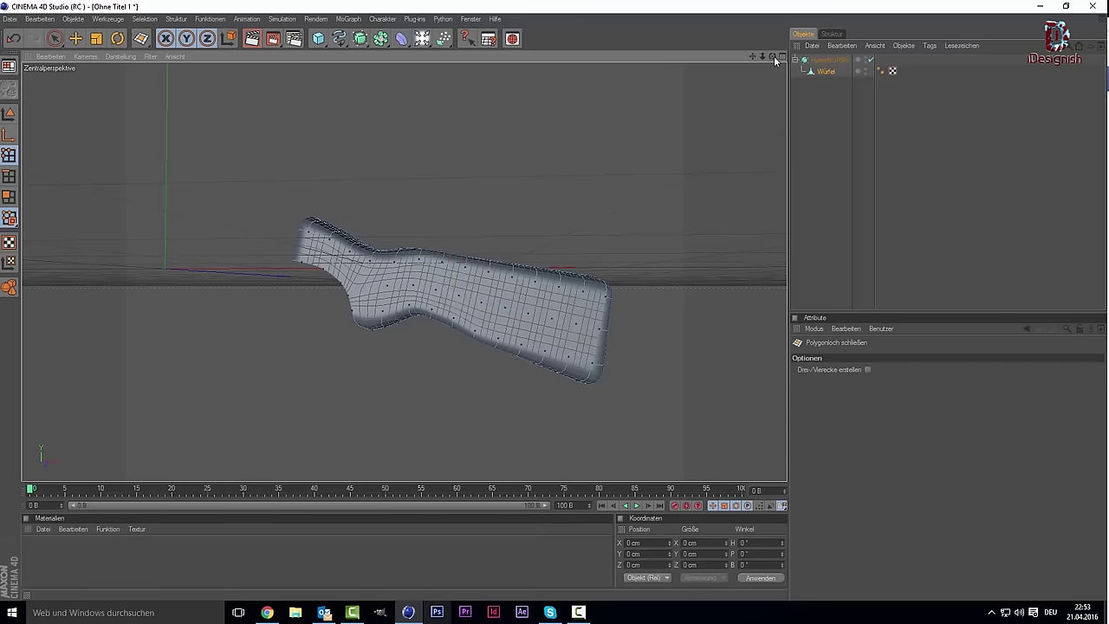
drag(775, 59, 613, 124)
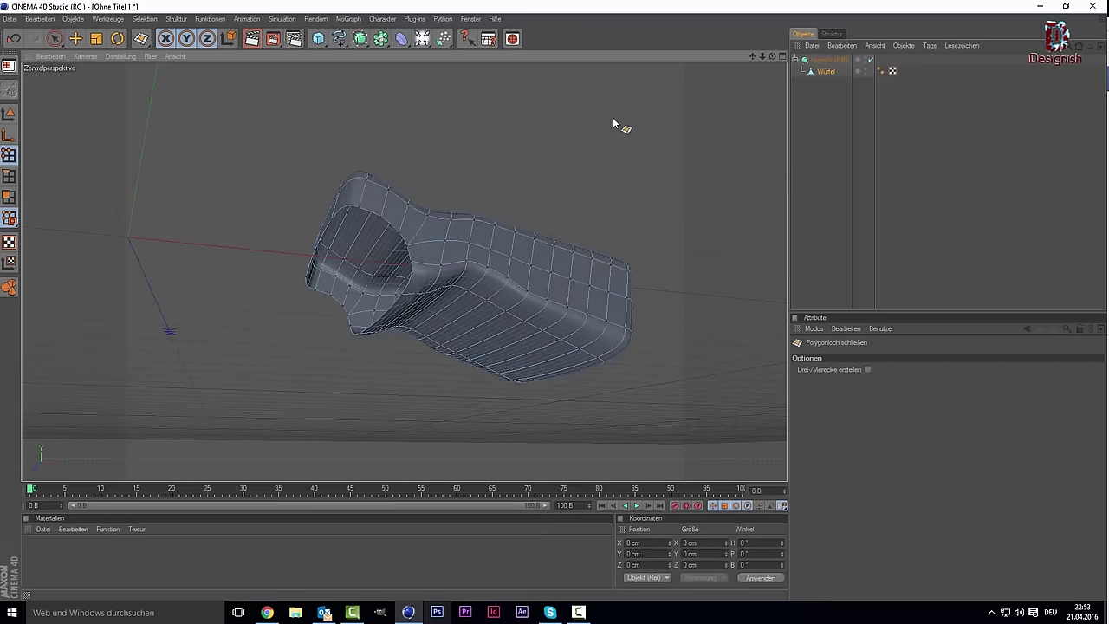
click(362, 213)
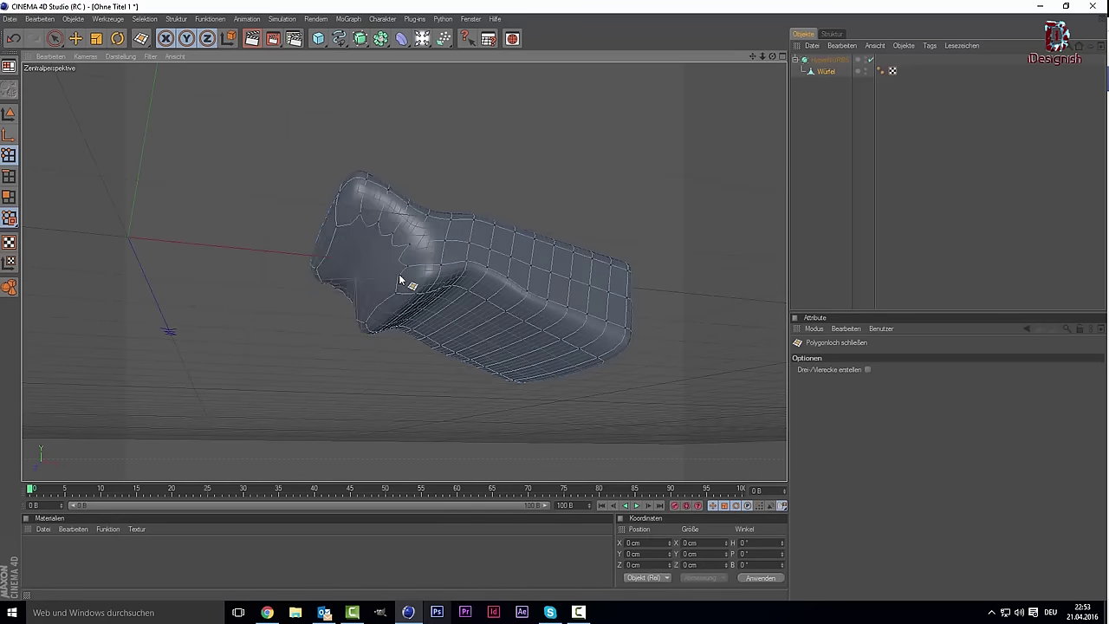
Orbit around the capped stock and reselect the Würfel mesh.
drag(772, 57, 714, 91)
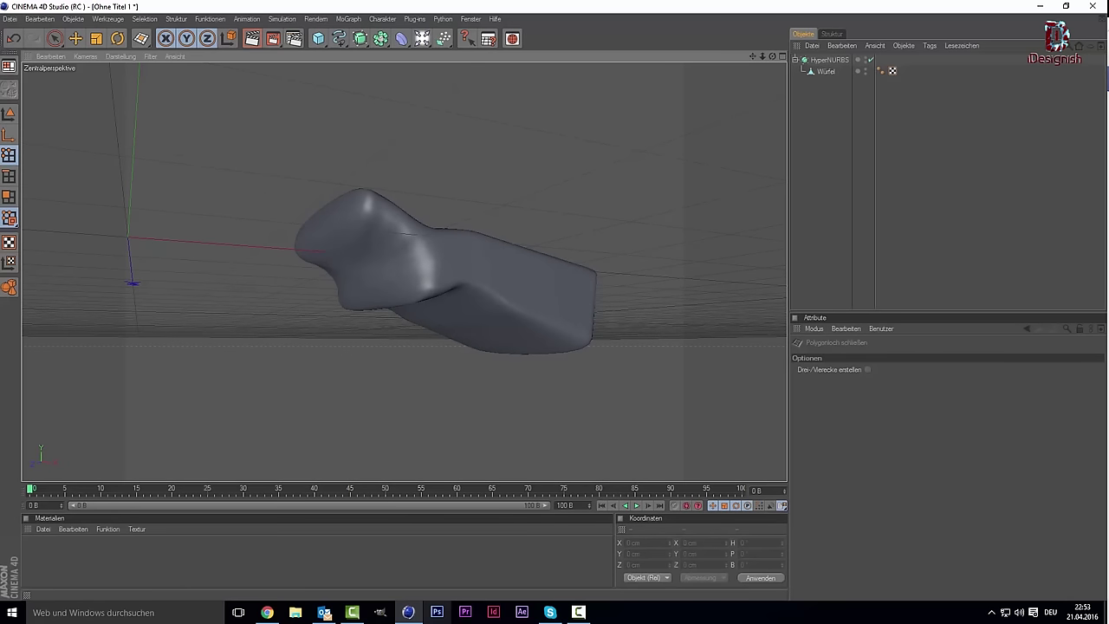
click(829, 60)
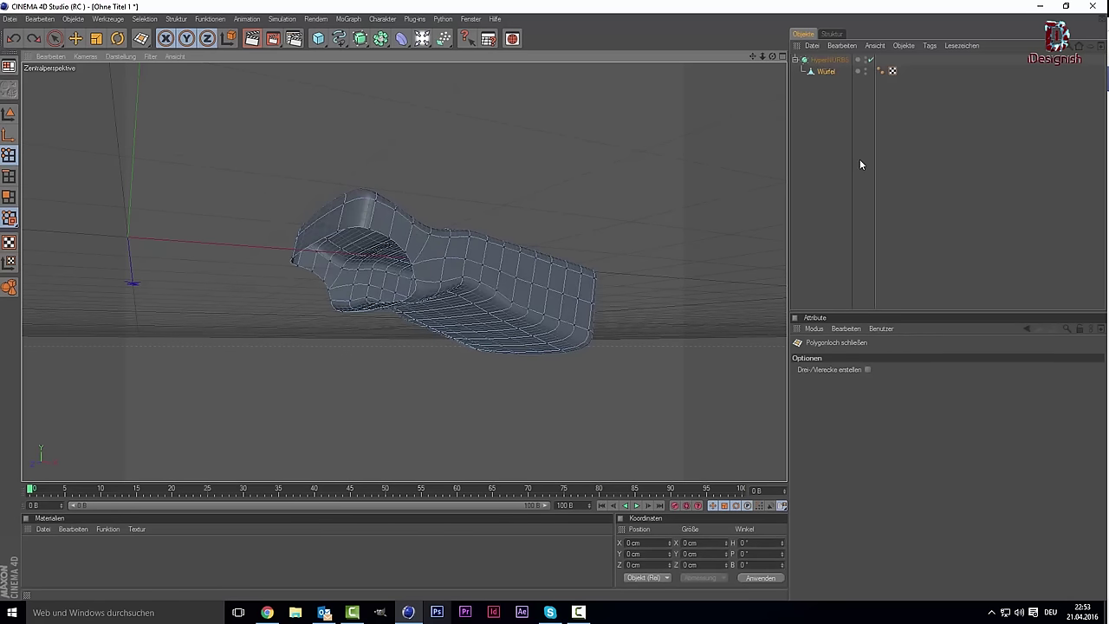
click(824, 159)
alt+drag(444, 269, 372, 234)
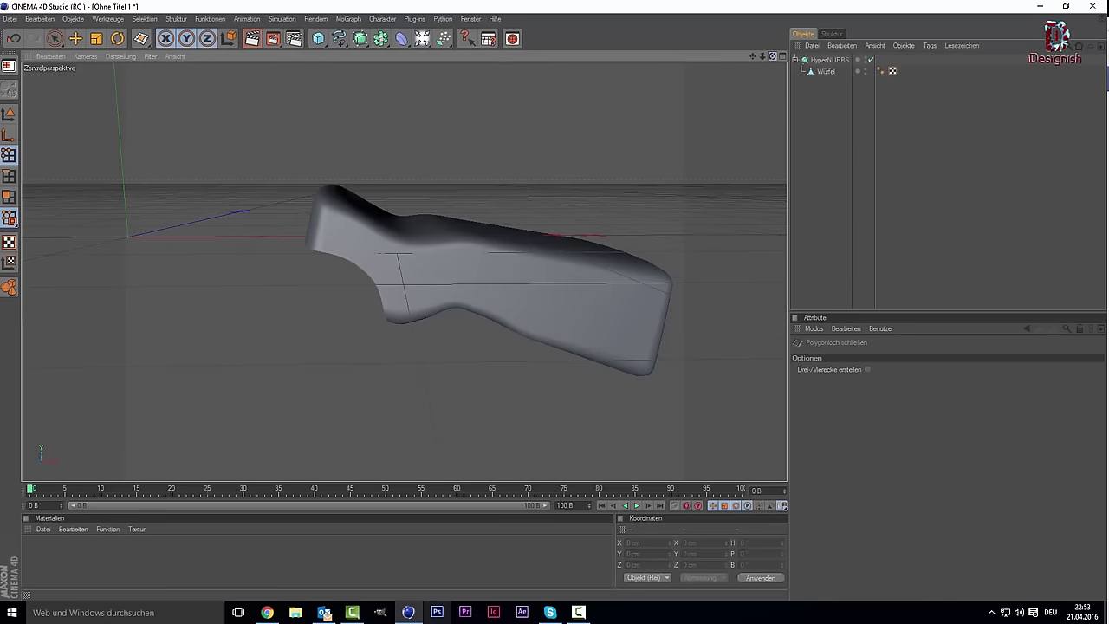
click(827, 72)
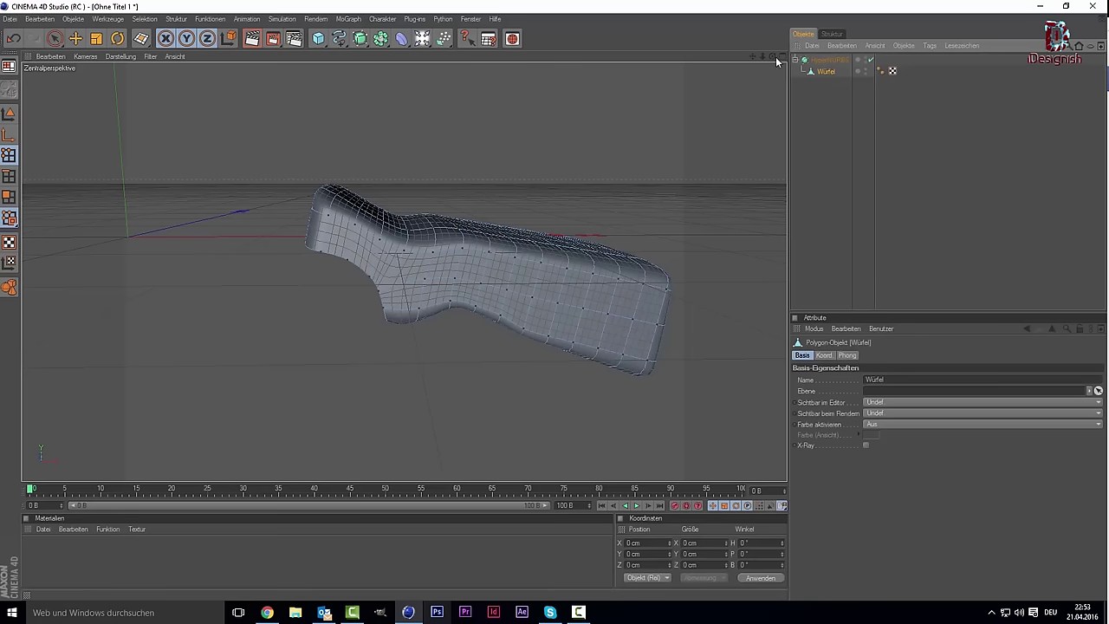
drag(775, 56, 679, 197)
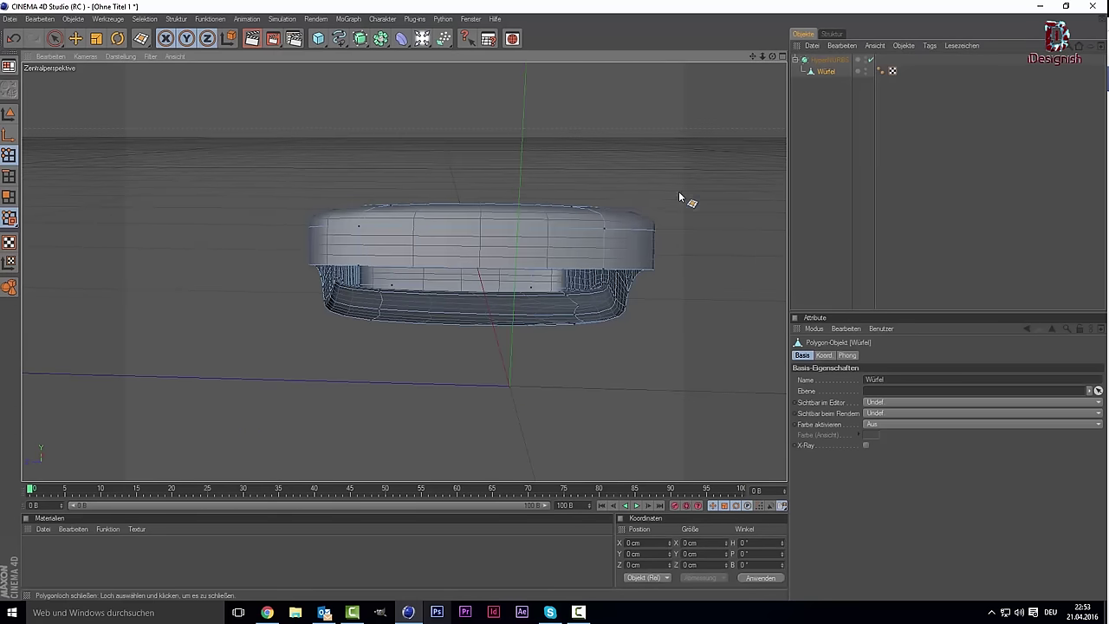
Scale the Würfel stock in Model mode to about 74.3 cm depth and review the smoothed result.
scroll(470, 292, down, 2)
scroll(346, 286, down, 2)
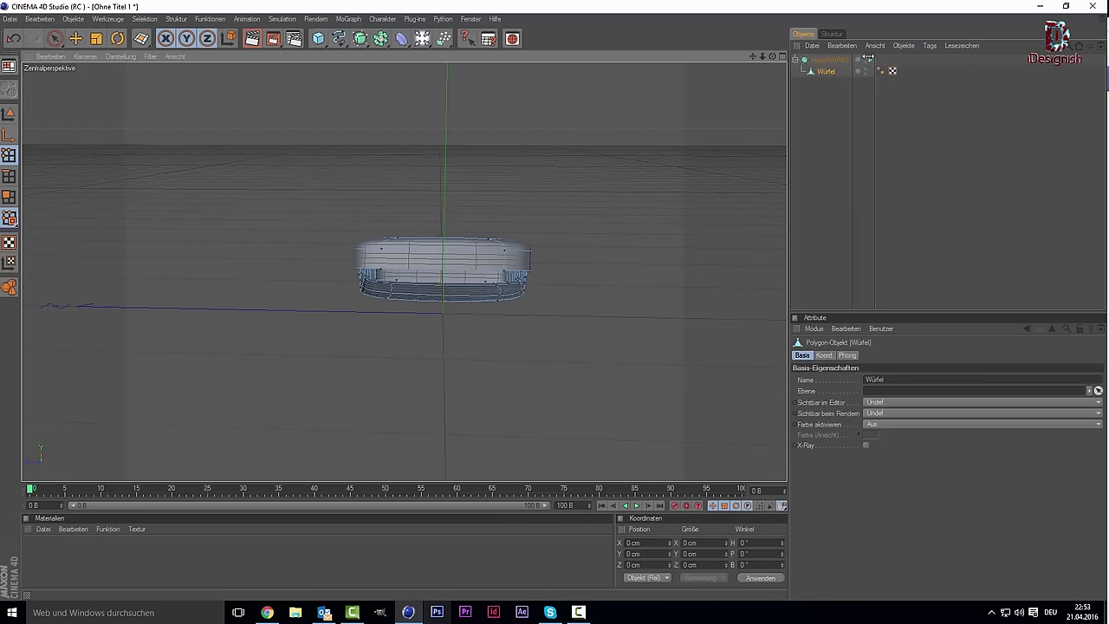
click(96, 38)
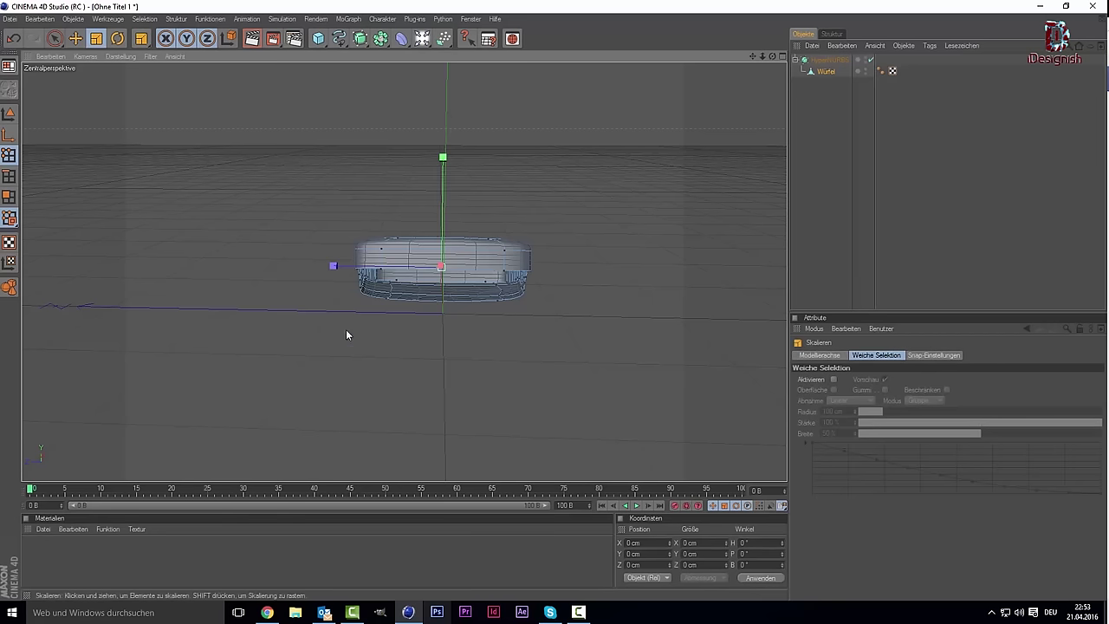
drag(333, 266, 333, 265)
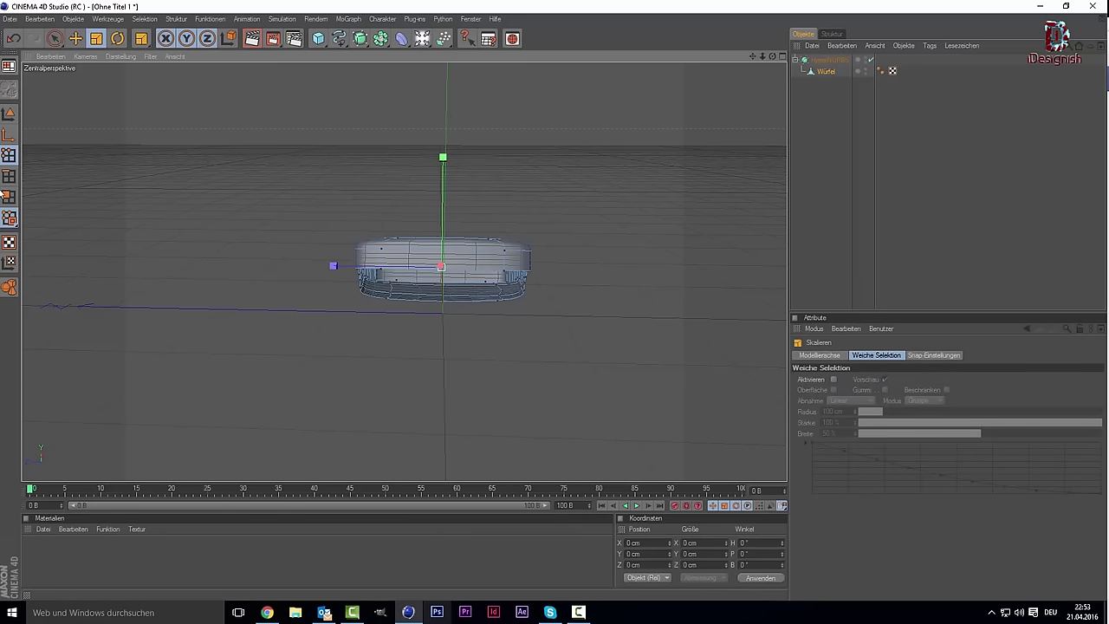
click(8, 114)
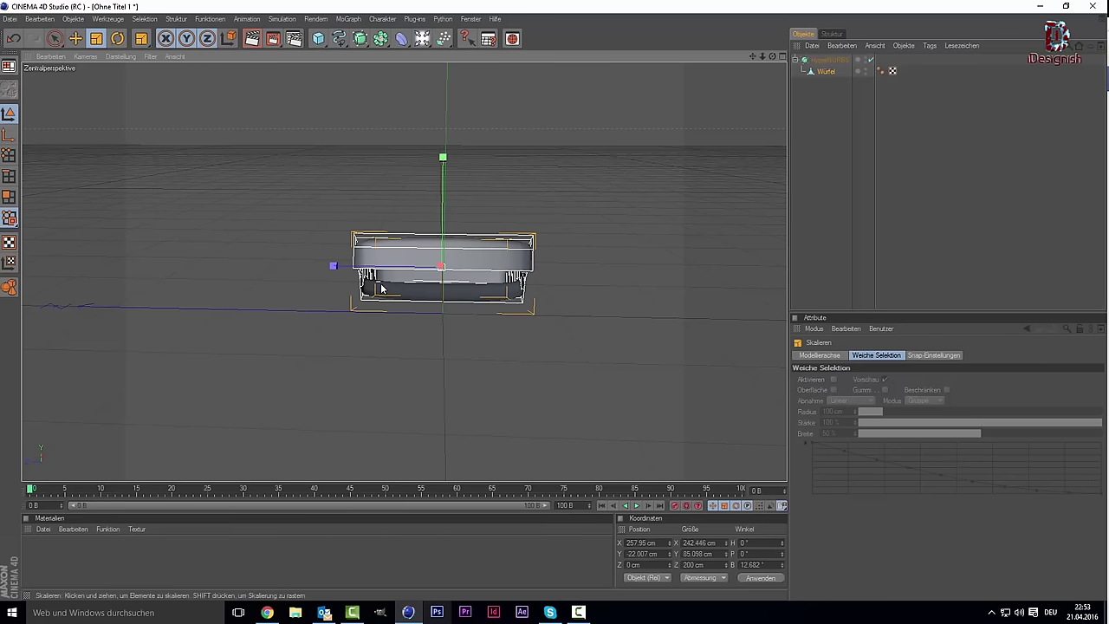
drag(339, 271, 335, 266)
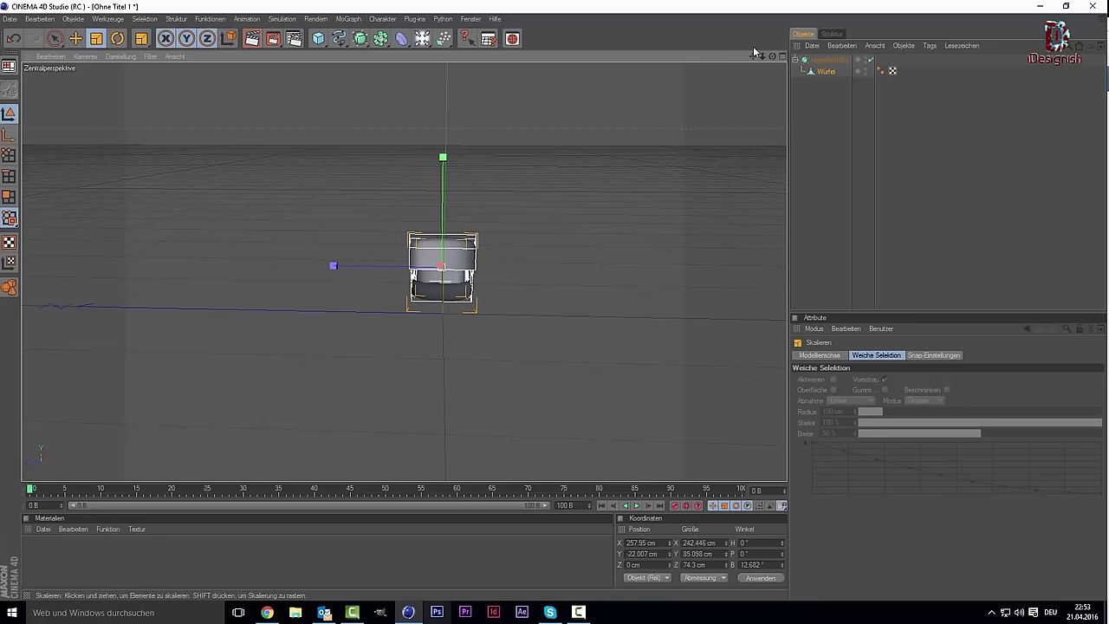
drag(772, 56, 745, 65)
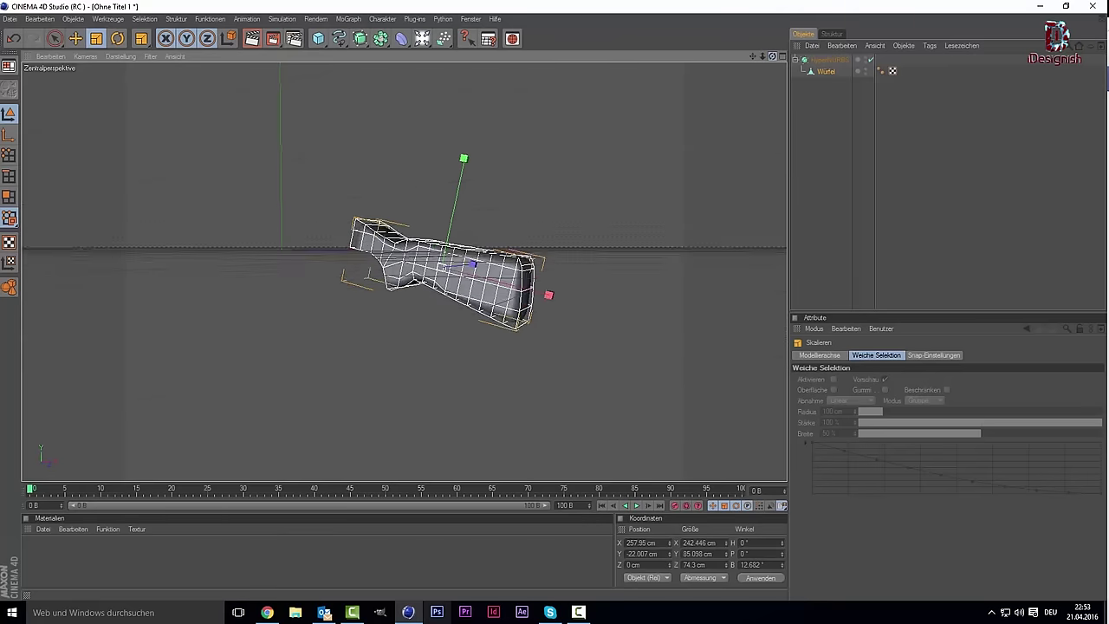
click(927, 232)
drag(772, 59, 648, 216)
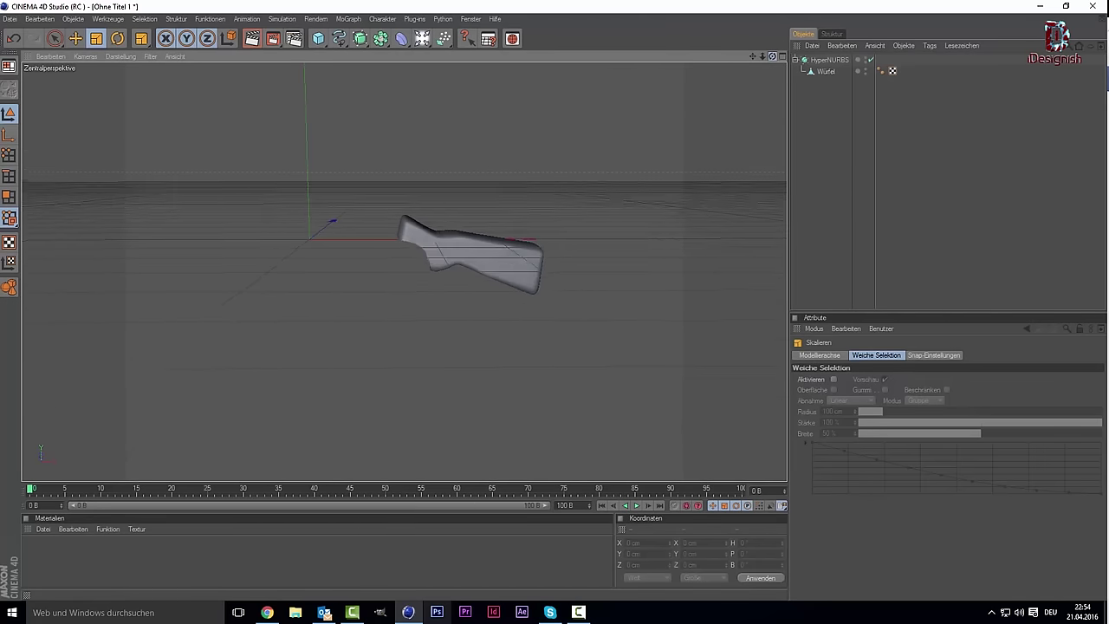
Frame the receiver in the Front view and add a new Würfel cube.
middle_click(648, 216)
middle_click(528, 289)
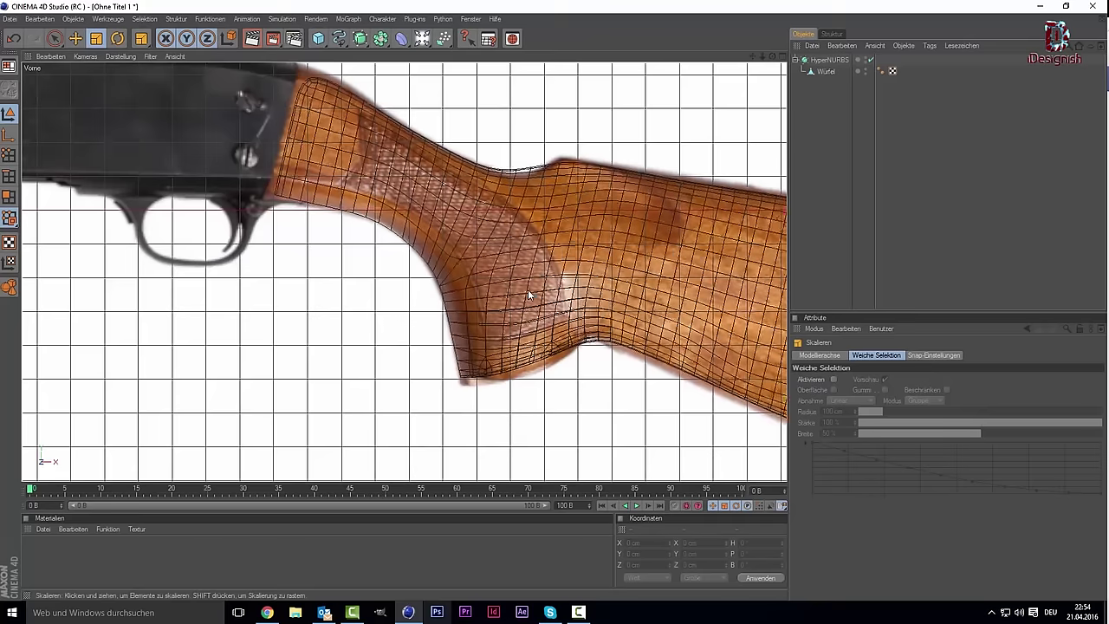
scroll(531, 273, down, 2)
drag(752, 56, 298, 223)
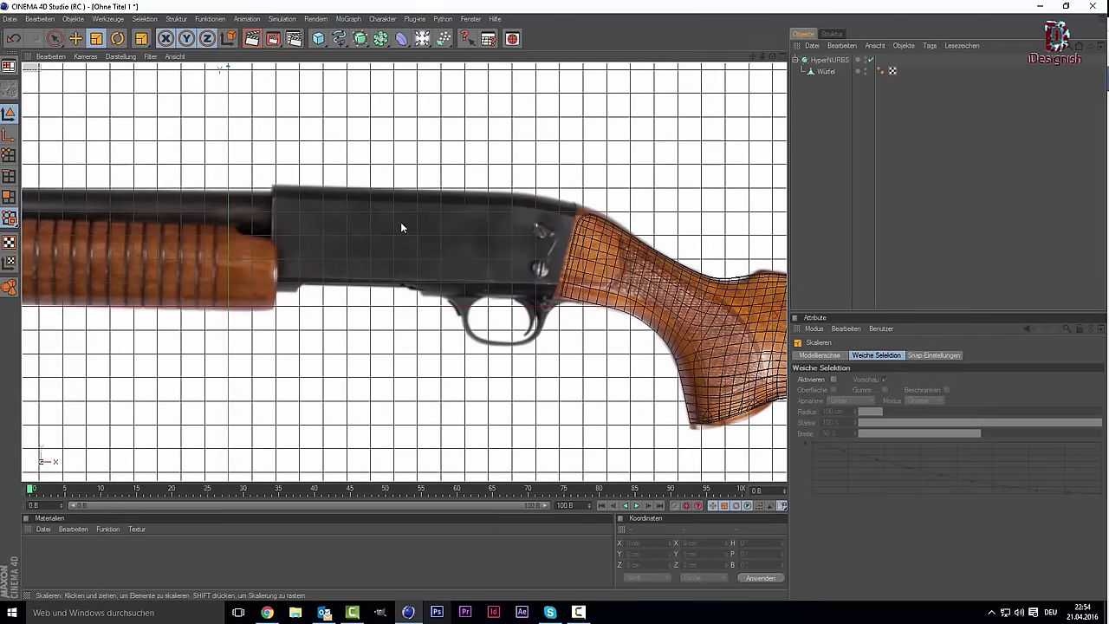
scroll(231, 104, down, 1)
scroll(228, 103, down, 1)
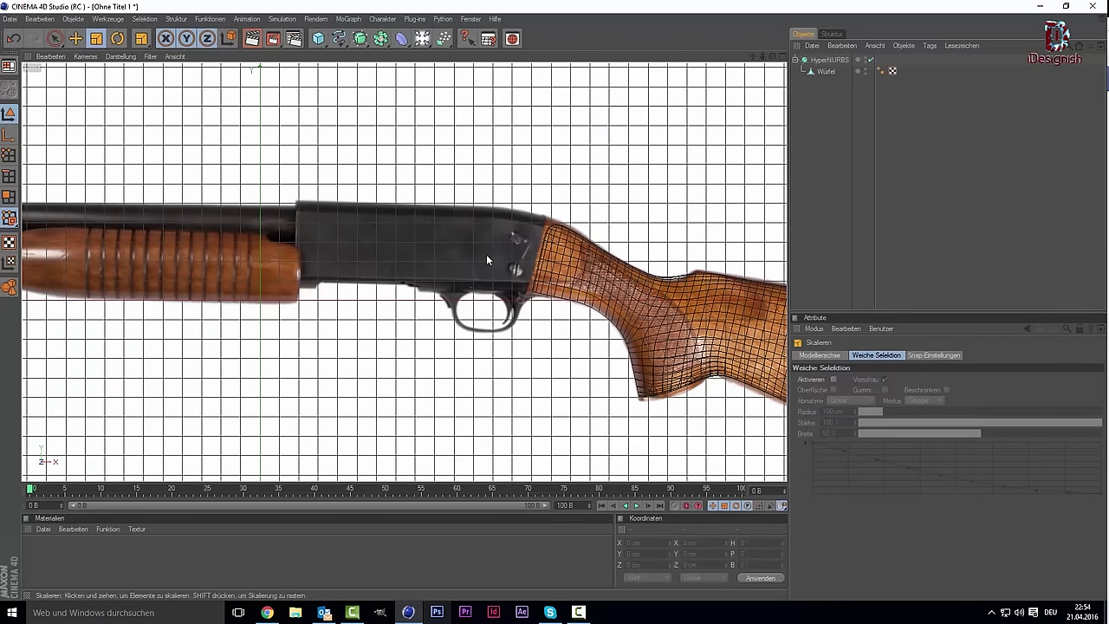
scroll(373, 251, down, 2)
scroll(371, 253, up, 1)
scroll(424, 233, up, 1)
click(319, 39)
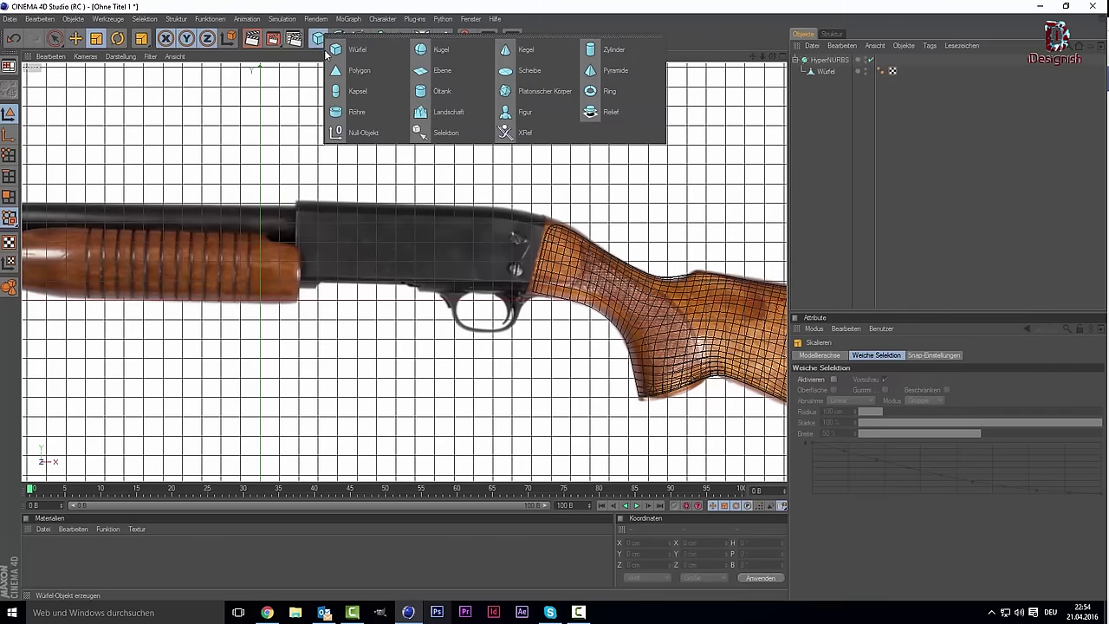
click(336, 49)
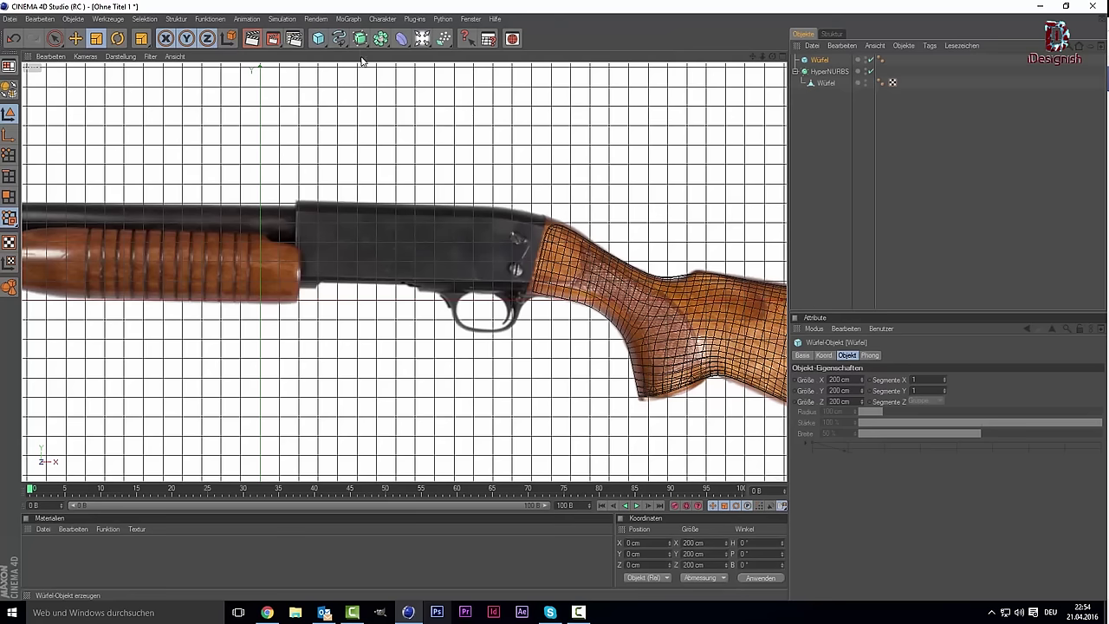
Move the cube over the receiver and set its height to about 43 cm.
key(9)
drag(368, 300, 489, 300)
drag(378, 106, 379, 128)
drag(377, 214, 379, 164)
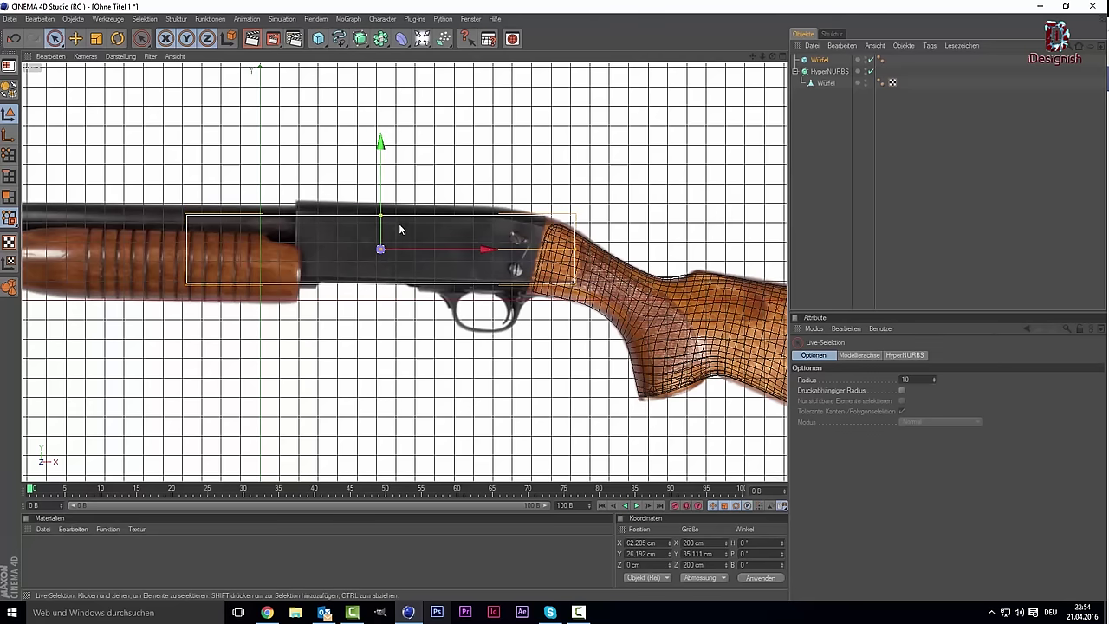
drag(384, 217, 383, 208)
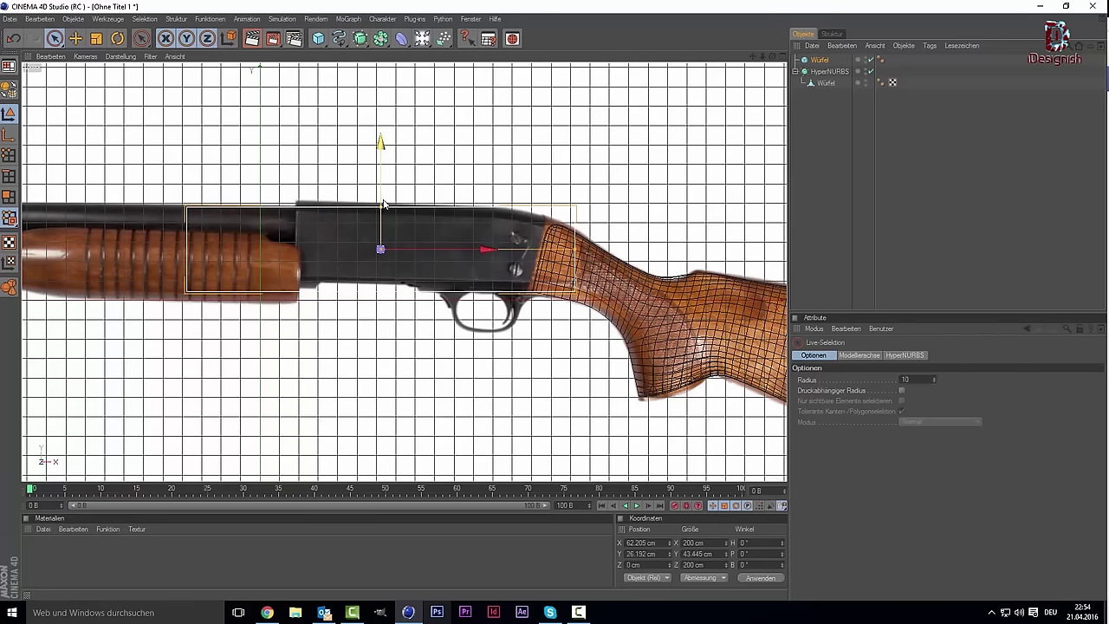
drag(381, 249, 382, 244)
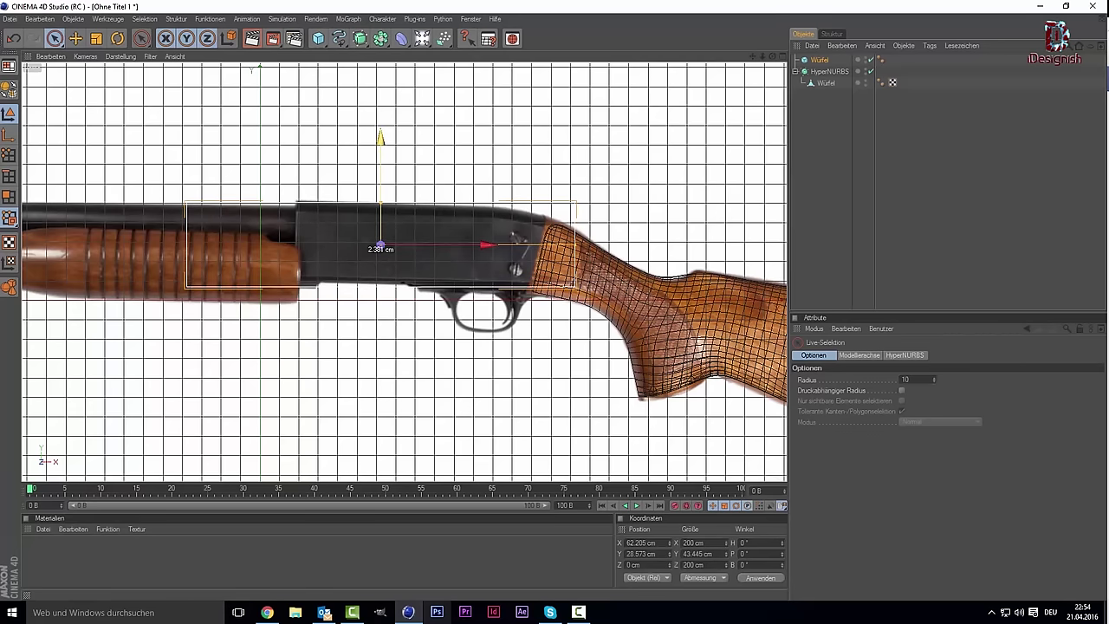
Narrow the cube to about 130 cm wide and line it up with the receiver.
drag(580, 250, 548, 250)
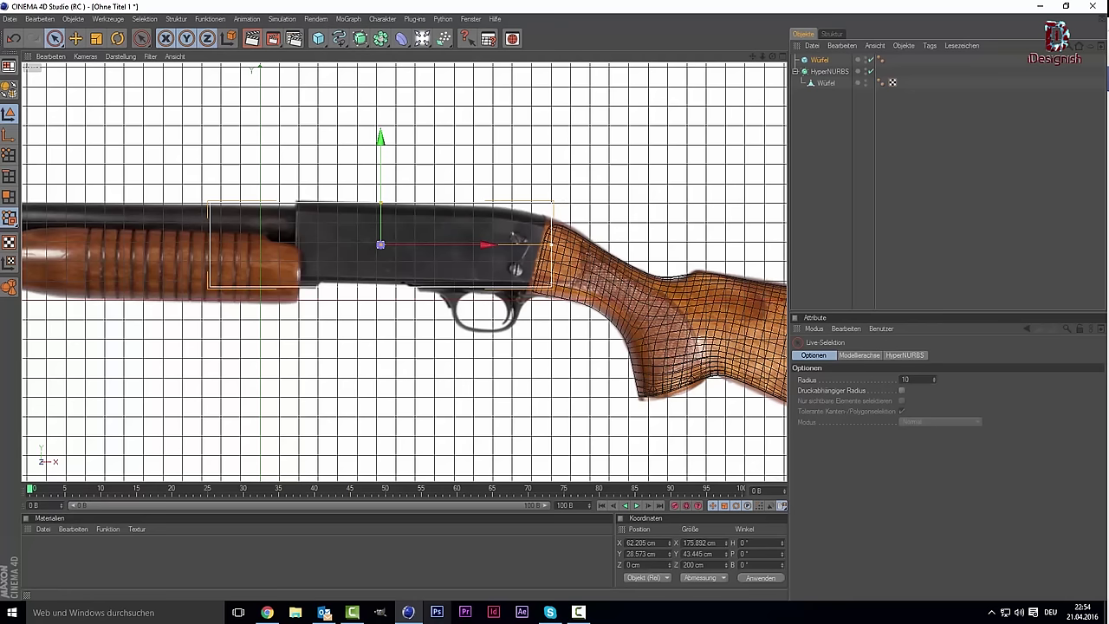
mouse_move(550, 248)
mouse_down()
mouse_move(468, 248)
mouse_move(540, 246)
mouse_up()
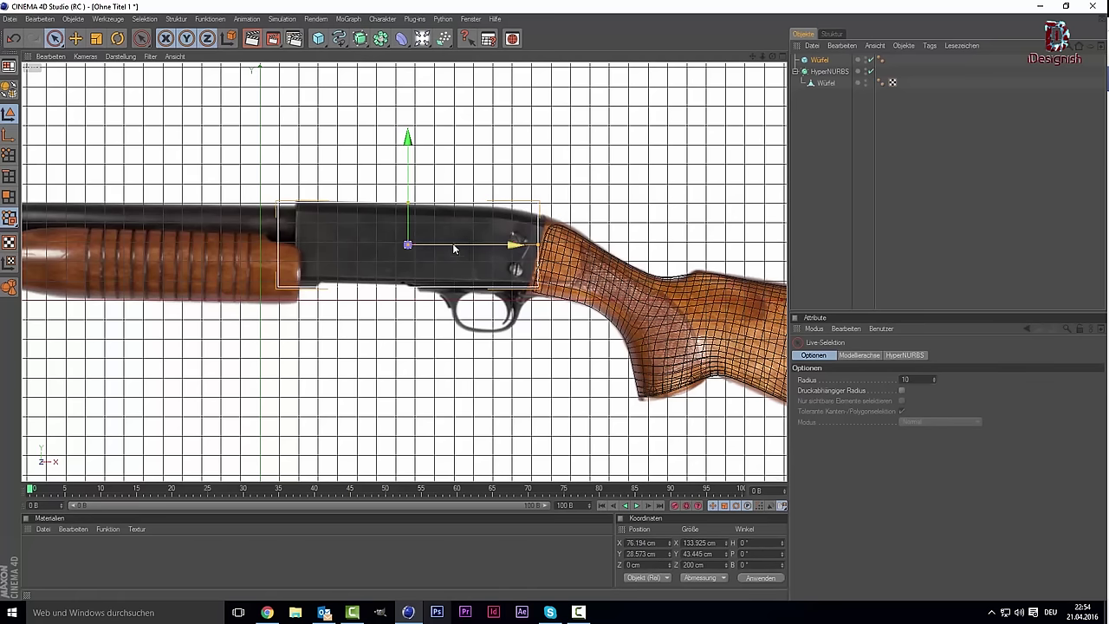
mouse_move(516, 245)
mouse_down()
mouse_move(532, 246)
mouse_move(490, 251)
mouse_up()
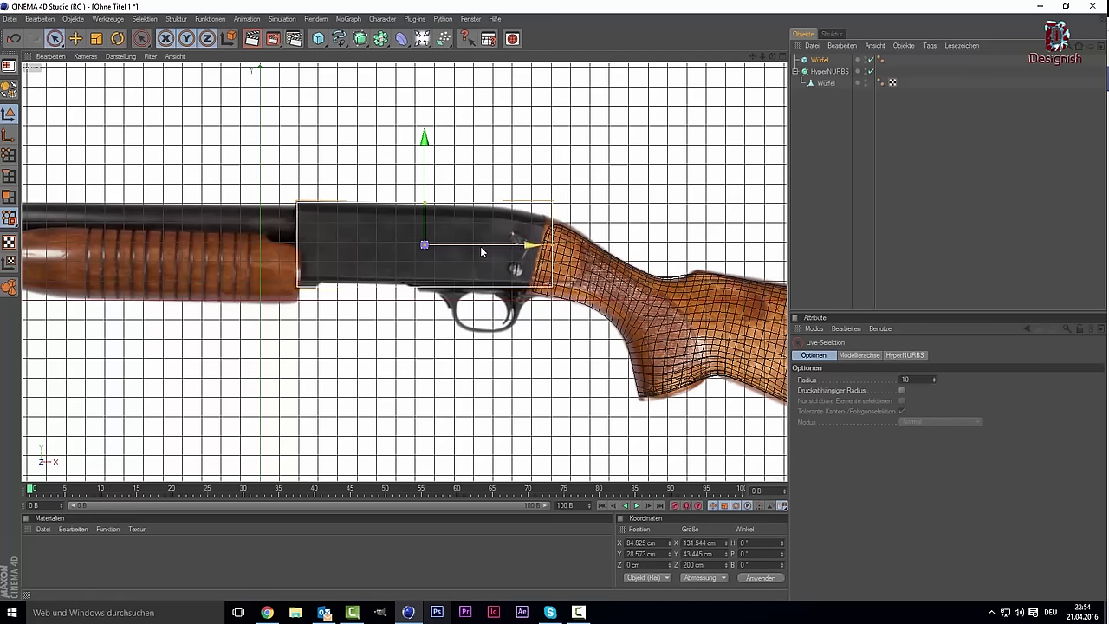
drag(530, 245, 516, 258)
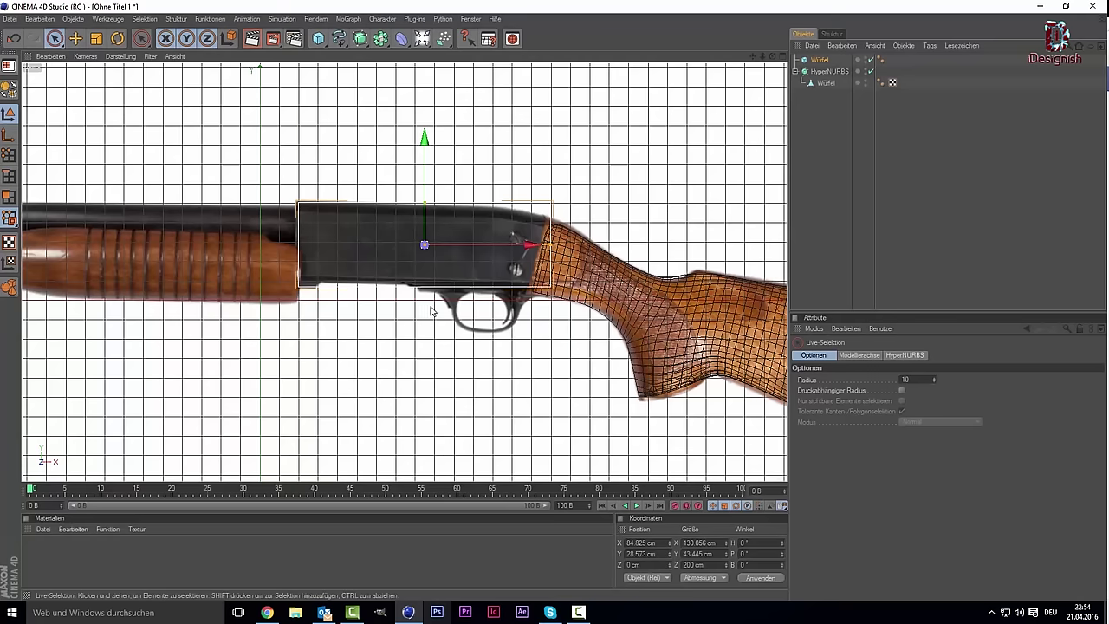
scroll(364, 291, up, 3)
scroll(370, 276, up, 3)
scroll(373, 257, up, 1)
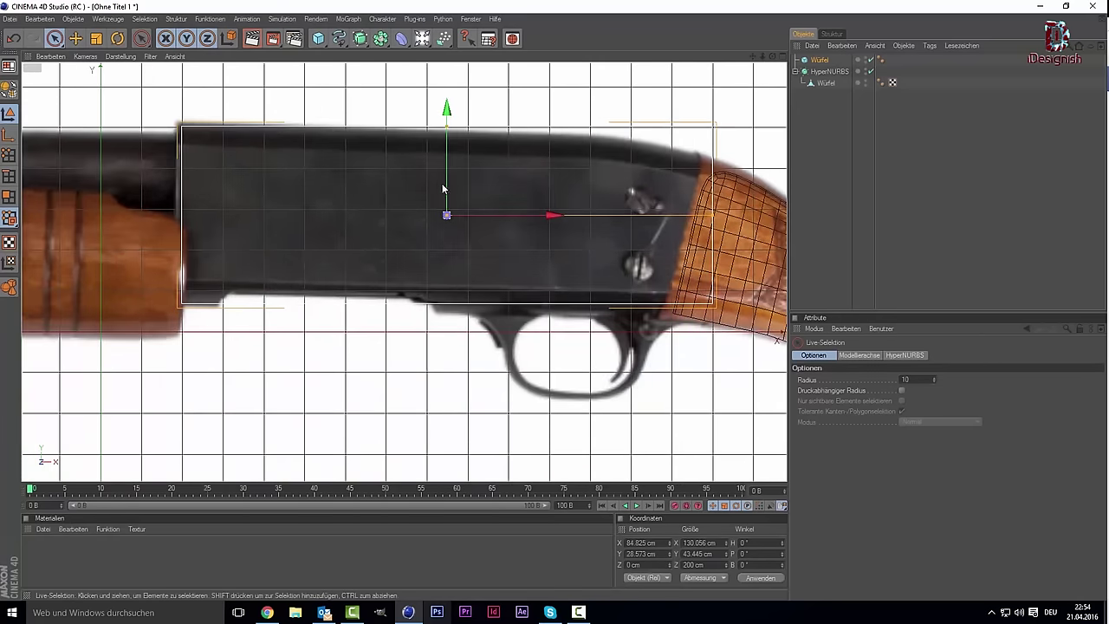
mouse_move(448, 185)
mouse_down()
mouse_move(448, 175)
mouse_move(446, 215)
mouse_up()
Set the receiver cube's Segmente X to 15 and Segmente Y to 4.
click(819, 59)
click(915, 379)
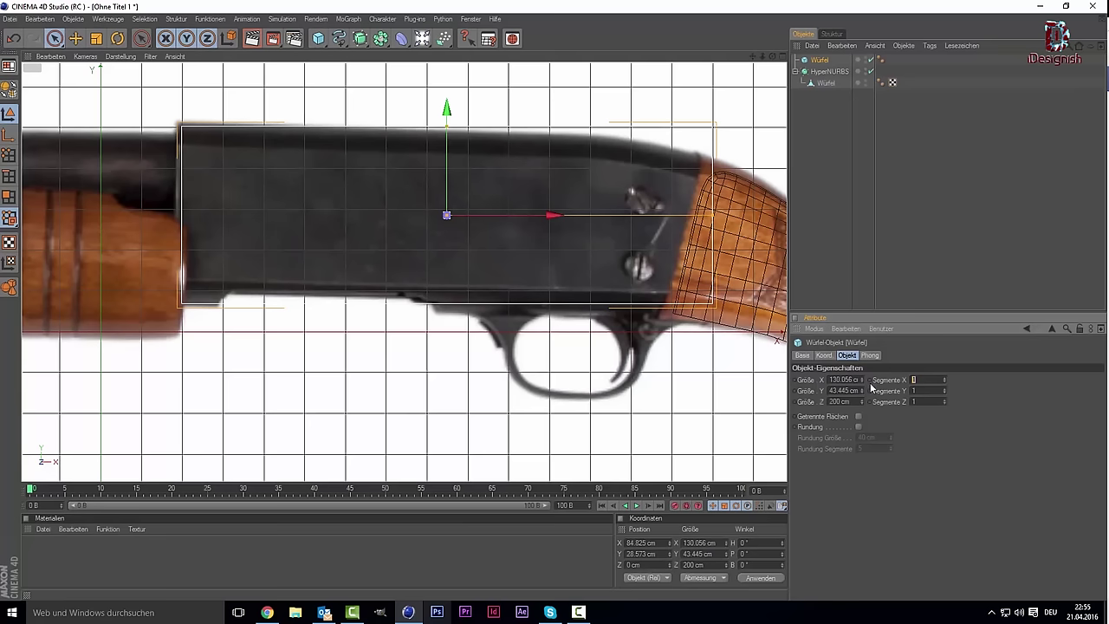
text(10)
key(Return)
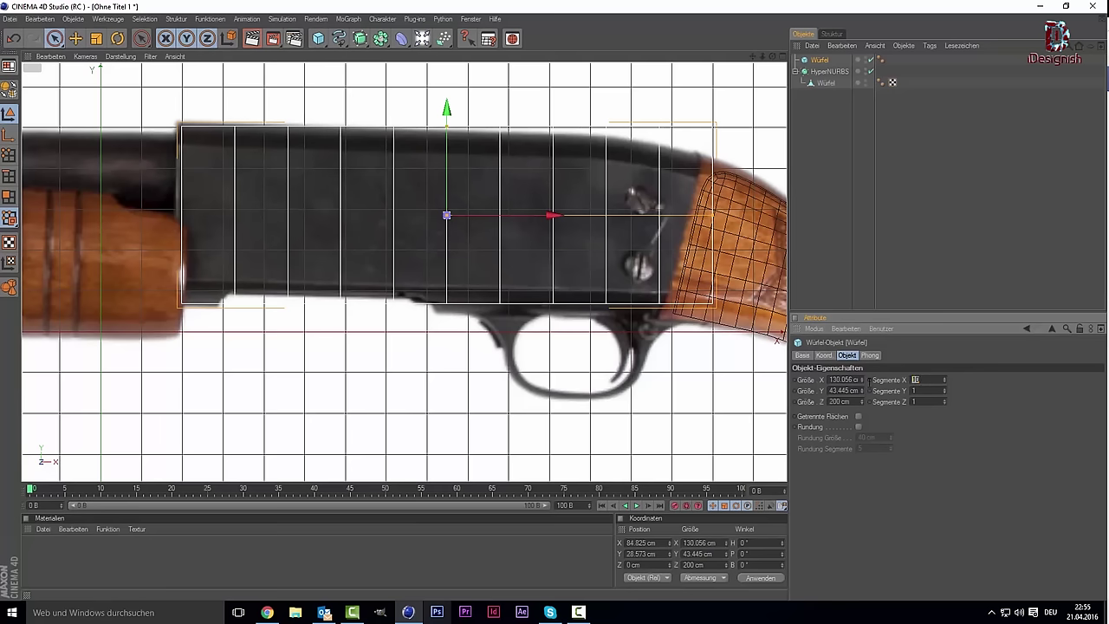
key(Return)
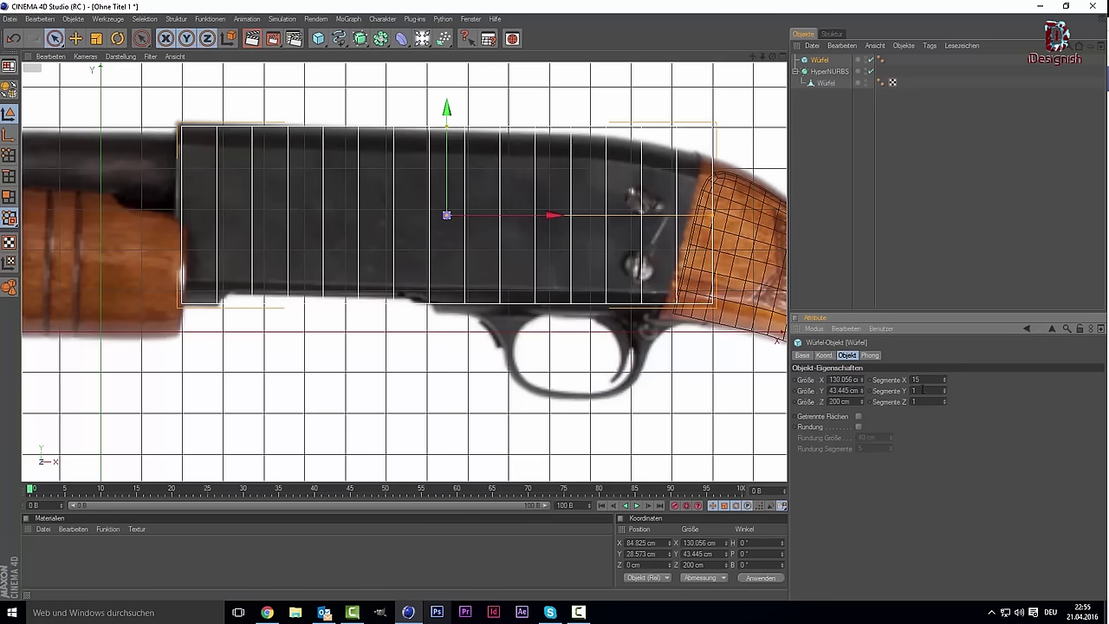
text(4)
key(Return)
scroll(405, 273, down, 2)
scroll(406, 273, down, 1)
scroll(696, 270, down, 1)
scroll(713, 325, down, 1)
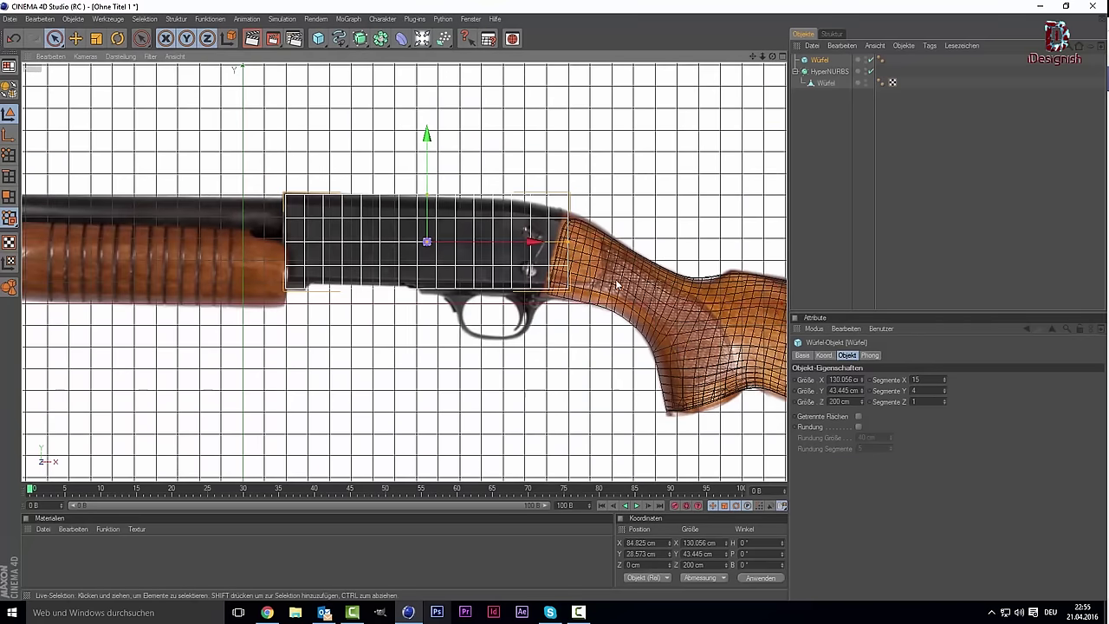
scroll(546, 277, up, 1)
scroll(508, 259, up, 2)
Make the cube editable and switch to Points mode, framing the stock joint.
key(c)
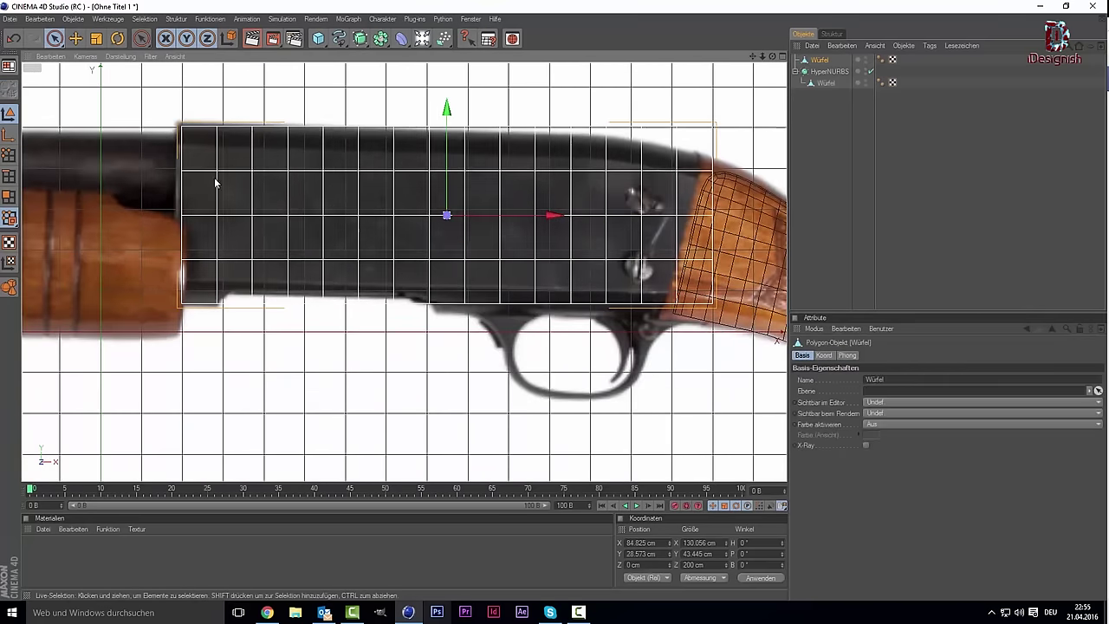
click(8, 156)
scroll(189, 175, up, 1)
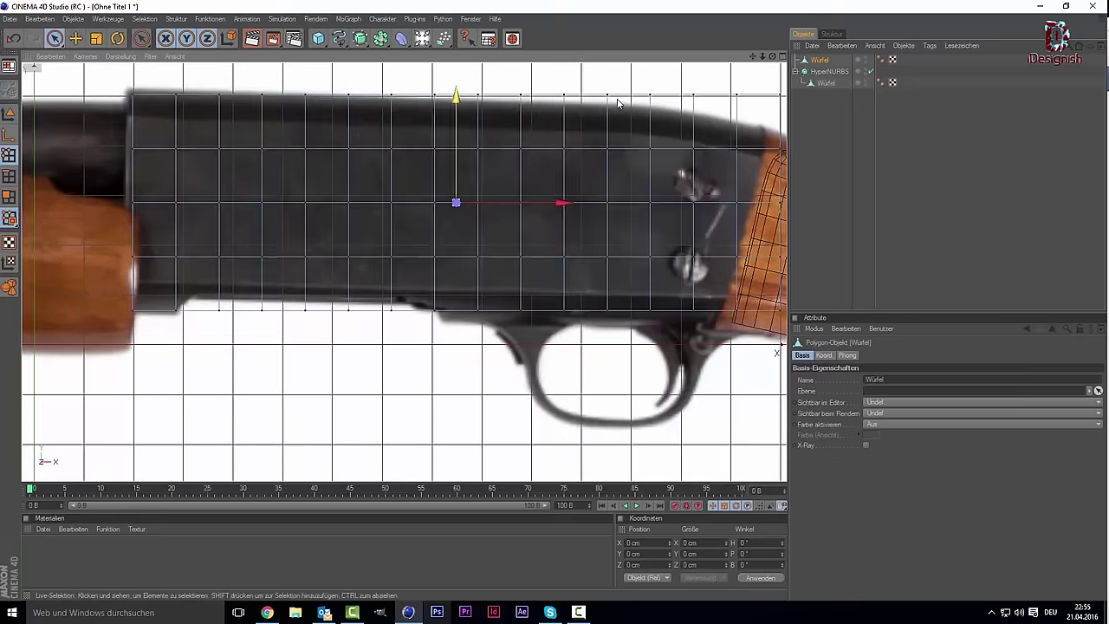
alt+middle_drag(777, 353, 522, 232)
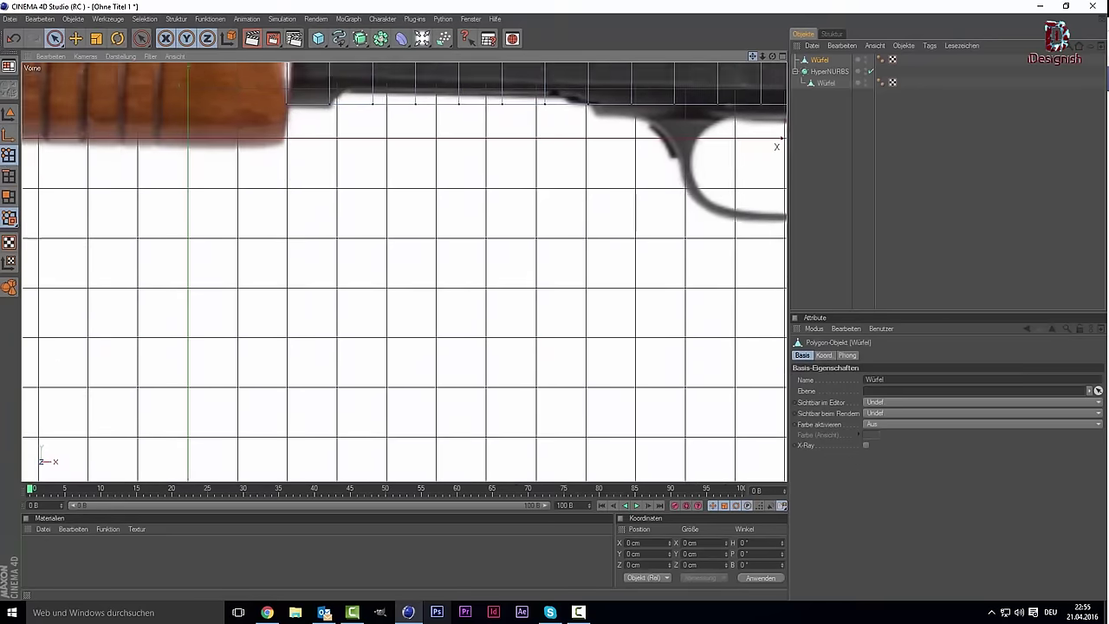
Lower the rear top corner and next top-edge points to meet the stock slope.
click(510, 232)
drag(510, 210, 510, 264)
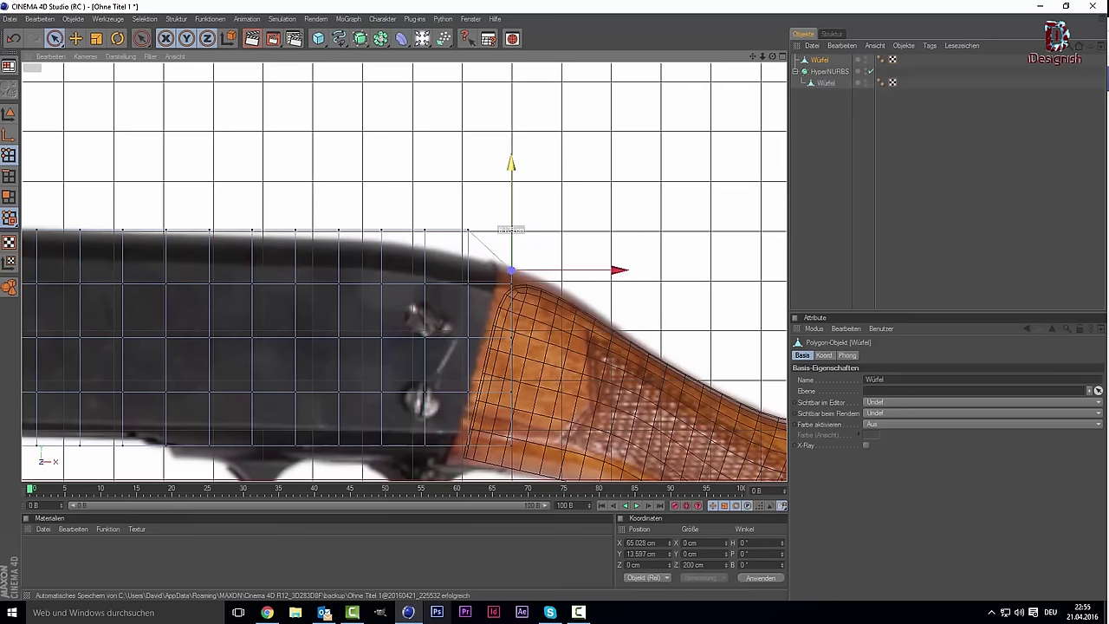
click(467, 230)
drag(468, 126, 467, 150)
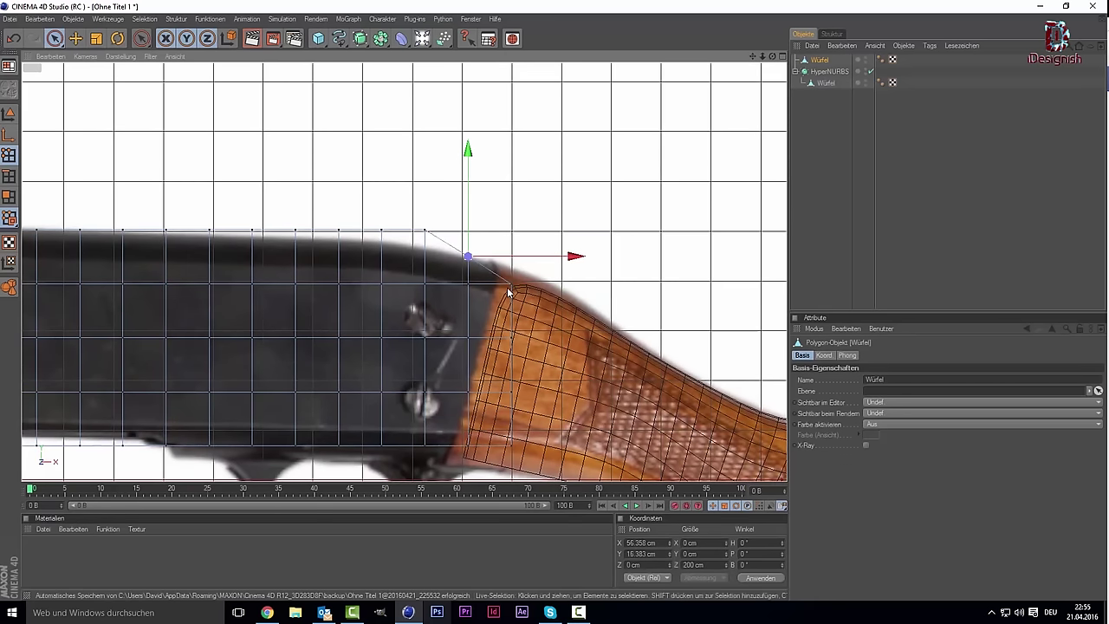
drag(510, 287, 511, 269)
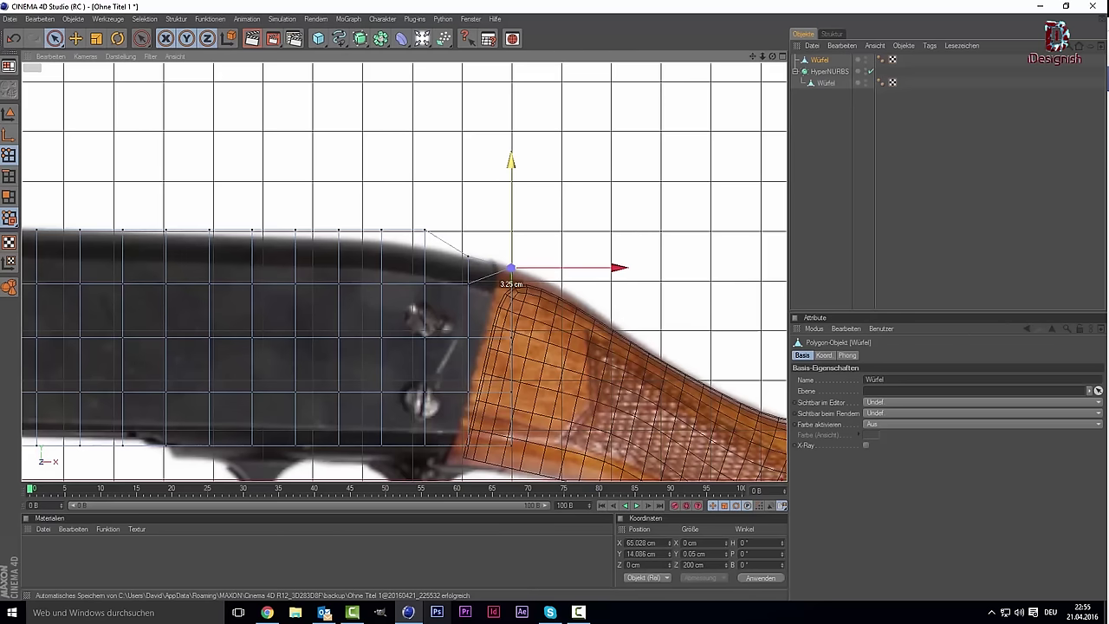
click(426, 231)
drag(424, 212, 424, 232)
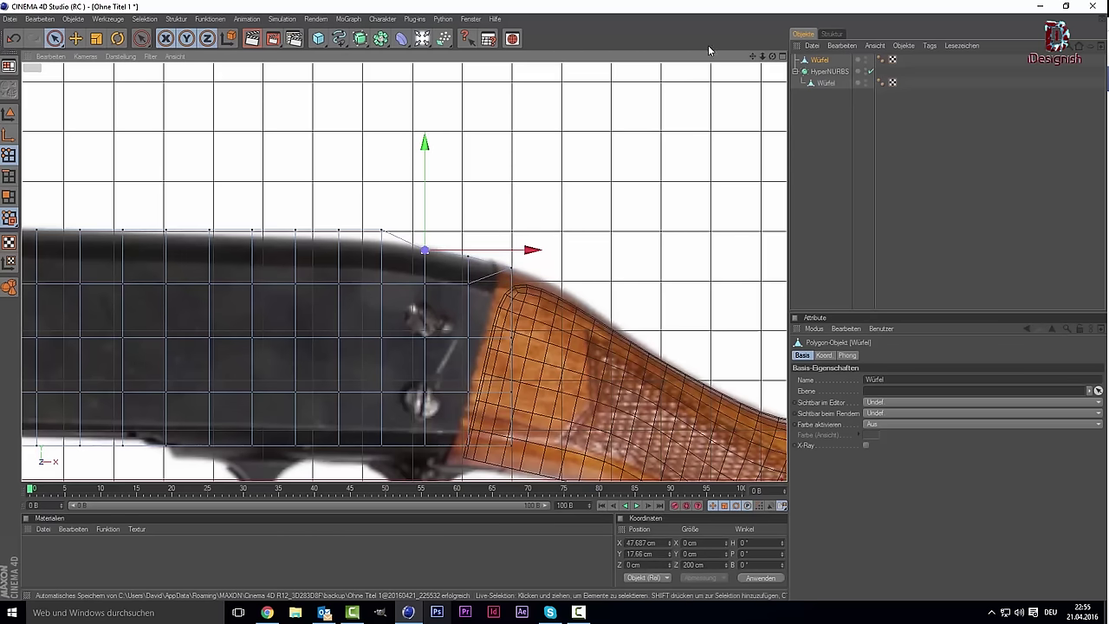
Reposition further-left top-edge points onto the sloping top outline.
drag(752, 58, 580, 299)
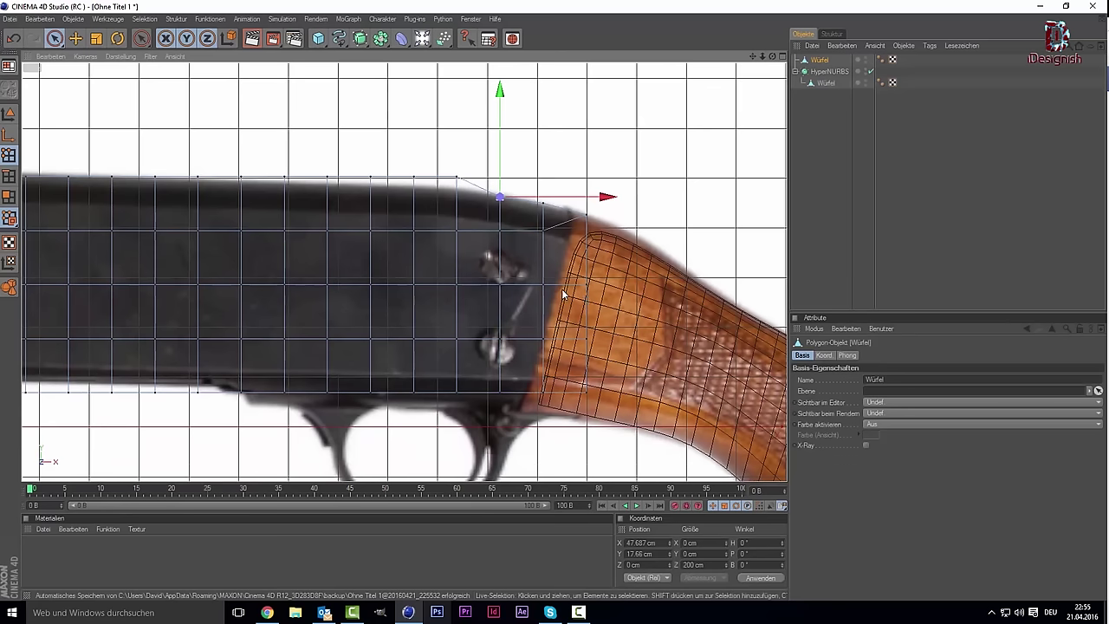
click(455, 180)
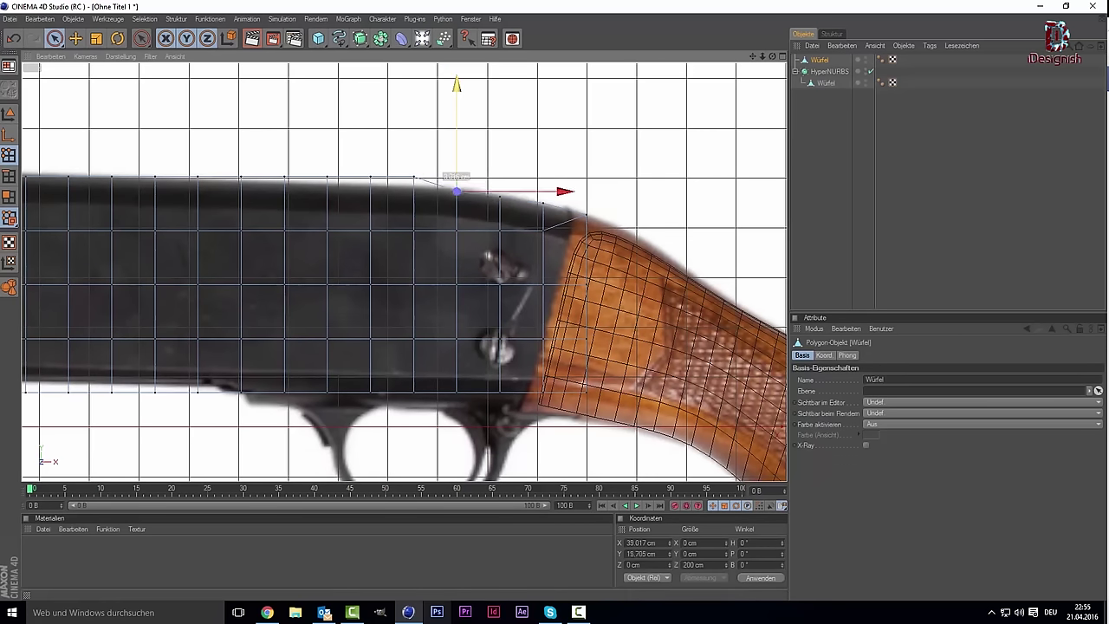
drag(414, 181, 370, 180)
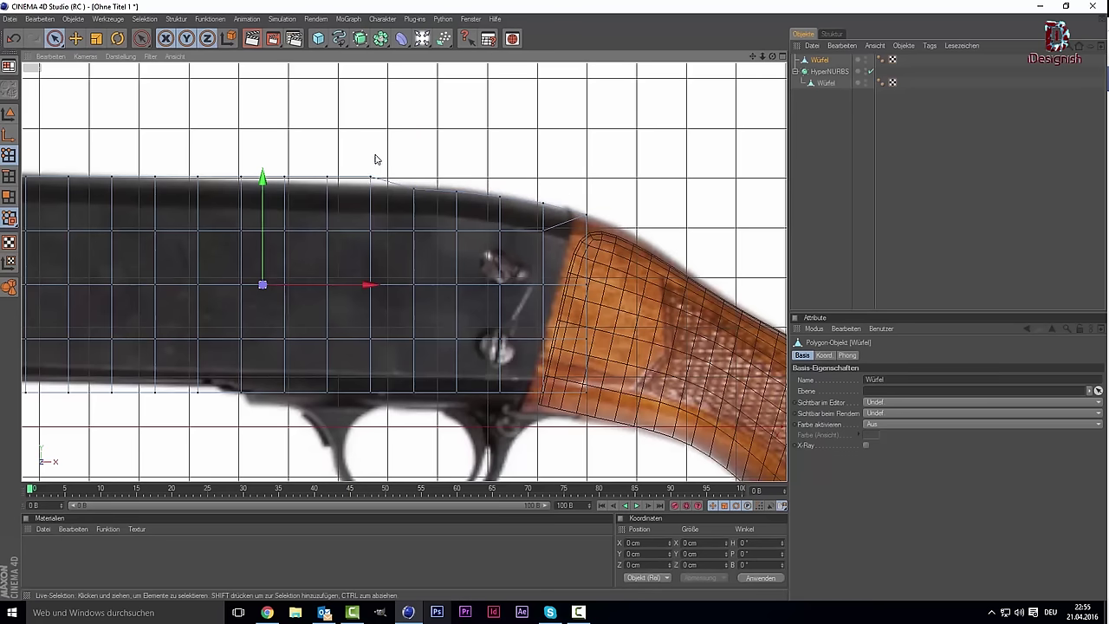
drag(376, 170, 376, 181)
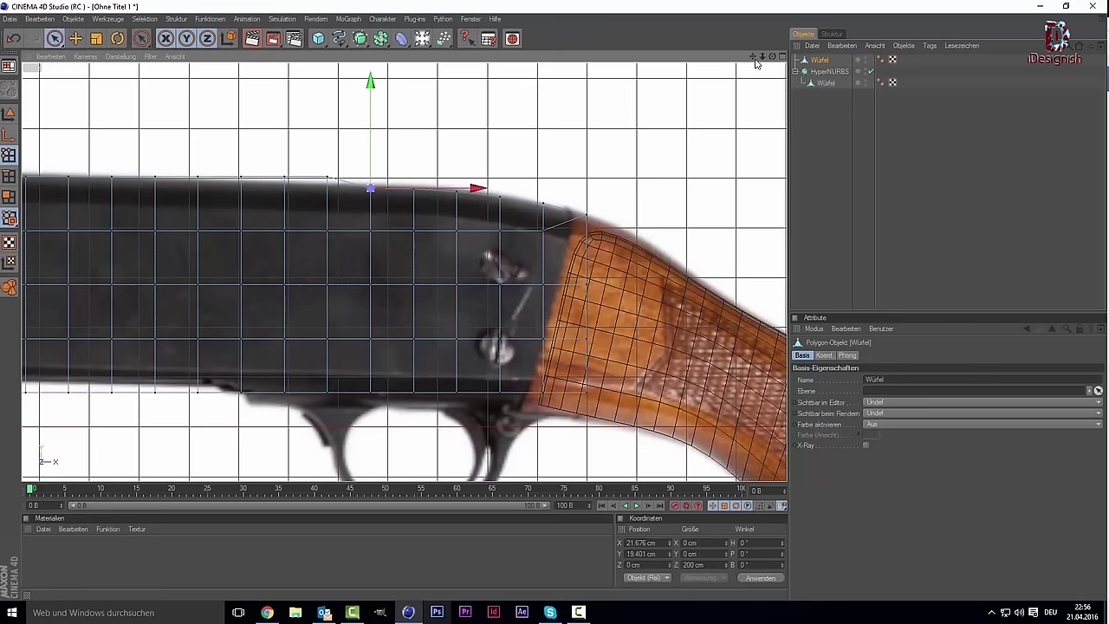
drag(752, 56, 568, 191)
click(504, 214)
click(510, 215)
click(466, 214)
Nudge a middle top-edge point and check neighbouring point heights against the outline.
drag(466, 164, 467, 173)
drag(466, 213, 427, 216)
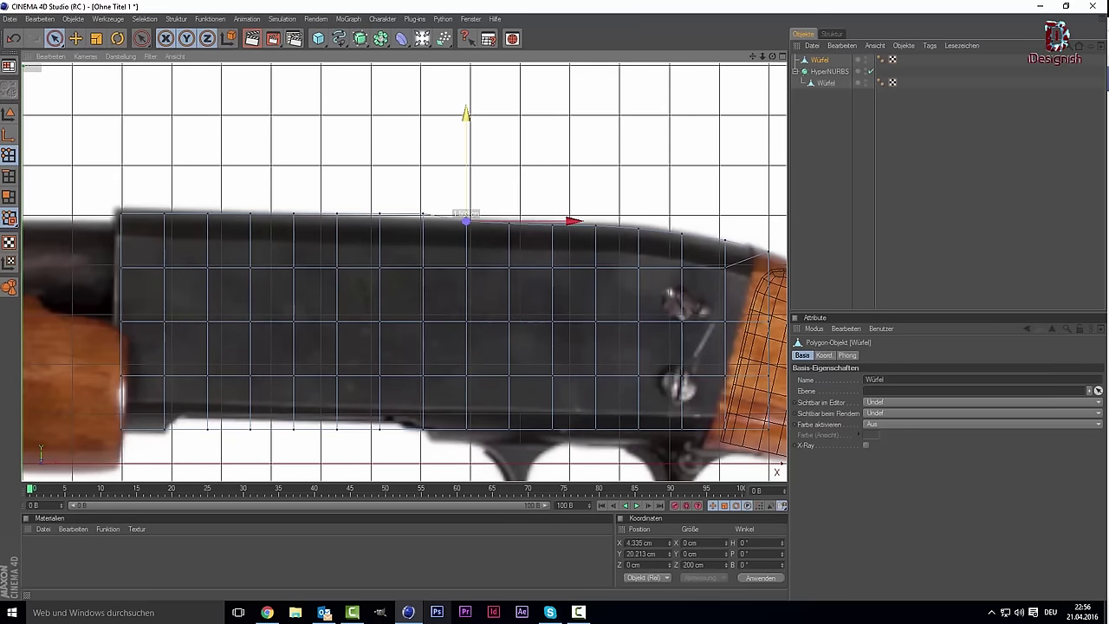
click(422, 213)
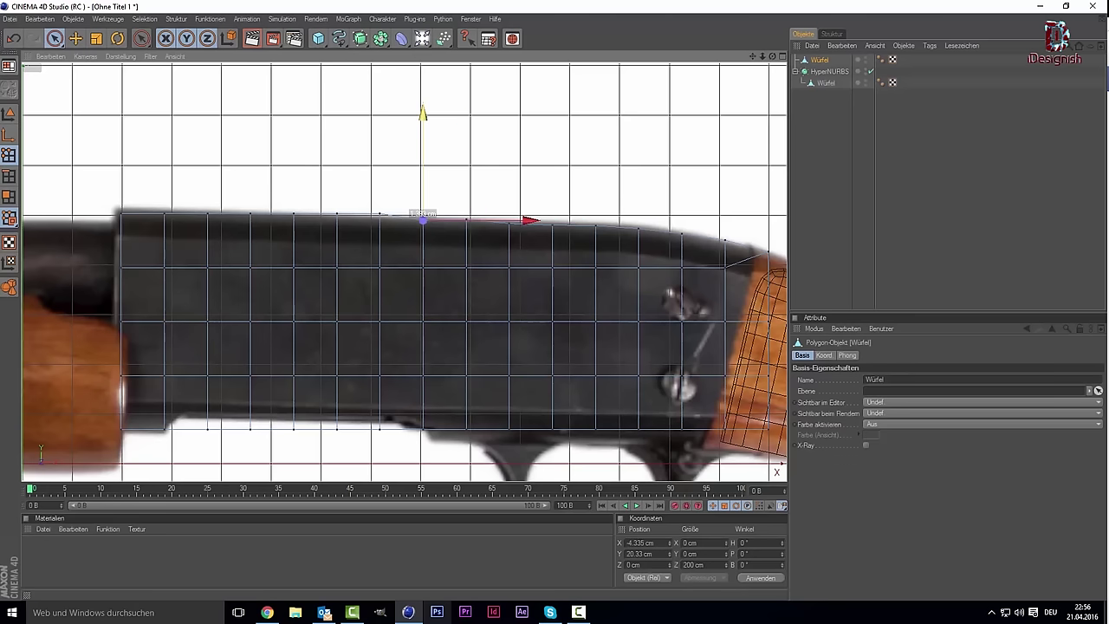
click(379, 211)
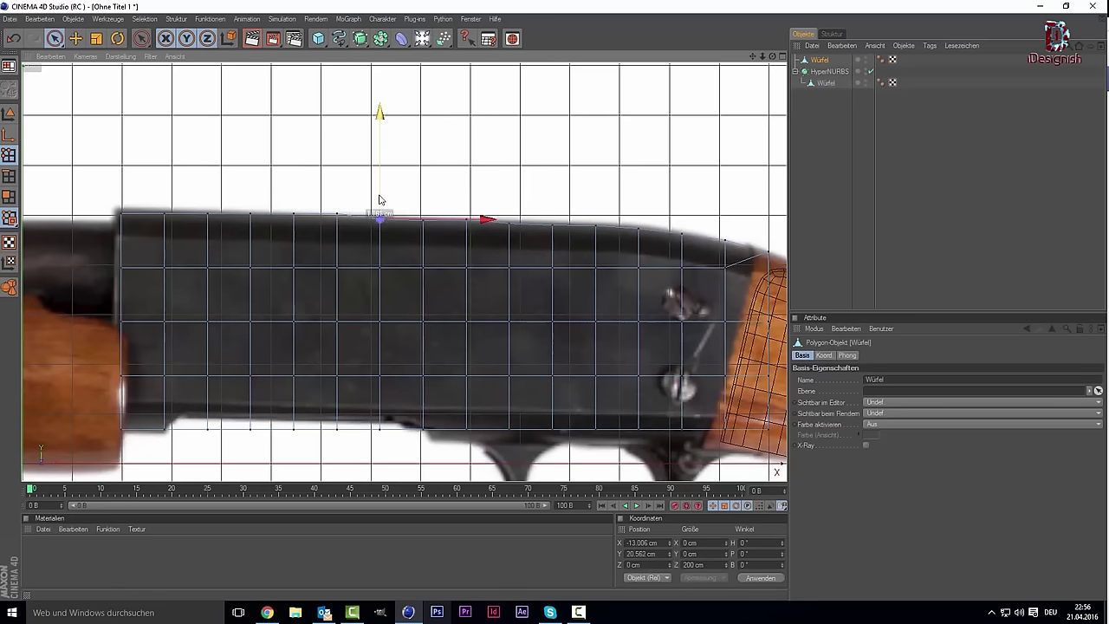
click(421, 229)
click(422, 218)
click(562, 233)
click(466, 221)
click(472, 229)
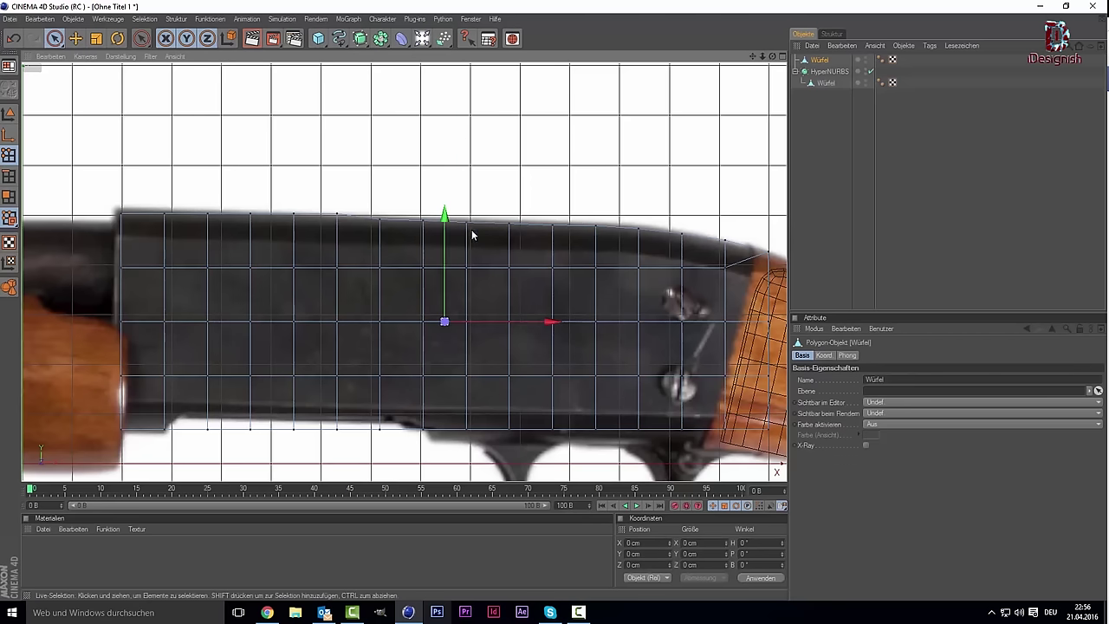
Align the front top corner and nearby top-edge points with the reference outline.
click(337, 215)
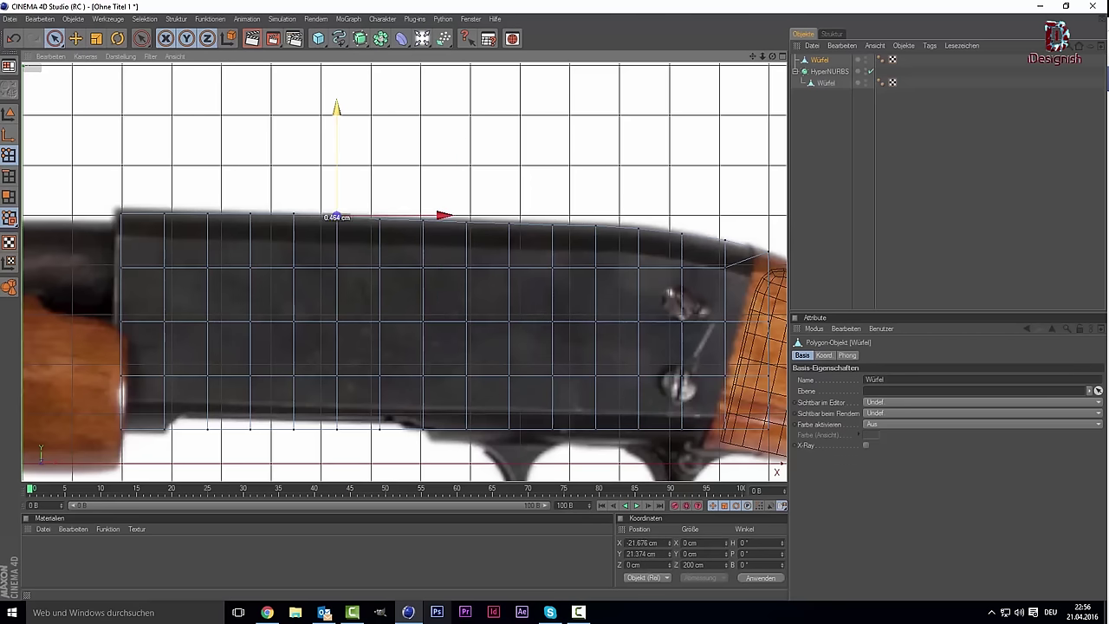
click(293, 212)
drag(294, 206, 294, 208)
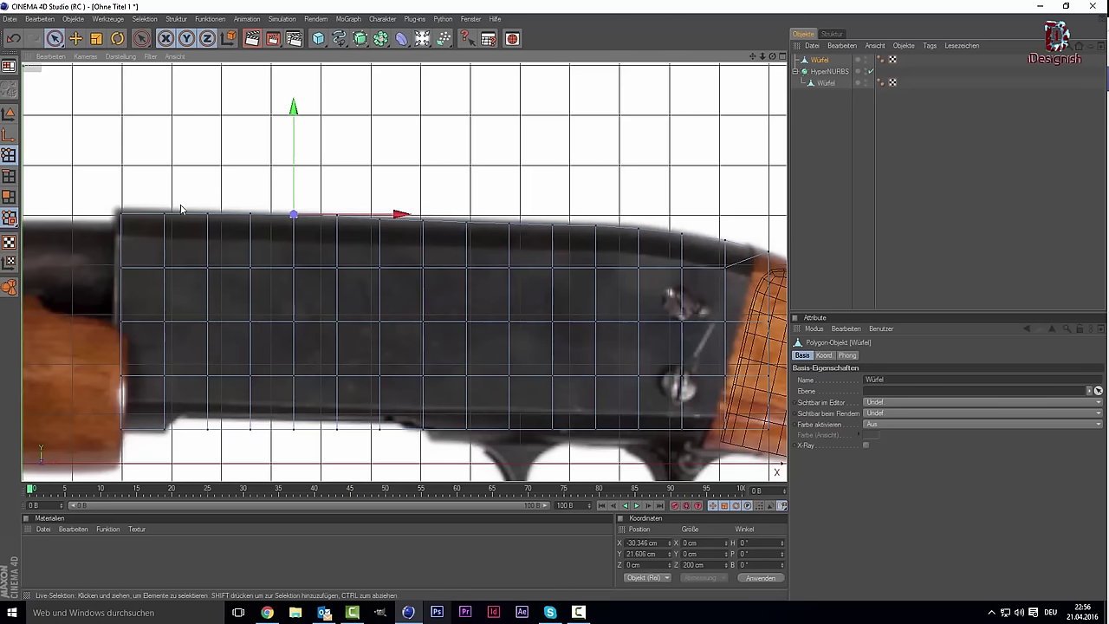
click(119, 211)
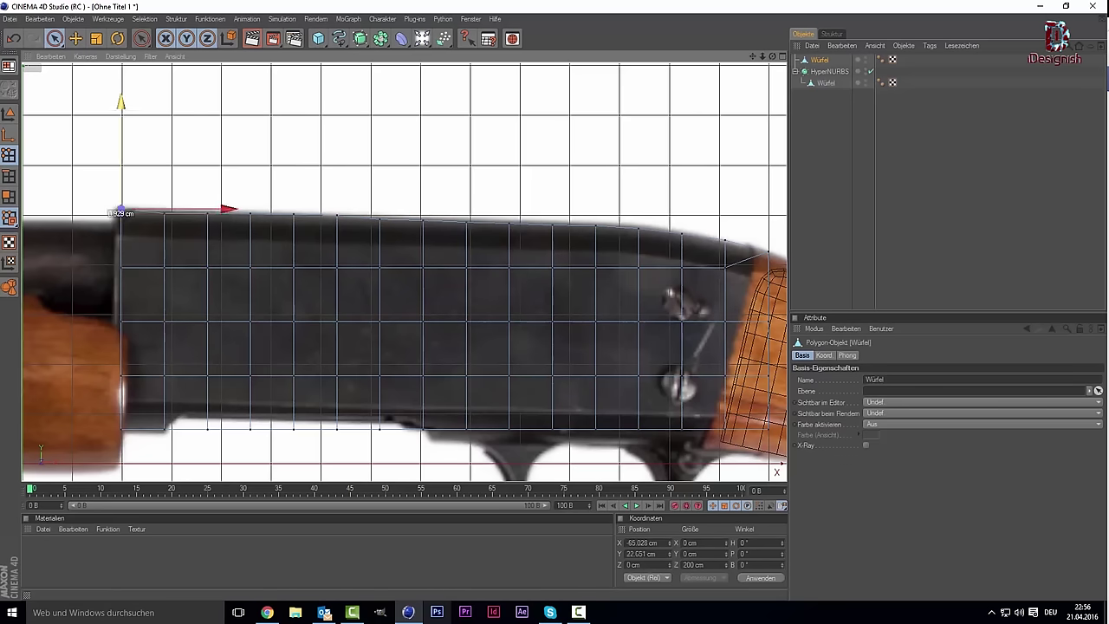
click(164, 217)
click(164, 212)
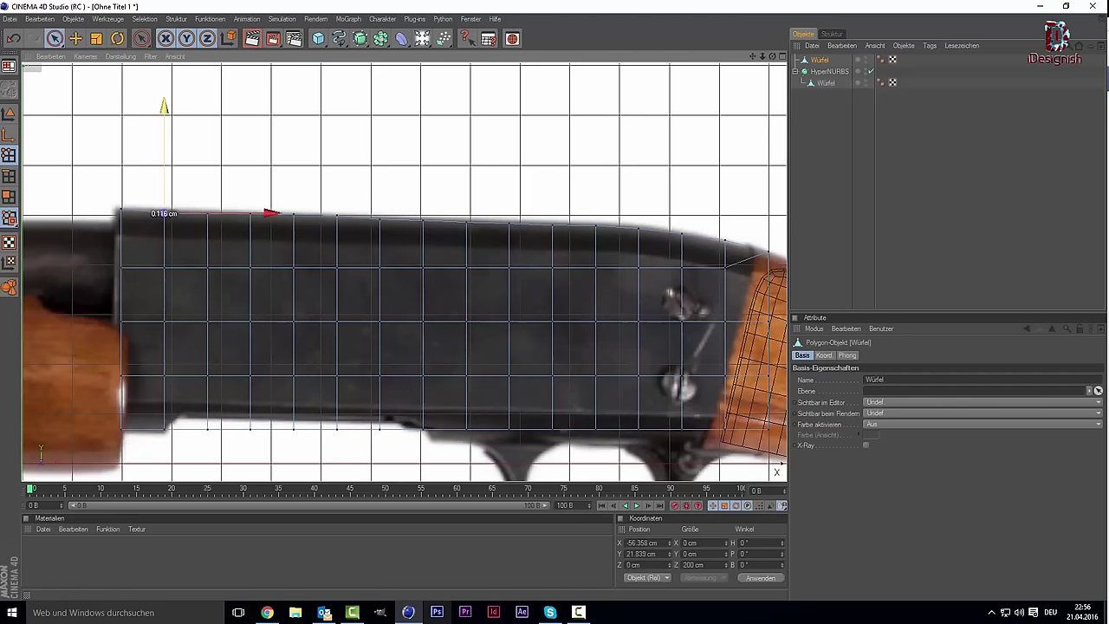
click(204, 251)
scroll(208, 225, up, 1)
drag(220, 220, 220, 218)
click(261, 268)
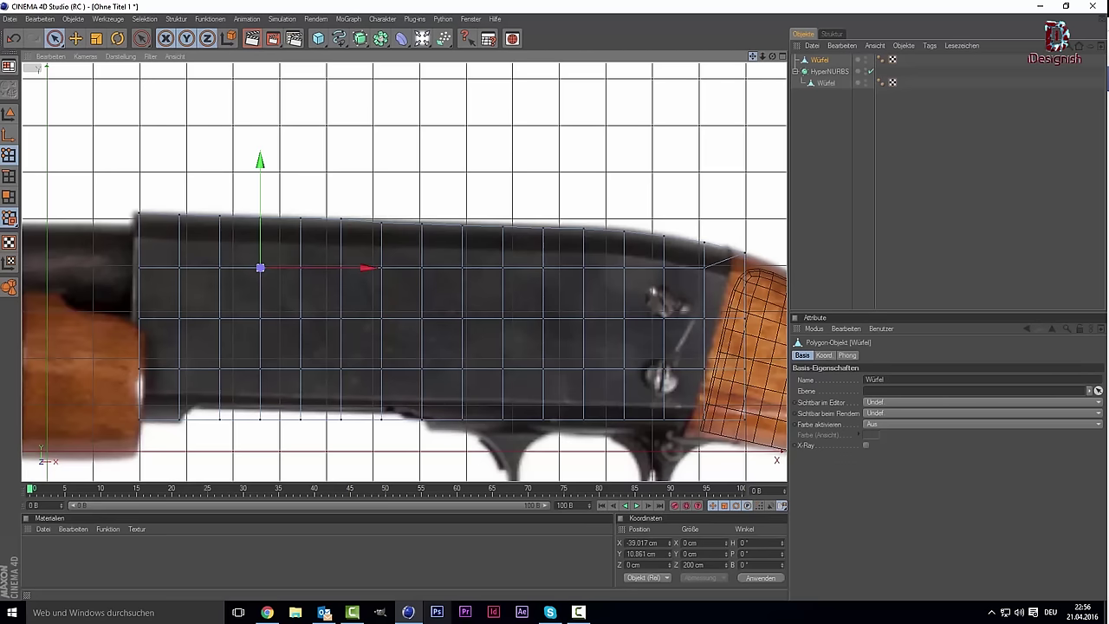
Lower a bottom-edge point near the forend onto the outline and select the corner point.
drag(752, 55, 330, 451)
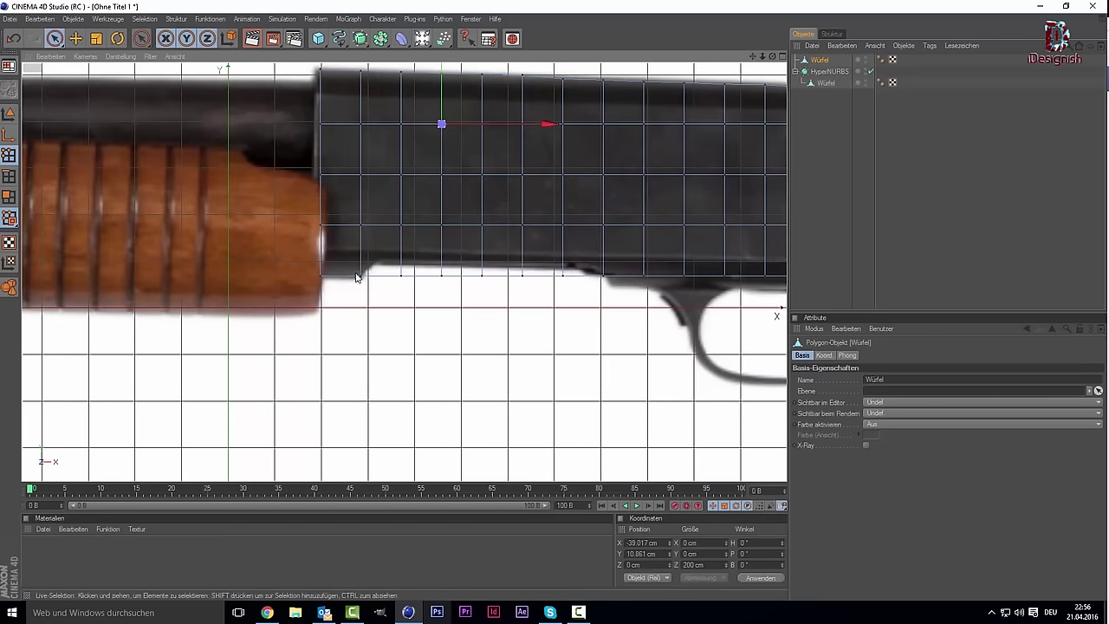
click(359, 275)
drag(360, 169, 360, 172)
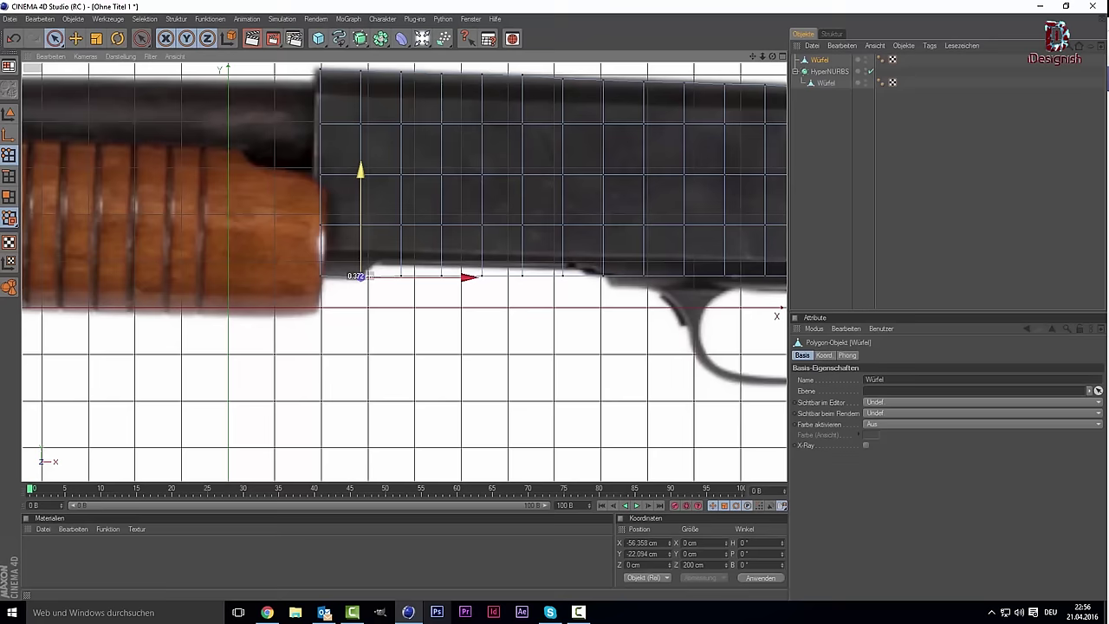
click(321, 280)
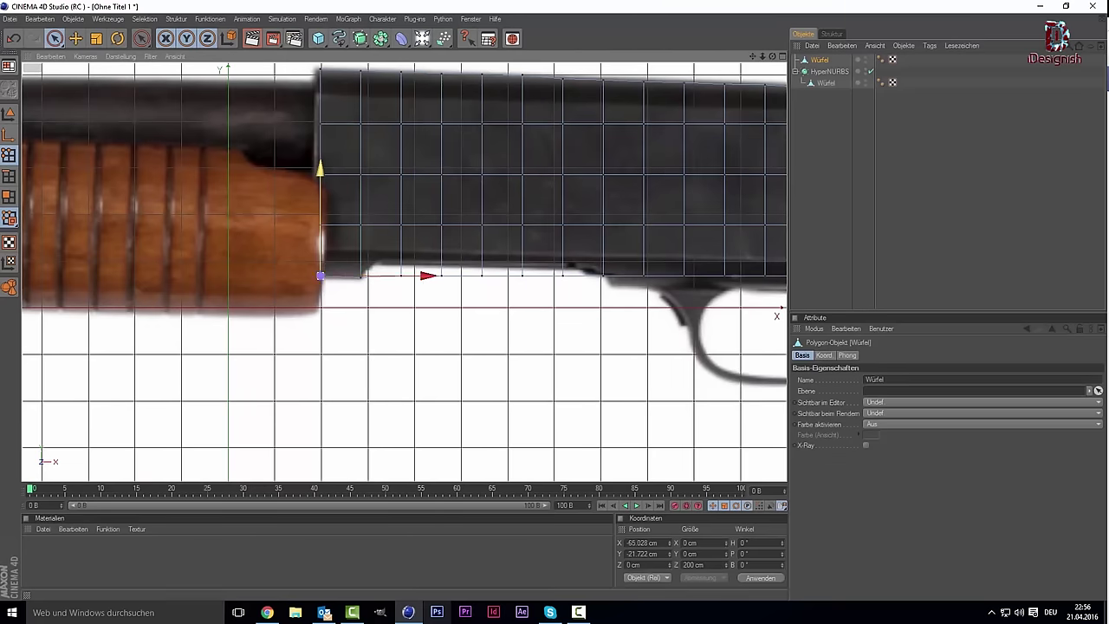
scroll(378, 299, up, 2)
scroll(377, 299, up, 1)
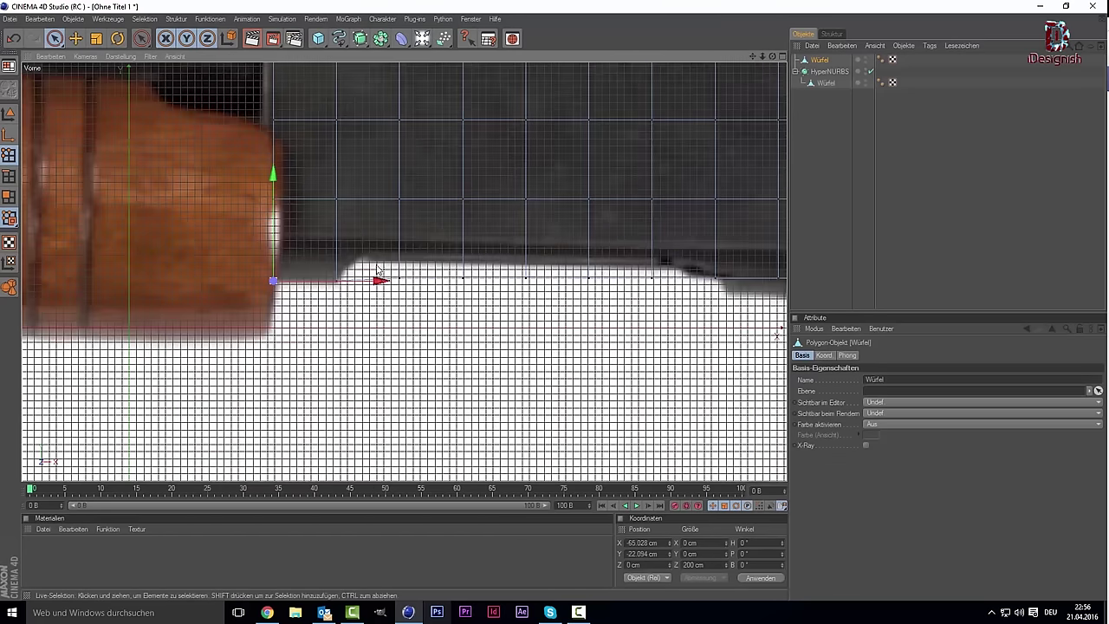
scroll(386, 277, up, 2)
Raise bottom-edge points up and right to form the slanted step along the underside.
click(396, 283)
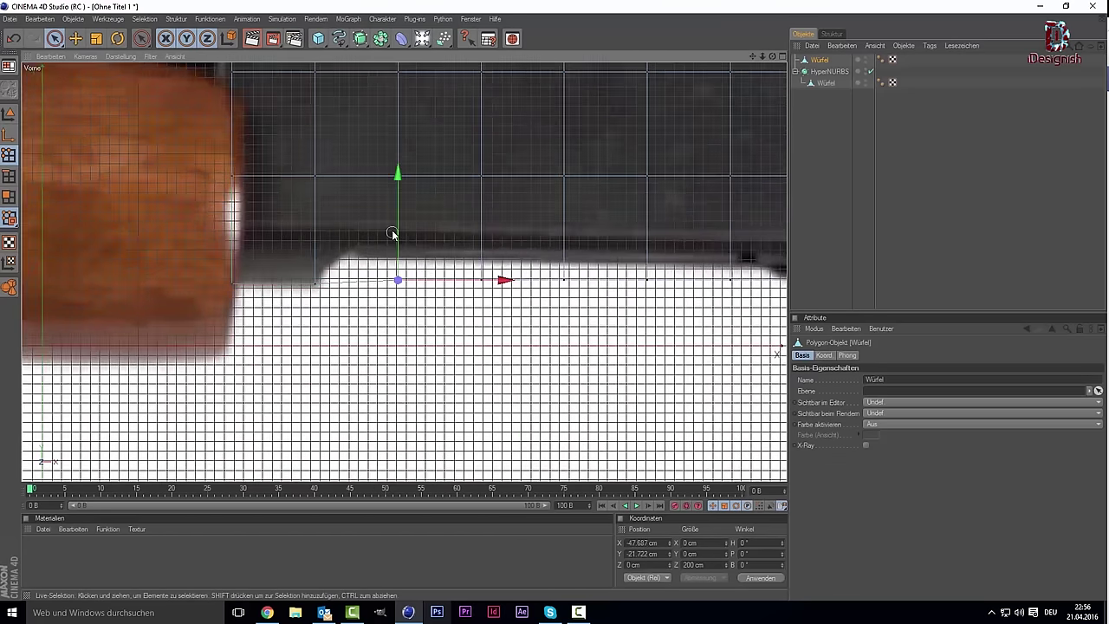
drag(396, 283, 476, 268)
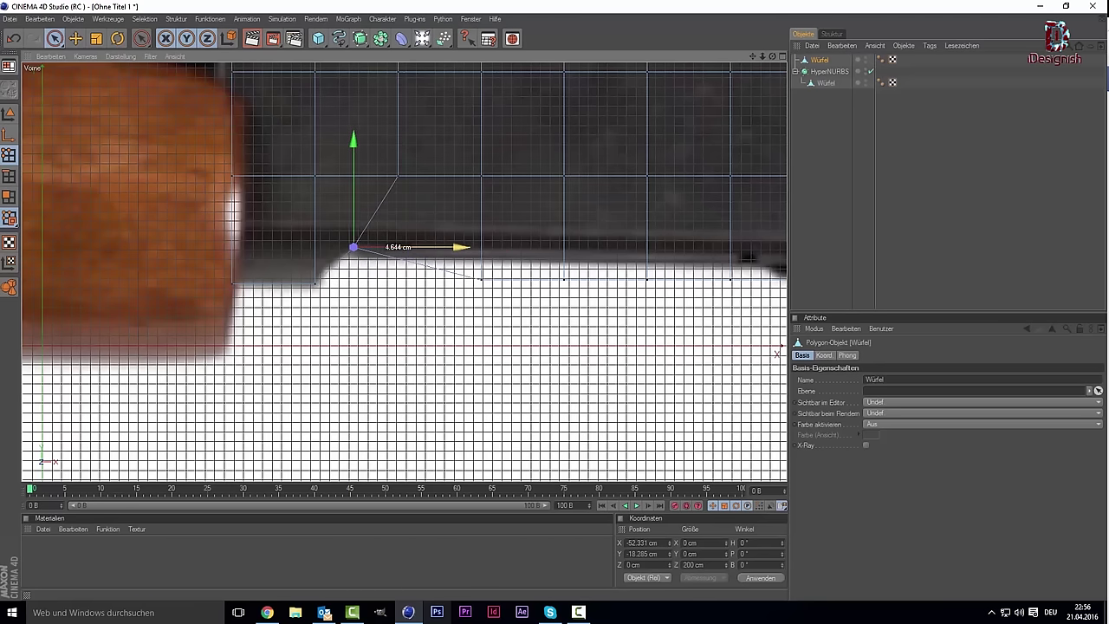
drag(482, 286, 481, 279)
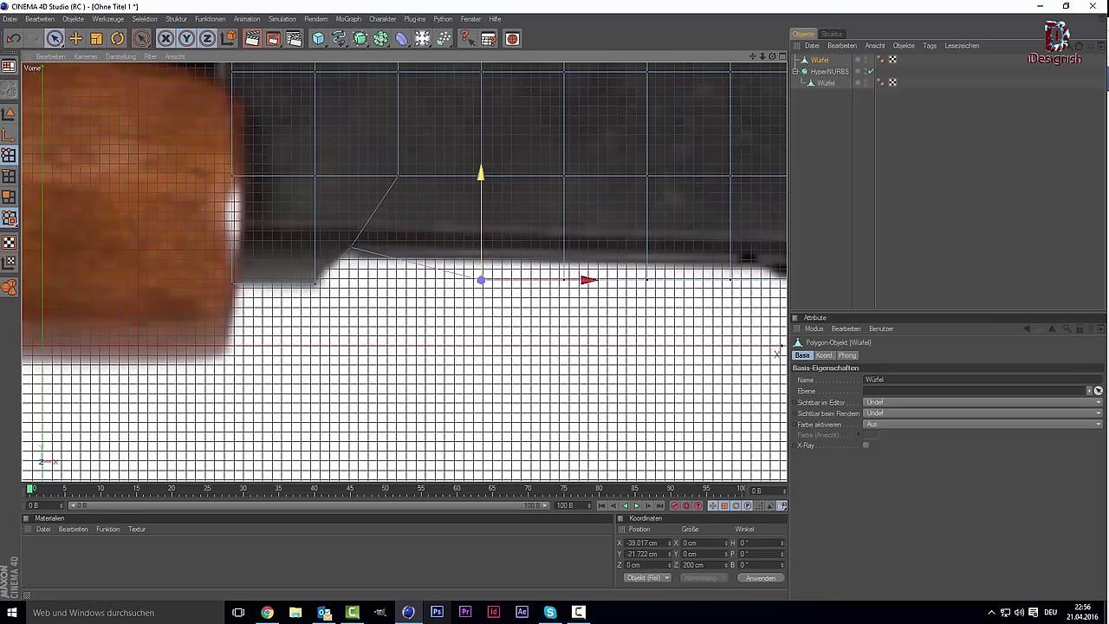
scroll(485, 277, down, 3)
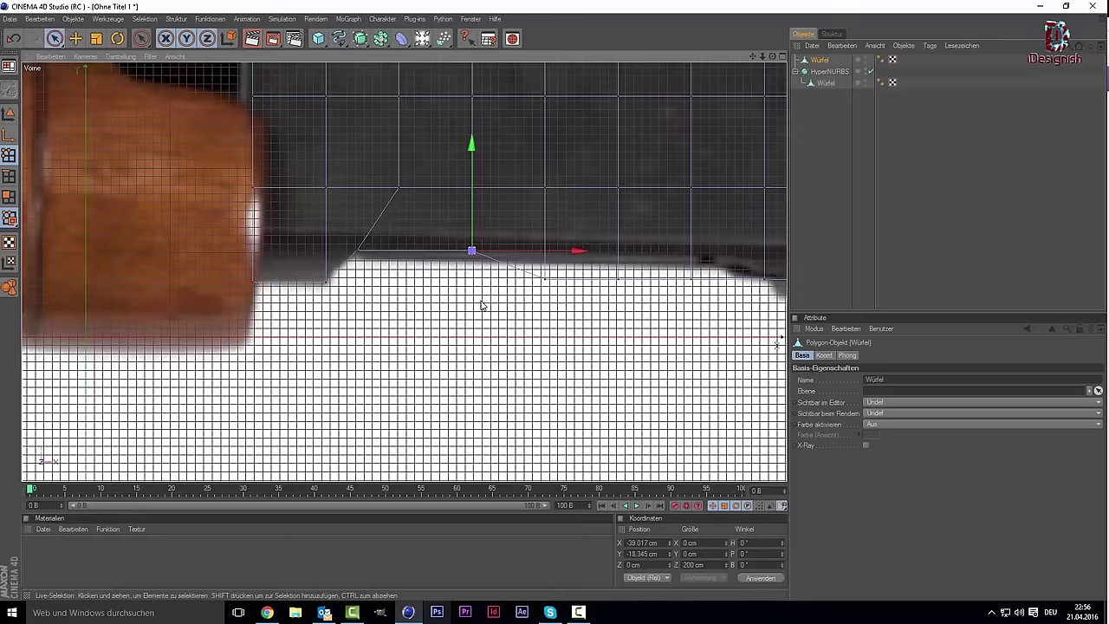
drag(525, 279, 523, 264)
click(577, 262)
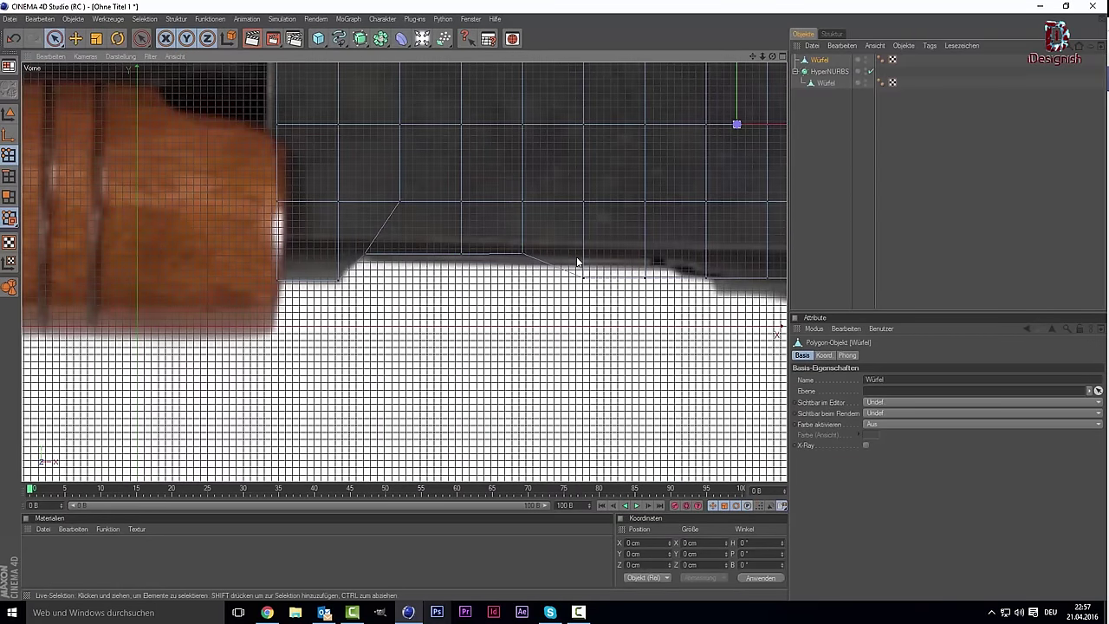
drag(584, 279, 582, 257)
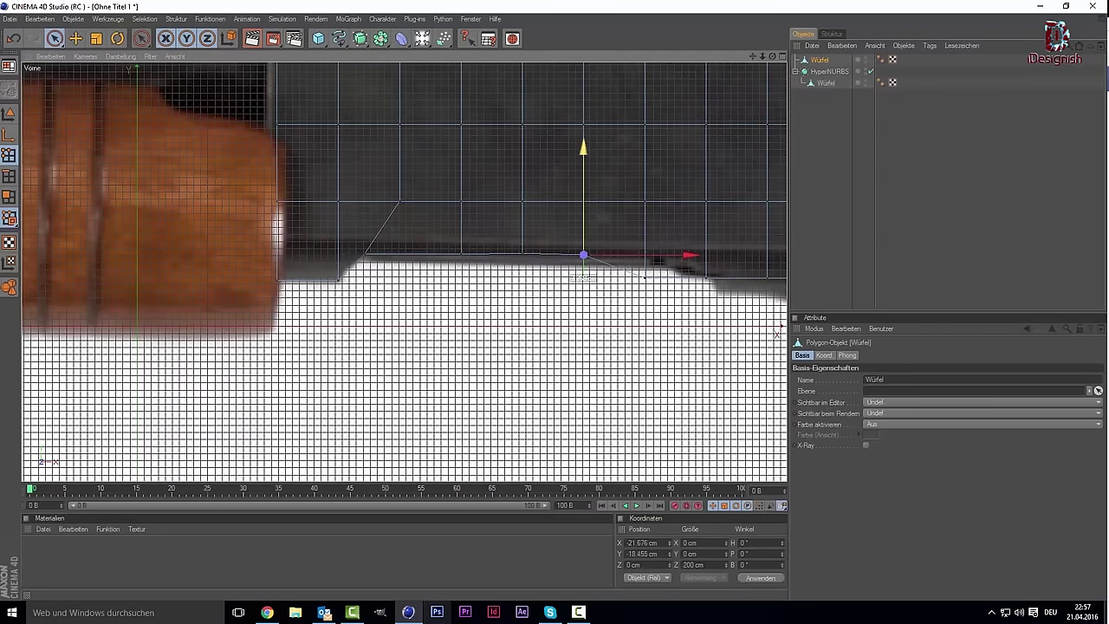
click(649, 278)
drag(643, 279, 648, 262)
Nudge an underside point up and lower another above the trigger guard to the reference.
drag(752, 56, 619, 230)
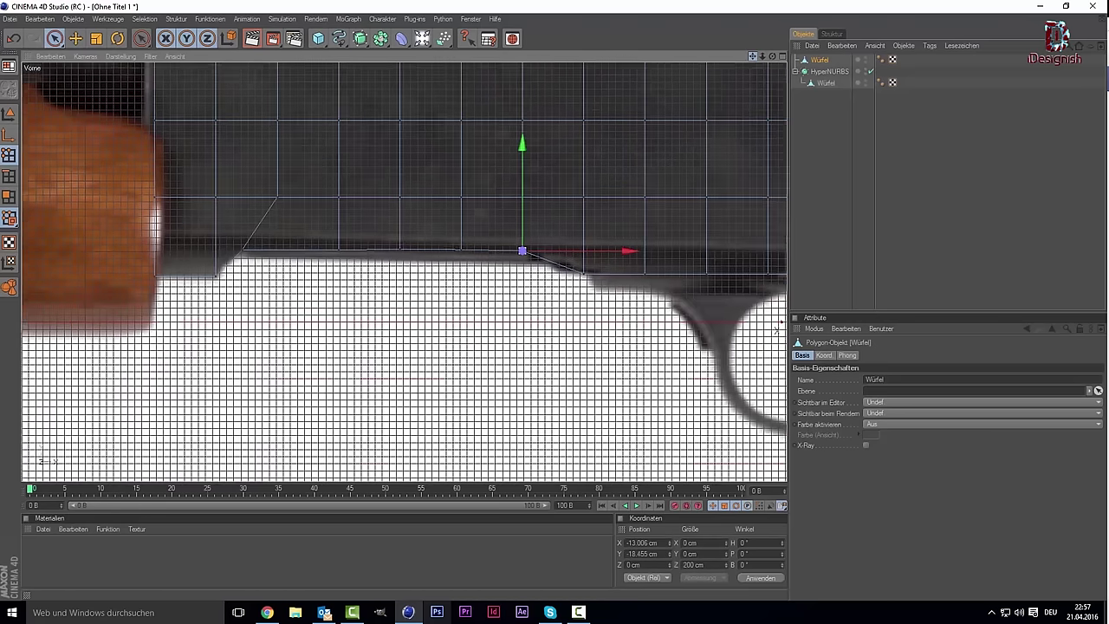
click(538, 276)
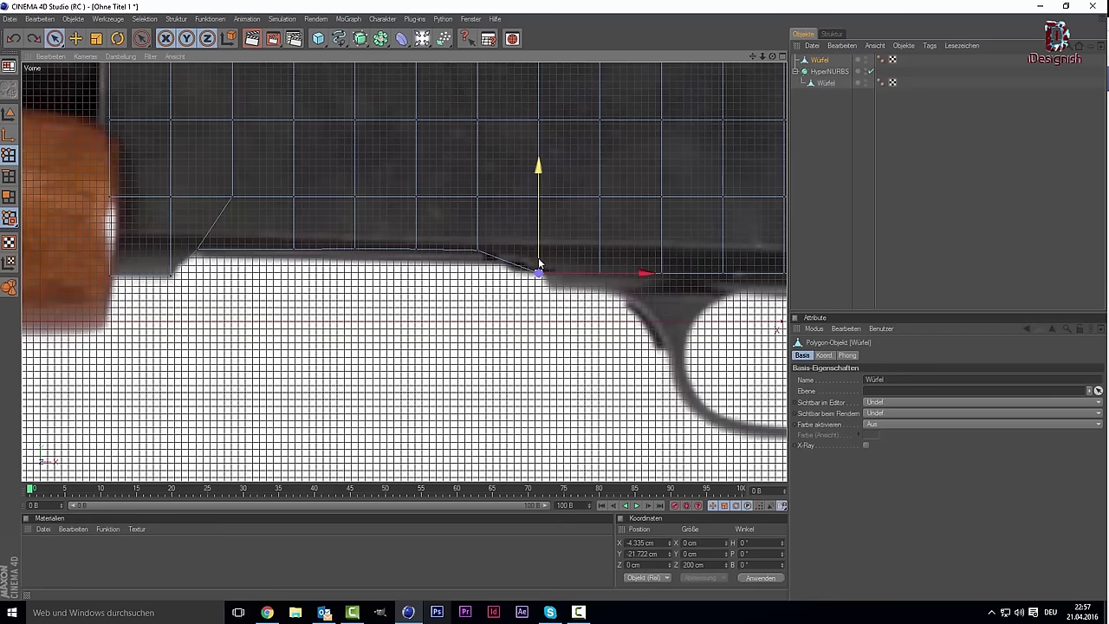
drag(539, 259, 538, 256)
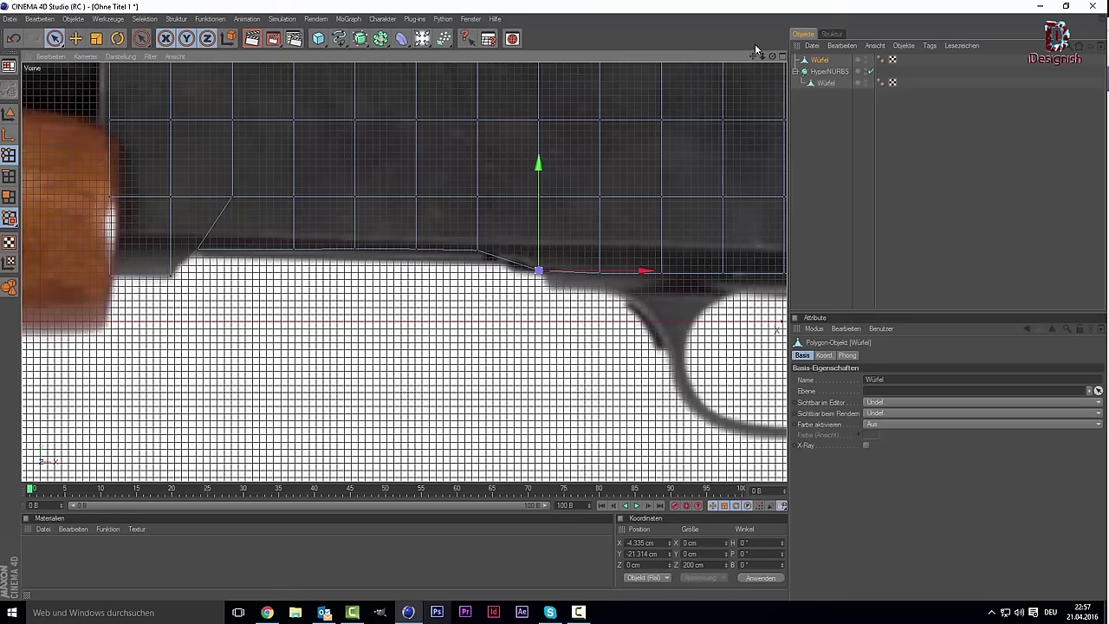
mouse_move(752, 55)
mouse_down()
mouse_move(510, 62)
mouse_move(520, 52)
mouse_up()
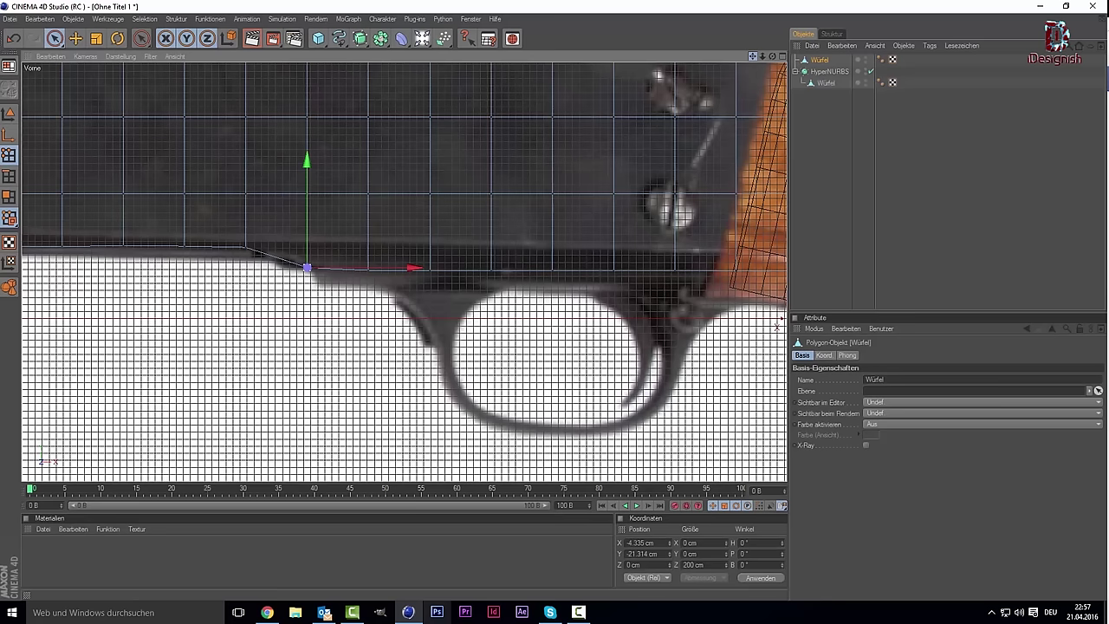
click(377, 267)
click(370, 271)
drag(368, 173, 418, 366)
Lower and slide the next underside points onto the reference outline.
click(418, 366)
click(429, 271)
drag(429, 177, 429, 192)
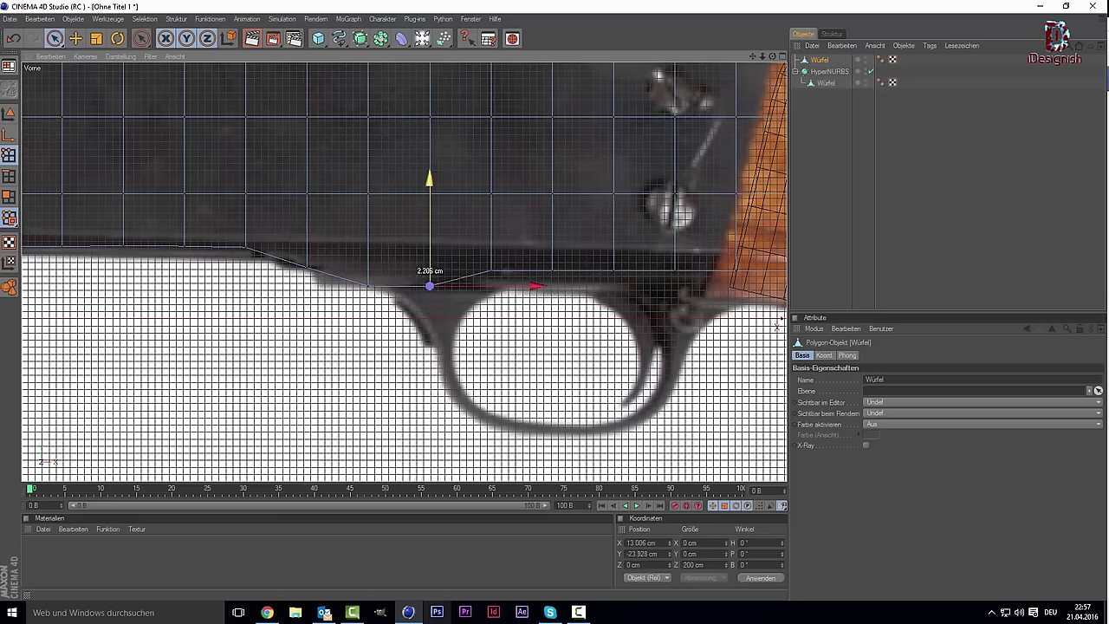
click(488, 269)
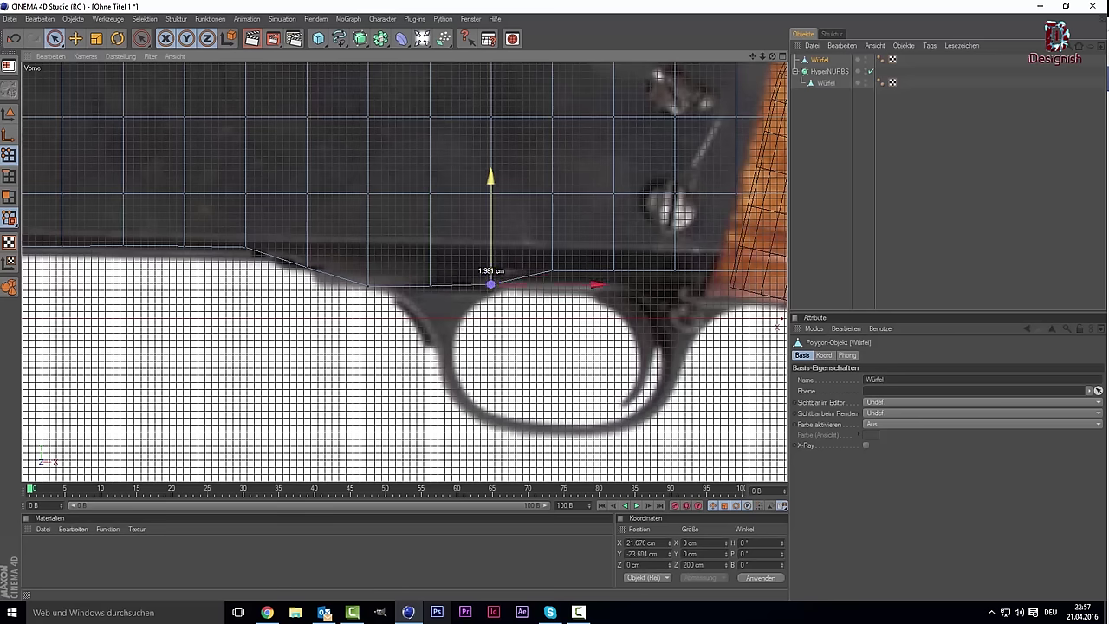
drag(490, 253, 540, 331)
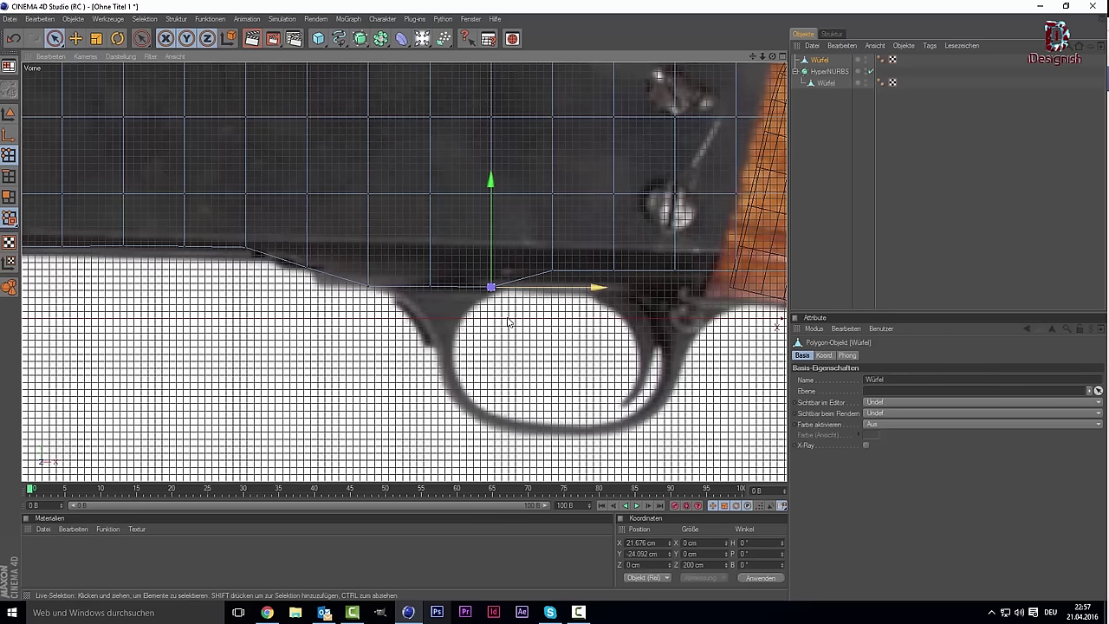
mouse_move(551, 269)
mouse_down()
mouse_move(551, 279)
mouse_move(622, 250)
mouse_move(683, 250)
mouse_move(675, 263)
mouse_up()
Move the rear bottom corner down and left onto the wooden stock's edge.
drag(752, 55, 583, 318)
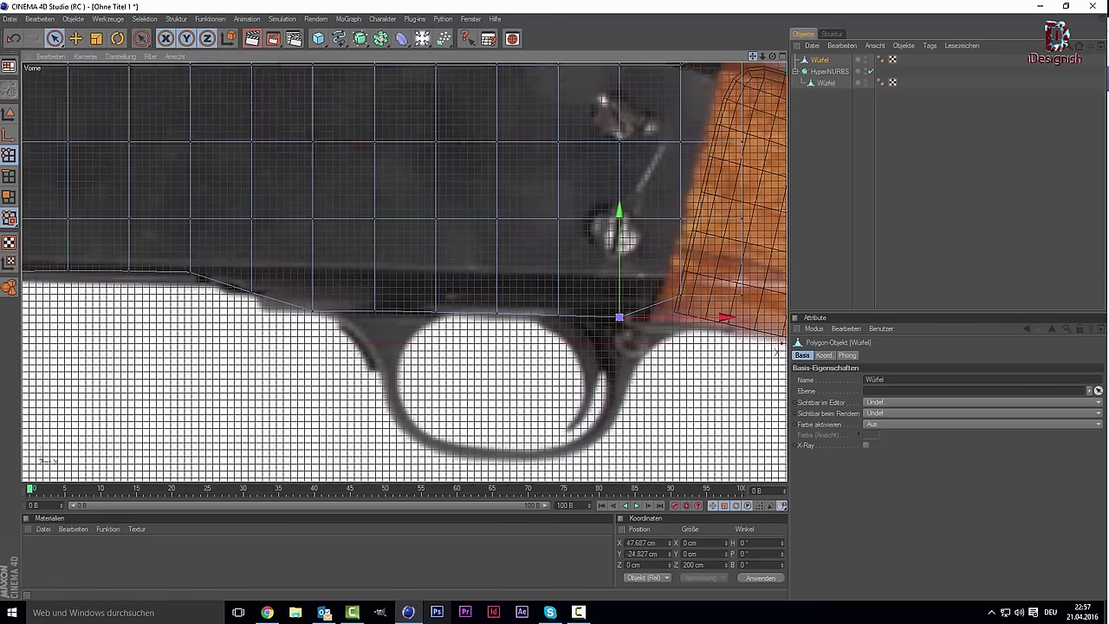
click(581, 304)
click(584, 311)
drag(586, 305, 585, 333)
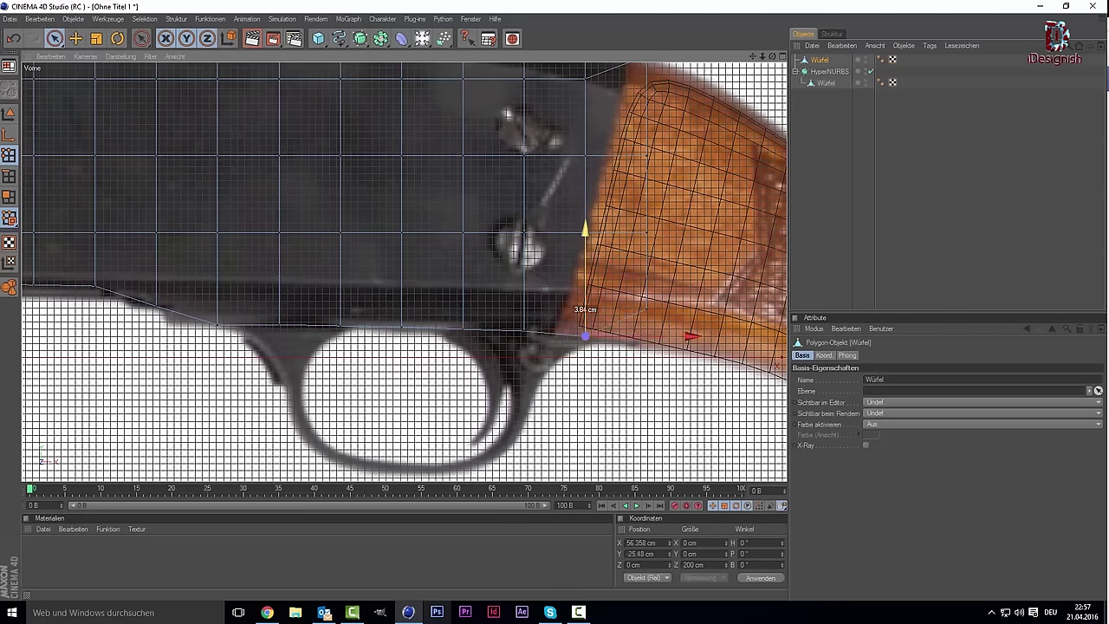
drag(689, 336, 659, 334)
click(586, 233)
drag(589, 235, 590, 235)
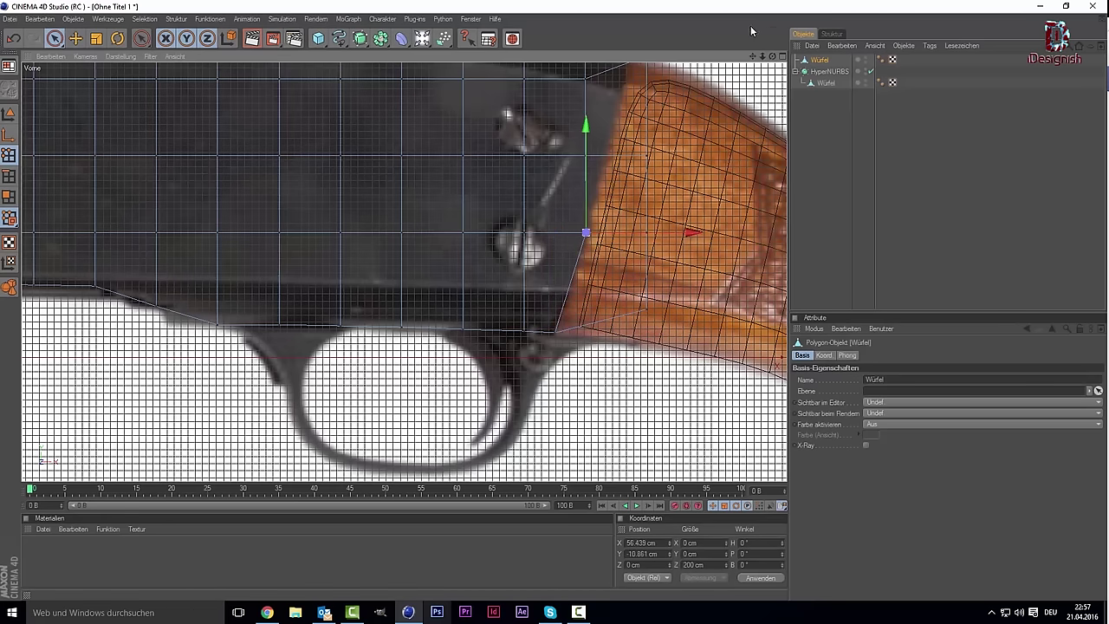
Shift the rear-edge points, including the top rear corner, right onto the stock's front edge.
drag(752, 55, 618, 207)
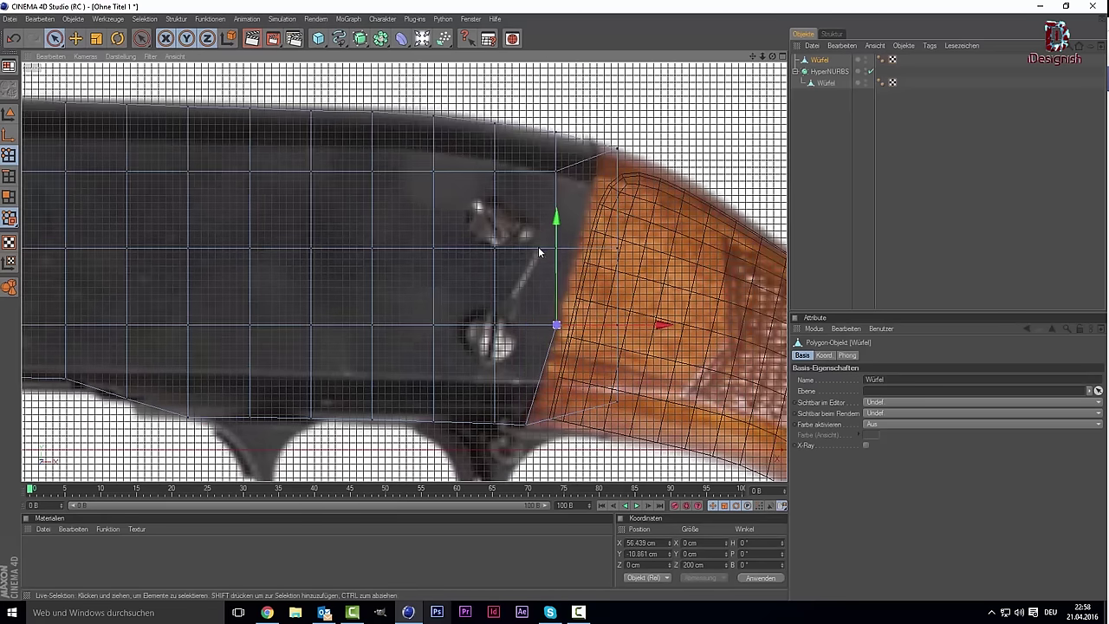
click(555, 249)
drag(663, 249, 682, 249)
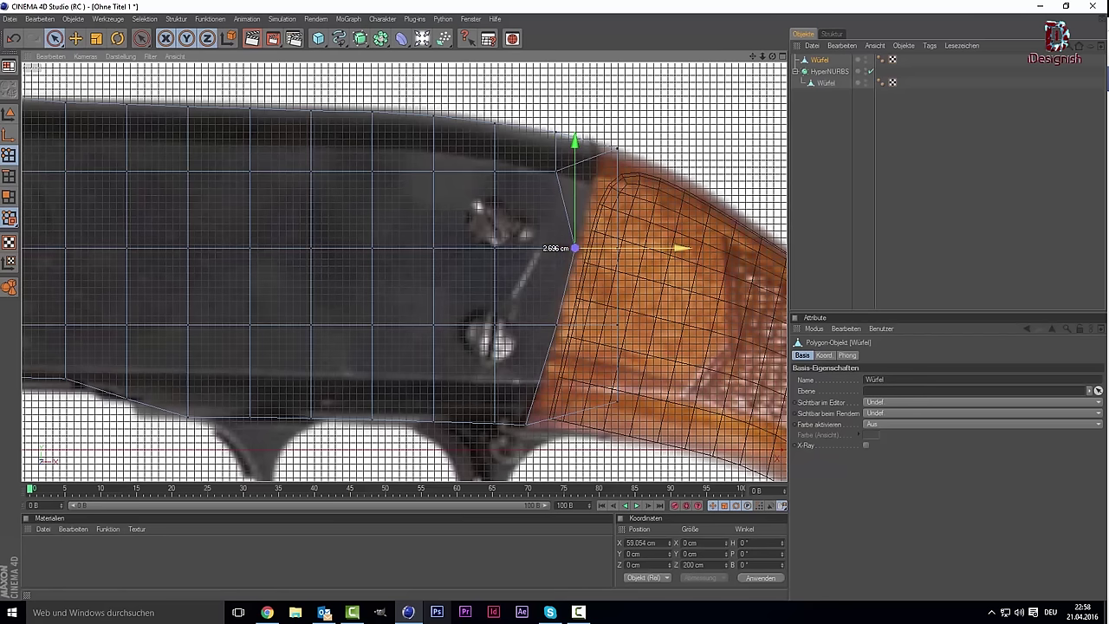
click(558, 173)
click(557, 172)
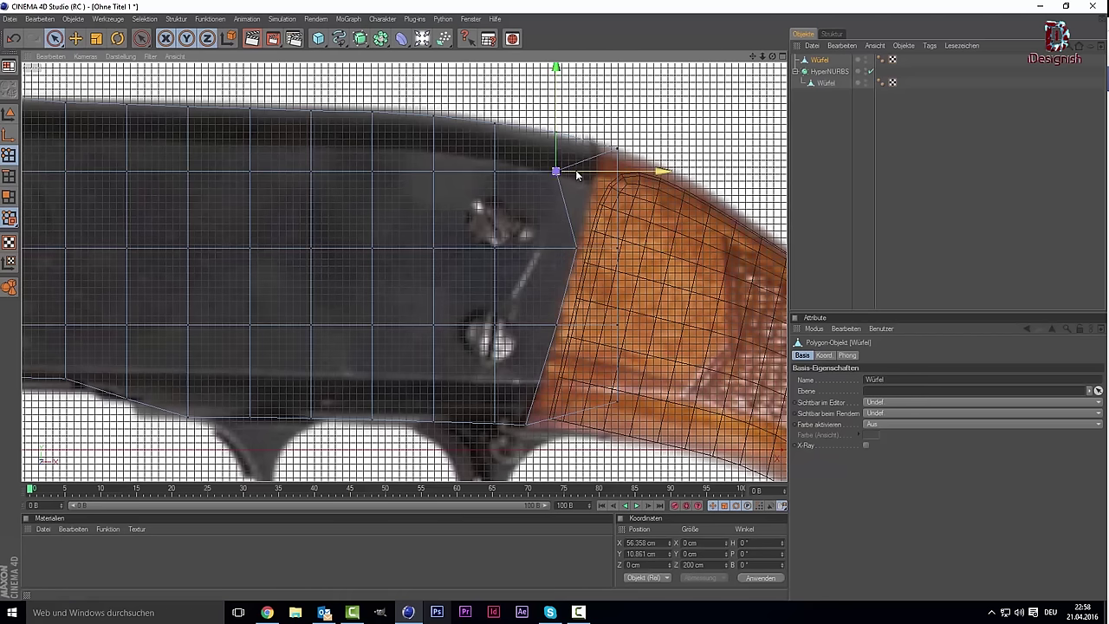
drag(661, 172, 716, 171)
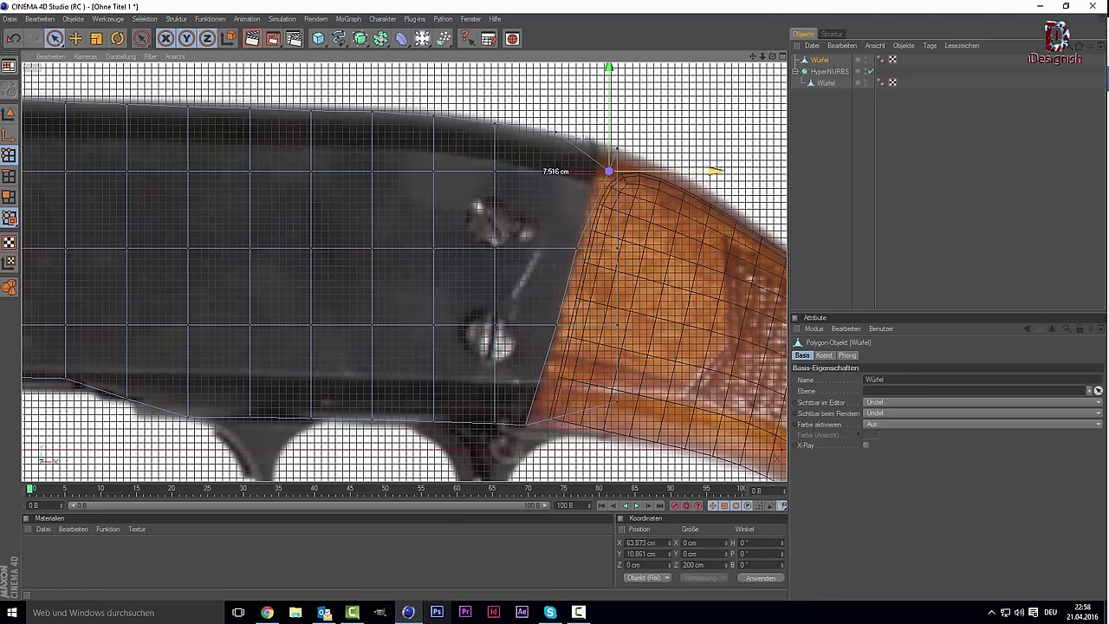
click(577, 250)
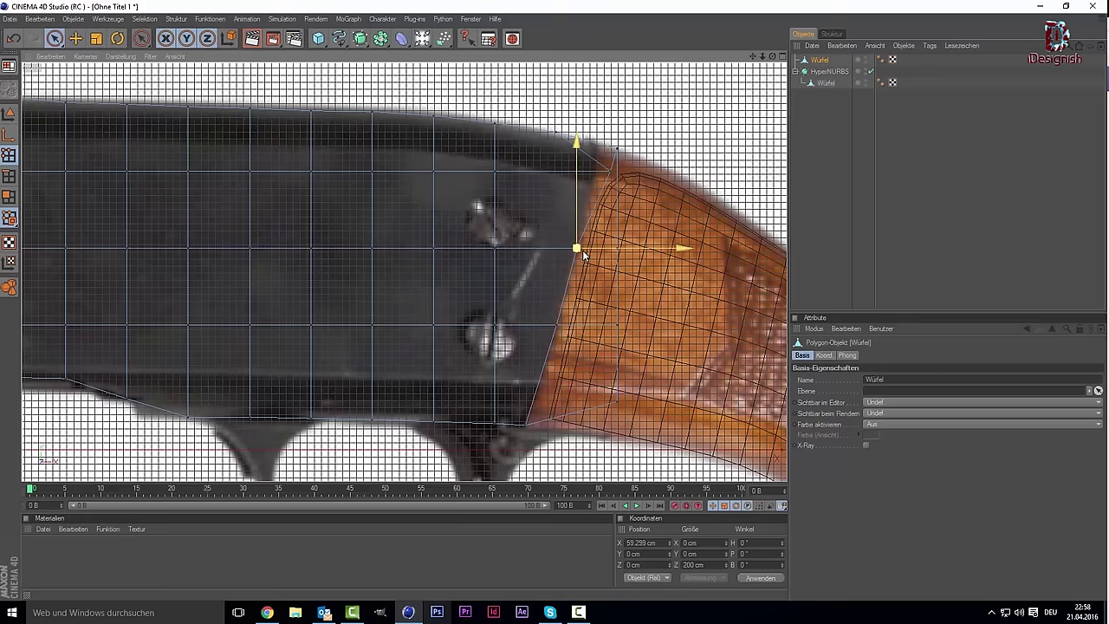
drag(683, 248, 691, 248)
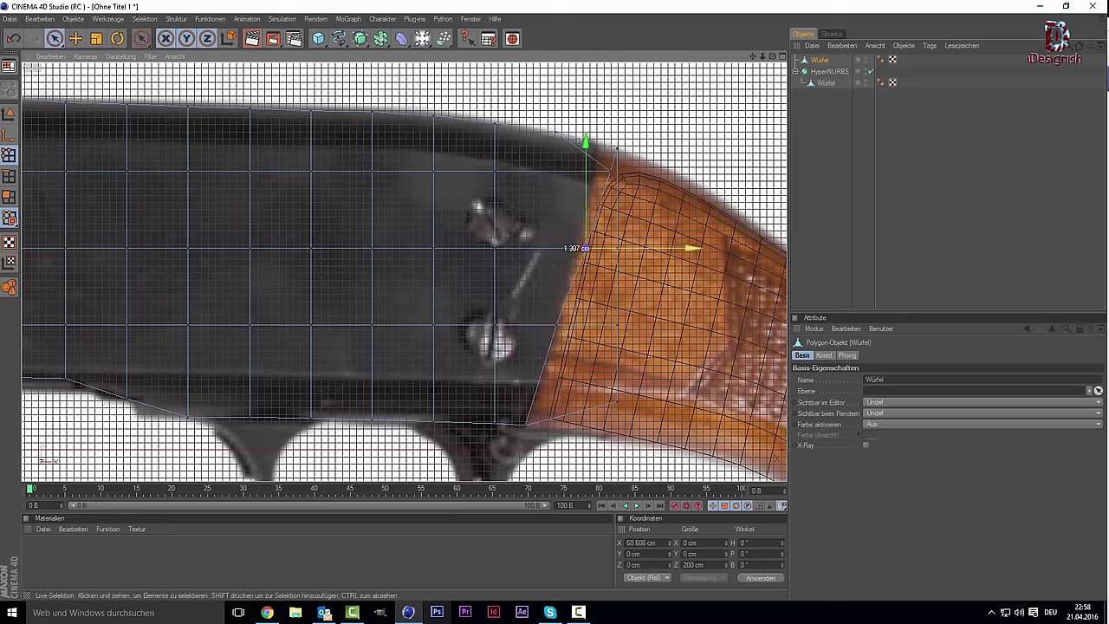
click(558, 324)
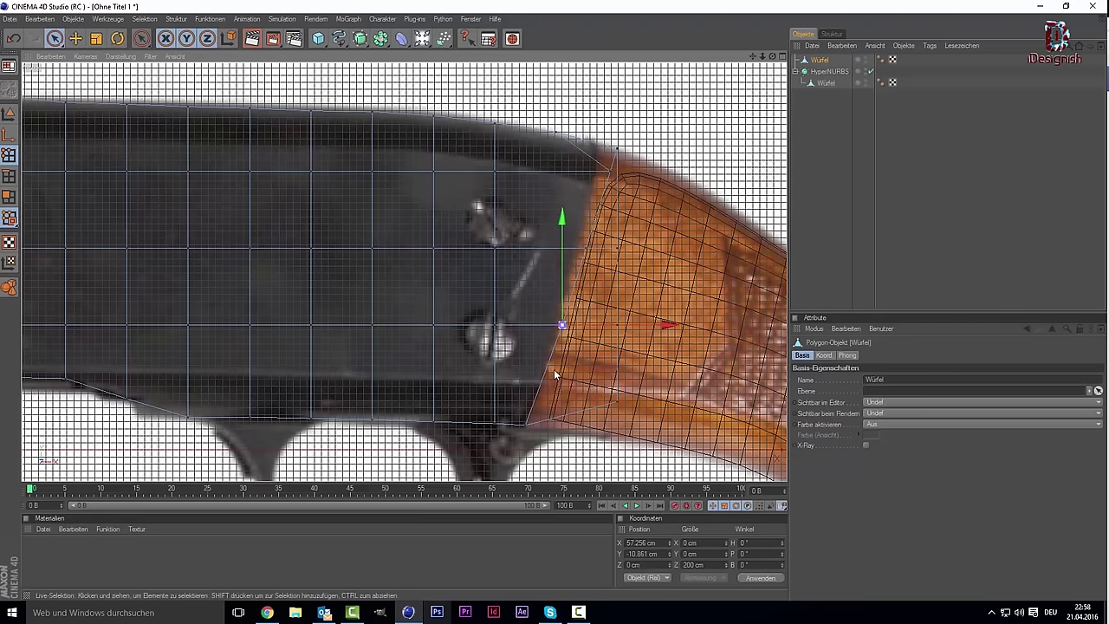
click(529, 425)
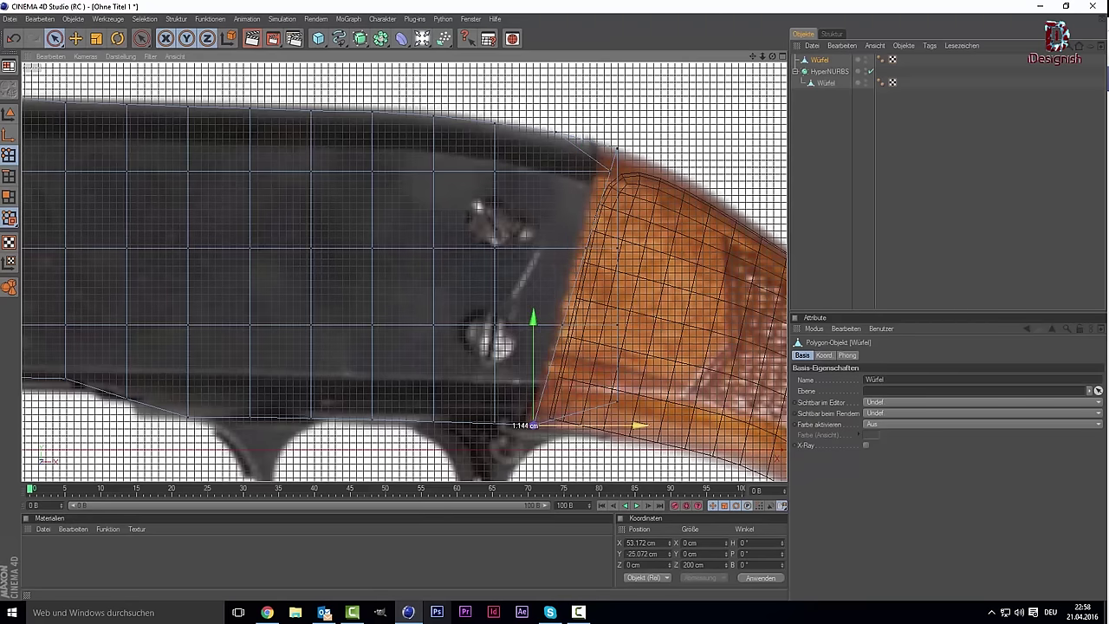
click(592, 465)
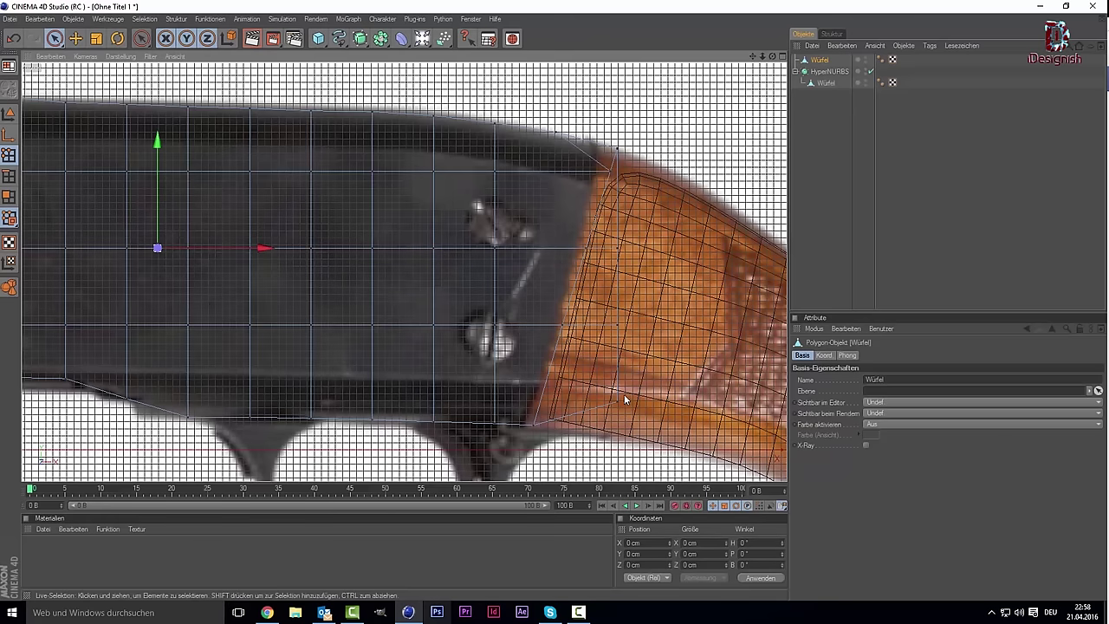
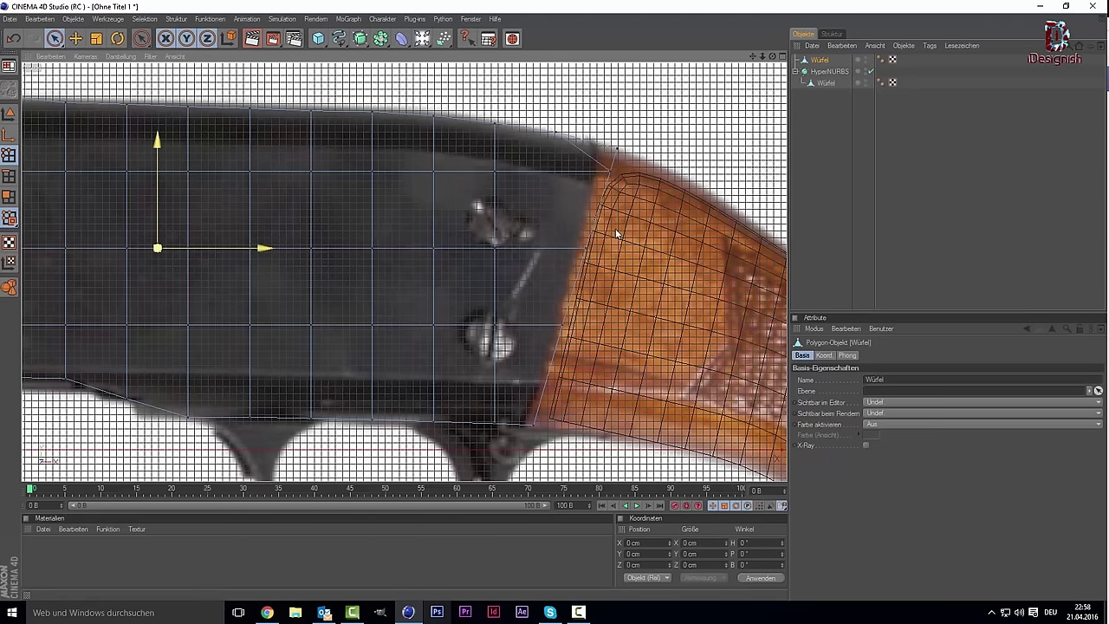
Maximise the front reference view and select the forend Würfel cube.
middle_click(538, 164)
middle_click(246, 163)
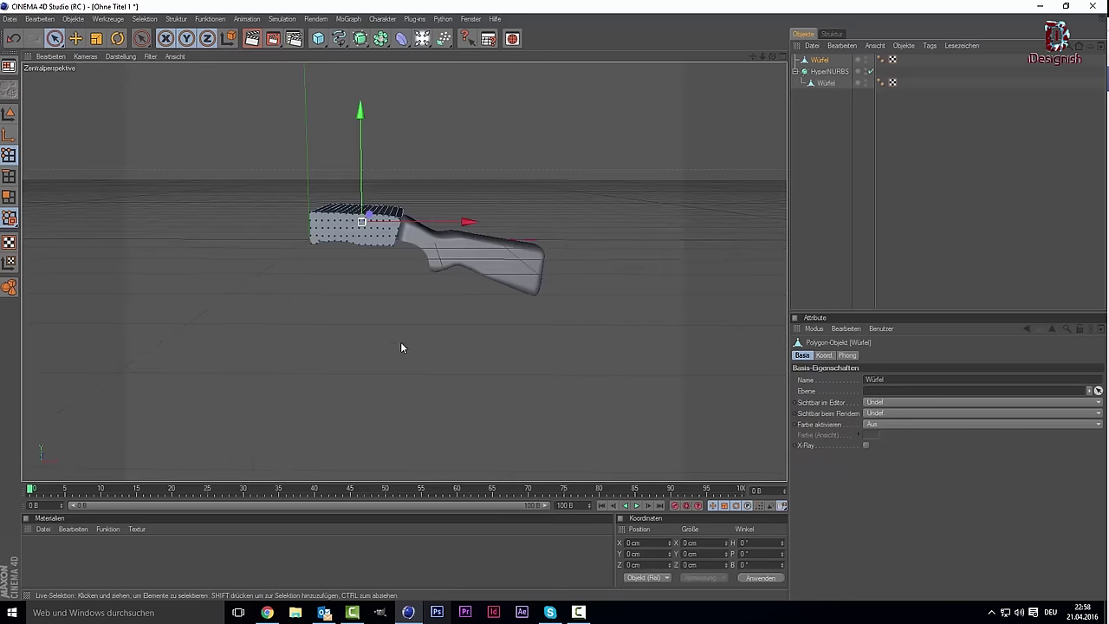
scroll(407, 343, up, 2)
click(818, 218)
scroll(345, 232, up, 4)
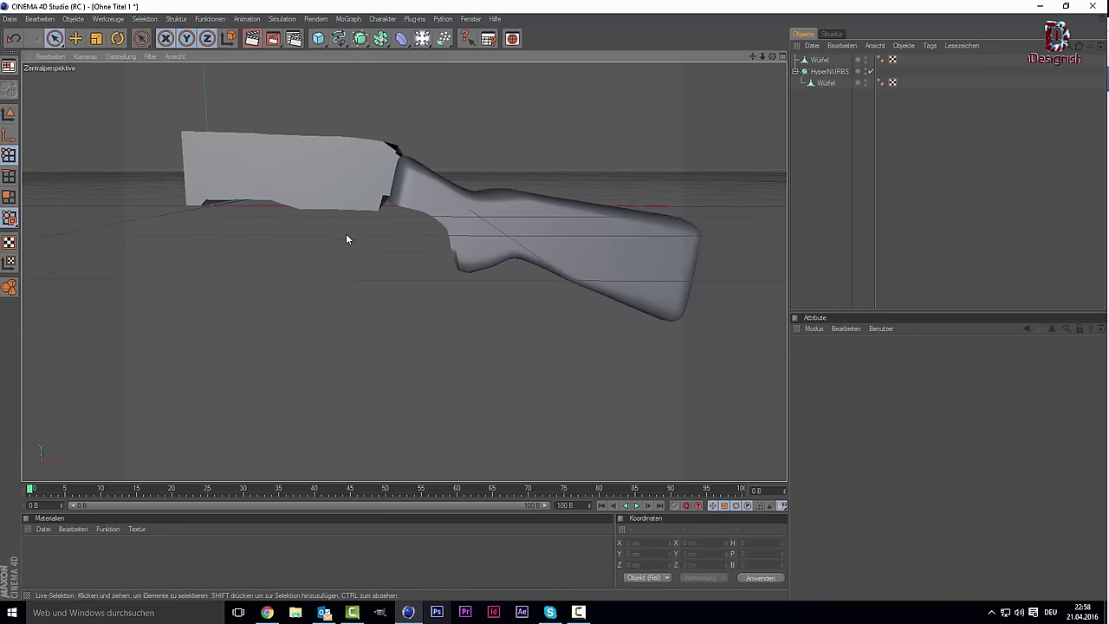
scroll(341, 234, up, 2)
scroll(341, 234, up, 2)
scroll(346, 134, down, 3)
scroll(374, 119, down, 1)
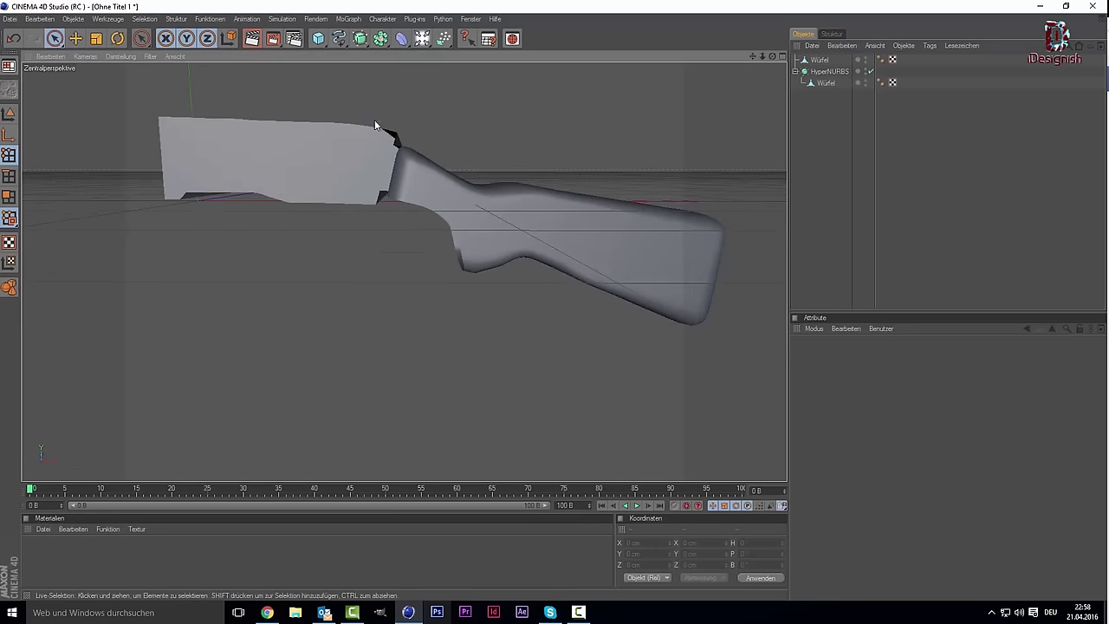
middle_click(377, 139)
middle_click(511, 346)
scroll(598, 311, down, 2)
scroll(598, 311, up, 2)
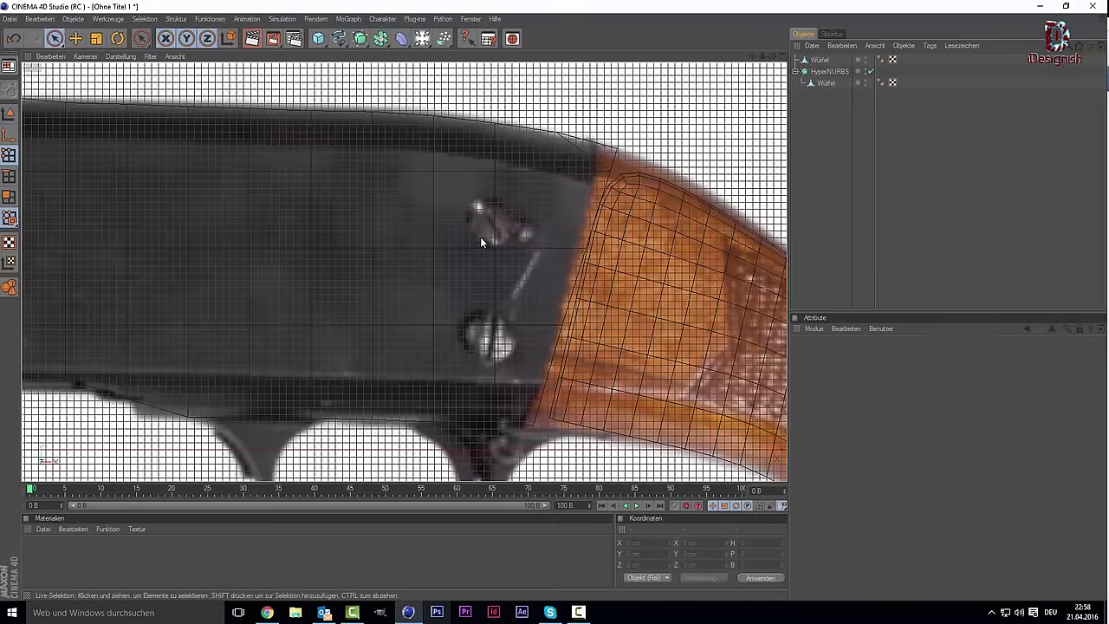
click(823, 83)
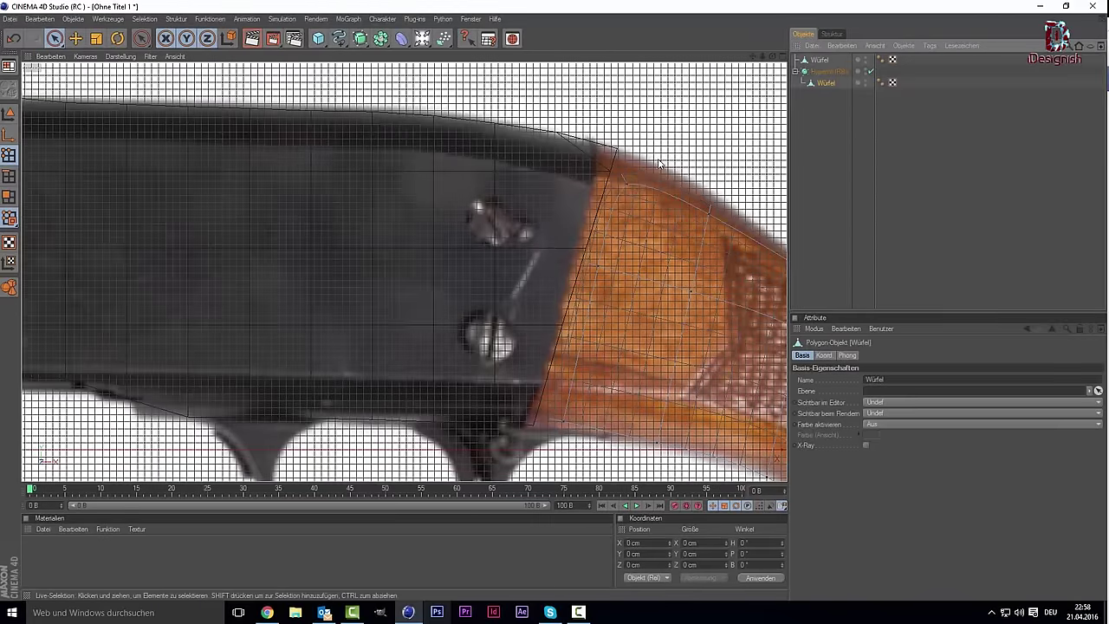
click(823, 60)
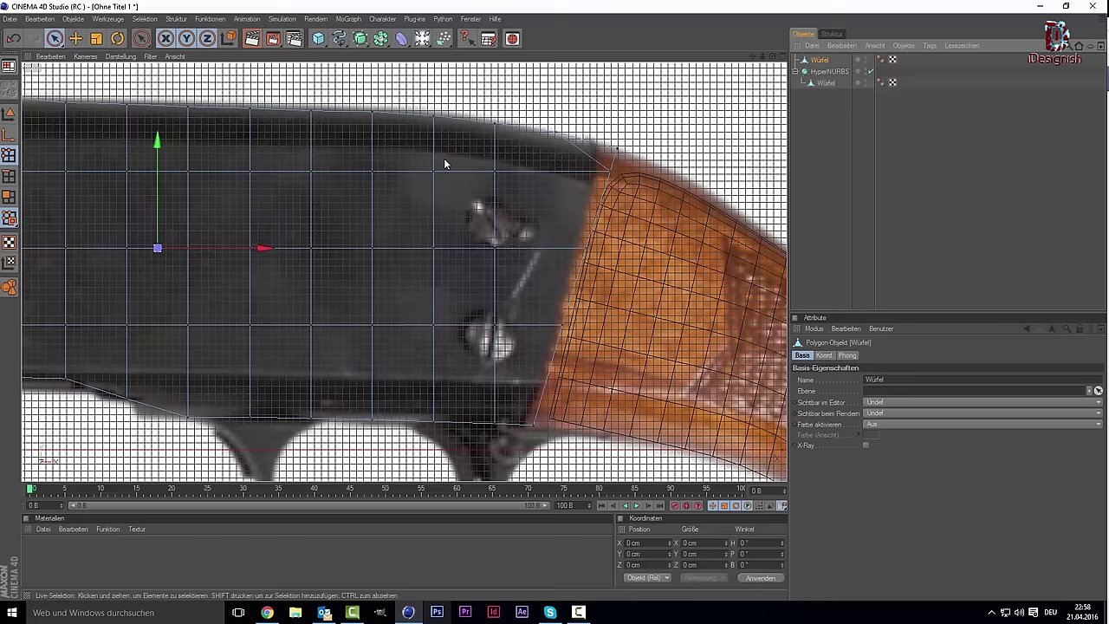
Raise the forend's upper rear corner point to the reference edge, undoing the second point move.
scroll(515, 155, up, 2)
click(631, 157)
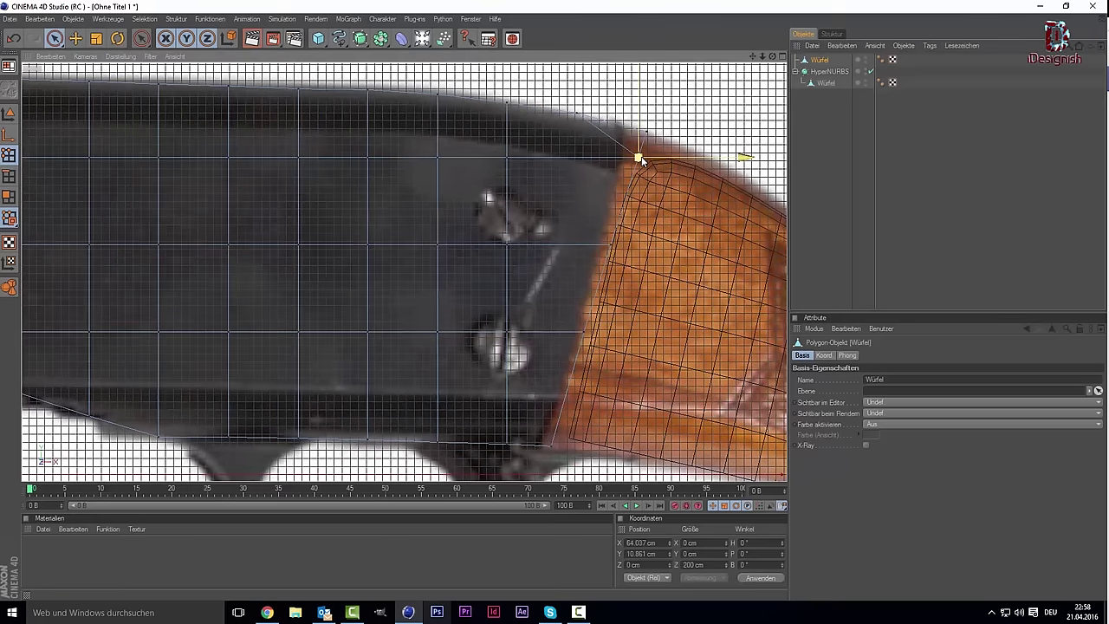
drag(630, 157, 631, 153)
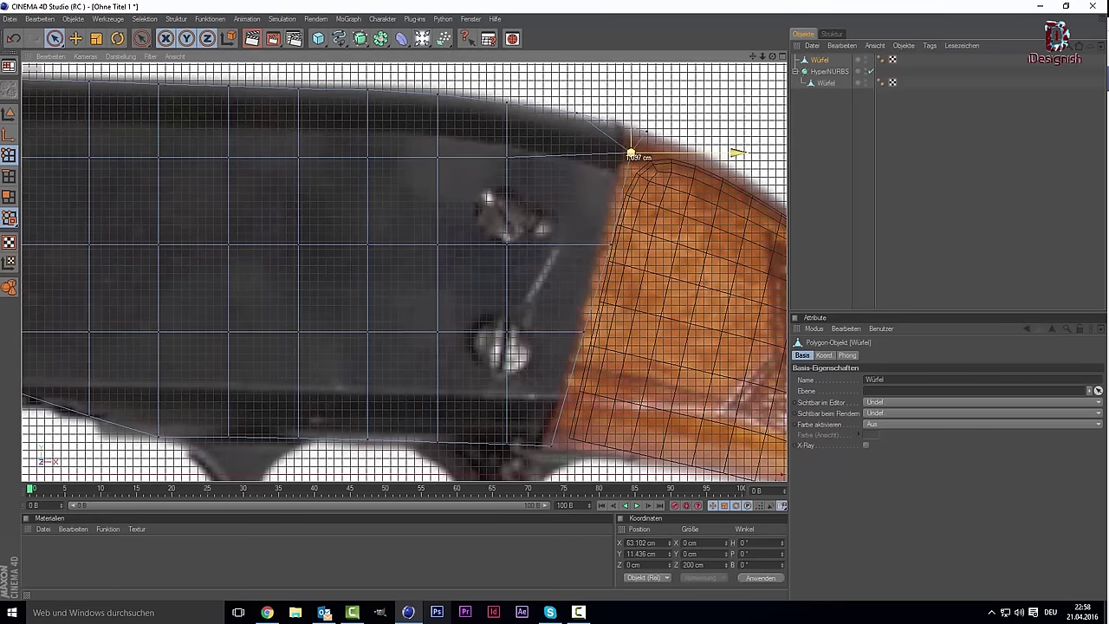
click(654, 151)
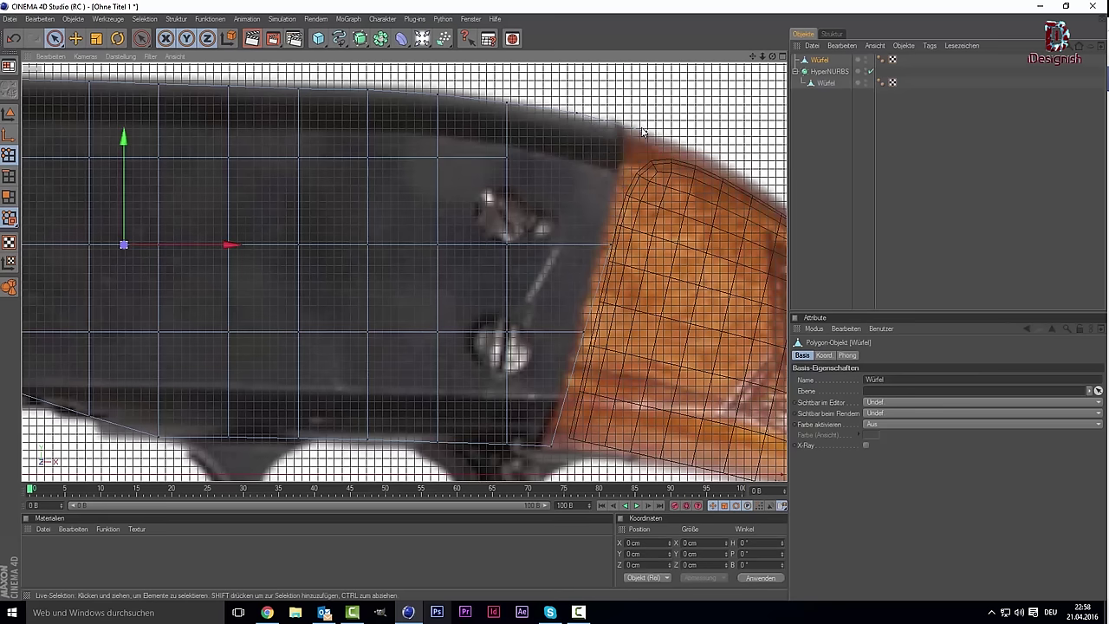
click(645, 134)
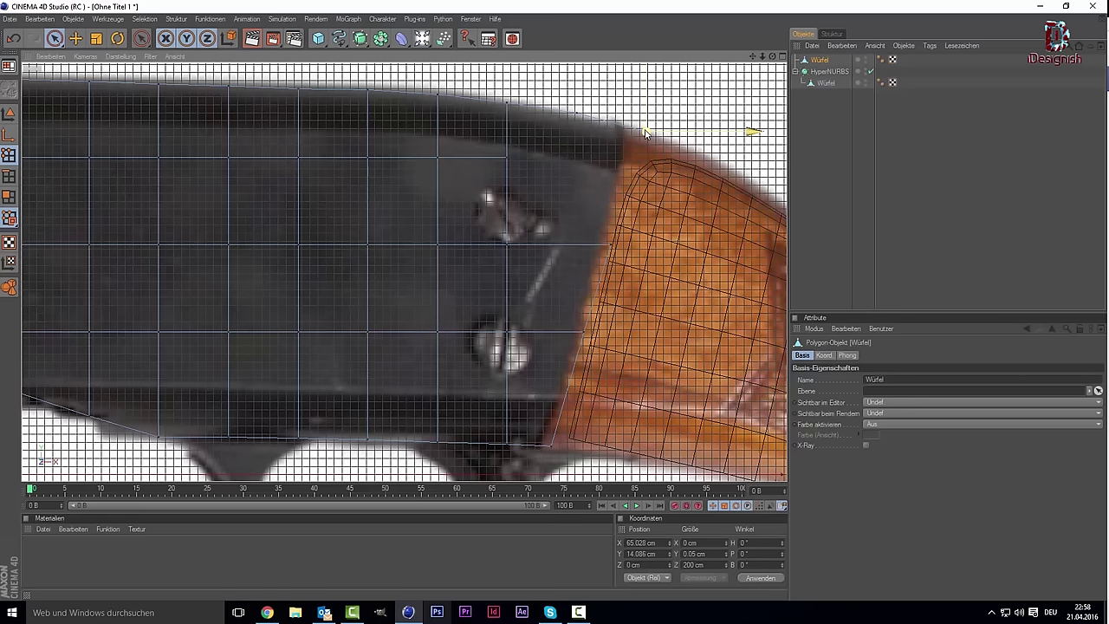
drag(655, 135, 637, 134)
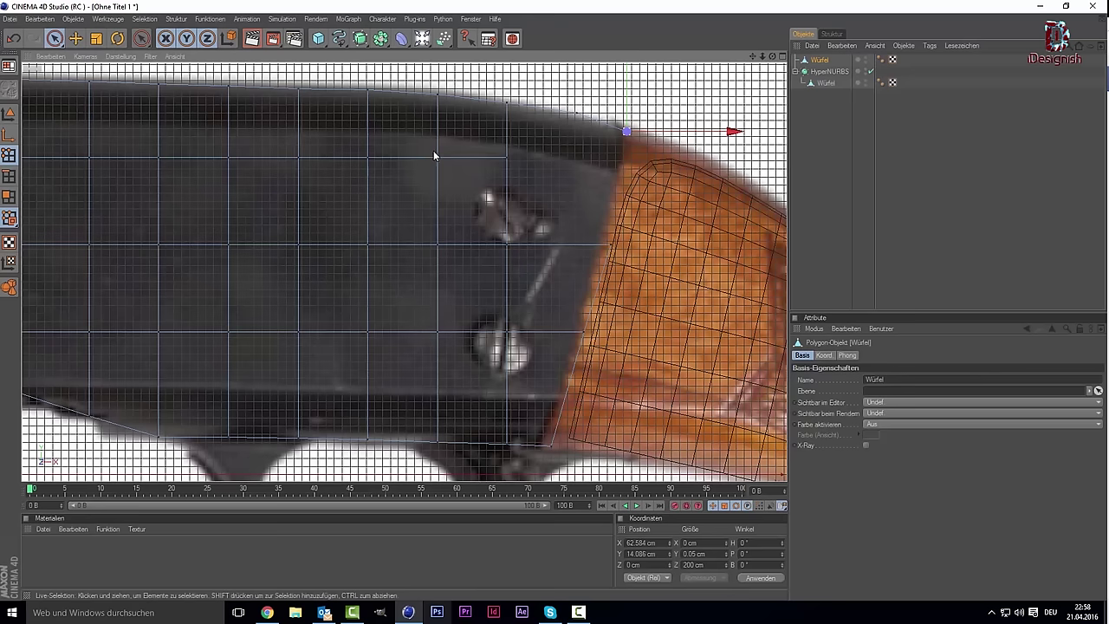
key(ctrl+z)
key(ctrl+z)
Cap the two open holes at the forend's rear with Polygonloch schließen.
middle_click(465, 150)
middle_click(337, 151)
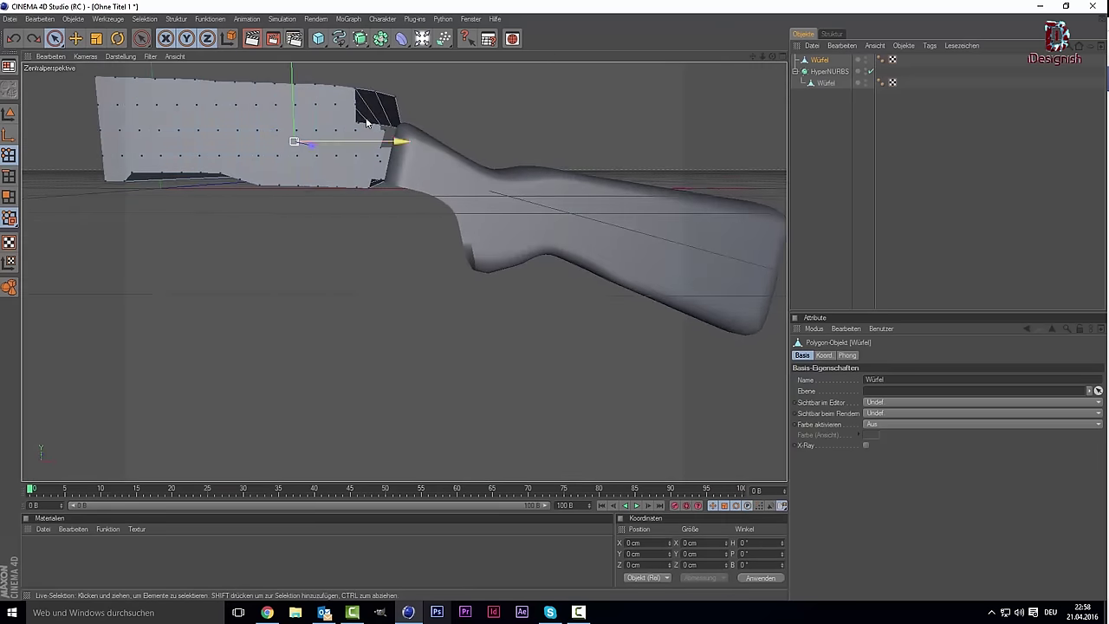
right_click(255, 198)
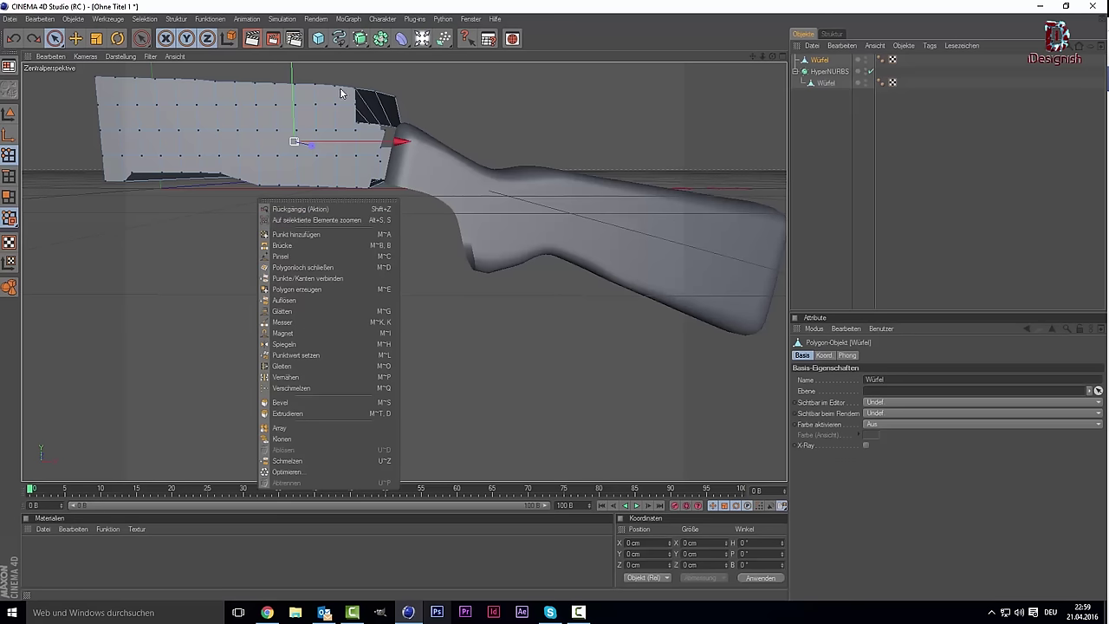
click(303, 267)
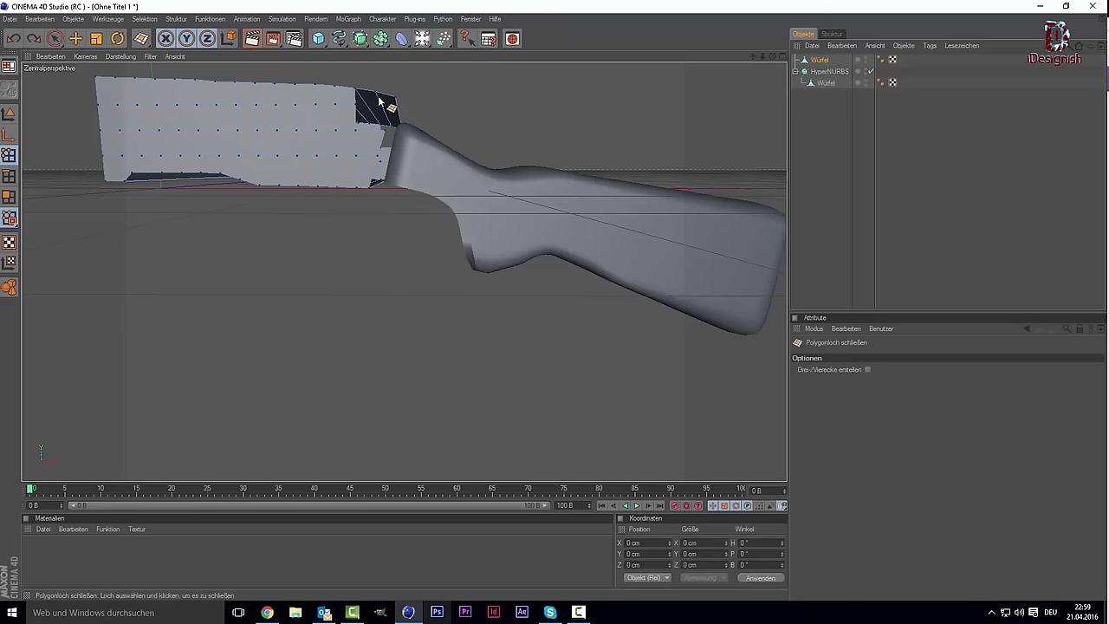
click(382, 105)
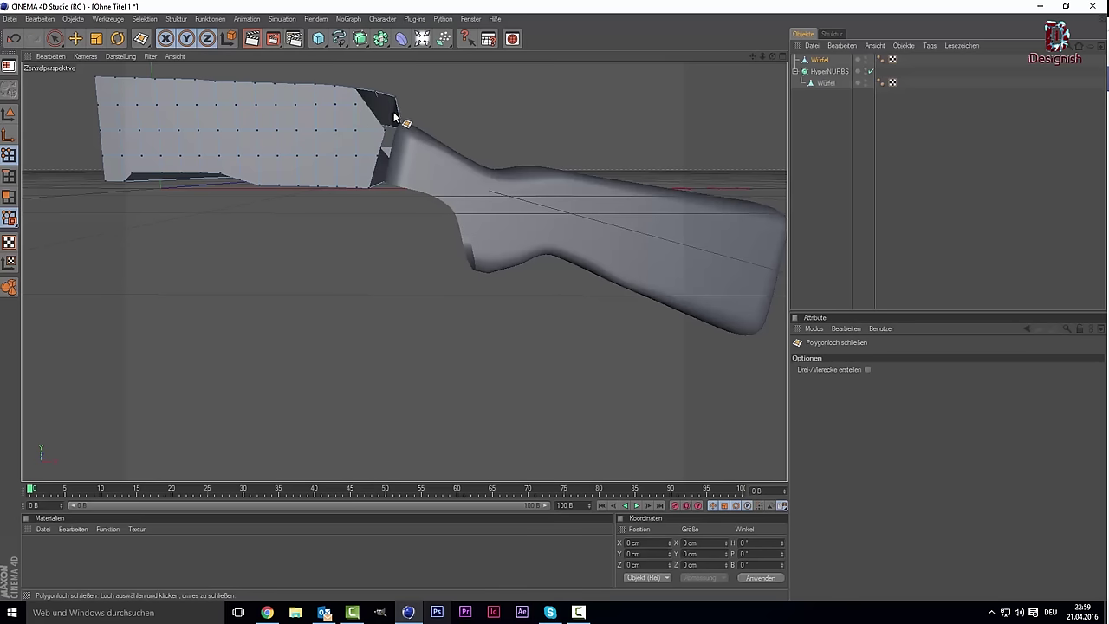
click(389, 113)
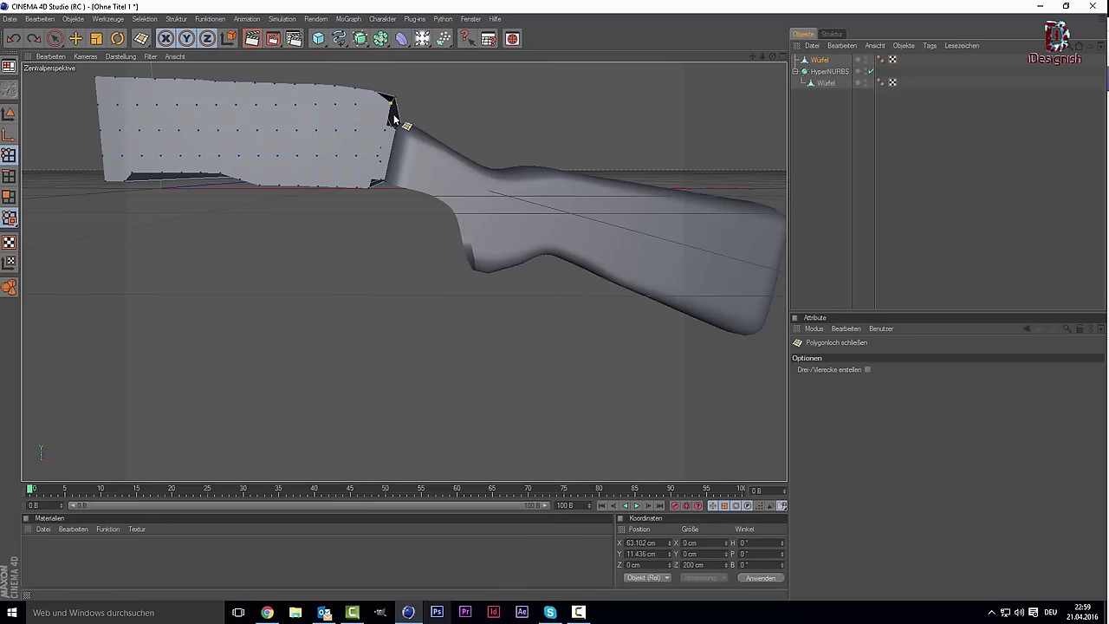
Fill the remaining hole at the forend's front edge and render a preview to check.
middle_click(413, 180)
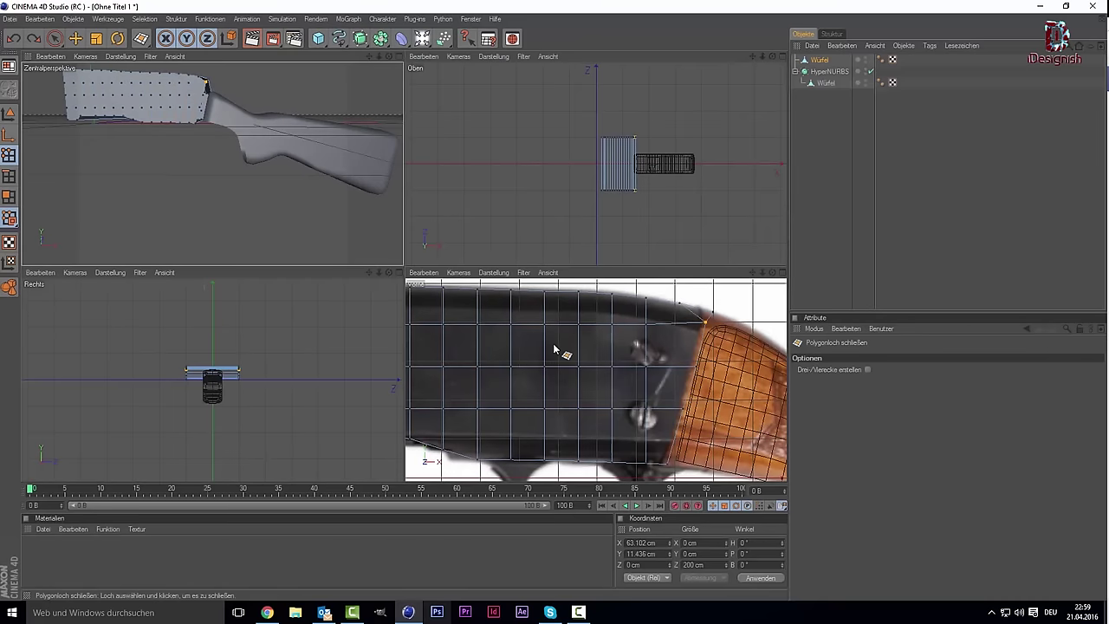
middle_click(338, 193)
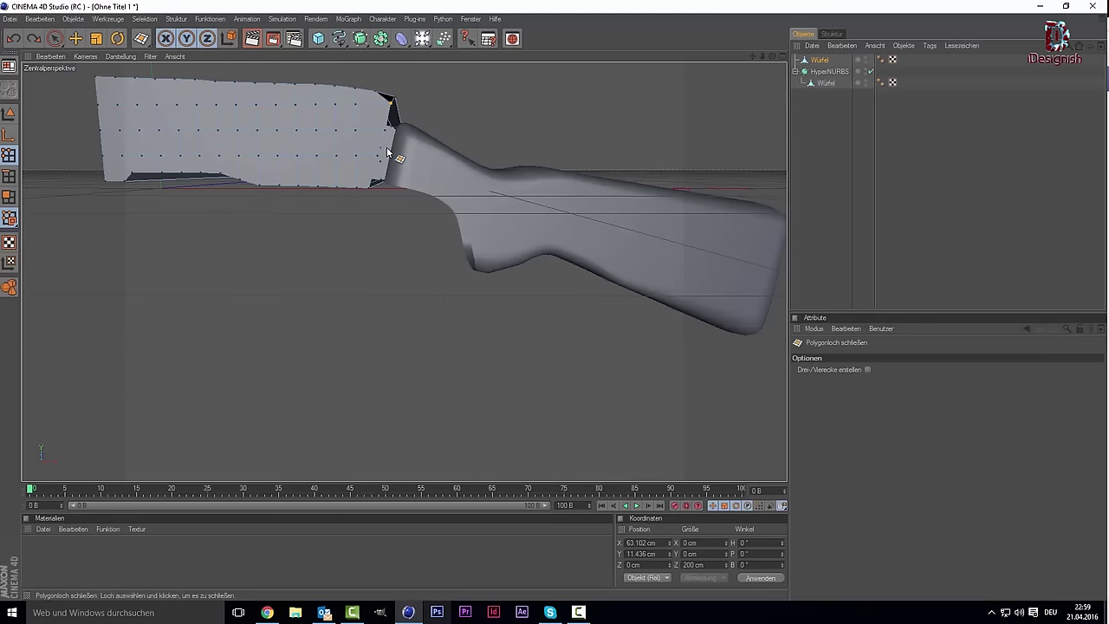
click(387, 154)
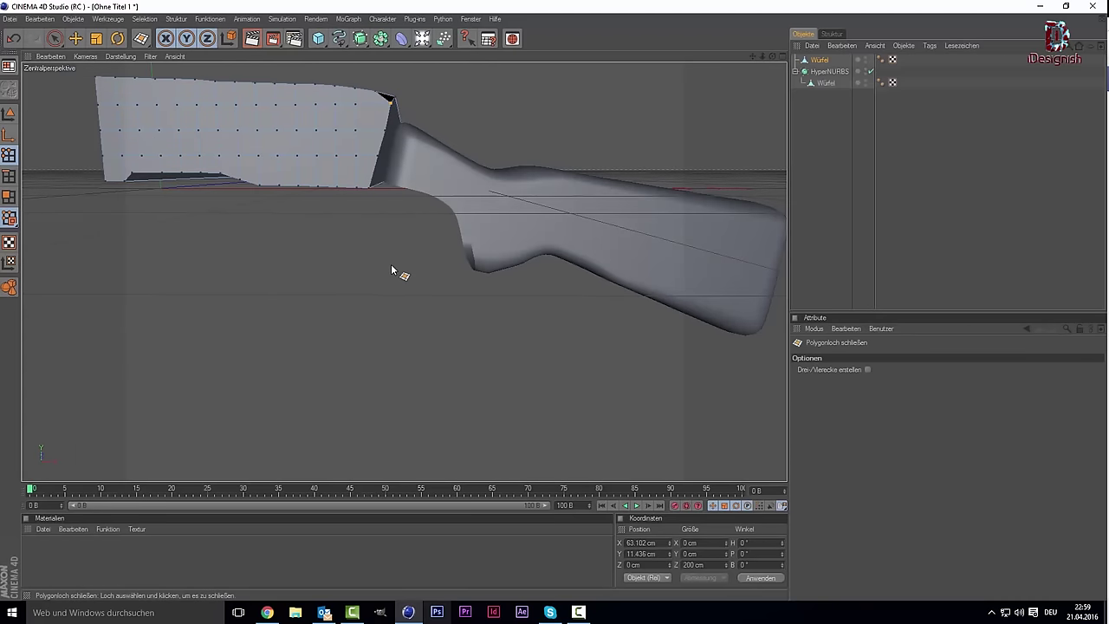
drag(752, 57, 752, 57)
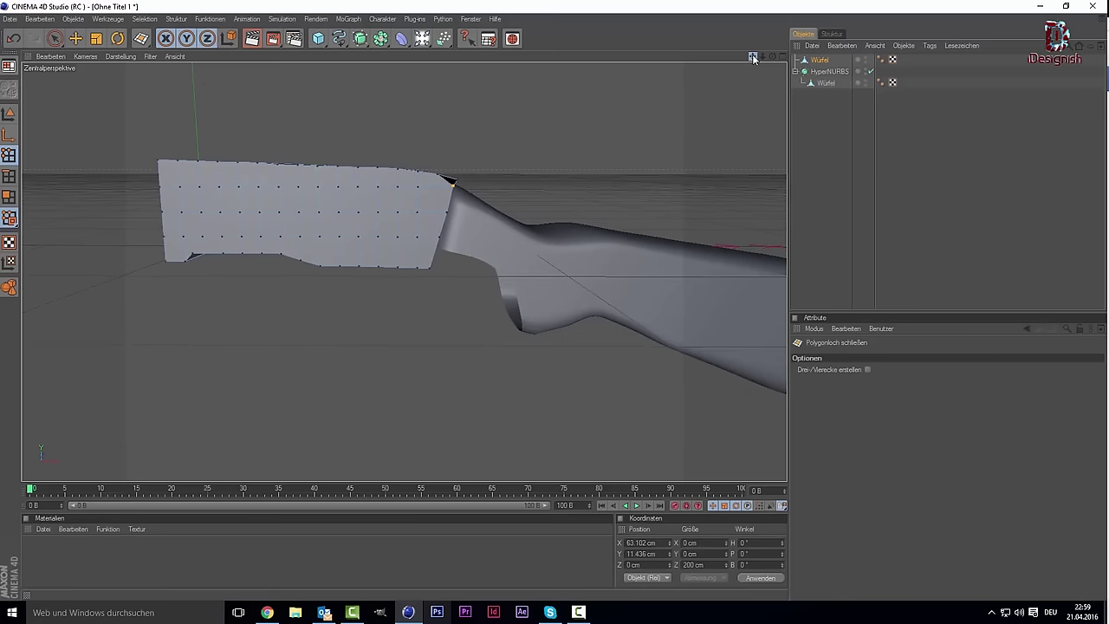
click(251, 39)
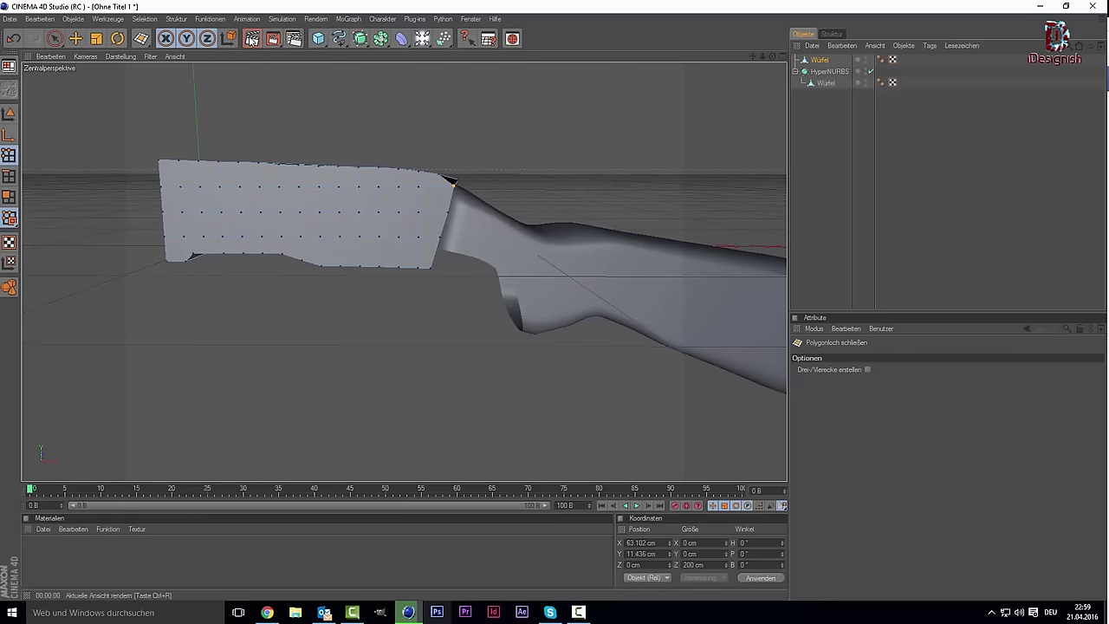
click(797, 208)
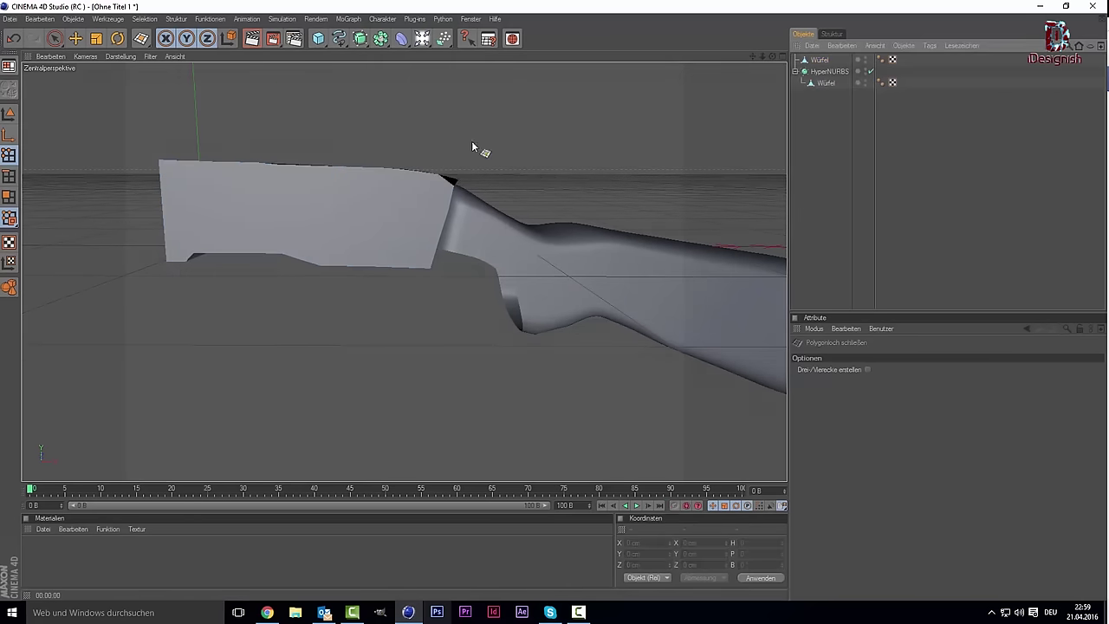
Add a HyperNURBS and place the forend Würfel inside it.
click(359, 39)
click(381, 55)
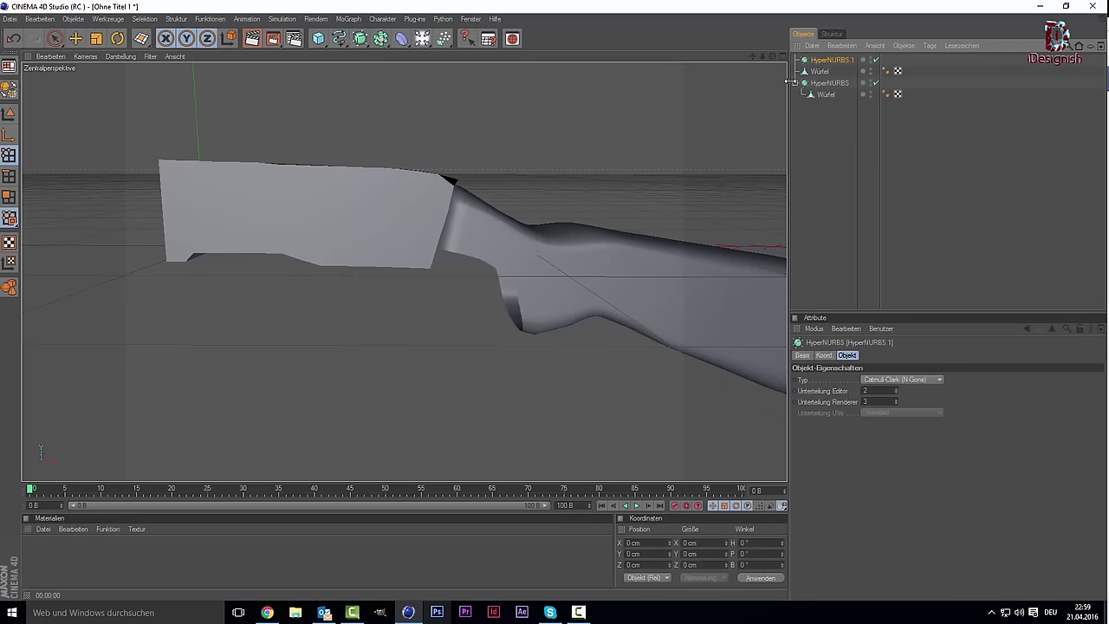
drag(820, 74, 822, 62)
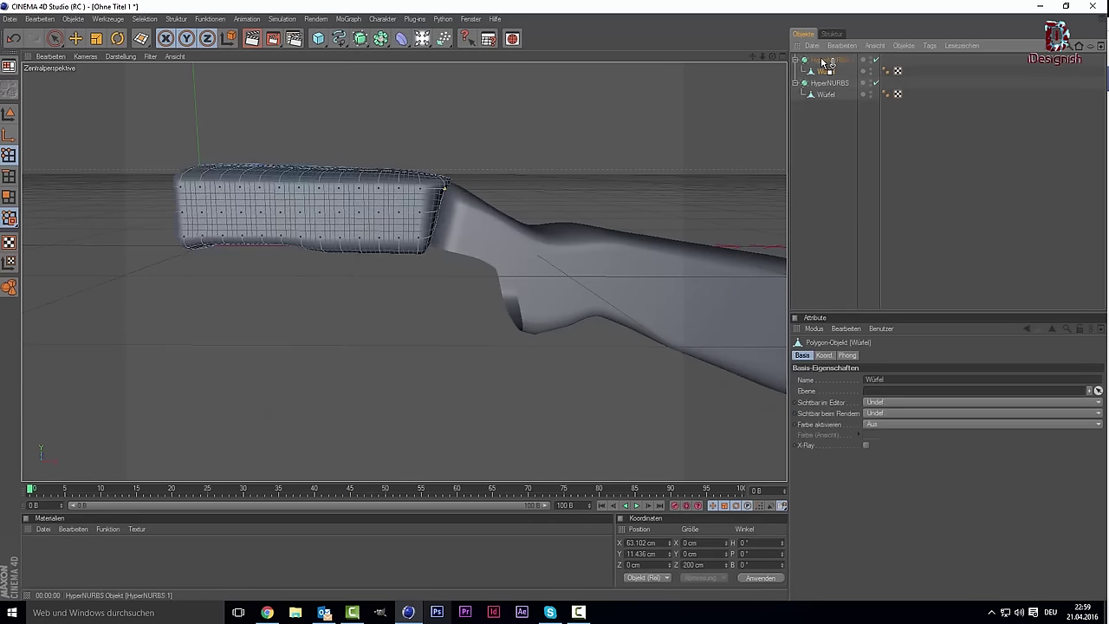
click(838, 167)
Orbit and pan to view the smoothed forend, then select HyperNURBS.1.
alt+right_drag(382, 224, 191, 161)
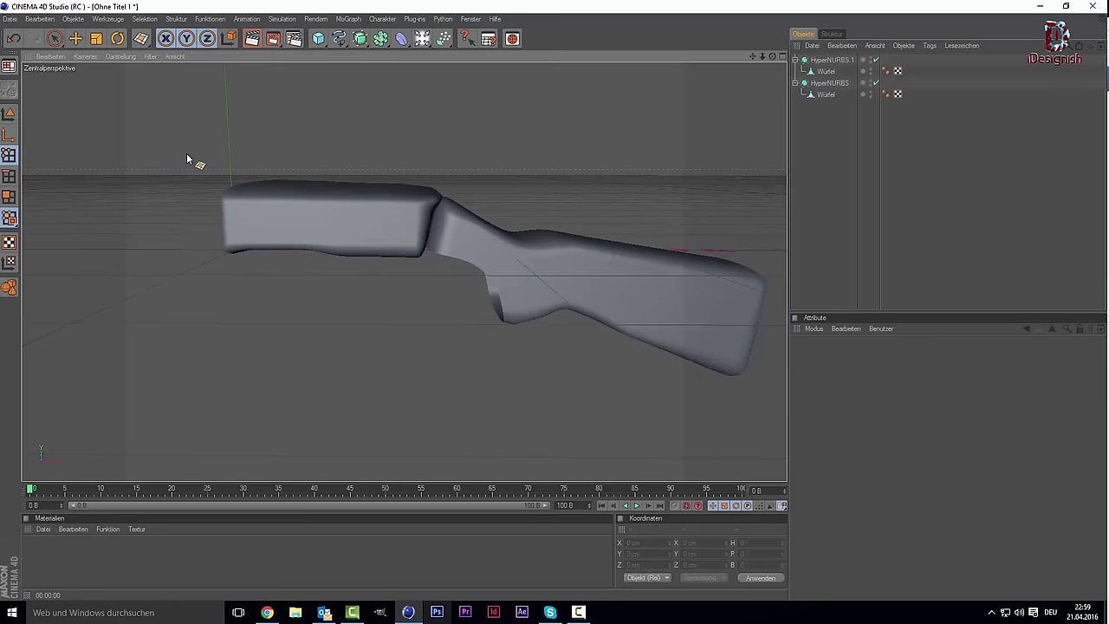
click(53, 38)
scroll(373, 281, up, 2)
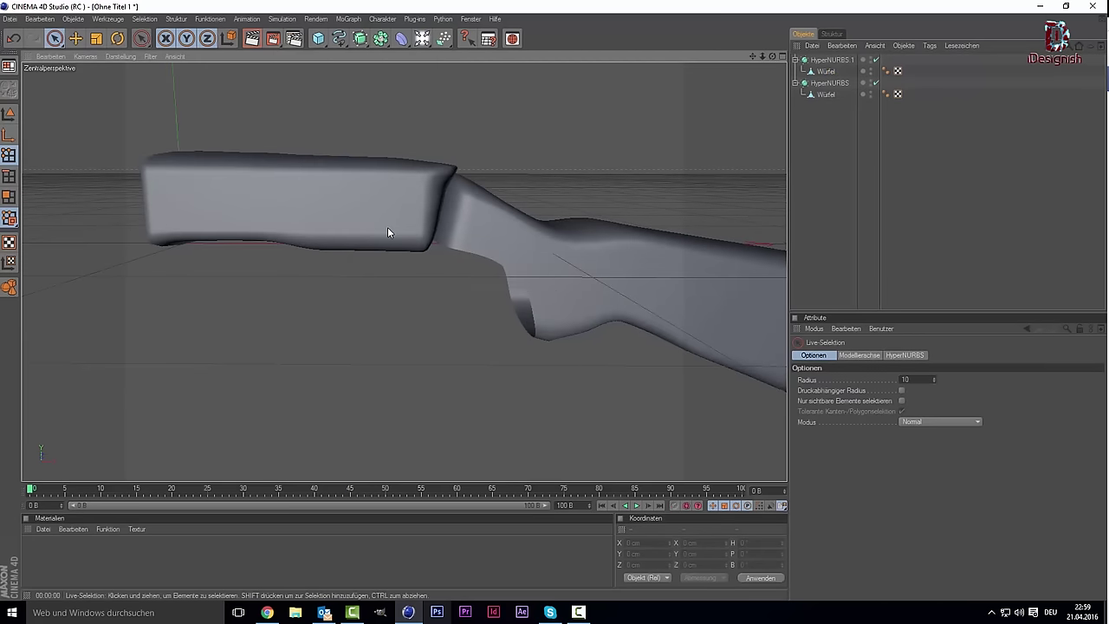
scroll(388, 229, down, 2)
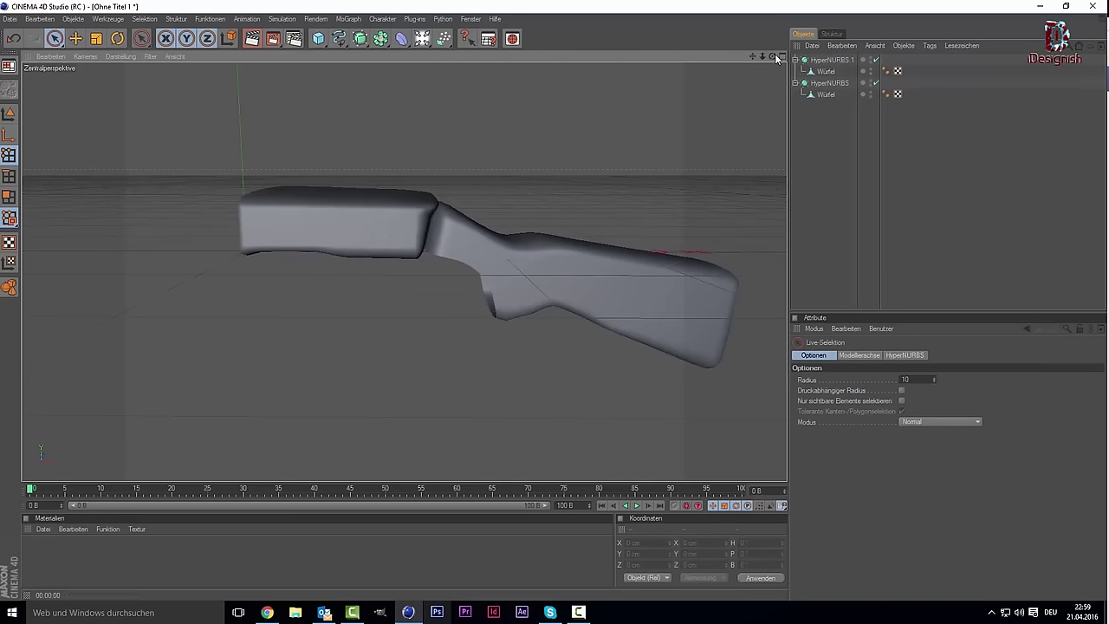
drag(772, 56, 652, 68)
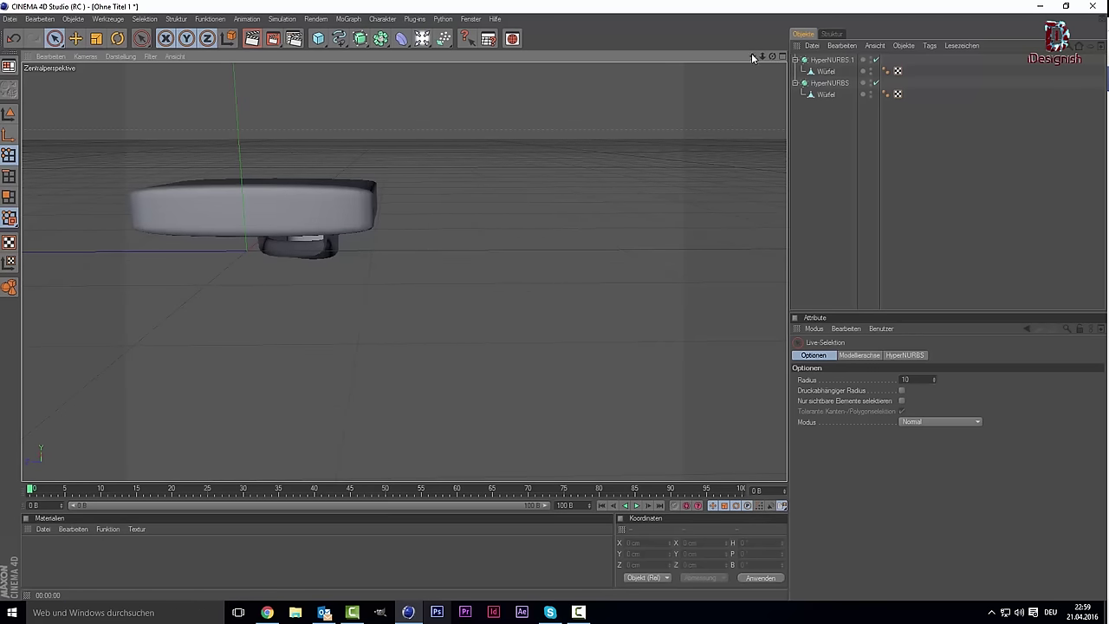
drag(751, 53, 767, 54)
click(822, 60)
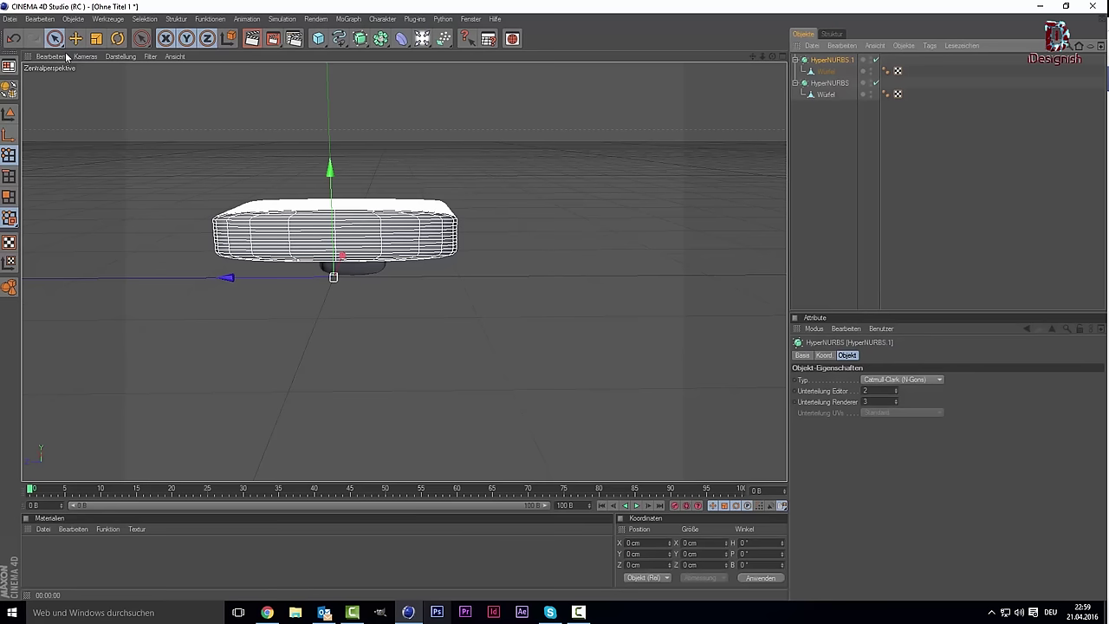
Flatten the block to 57.5 cm along Z and move it against the stock.
click(92, 43)
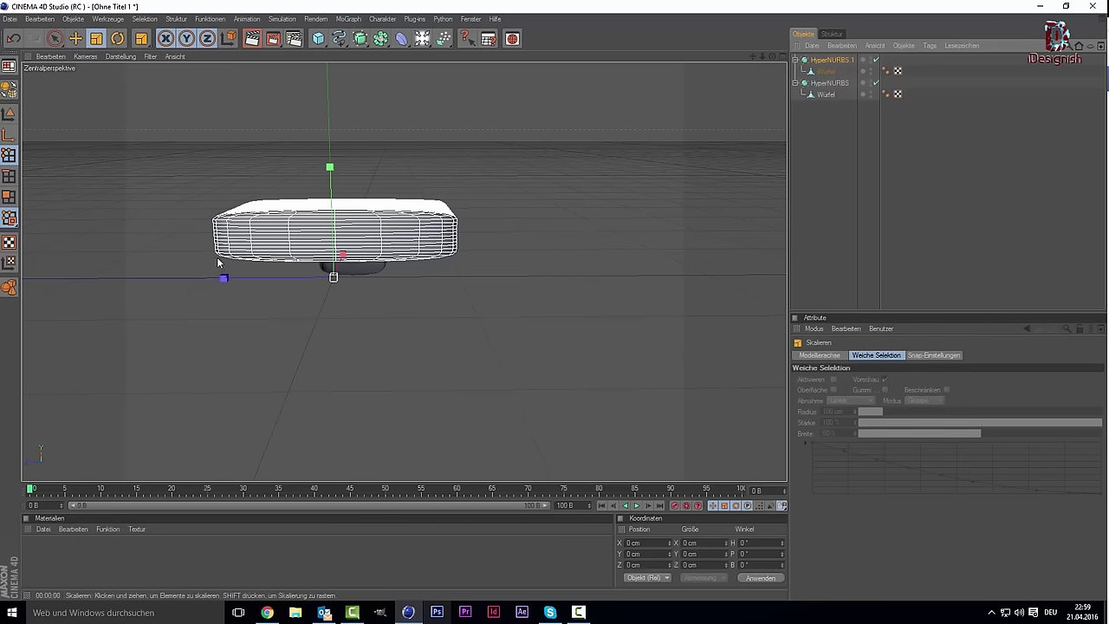
key(Return)
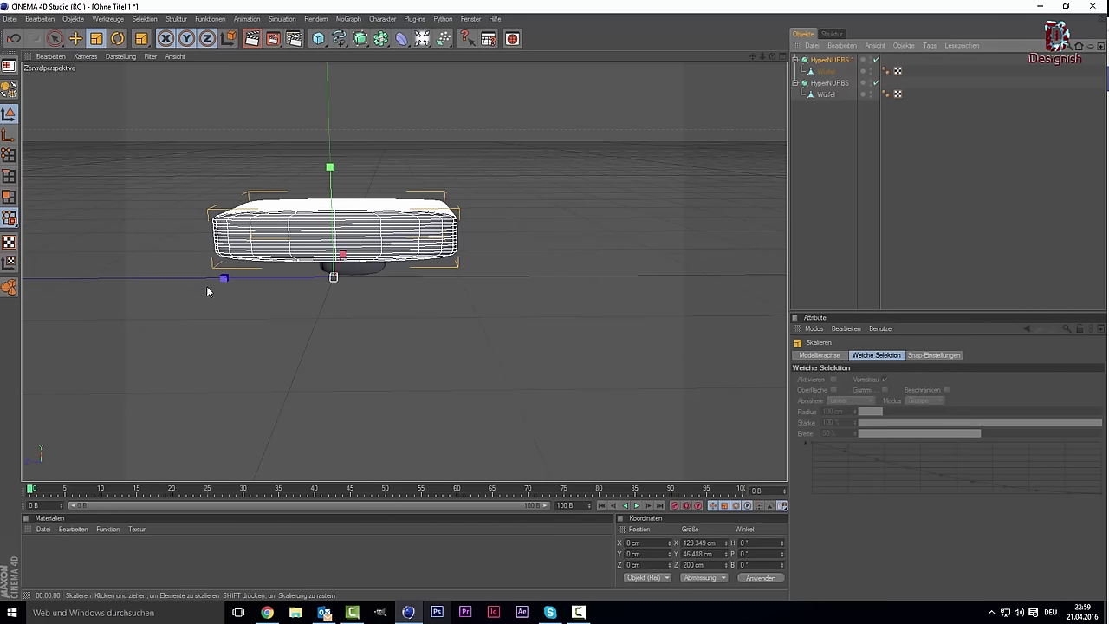
drag(223, 283, 224, 278)
drag(773, 56, 736, 86)
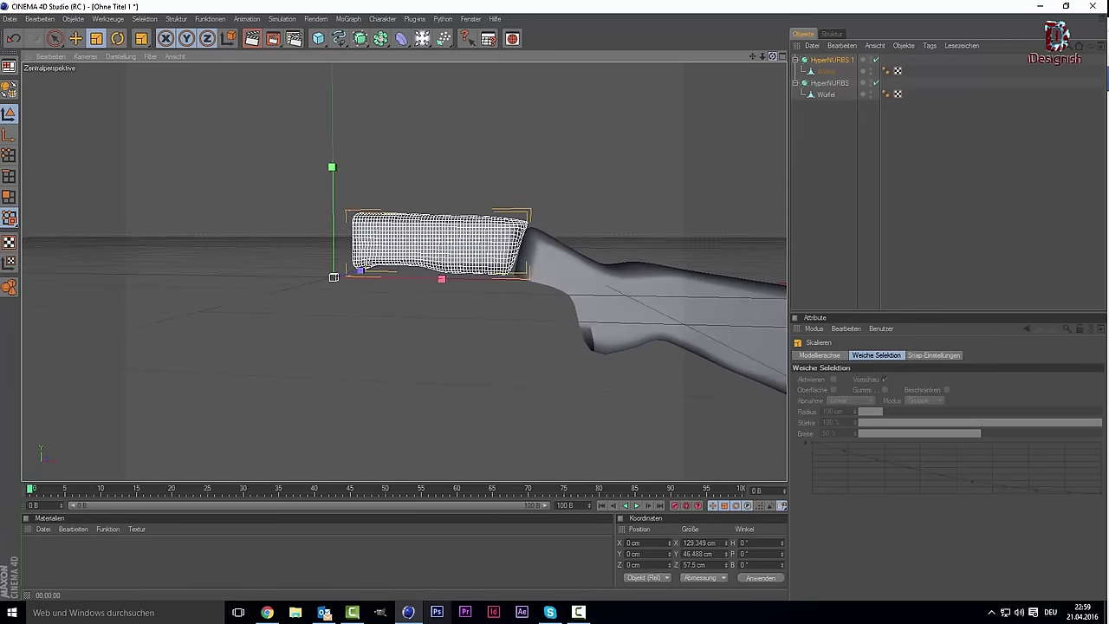
key(space)
drag(434, 279, 450, 281)
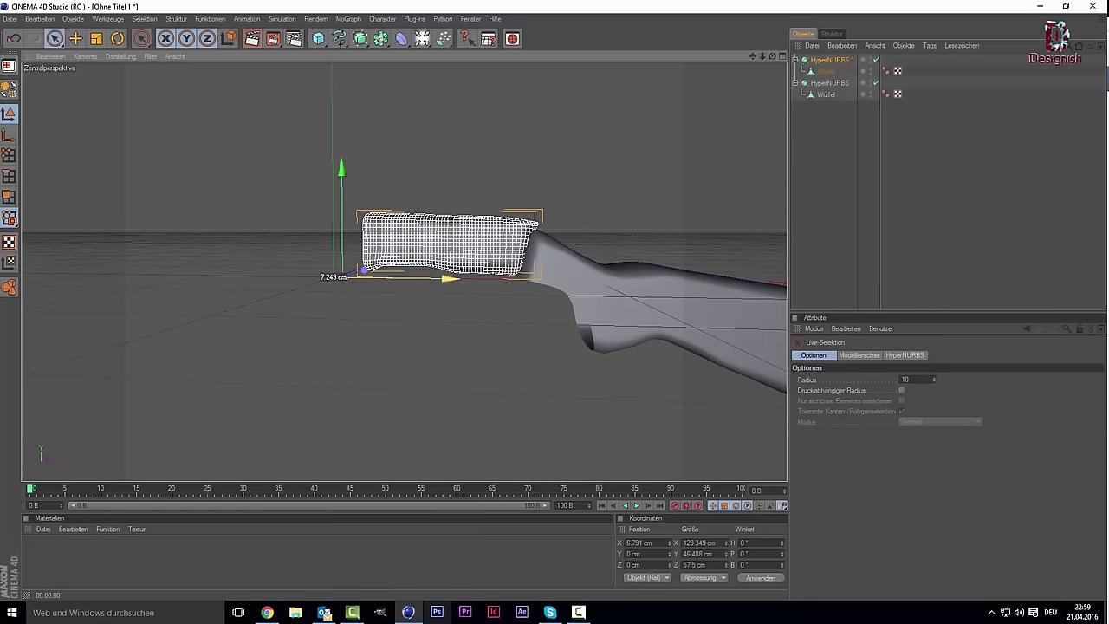
drag(343, 171, 343, 177)
click(942, 246)
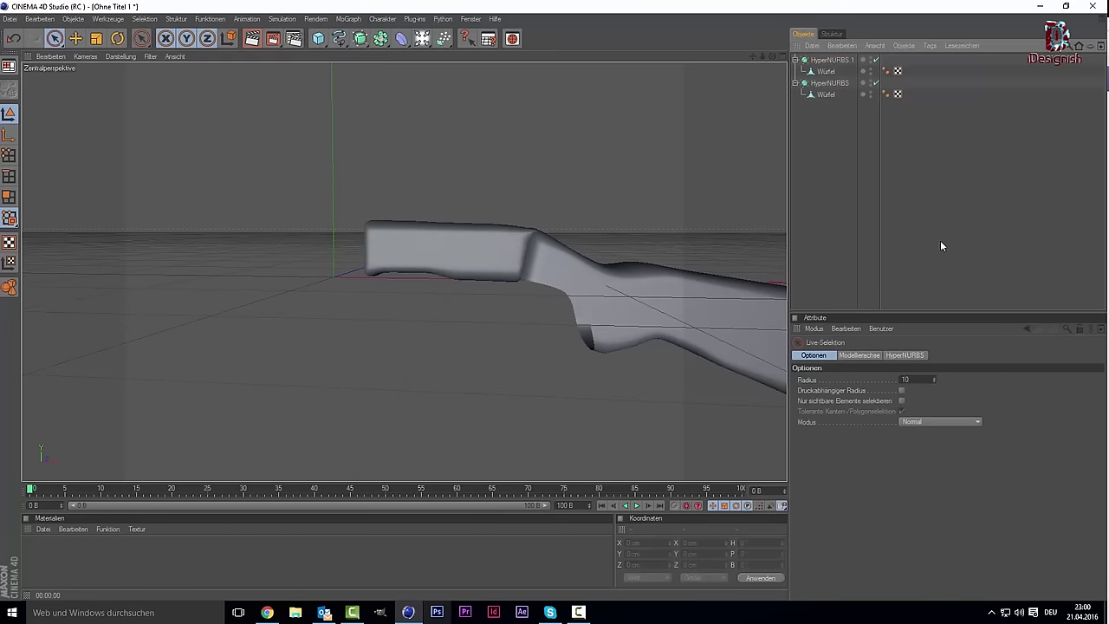
mouse_move(753, 57)
mouse_down()
mouse_move(705, 56)
mouse_move(744, 70)
mouse_up()
Rescale HyperNURBS.1 along Z to about 76.6 cm and review the result.
key(t)
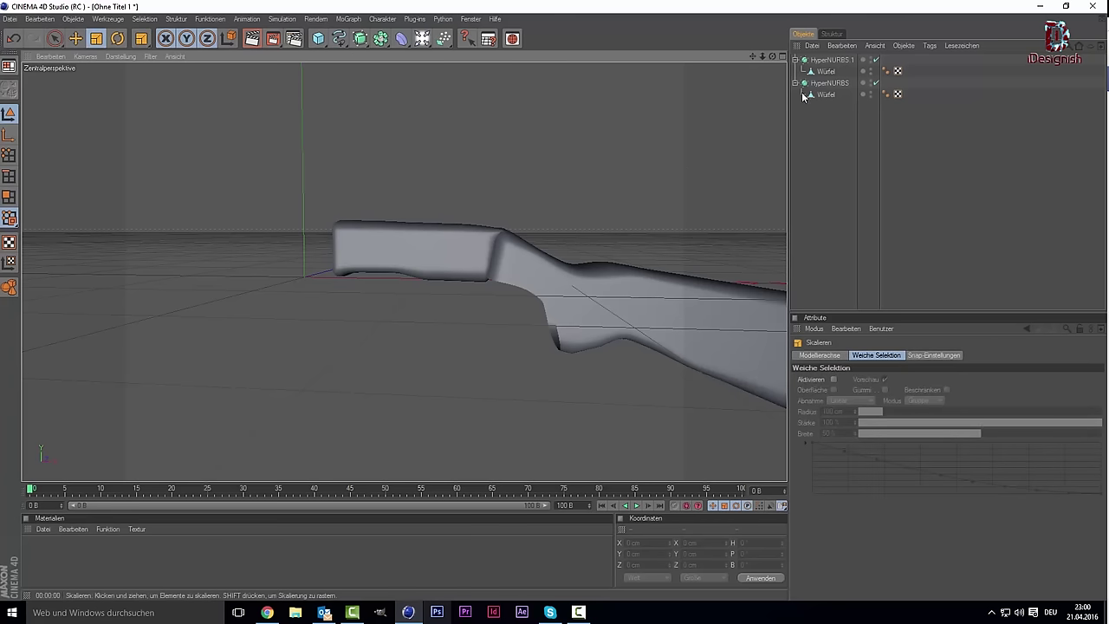
click(827, 60)
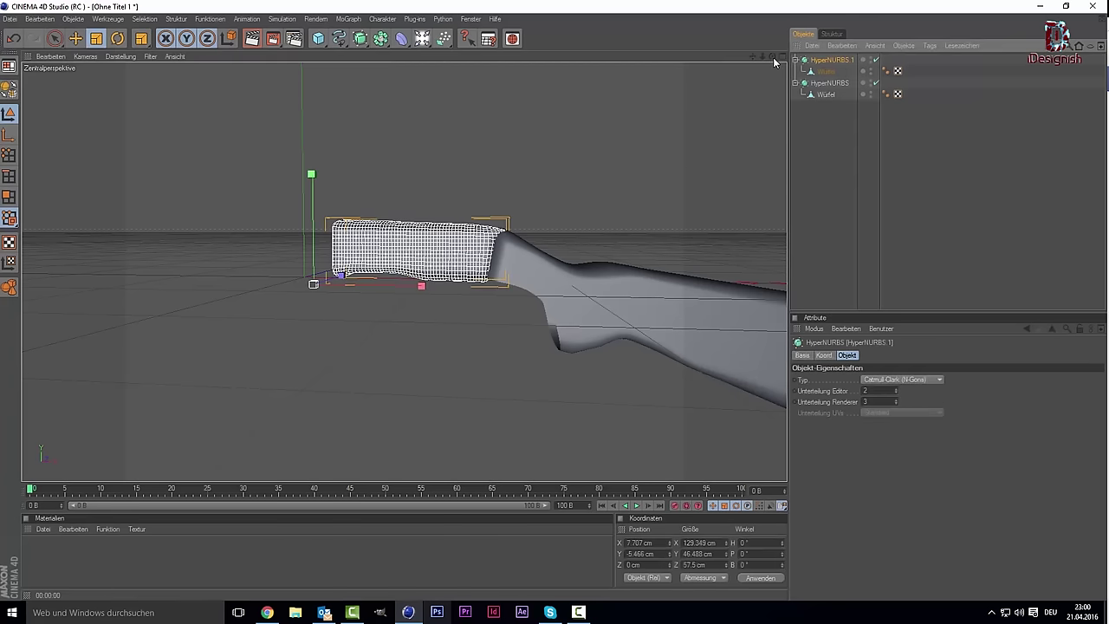
drag(774, 62, 135, 358)
drag(237, 267, 240, 268)
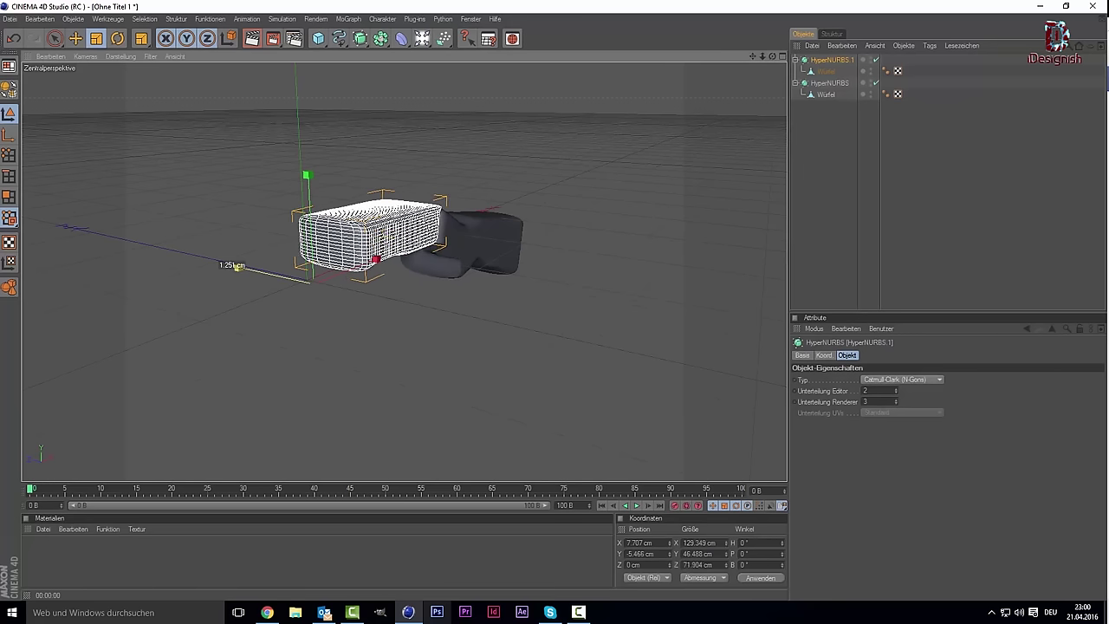
drag(775, 59, 606, 104)
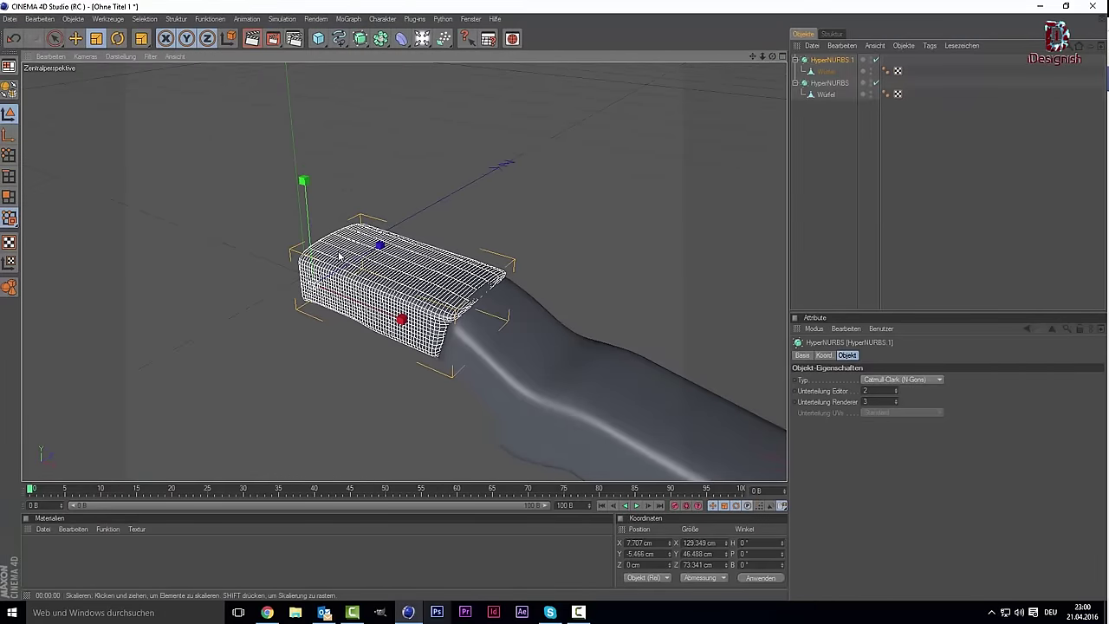
drag(343, 267, 344, 264)
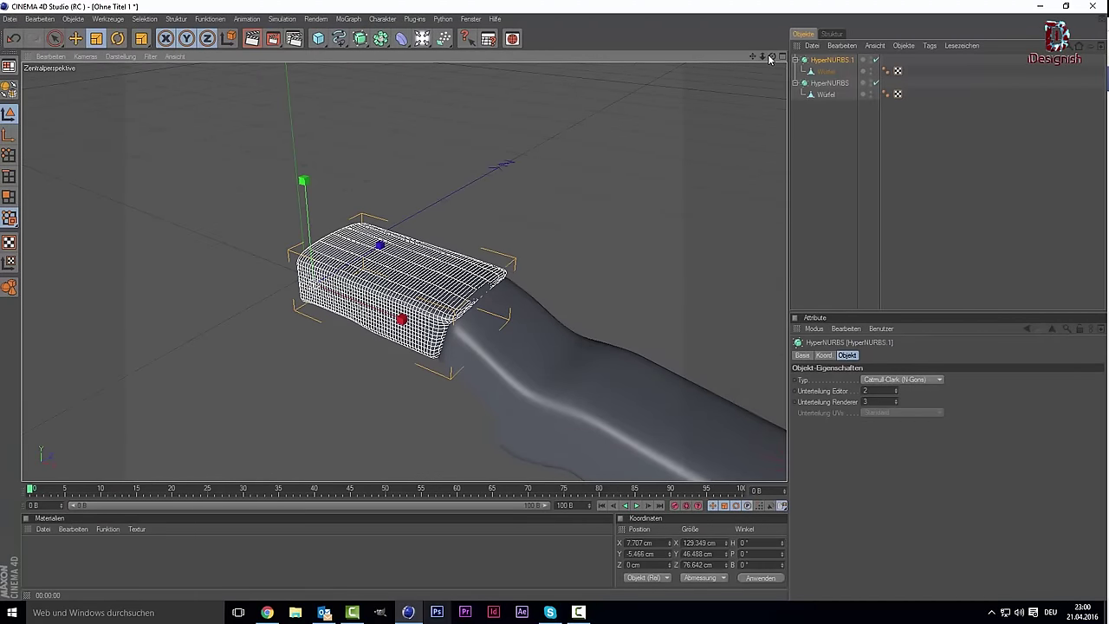
drag(772, 55, 676, 71)
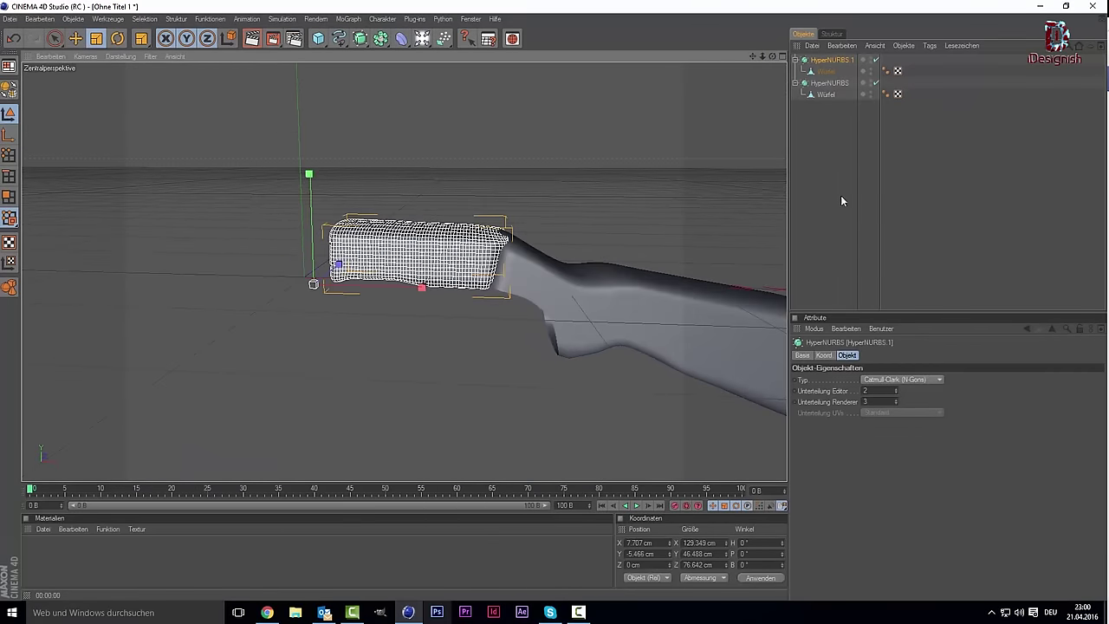
click(840, 194)
scroll(446, 304, down, 2)
scroll(447, 304, up, 4)
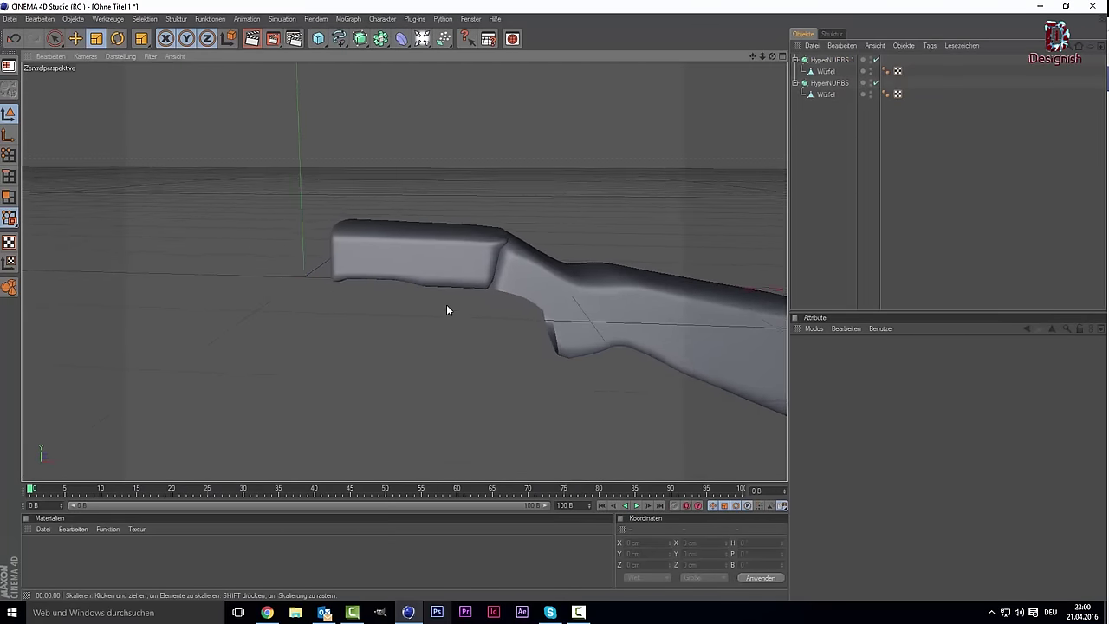
Maximise the front reference view framing the whole shotgun, with the primitives list open.
middle_click(390, 274)
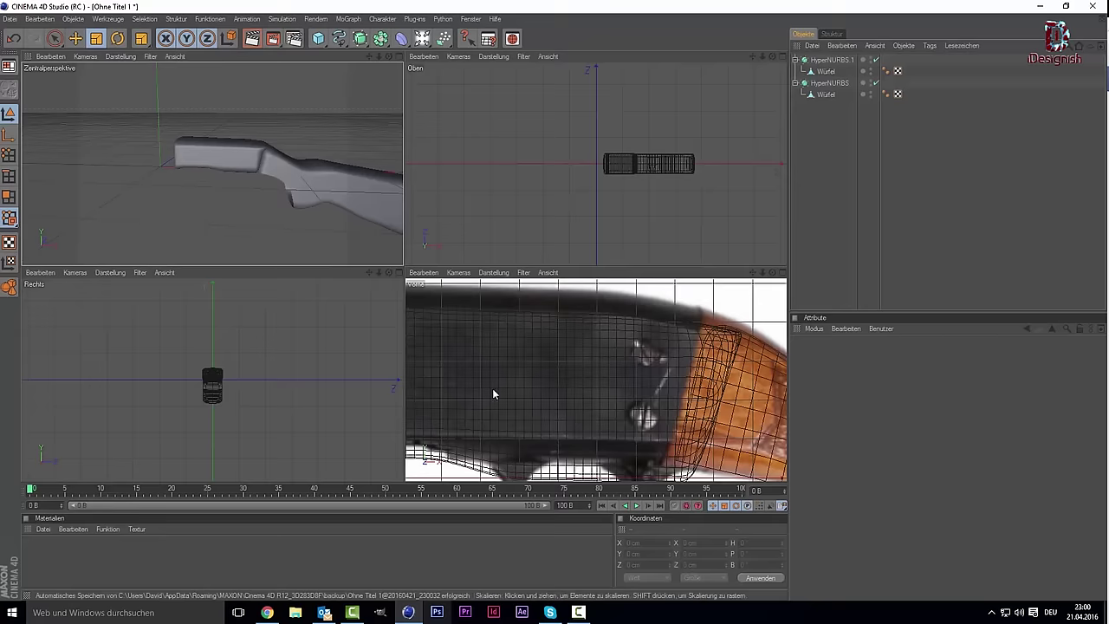
middle_click(493, 393)
scroll(494, 387, down, 2)
scroll(494, 386, down, 1)
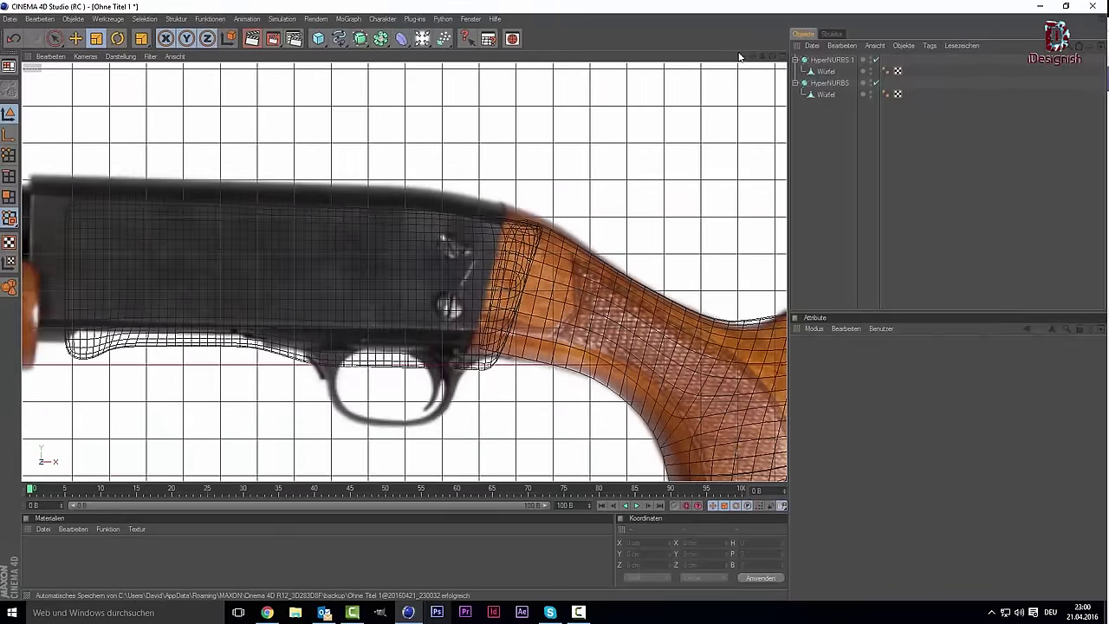
mouse_move(750, 56)
mouse_down()
mouse_move(777, 361)
mouse_move(287, 187)
mouse_up()
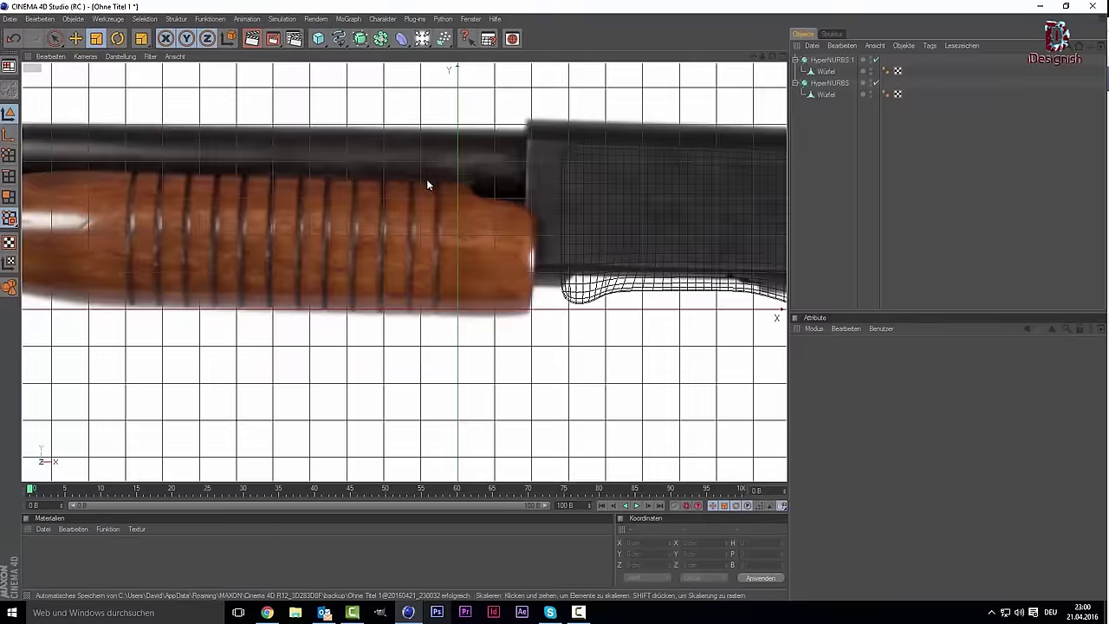
scroll(426, 178, down, 2)
scroll(426, 179, down, 1)
scroll(426, 179, down, 1)
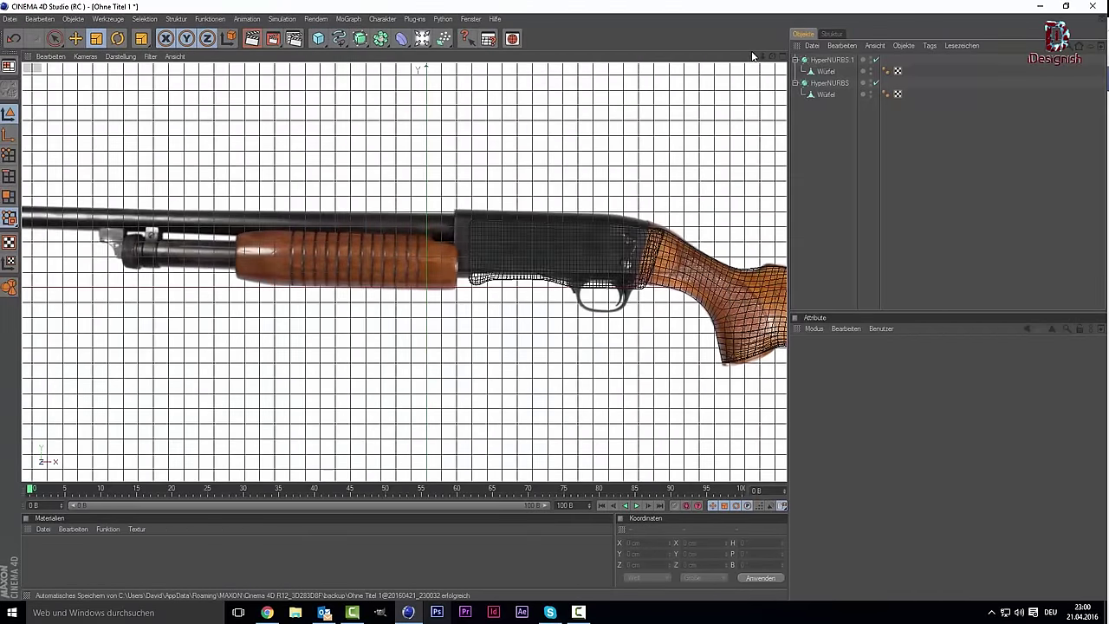
drag(752, 57, 387, 190)
scroll(366, 216, down, 1)
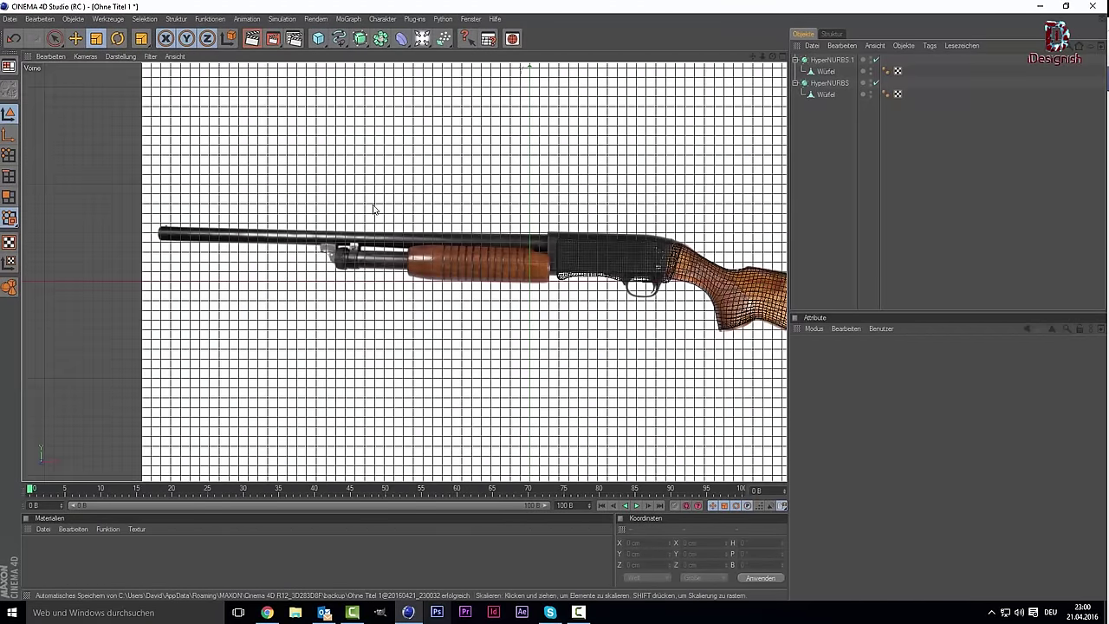
scroll(373, 209, up, 1)
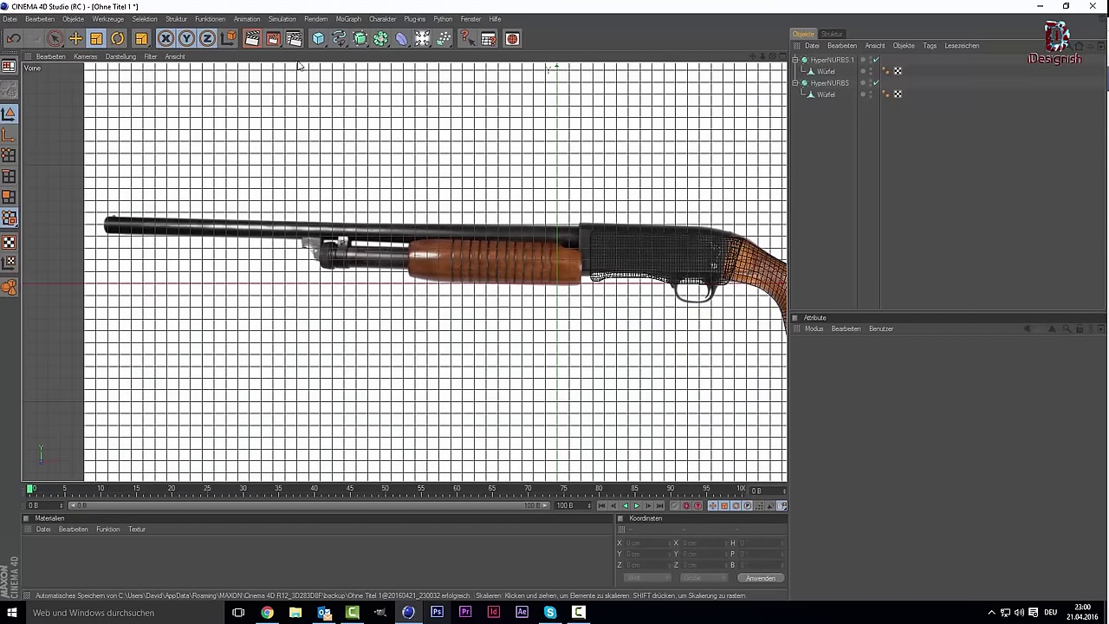
click(318, 39)
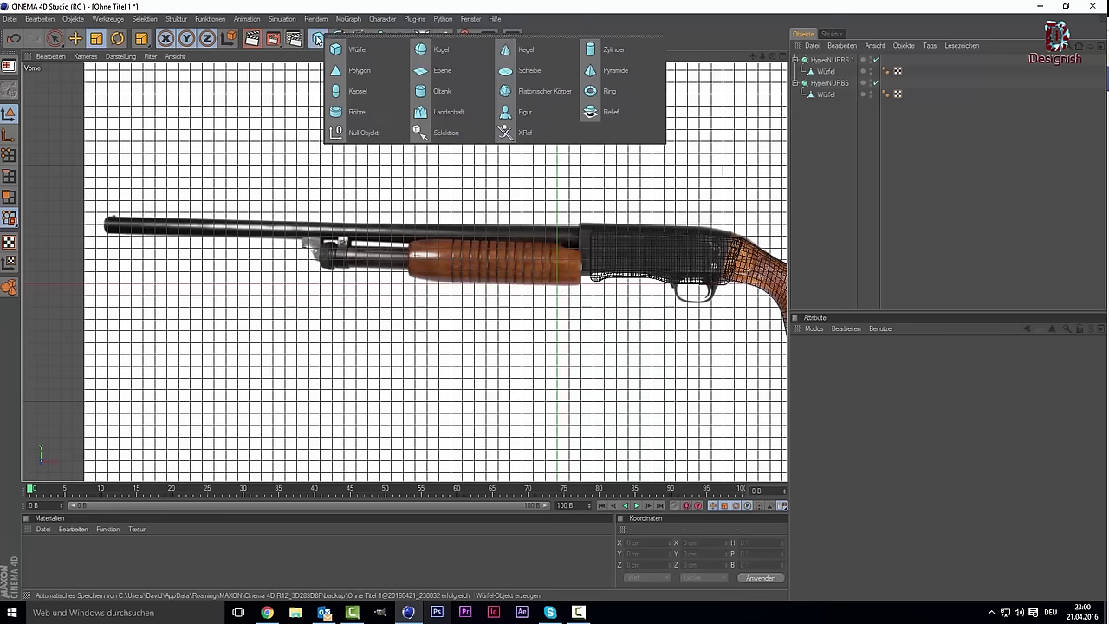
Add a Röhre tube at Winkel B 90°, outer radius 50 cm, raised and stretched to 260 cm.
click(355, 111)
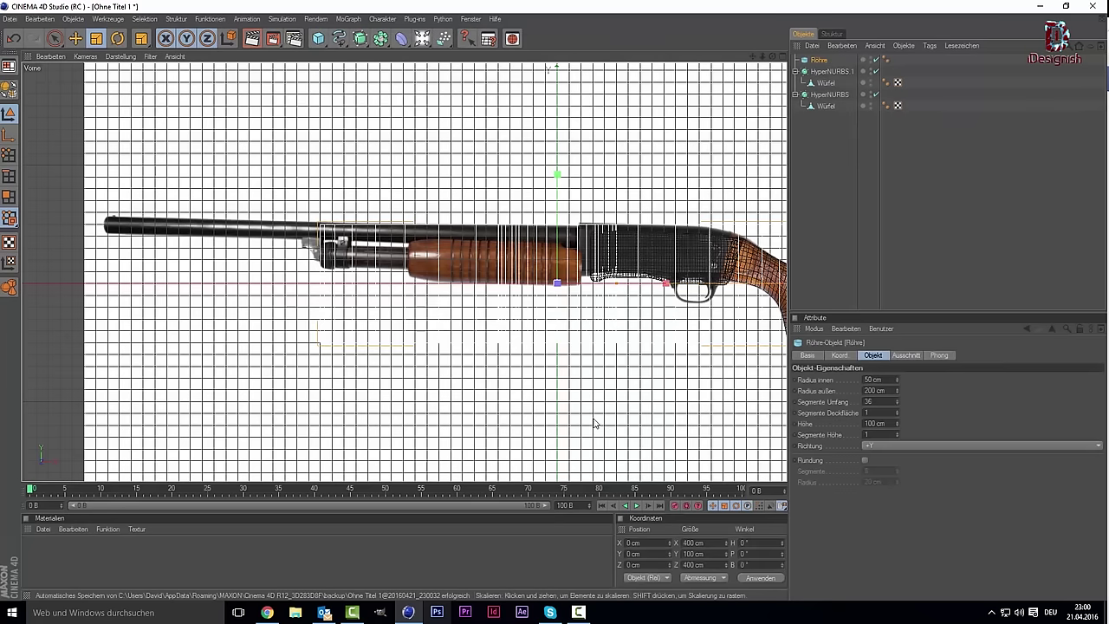
click(746, 564)
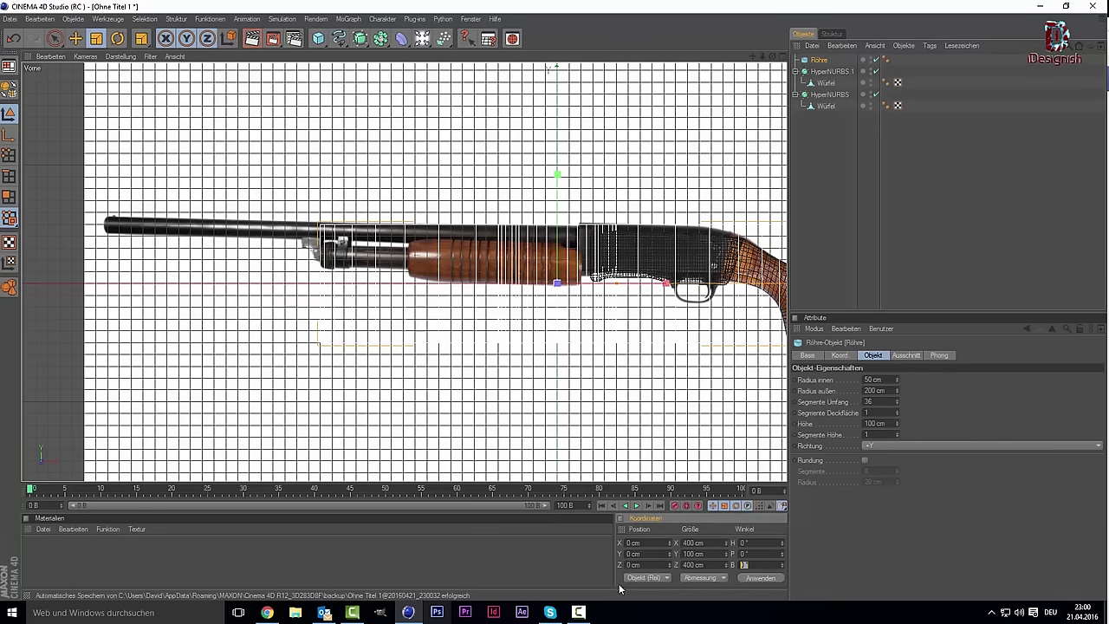
text(90)
key(Return)
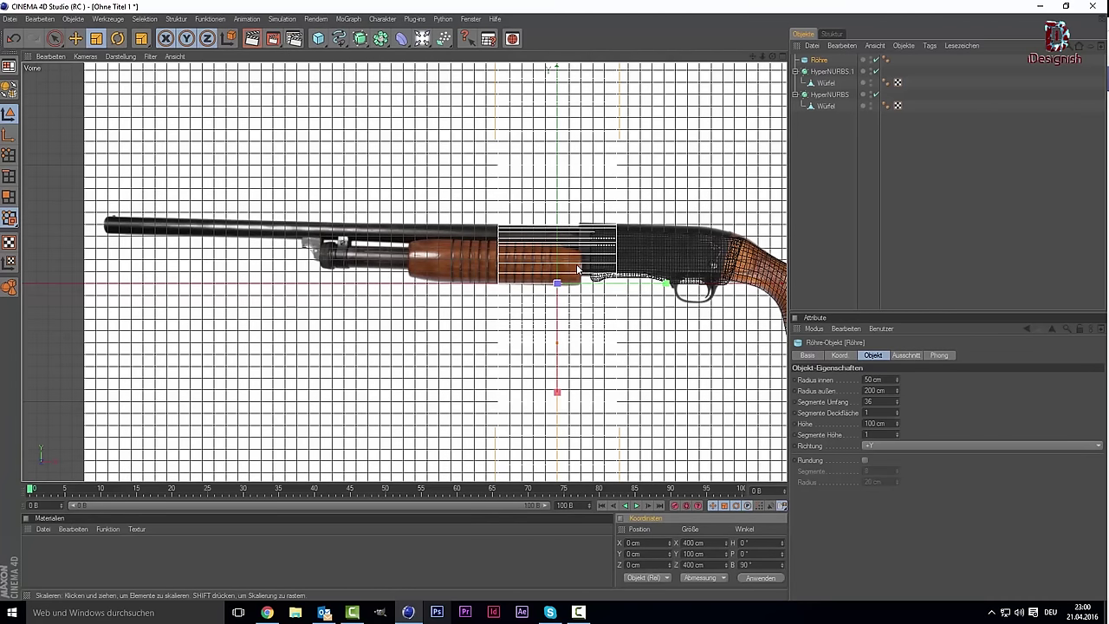
scroll(156, 174, down, 2)
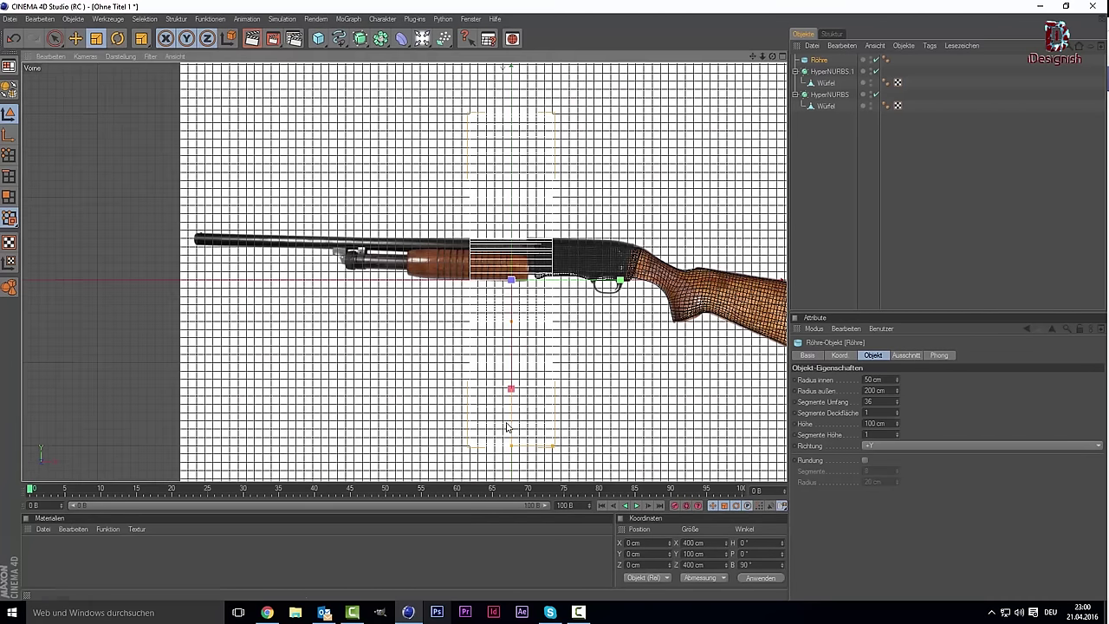
drag(510, 447, 511, 353)
key(9)
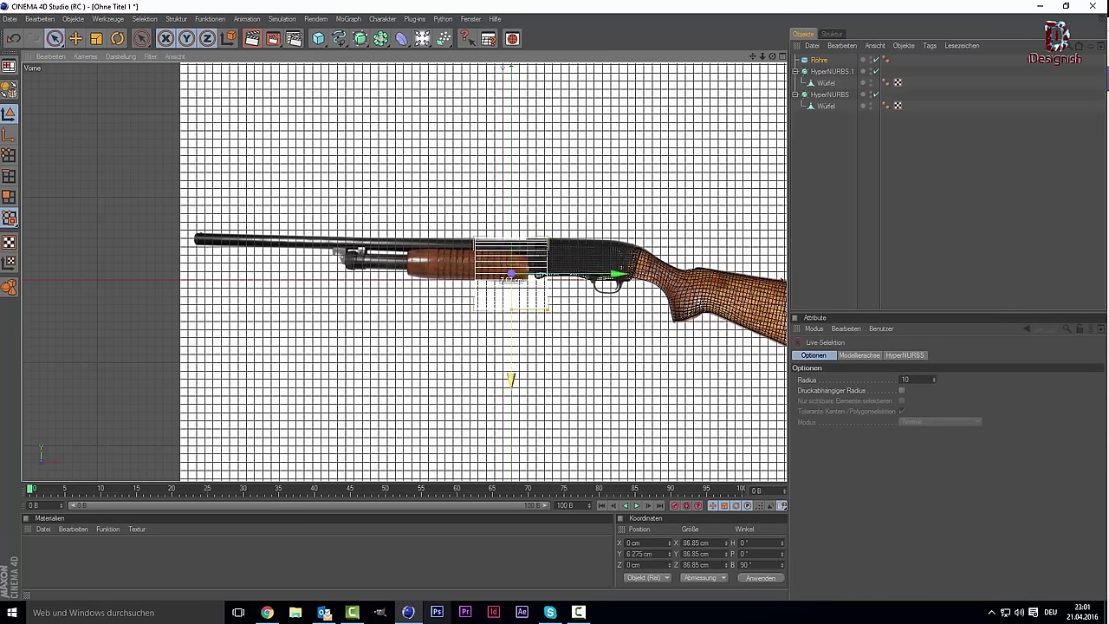
drag(539, 276, 499, 283)
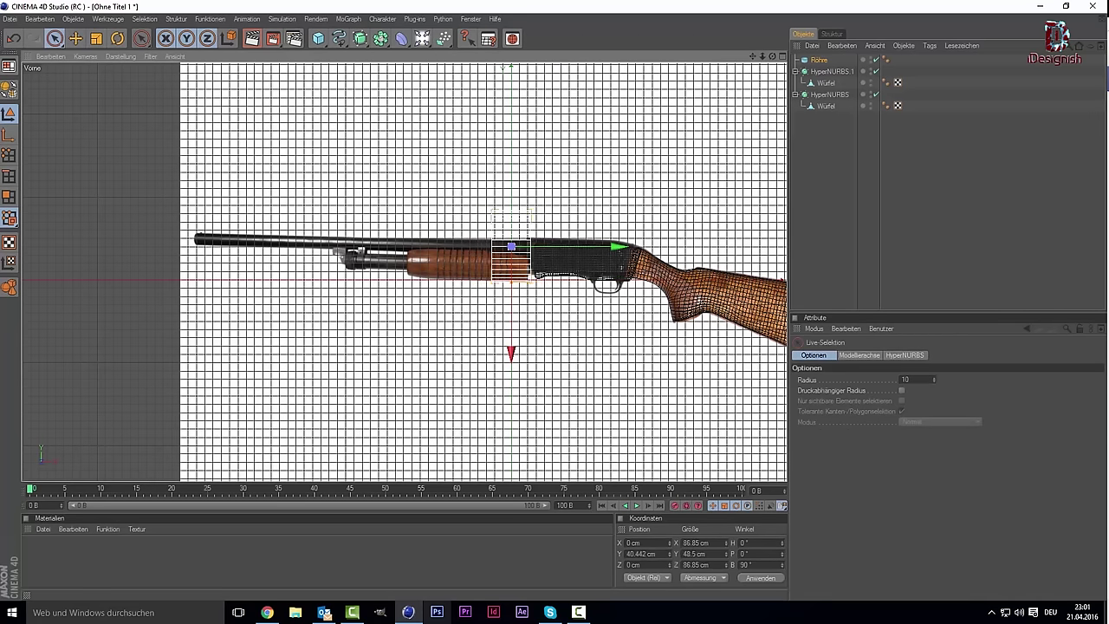
Hollow the tube and slim it to about 19.081 cm thick, then show the front view.
middle_click(511, 282)
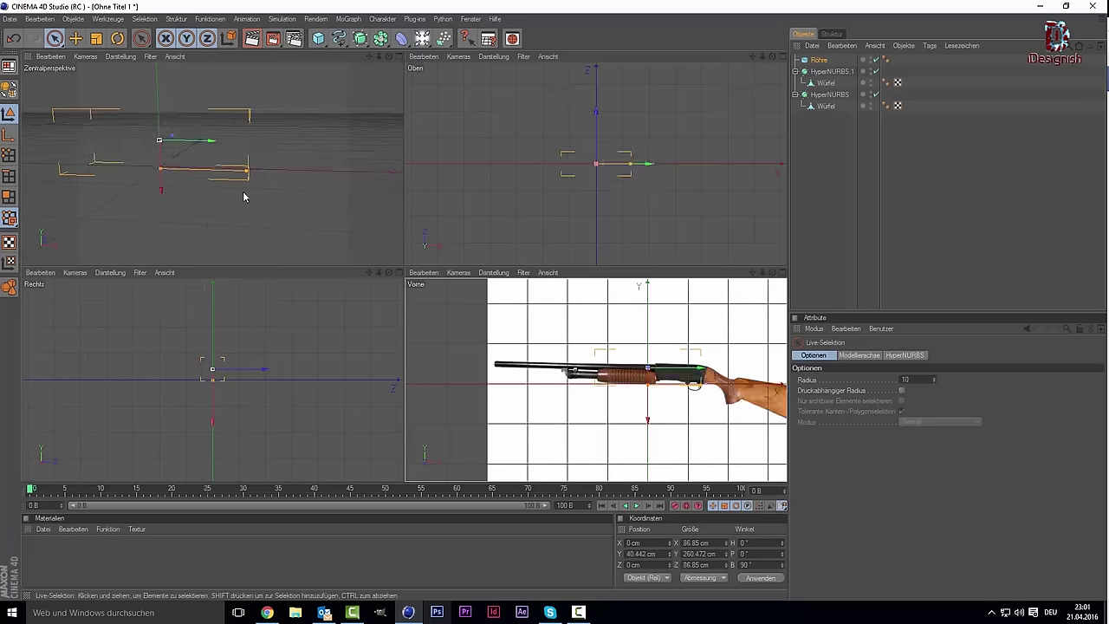
key(F1)
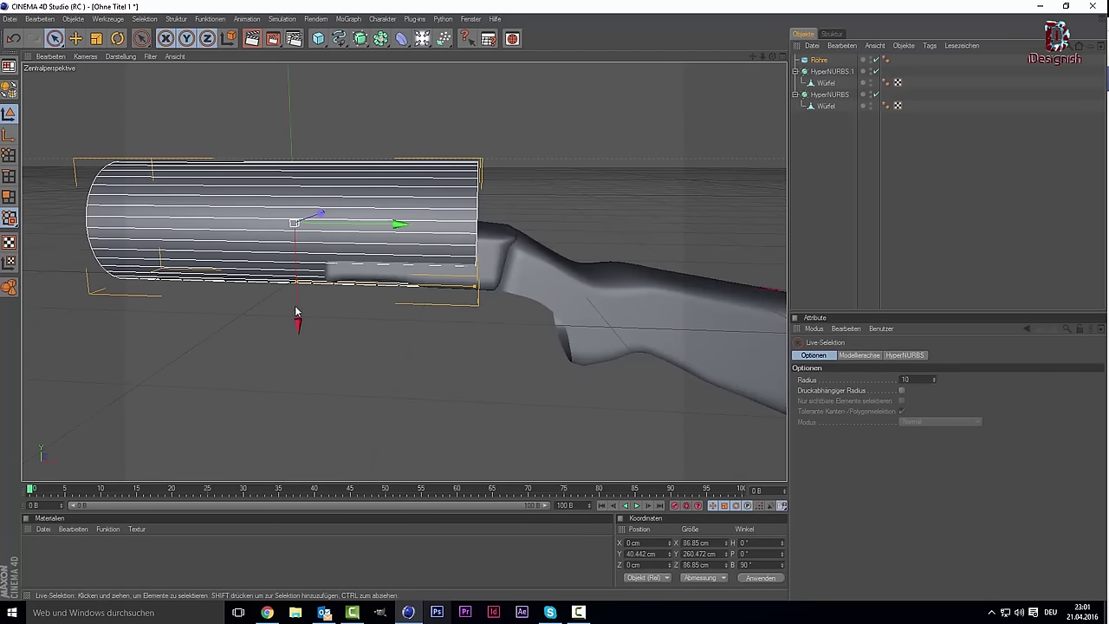
drag(297, 285, 297, 298)
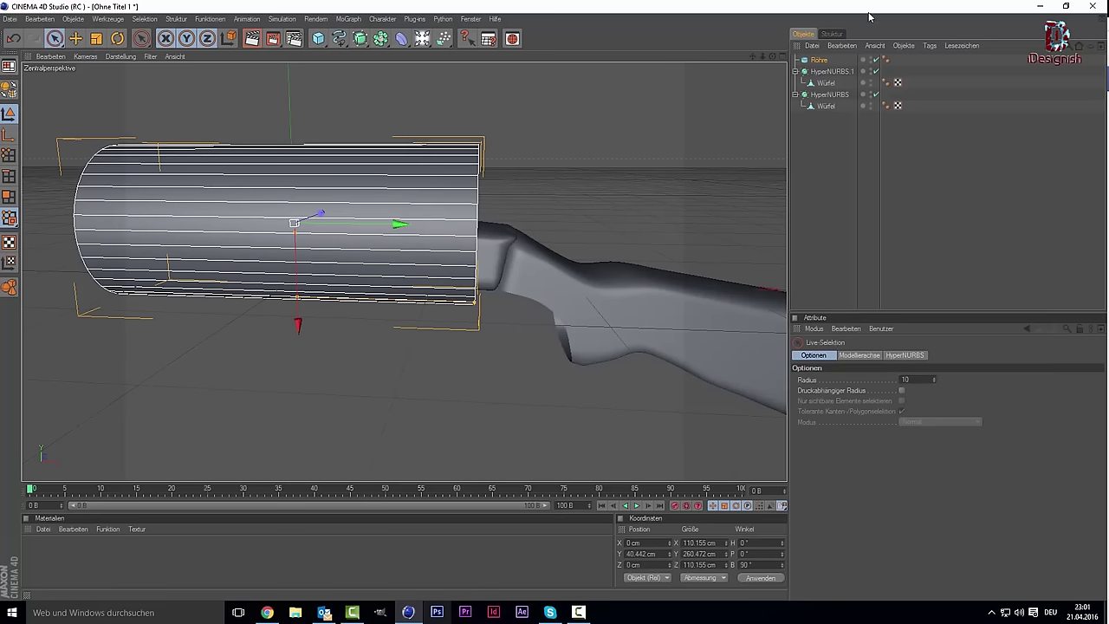
drag(771, 56, 219, 281)
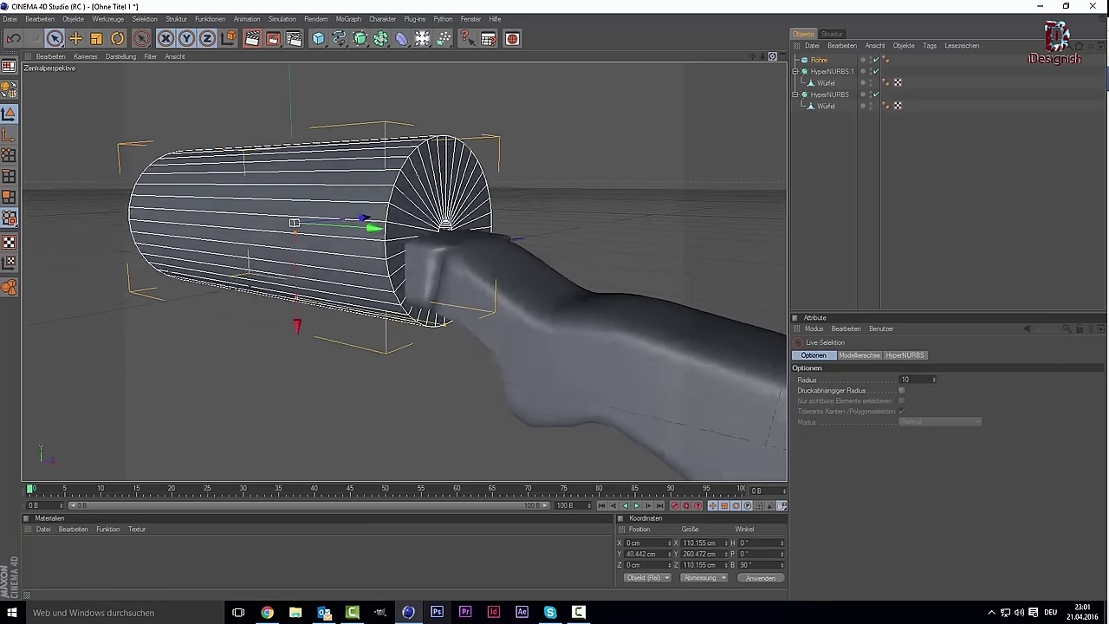
mouse_move(296, 249)
mouse_down()
mouse_move(296, 259)
mouse_move(295, 237)
mouse_up()
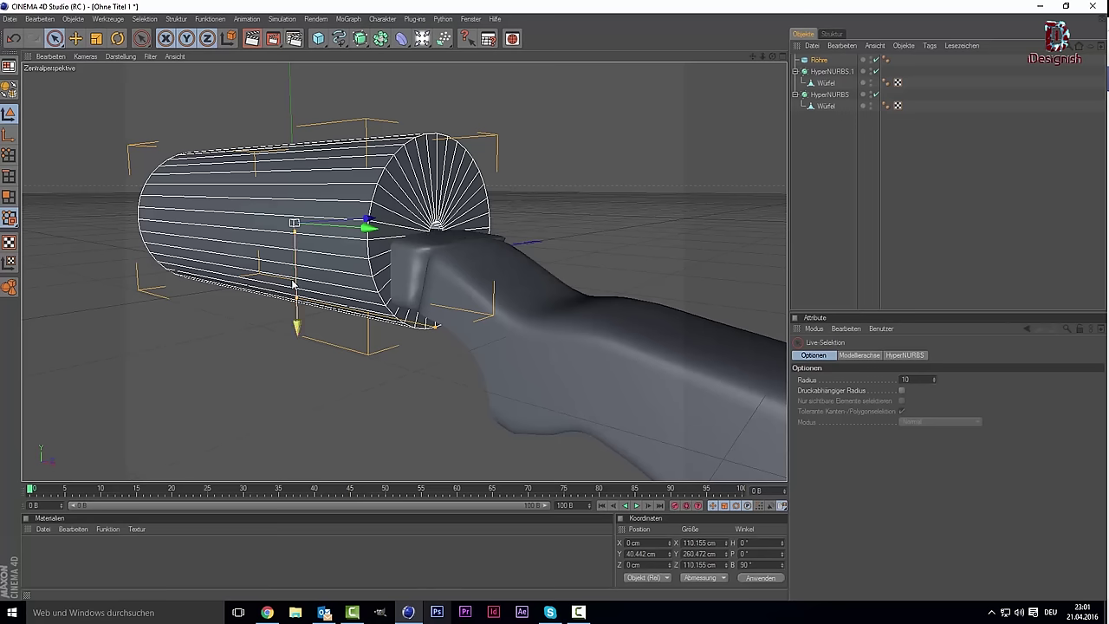
drag(296, 298, 295, 232)
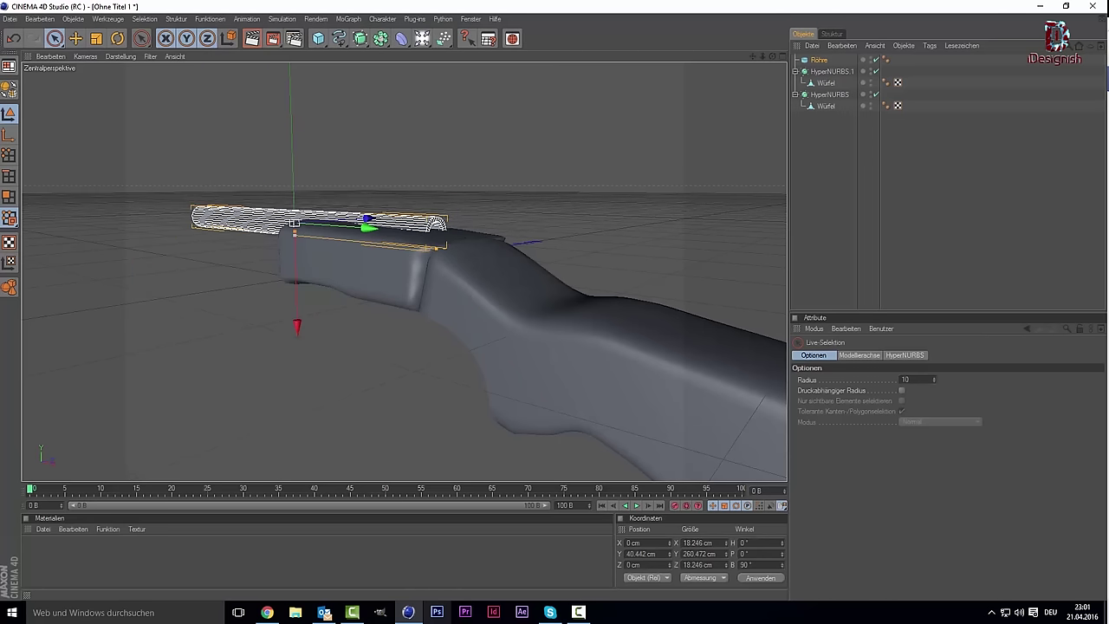
drag(295, 230, 295, 233)
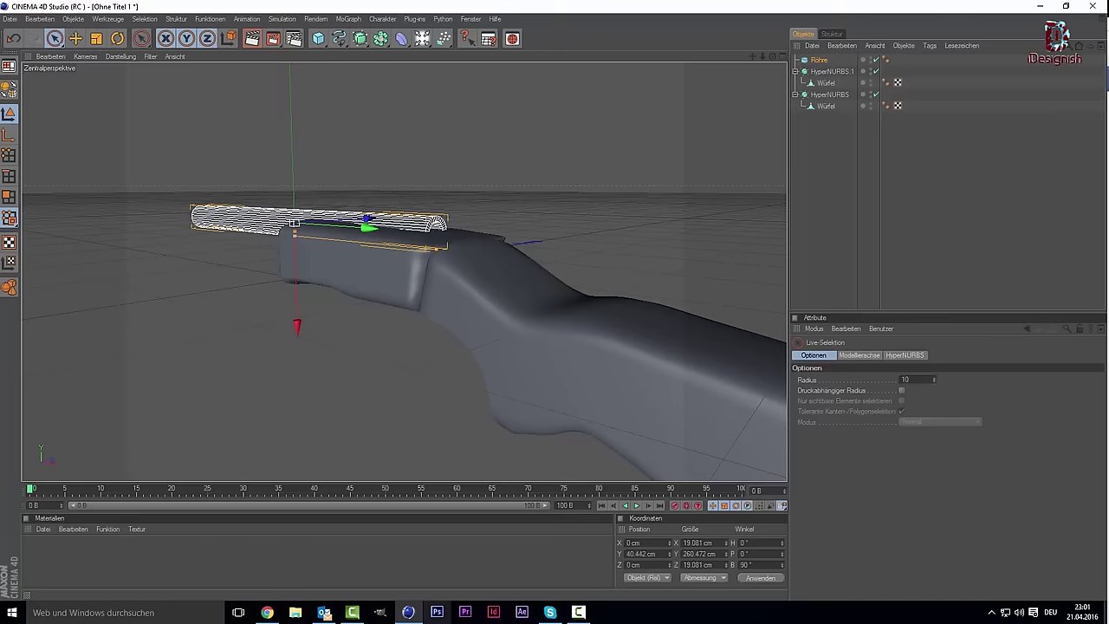
middle_click(413, 249)
Stretch the tube to about 419.8 cm long at X −175 cm along the reference barrel.
middle_click(542, 331)
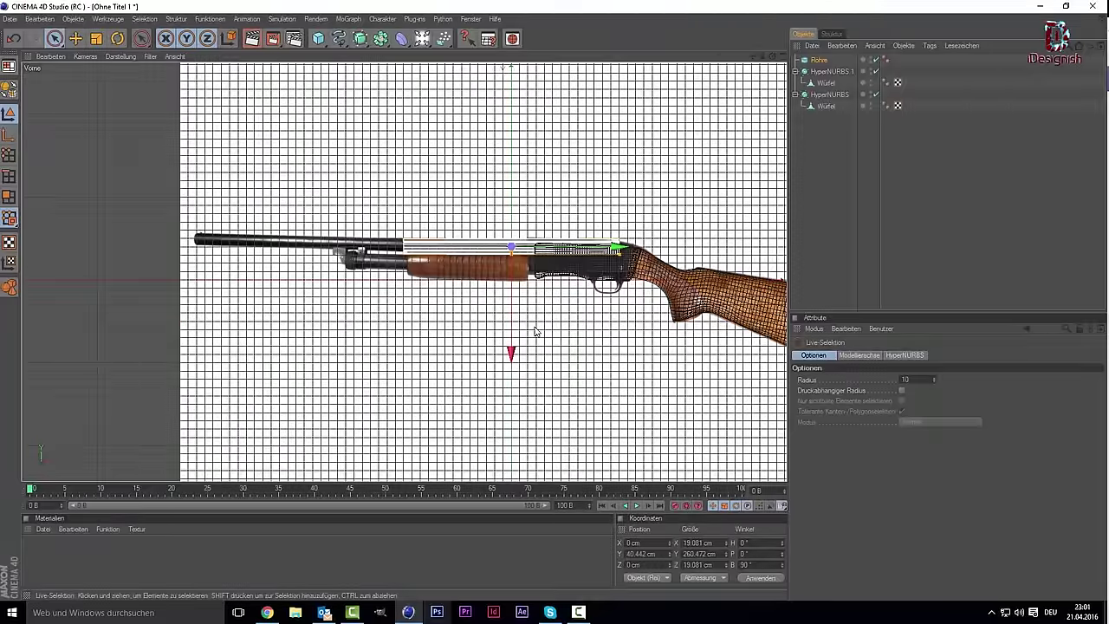
scroll(544, 332, up, 2)
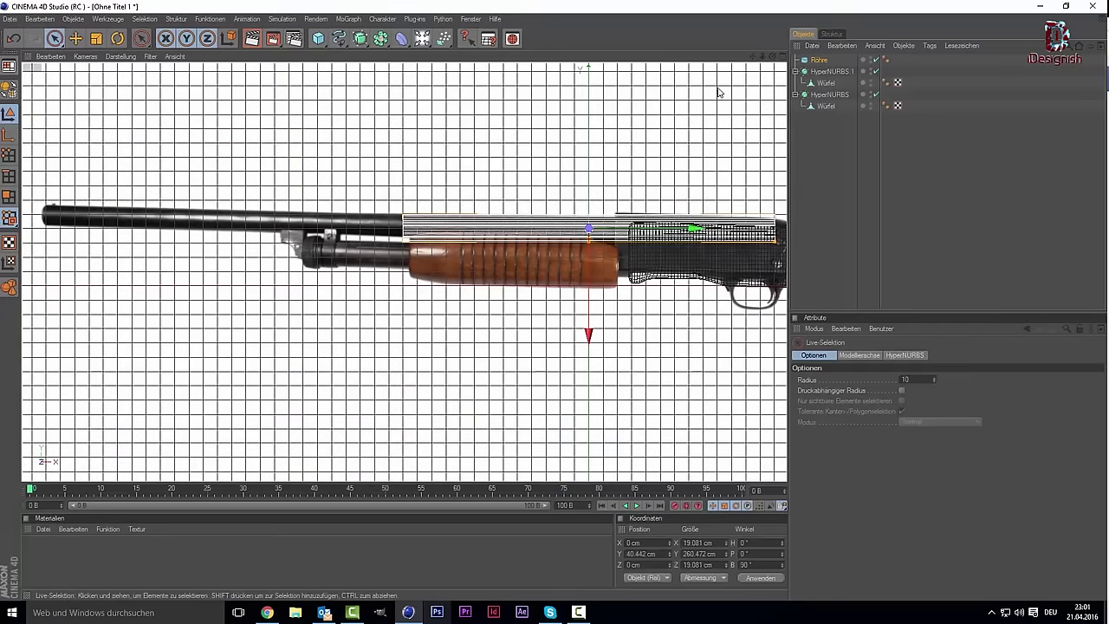
alt+middle_drag(747, 252, 613, 250)
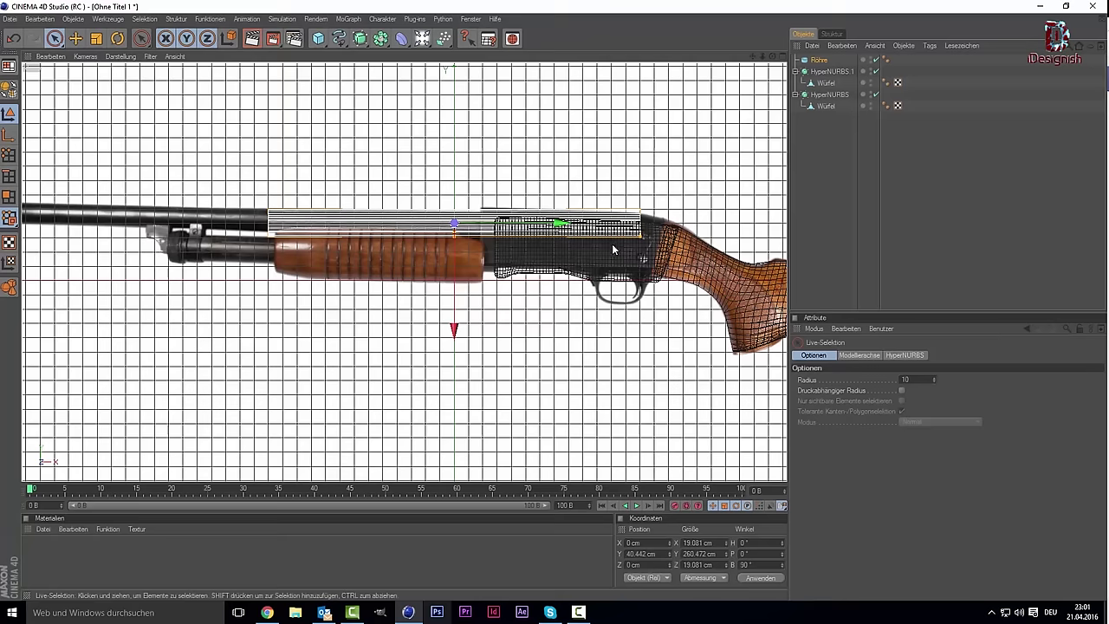
drag(643, 230, 780, 230)
scroll(374, 242, down, 1)
scroll(373, 243, down, 1)
drag(622, 249, 495, 251)
drag(403, 241, 375, 241)
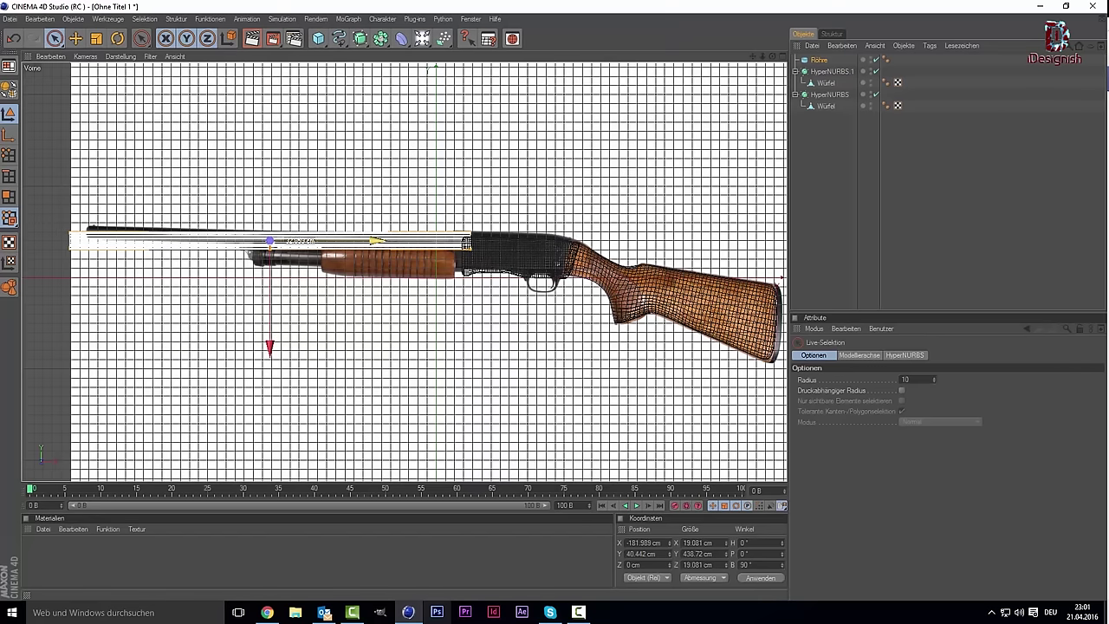
drag(468, 253, 464, 244)
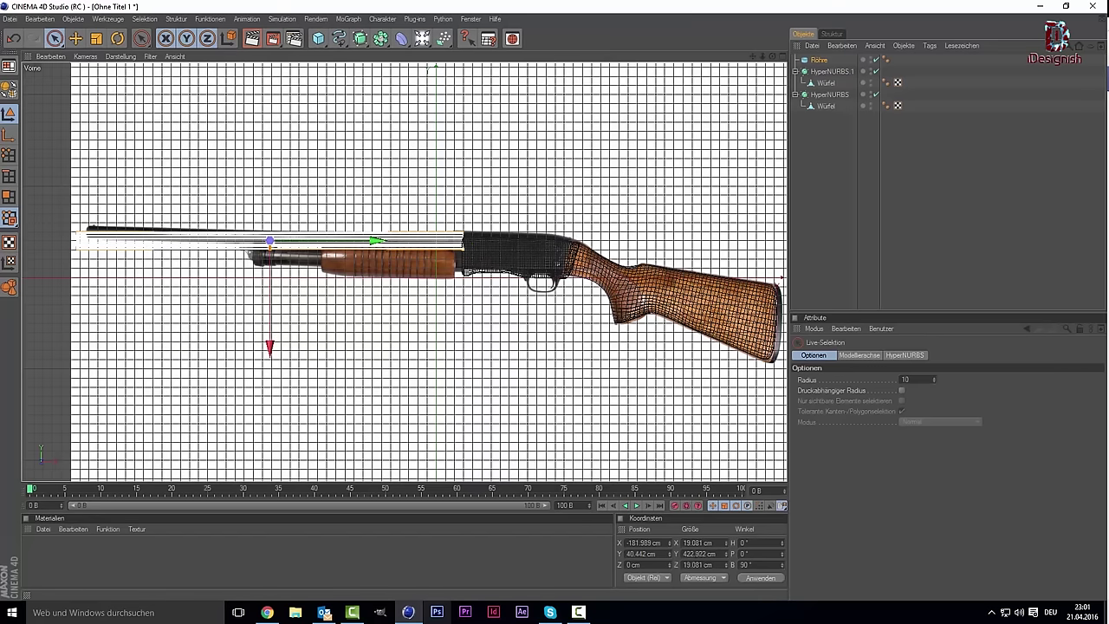
drag(348, 241, 354, 241)
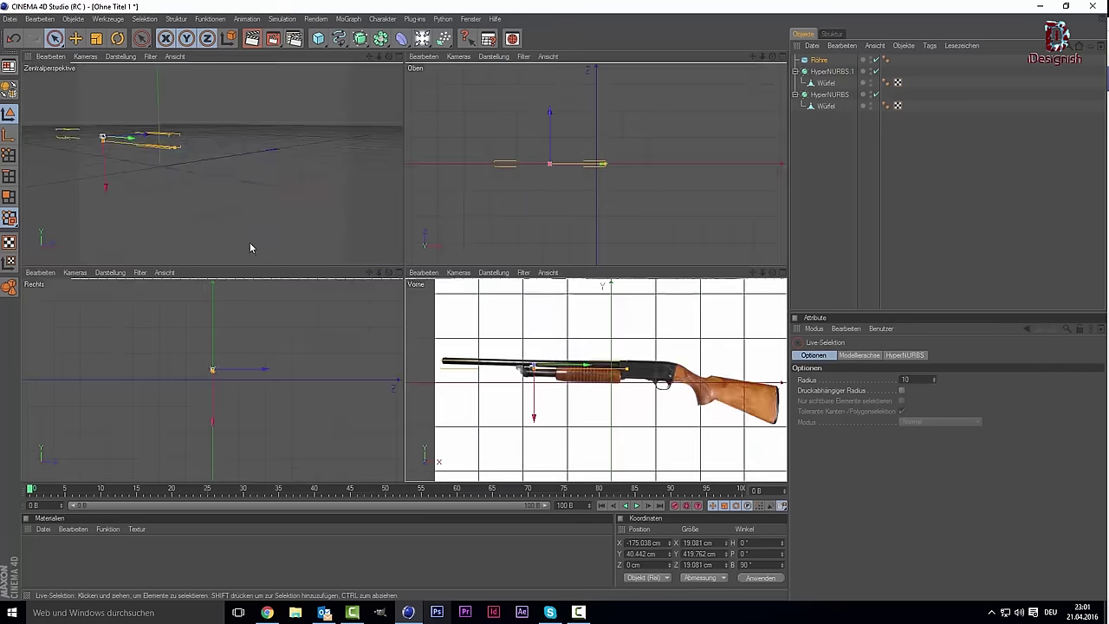
middle_click(251, 244)
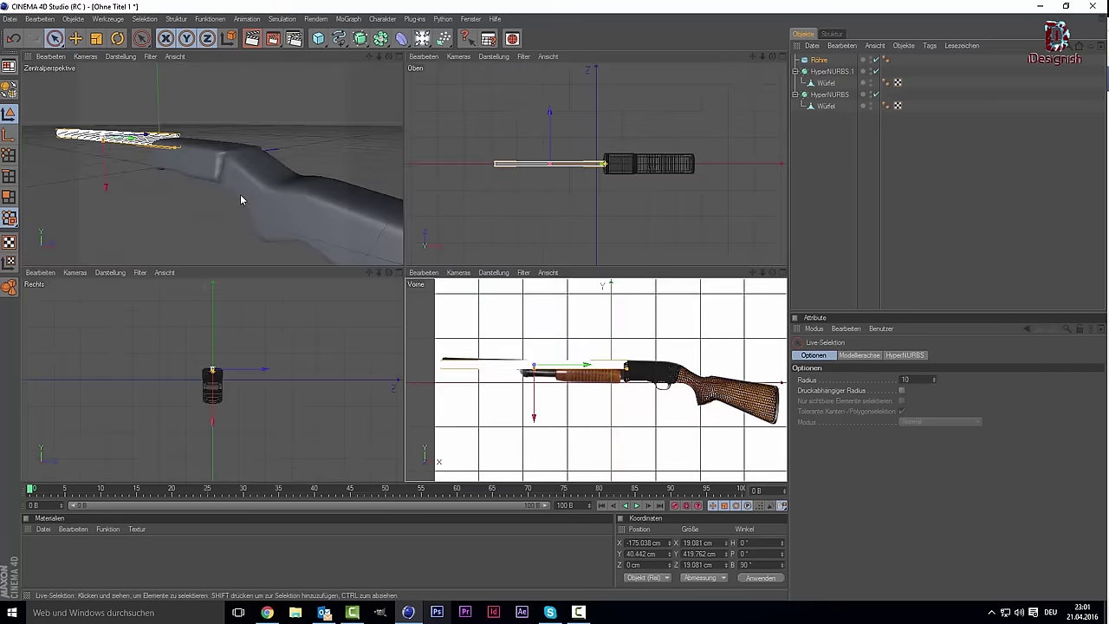
middle_click(241, 197)
Scale the receiver HyperNURBS.1 and the stock's HyperNURBS thinner along Z.
drag(772, 56, 624, 92)
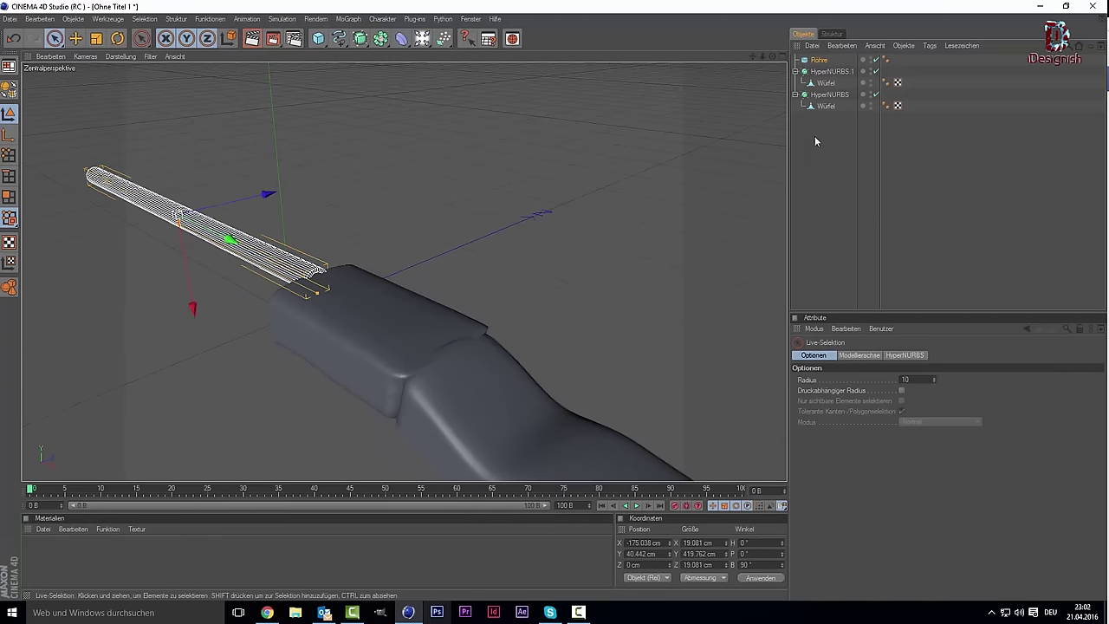
click(824, 71)
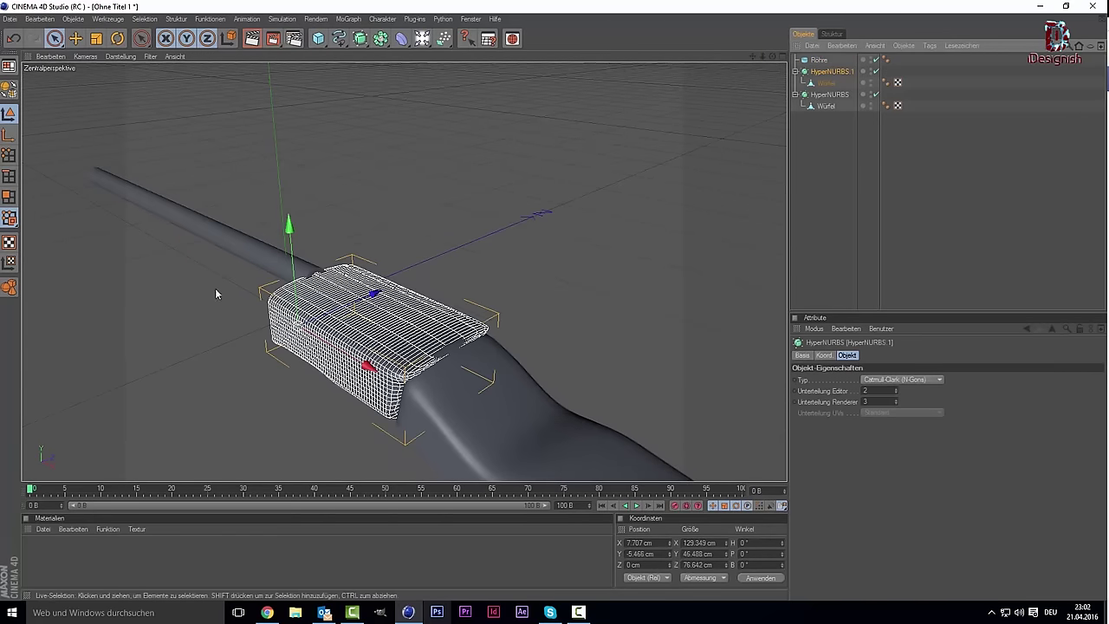
click(95, 38)
drag(375, 291, 378, 292)
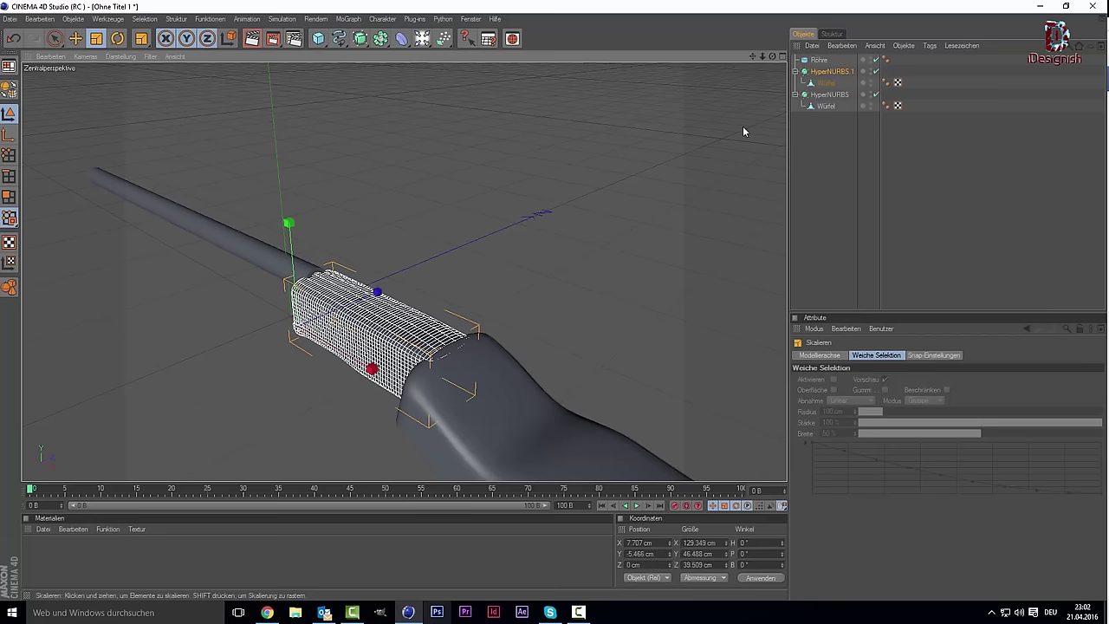
click(827, 95)
drag(371, 284, 370, 280)
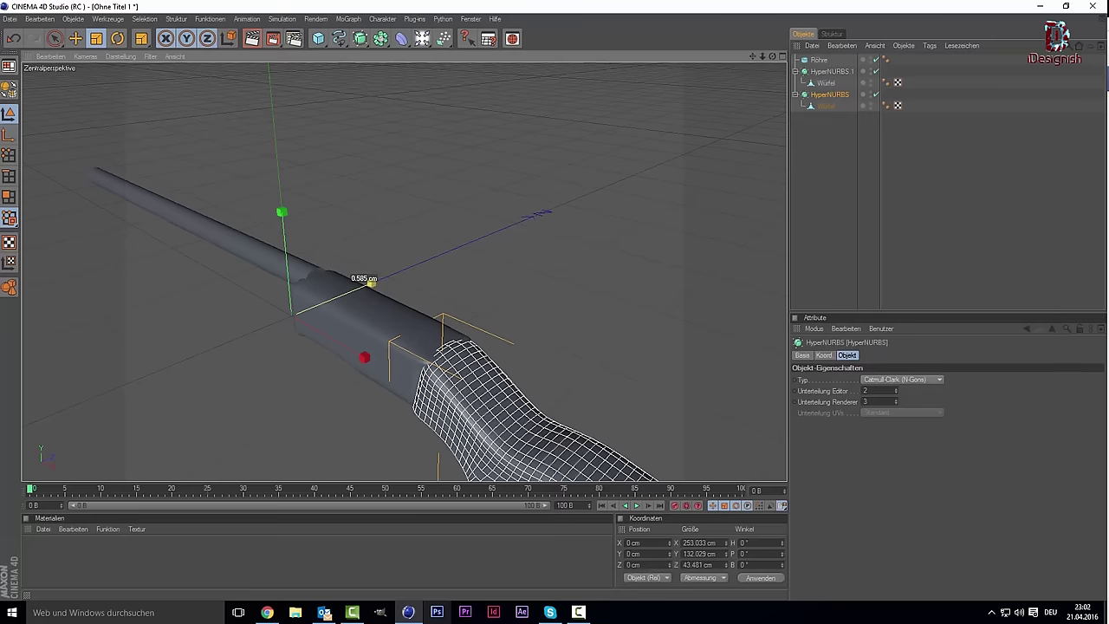
Nudge the stock's HyperNURBS to X −6.812 cm, Y −0.441 cm.
key(space)
drag(363, 355, 359, 353)
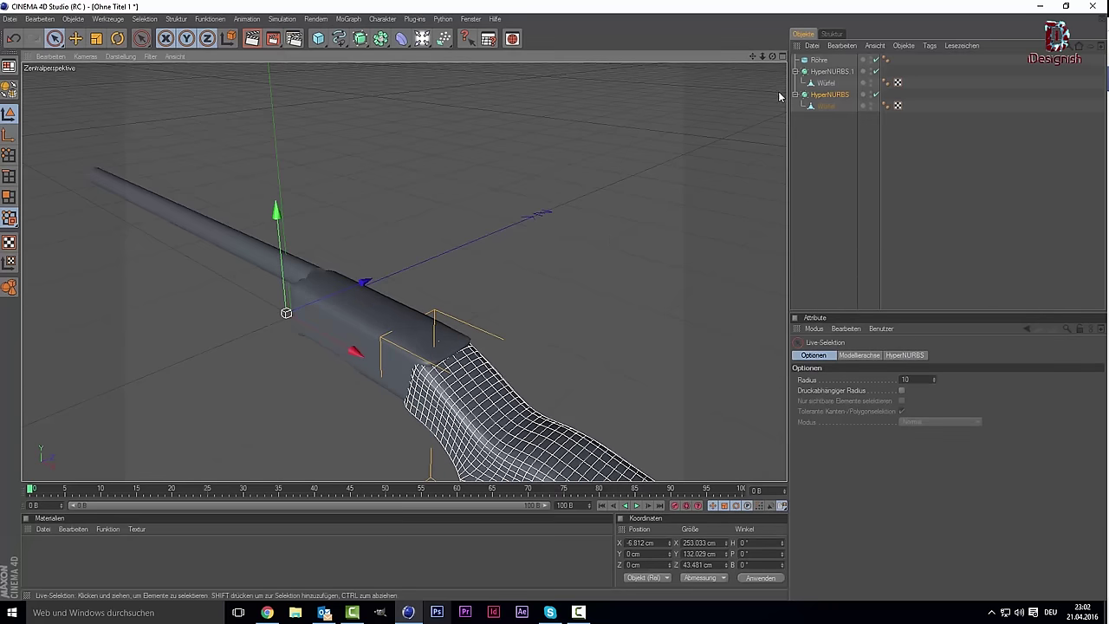
drag(772, 60, 781, 85)
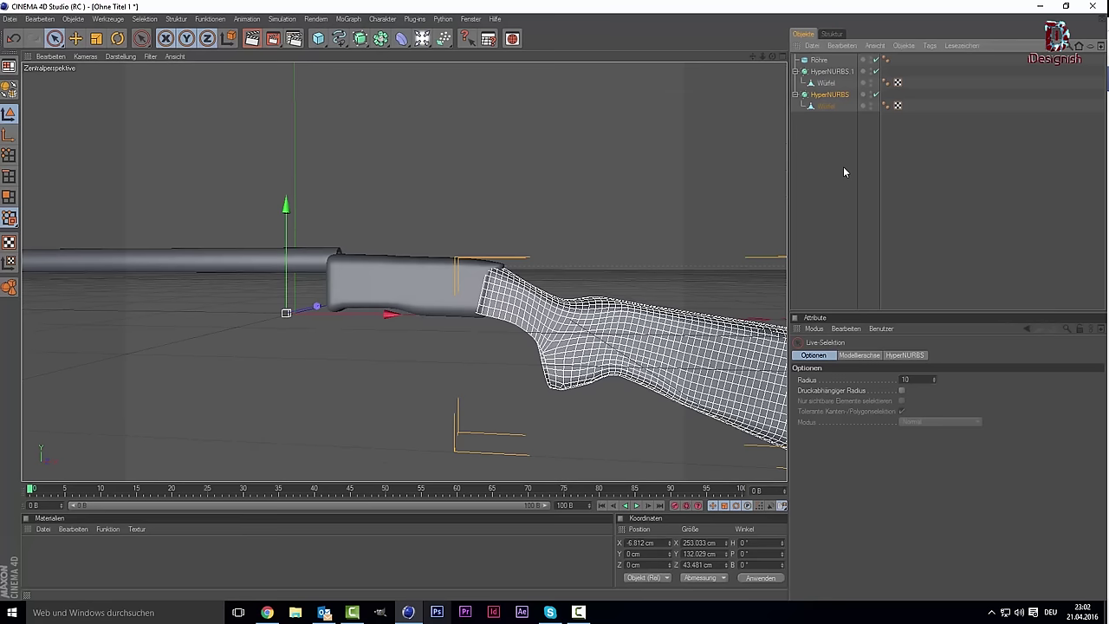
click(843, 167)
click(524, 324)
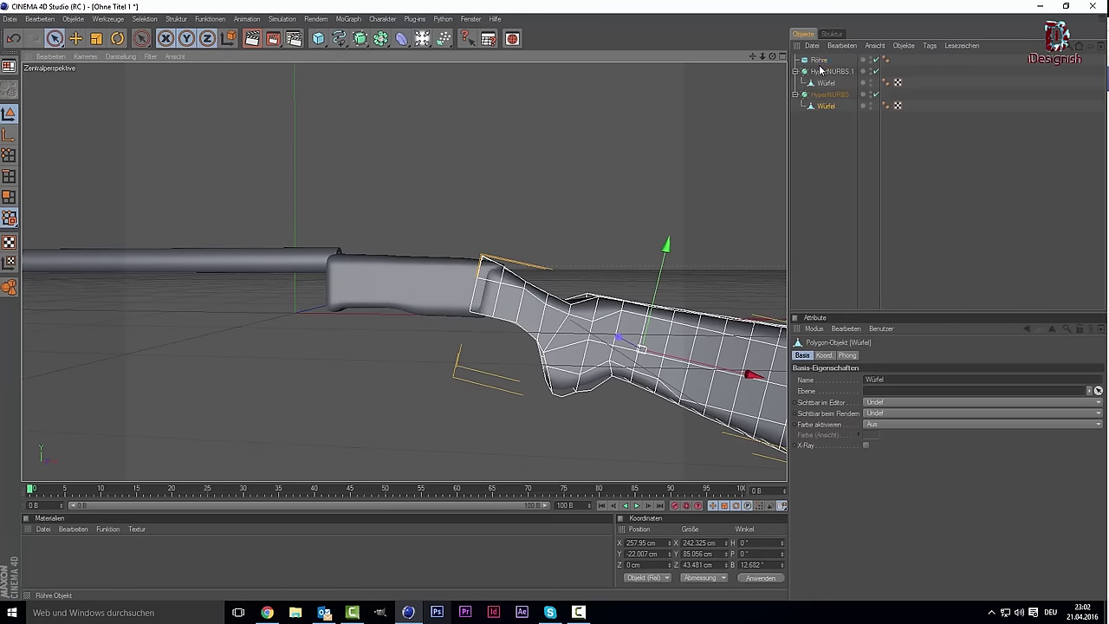
click(818, 61)
click(824, 95)
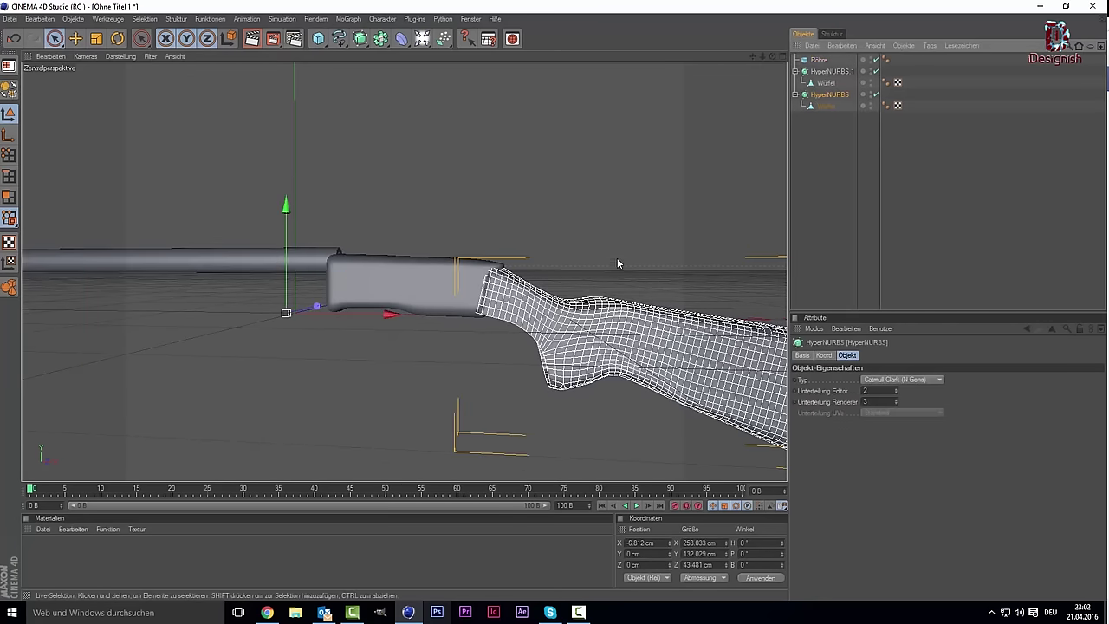
drag(286, 260, 286, 262)
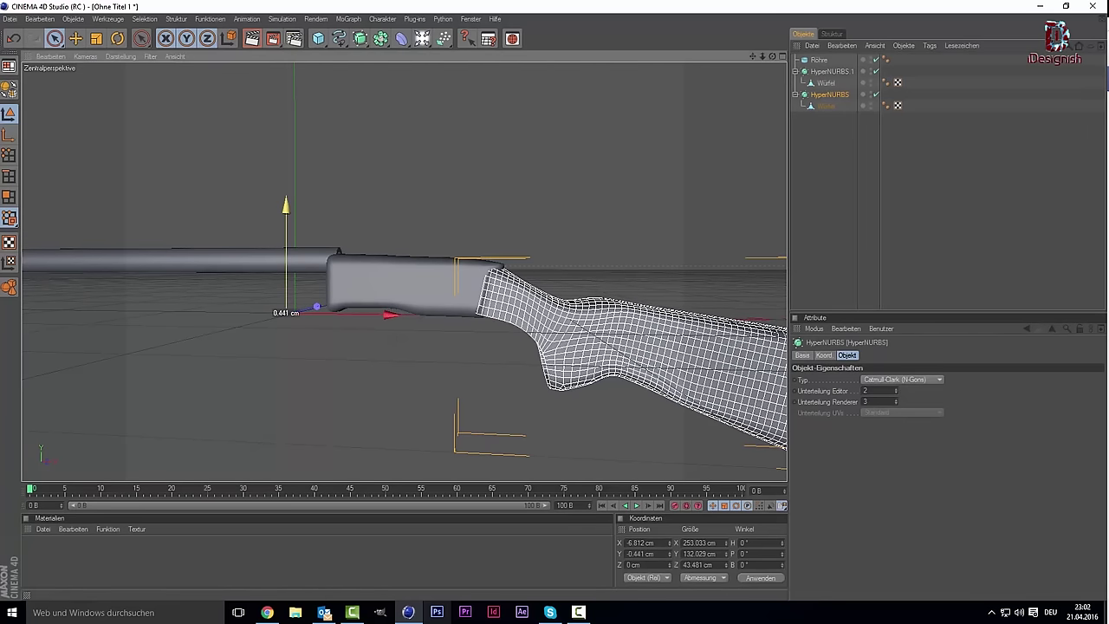
Lower the Röhre tube about 6.5 cm to Y 33.914 cm and orbit to inspect it side-on.
click(375, 401)
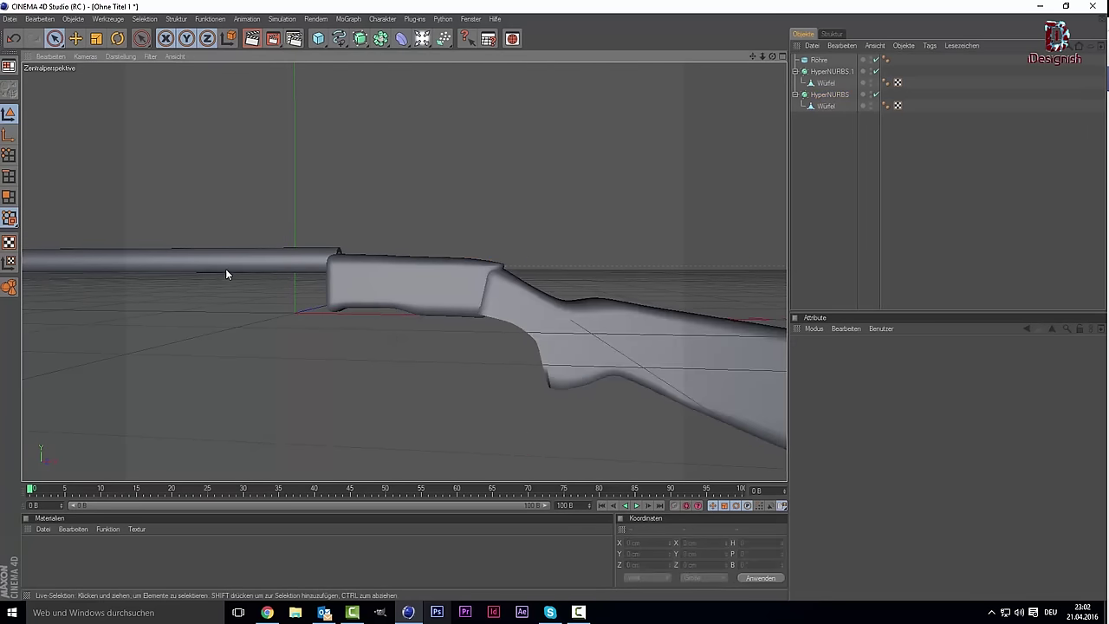
click(241, 257)
drag(87, 307, 87, 315)
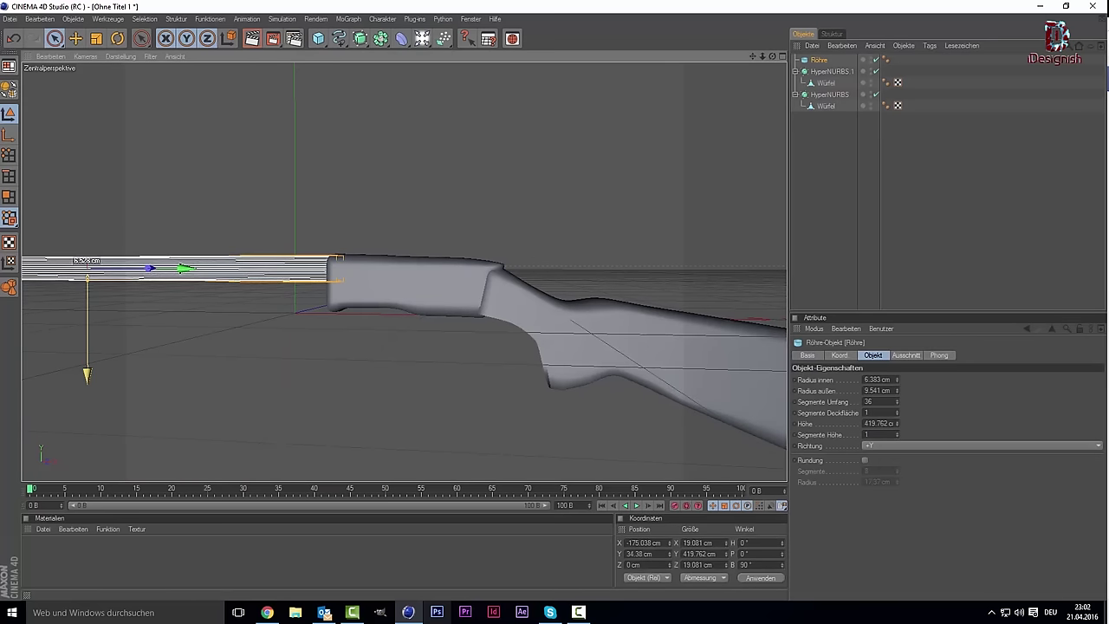
mouse_move(752, 56)
mouse_down()
mouse_move(769, 59)
mouse_move(693, 96)
mouse_up()
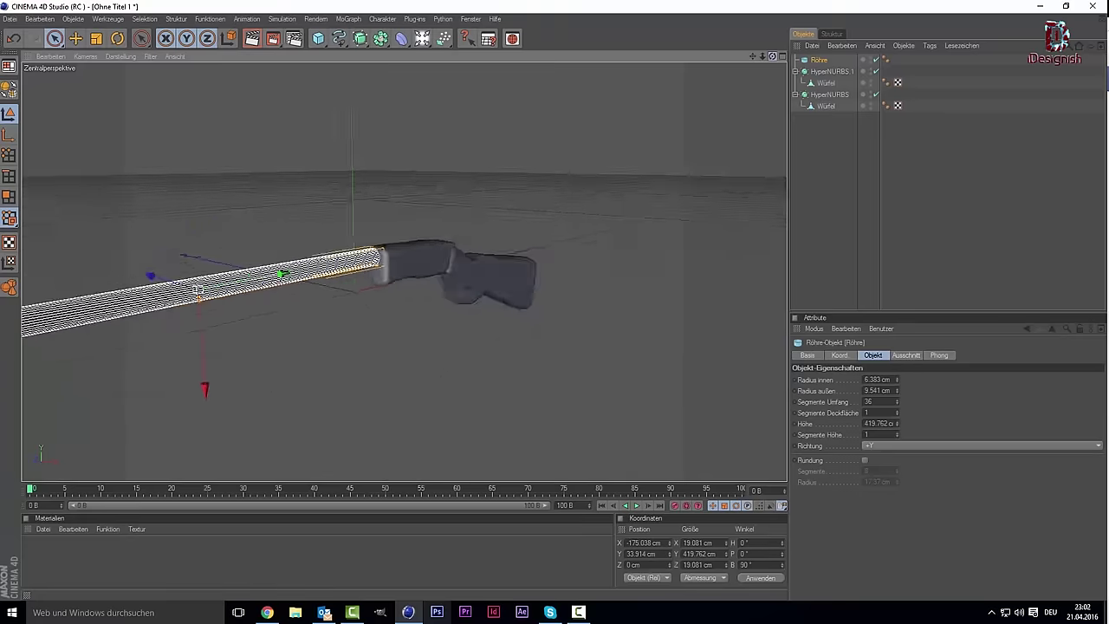
mouse_move(771, 58)
mouse_down()
mouse_move(736, 70)
mouse_move(549, 229)
mouse_up()
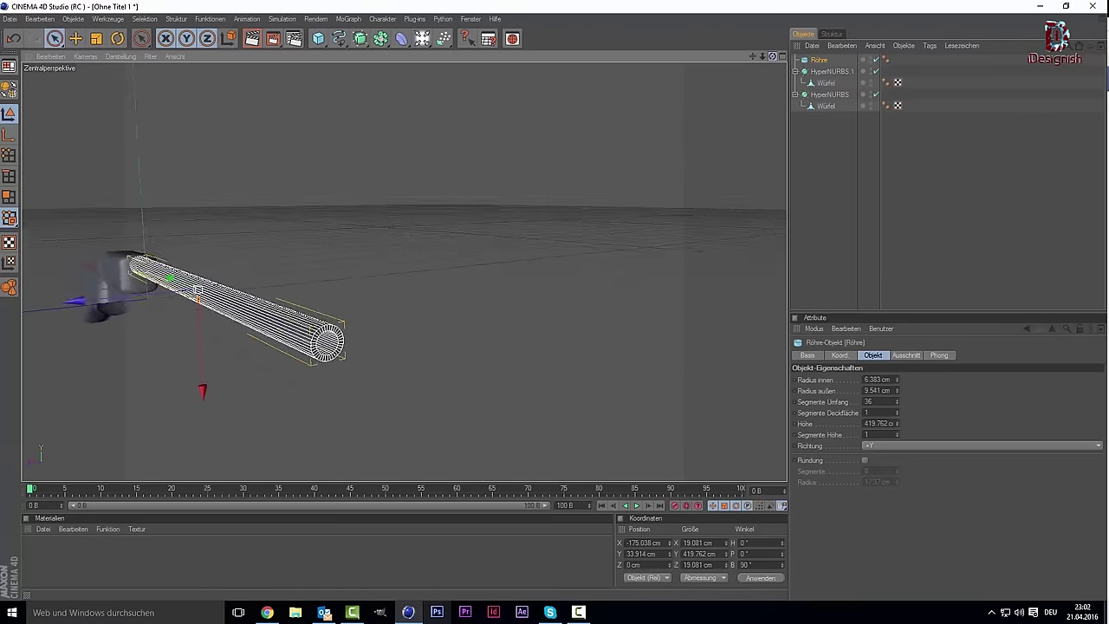
click(459, 253)
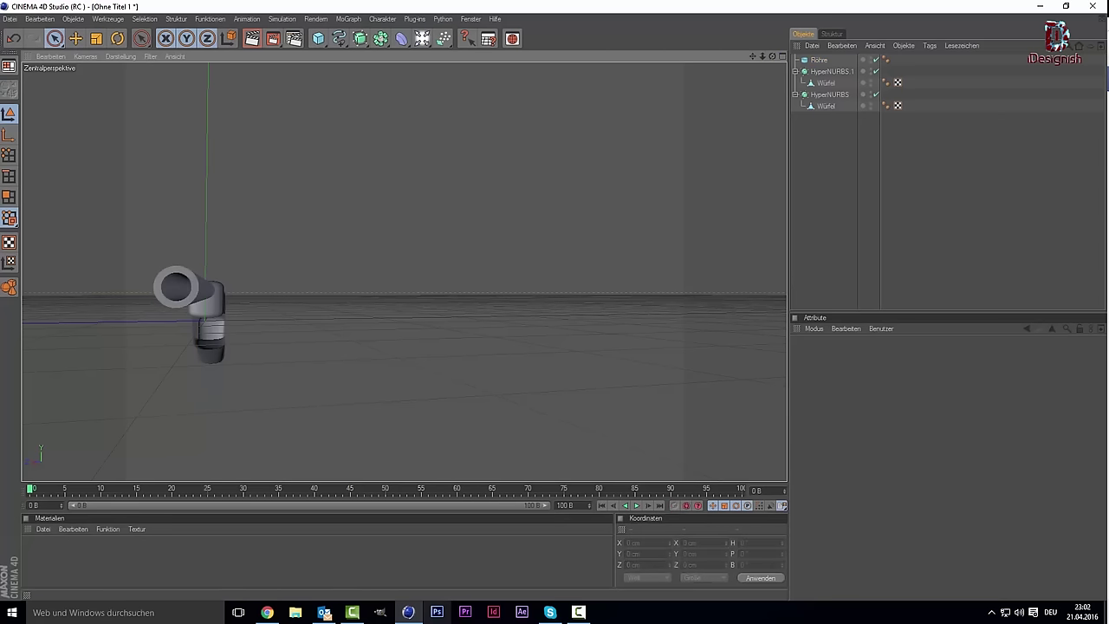
drag(772, 56, 606, 260)
mouse_move(772, 56)
mouse_down()
mouse_move(742, 67)
mouse_move(772, 56)
mouse_move(752, 56)
mouse_up()
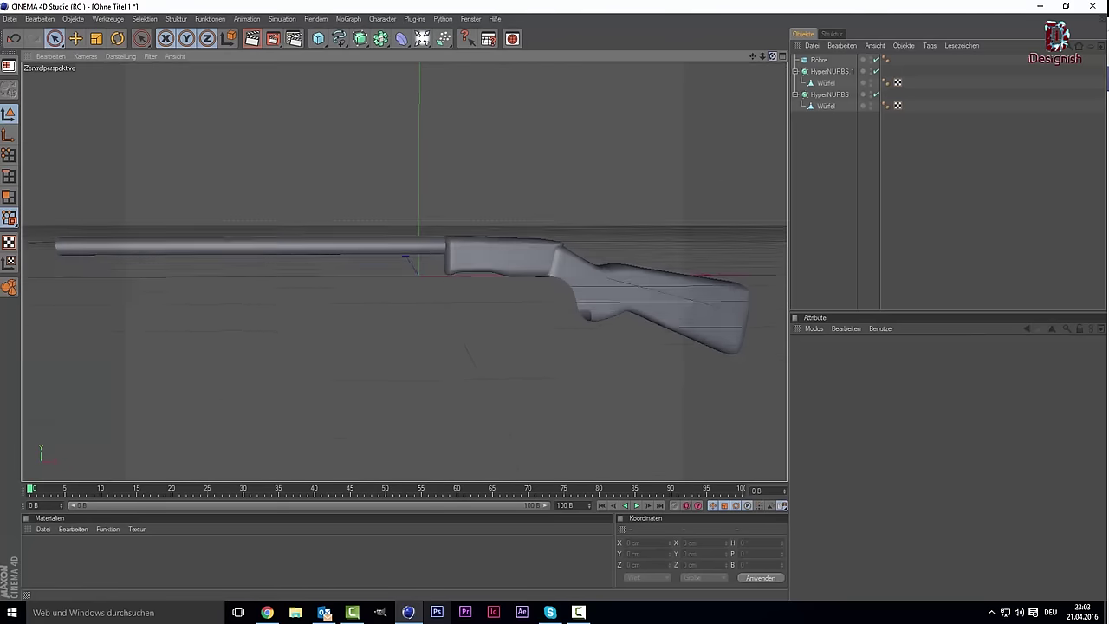
Bring up the front reference view, zoom in and select the Röhre tube.
middle_click(340, 356)
middle_click(494, 351)
scroll(494, 351, up, 3)
scroll(494, 351, up, 1)
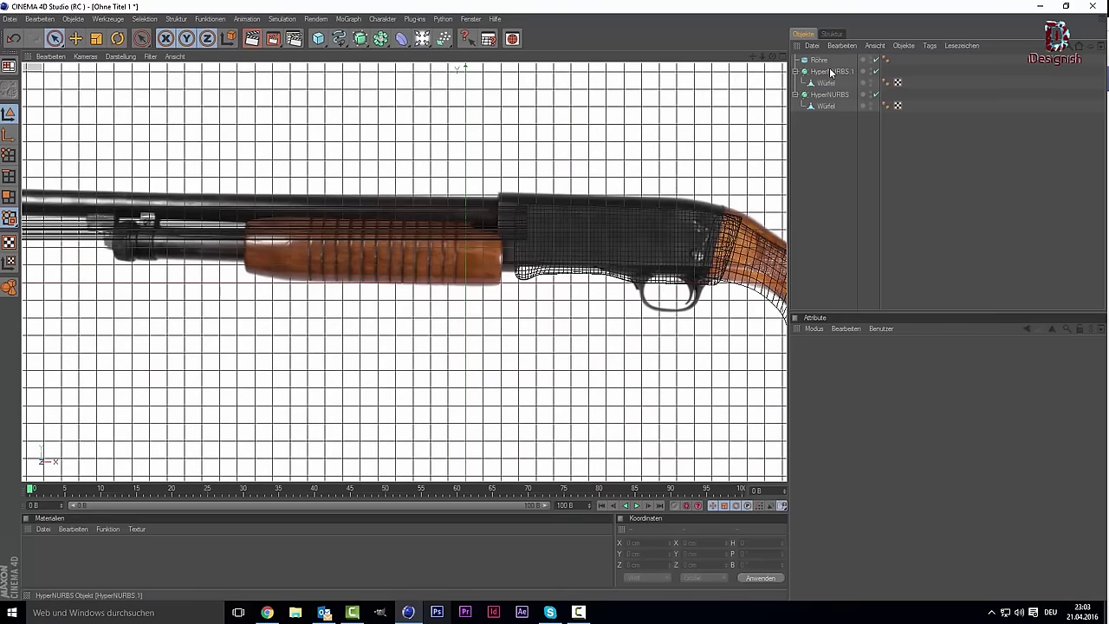
click(821, 61)
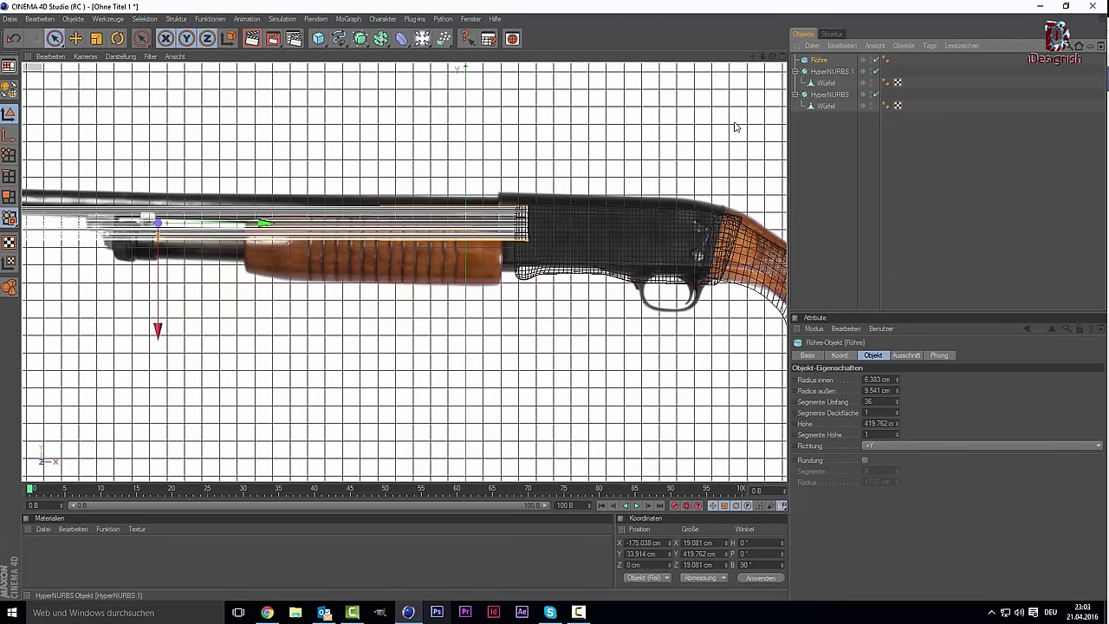
scroll(249, 283, down, 2)
scroll(250, 283, down, 1)
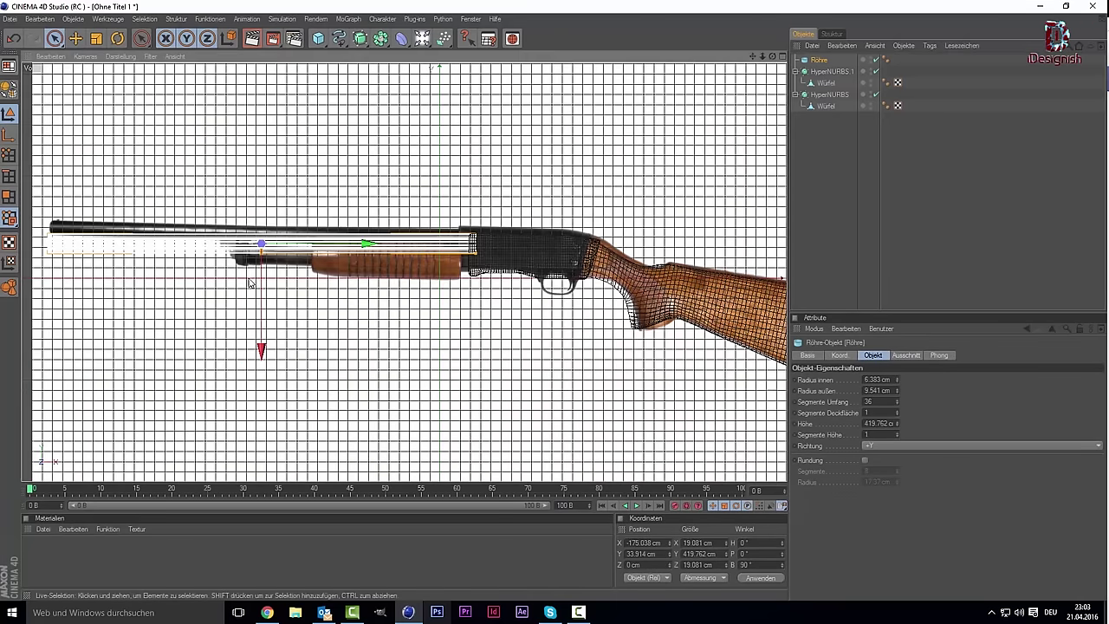
Duplicate Röhre as Röhre.1, lower it onto the magazine line and shorten it.
key(ctrl+c)
key(ctrl+v)
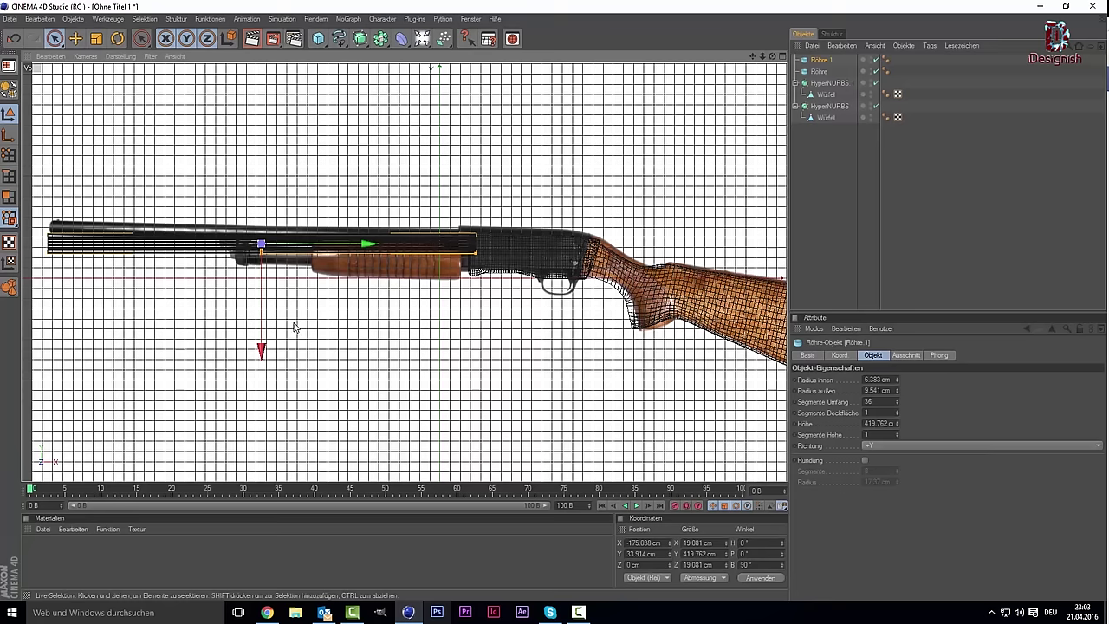
drag(264, 324, 259, 326)
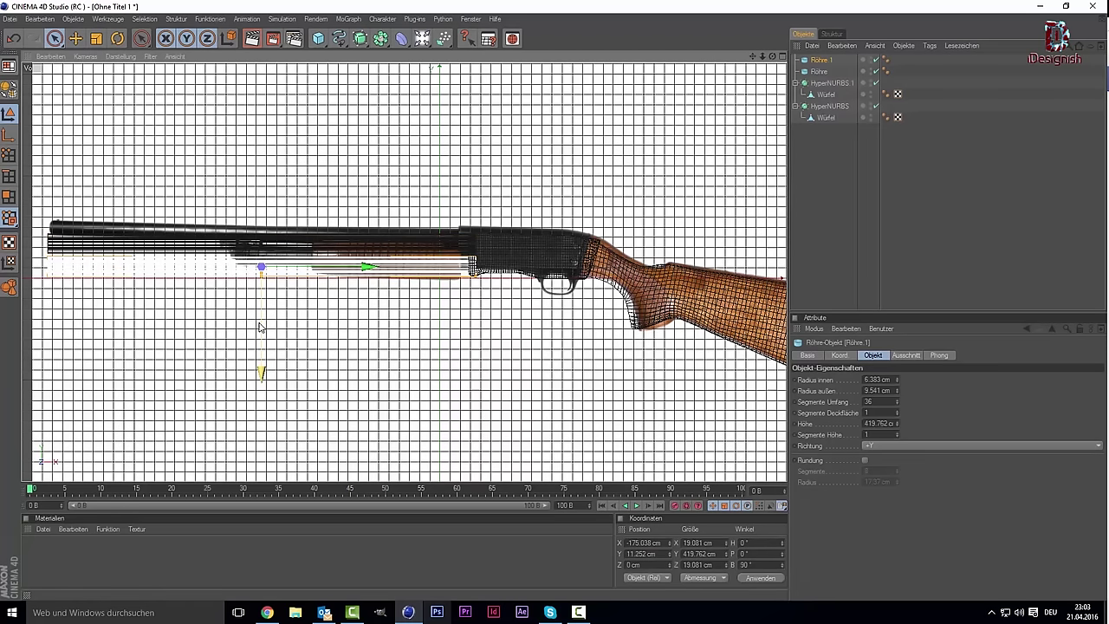
drag(260, 372, 261, 376)
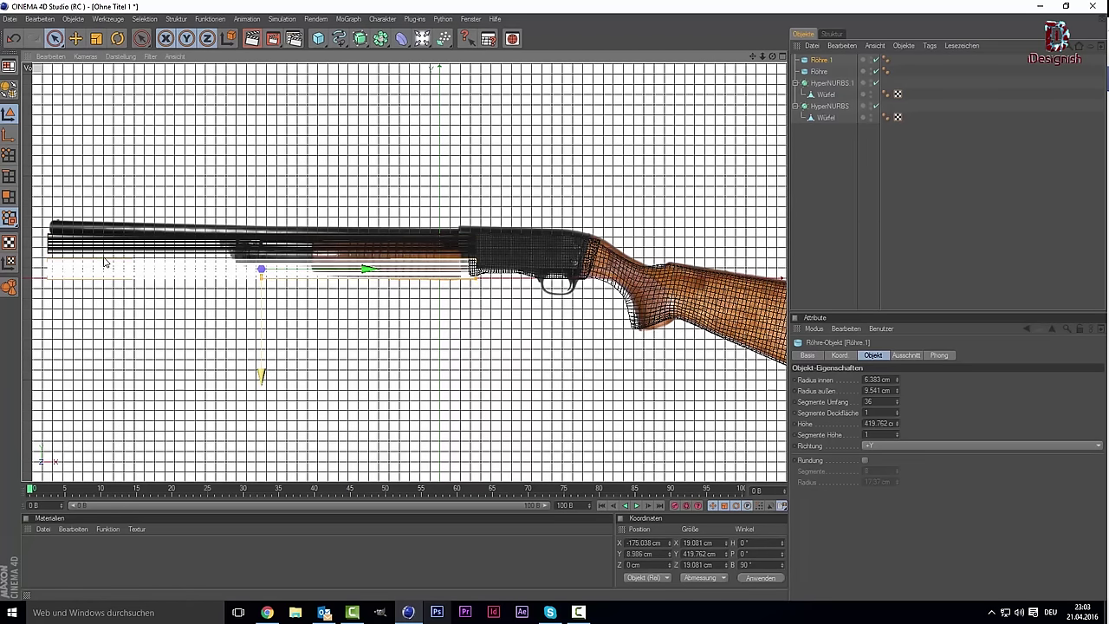
mouse_move(475, 269)
mouse_down()
mouse_move(374, 270)
mouse_move(470, 271)
mouse_up()
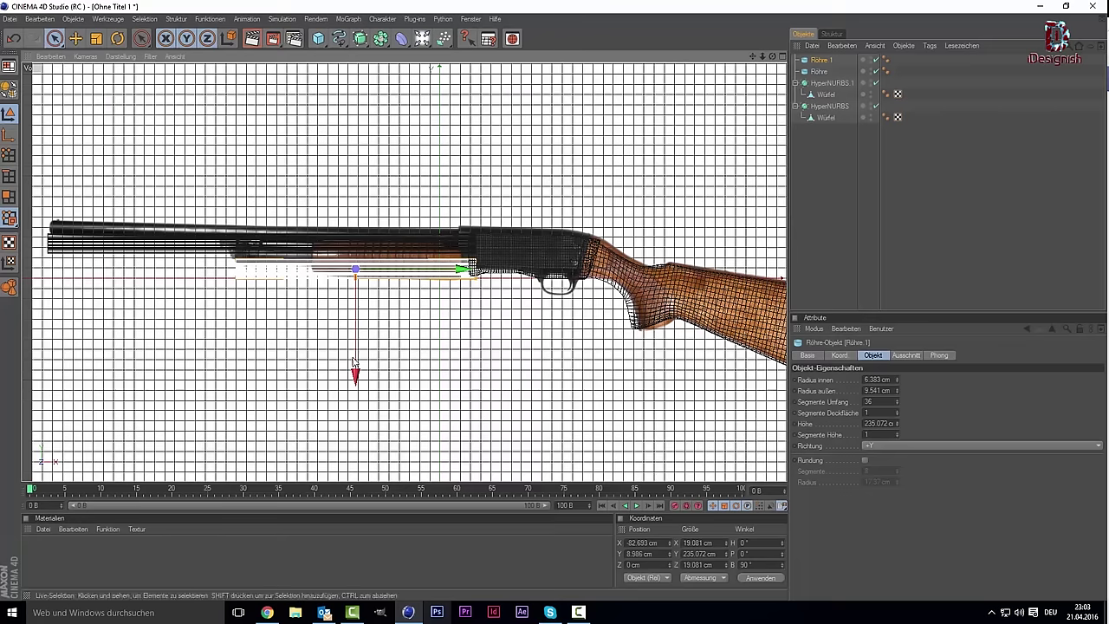
click(349, 364)
click(821, 60)
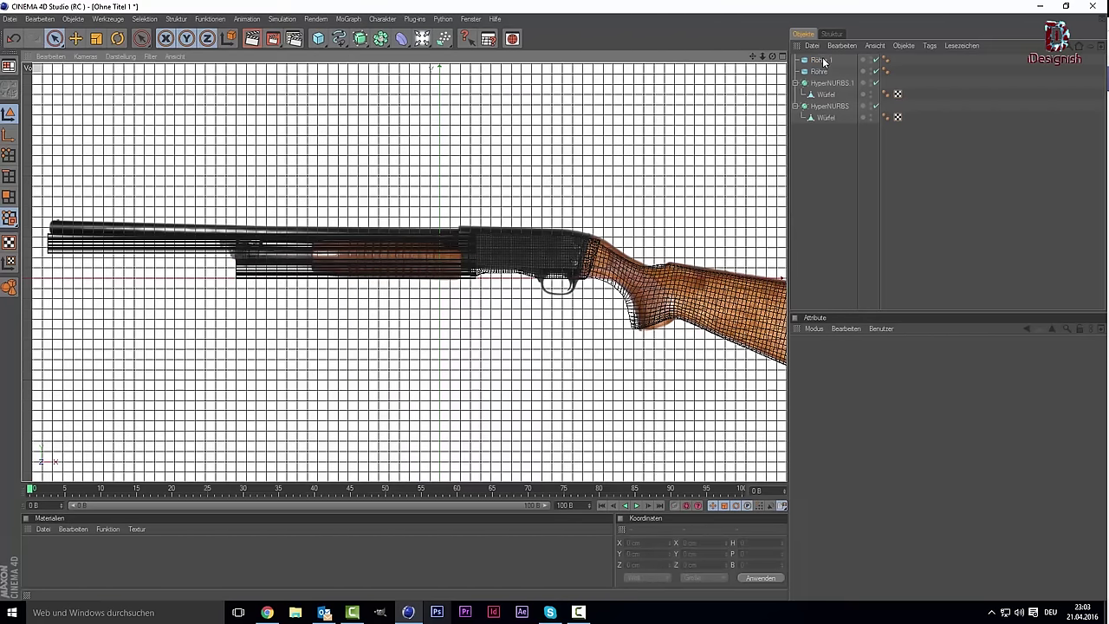
drag(355, 371, 355, 366)
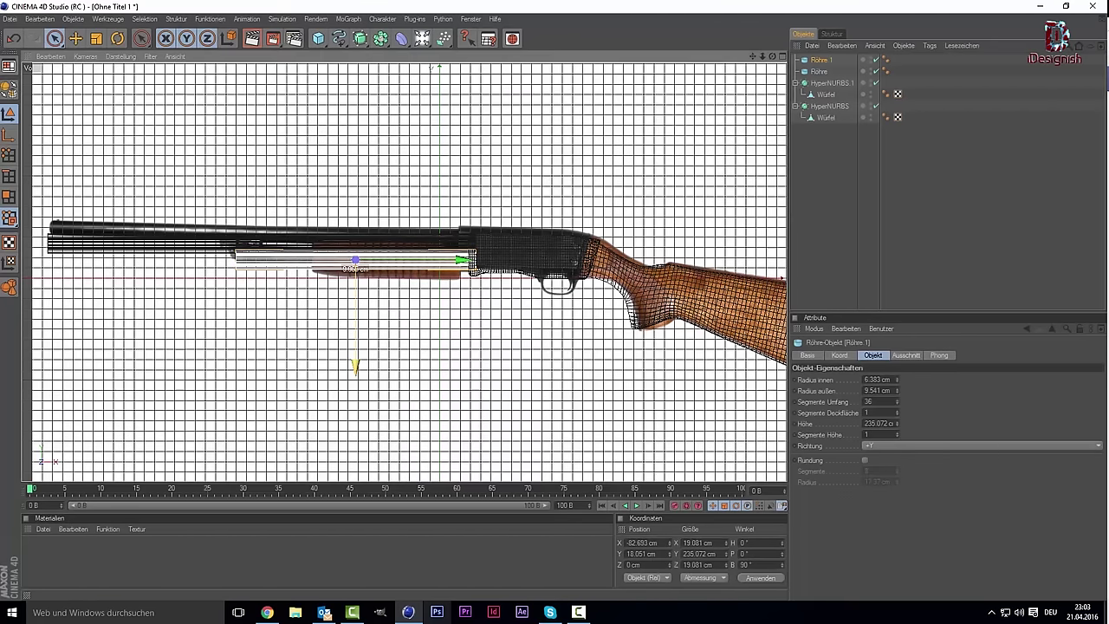
Lengthen Röhre.1 to 248.938 cm and shift it left along the reference magazine.
scroll(321, 347, up, 1)
scroll(277, 333, up, 2)
scroll(241, 323, down, 3)
scroll(477, 199, up, 1)
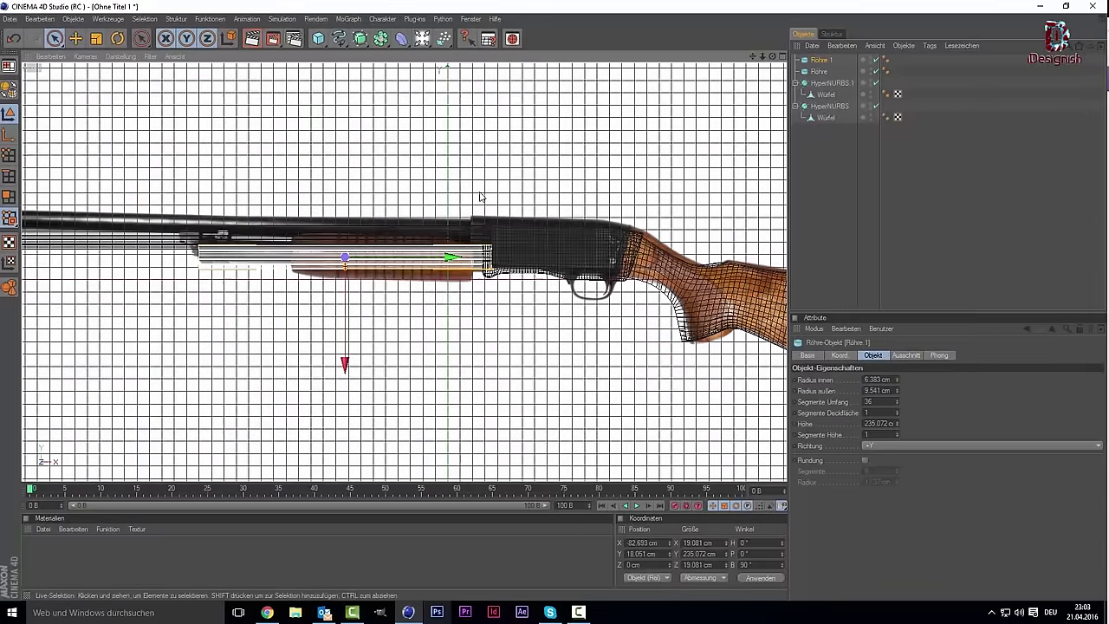
scroll(621, 148, up, 1)
scroll(621, 148, up, 1)
scroll(621, 148, up, 1)
scroll(505, 309, up, 1)
scroll(505, 309, up, 1)
scroll(395, 382, up, 1)
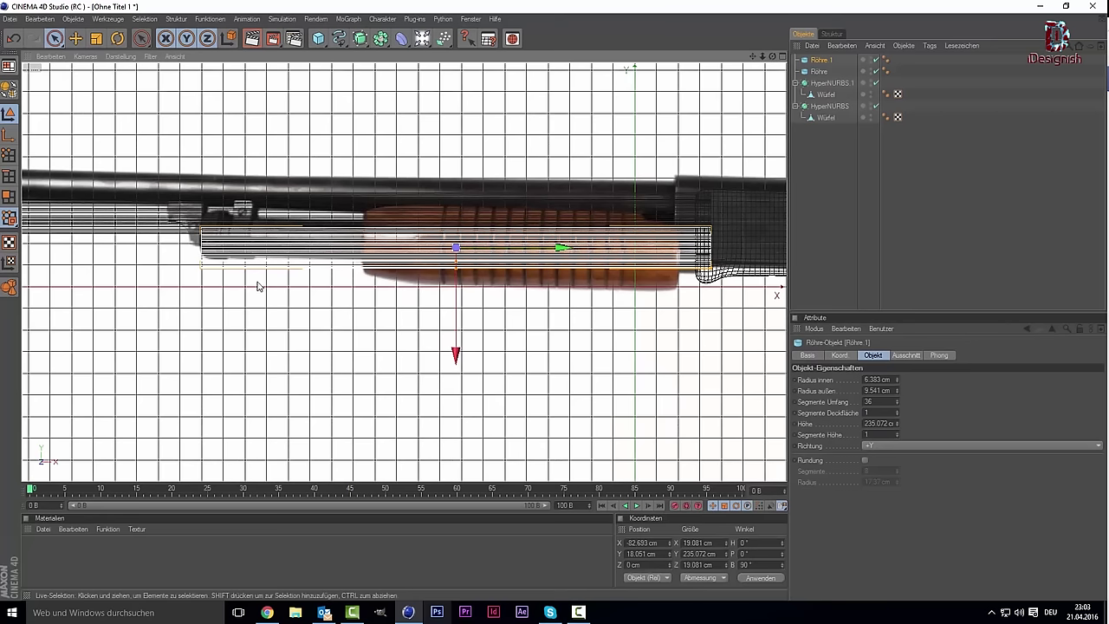
drag(706, 260, 723, 260)
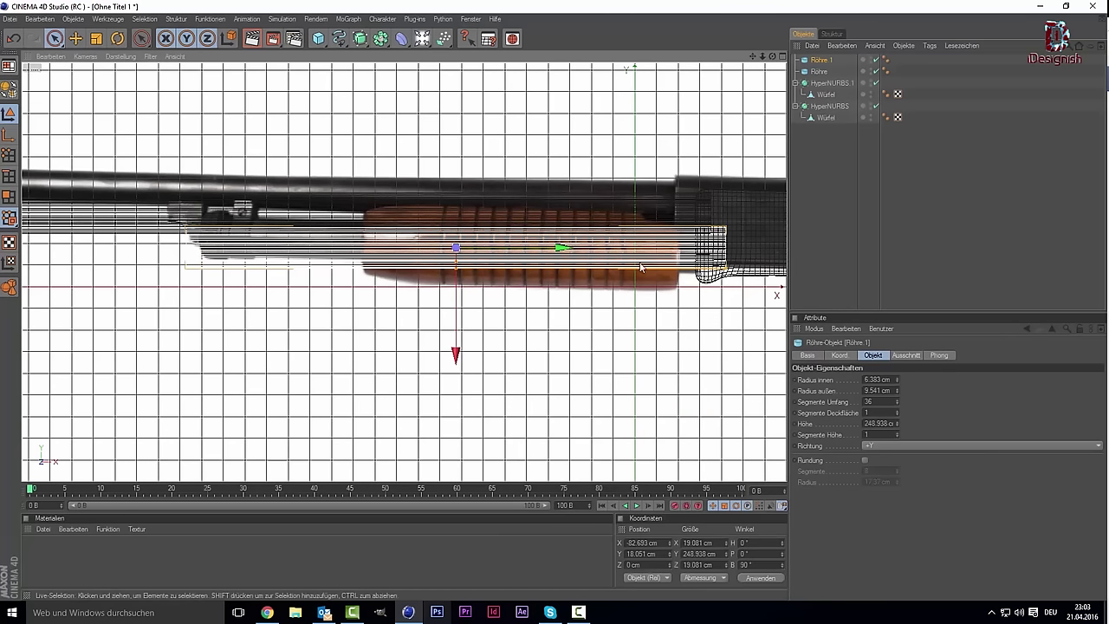
drag(567, 249, 554, 250)
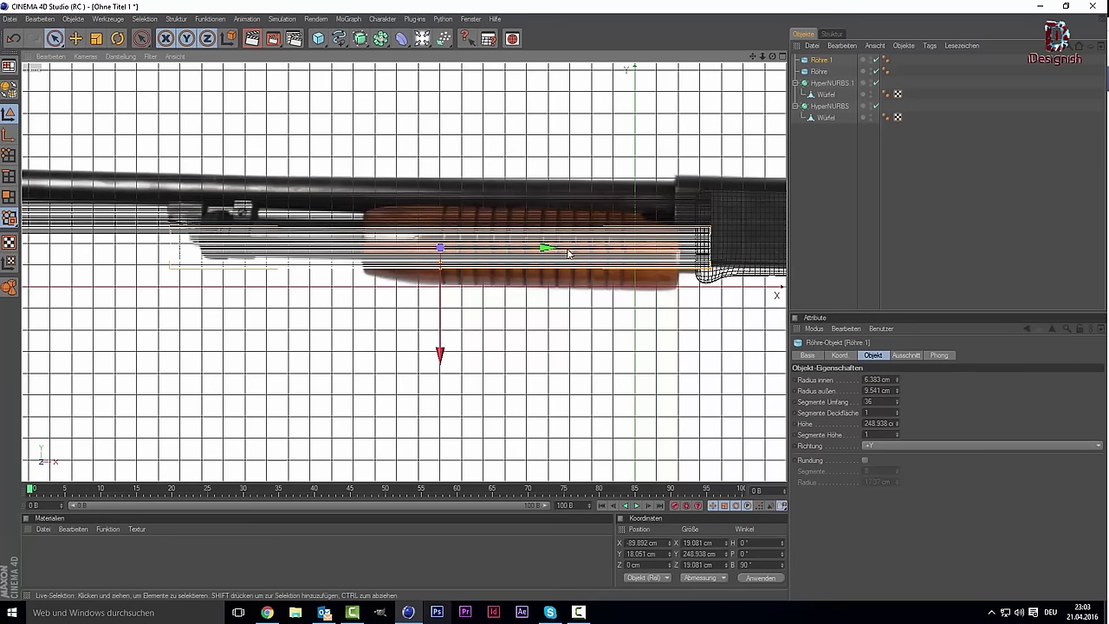
middle_click(460, 262)
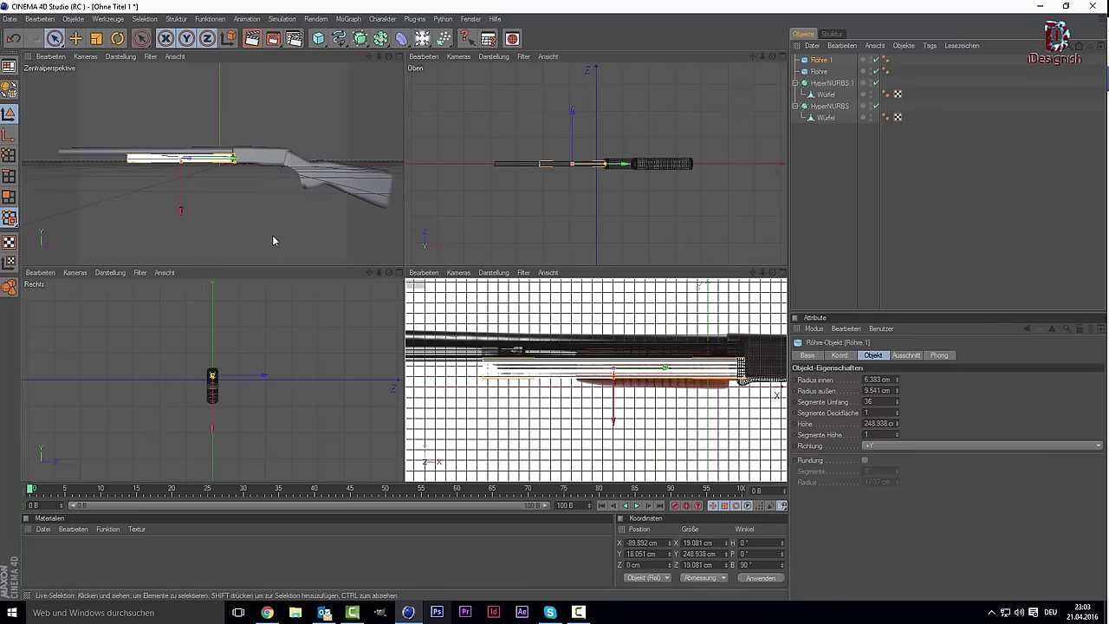
Maximize the perspective view, reselect Röhre.1 and orbit around the rifle.
middle_click(274, 238)
click(418, 367)
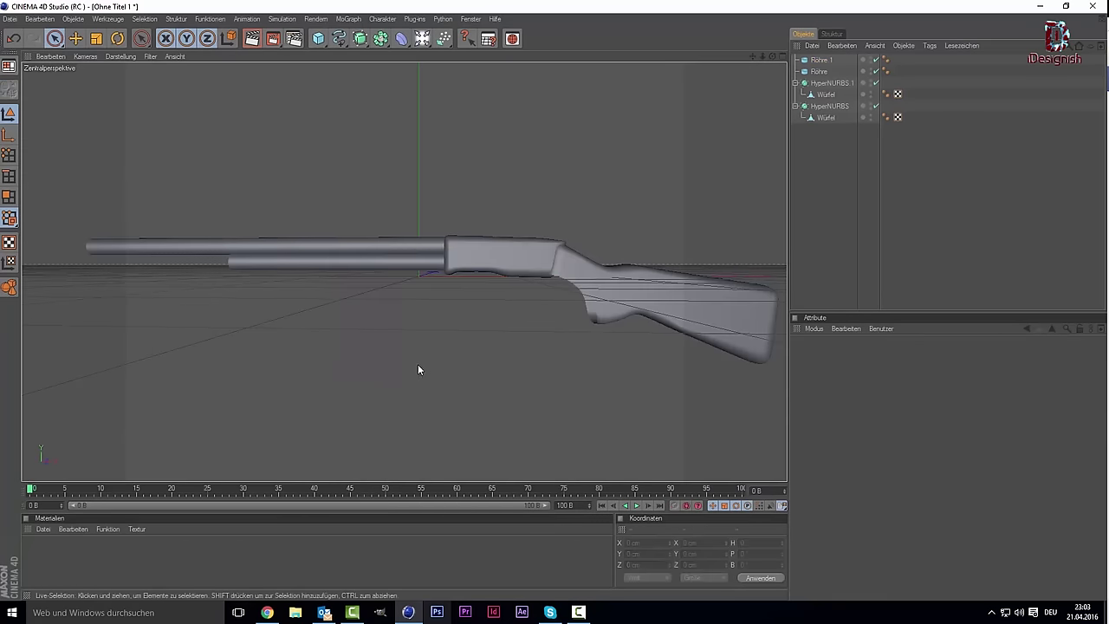
click(374, 260)
drag(772, 58, 775, 59)
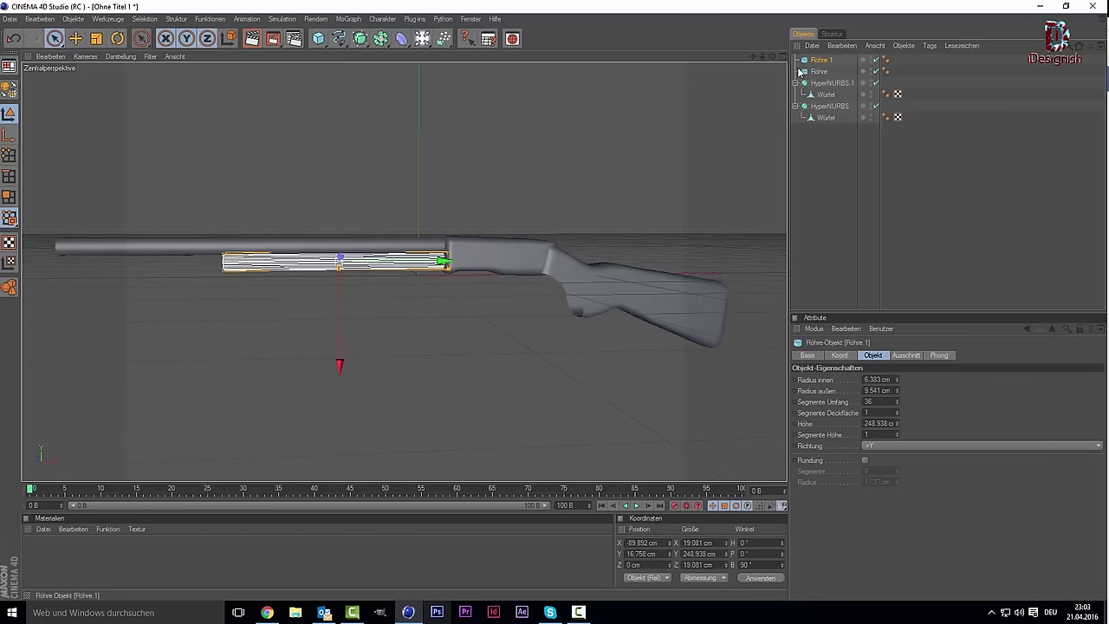
scroll(466, 280, up, 3)
scroll(461, 289, up, 2)
Compare the tube against the front reference, then return to perspective and reselect Röhre.1.
middle_click(451, 302)
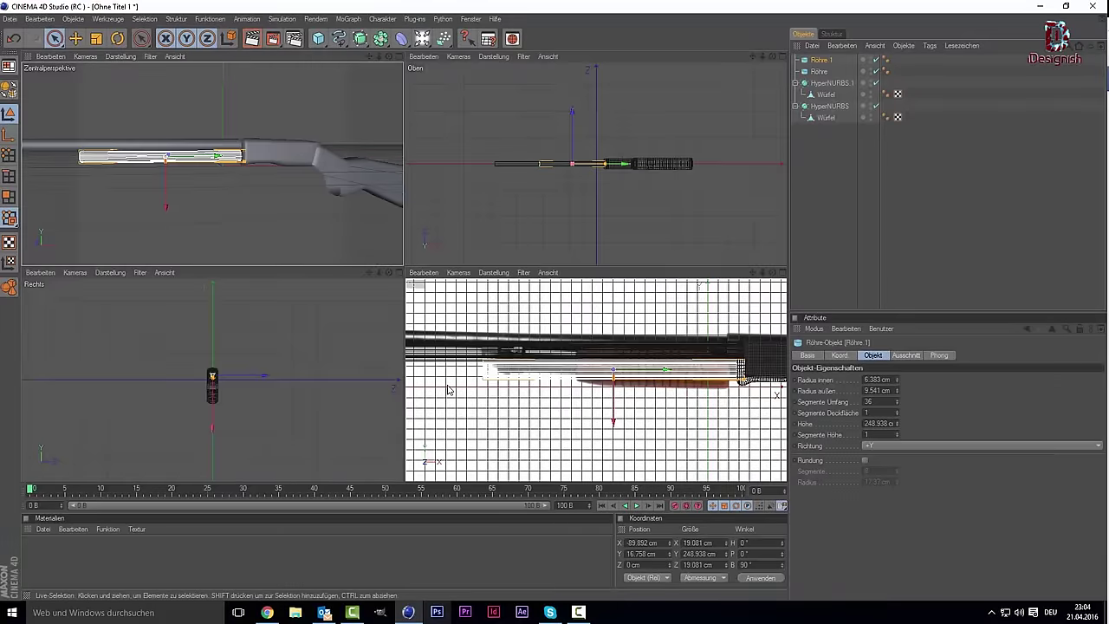
middle_click(451, 307)
click(234, 326)
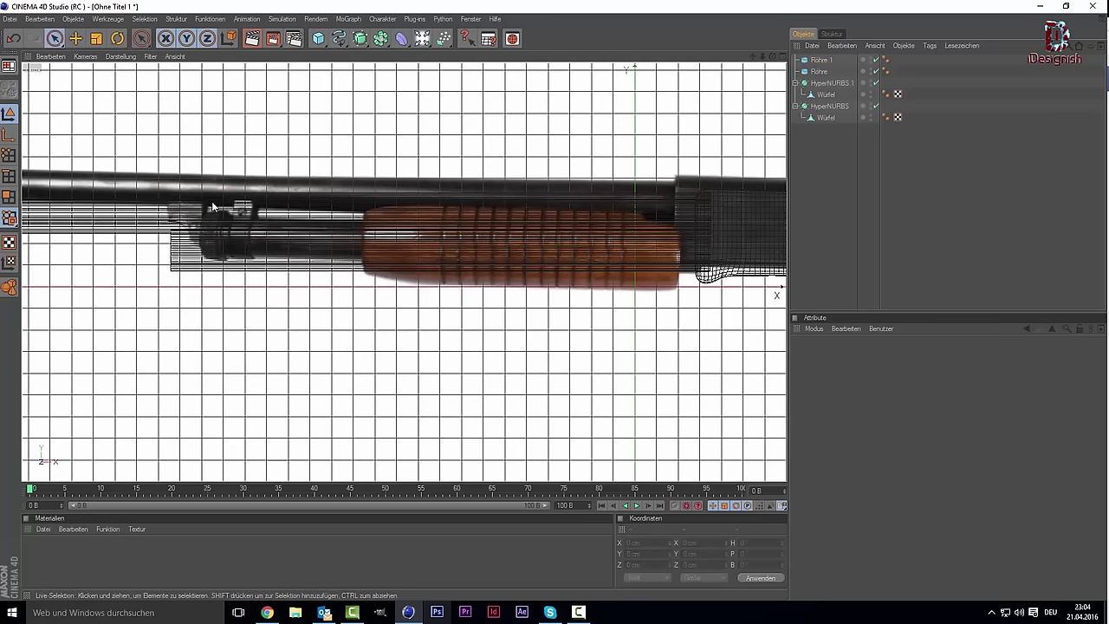
middle_click(206, 223)
middle_click(231, 190)
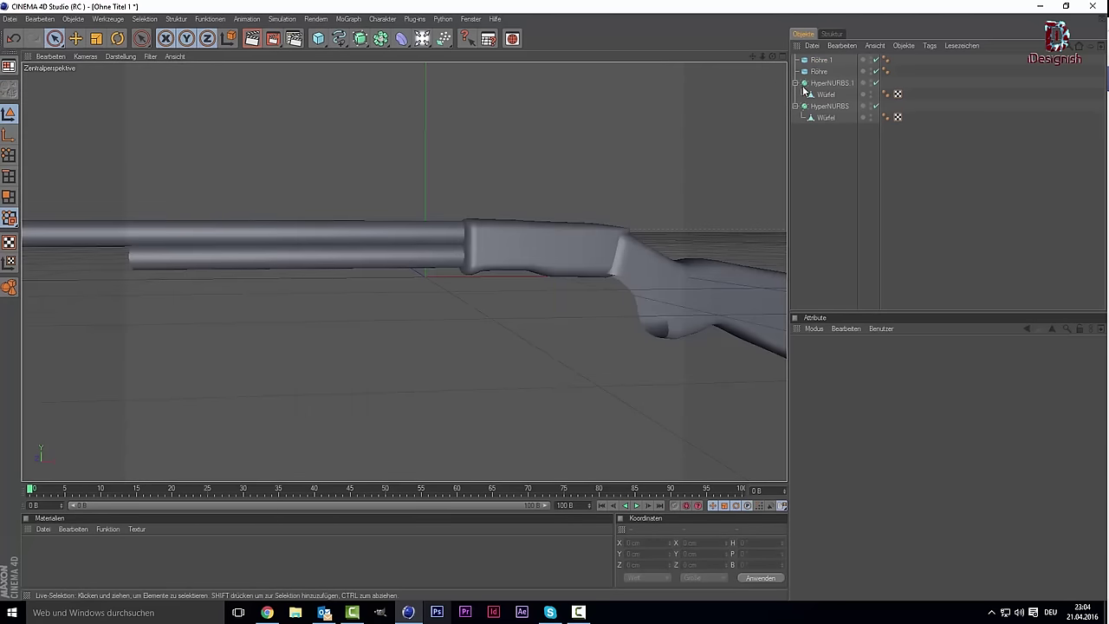
mouse_move(772, 55)
mouse_down()
mouse_move(742, 56)
mouse_move(740, 76)
mouse_up()
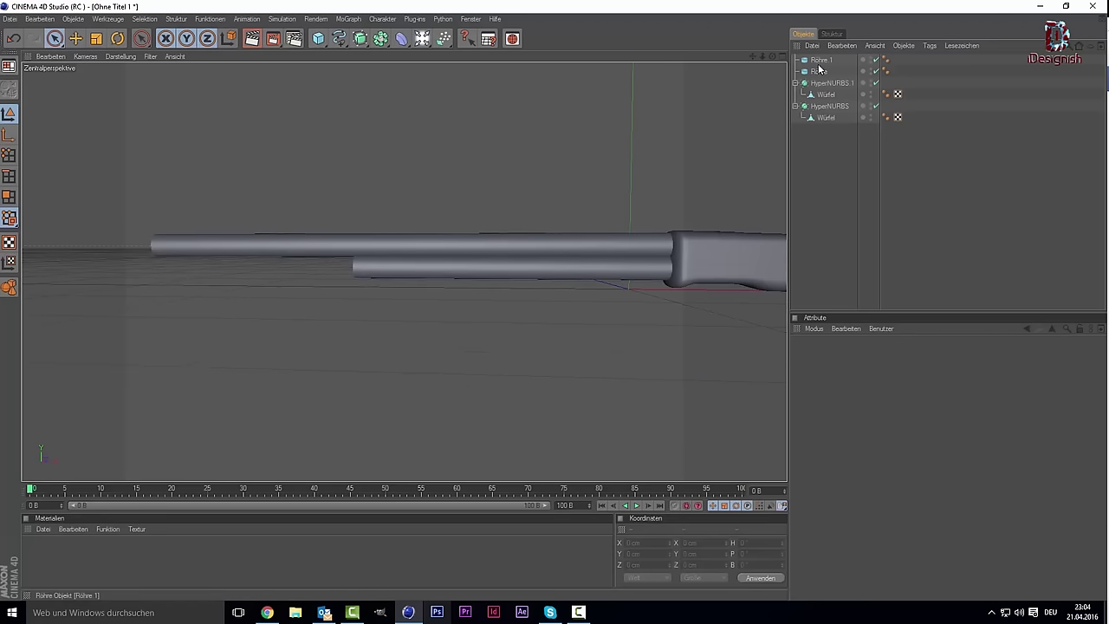
click(819, 64)
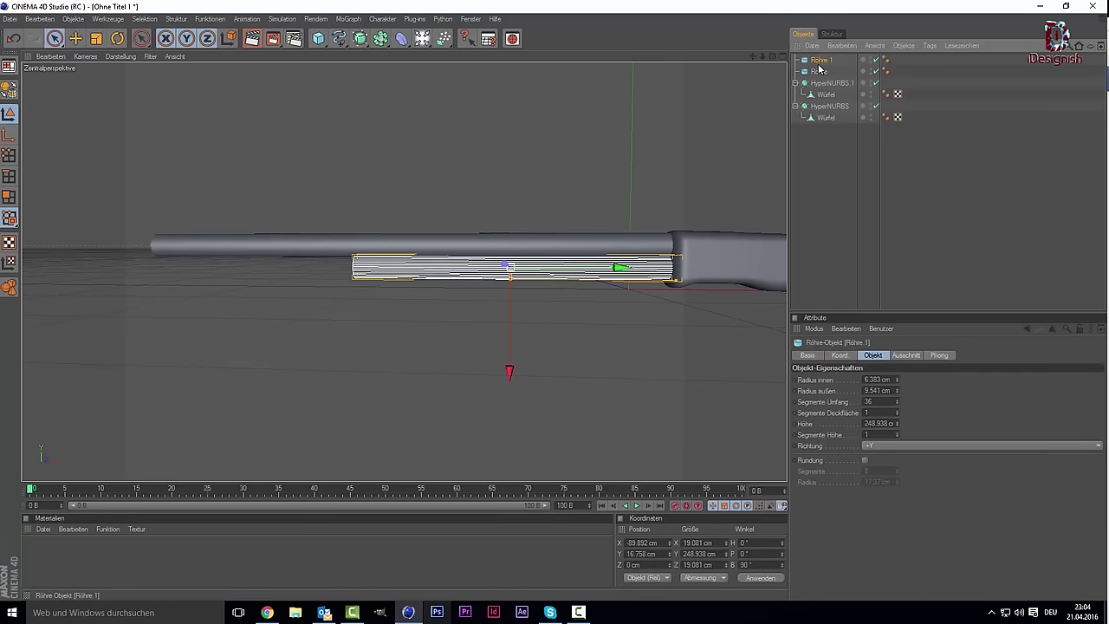
Duplicate Röhre.1 as Röhre 2, shrink it into a short ring near the magazine tube's front.
key(ctrl+c)
key(ctrl+v)
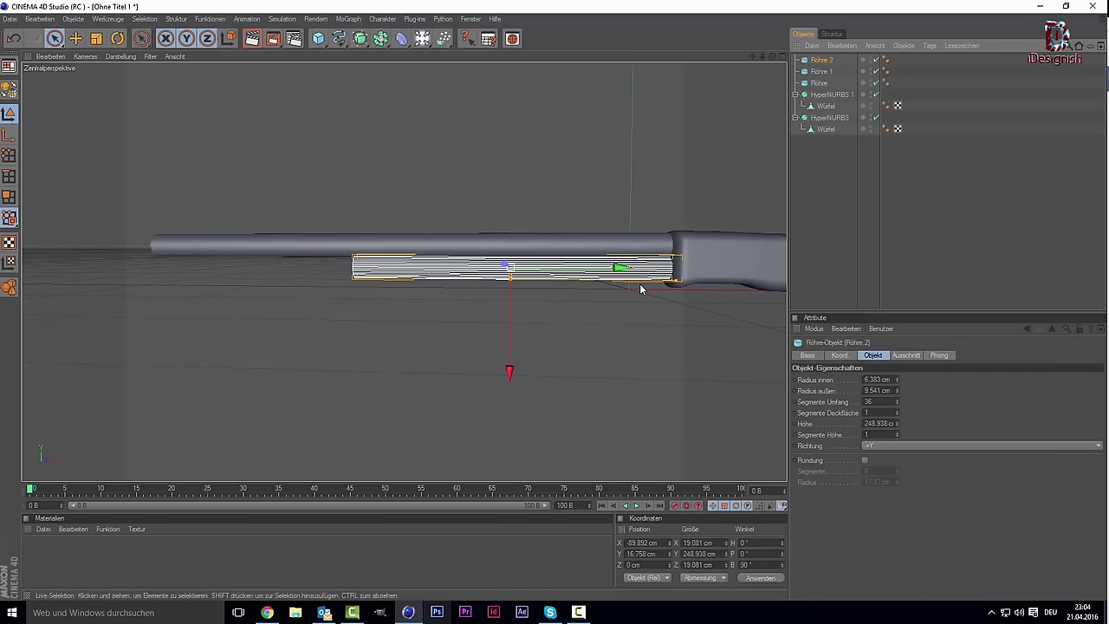
drag(680, 290, 518, 277)
drag(621, 267, 470, 267)
drag(403, 266, 428, 272)
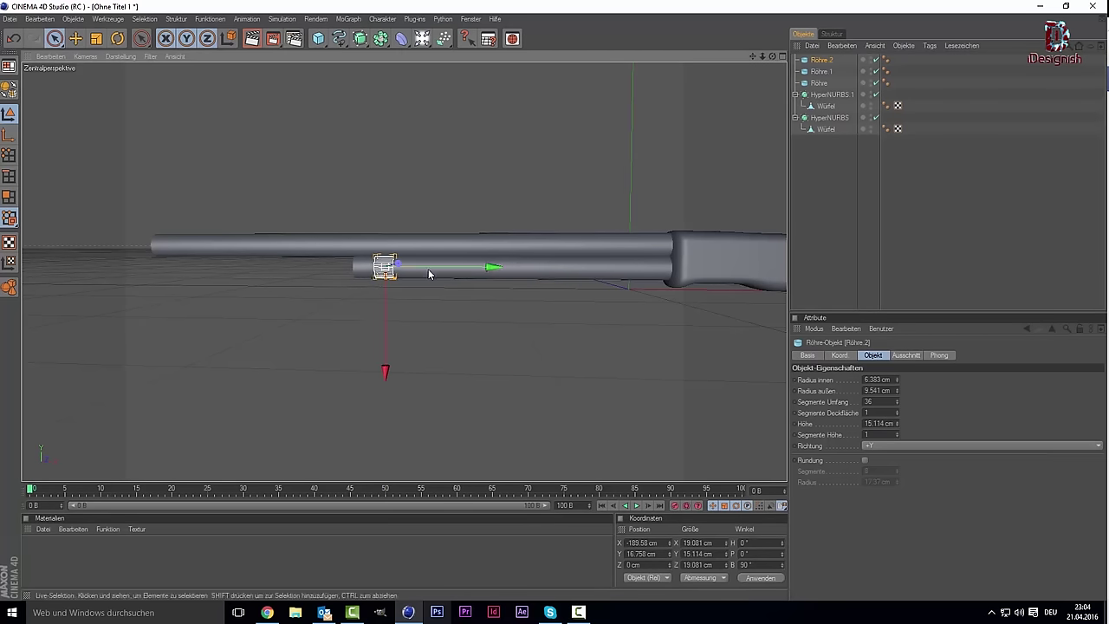
scroll(428, 268, up, 3)
scroll(428, 265, up, 3)
Give the Röhre 2 ring a 10.667 cm height and a 10.895 cm outer radius.
drag(349, 312, 344, 315)
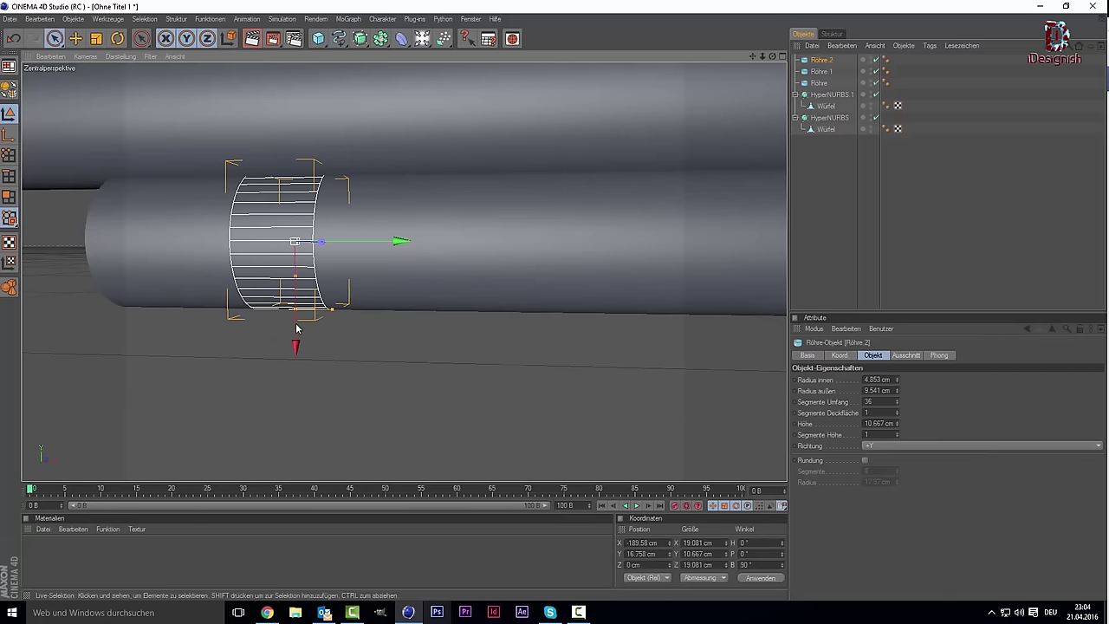
drag(297, 313, 331, 313)
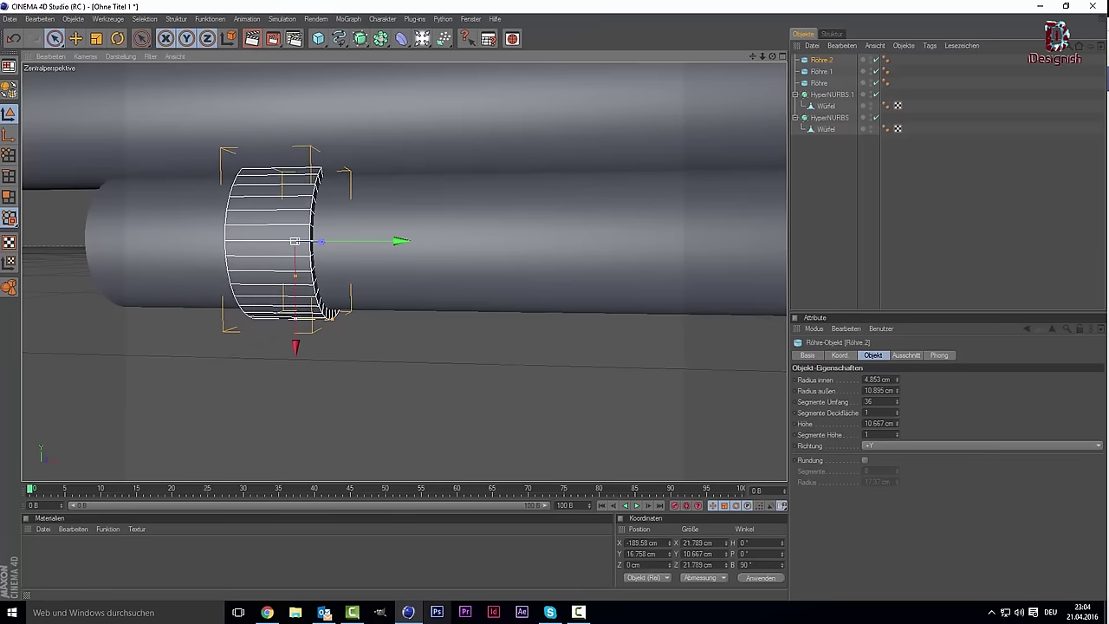
key(ctrl+z)
drag(330, 312, 332, 313)
scroll(491, 171, down, 3)
click(484, 360)
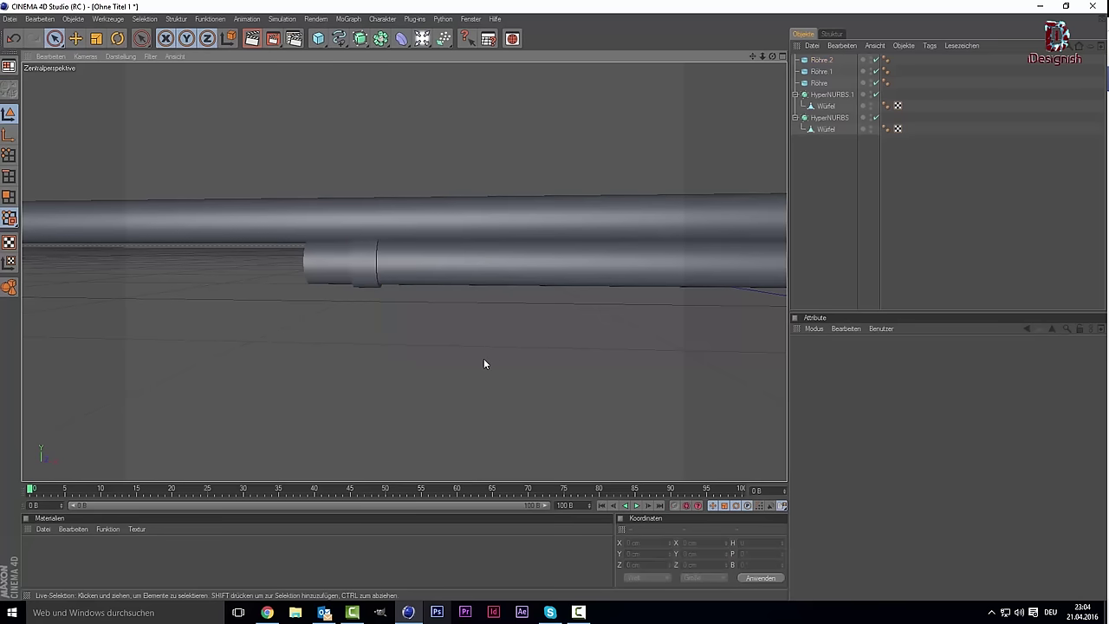
scroll(375, 304, up, 2)
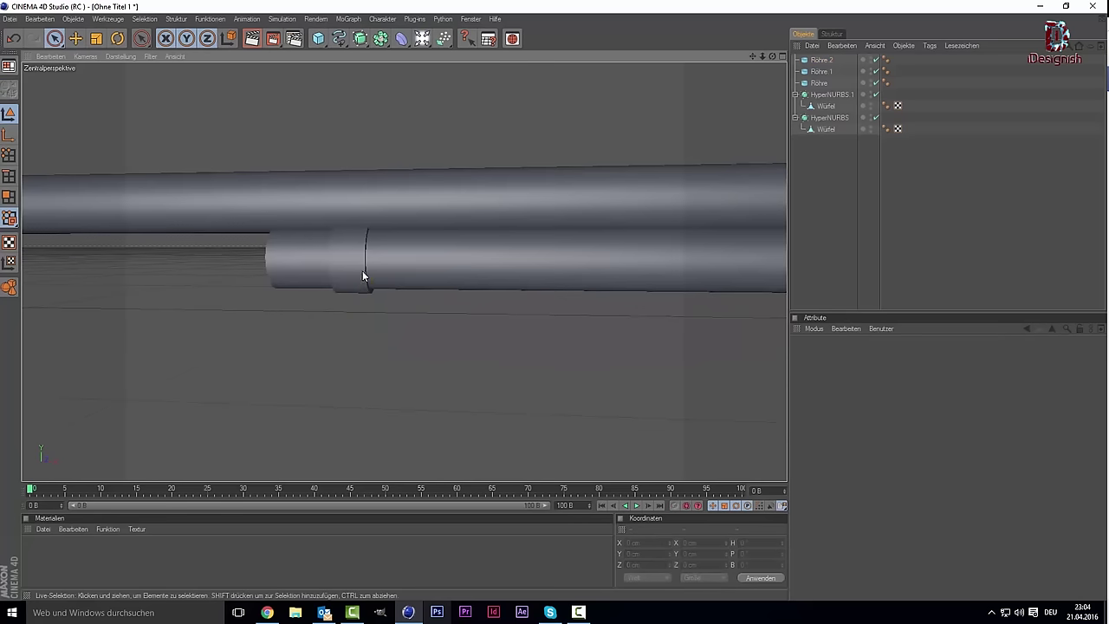
click(362, 271)
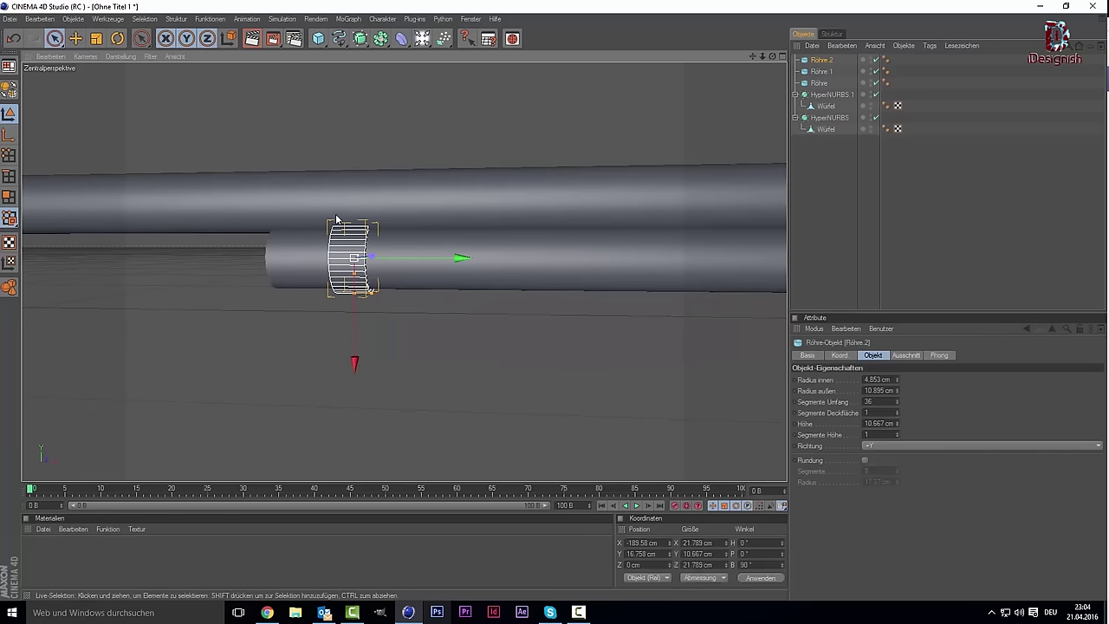
Convert the Röhre 2 ring to an editable polygon object with C.
key(c)
alt+drag(554, 228, 262, 171)
key(ctrl+shift+z)
mouse_move(752, 55)
mouse_down()
mouse_move(763, 58)
mouse_move(129, 208)
mouse_up()
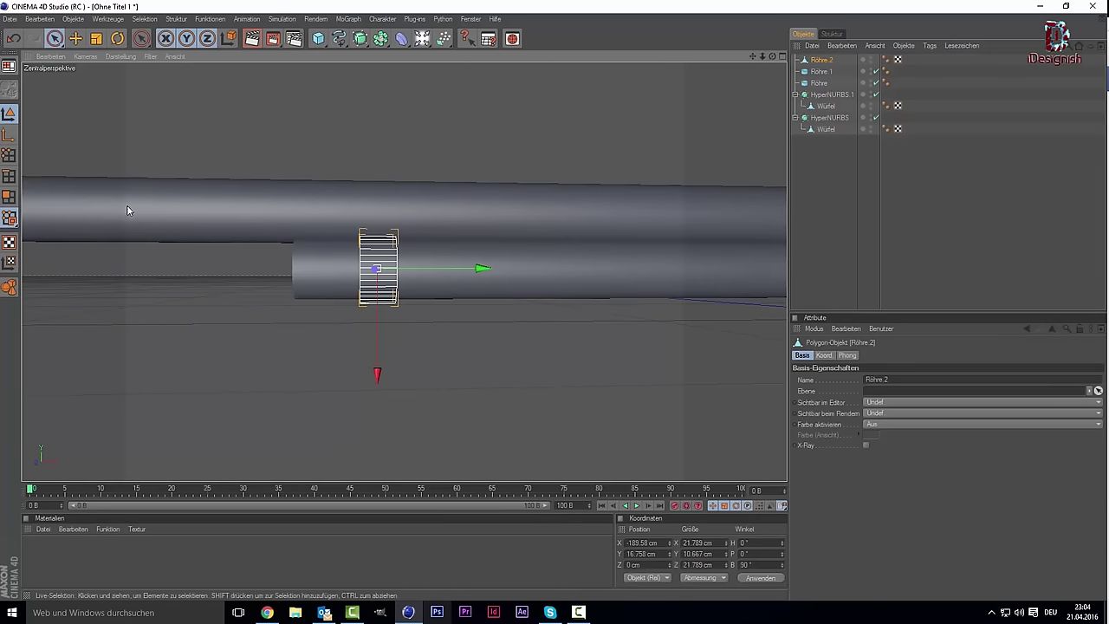
click(9, 156)
mouse_move(217, 199)
alt+mouse_down()
mouse_move(240, 236)
mouse_move(230, 197)
alt+mouse_up()
alt+right_drag(343, 225, 384, 198)
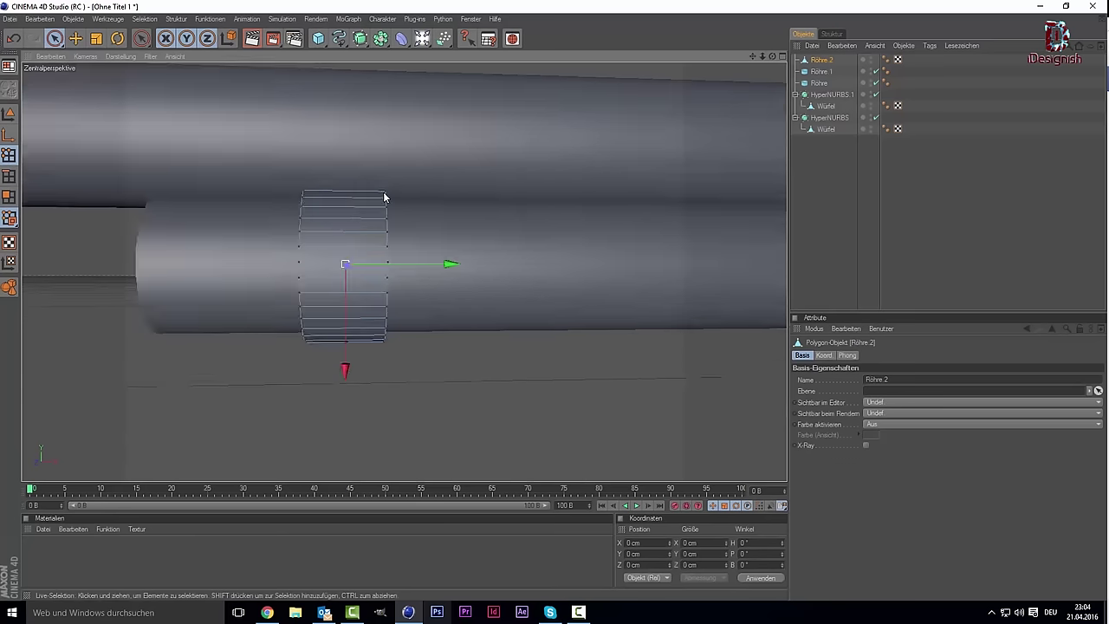
click(385, 193)
shift+click(303, 192)
shift+click(386, 200)
shift+click(302, 201)
shift+click(387, 218)
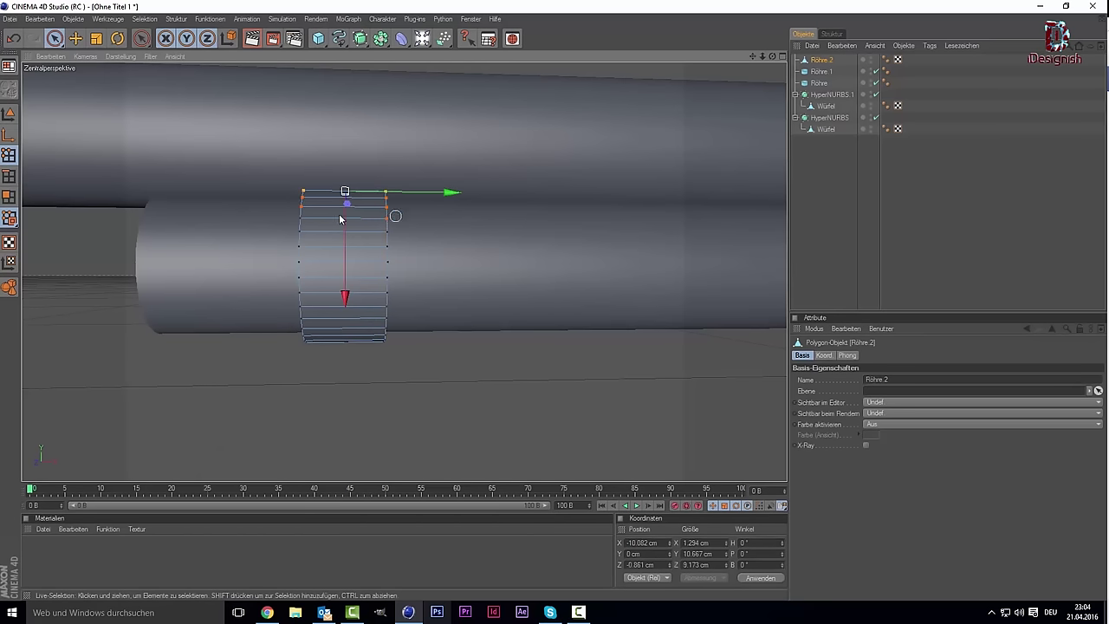
shift+click(300, 219)
drag(347, 252, 346, 227)
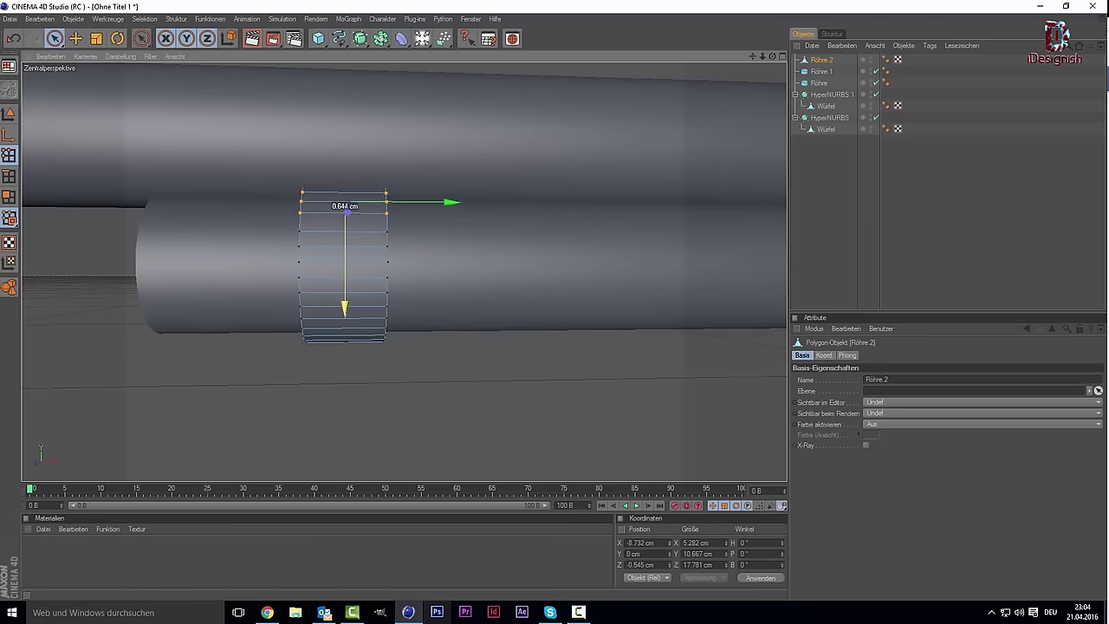
drag(345, 277, 345, 285)
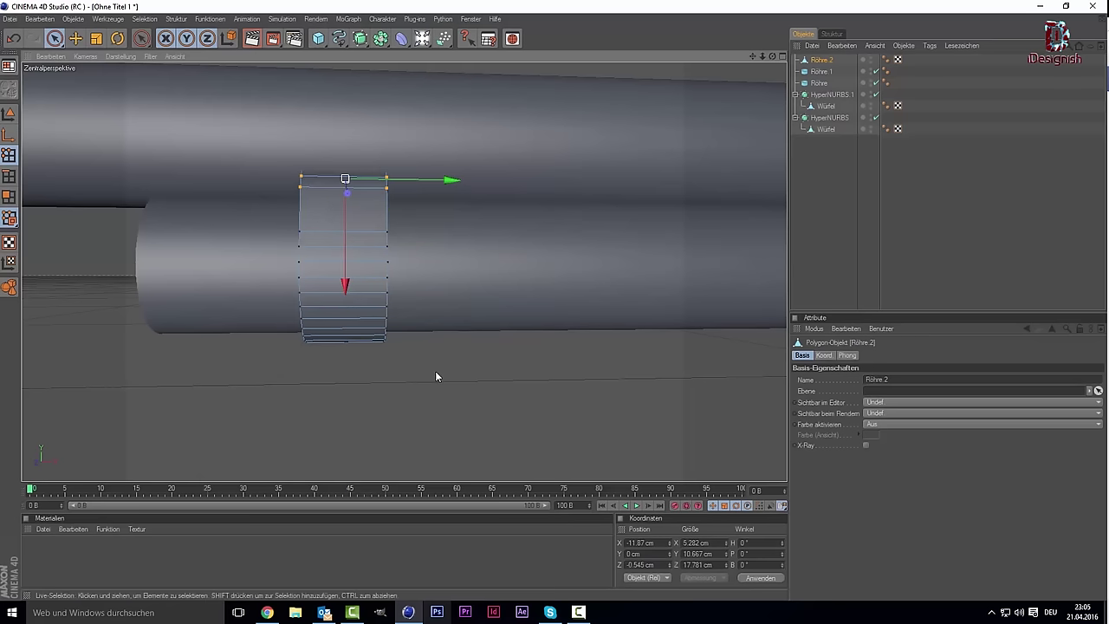
scroll(419, 355, down, 3)
click(930, 287)
alt+drag(777, 321, 684, 237)
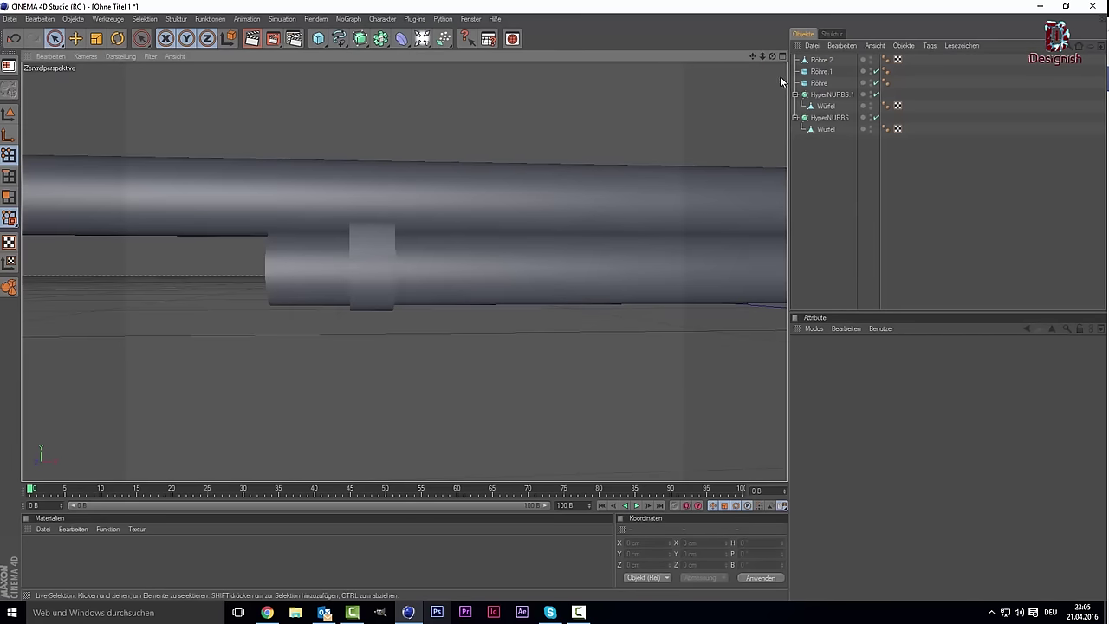
mouse_move(771, 56)
mouse_down()
mouse_move(676, 78)
mouse_move(770, 57)
mouse_up()
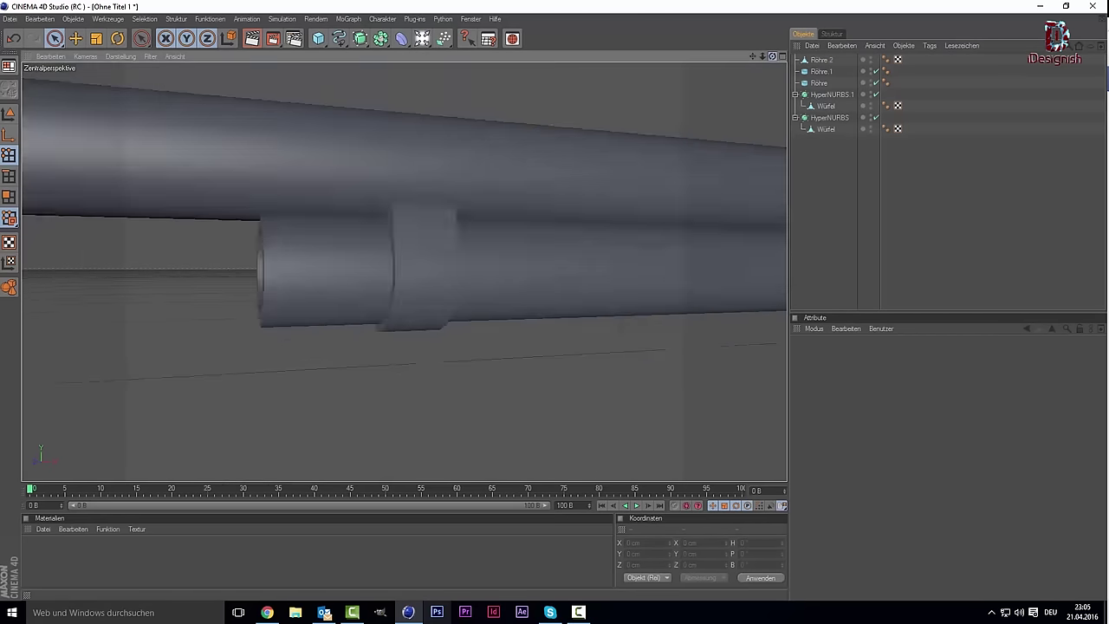
Duplicate ring Röhre 2 as Röhre 3 and slide it along X to the magazine tube's end.
click(819, 60)
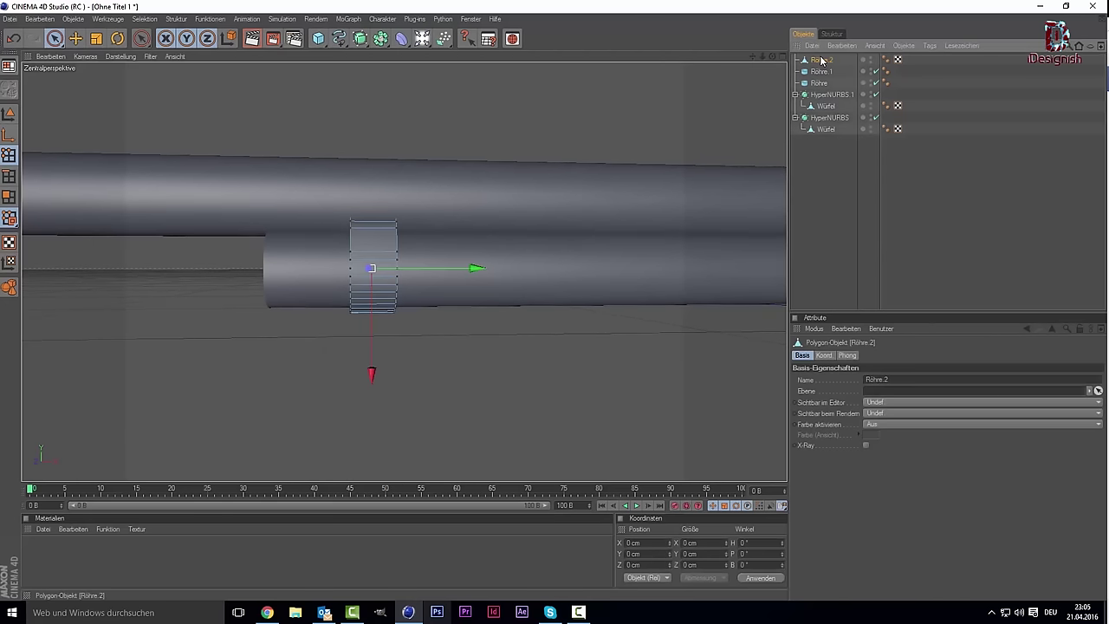
key(ctrl+c)
key(ctrl+v)
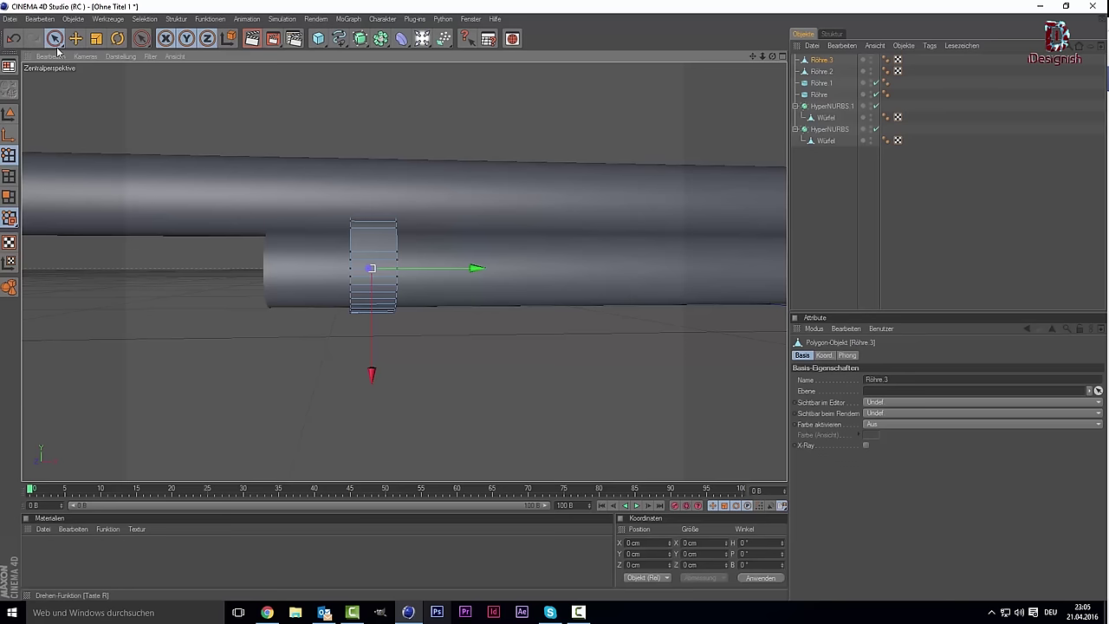
click(8, 111)
drag(416, 273, 292, 273)
click(375, 275)
click(240, 272)
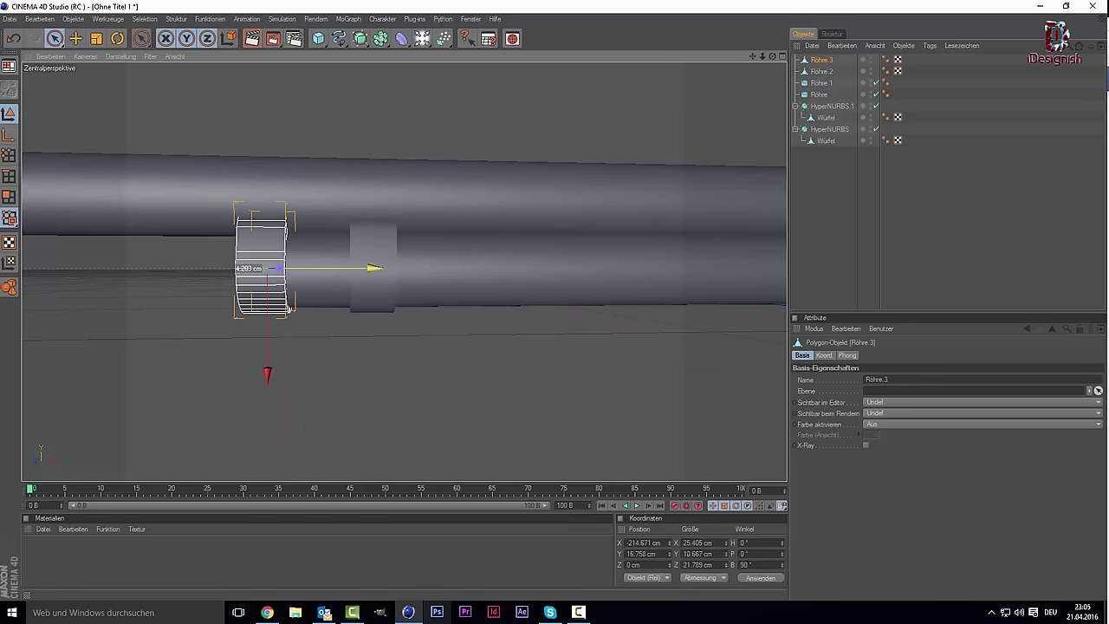
drag(774, 56, 342, 301)
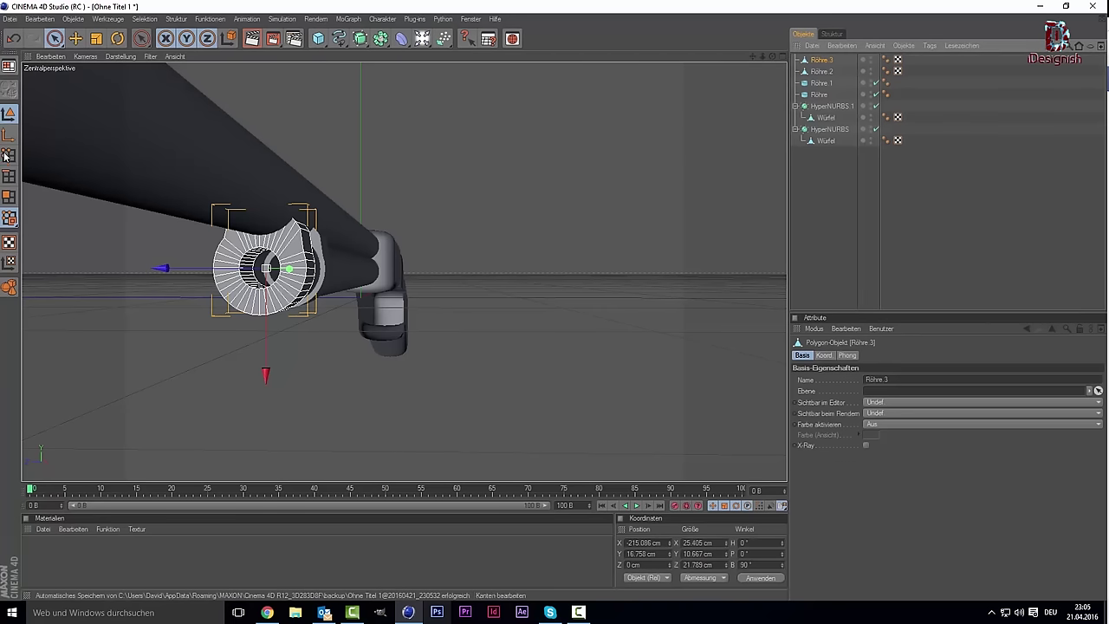
Cap Röhre 3's open end using Polygonloch schließen in Polygon mode.
right_click(123, 268)
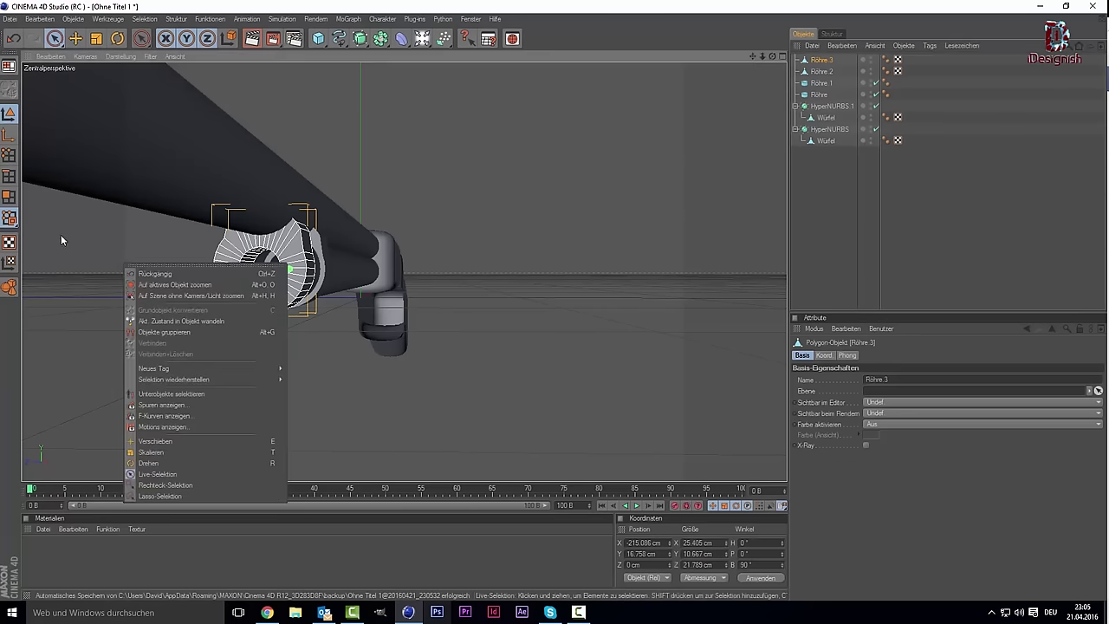
click(11, 156)
click(9, 155)
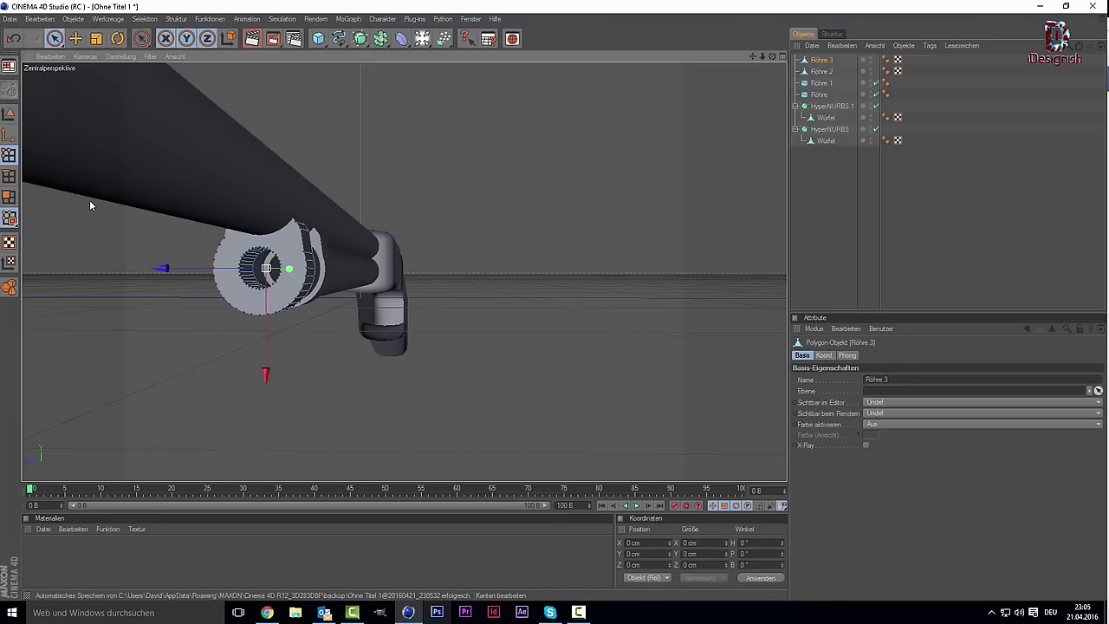
click(10, 198)
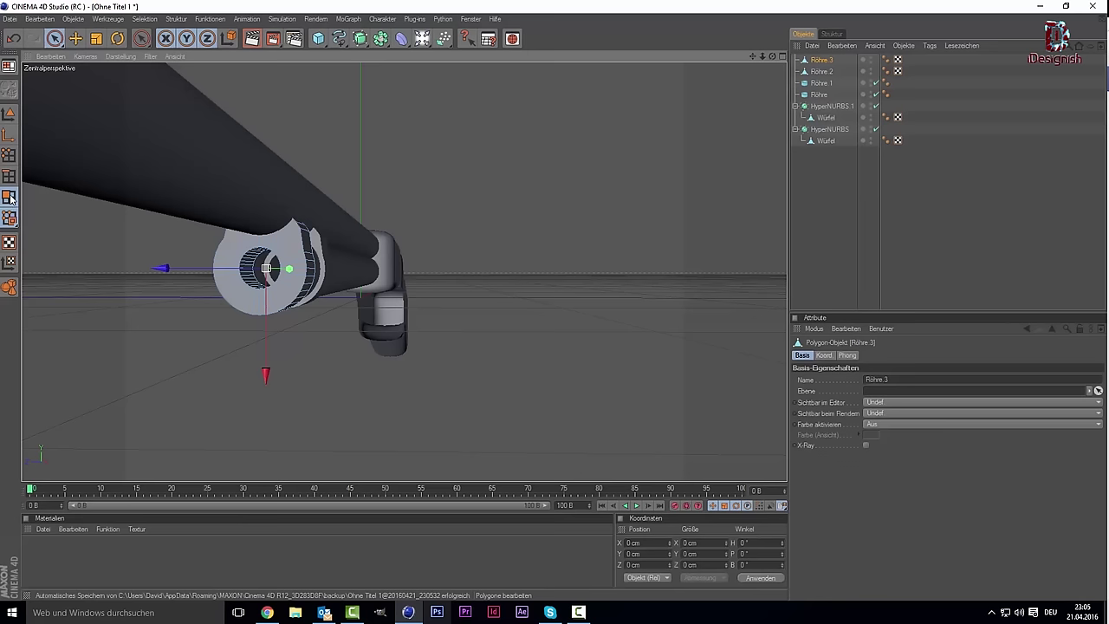
alt+drag(55, 235, 126, 319)
right_click(178, 326)
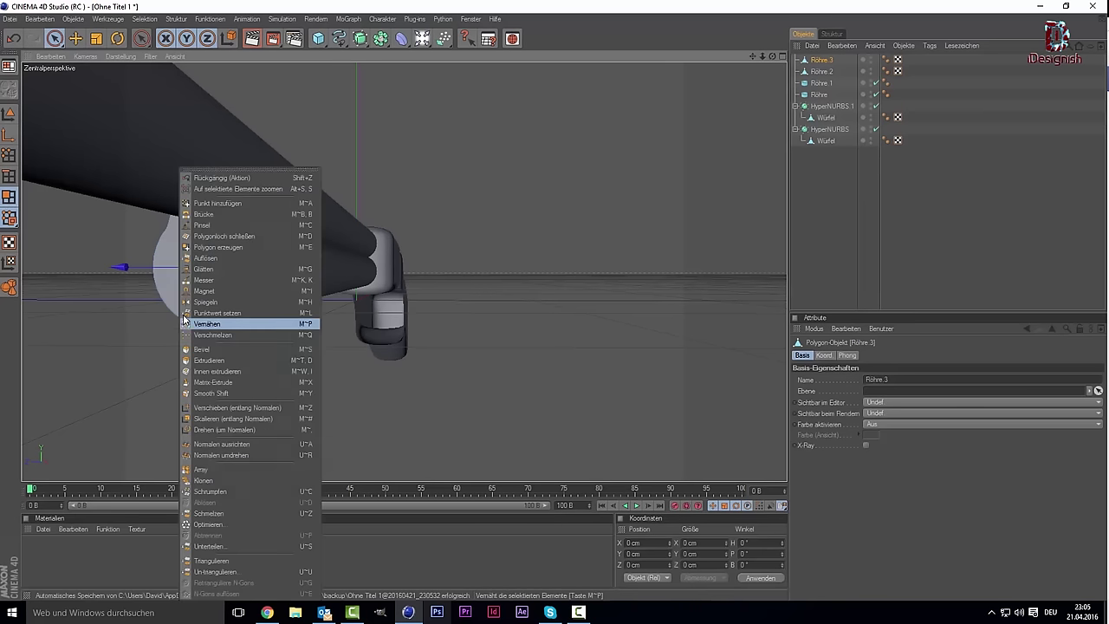
click(217, 236)
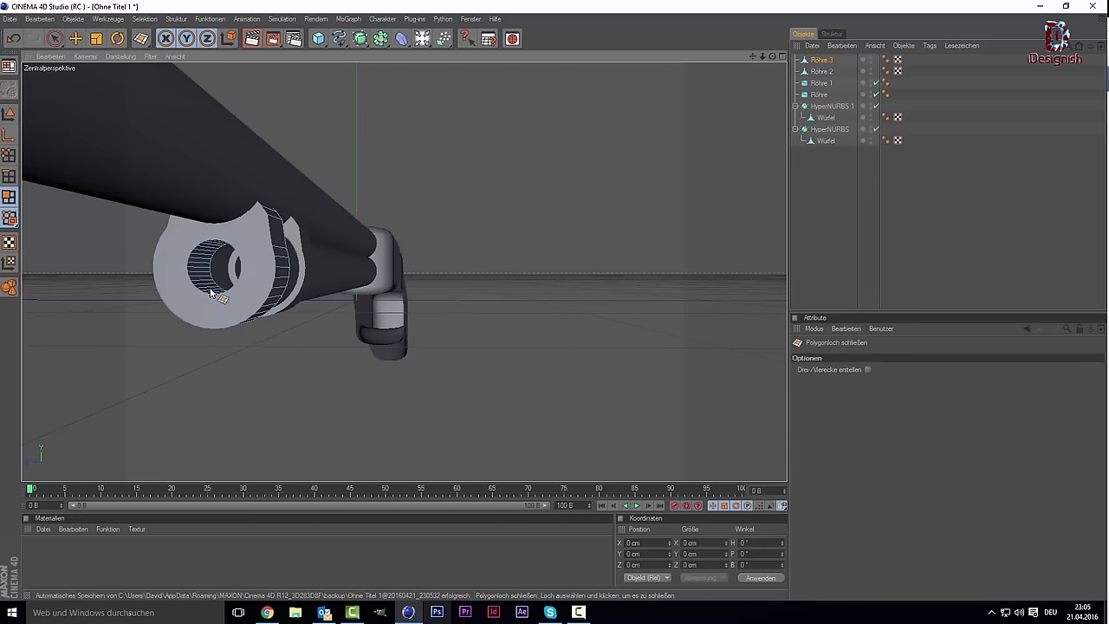
click(212, 243)
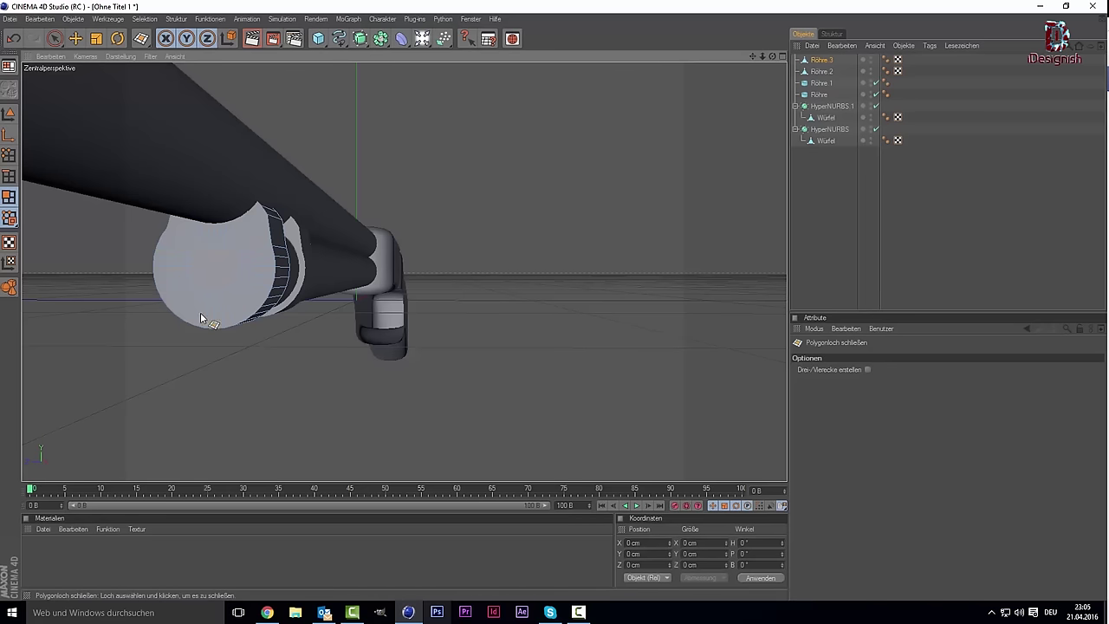
click(927, 279)
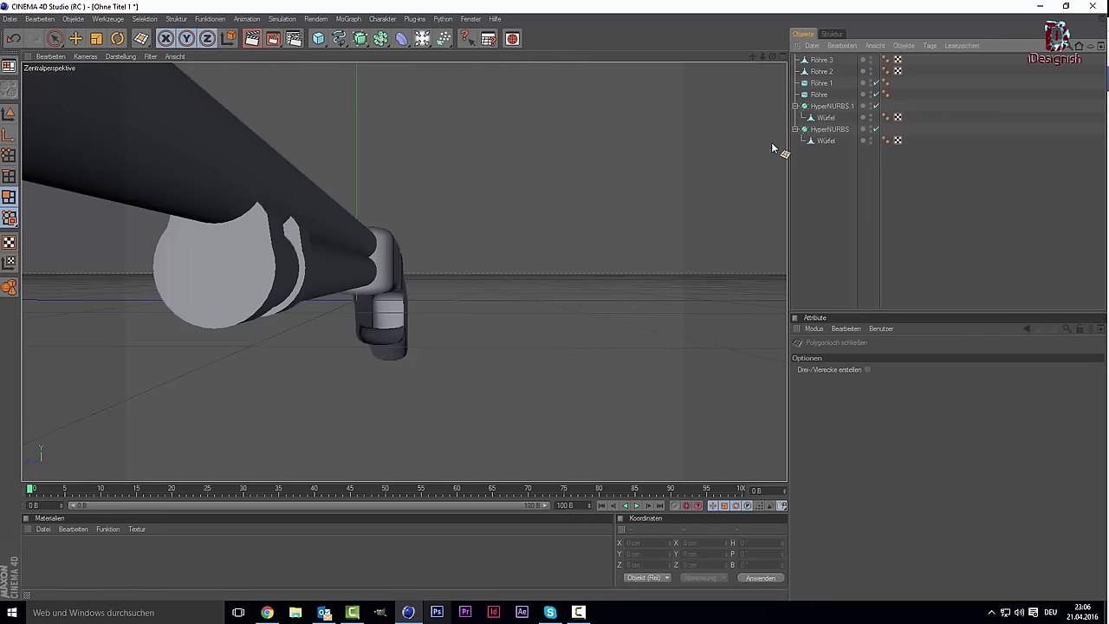
click(821, 59)
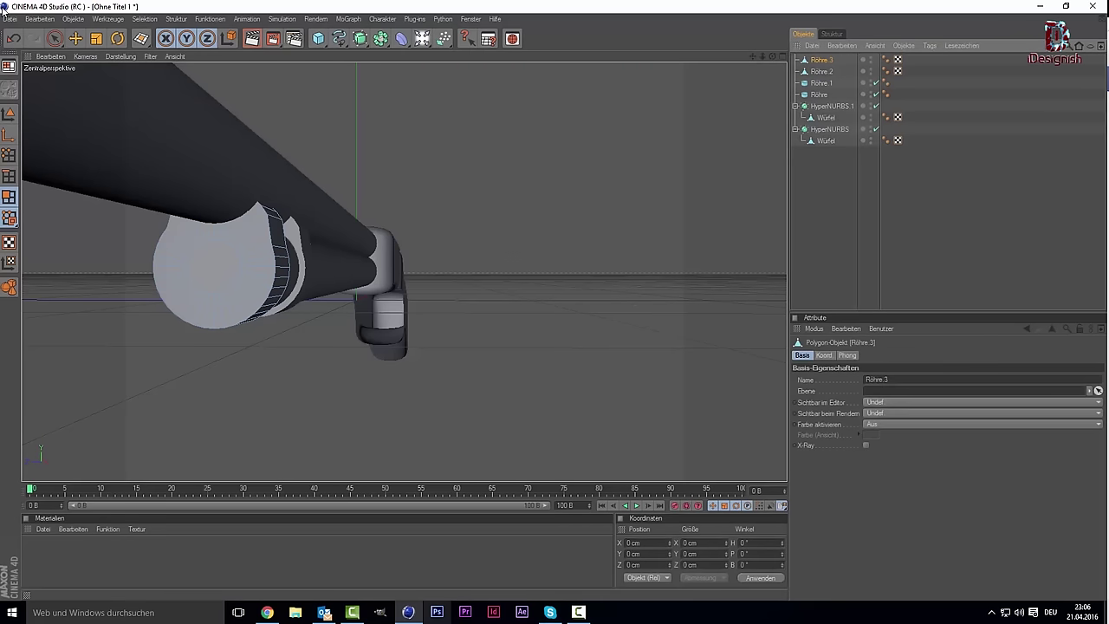
Inset Röhre 3's end-cap polygon by 1 cm and extrude it -1.2 cm inward.
click(54, 38)
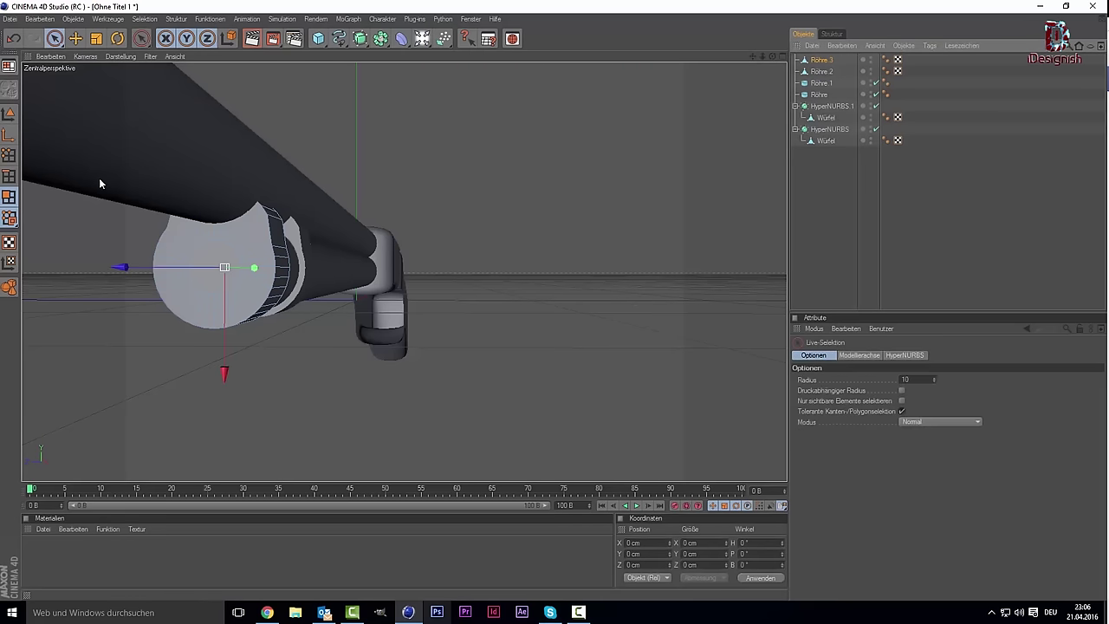
click(11, 199)
click(211, 280)
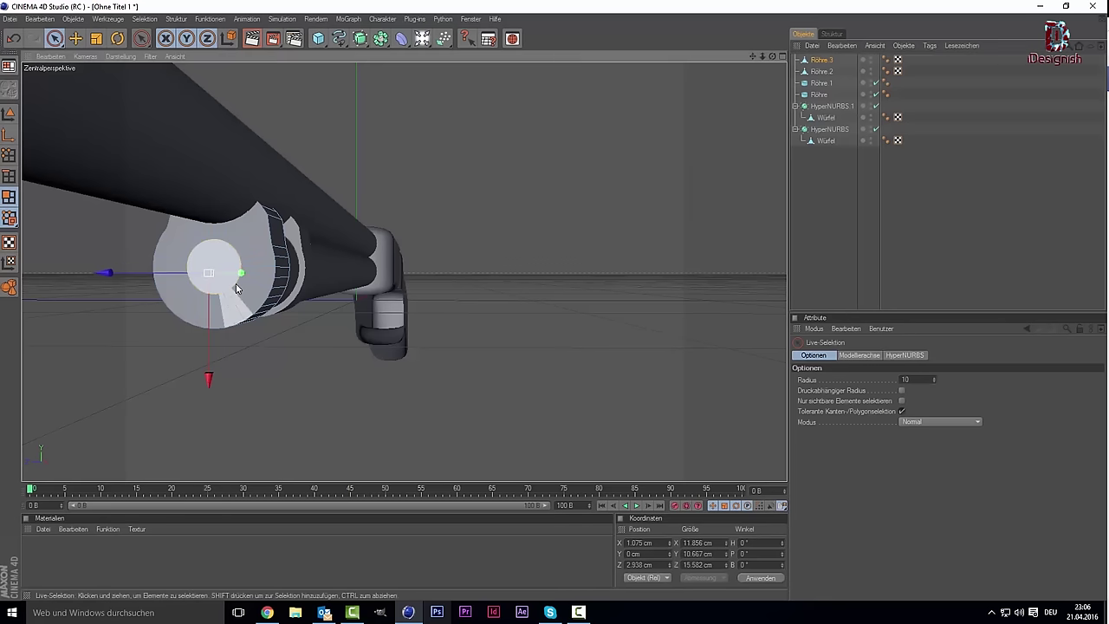
drag(241, 273, 238, 274)
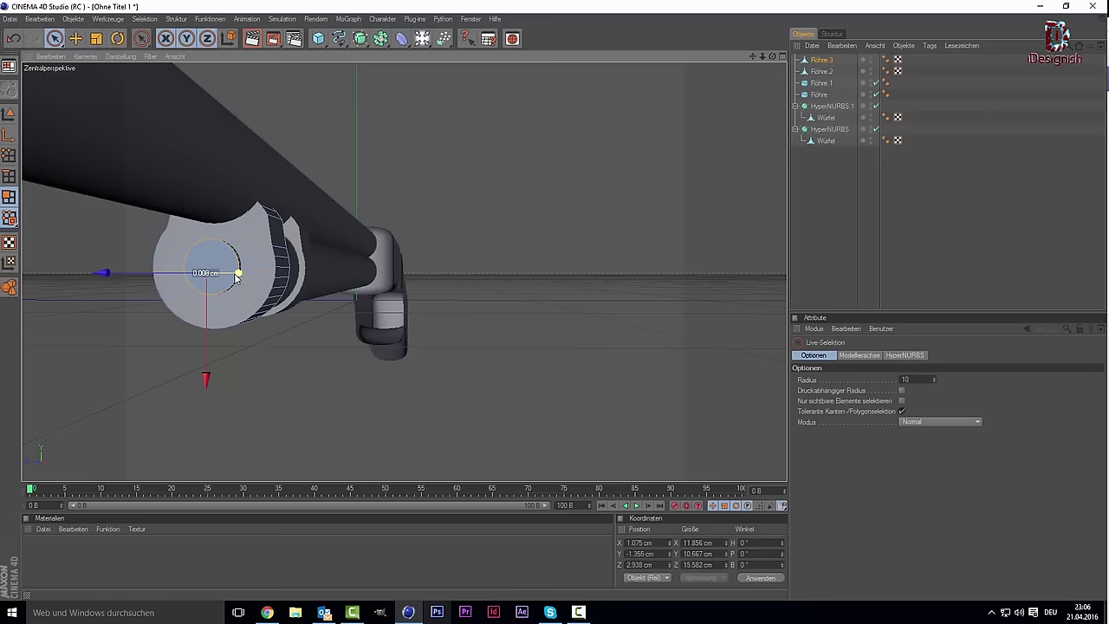
right_click(253, 352)
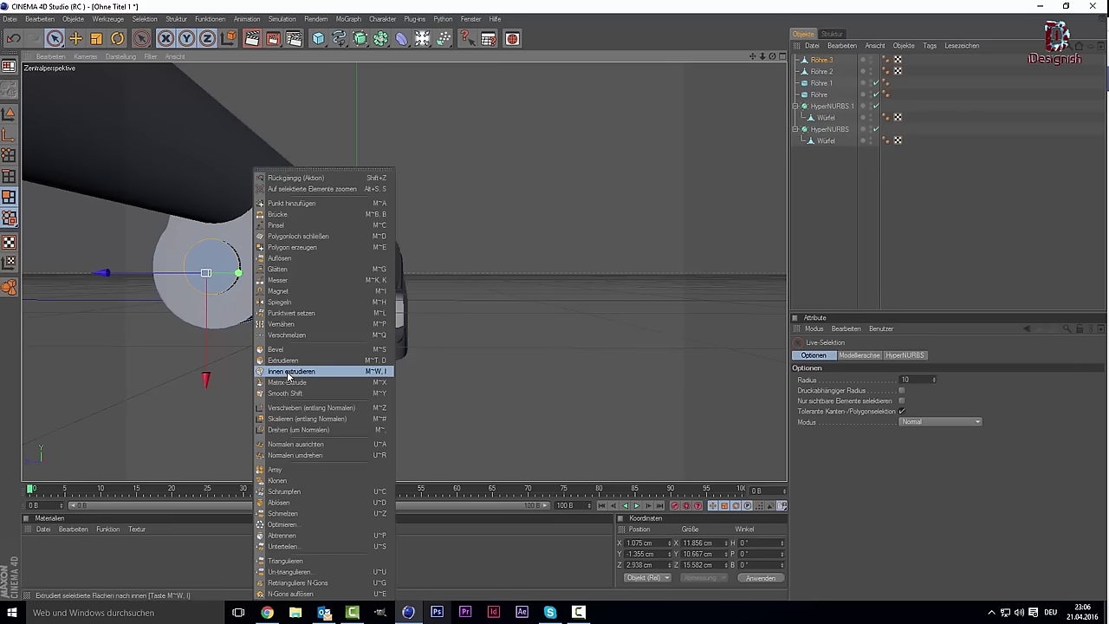
click(286, 371)
mouse_move(208, 271)
mouse_down()
mouse_move(164, 272)
mouse_move(197, 271)
mouse_up()
key(ctrl+z)
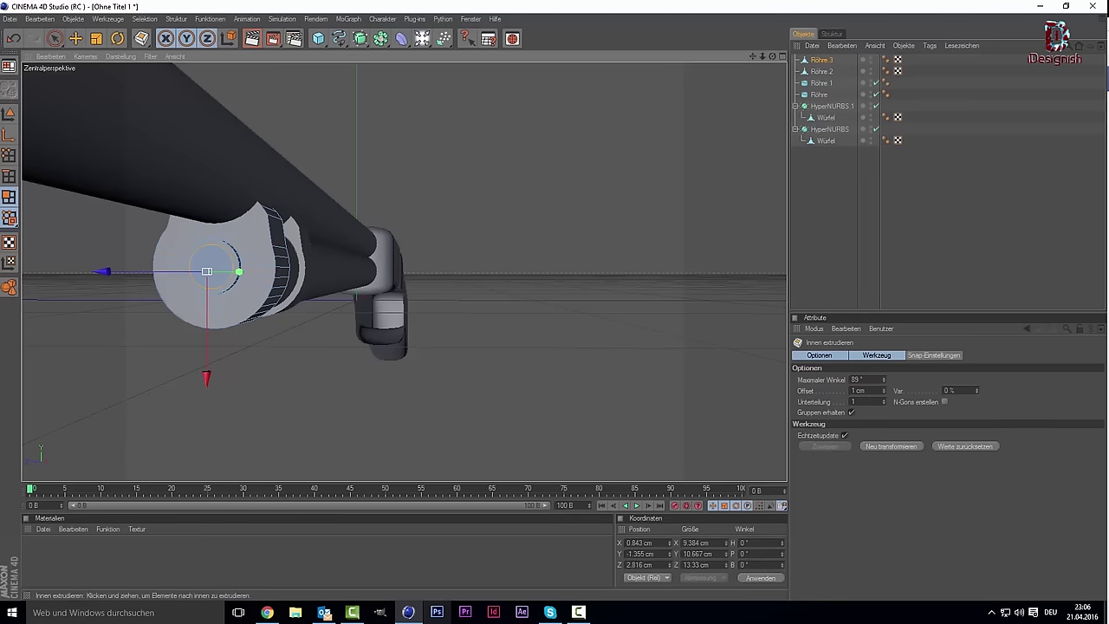
right_click(304, 350)
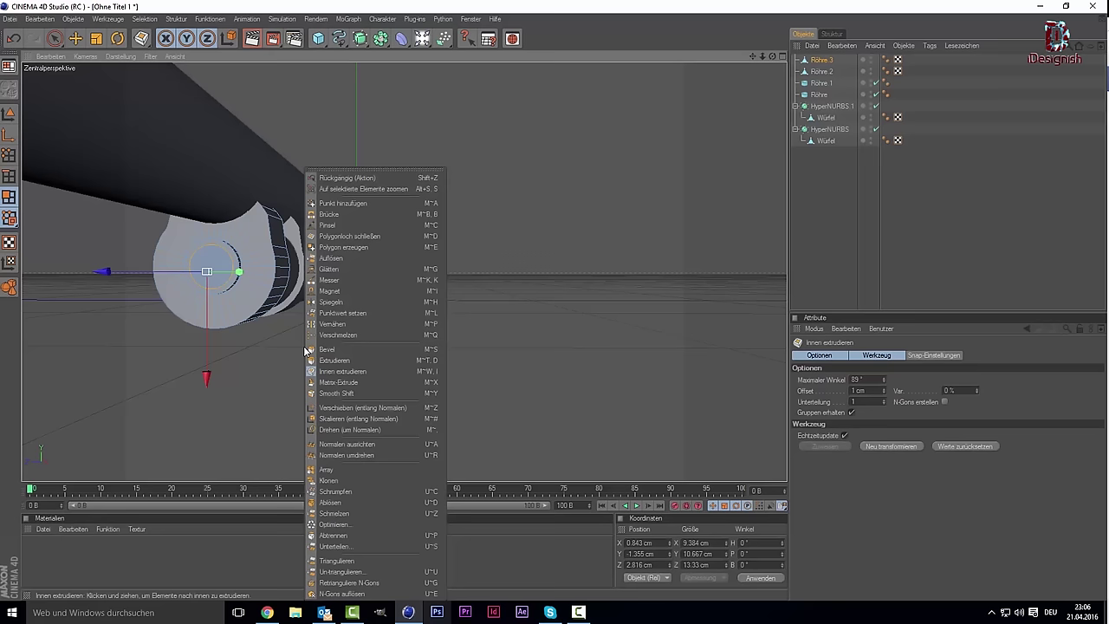
click(336, 359)
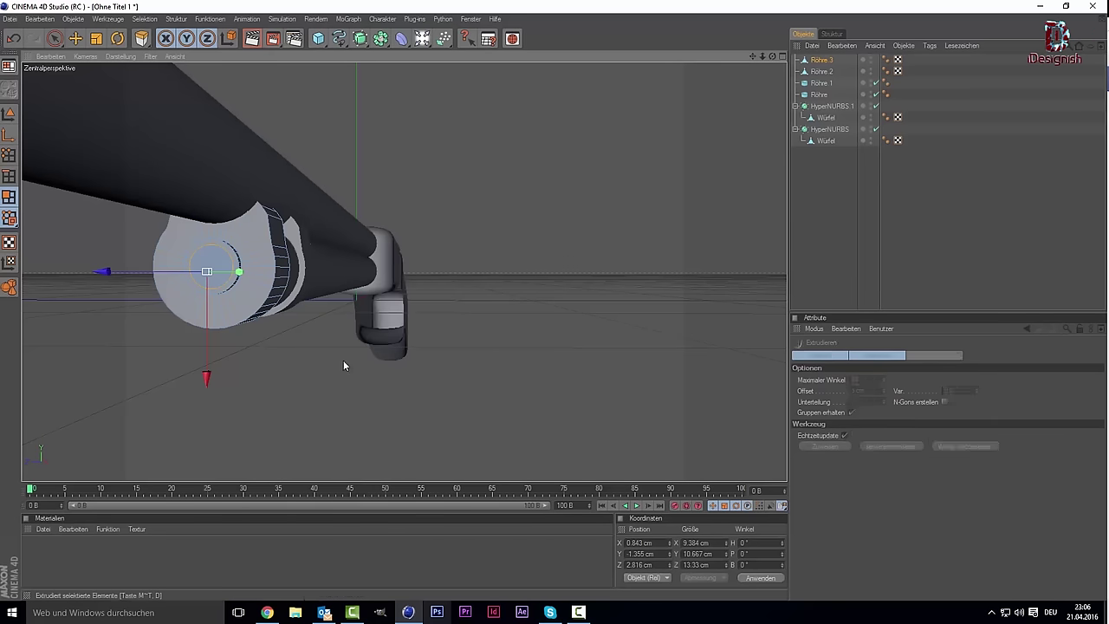
drag(208, 271, 195, 271)
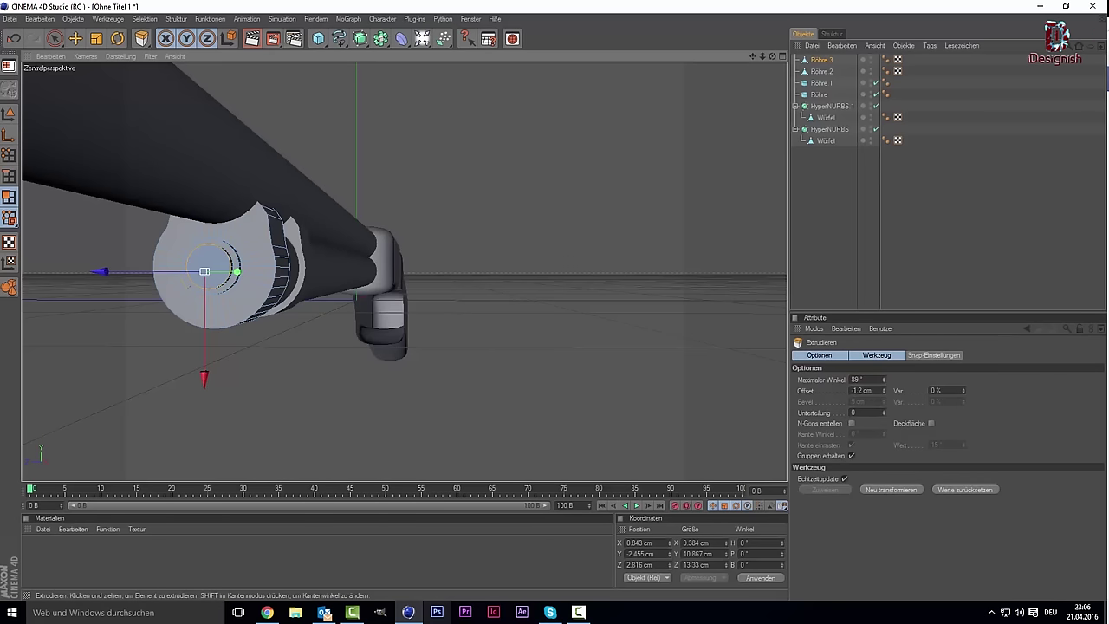
Orbit around the shotgun, then maximize the front view and zoom out to show the whole gun.
drag(772, 57, 395, 174)
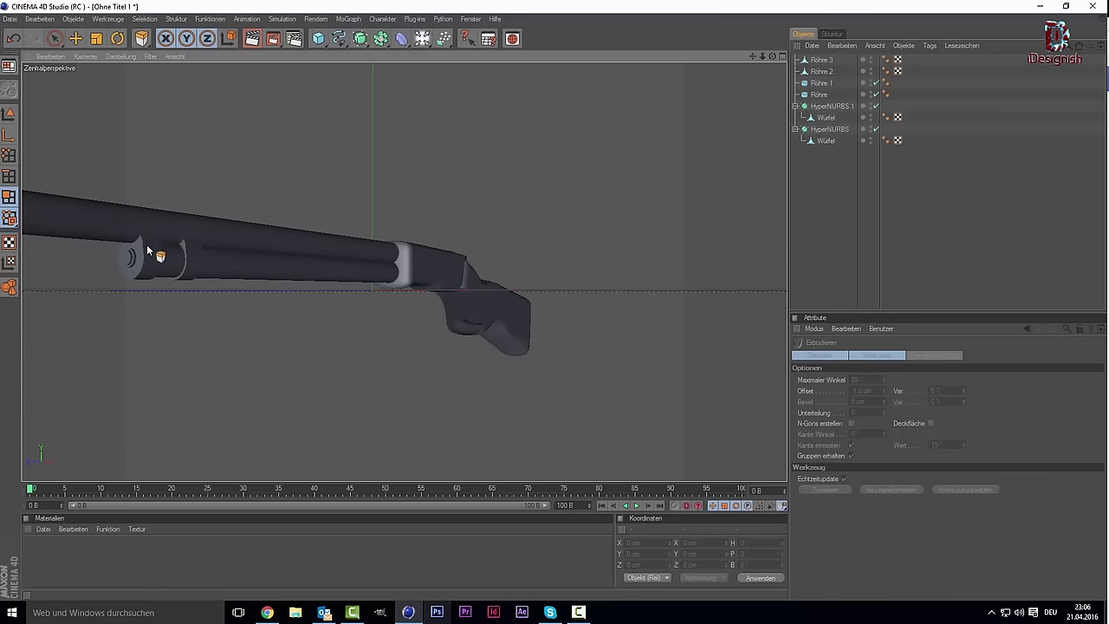
alt+drag(212, 271, 325, 260)
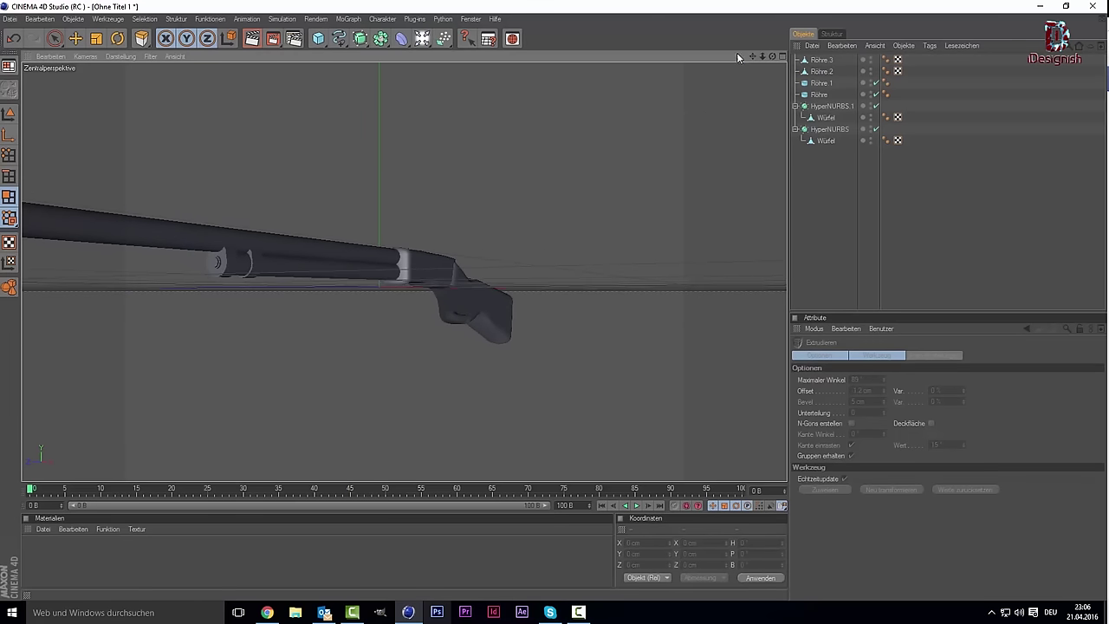
mouse_move(768, 58)
mouse_down()
mouse_move(346, 367)
mouse_move(255, 268)
mouse_up()
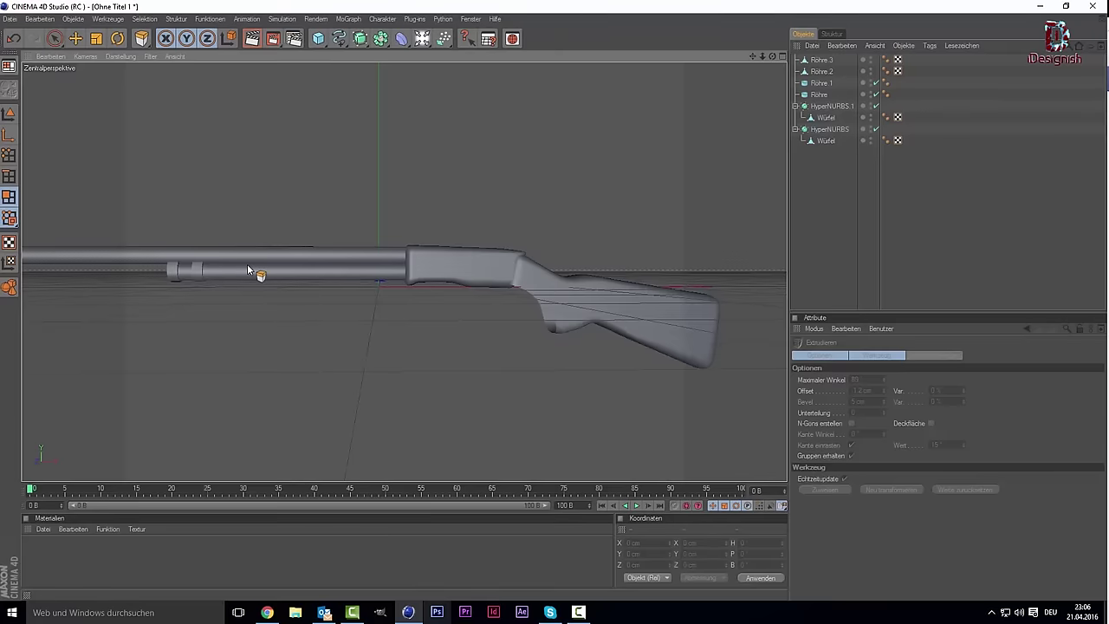
middle_click(505, 397)
middle_click(504, 397)
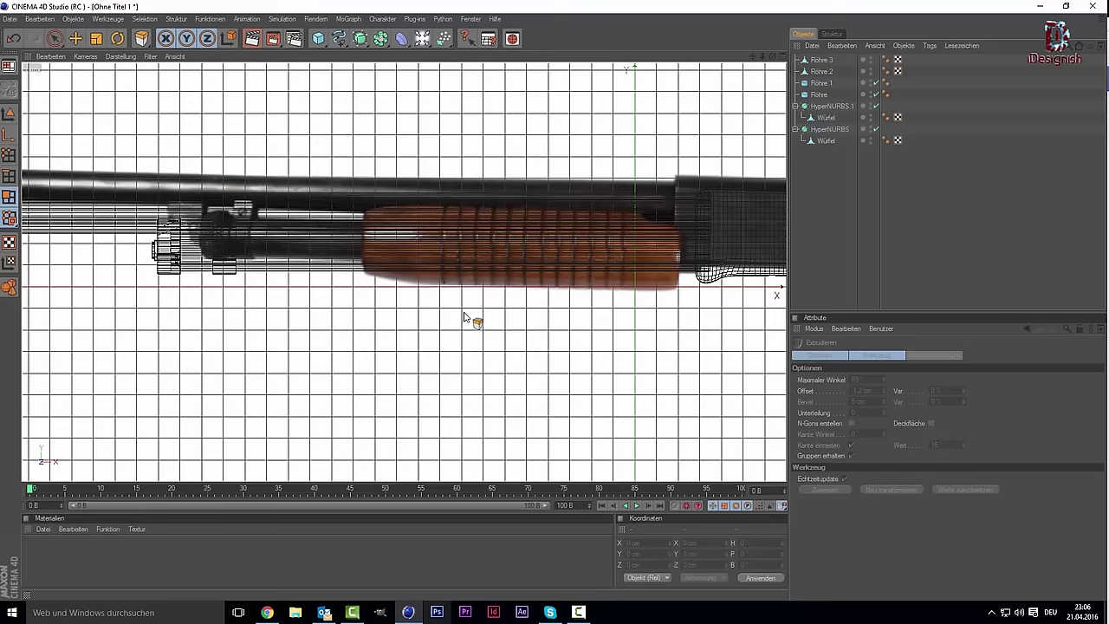
scroll(395, 240, down, 2)
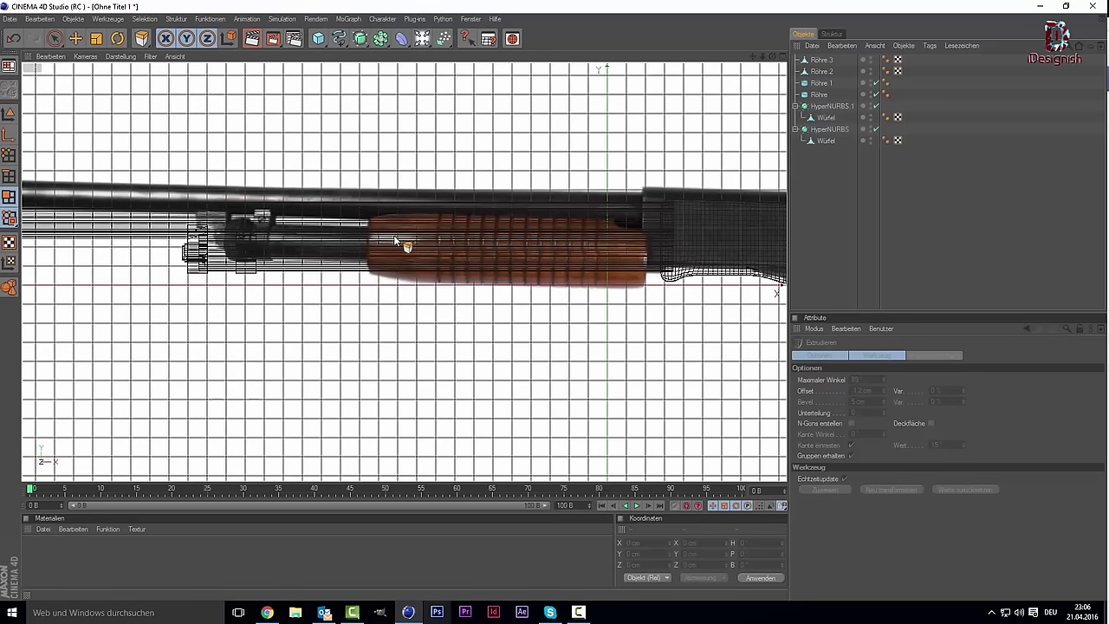
scroll(395, 240, down, 1)
scroll(395, 240, down, 1)
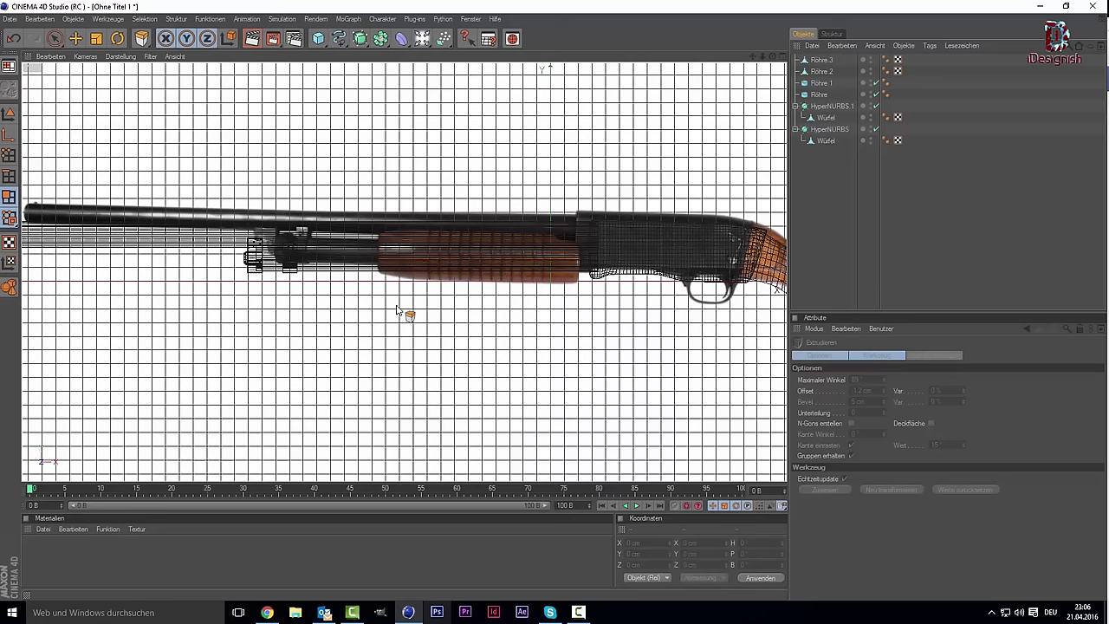
Create a Rechteck spline and maximize the perspective view in Model mode.
click(338, 43)
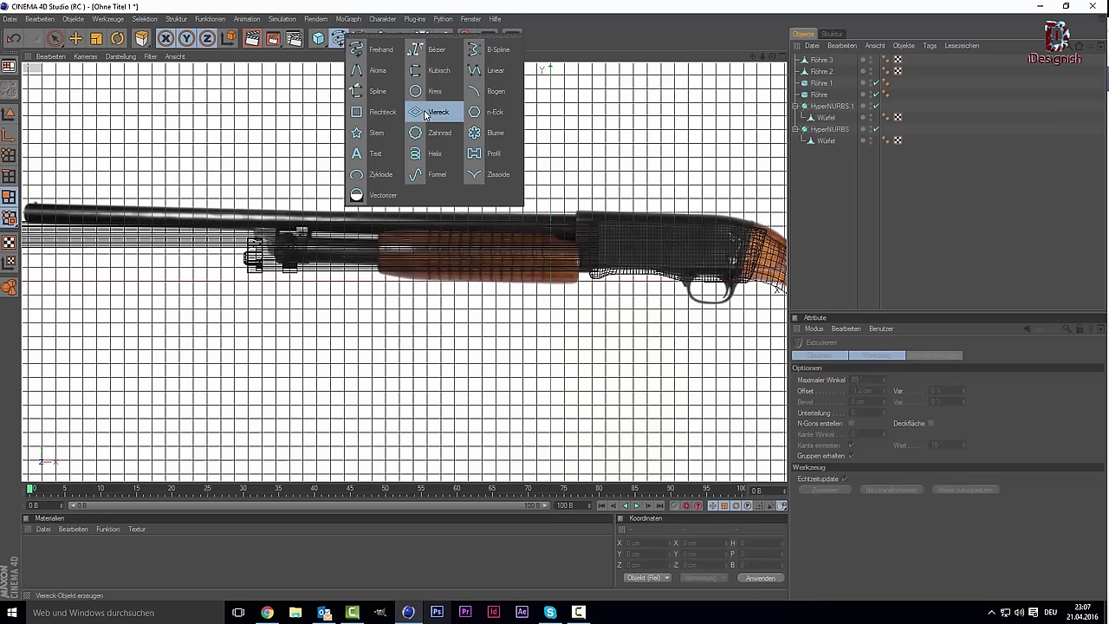
click(379, 112)
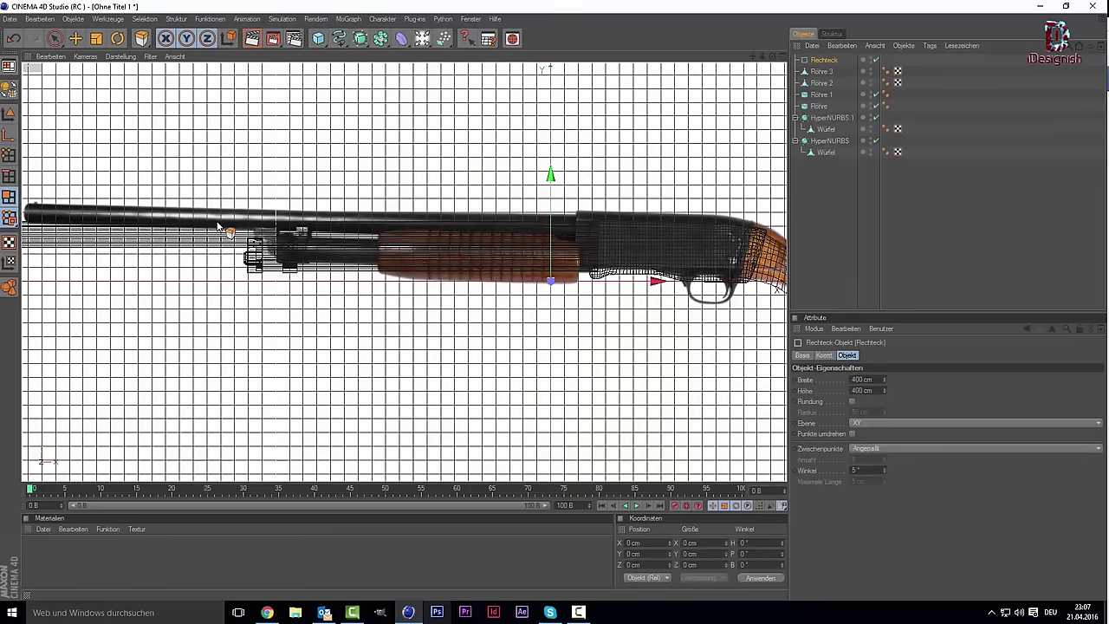
middle_click(218, 227)
middle_click(217, 192)
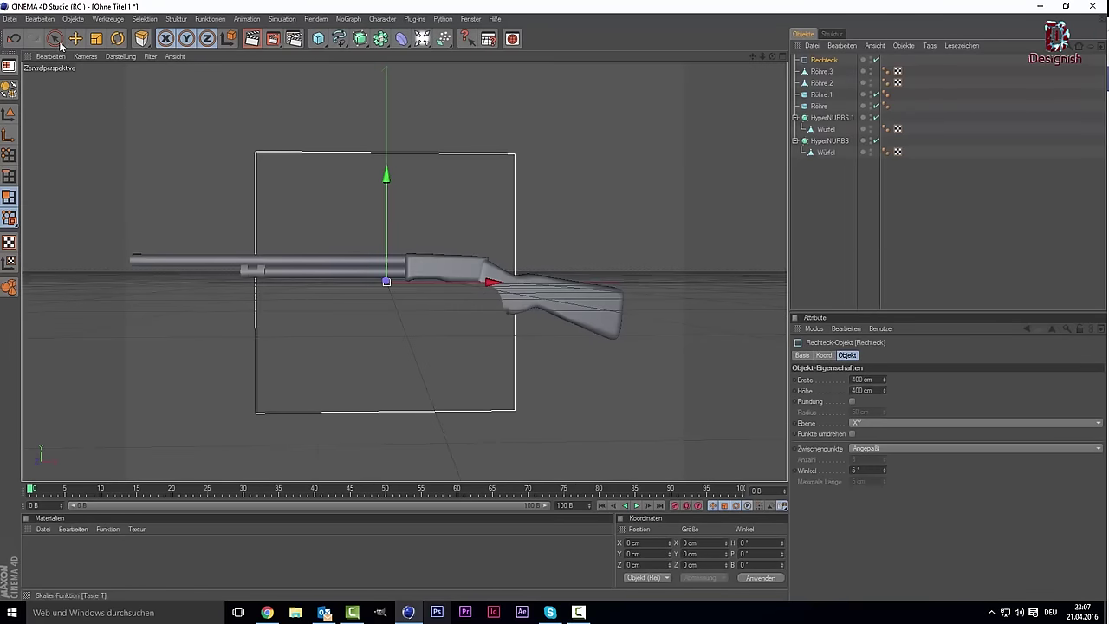
click(117, 38)
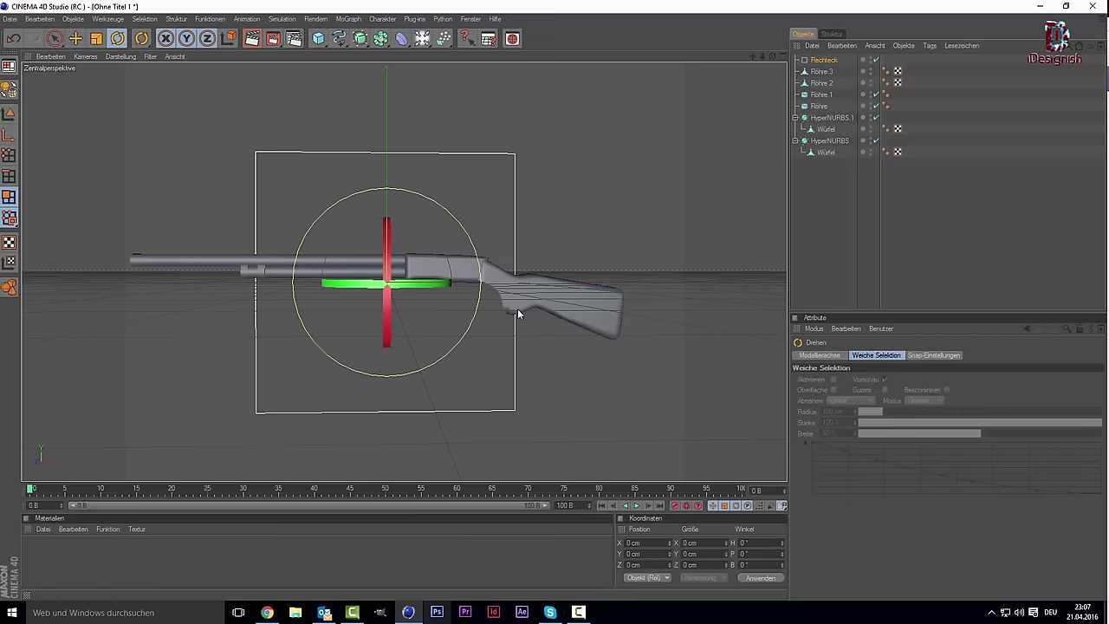
mouse_move(366, 286)
mouse_down()
mouse_move(378, 287)
mouse_move(367, 286)
mouse_up()
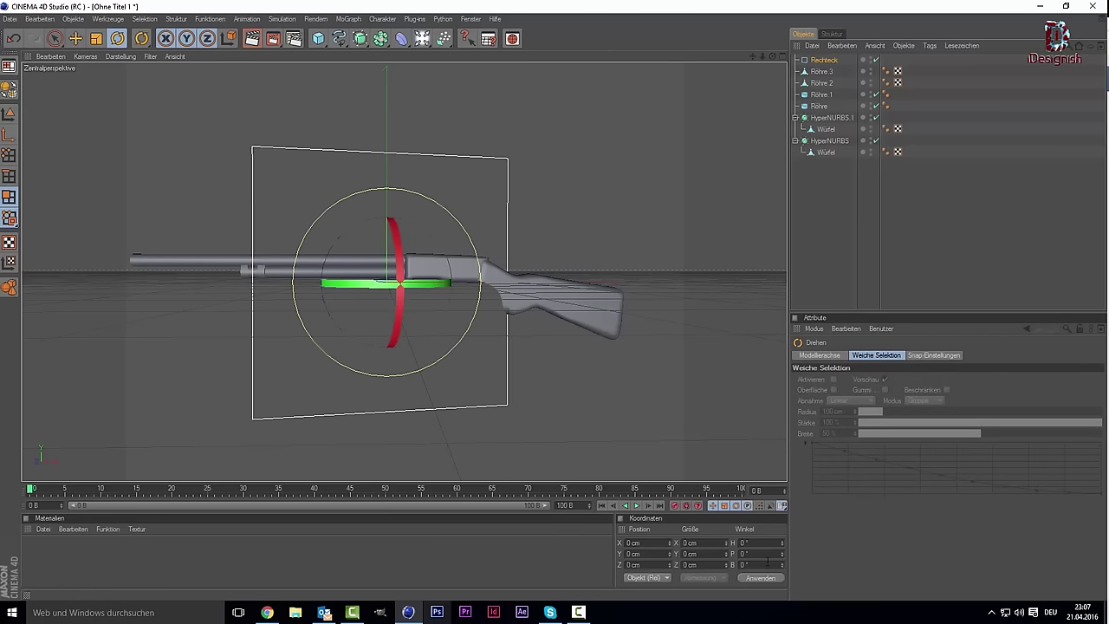
click(8, 114)
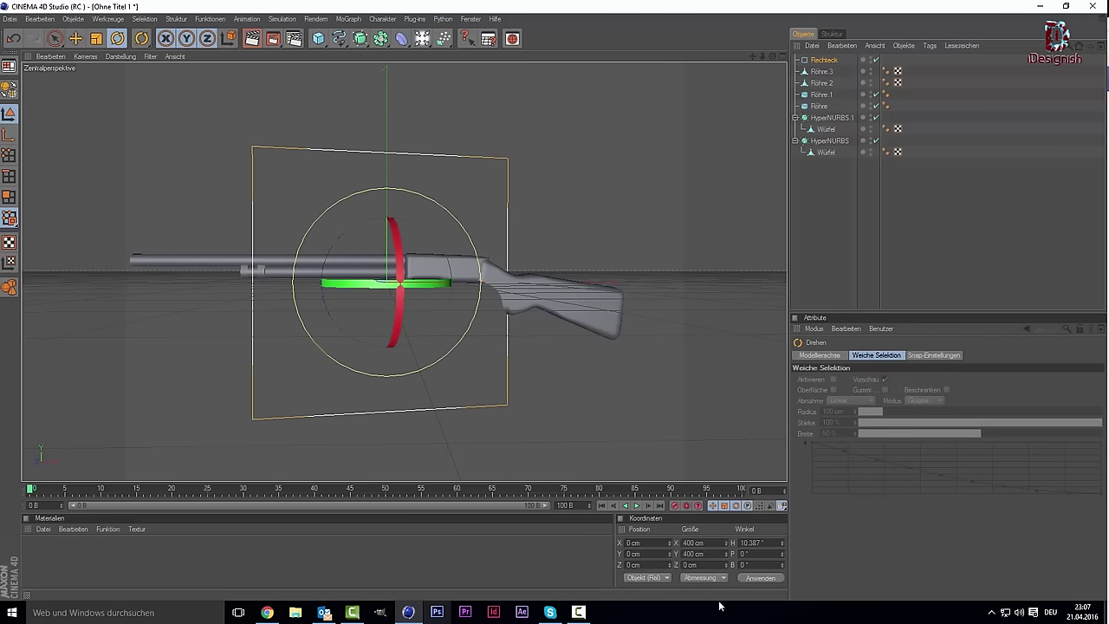
Turn the Rechteck to a 90° heading (H) in the Coordinates manager.
click(766, 552)
text(90)
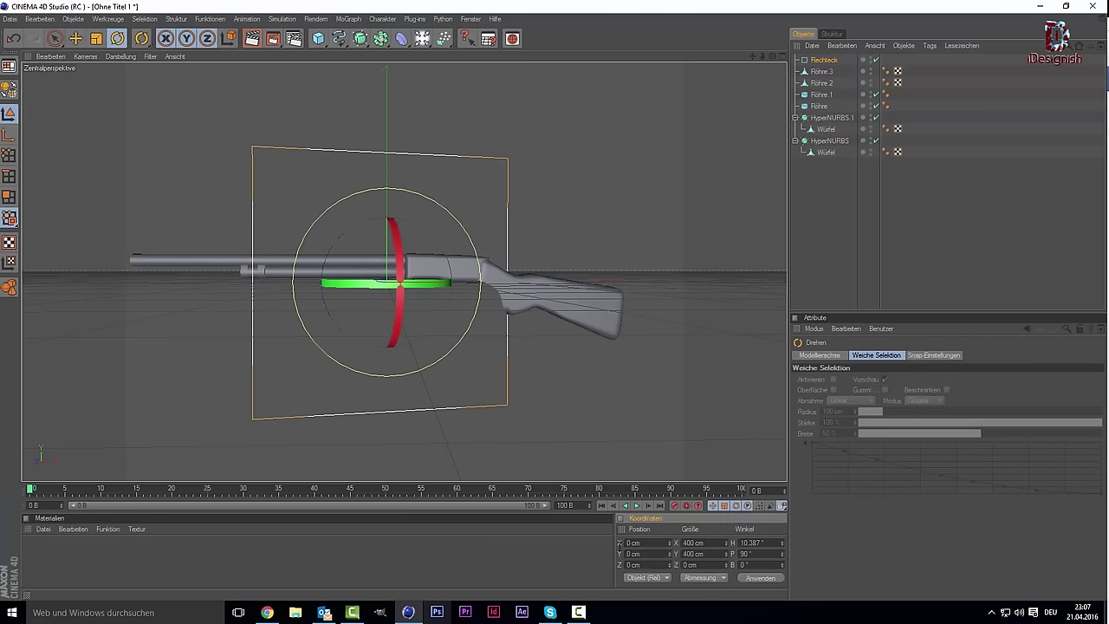
key(Return)
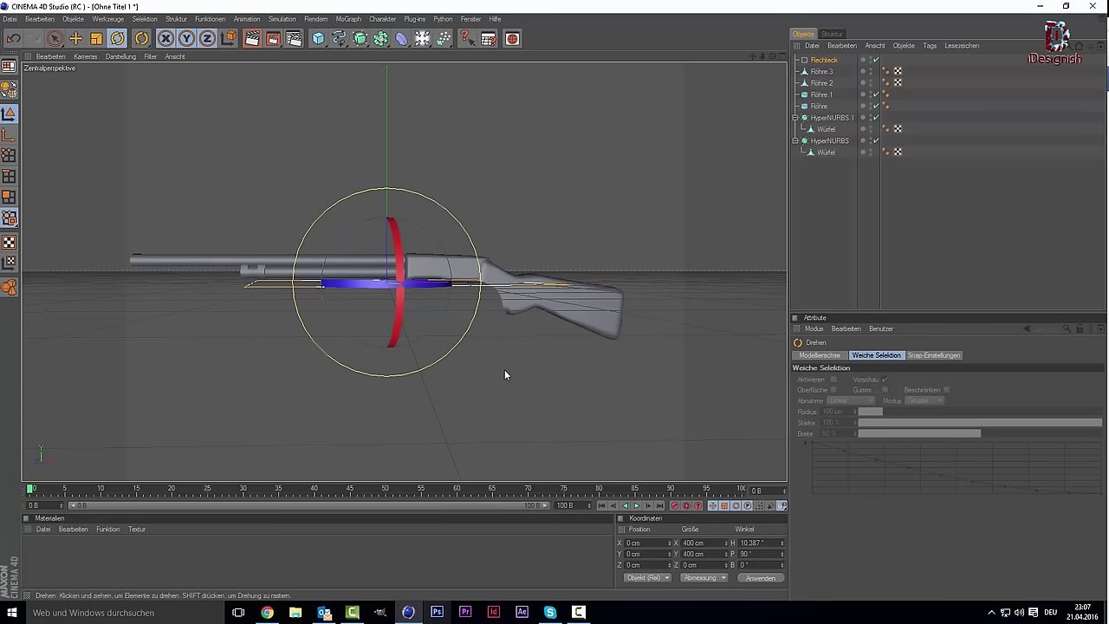
key(ctrl+z)
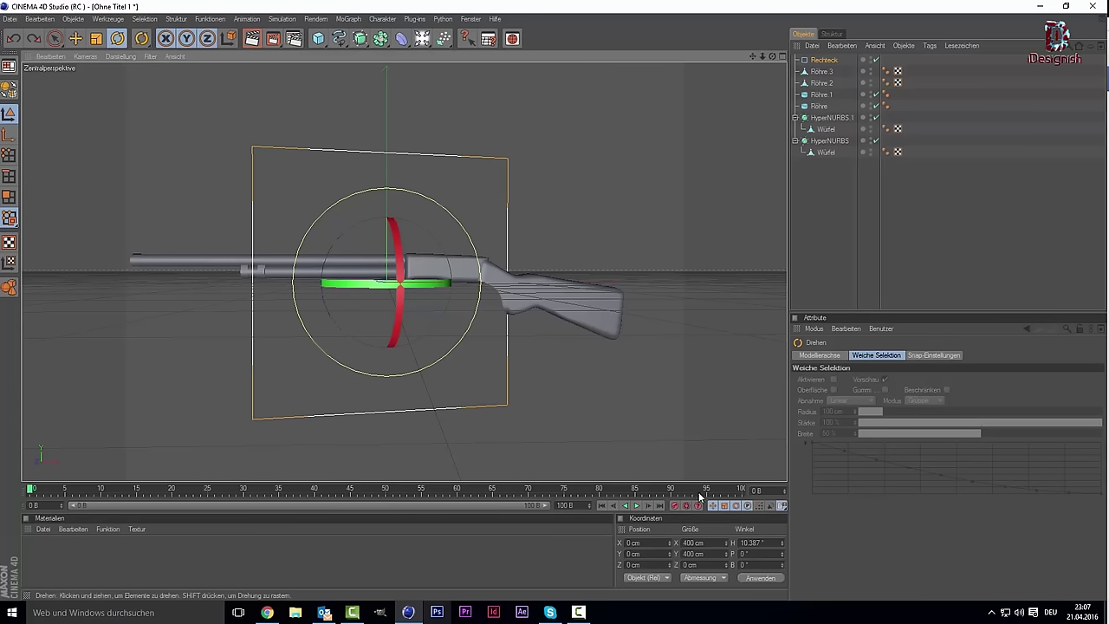
click(768, 542)
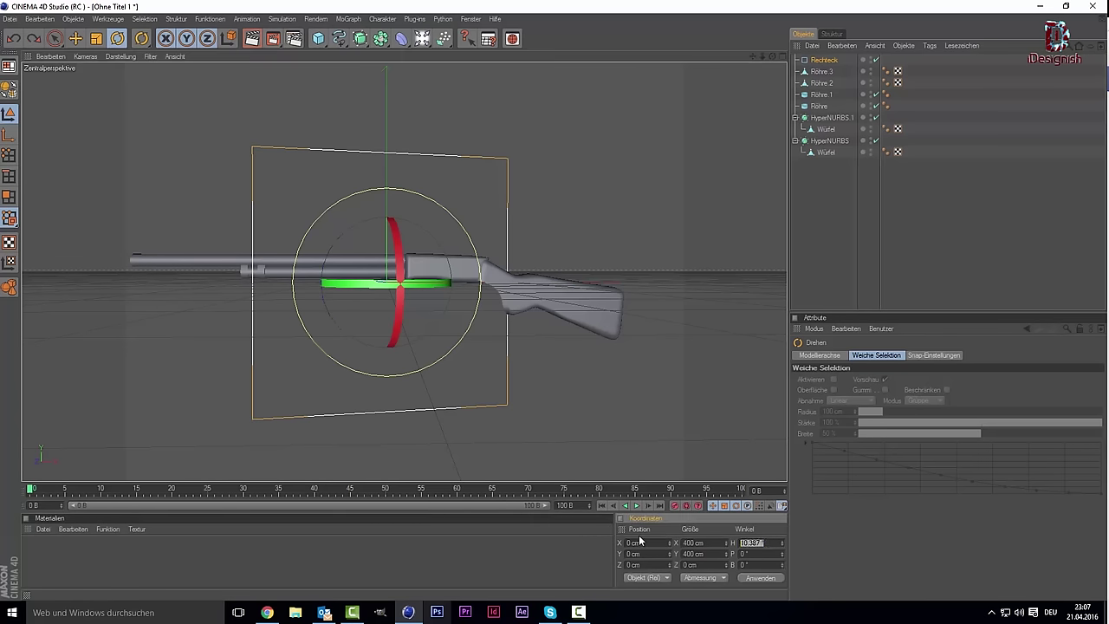
text(90)
key(Return)
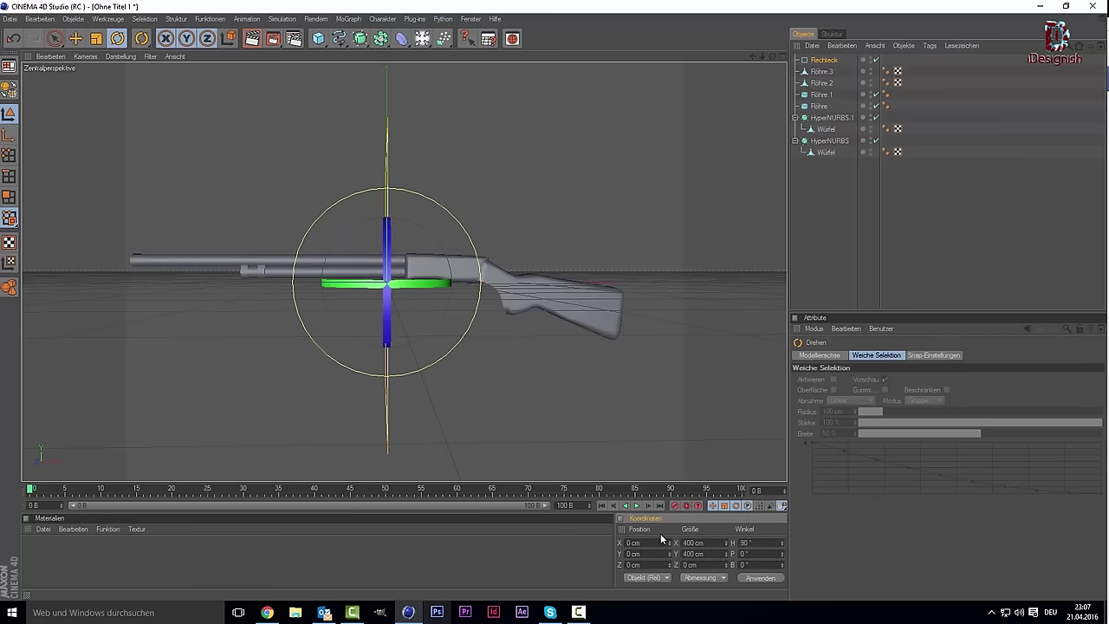
scroll(735, 103, up, 1)
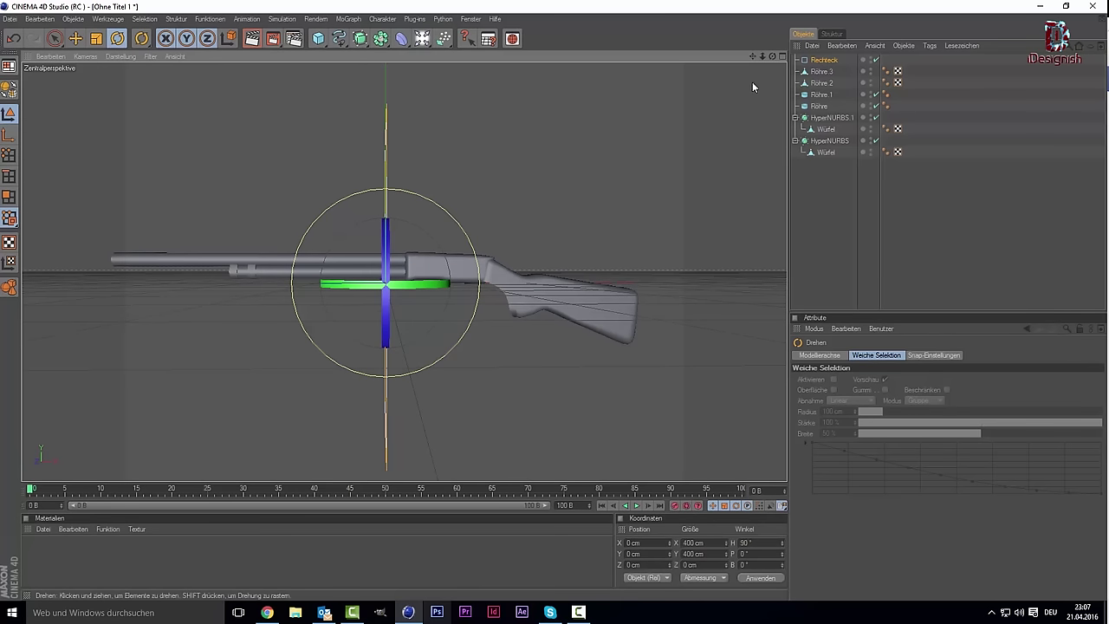
drag(772, 56, 606, 78)
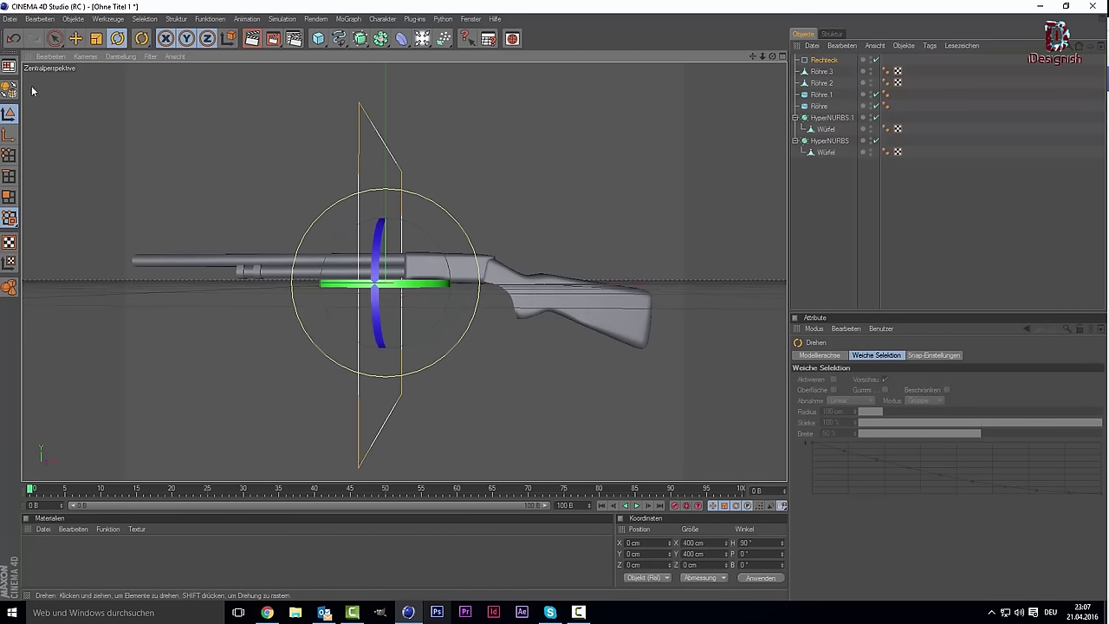
click(98, 40)
Scale the Rechteck down to 42.8 cm and raise it to about Y 15.7 cm.
drag(385, 284, 330, 286)
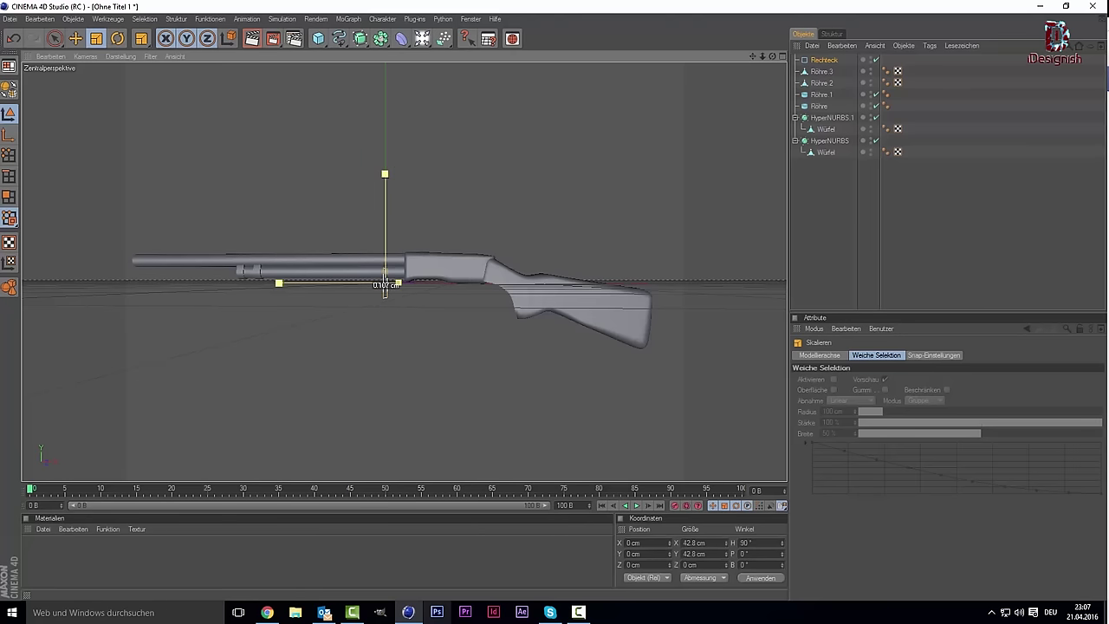
scroll(372, 242, up, 2)
scroll(387, 231, up, 2)
scroll(428, 216, up, 3)
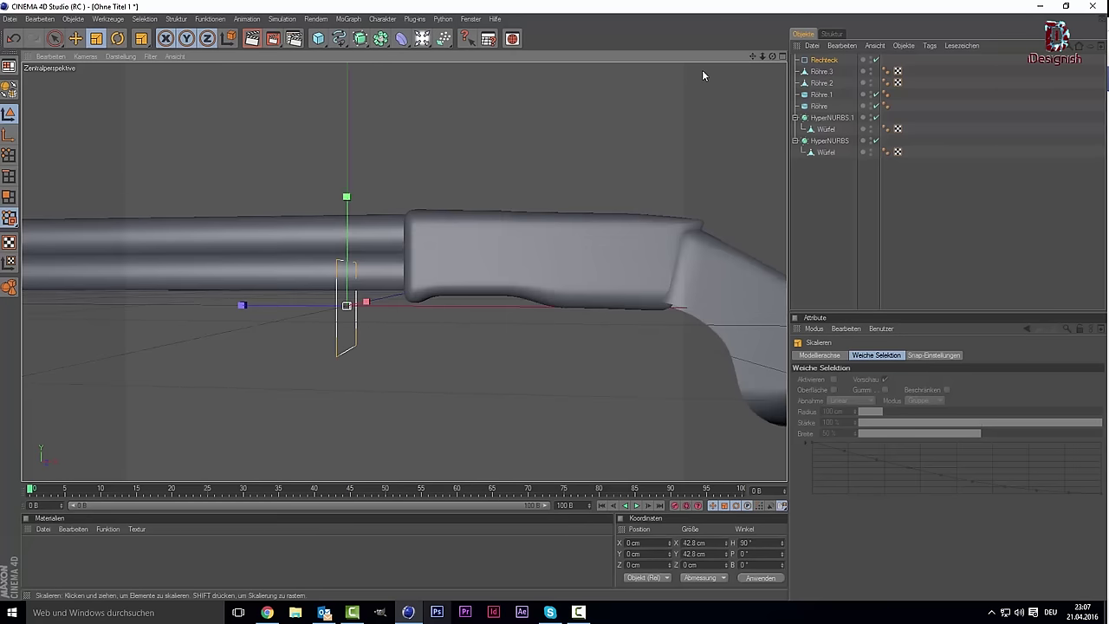
drag(775, 57, 721, 83)
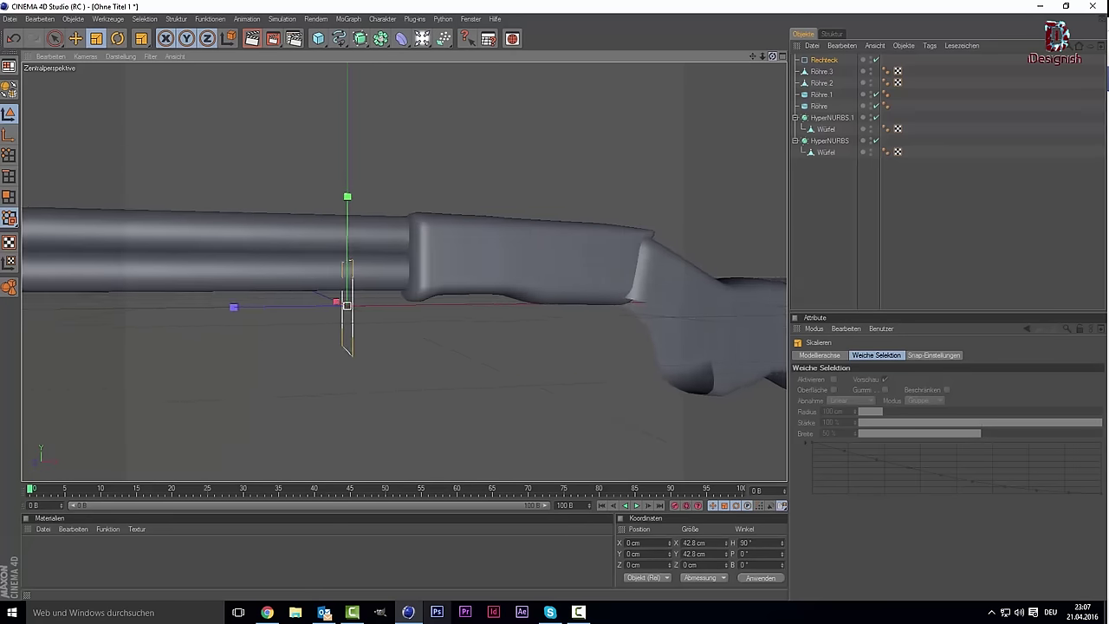
key(space)
drag(348, 256, 347, 223)
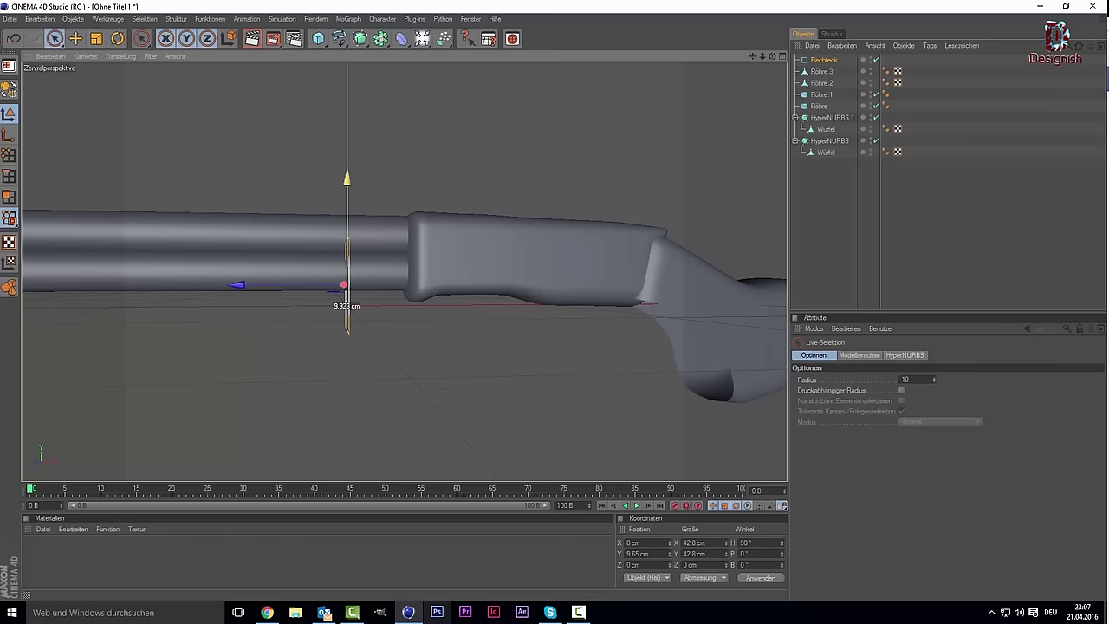
mouse_move(763, 56)
mouse_down()
mouse_move(785, 63)
mouse_move(247, 282)
mouse_up()
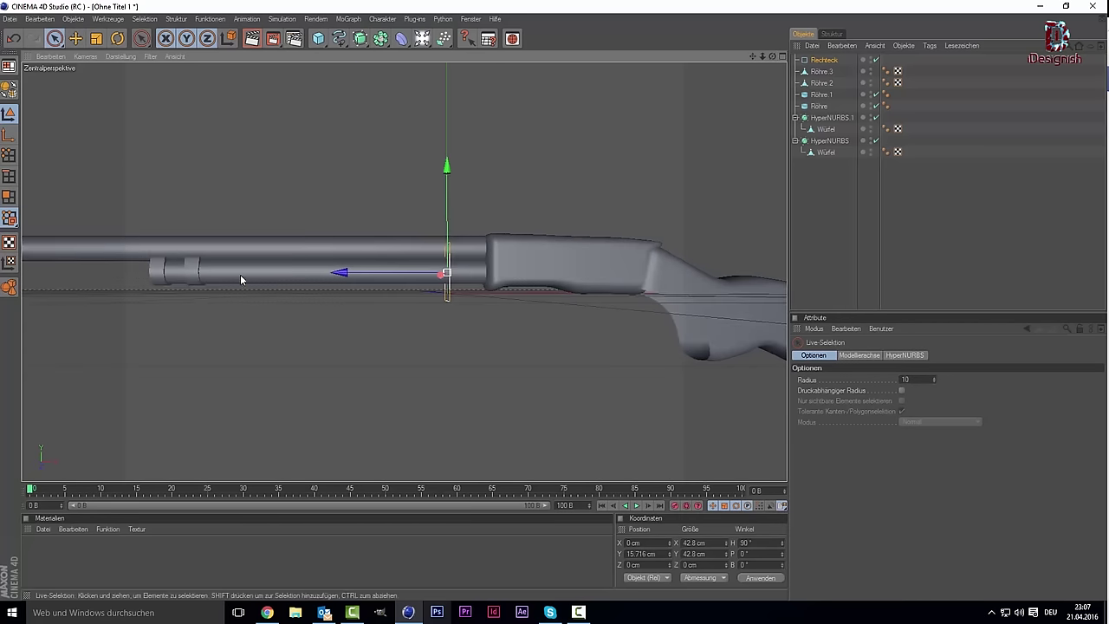
Select Röhre 1, 2 and 3 together and lower them a few centimetres.
click(821, 72)
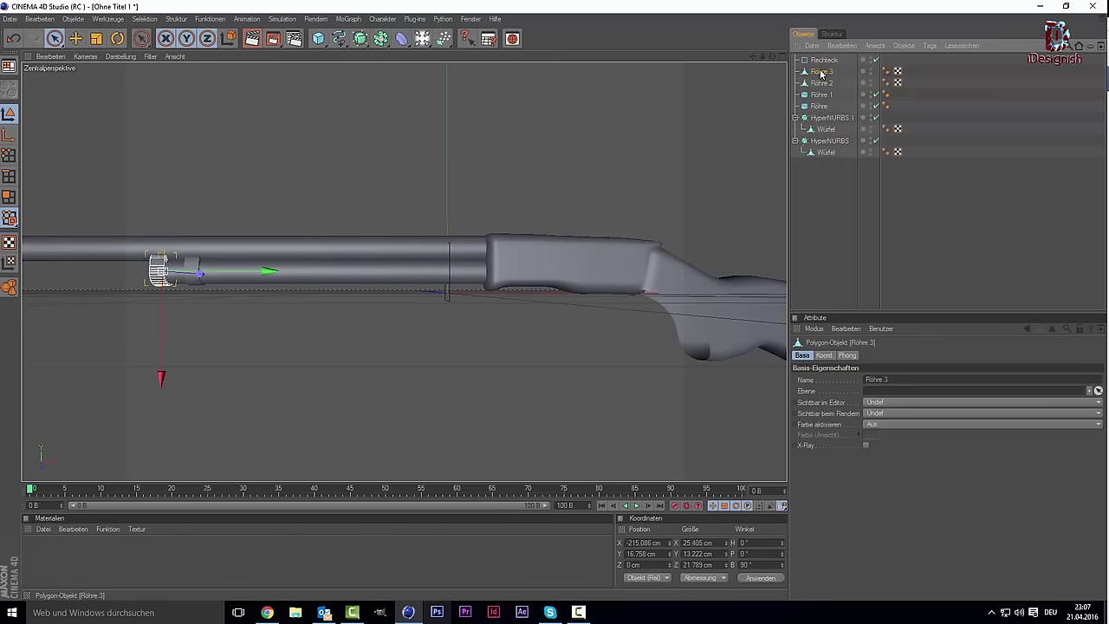
ctrl+click(821, 83)
ctrl+click(820, 95)
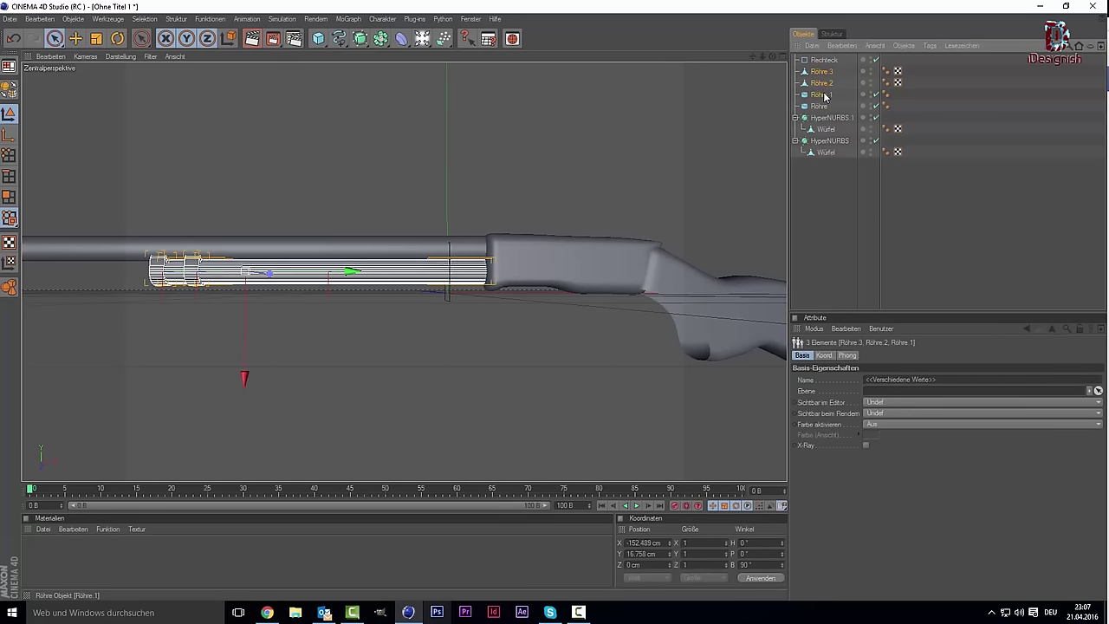
drag(246, 374, 247, 373)
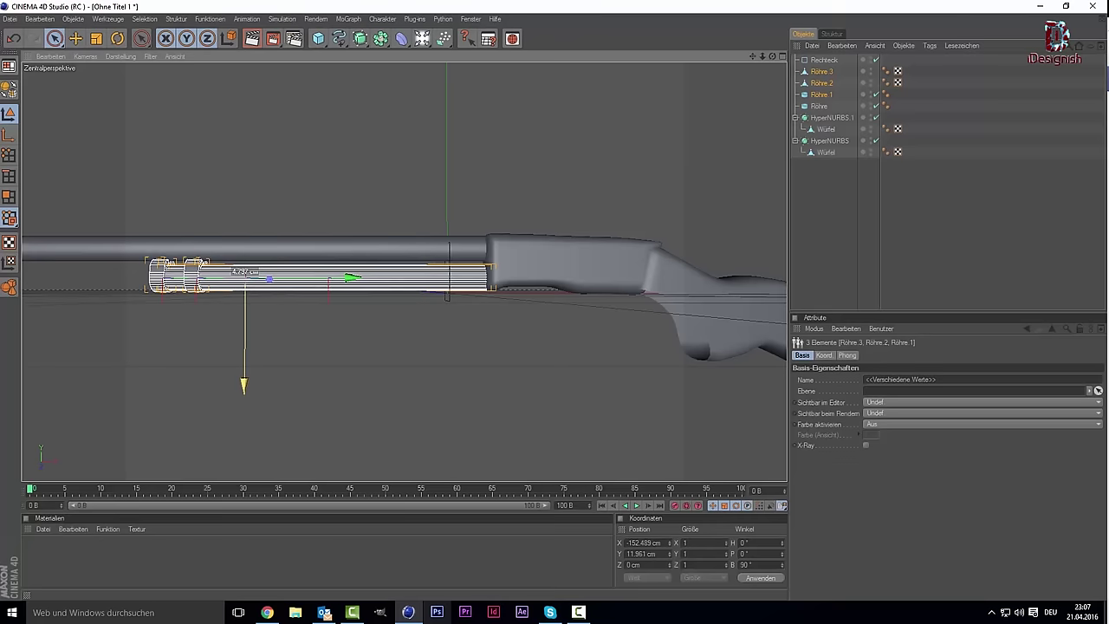
click(379, 382)
mouse_move(553, 249)
alt+mouse_down()
mouse_move(336, 278)
mouse_move(109, 277)
alt+mouse_up()
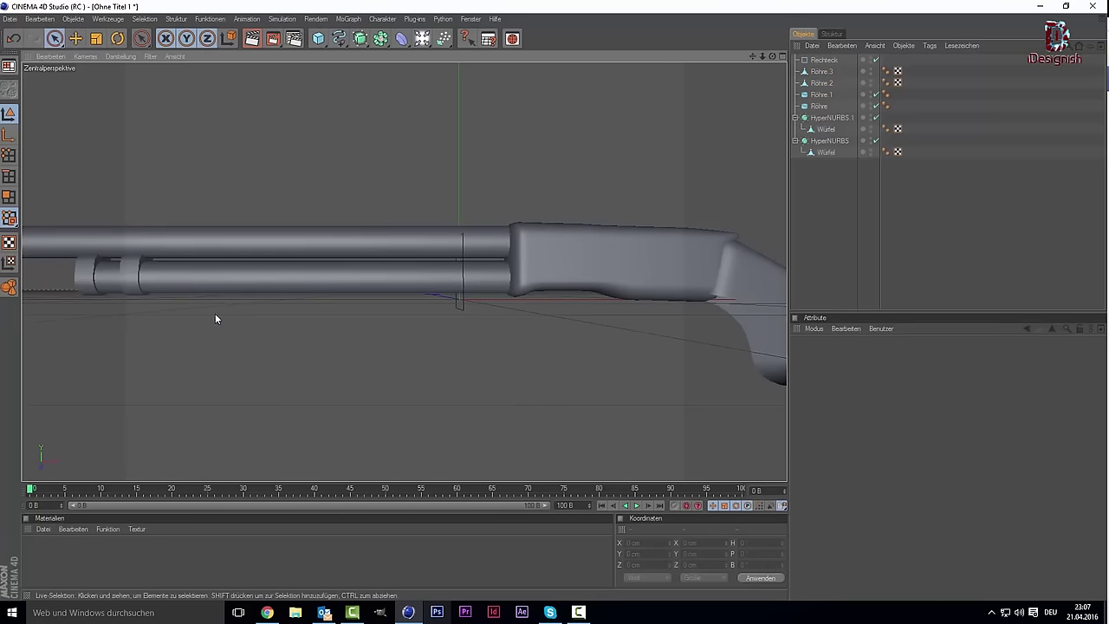
click(338, 279)
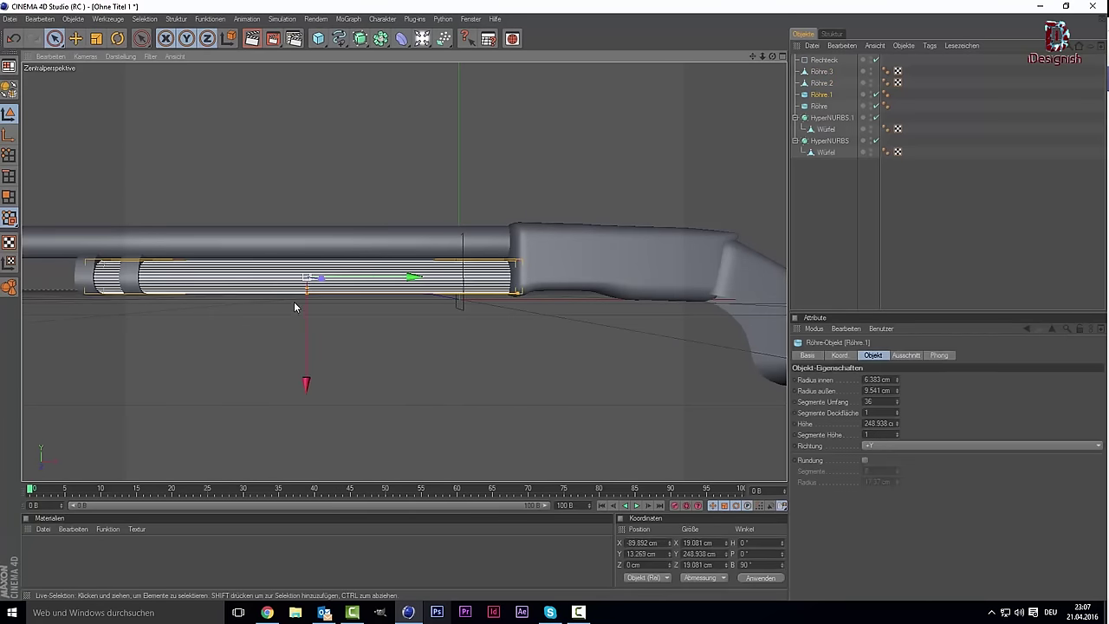
shift+click(821, 71)
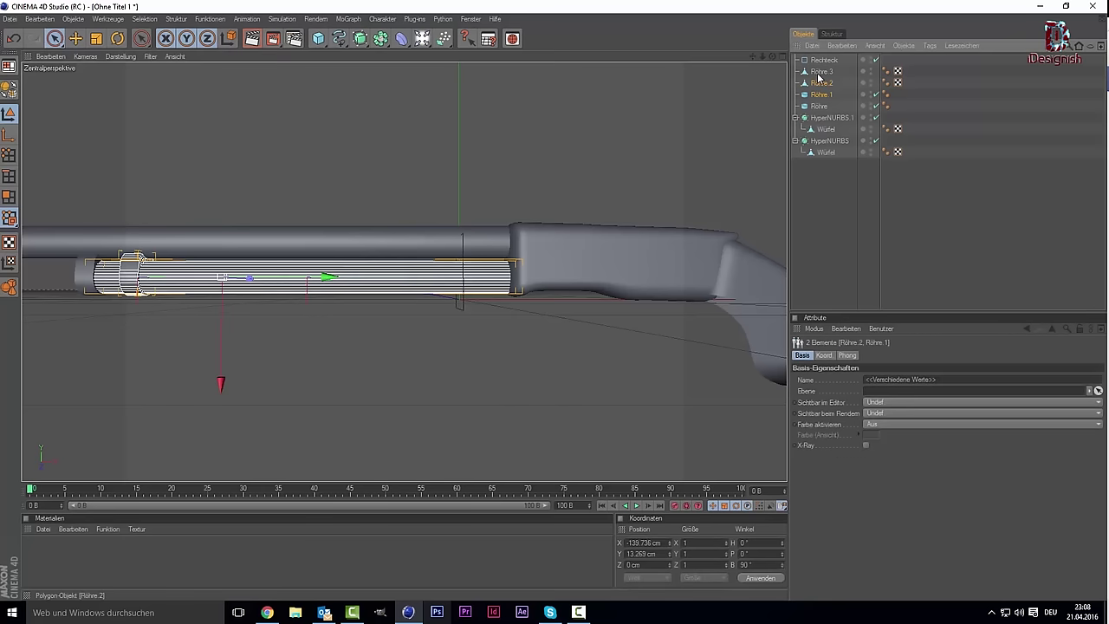
drag(198, 325, 199, 331)
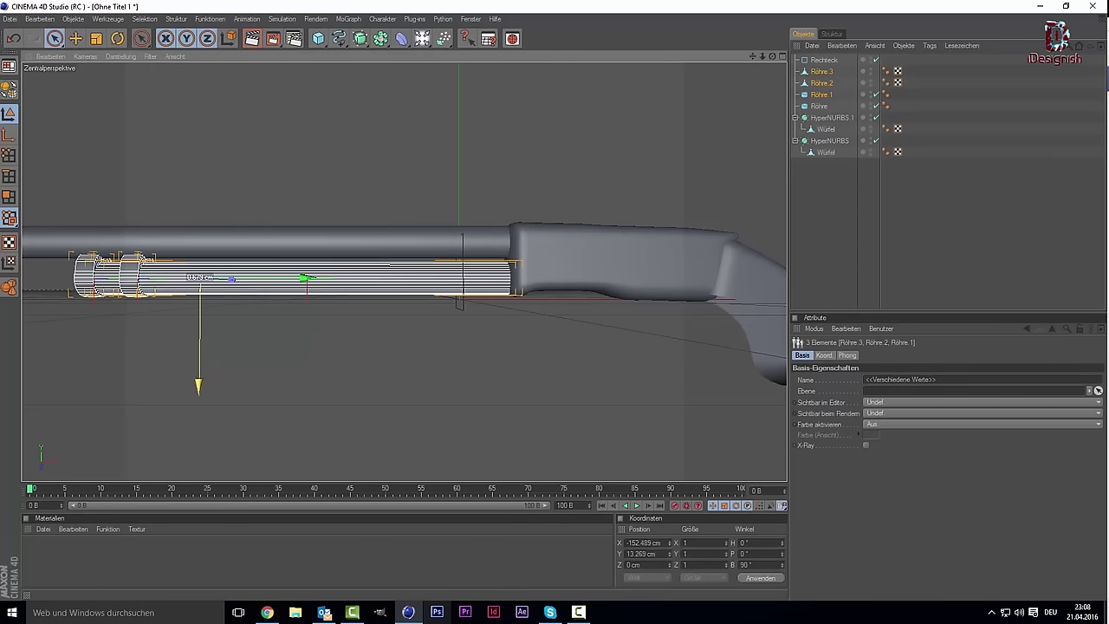
click(341, 374)
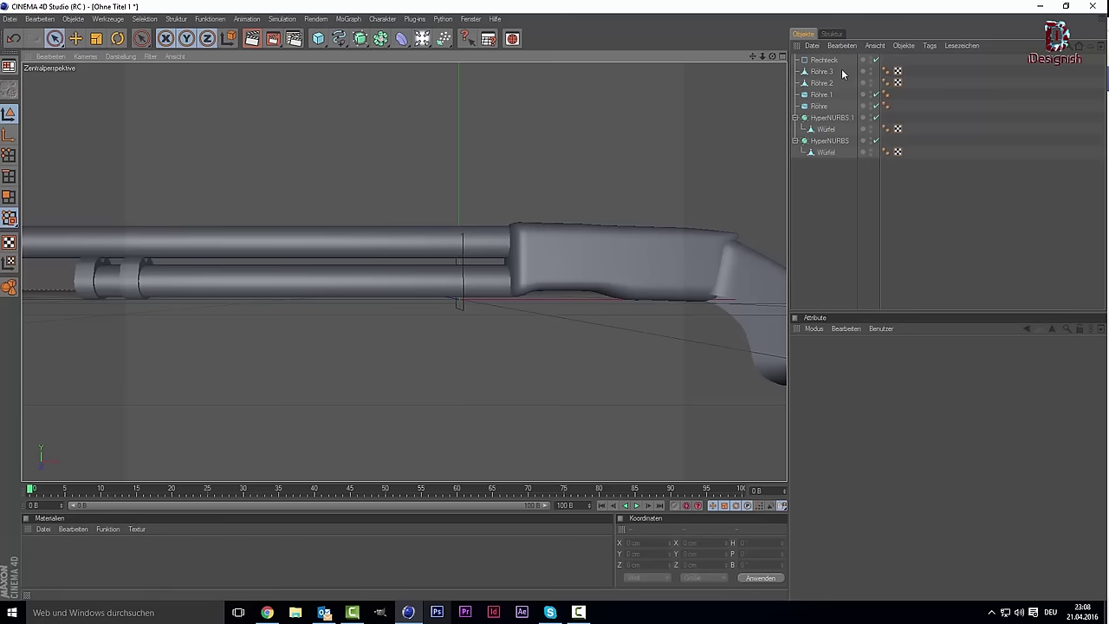
Reselect the magazine tube and rings and raise them slightly to Y 12.59 cm.
drag(908, 105, 802, 64)
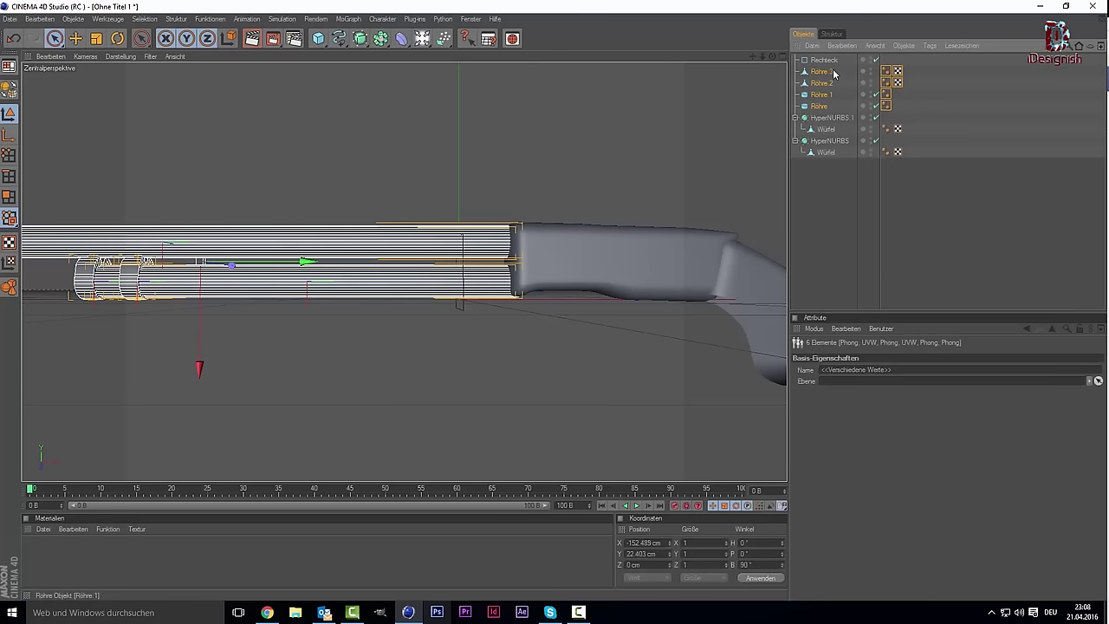
ctrl+click(831, 72)
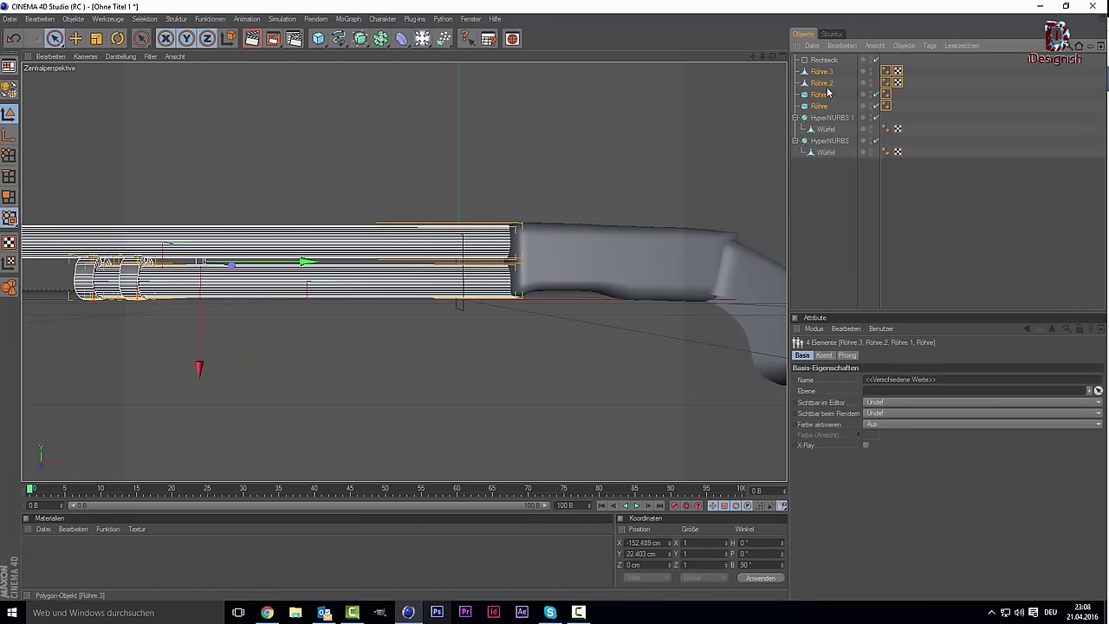
ctrl+click(823, 106)
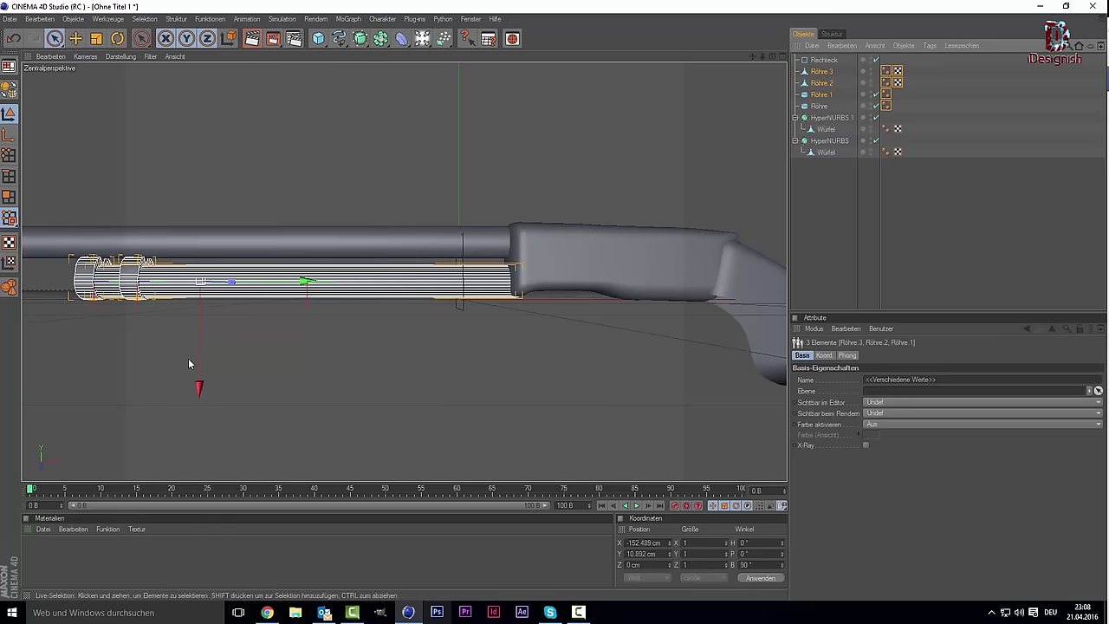
drag(198, 386, 198, 379)
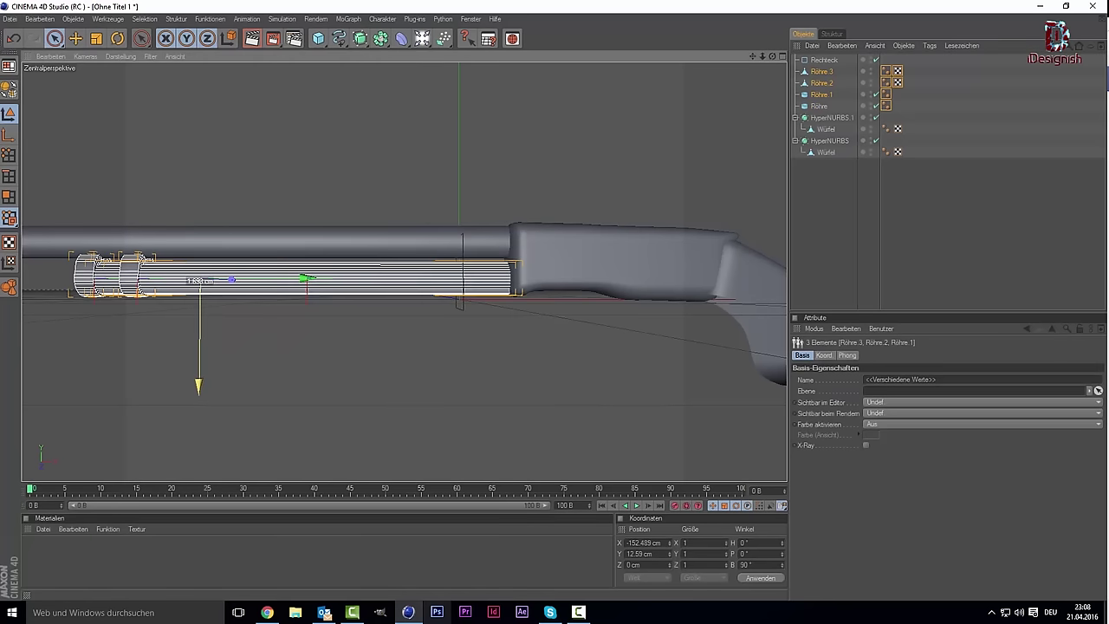
click(384, 382)
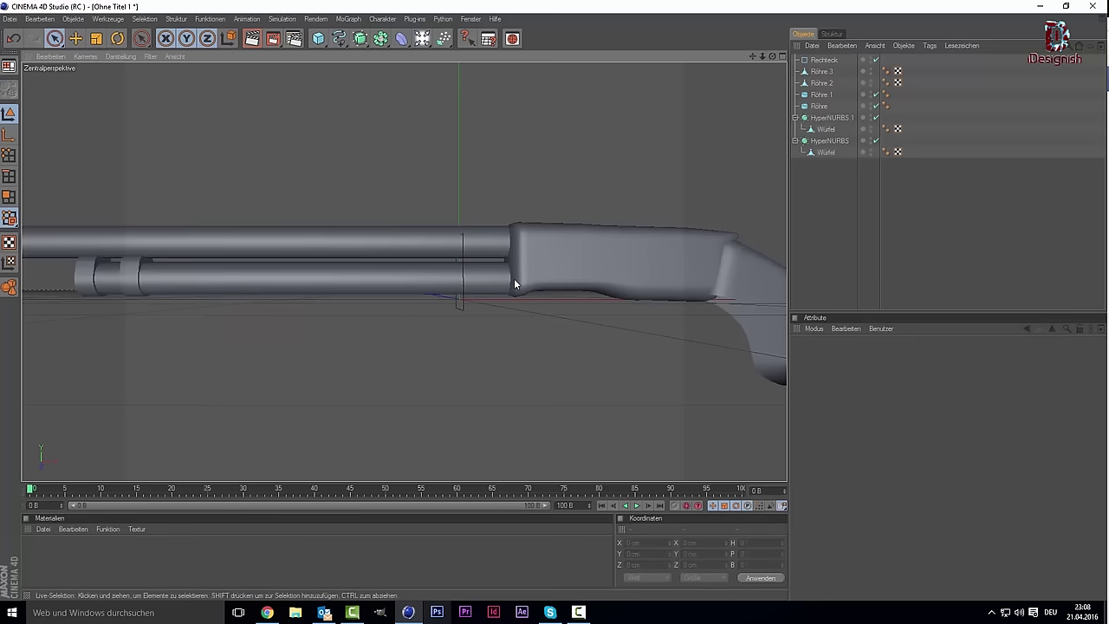
click(821, 71)
Scale the Rechteck profile down to 22.751 cm so it fits around the magazine tube.
click(823, 60)
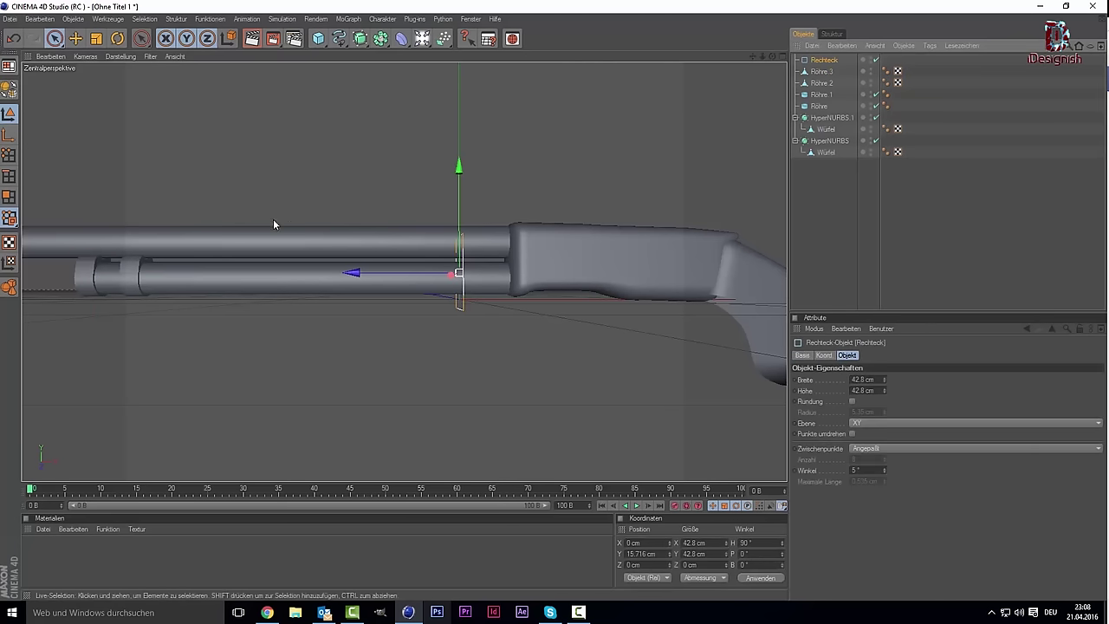
scroll(372, 223, up, 2)
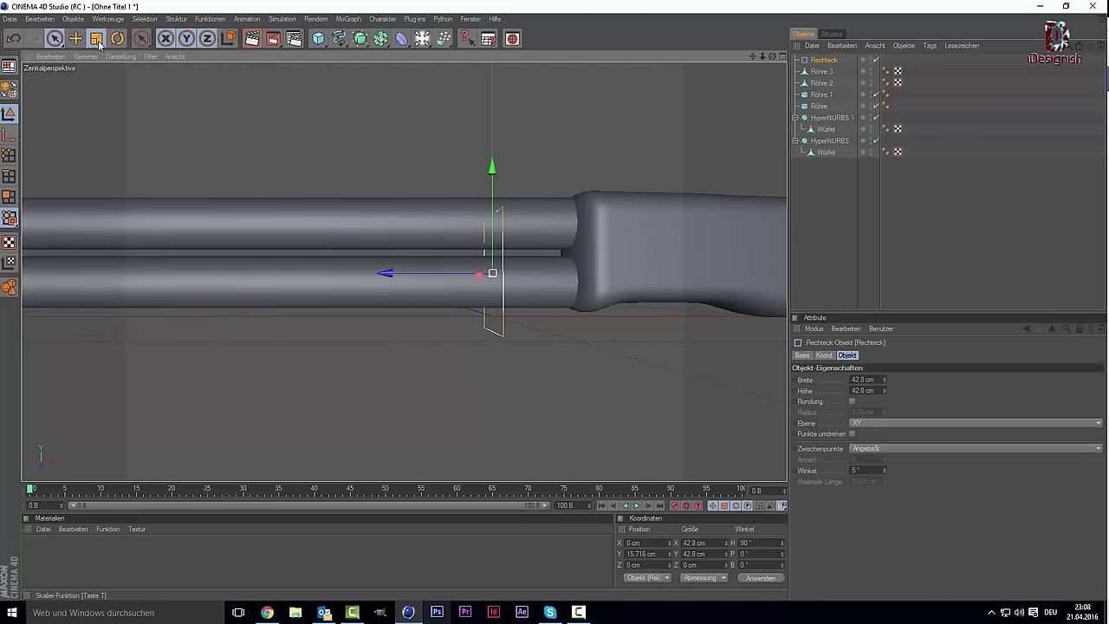
click(96, 38)
drag(482, 281, 492, 263)
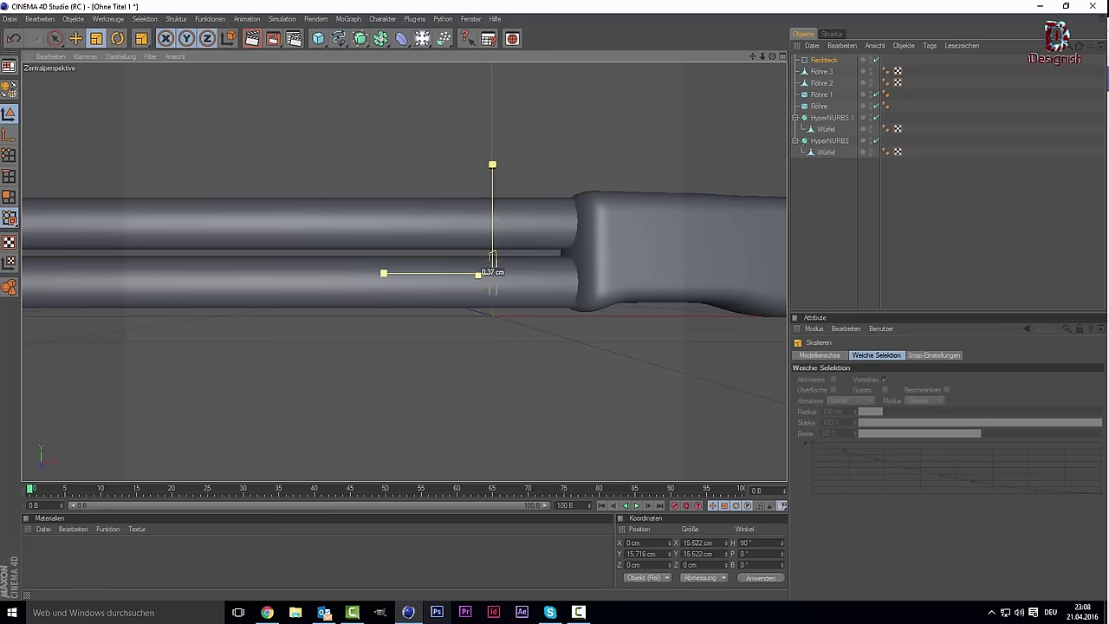
key(space)
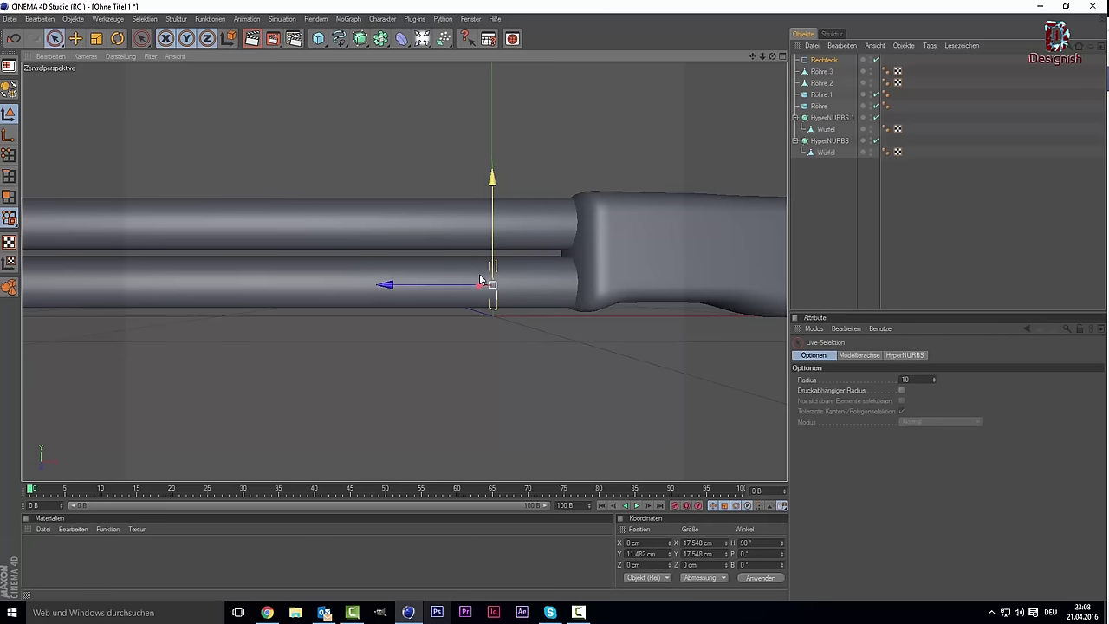
key(space)
drag(492, 264, 494, 289)
mouse_move(773, 56)
mouse_down()
mouse_move(745, 104)
mouse_move(762, 78)
mouse_move(756, 85)
mouse_up()
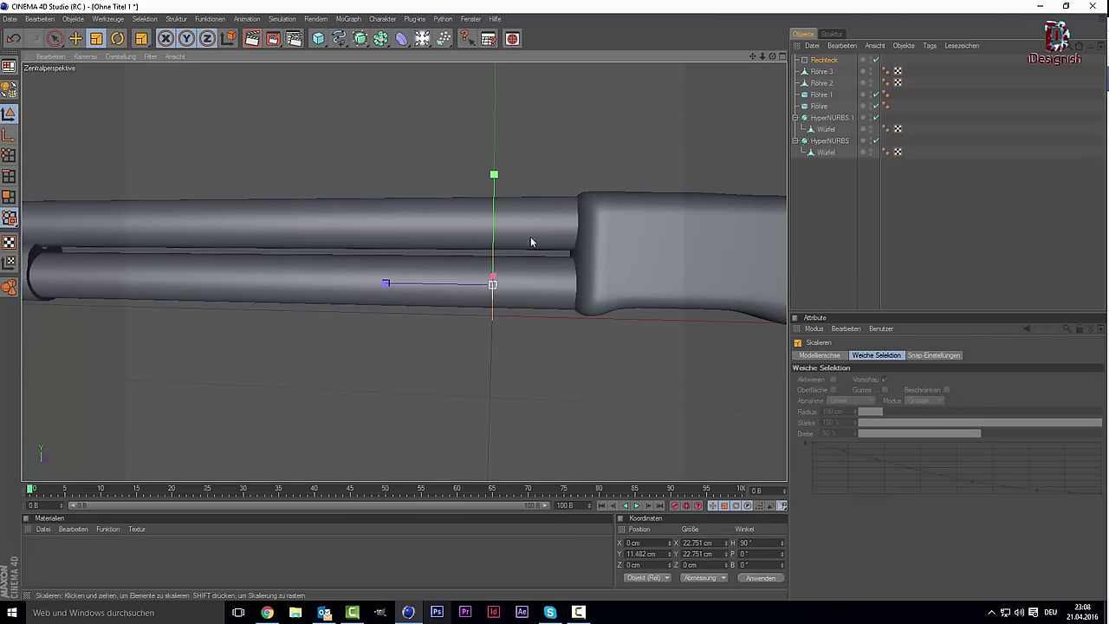
Duplicate Rechteck as Rechteck.1, move it left along the tube, and scale it to 24.817 cm.
ctrl+click(455, 283)
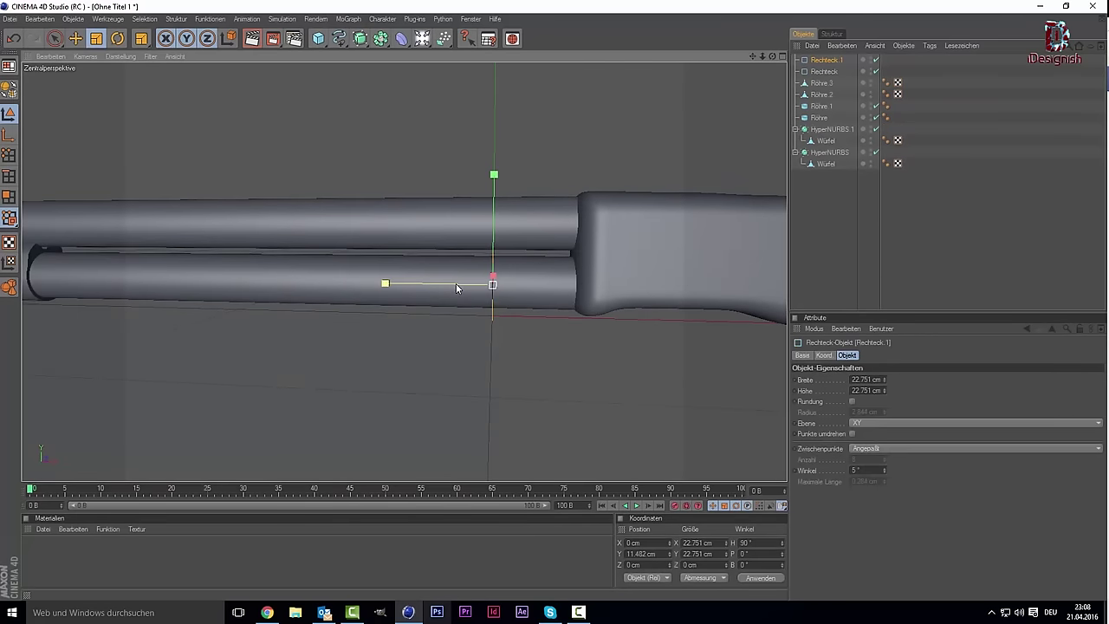
key(space)
drag(456, 284, 311, 283)
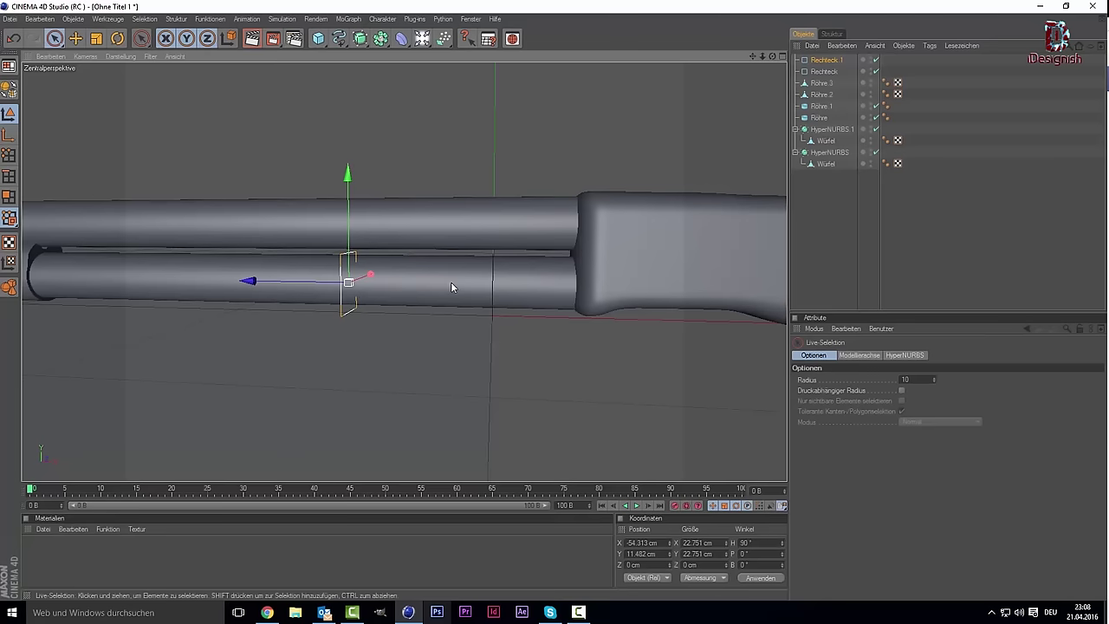
click(829, 71)
click(830, 60)
drag(753, 57, 546, 218)
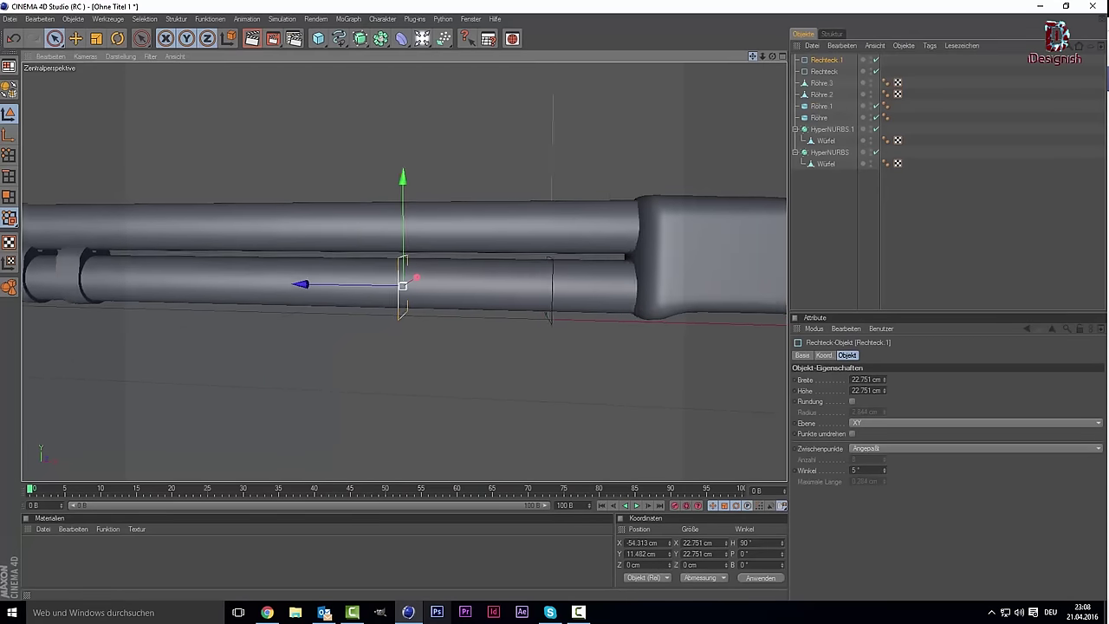
key(t)
mouse_move(415, 262)
mouse_down()
mouse_move(474, 284)
mouse_move(465, 284)
mouse_up()
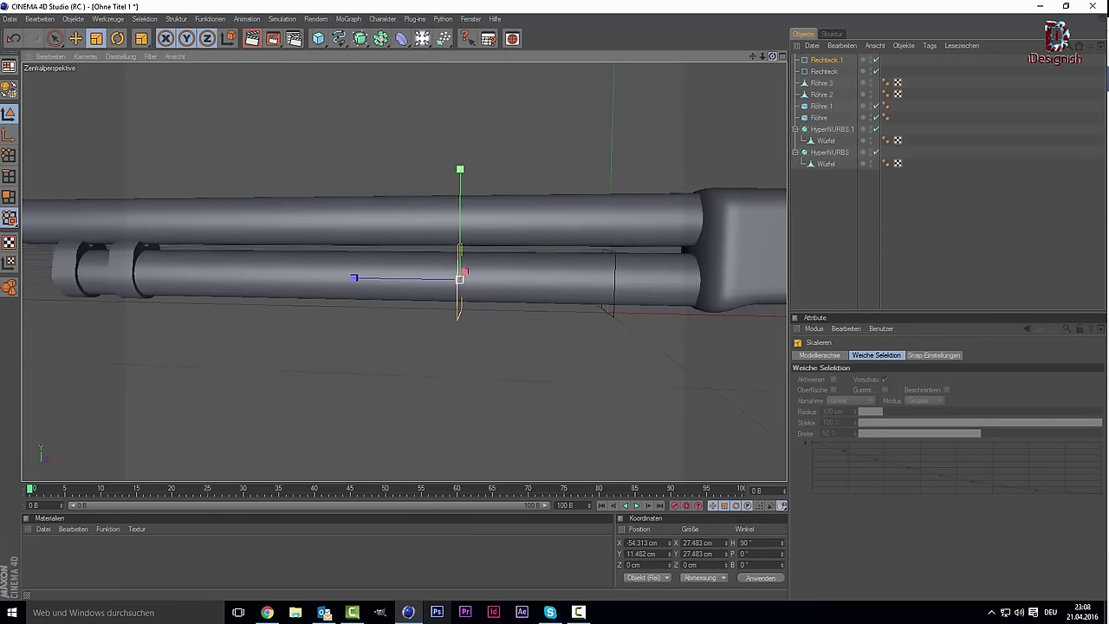
drag(774, 56, 736, 65)
drag(464, 288, 454, 290)
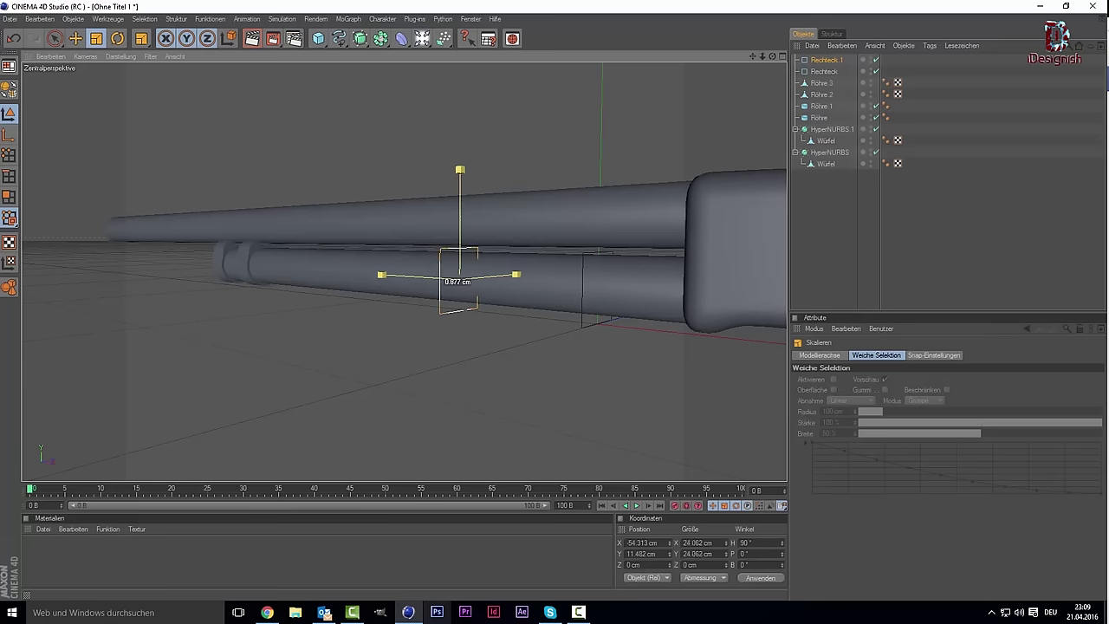
drag(454, 290, 551, 249)
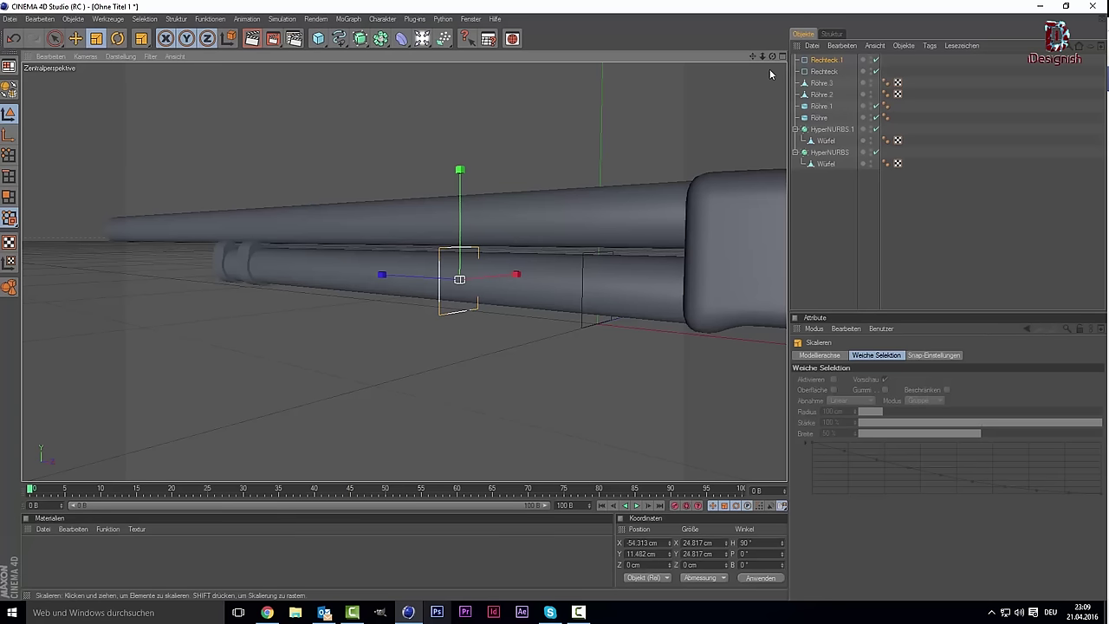
drag(772, 57, 745, 57)
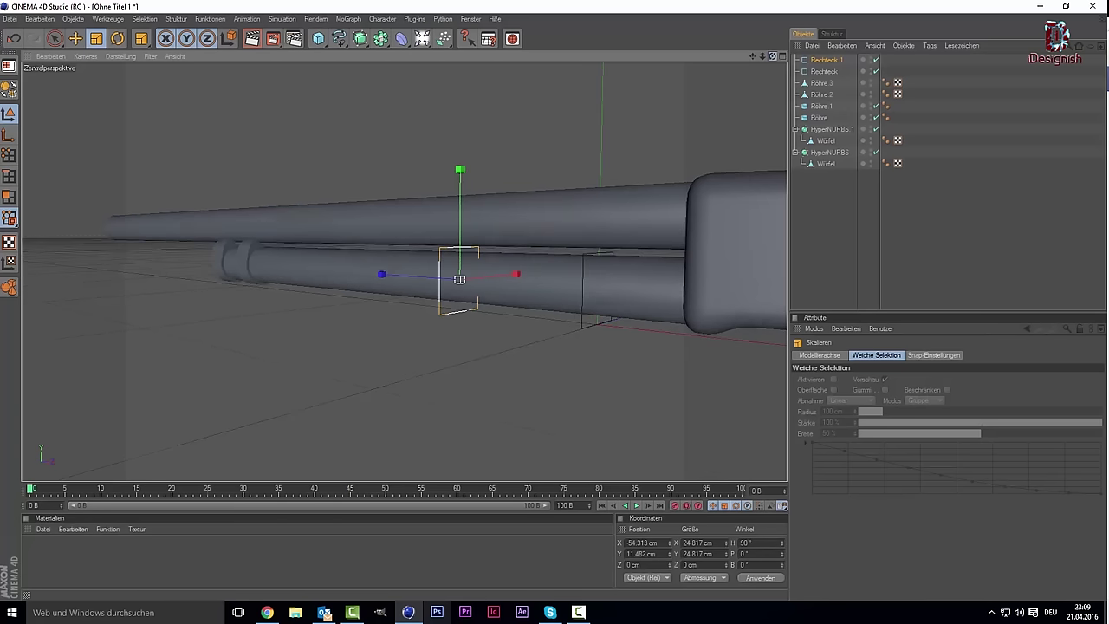
Copy-paste Rechteck as Rechteck.2 and move it further left to X −102.721 cm.
click(823, 70)
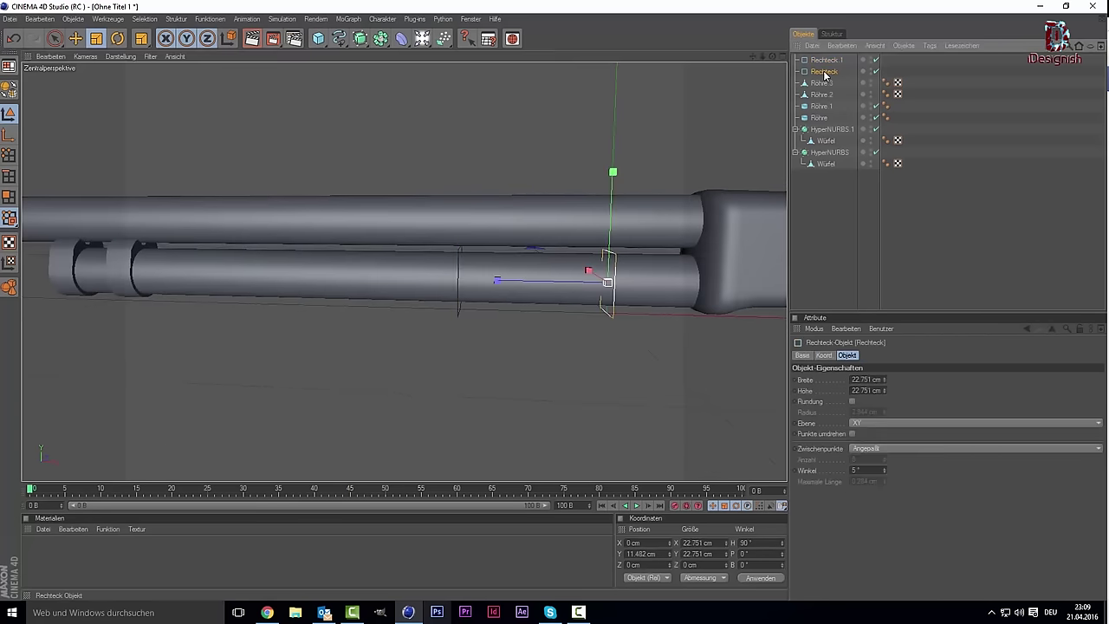
key(ctrl+c)
key(ctrl+v)
mouse_move(496, 280)
mouse_down()
mouse_move(246, 276)
mouse_move(286, 276)
mouse_up()
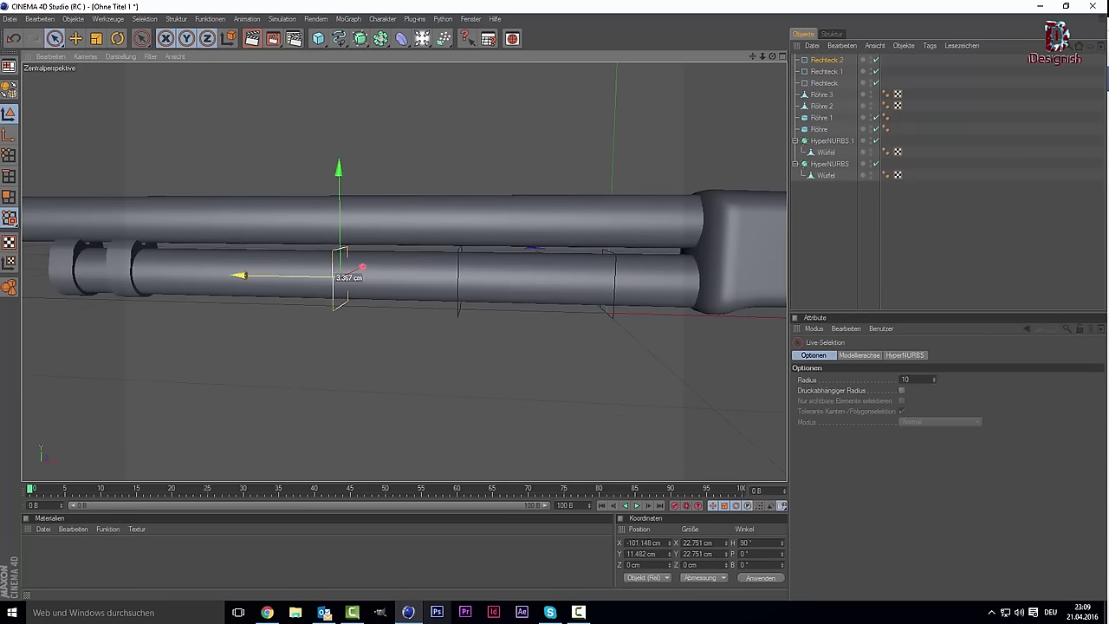
Add a Loft-NURBS and put the three rectangle profiles under it.
click(361, 39)
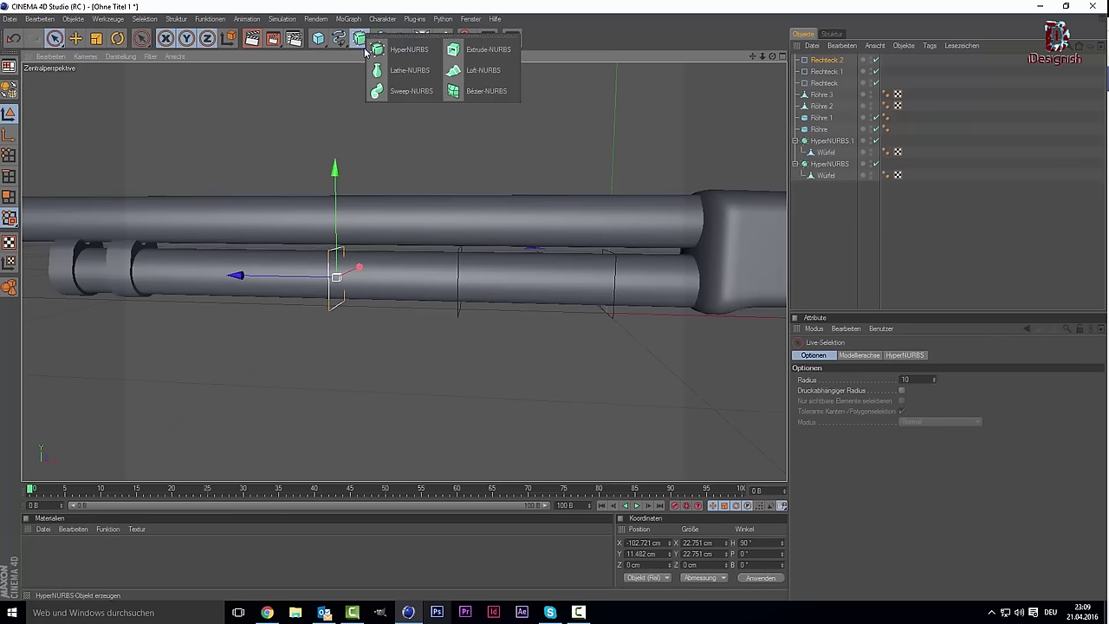
click(482, 70)
mouse_move(932, 90)
mouse_down()
mouse_move(790, 66)
mouse_move(825, 65)
mouse_up()
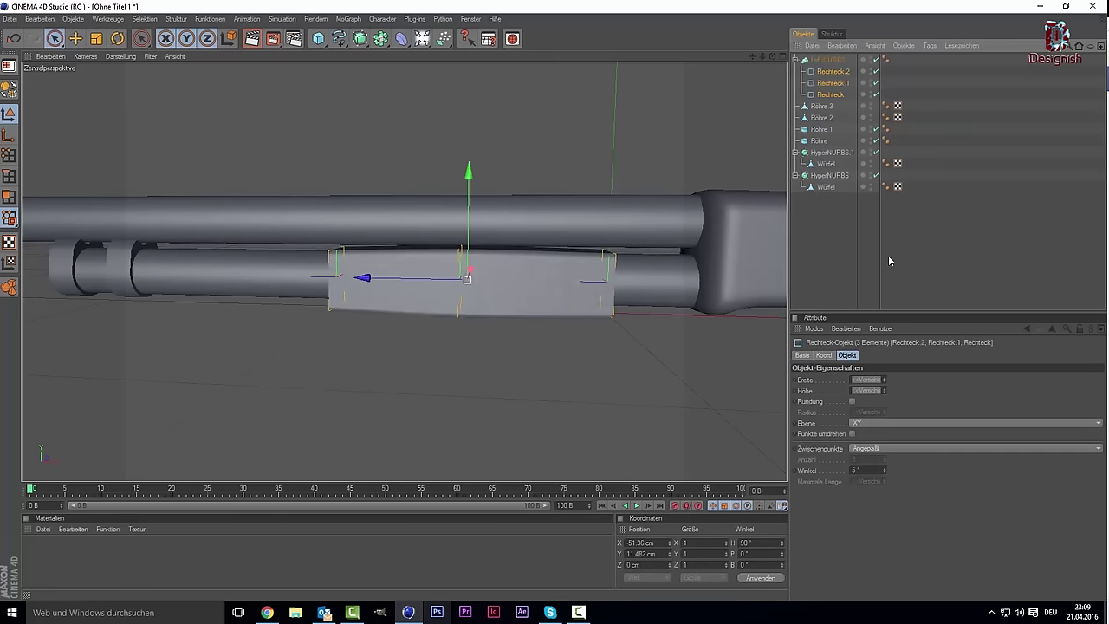
click(846, 268)
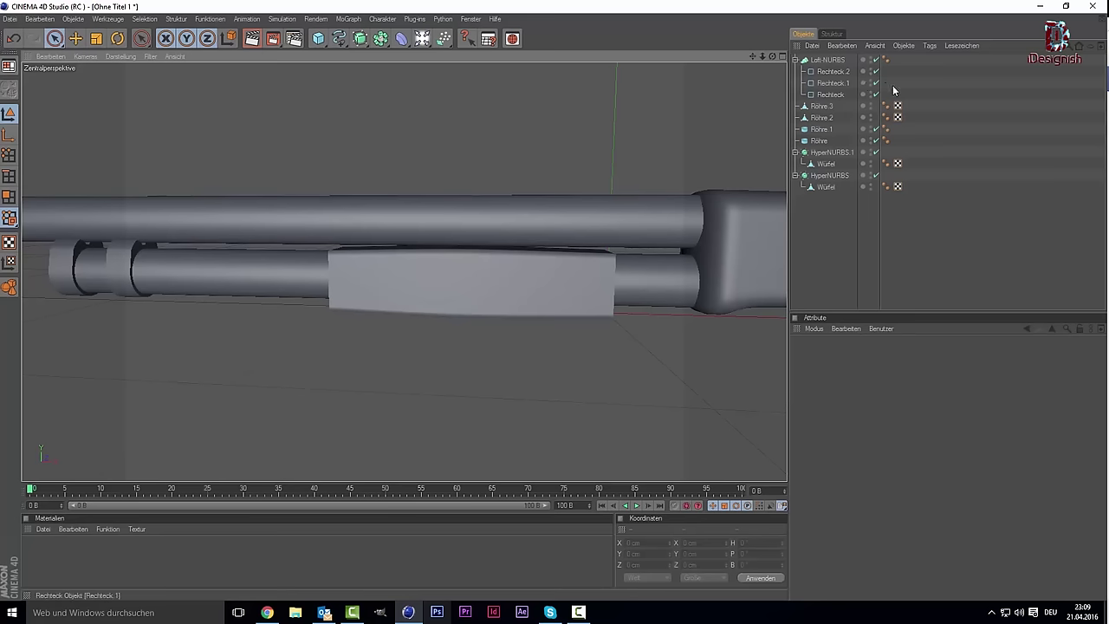
Turn on corner rounding for the three rectangles with a 7 cm radius.
drag(892, 96, 832, 67)
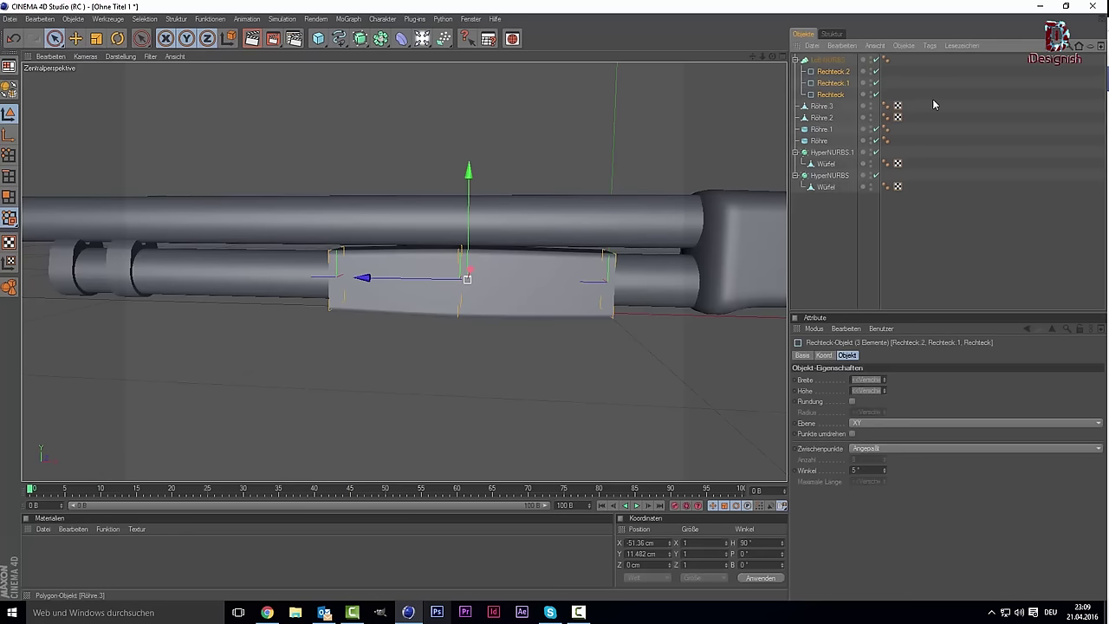
click(852, 402)
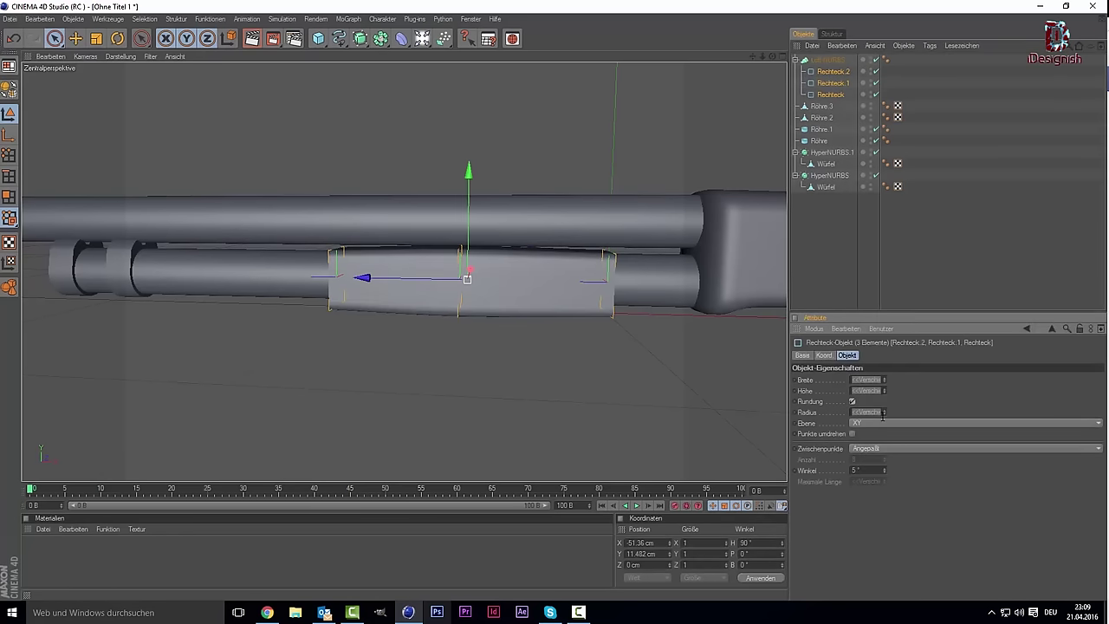
drag(882, 413, 882, 400)
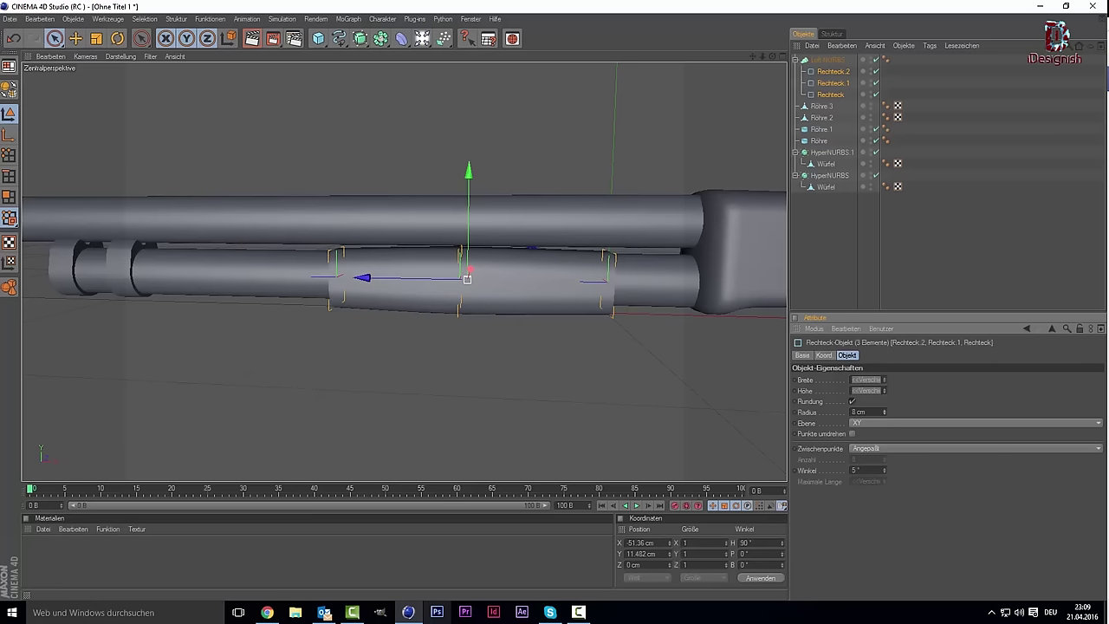
drag(883, 411, 883, 415)
click(925, 240)
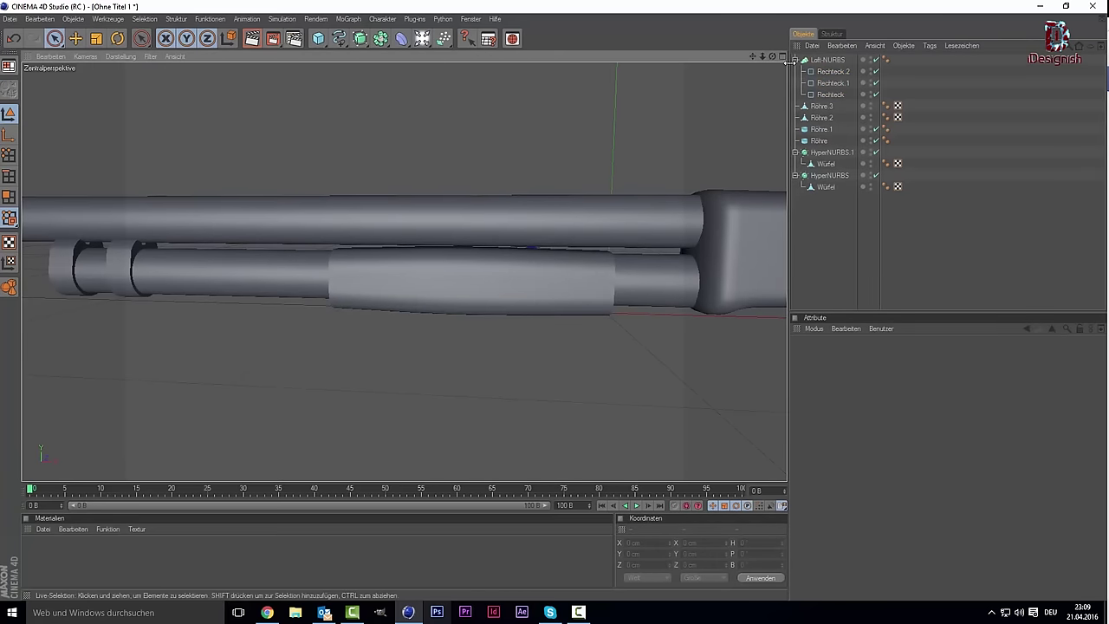
Inspect the lofted forend and nudge it slightly upward on the magazine tube.
drag(772, 59, 741, 62)
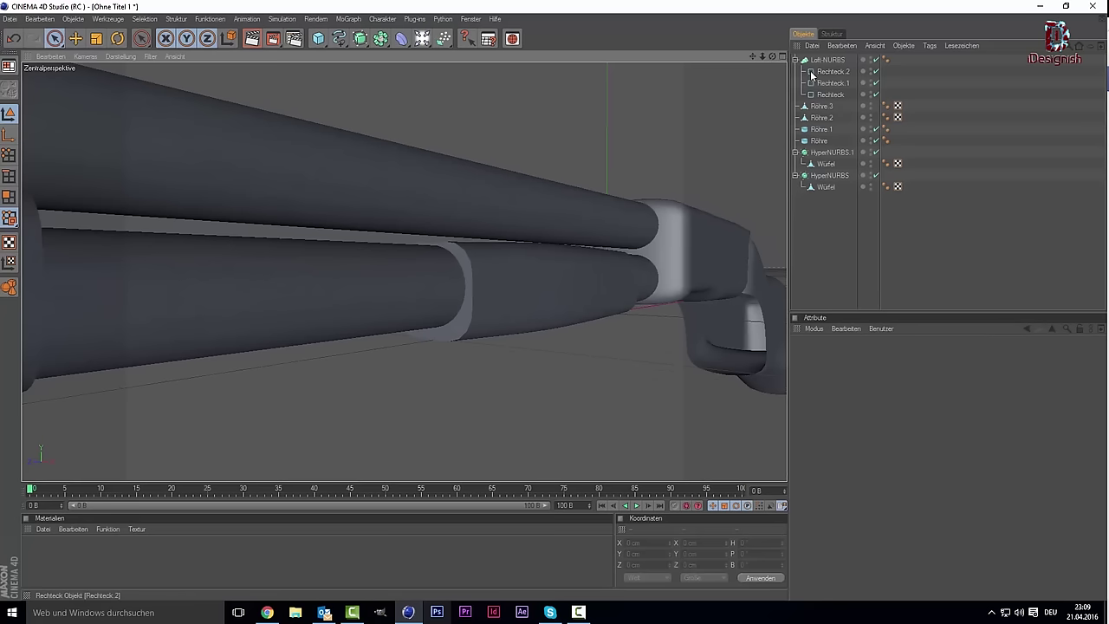
click(472, 259)
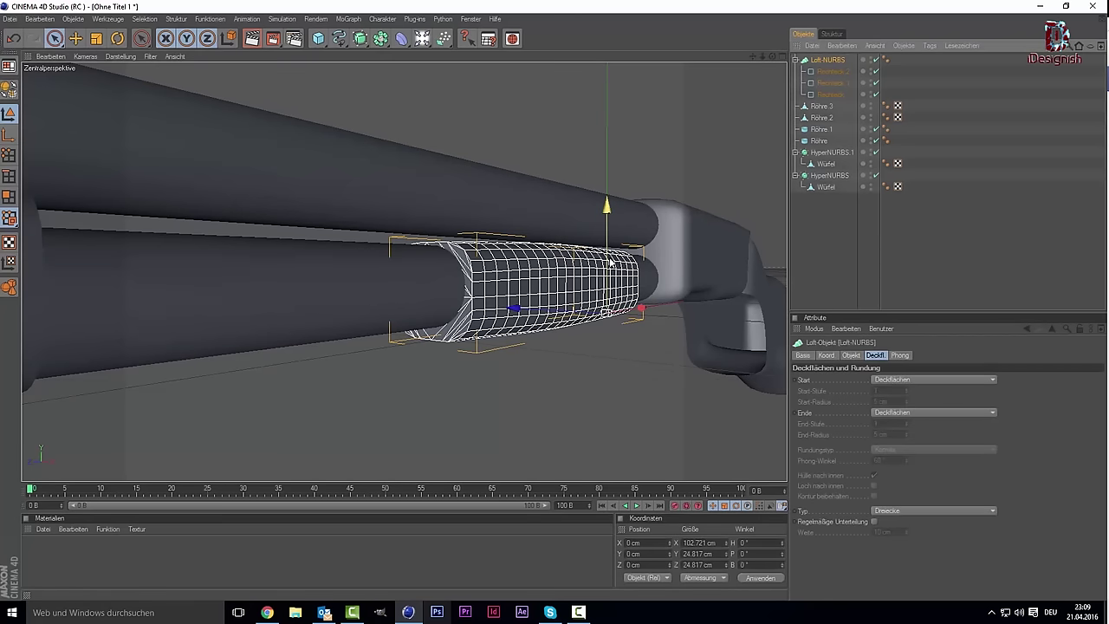
drag(610, 263, 610, 257)
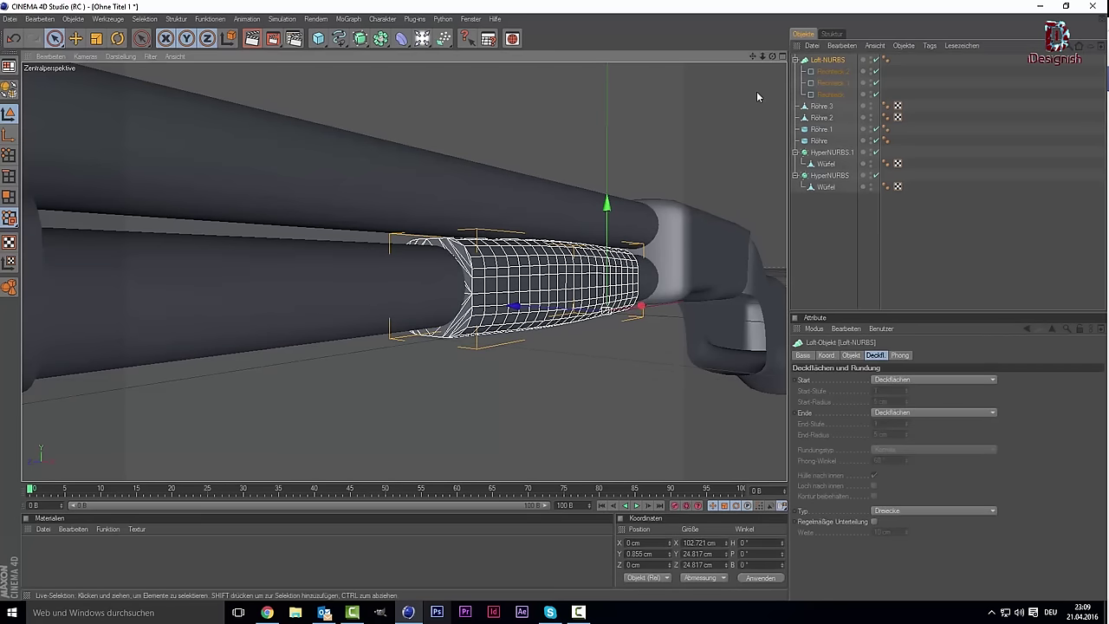
drag(771, 56, 765, 57)
click(616, 373)
alt+drag(606, 370, 600, 365)
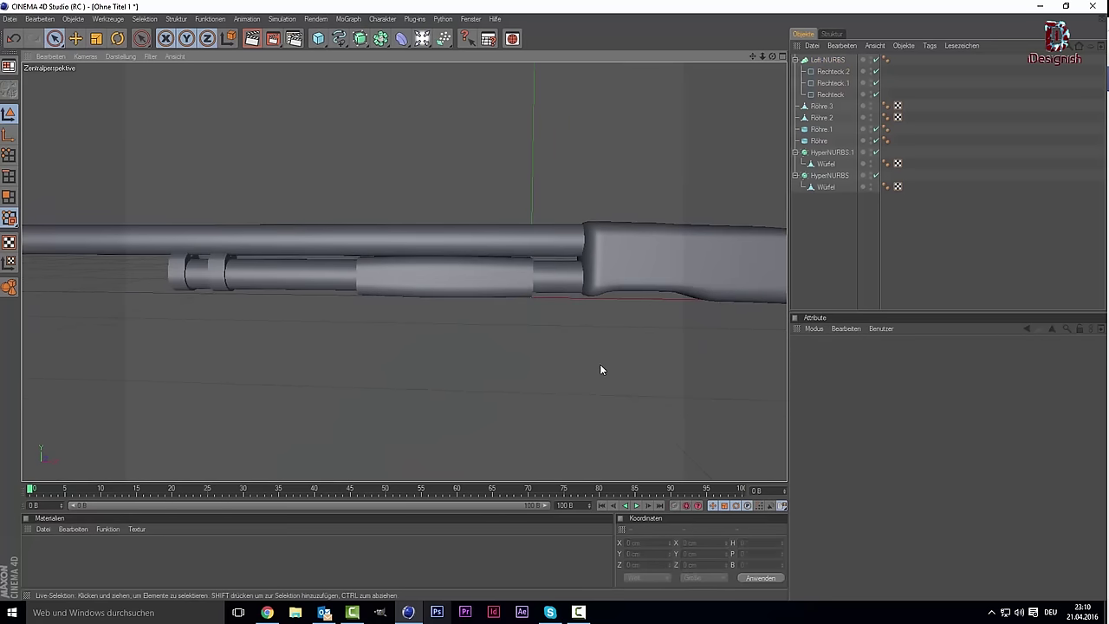
scroll(511, 333, up, 1)
scroll(507, 330, up, 2)
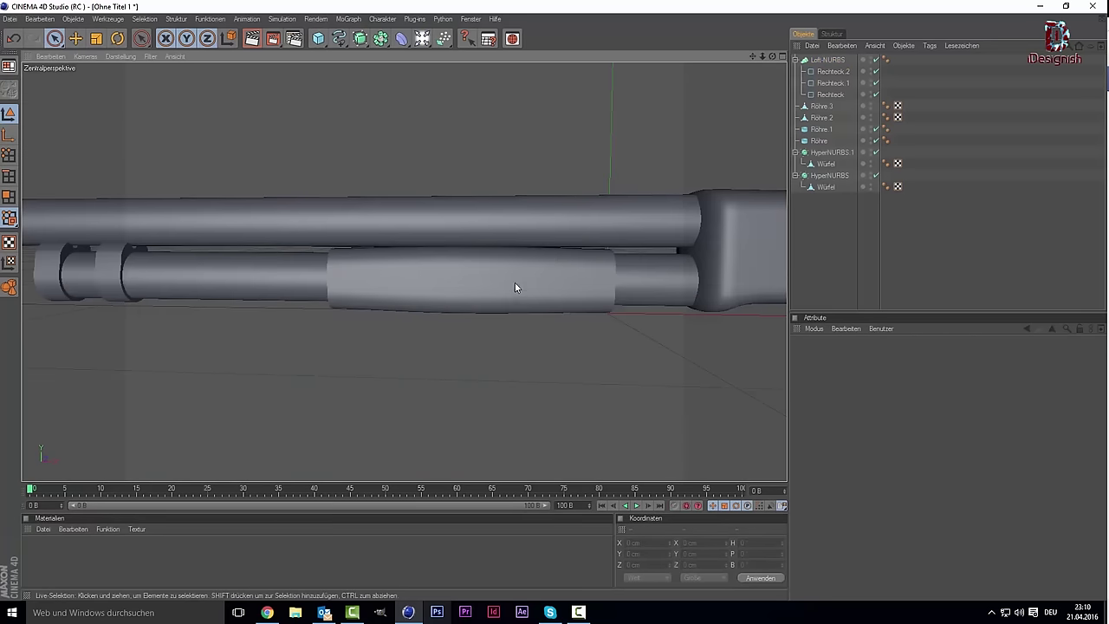
click(515, 287)
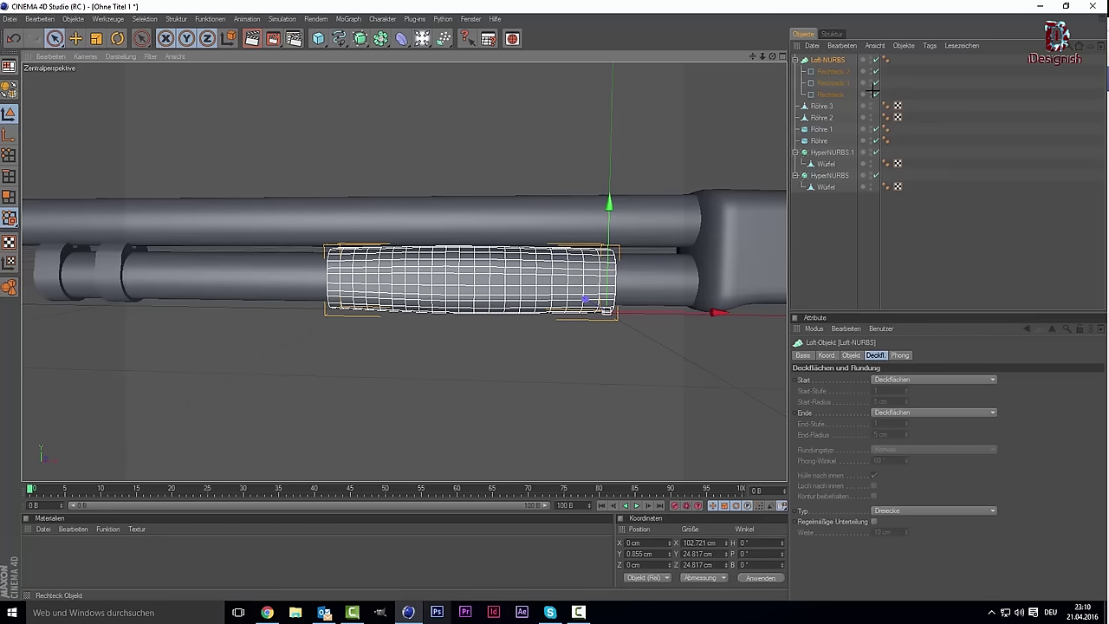
Raise the three rectangles' corner radius from 7 cm to 9 cm.
drag(873, 93, 814, 70)
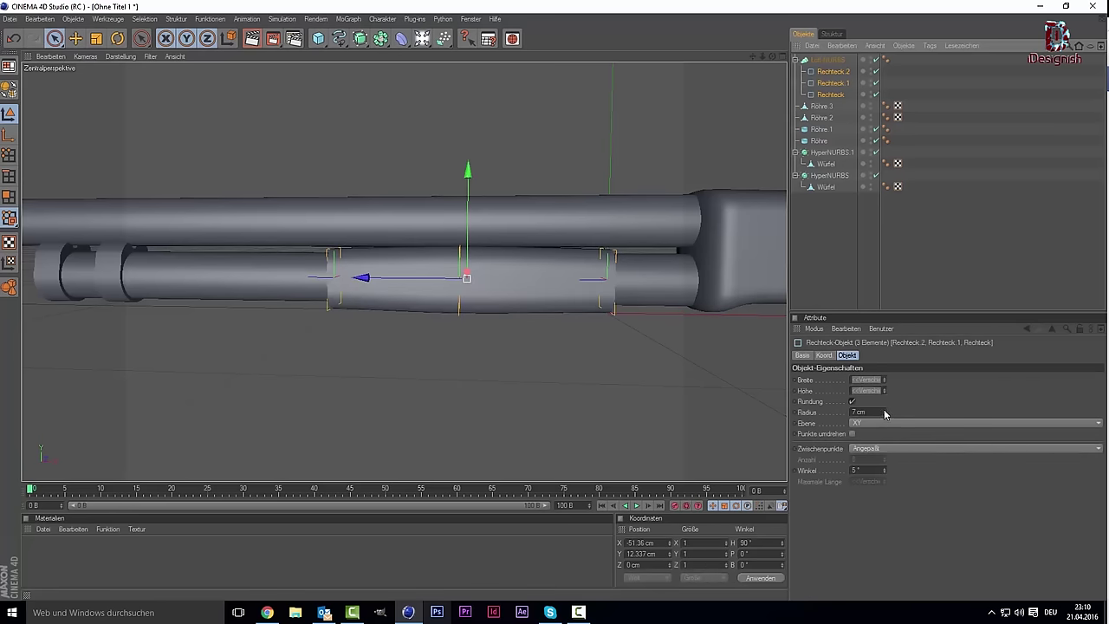
drag(884, 413, 884, 416)
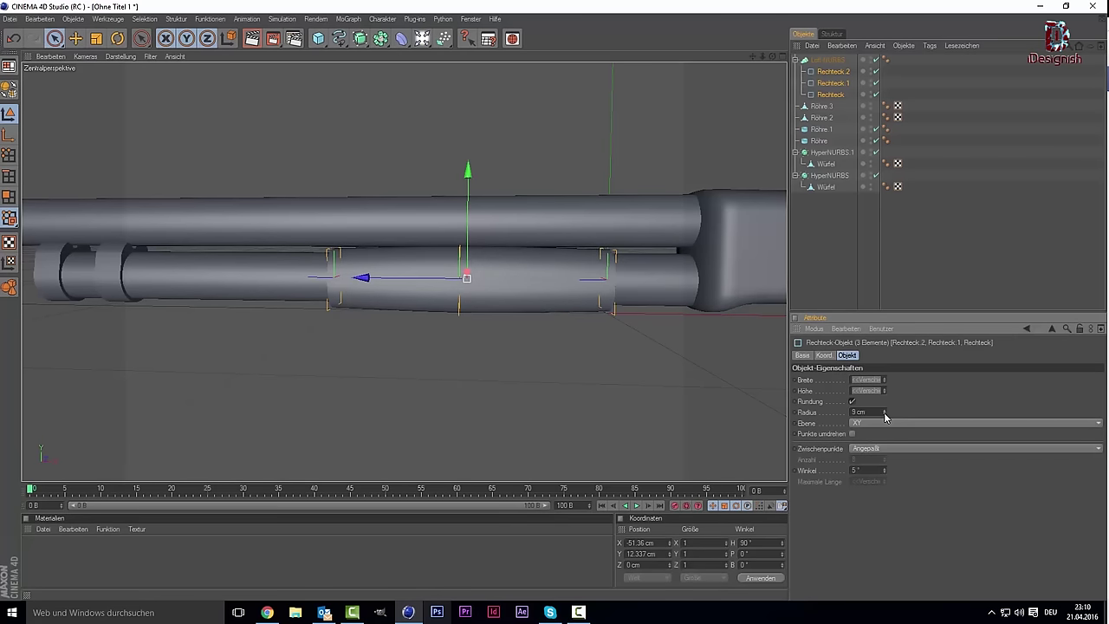
click(908, 297)
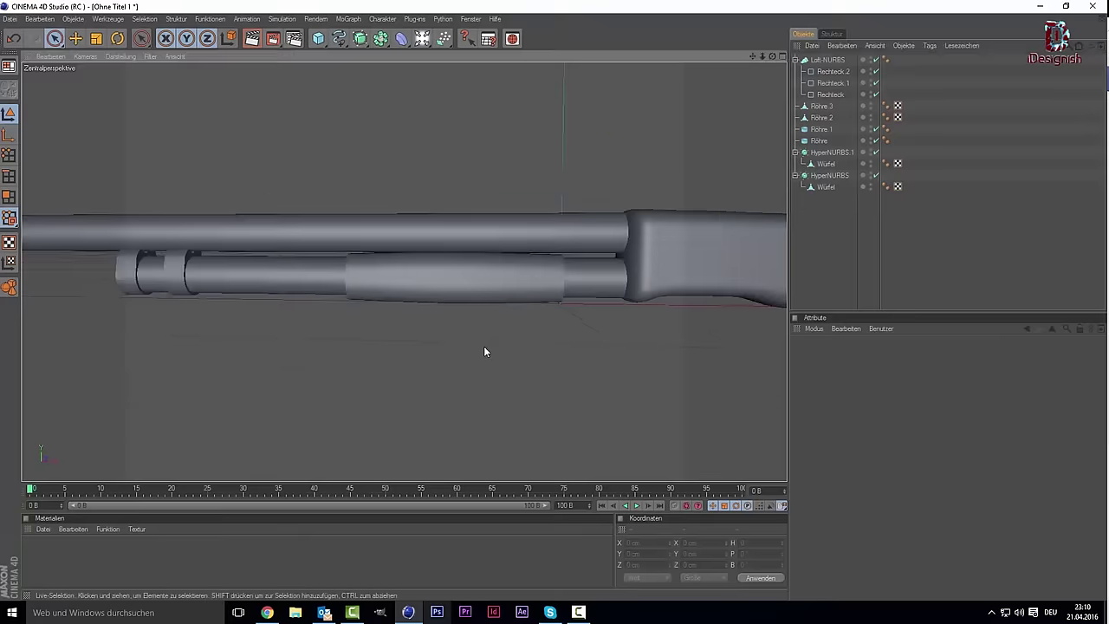
Switch between the four-view layout and single views, ending with the Front view maximised.
scroll(485, 348, down, 2)
scroll(484, 348, down, 2)
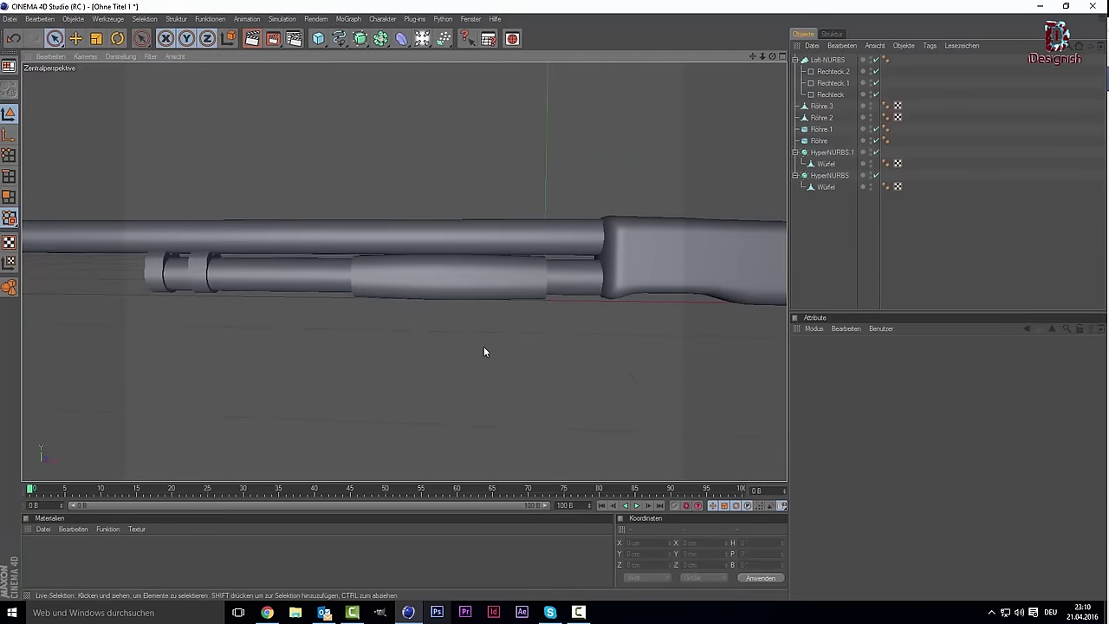
middle_click(460, 309)
middle_click(590, 372)
scroll(569, 342, down, 2)
scroll(562, 341, down, 1)
scroll(558, 344, up, 3)
scroll(558, 344, down, 1)
middle_click(508, 304)
middle_click(251, 201)
scroll(251, 201, down, 2)
scroll(292, 260, down, 2)
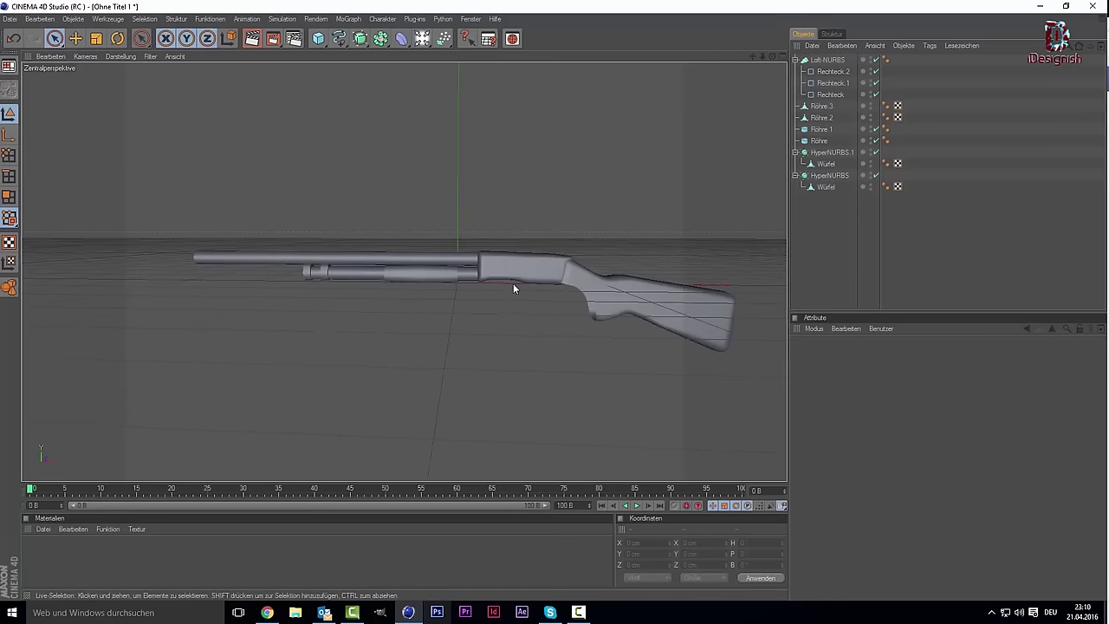
scroll(512, 283, up, 2)
scroll(557, 293, up, 1)
middle_click(609, 280)
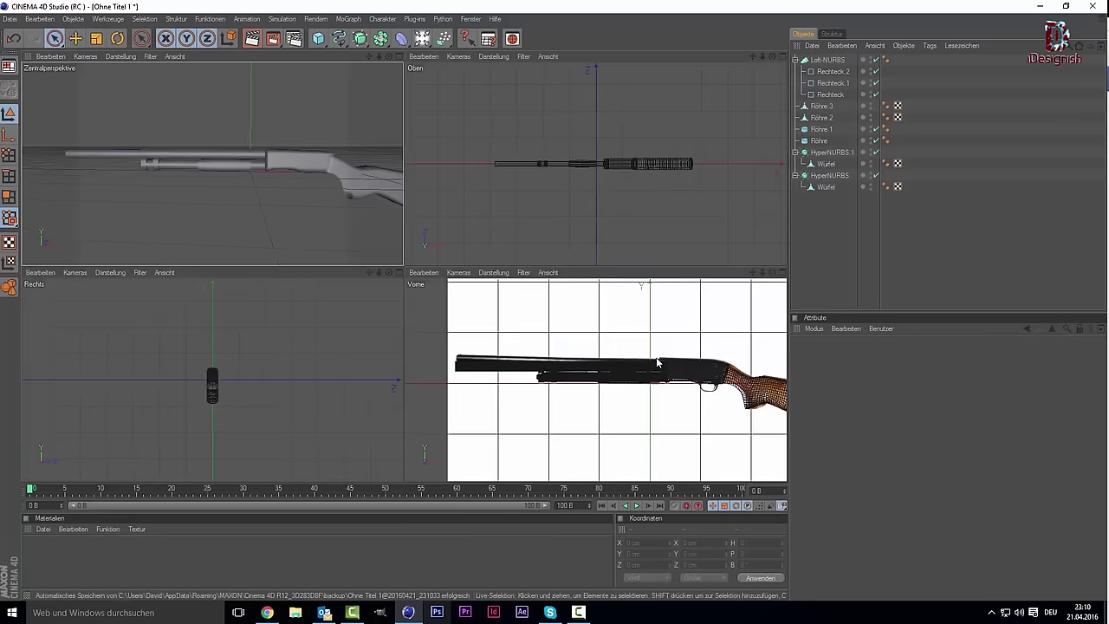
middle_click(648, 285)
Centre the Front view on the trigger guard and select the Linear spline tool.
scroll(636, 316, up, 3)
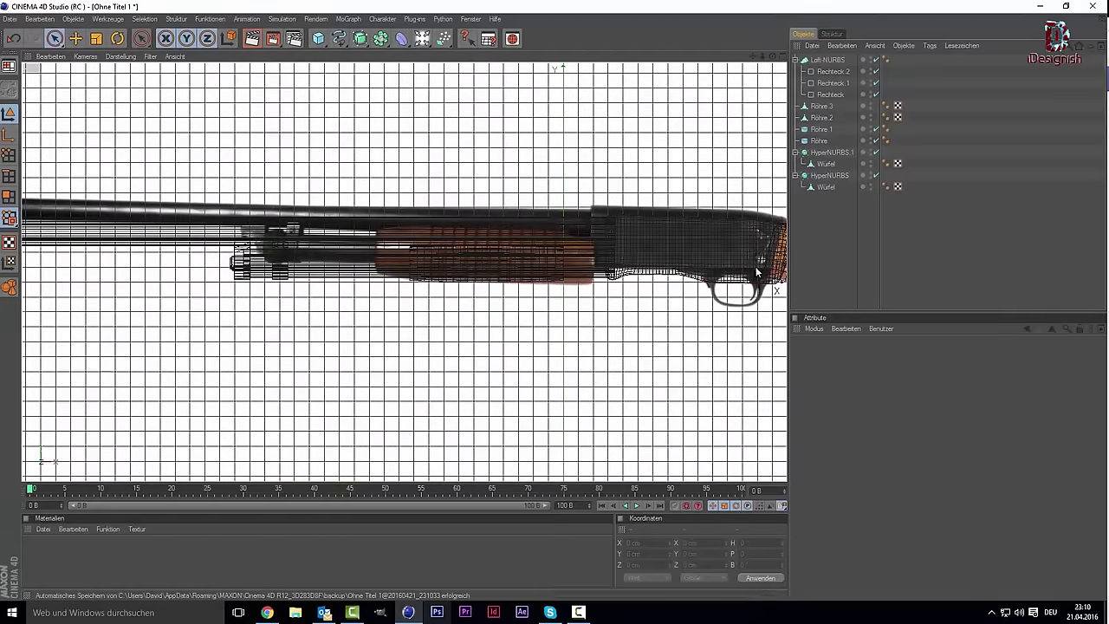
drag(752, 55, 639, 210)
scroll(638, 211, up, 1)
scroll(618, 280, up, 3)
scroll(618, 280, up, 2)
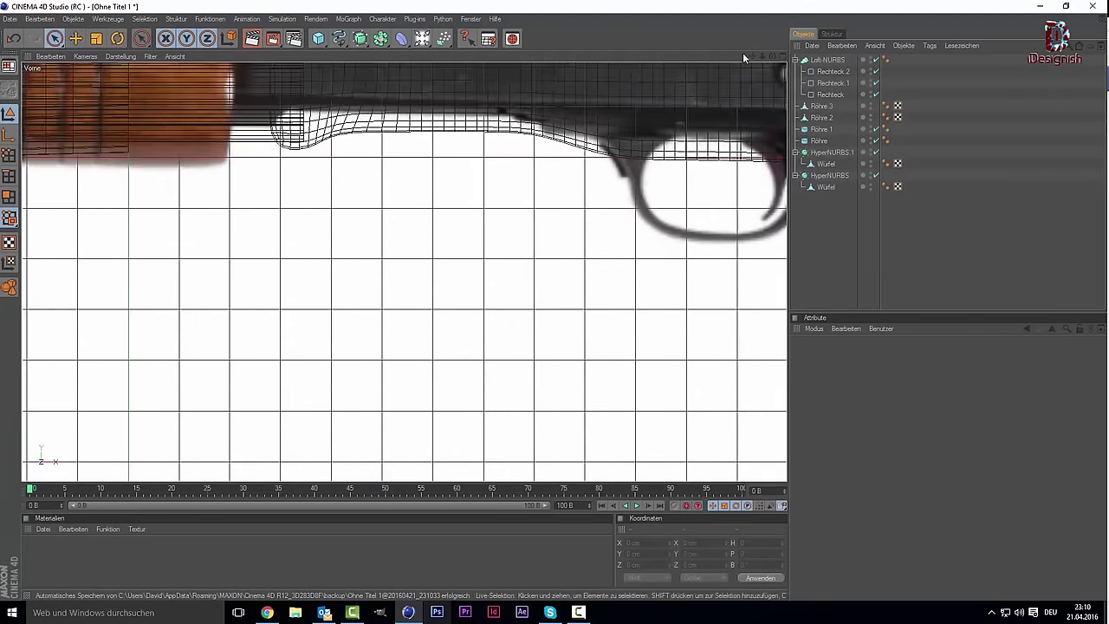
drag(743, 56, 534, 287)
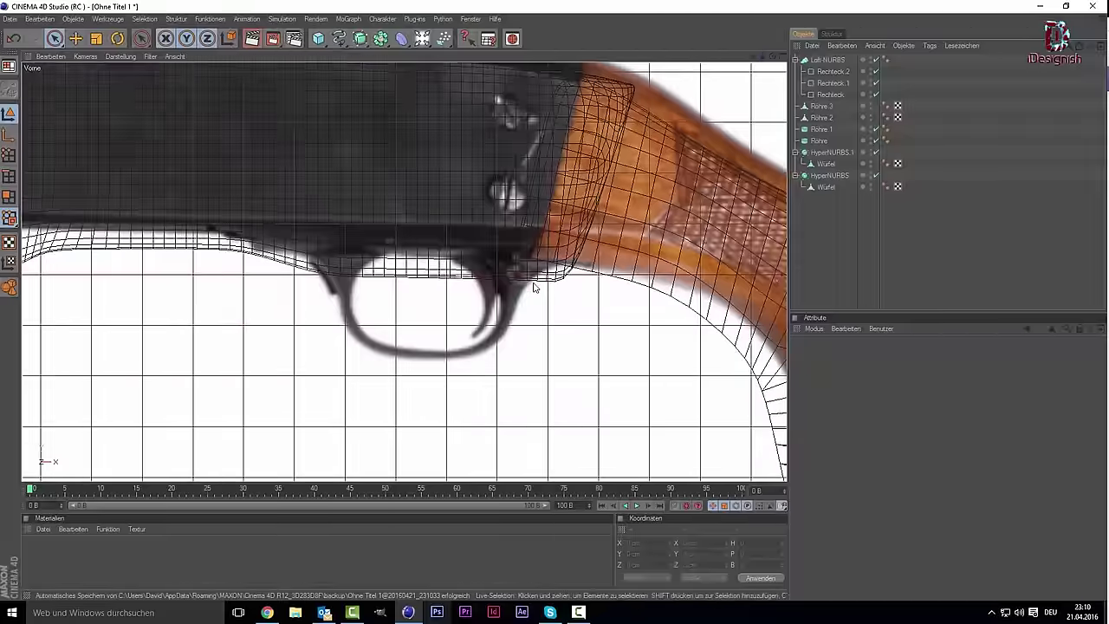
scroll(534, 288, up, 2)
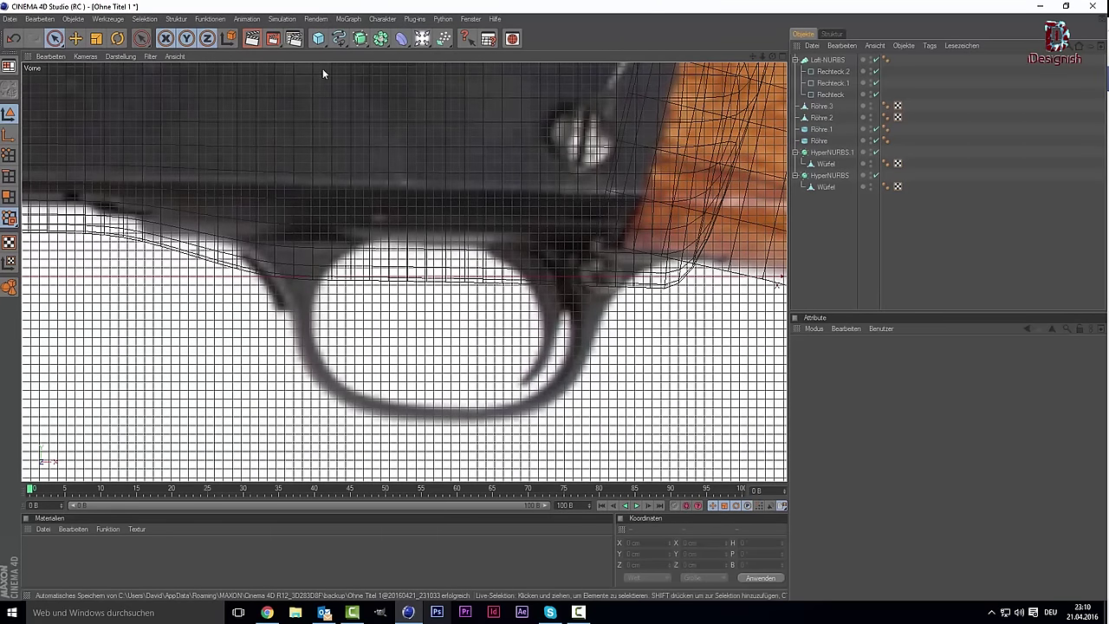
drag(343, 40, 488, 70)
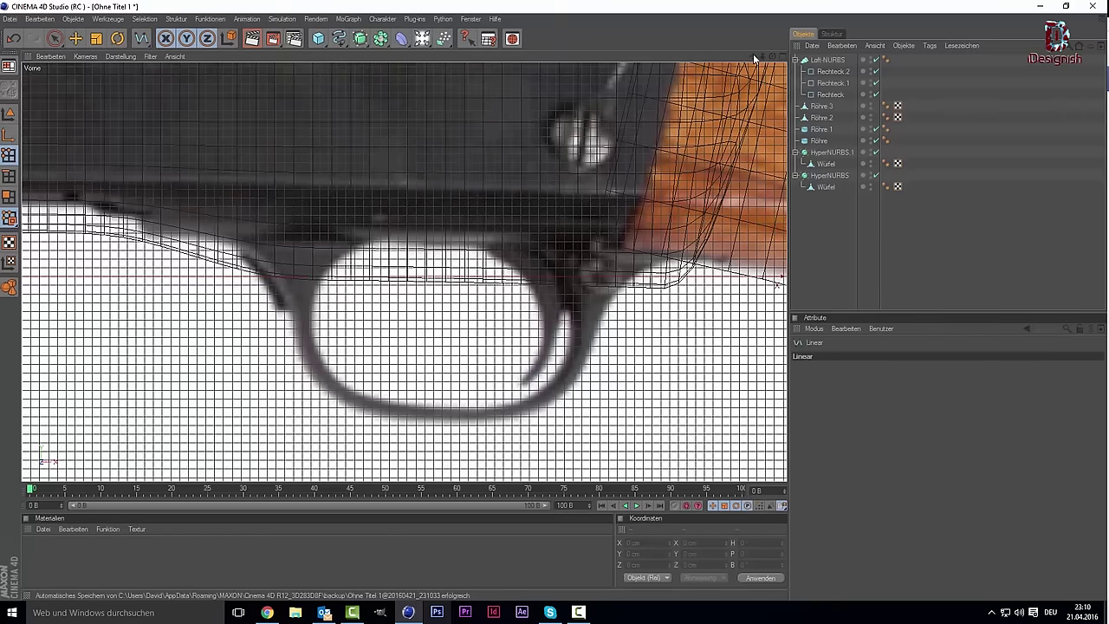
drag(752, 55, 223, 368)
scroll(223, 368, up, 3)
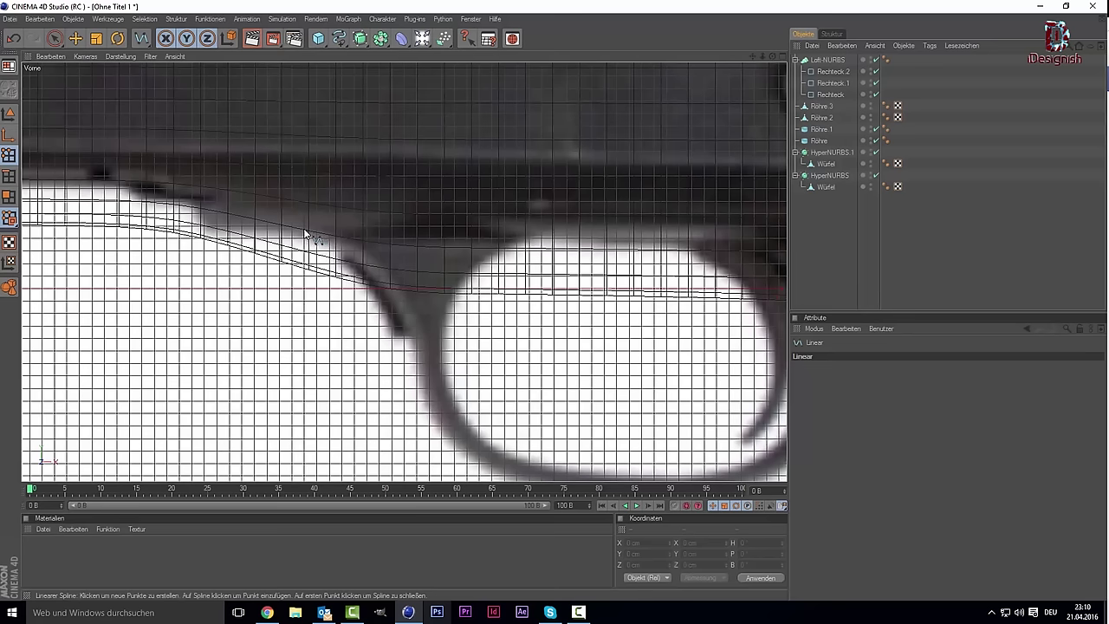
Start a linear spline under the receiver and trace points down the guard's front edge.
click(299, 227)
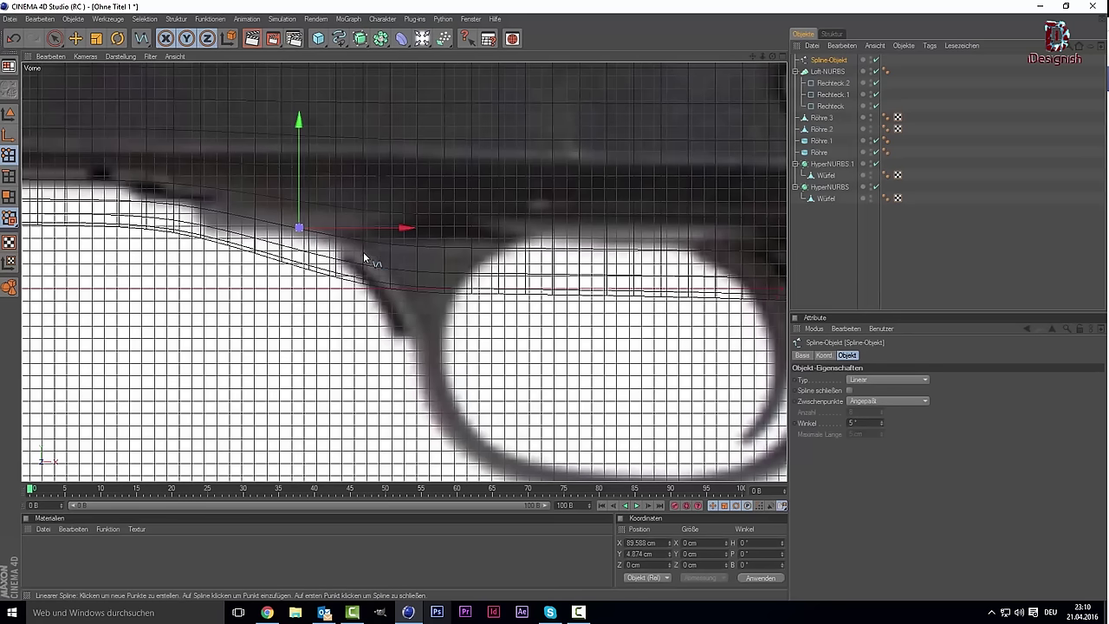
click(354, 253)
click(379, 279)
click(397, 306)
click(412, 332)
click(420, 374)
click(425, 411)
click(448, 437)
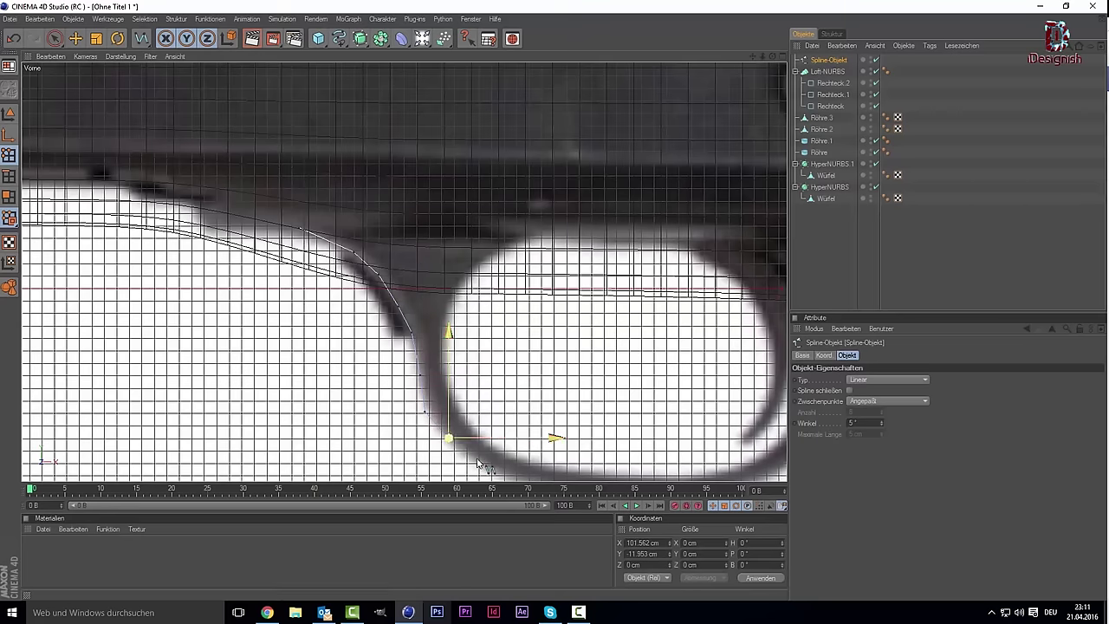
click(478, 459)
Trace points along the guard's lower rim, placing the last point on its rear curve.
drag(752, 64, 700, 77)
click(375, 332)
click(434, 341)
click(501, 349)
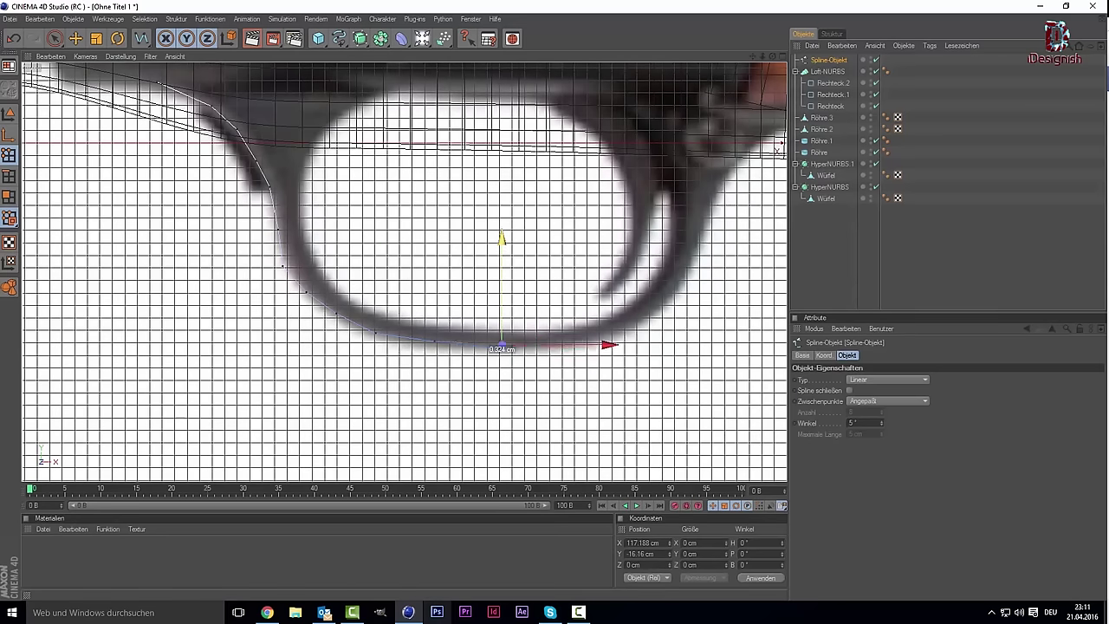
click(574, 357)
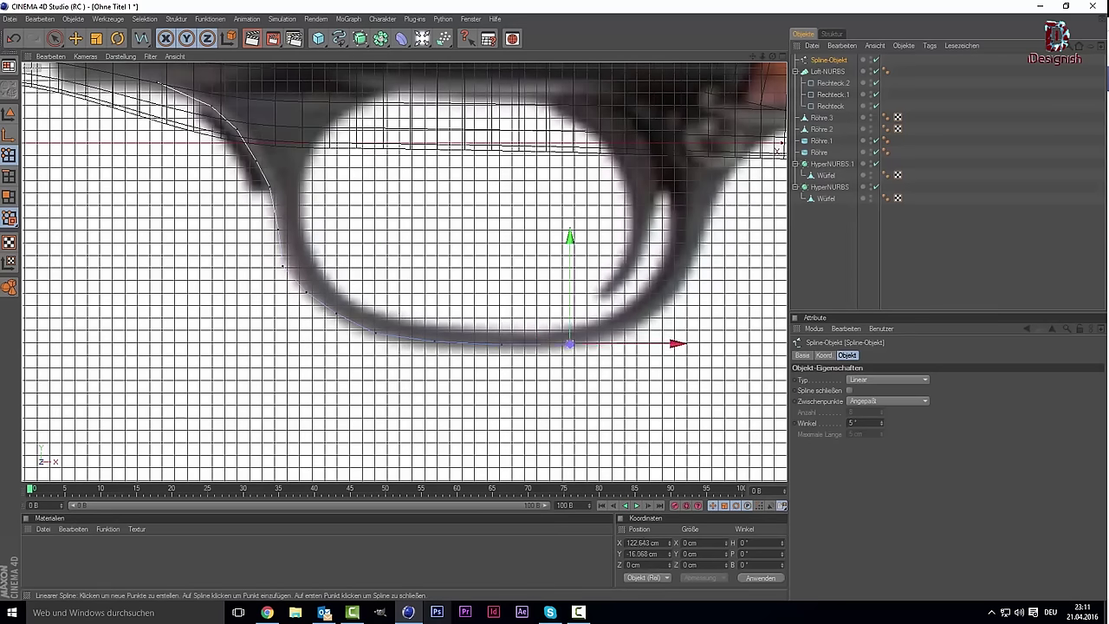
click(659, 321)
mouse_move(658, 321)
mouse_down()
mouse_move(606, 336)
mouse_move(660, 309)
mouse_move(637, 327)
mouse_up()
key(ctrl+z)
key(ctrl+z)
key(ctrl+z)
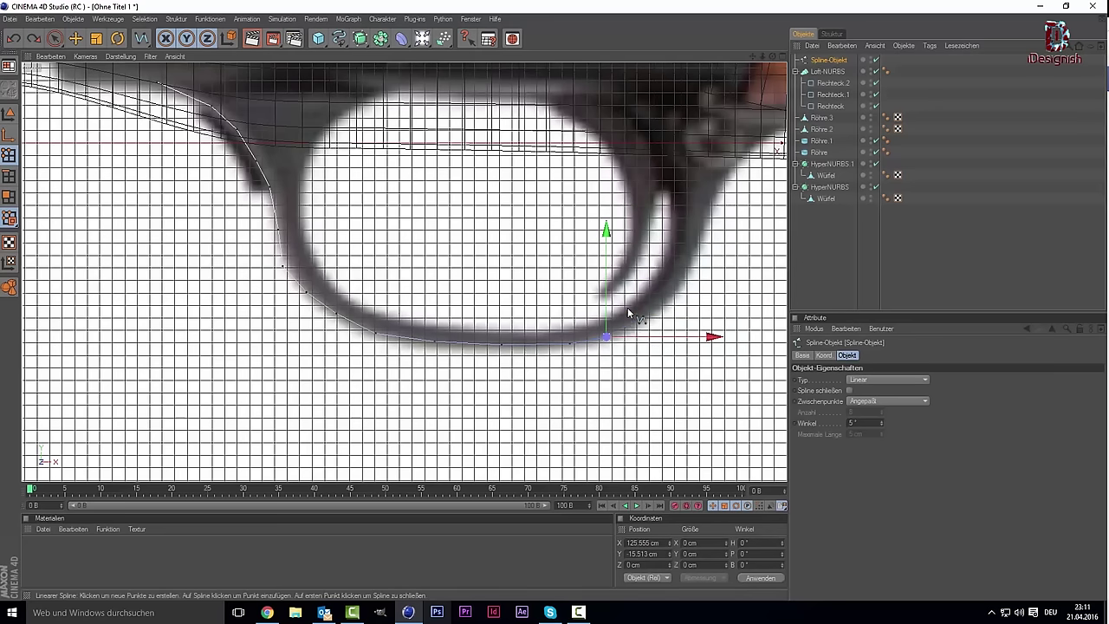
key(ctrl+y)
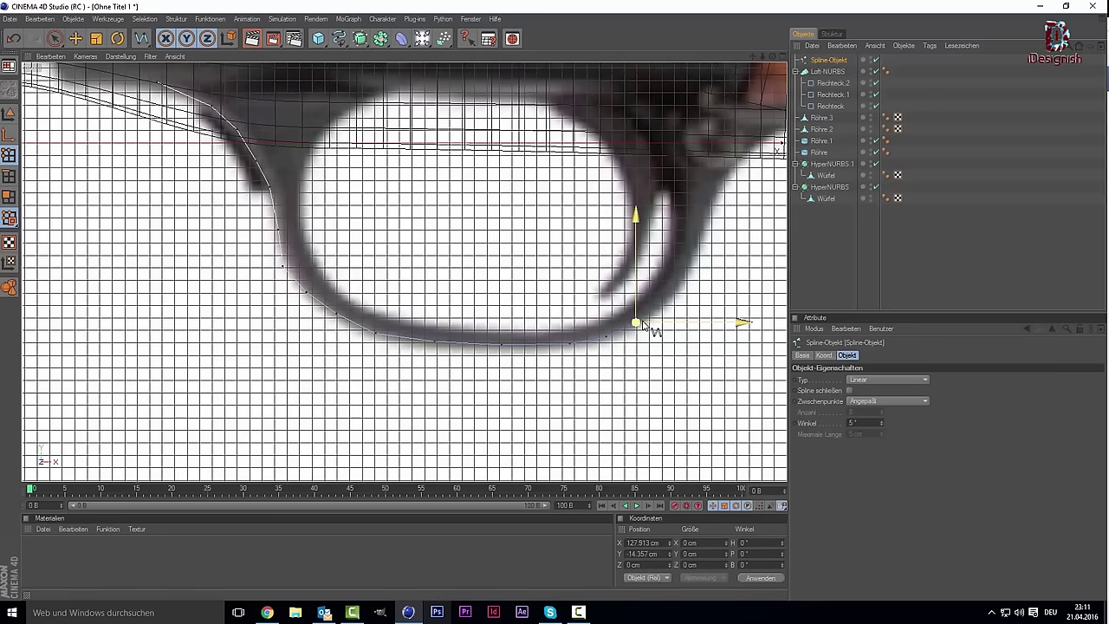
mouse_move(641, 322)
mouse_down()
mouse_move(675, 303)
mouse_move(725, 228)
mouse_move(720, 189)
mouse_move(755, 139)
mouse_up()
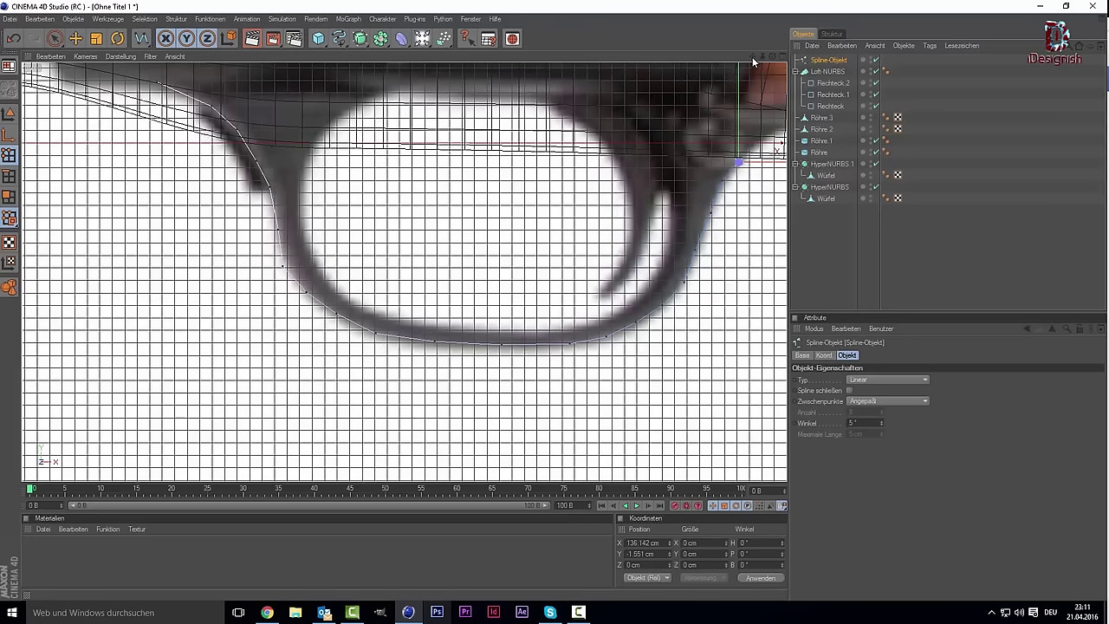
Finish the spline with points up the guard's rear to the receiver beneath the stock.
alt+middle_drag(752, 56, 669, 88)
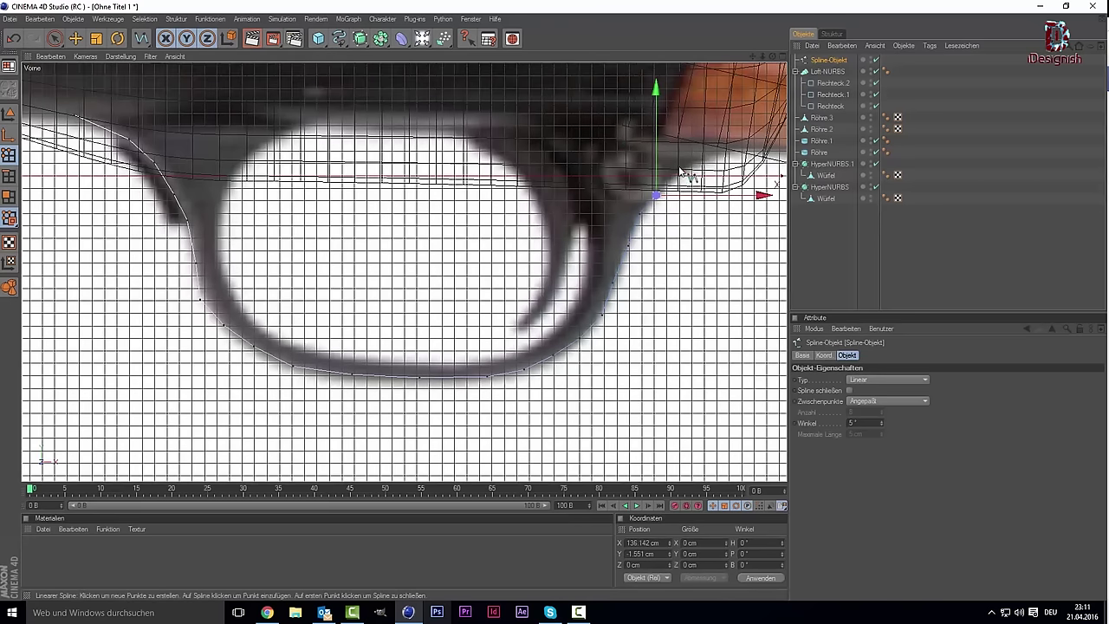
click(694, 160)
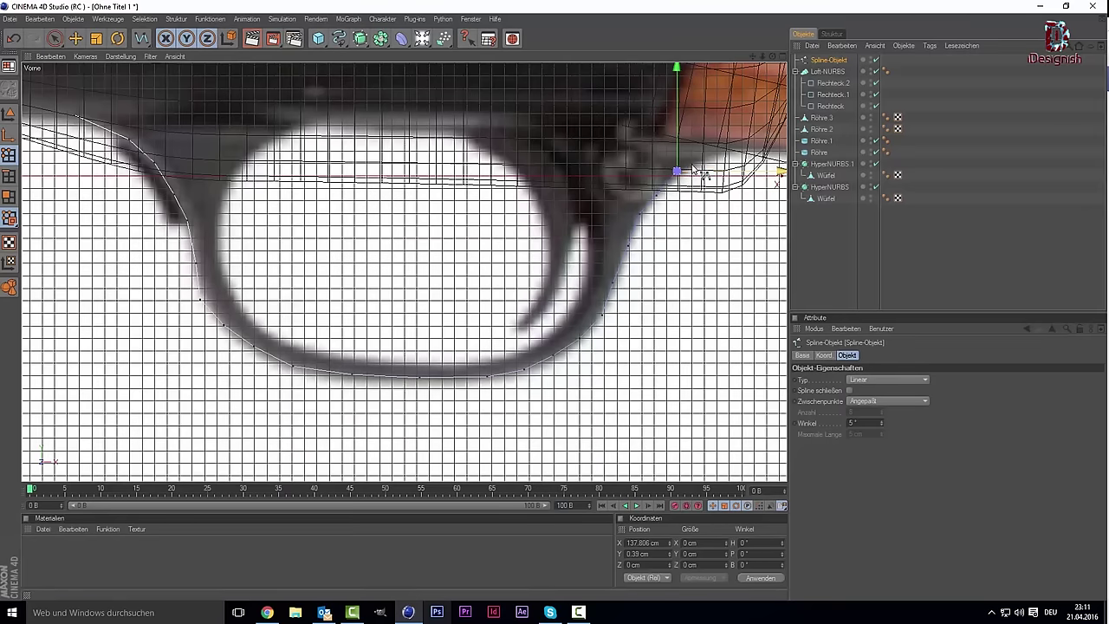
scroll(355, 147, down, 3)
scroll(367, 171, down, 1)
scroll(364, 157, down, 3)
scroll(365, 157, down, 1)
scroll(364, 158, down, 2)
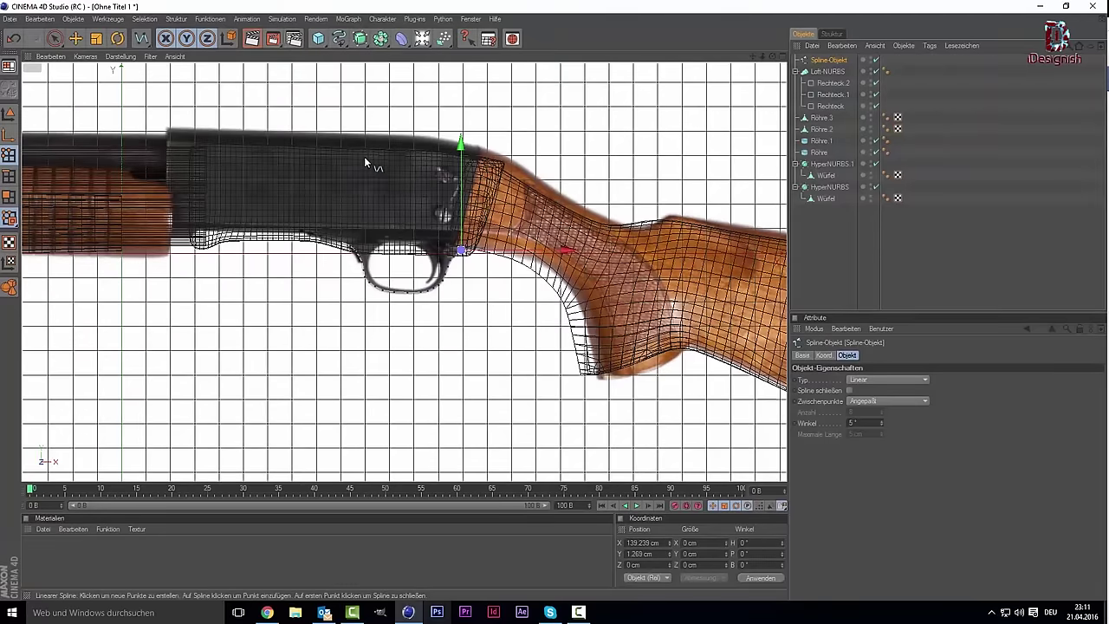
scroll(365, 161, up, 1)
scroll(364, 162, up, 1)
scroll(365, 161, up, 1)
scroll(365, 161, up, 1)
scroll(364, 162, down, 2)
scroll(343, 199, down, 1)
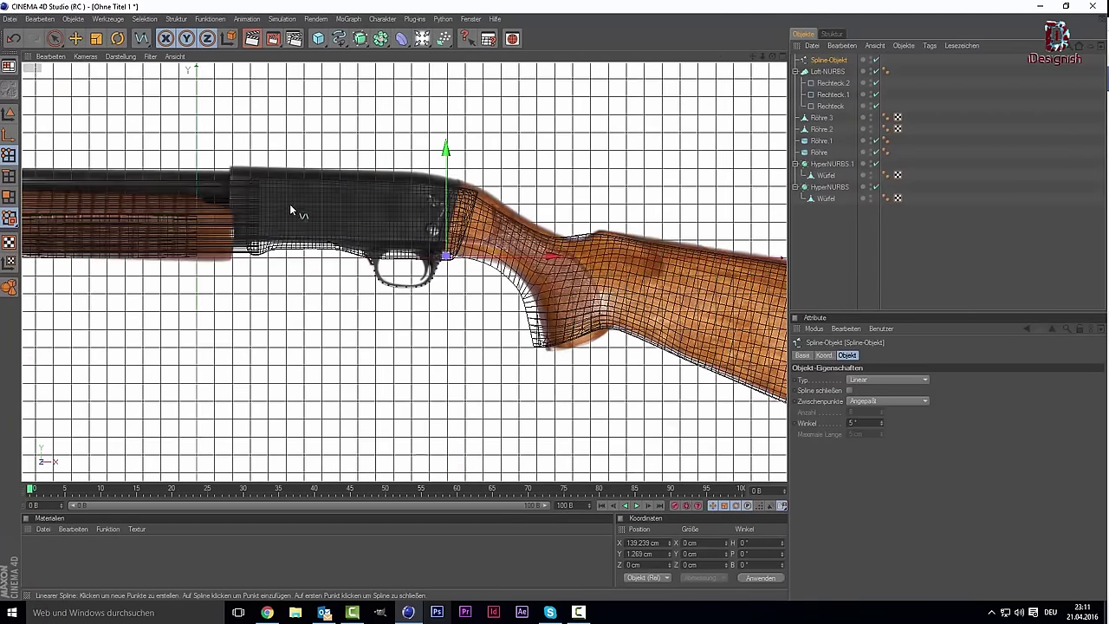
scroll(291, 211, up, 1)
scroll(346, 215, up, 1)
scroll(379, 218, up, 1)
scroll(378, 217, up, 1)
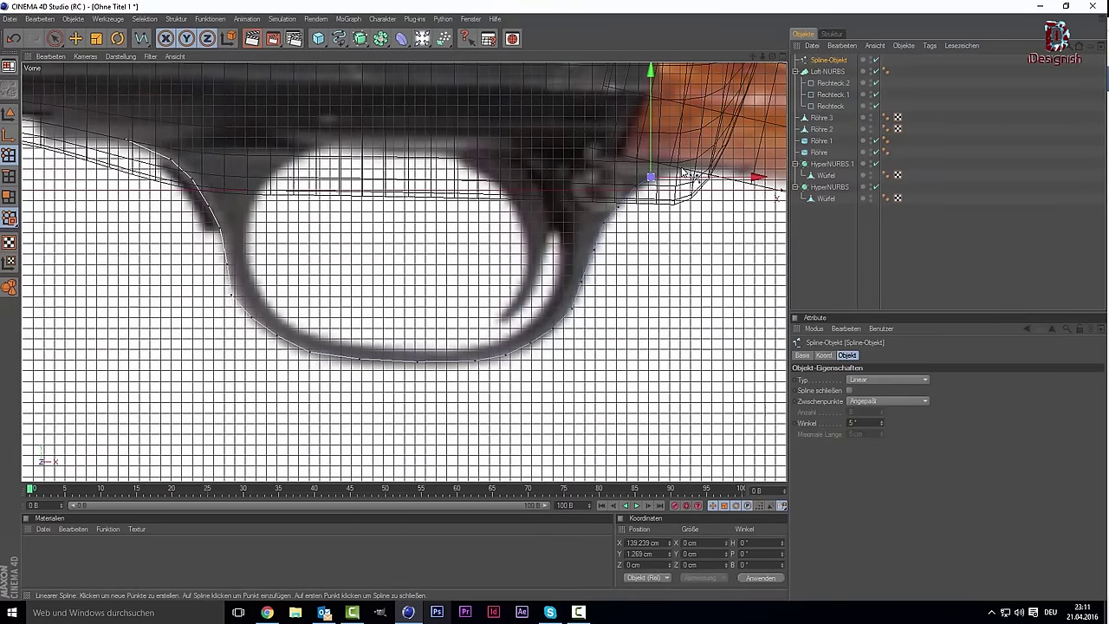
click(681, 169)
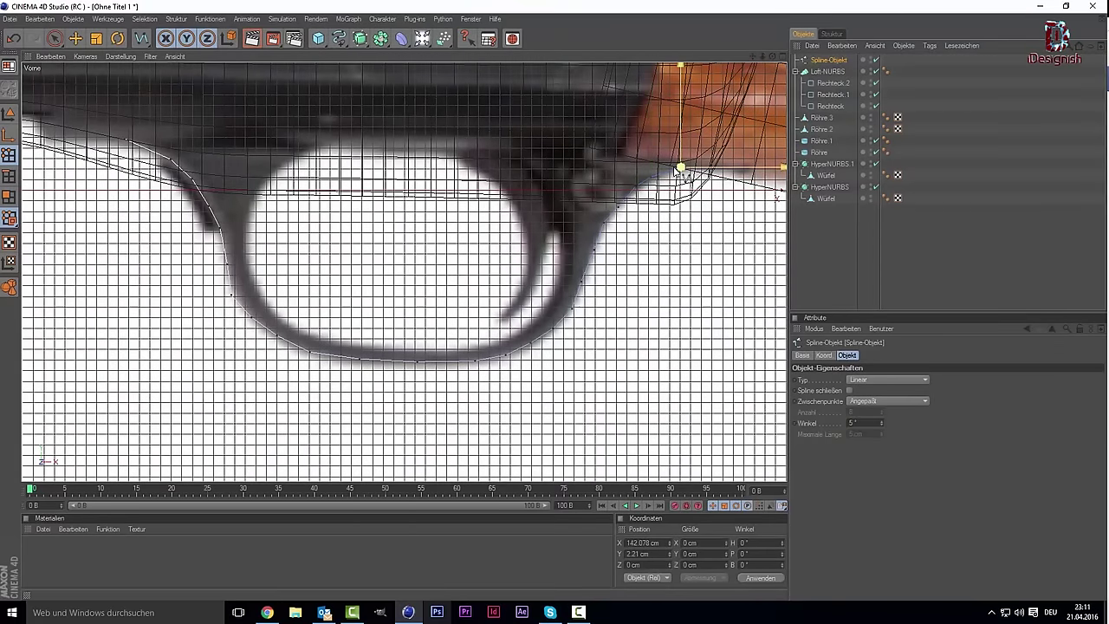
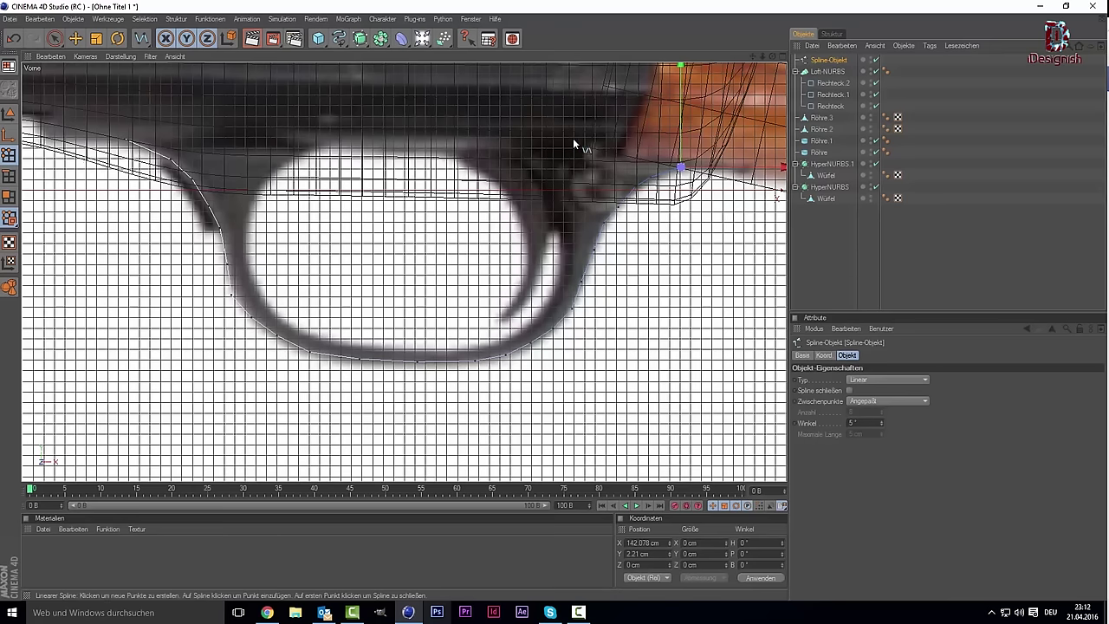
Trace the trigger guard's top and right side with linear spline points, undoing a stray point.
click(719, 147)
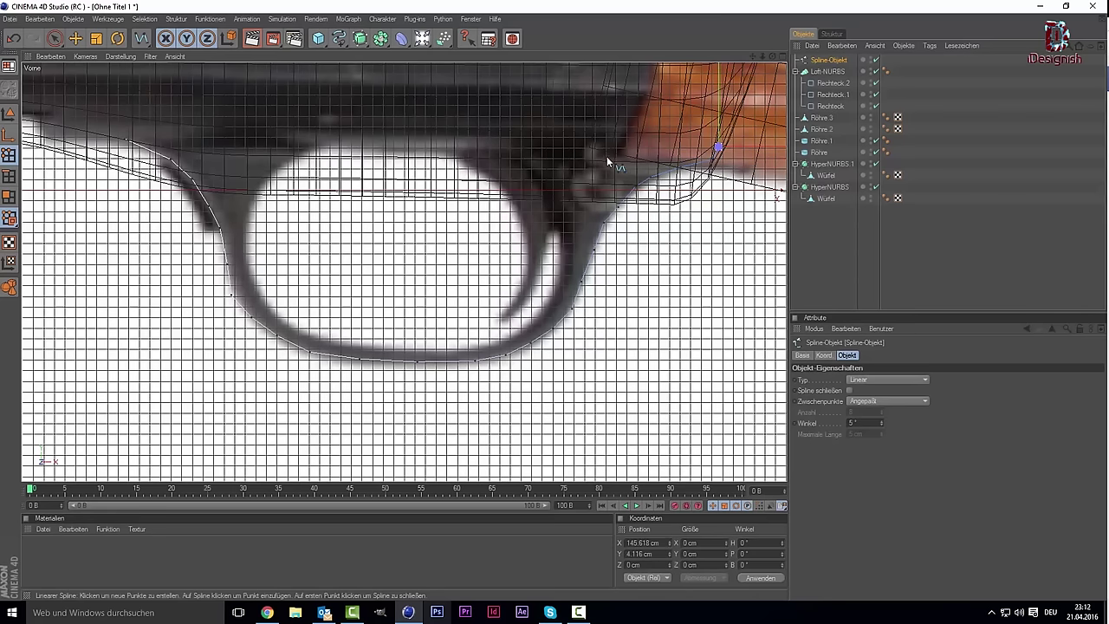
click(507, 148)
click(538, 176)
click(556, 204)
click(565, 227)
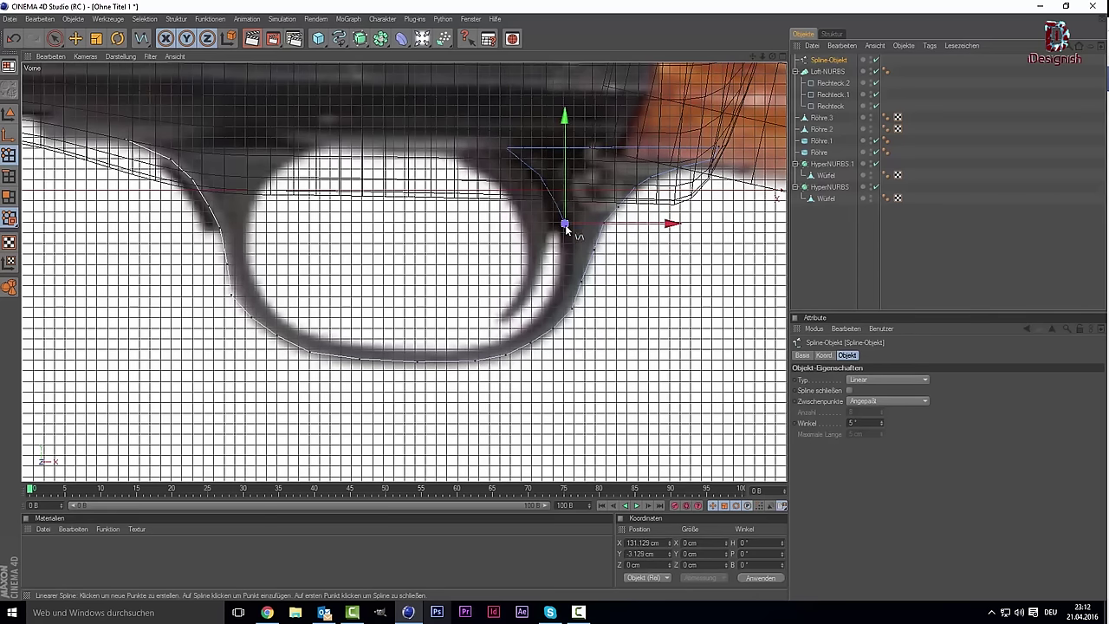
click(567, 250)
click(563, 281)
click(550, 307)
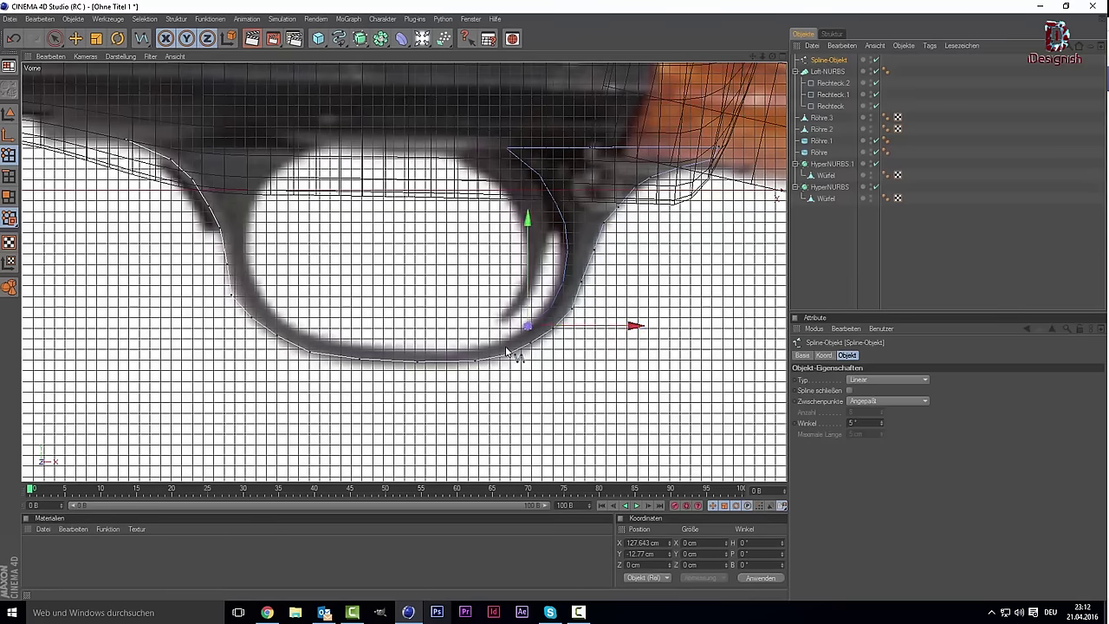
click(504, 345)
scroll(487, 347, up, 1)
scroll(490, 349, up, 2)
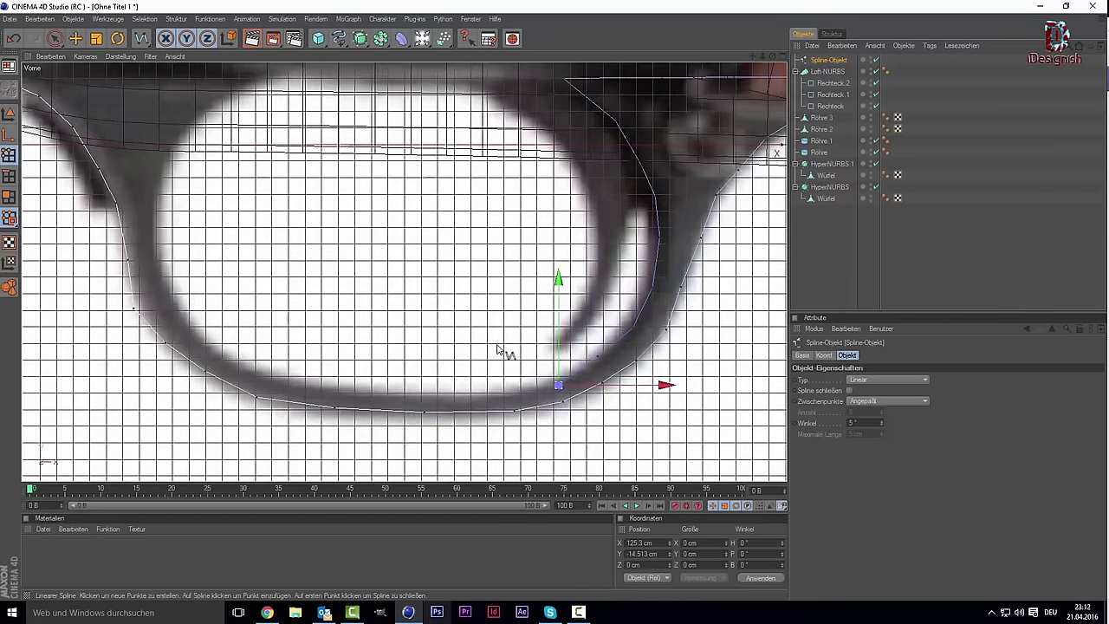
scroll(491, 351, up, 1)
key(ctrl+z)
Continue the guard outline along its bottom curve and up the left side.
click(602, 383)
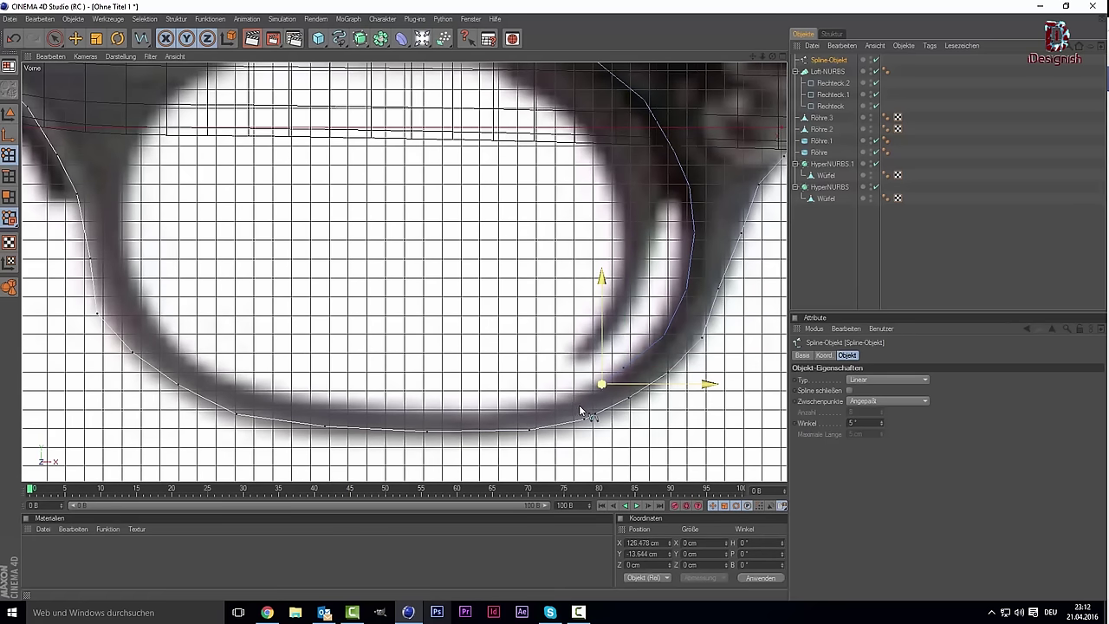
click(564, 404)
click(521, 409)
click(481, 415)
click(420, 411)
click(362, 411)
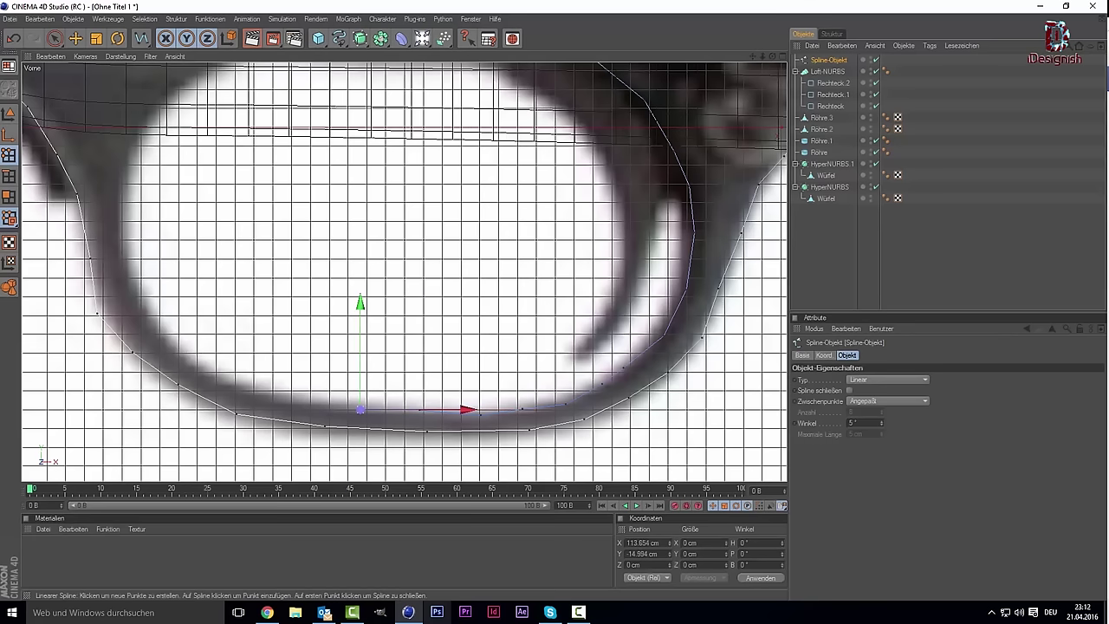
click(296, 404)
click(240, 391)
click(204, 365)
click(163, 333)
click(133, 295)
click(119, 245)
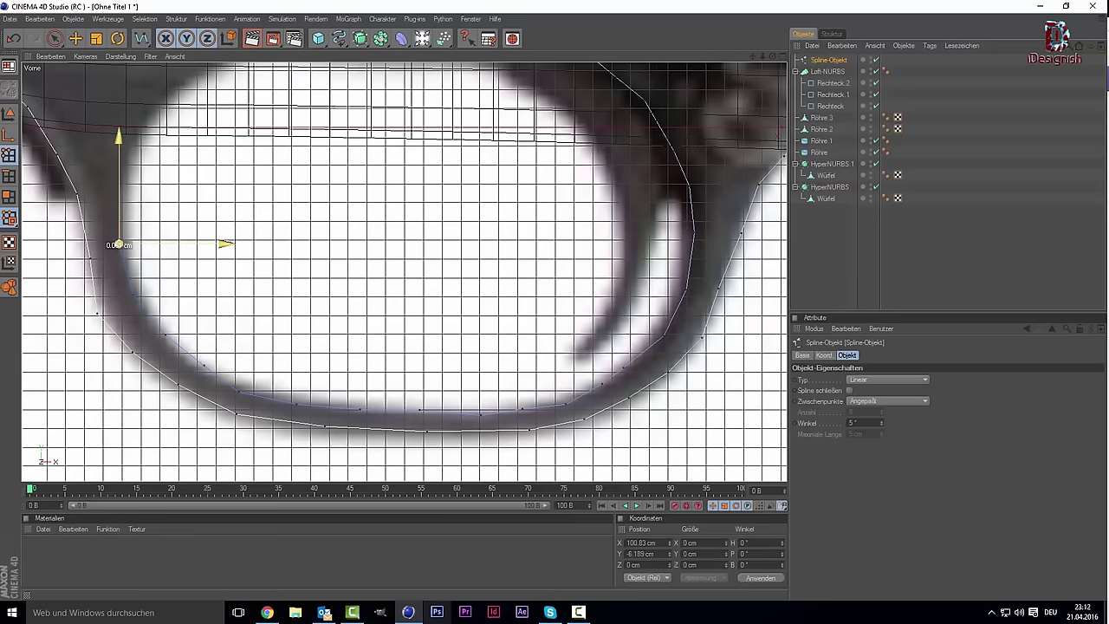
click(121, 194)
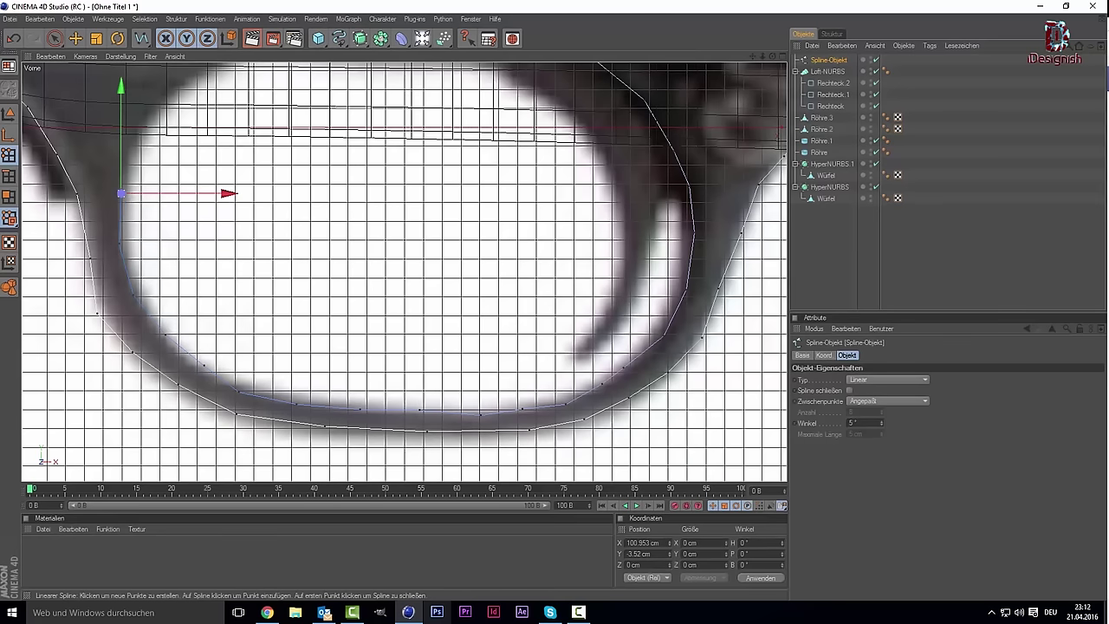
Add the final outline point at the guard's top and nudge it onto the reference outline.
scroll(641, 86, down, 2)
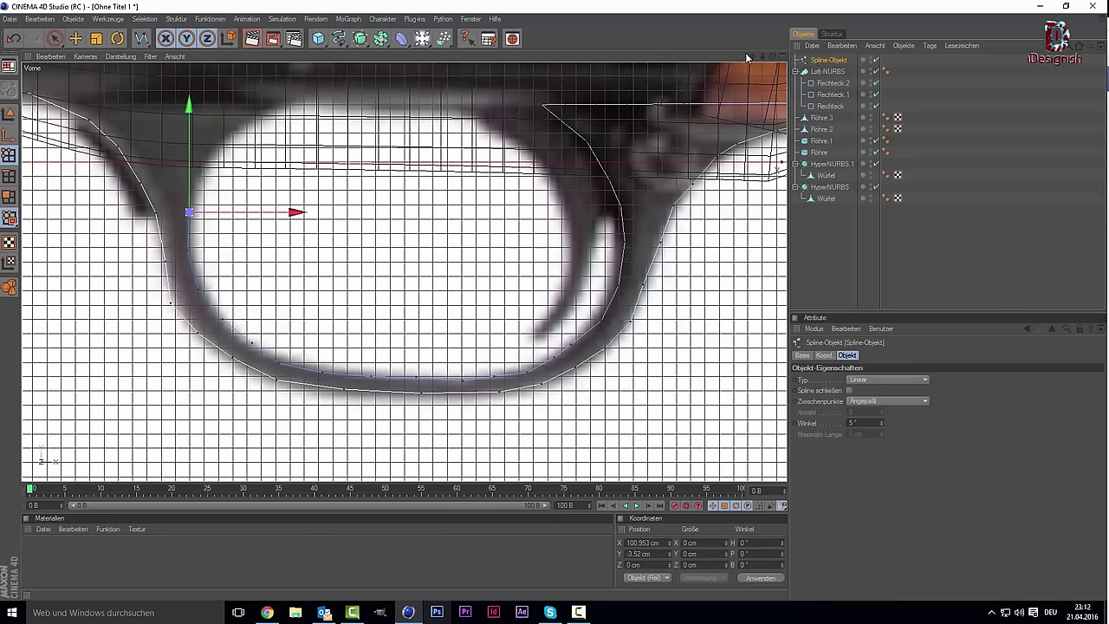
drag(753, 55, 897, 146)
click(347, 250)
drag(366, 231, 452, 181)
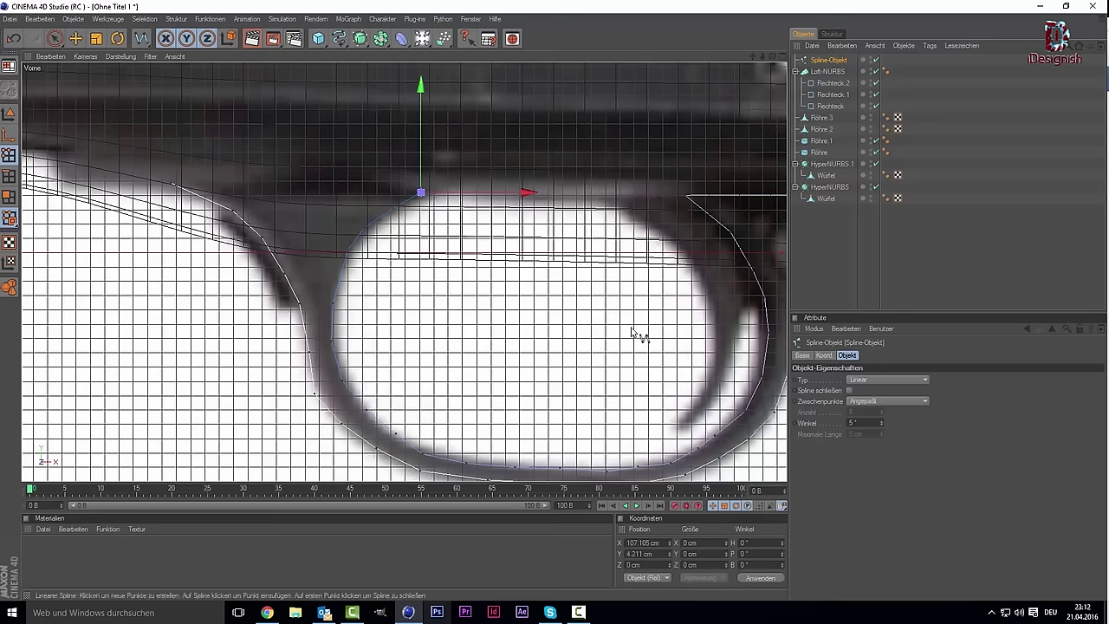
Close the guard spline and maximize the perspective view on the receiver and stock.
click(850, 395)
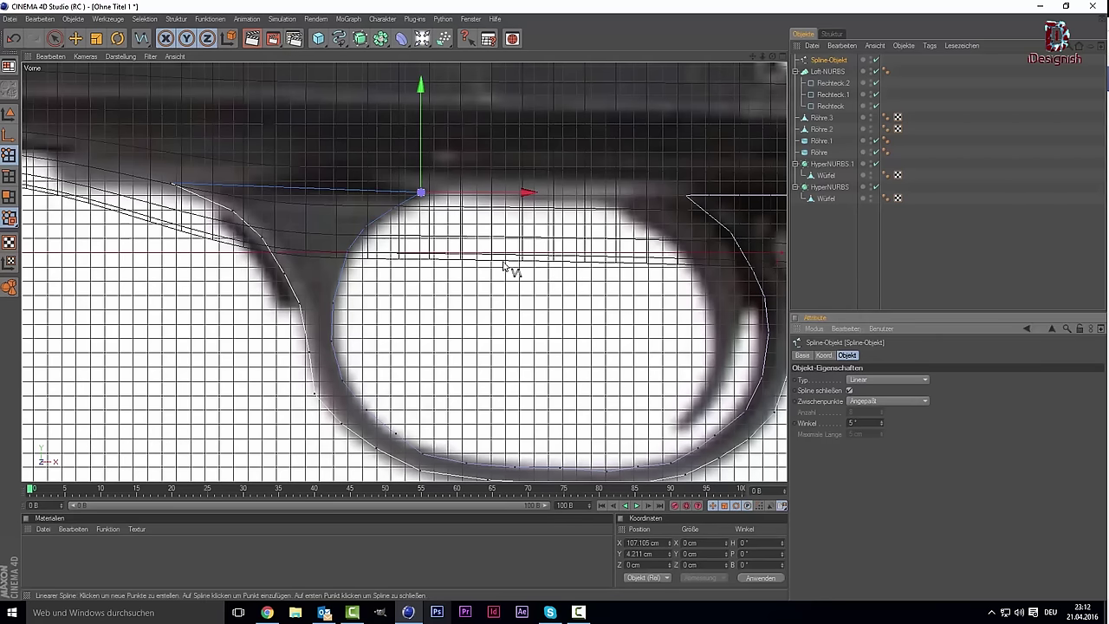
scroll(498, 290, down, 2)
middle_click(486, 305)
middle_click(246, 161)
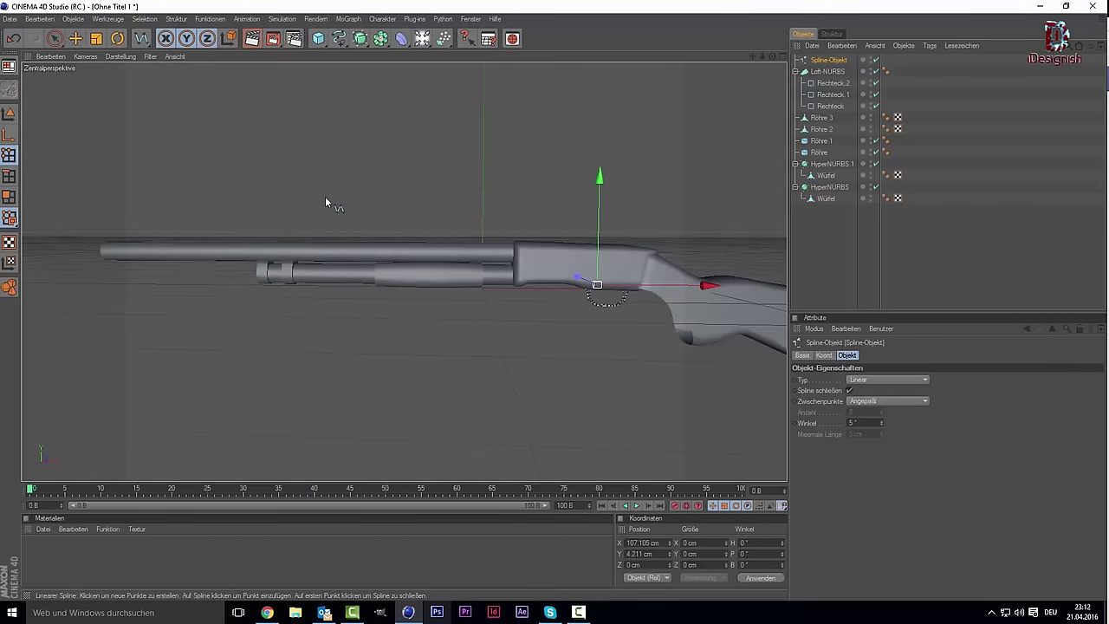
scroll(478, 205, up, 2)
scroll(666, 112, up, 2)
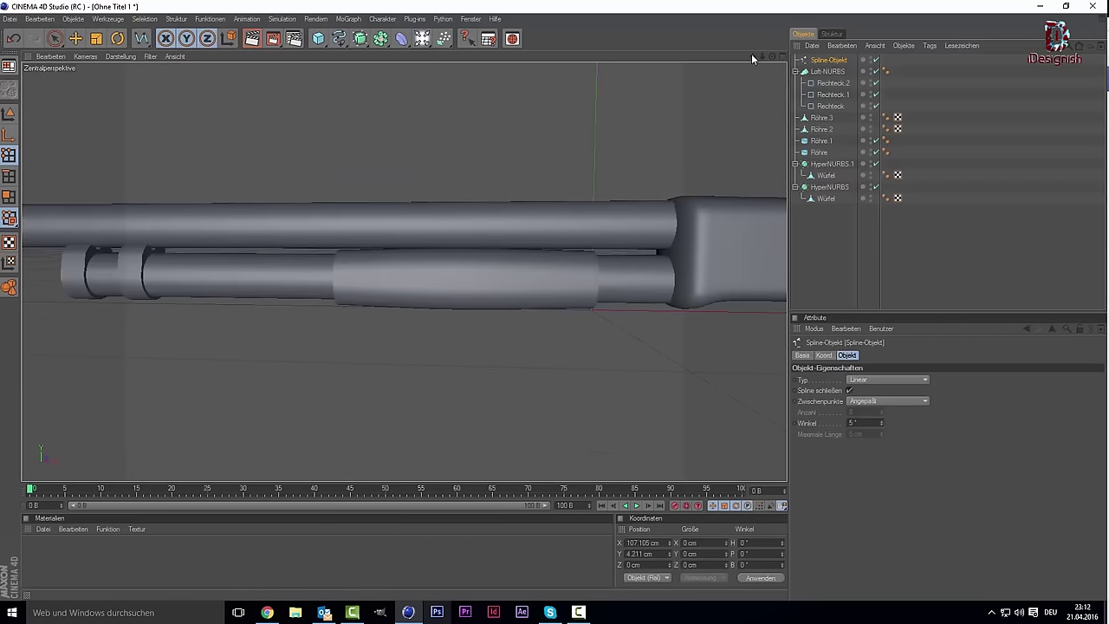
drag(751, 55, 442, 240)
scroll(443, 239, up, 2)
scroll(442, 237, down, 3)
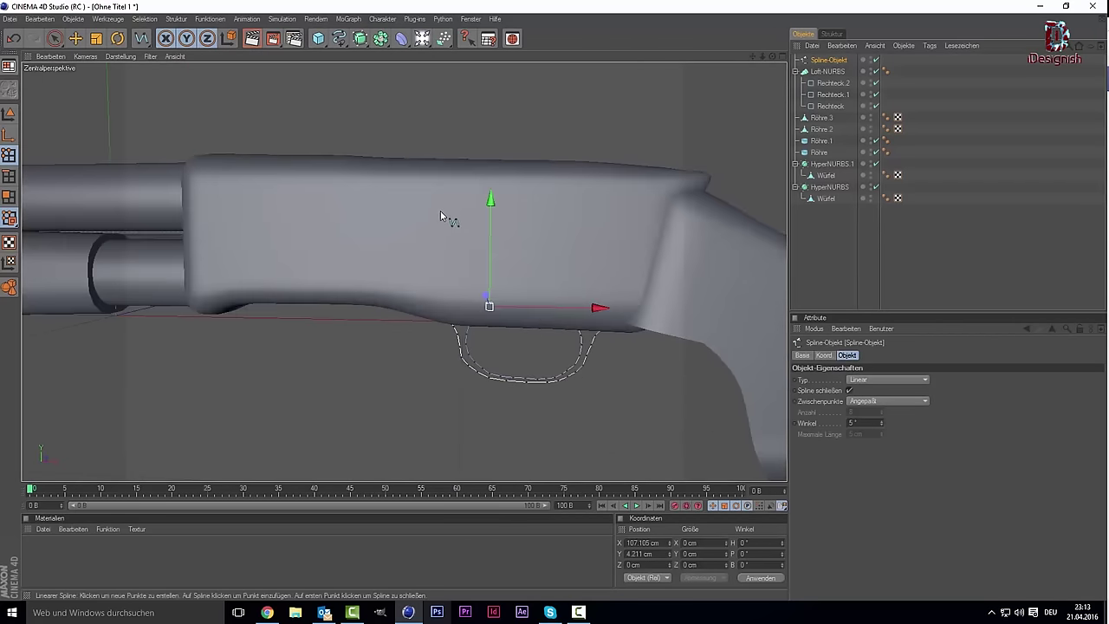
Add an Extrude-NURBS and place the guard's Spline-Objekt inside it.
click(370, 49)
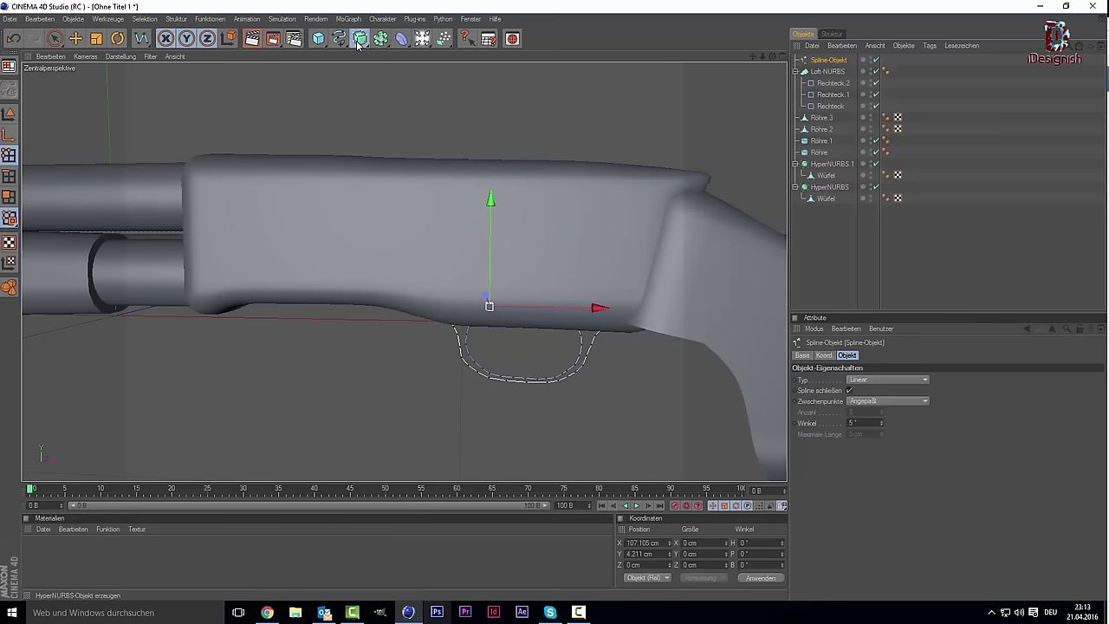
click(483, 44)
drag(826, 69, 832, 62)
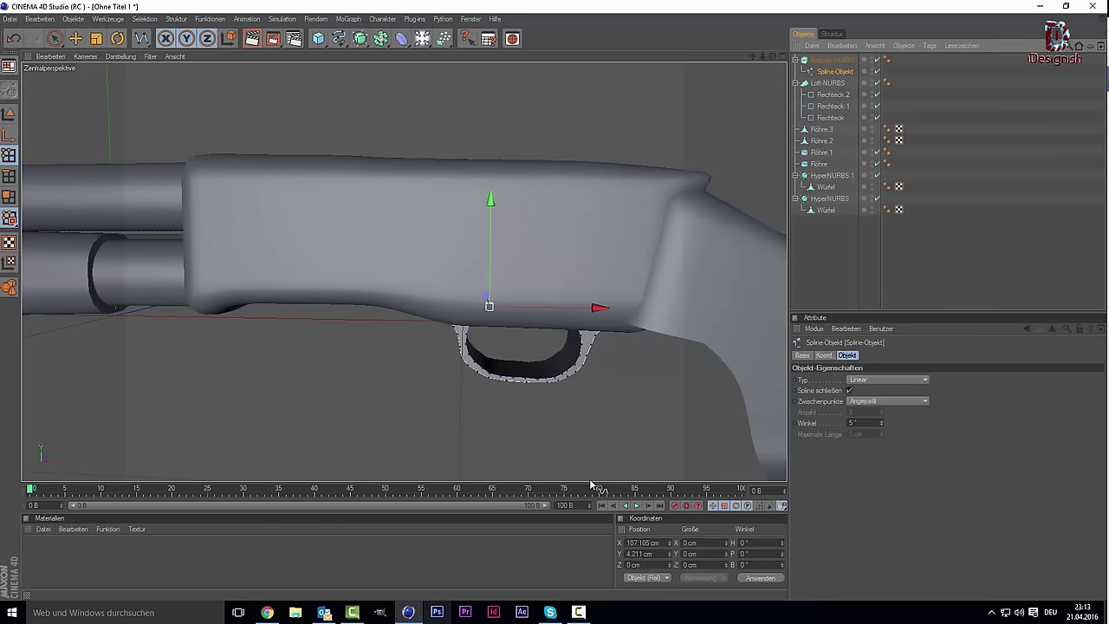
Orbit around the gun to check the extruded guard's thickness, then show four views.
scroll(575, 427, up, 2)
scroll(623, 372, down, 3)
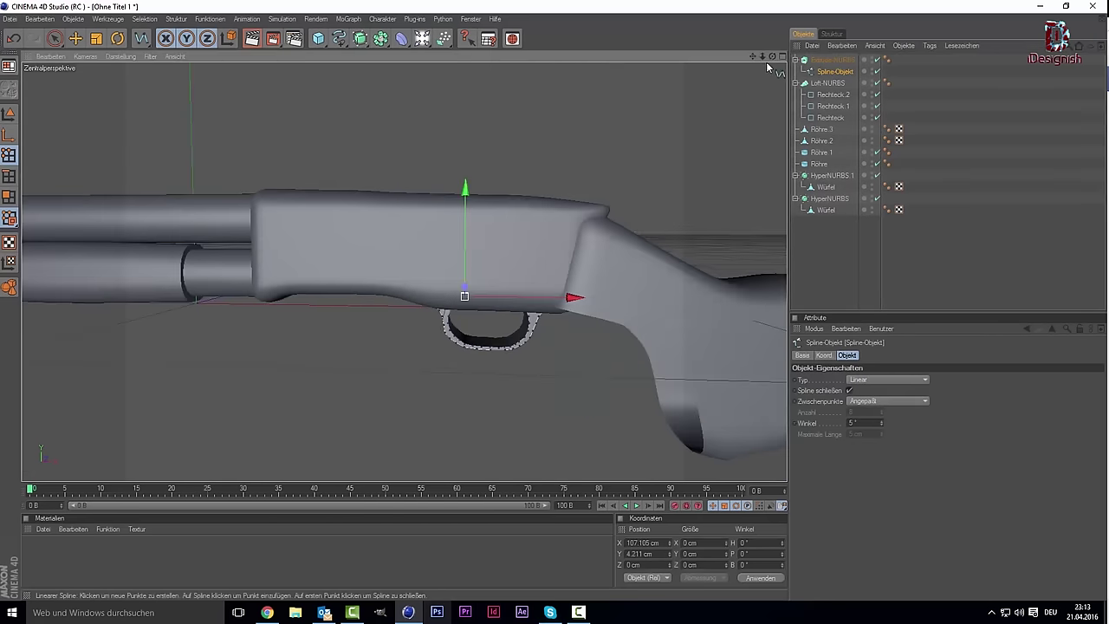
drag(770, 58, 606, 82)
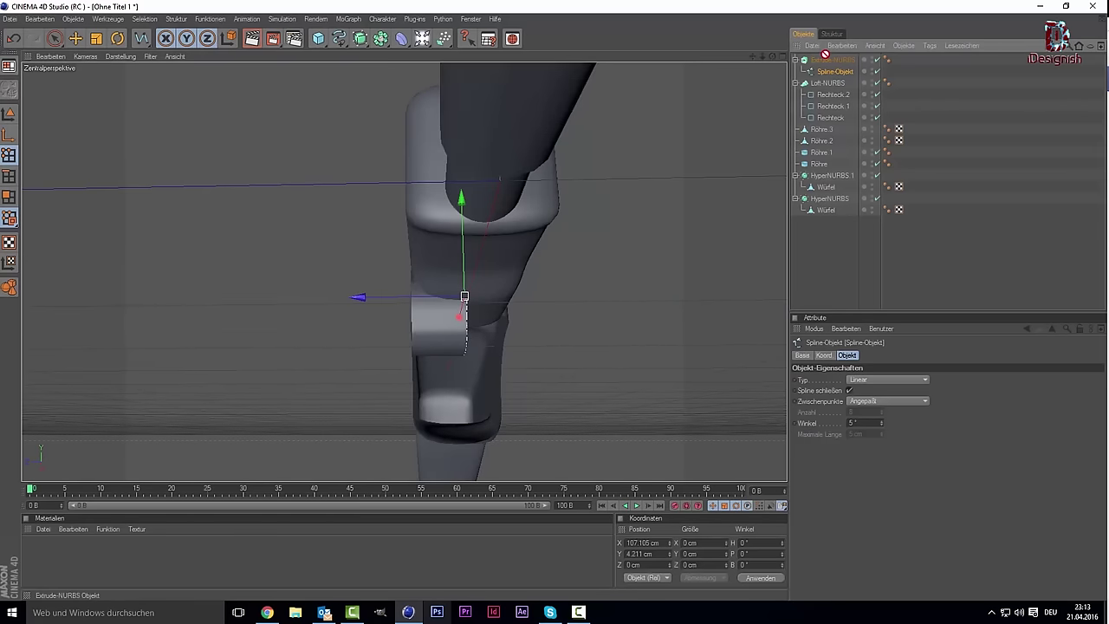
drag(774, 61, 762, 62)
middle_click(382, 353)
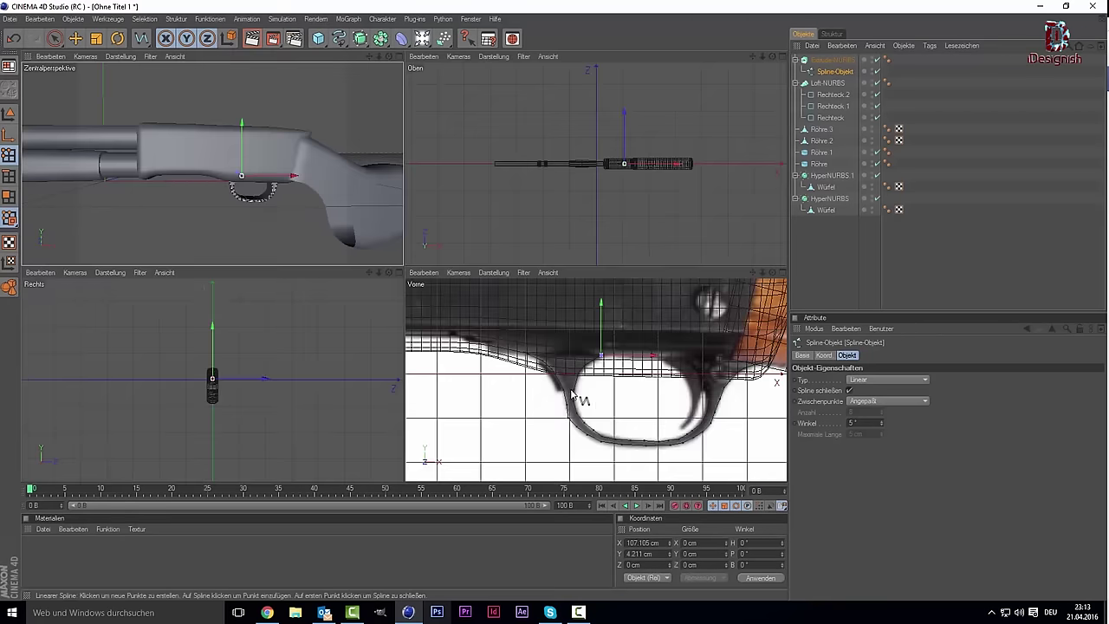
Maximize the Vorne view with the Linear Spline tool, framing the trigger in the reference.
middle_click(581, 395)
scroll(607, 317, up, 2)
scroll(576, 271, up, 1)
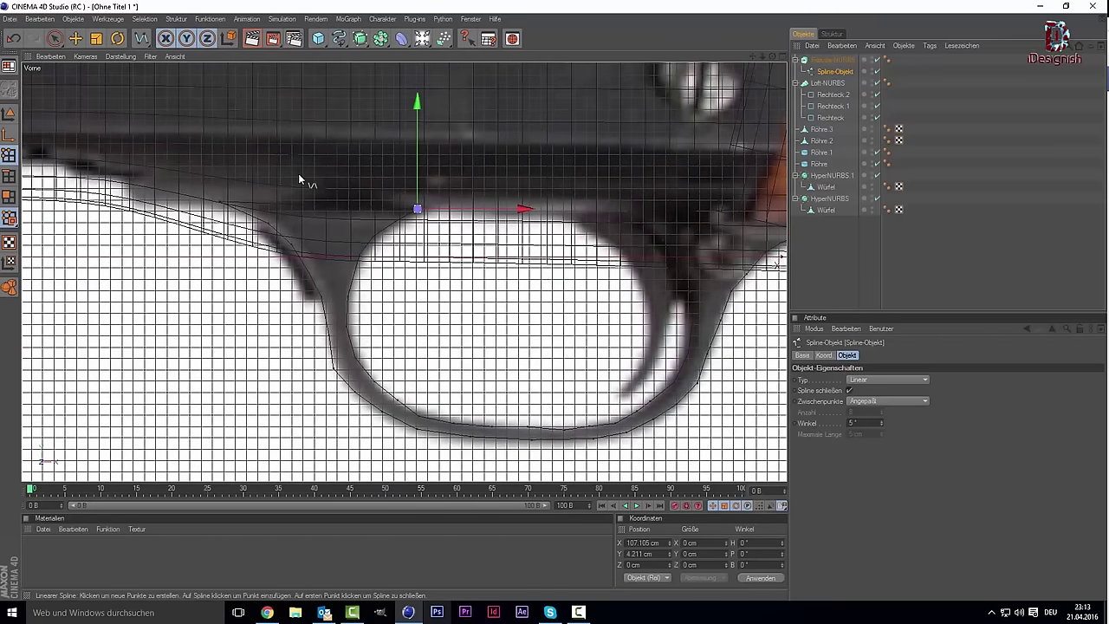
drag(339, 38, 488, 79)
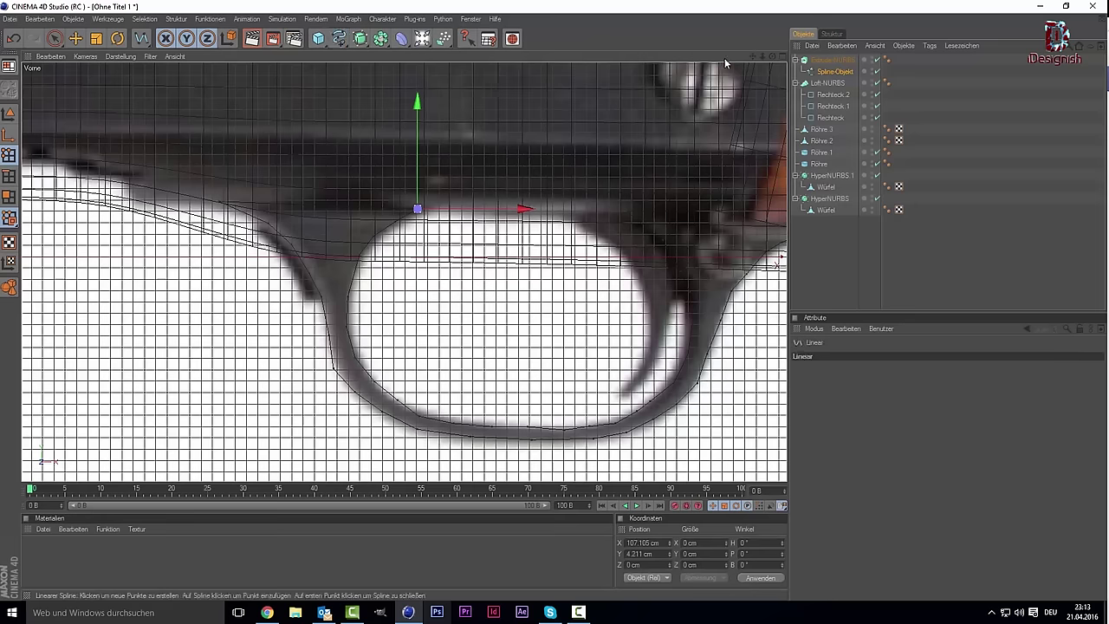
middle_drag(627, 232, 500, 227)
Trace the trigger's front edge from its top down to the curved tip.
click(448, 214)
click(483, 239)
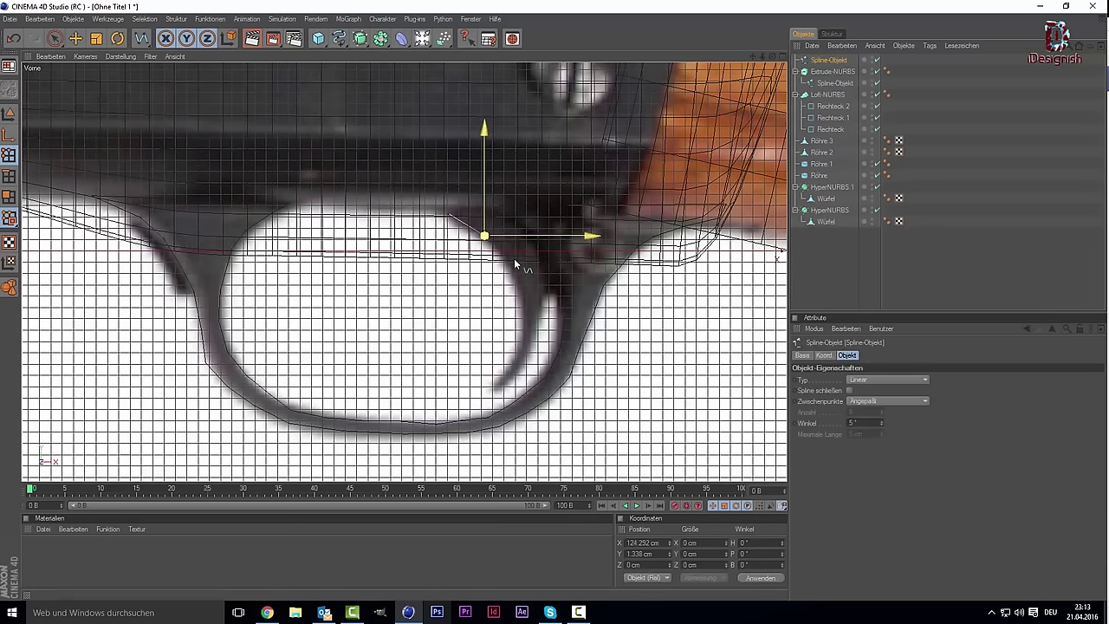
click(506, 259)
click(517, 283)
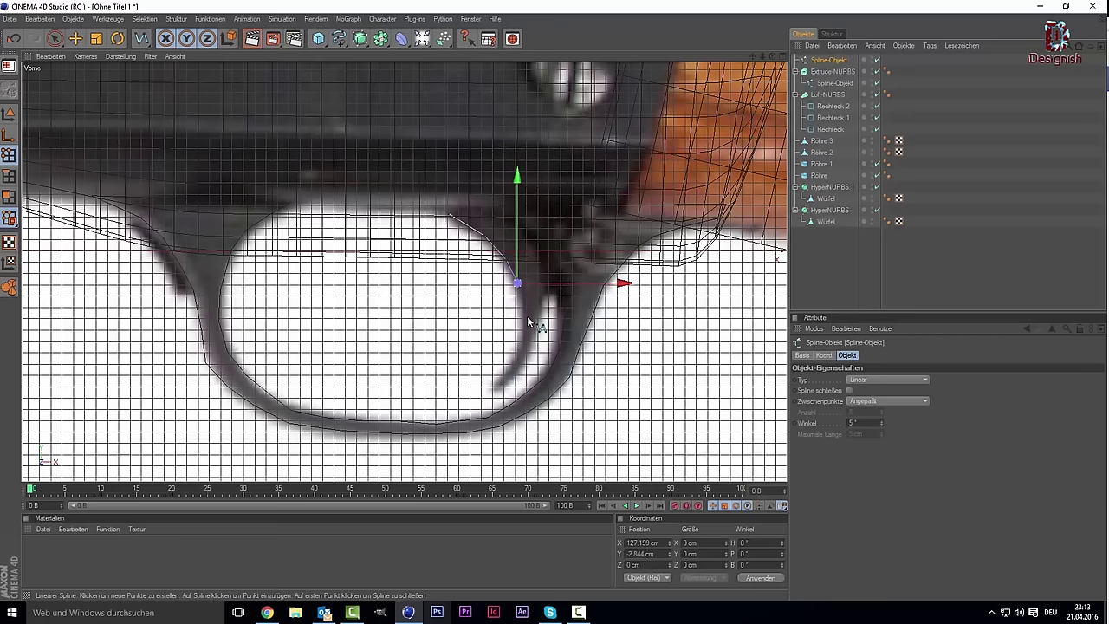
click(524, 317)
click(524, 341)
click(516, 359)
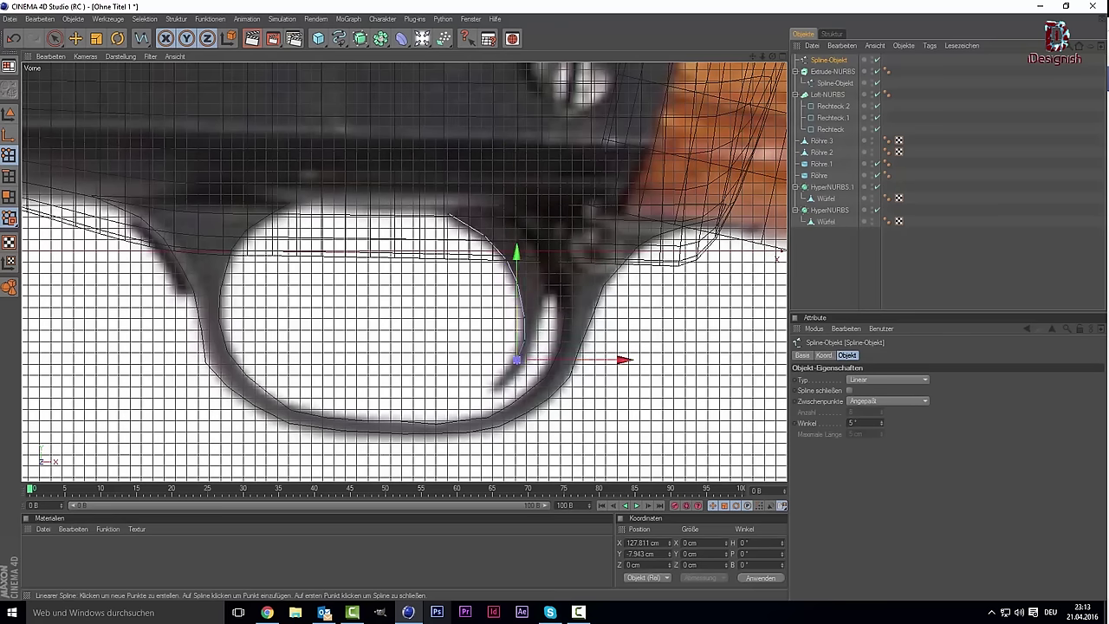
click(500, 380)
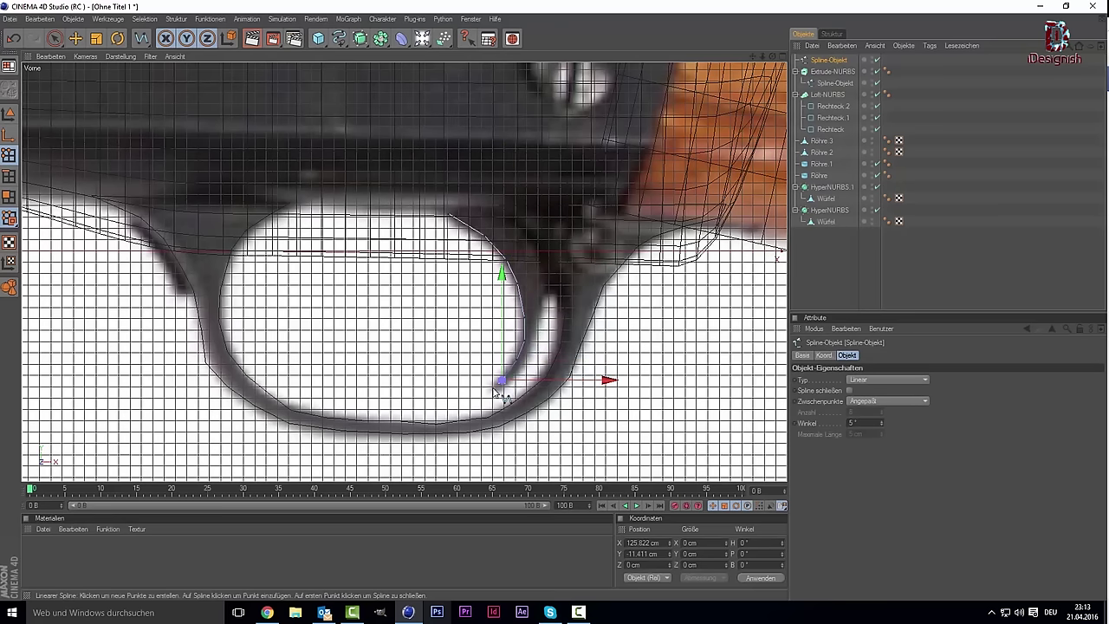
click(504, 396)
click(502, 391)
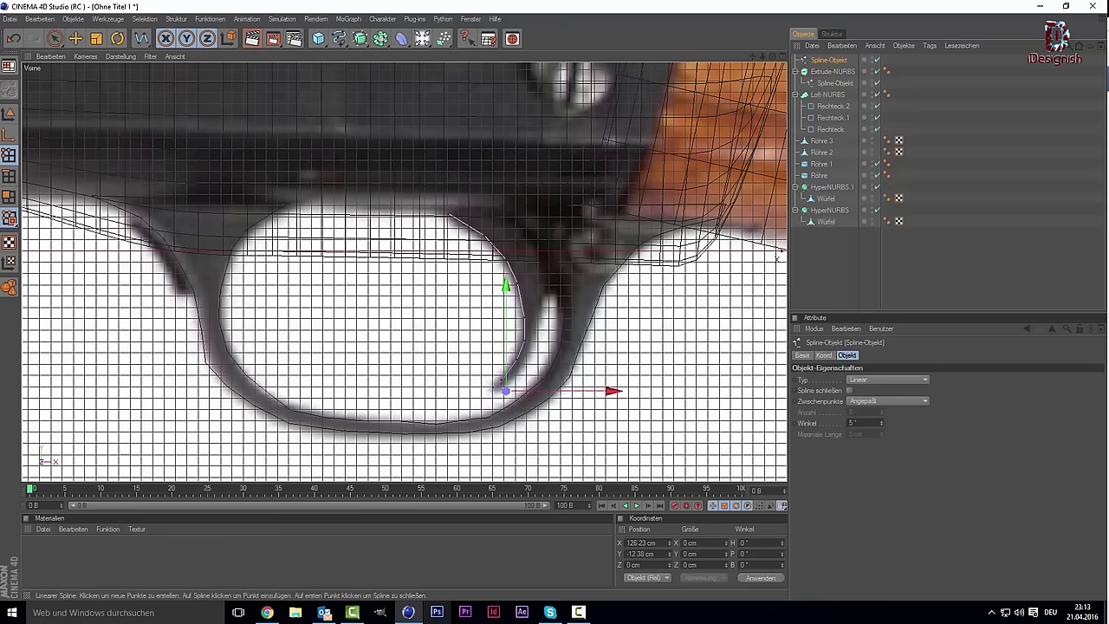
Trace up the trigger's back edge, undoing a misplaced point and adjusting the last one.
click(517, 370)
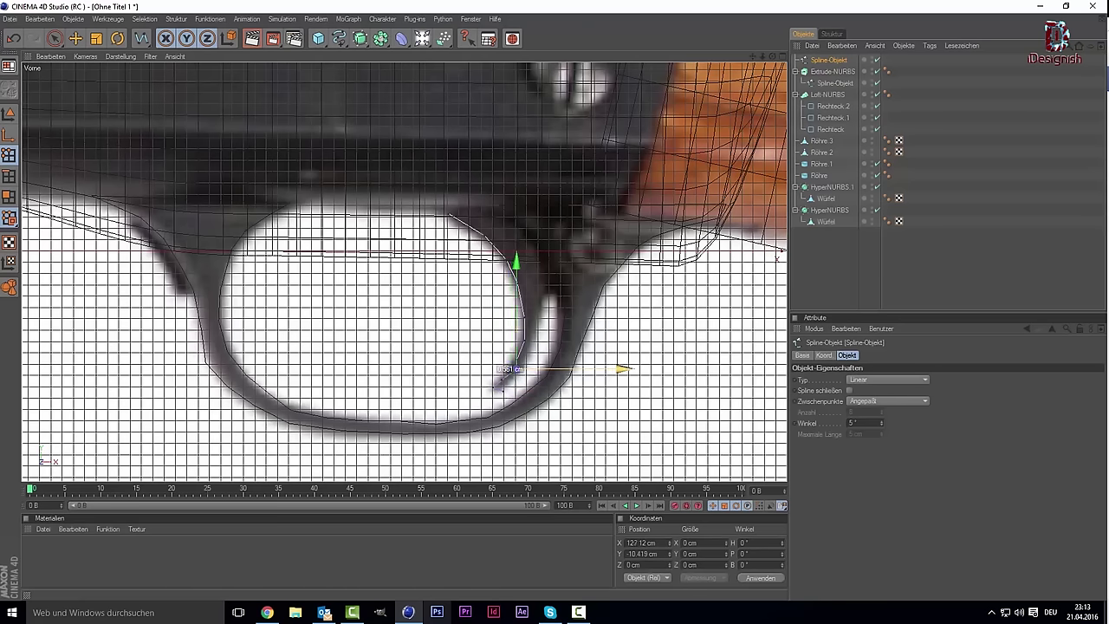
key(ctrl+z)
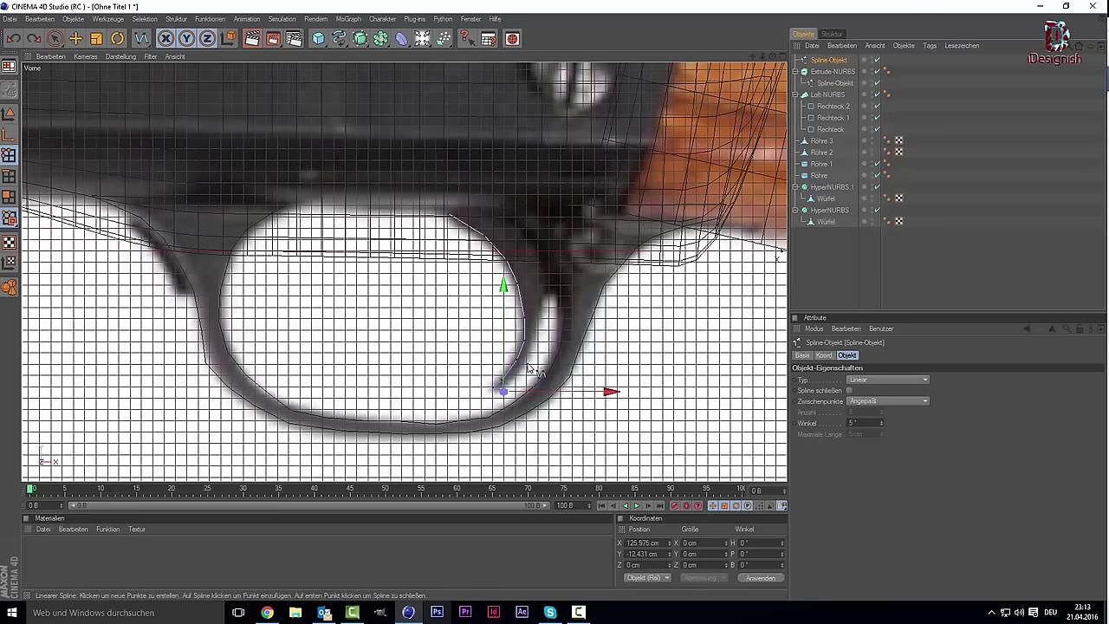
click(527, 358)
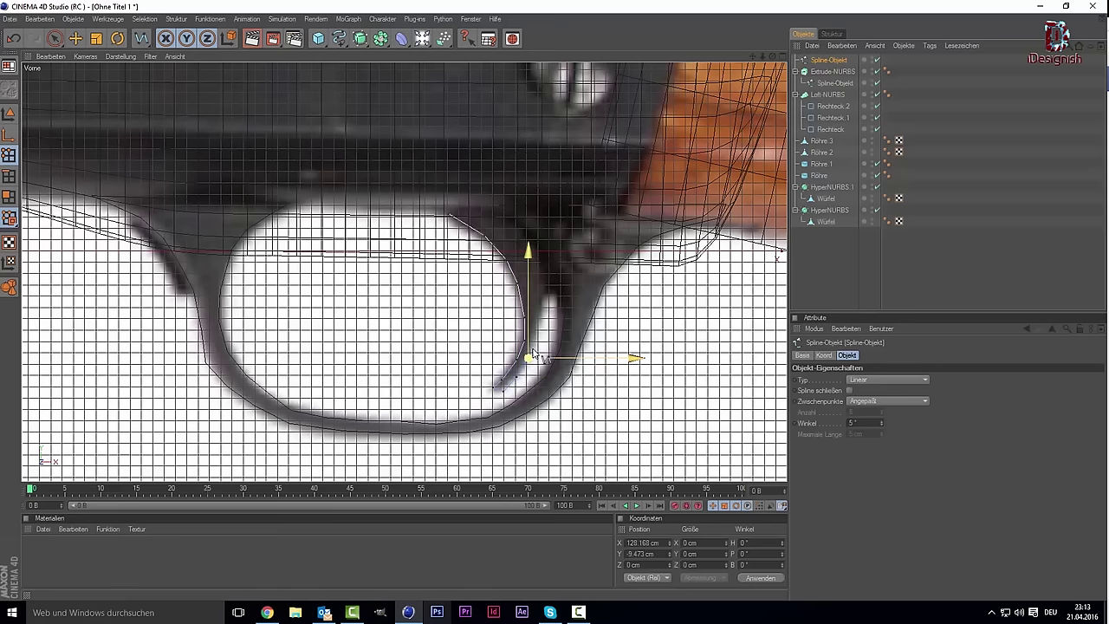
click(534, 329)
click(541, 305)
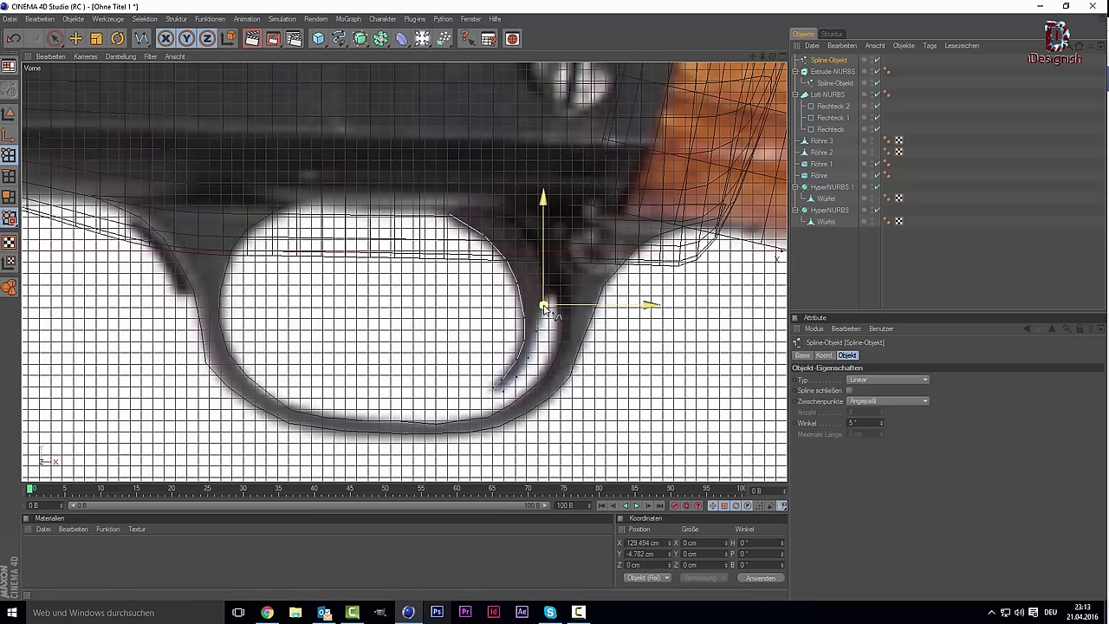
click(544, 277)
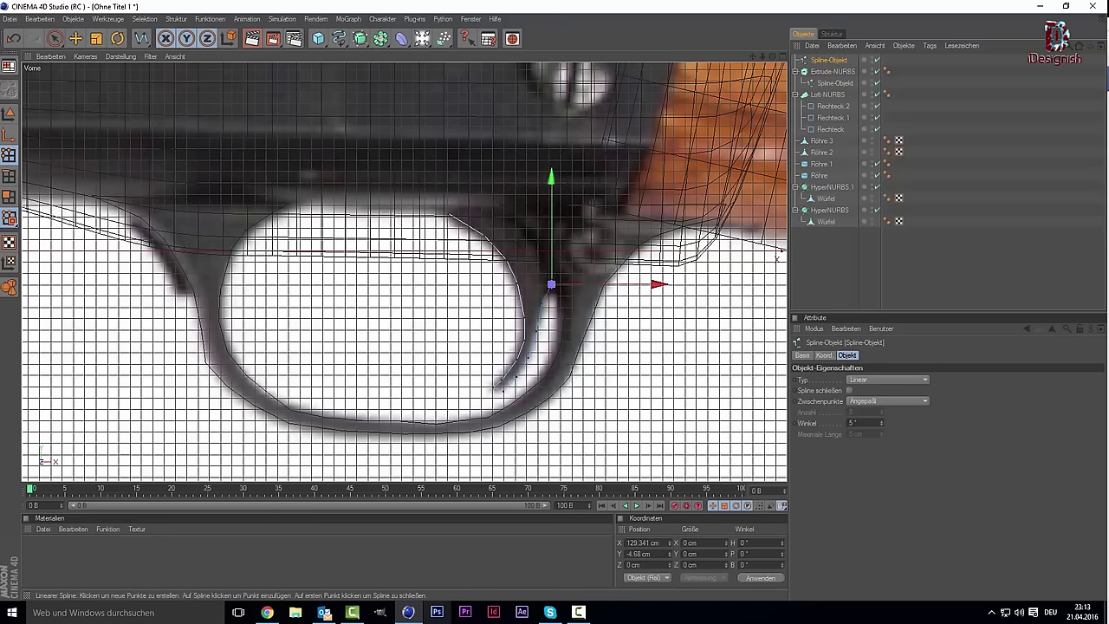
click(550, 262)
mouse_move(550, 261)
mouse_down()
mouse_move(518, 215)
mouse_move(526, 222)
mouse_move(451, 199)
mouse_up()
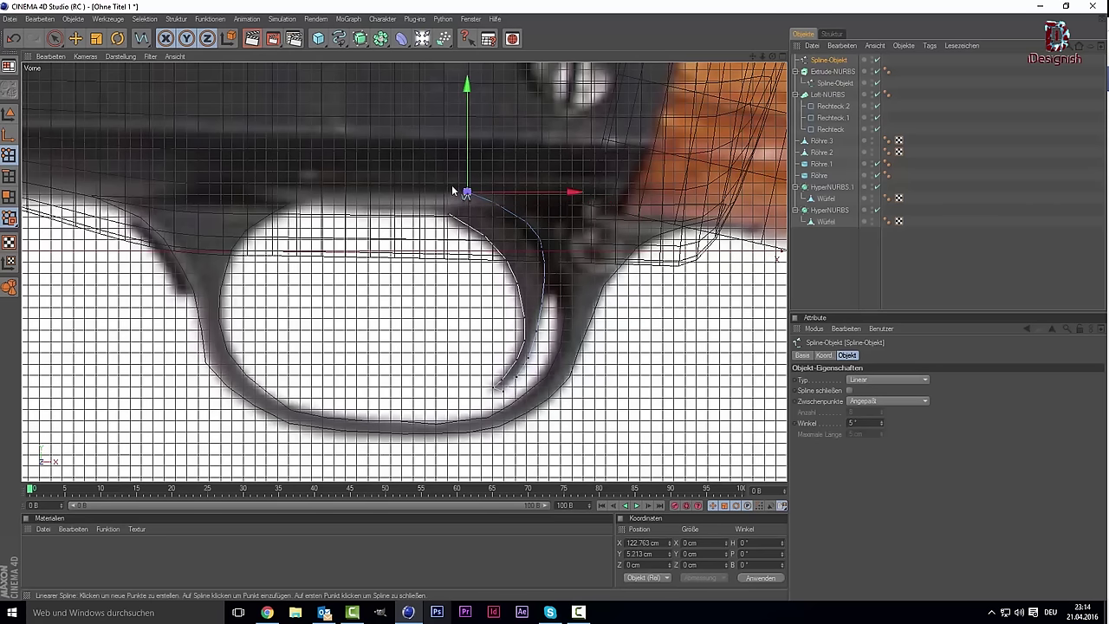
Move the last point to the trigger's top, close the spline, and maximize the perspective view.
drag(466, 192, 459, 187)
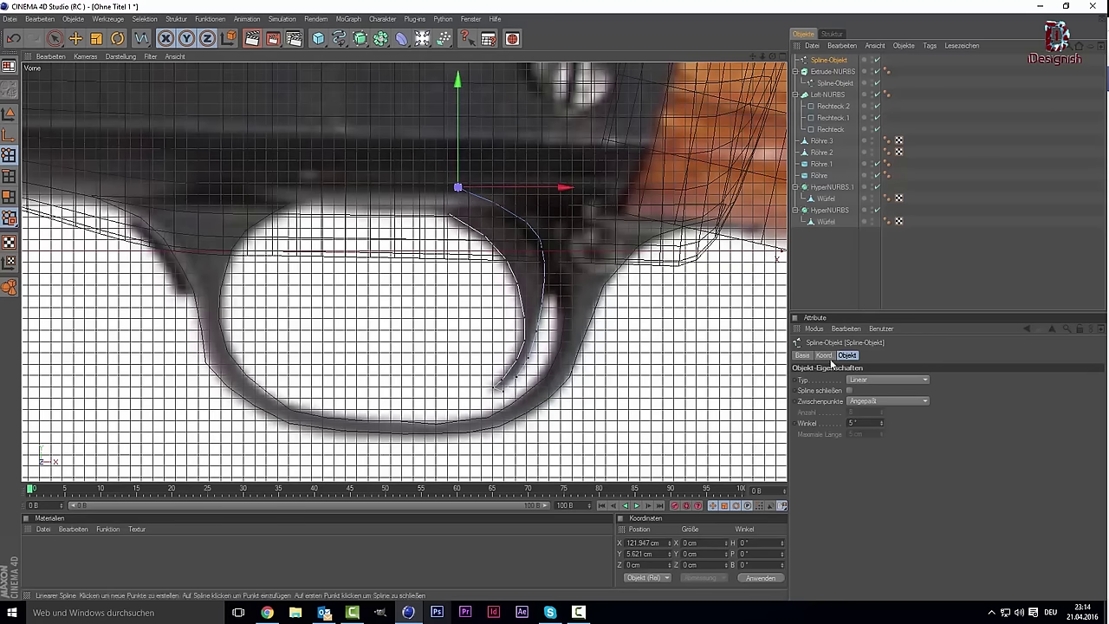
click(849, 391)
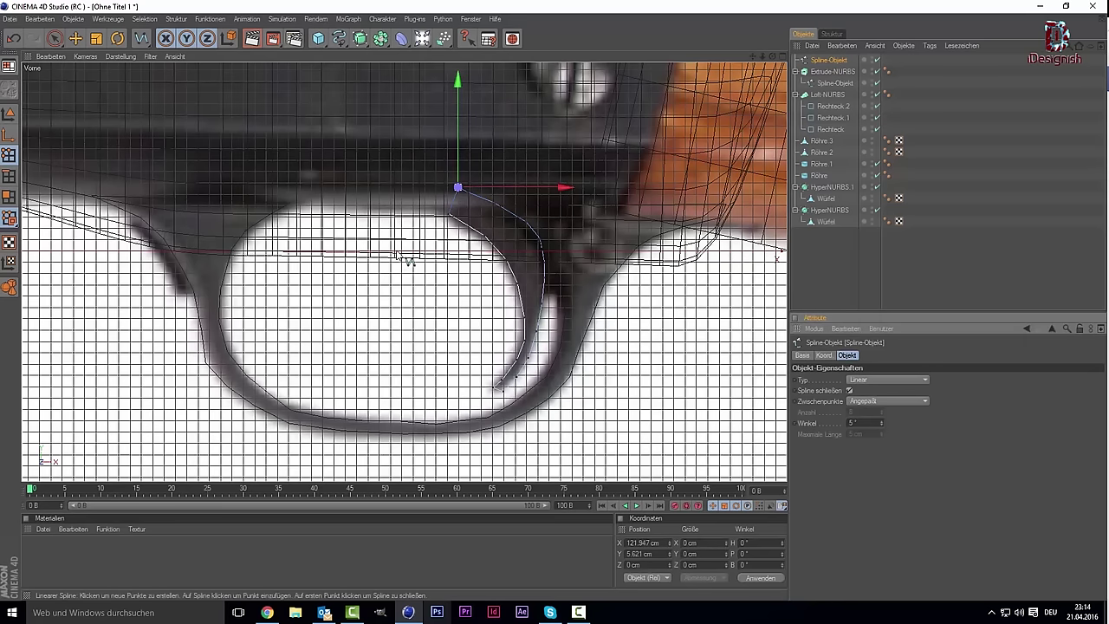
middle_click(396, 250)
middle_click(396, 244)
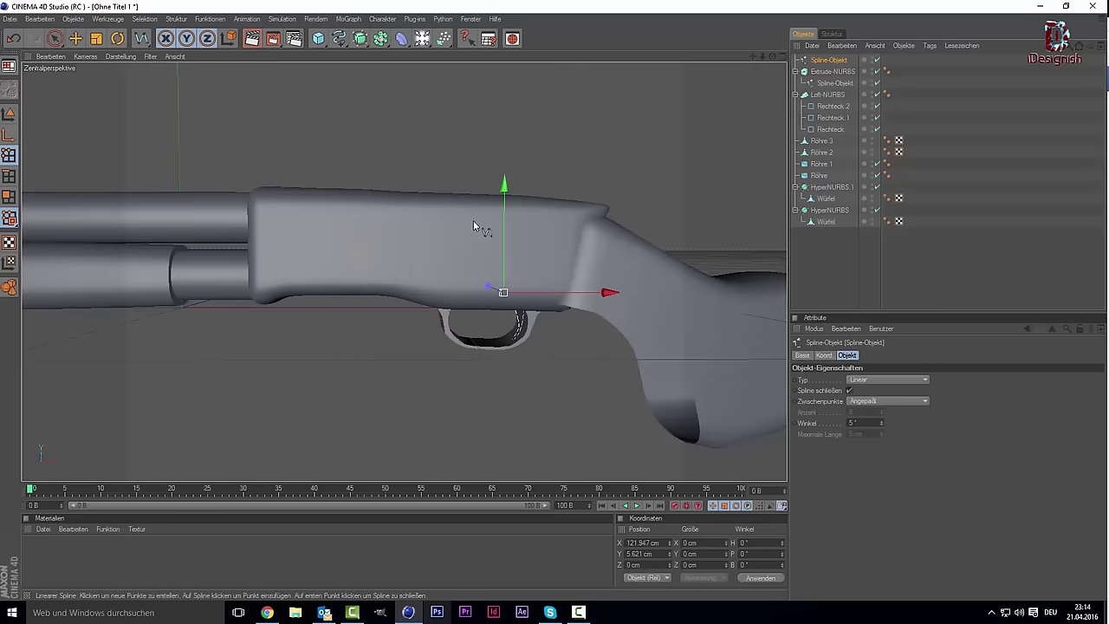
scroll(412, 156, up, 1)
scroll(372, 151, up, 1)
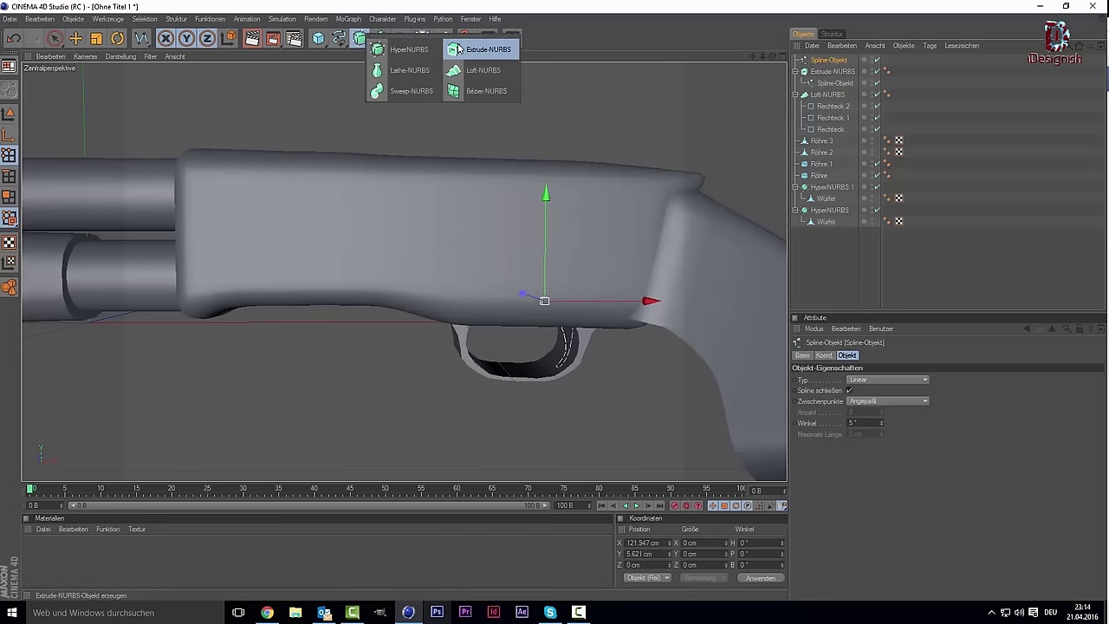
Create Extrude-NURBS 1 and place the trigger Spline-Objekt under it.
drag(370, 42, 480, 47)
click(827, 70)
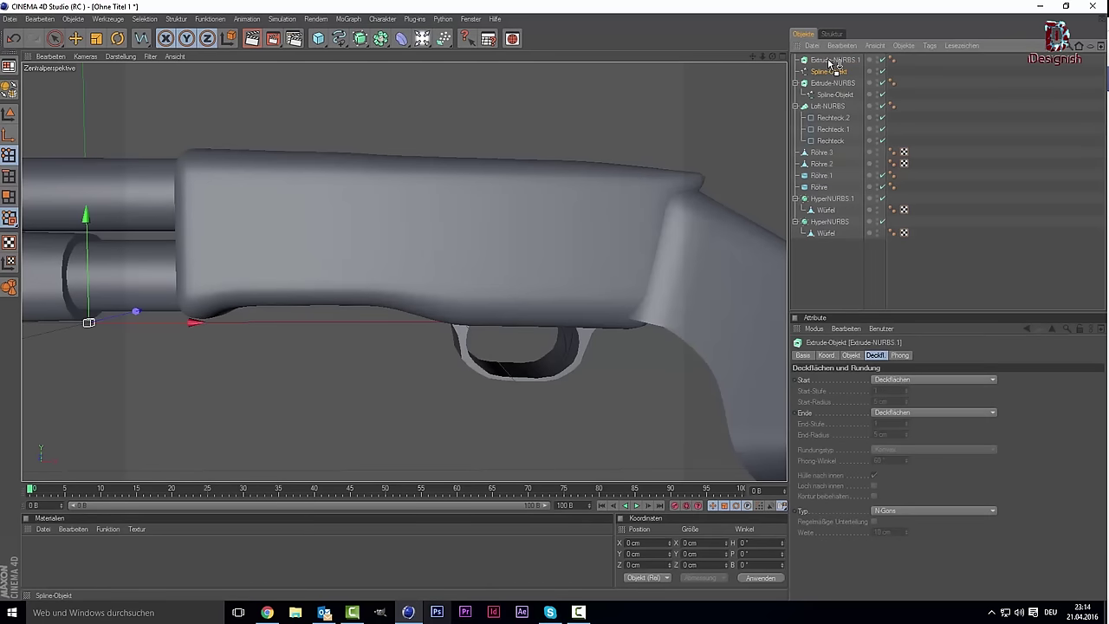
drag(830, 63, 830, 64)
click(856, 292)
Select both Extrude-NURBS and their splines, trying an Alt+G group then undoing it.
alt+drag(560, 295, 697, 218)
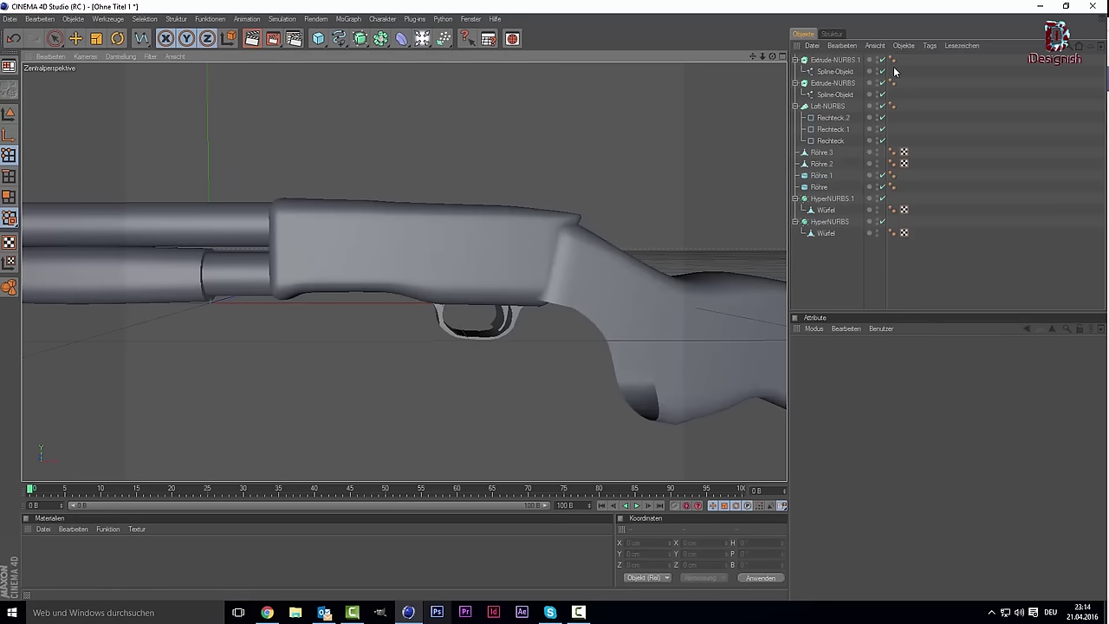
mouse_move(912, 101)
mouse_down()
mouse_move(838, 56)
mouse_move(775, 70)
mouse_up()
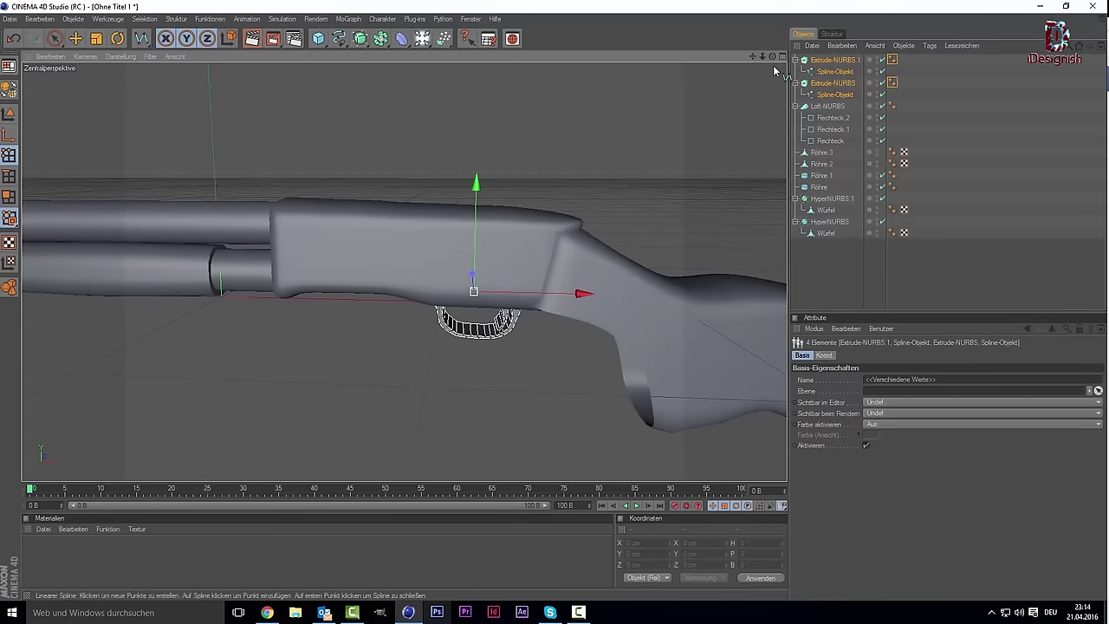
key(alt+g)
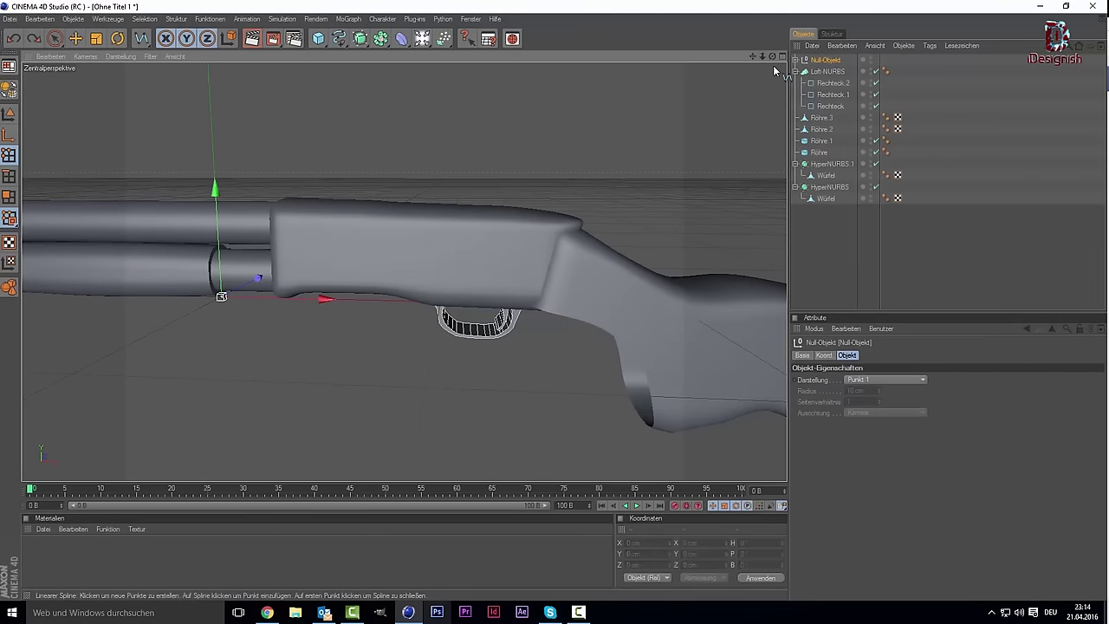
key(ctrl+z)
Orbit and zoom to view the trigger parts from underneath.
drag(772, 58, 971, 103)
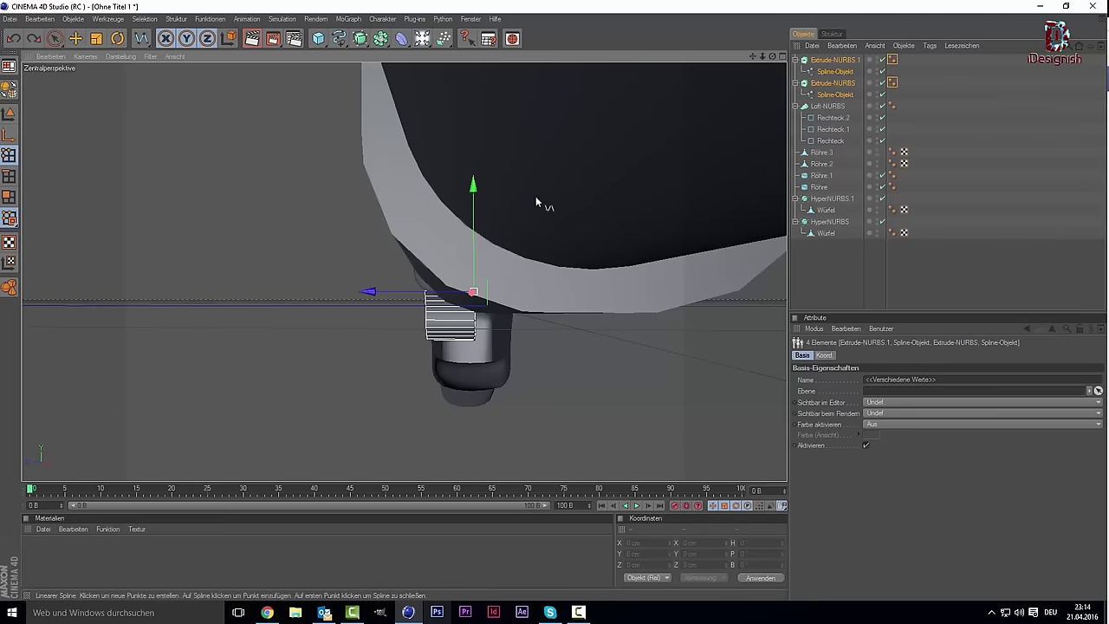
scroll(485, 229, up, 2)
scroll(425, 278, up, 2)
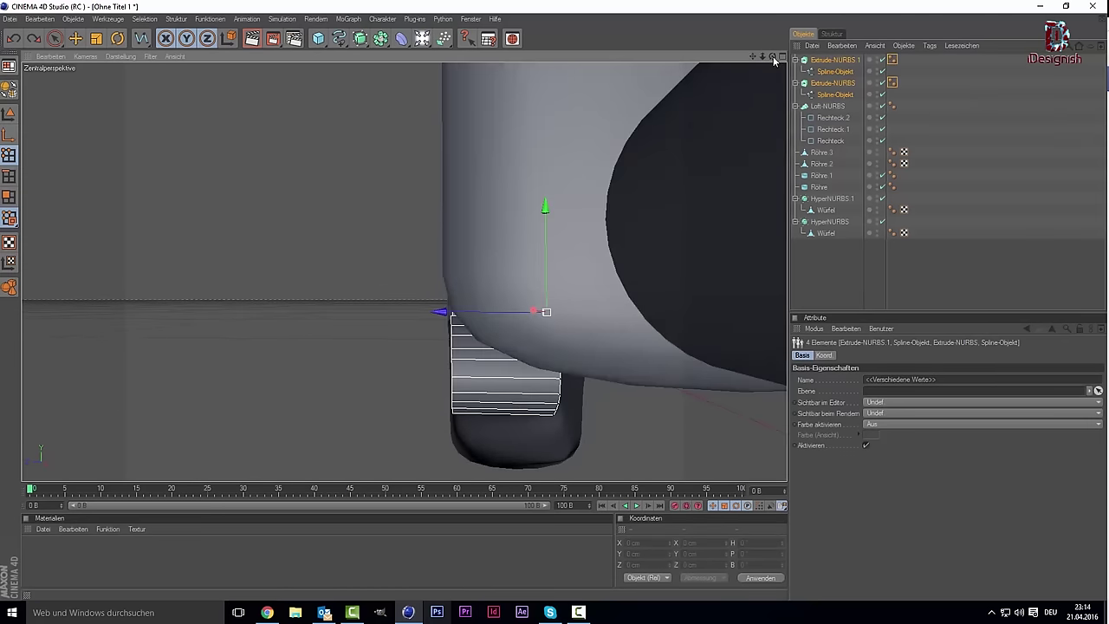
drag(773, 57, 736, 95)
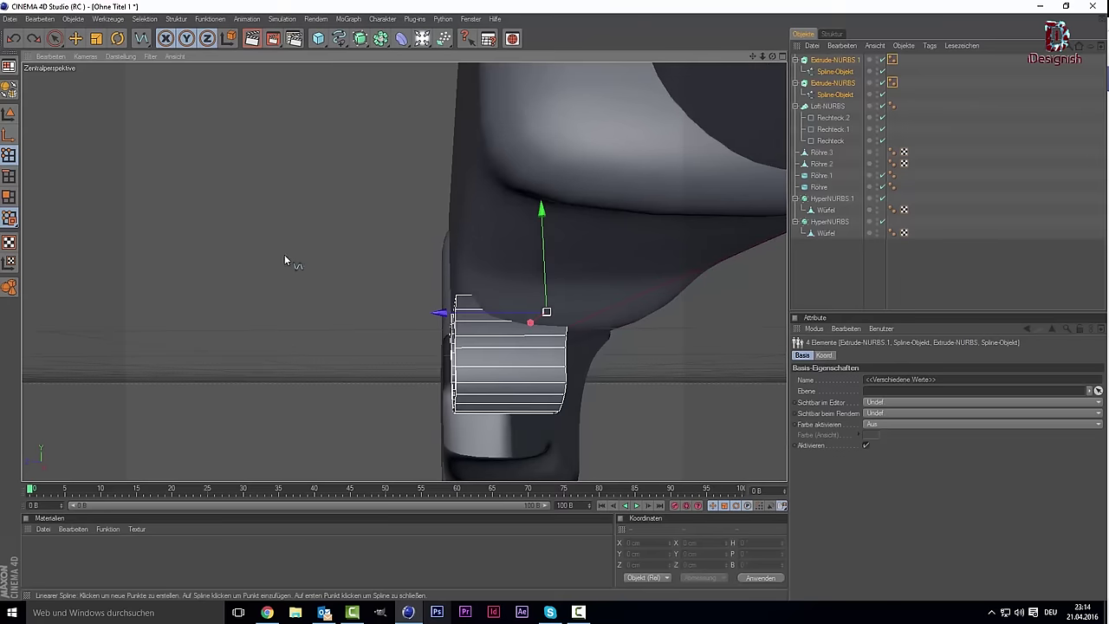
scroll(99, 123, up, 2)
scroll(99, 123, down, 2)
Scale the trigger and guard slightly along one axis in Model mode, then orbit to check.
click(8, 114)
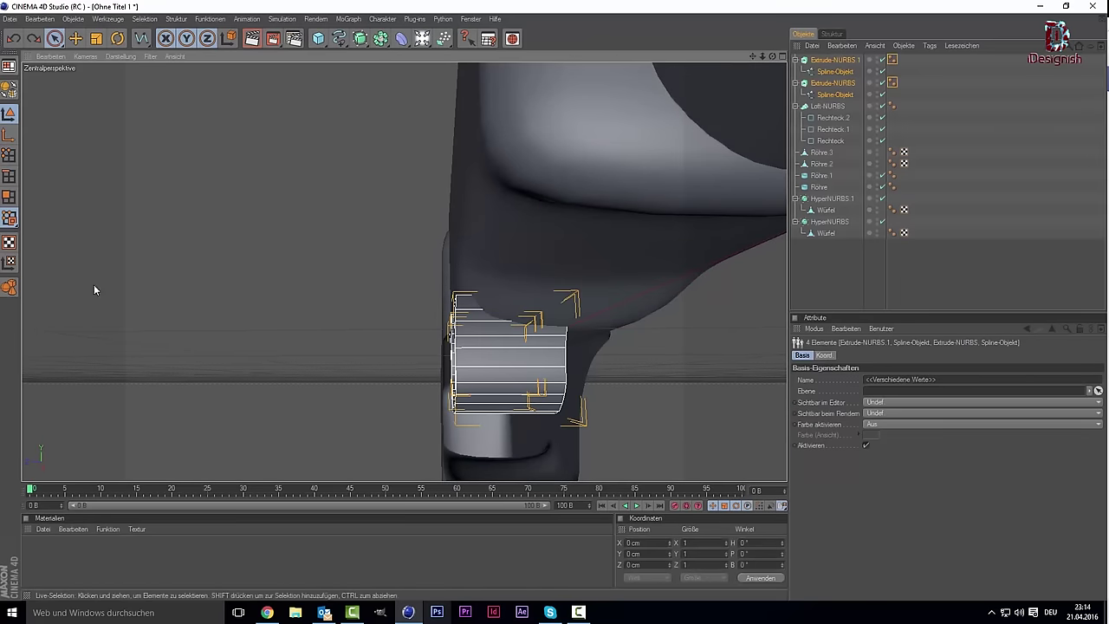
click(96, 38)
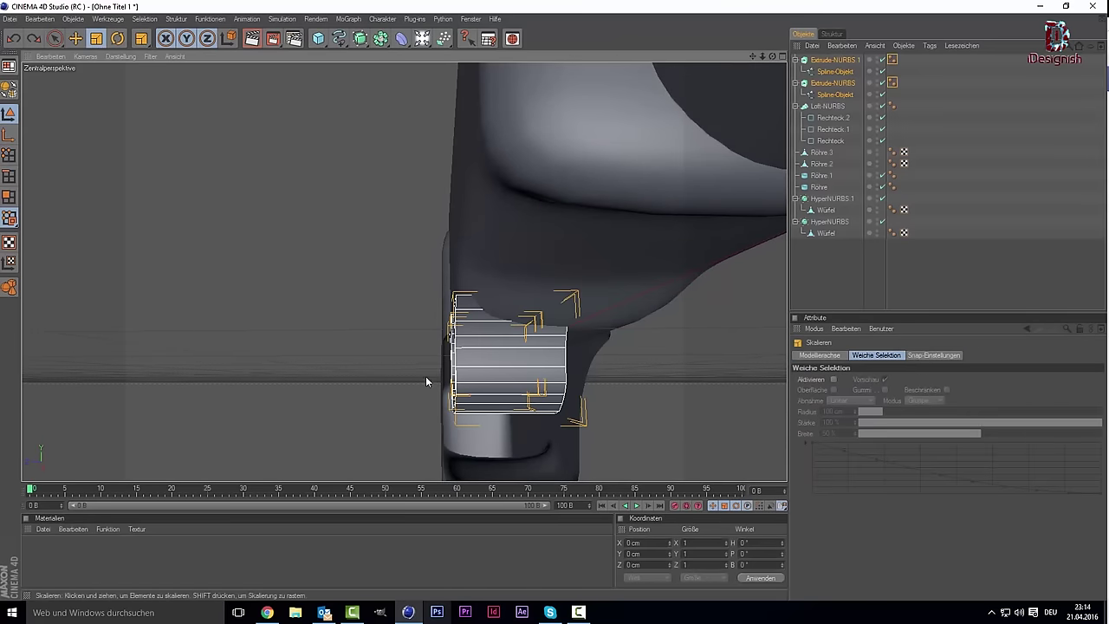
scroll(422, 378, down, 3)
scroll(355, 304, up, 1)
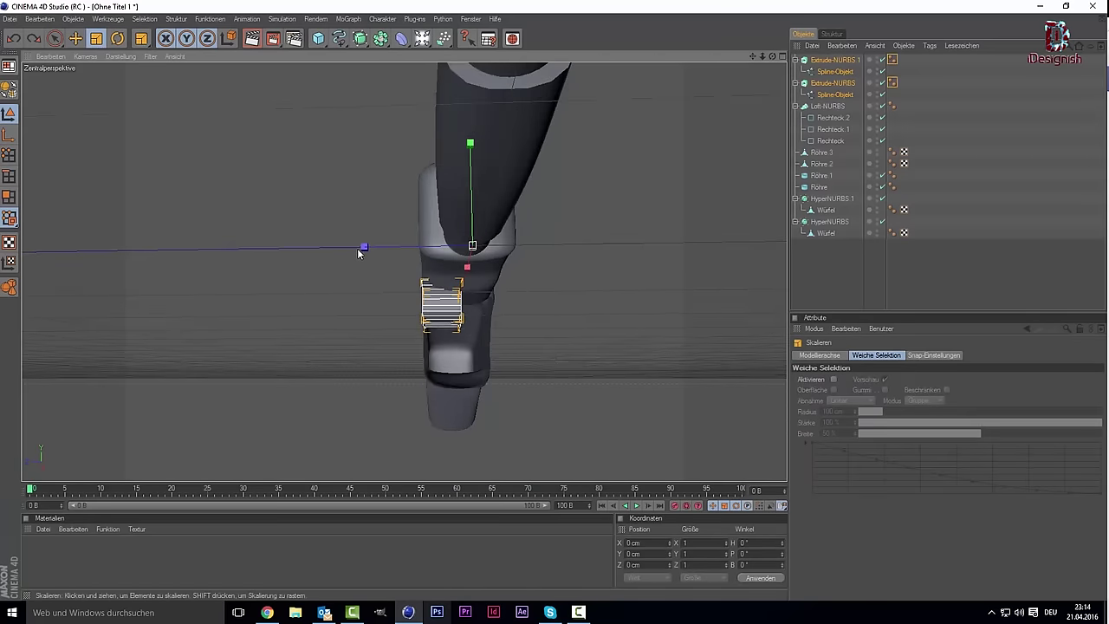
mouse_move(362, 252)
mouse_down()
mouse_move(351, 250)
mouse_move(381, 247)
mouse_up()
key(space)
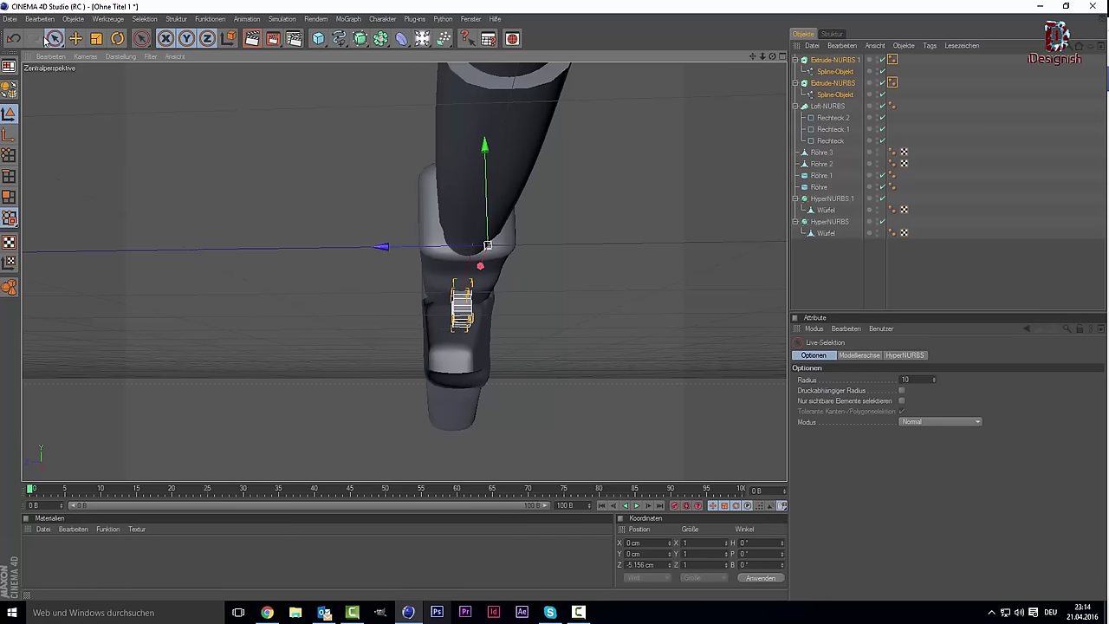
mouse_move(772, 57)
mouse_down()
mouse_move(779, 65)
mouse_move(756, 59)
mouse_up()
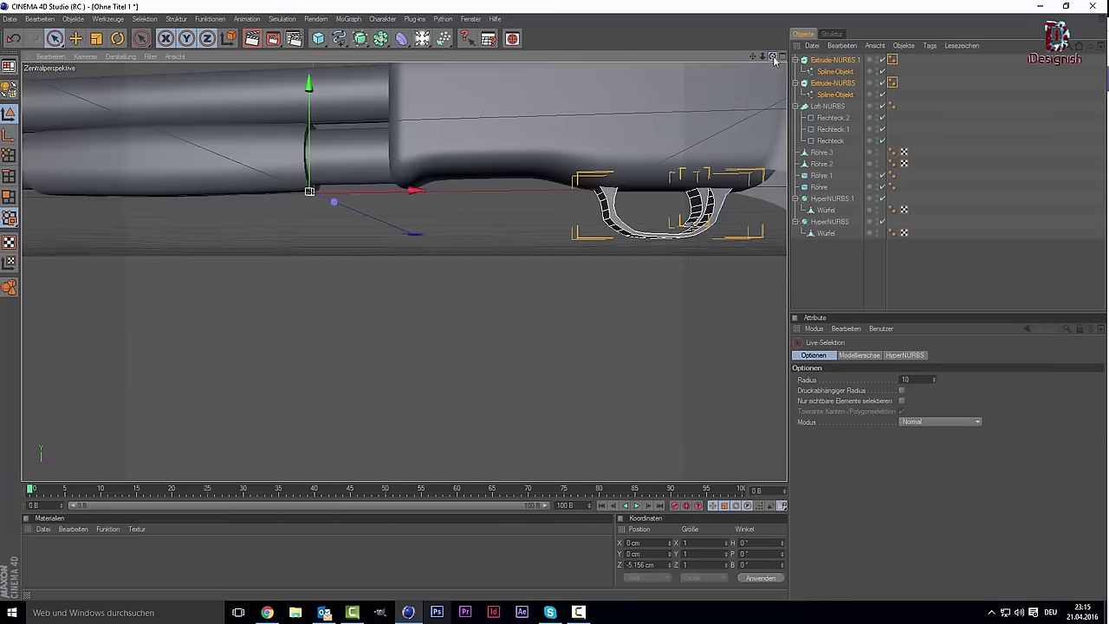
Select the stock mesh Würfel and raise it slightly with its Y handle.
scroll(602, 300, down, 4)
scroll(603, 300, down, 3)
scroll(572, 329, down, 2)
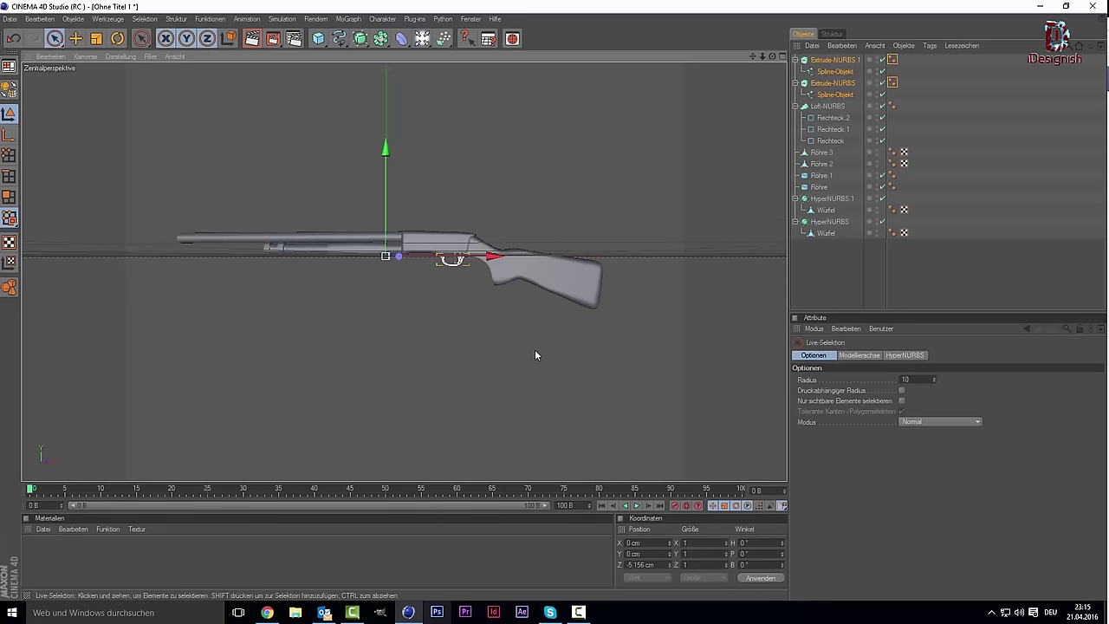
scroll(534, 355, up, 3)
scroll(503, 311, up, 1)
scroll(502, 322, down, 1)
scroll(502, 322, up, 1)
scroll(542, 289, up, 2)
scroll(543, 289, up, 2)
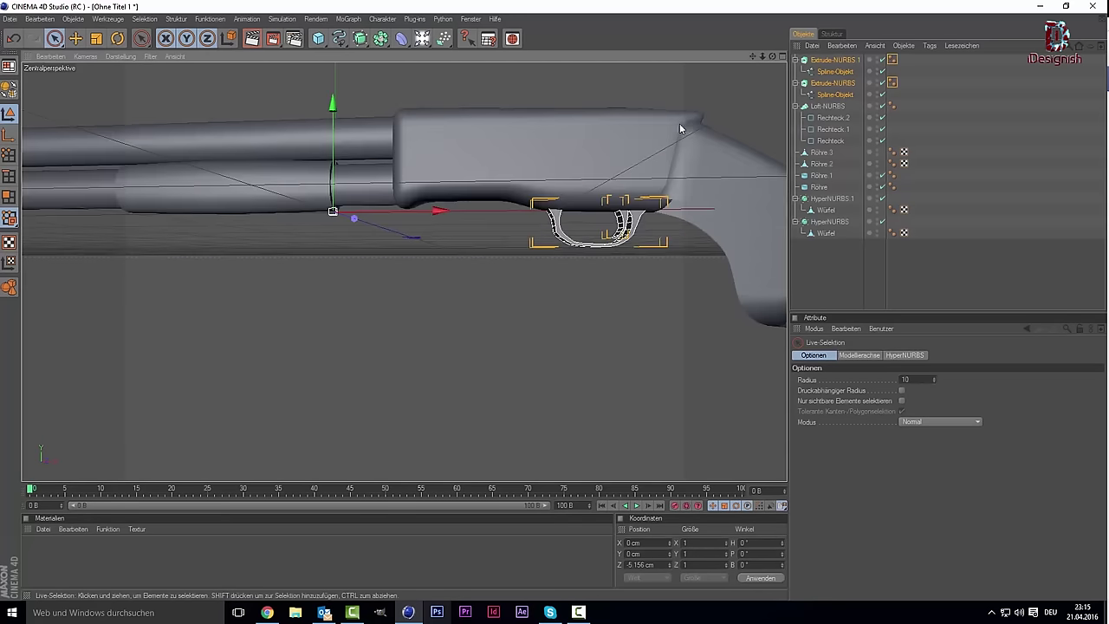
click(749, 175)
drag(756, 57, 699, 180)
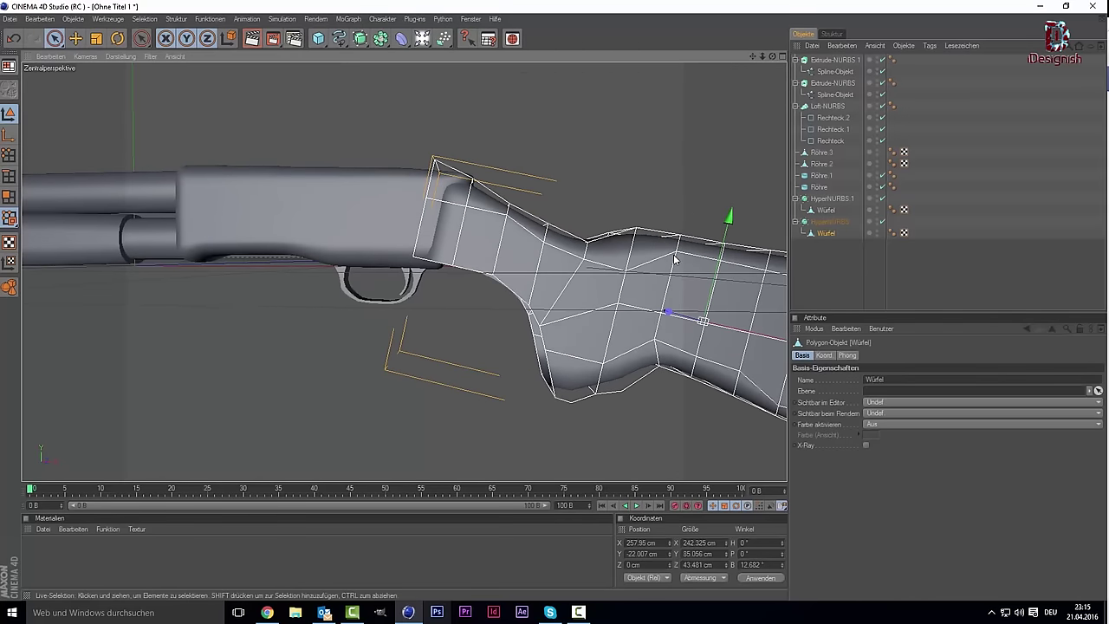
drag(711, 284, 710, 278)
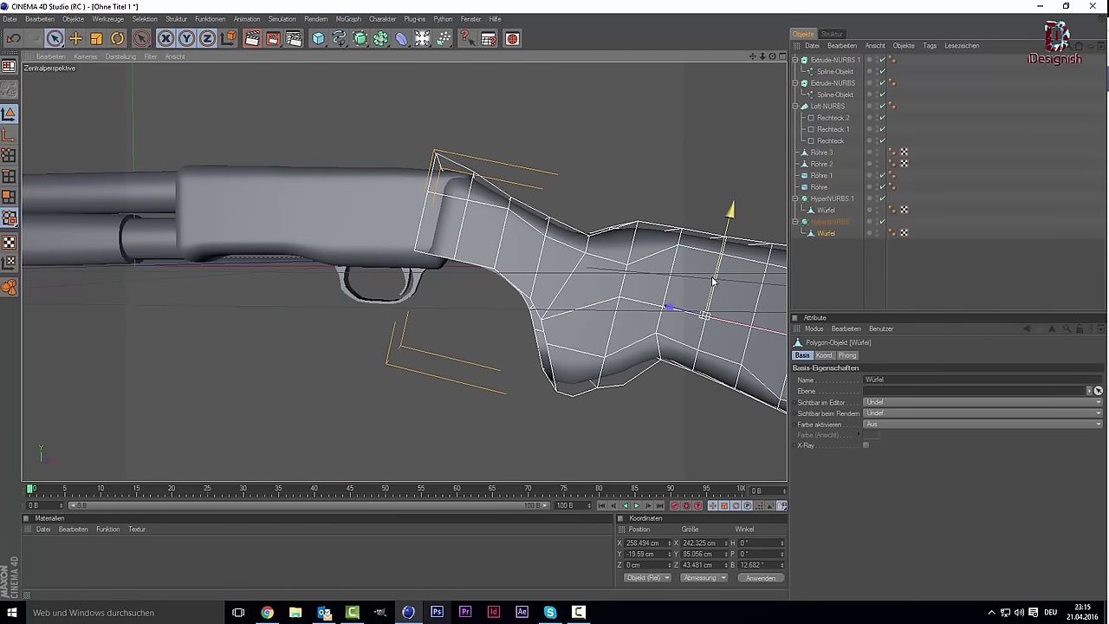
alt+drag(595, 271, 589, 264)
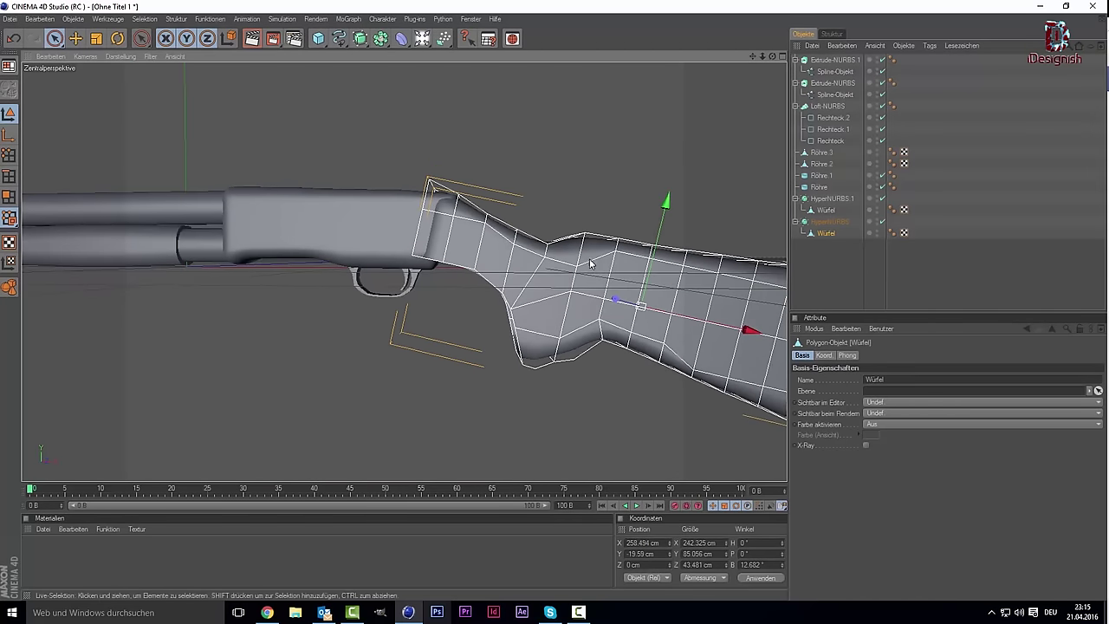
Drag Würfel out of the HyperNURBS to the top level of the Object Manager.
right_click(508, 252)
click(829, 286)
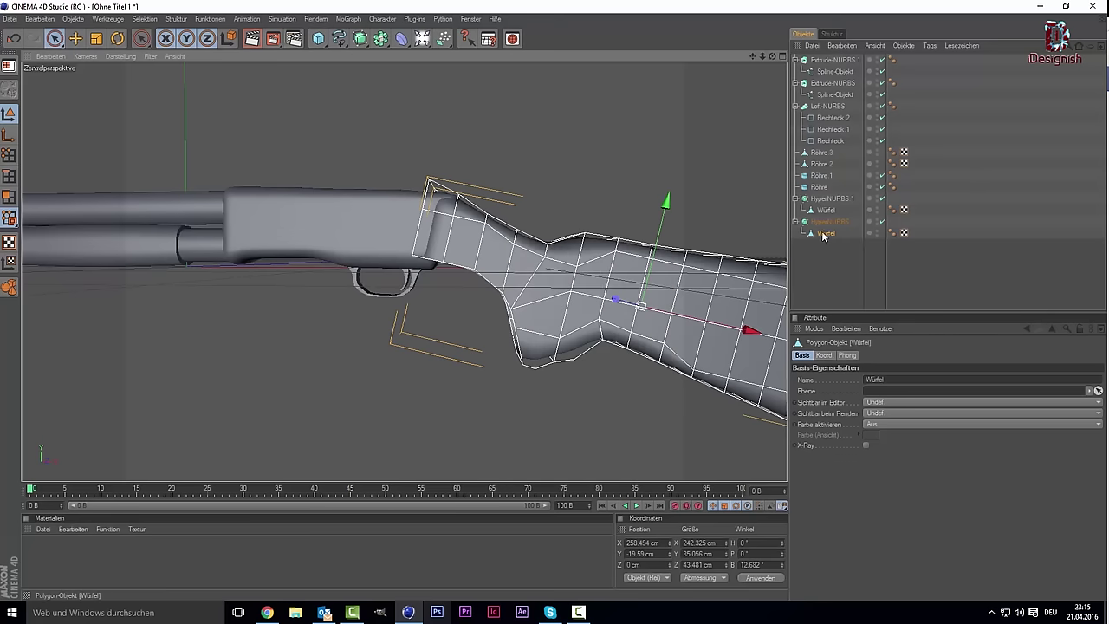
click(823, 224)
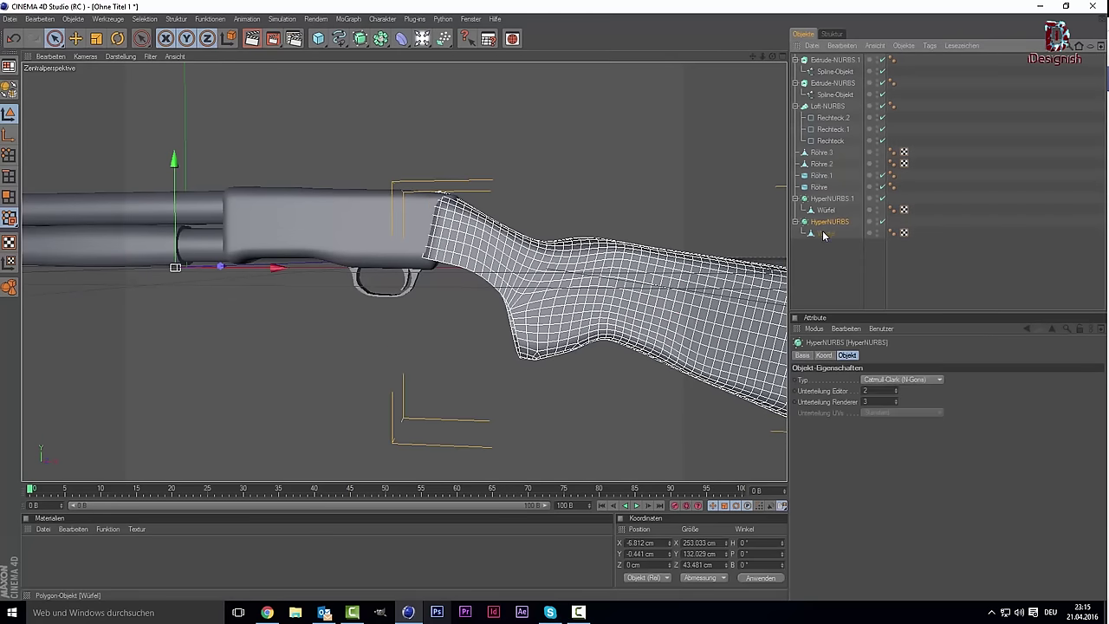
click(824, 234)
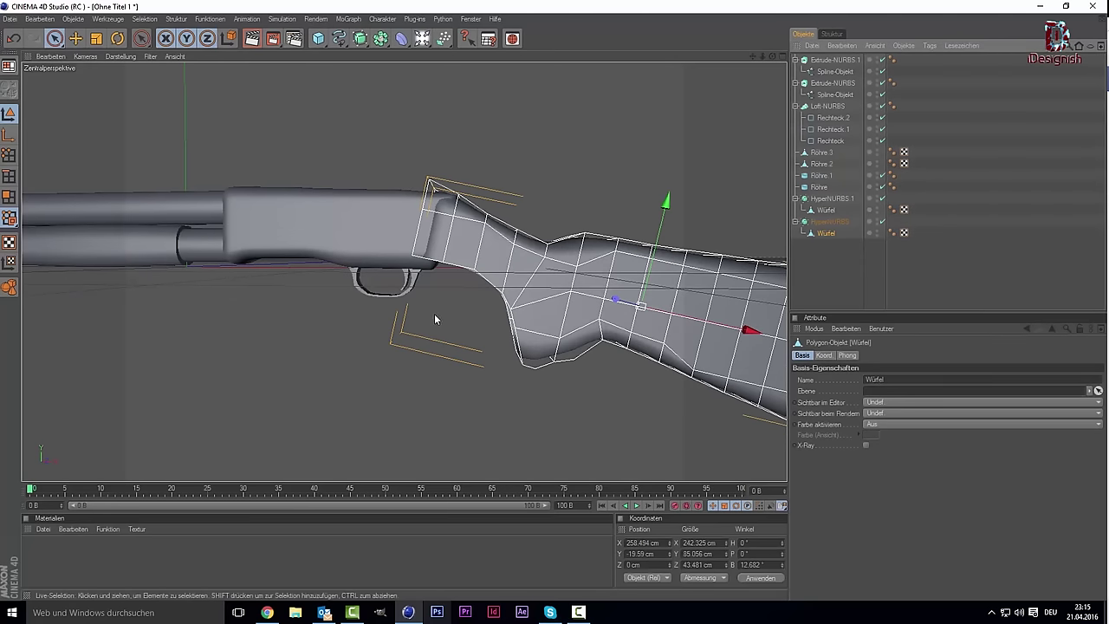
alt+drag(537, 270, 754, 257)
drag(828, 249, 822, 247)
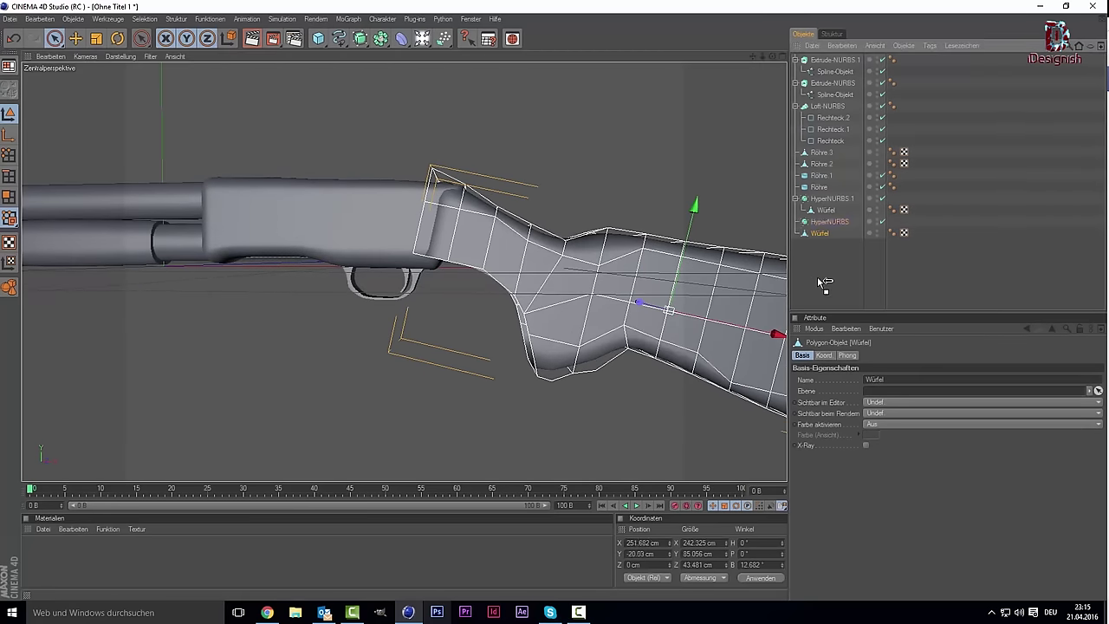
Select the Würfel stock mesh and switch to point editing mode.
click(829, 223)
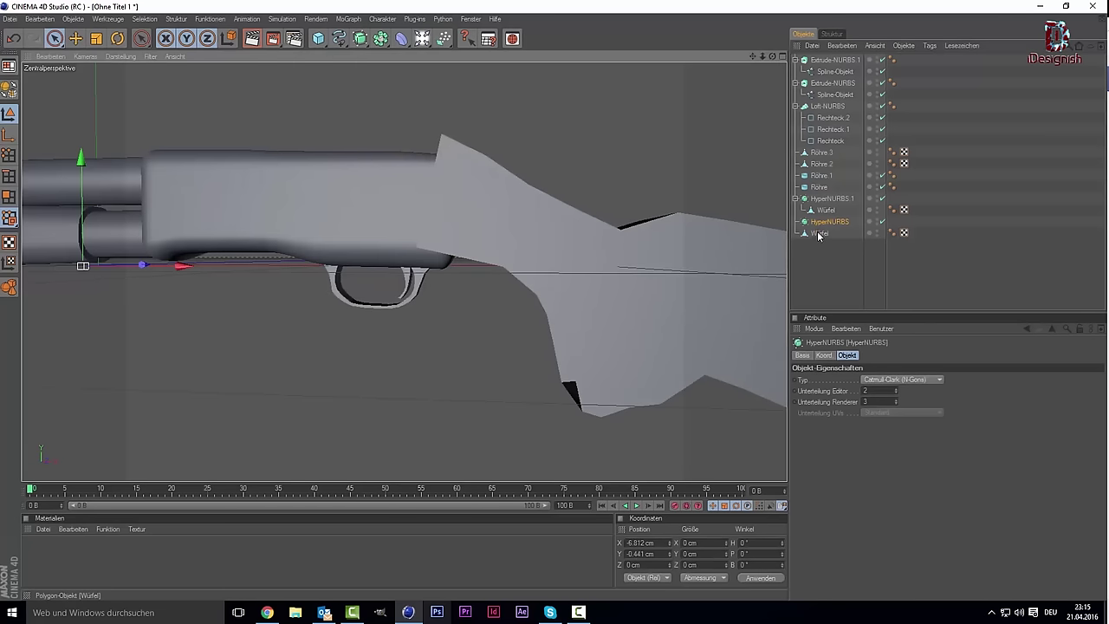
click(819, 233)
scroll(459, 325, up, 3)
right_click(486, 293)
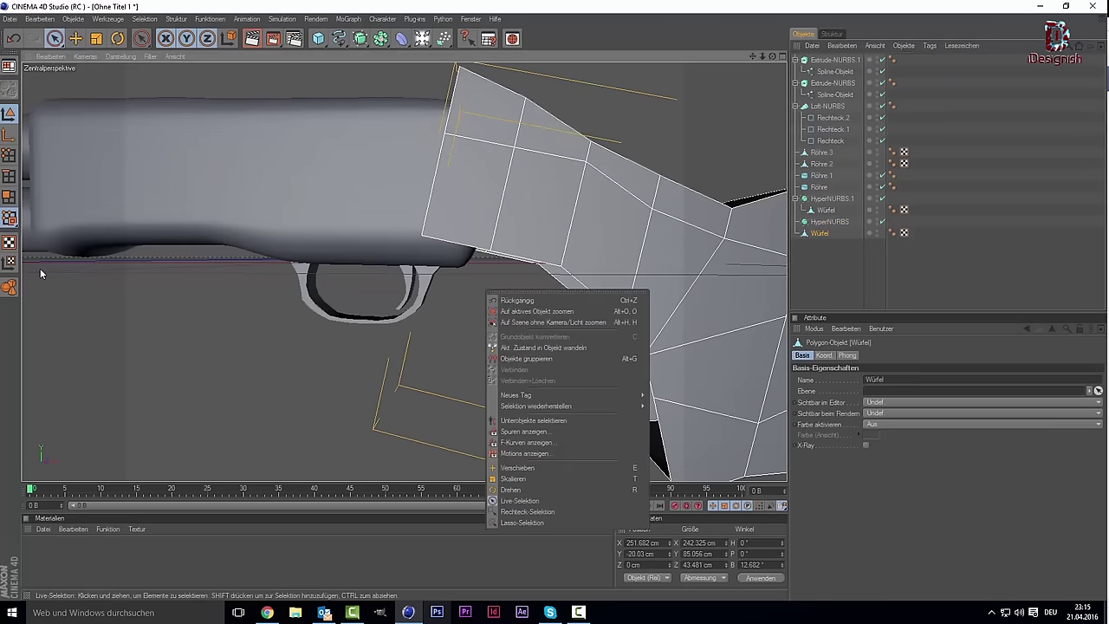
click(10, 156)
click(10, 156)
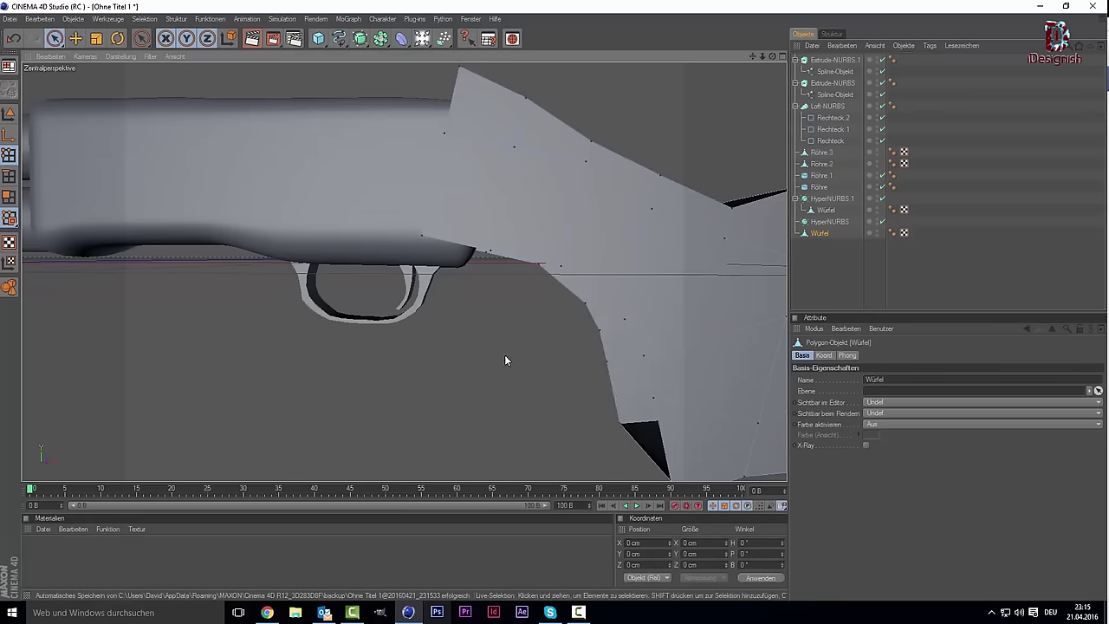
Cap the stock's open underside with Close Polygon Hole, then return to Live Selection.
right_click(506, 354)
click(599, 377)
scroll(610, 386, down, 2)
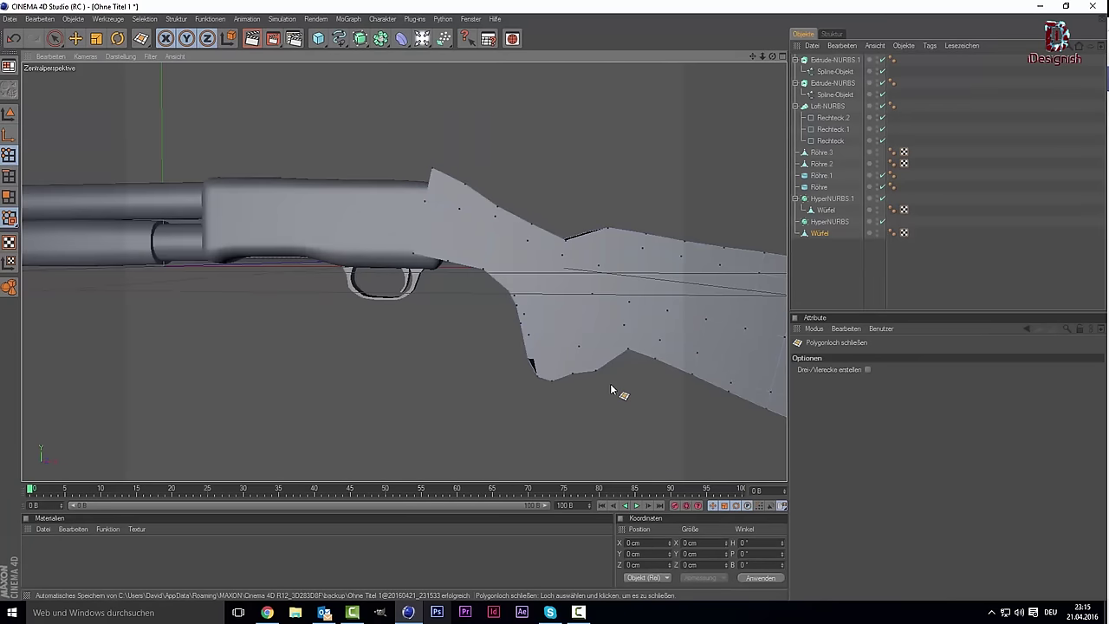
alt+drag(745, 89, 719, 106)
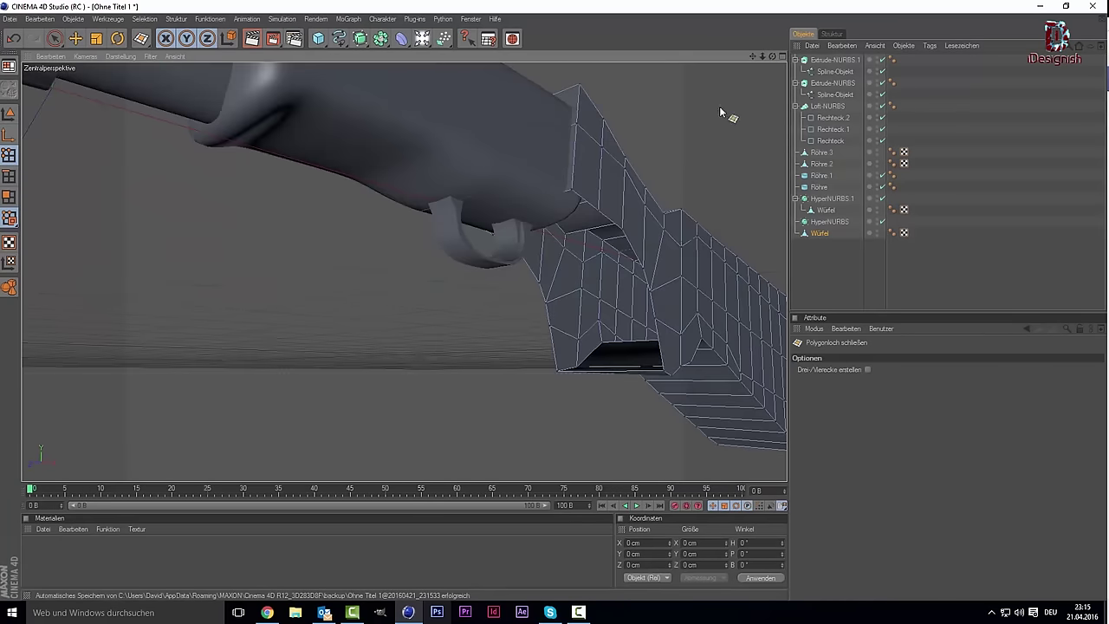
click(611, 225)
mouse_move(758, 231)
alt+mouse_down()
mouse_move(719, 212)
mouse_move(748, 169)
alt+mouse_up()
mouse_move(773, 56)
mouse_down()
mouse_move(473, 225)
mouse_move(443, 174)
mouse_up()
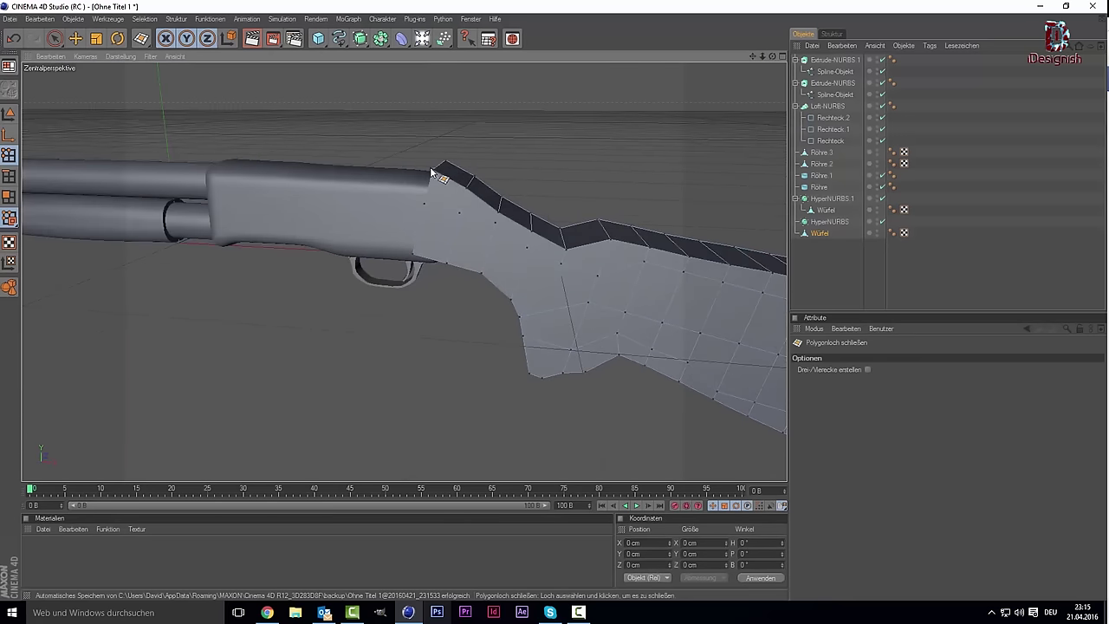
key(space)
In the maximized Front view, drag the stock's front top point onto the reference outline.
click(437, 167)
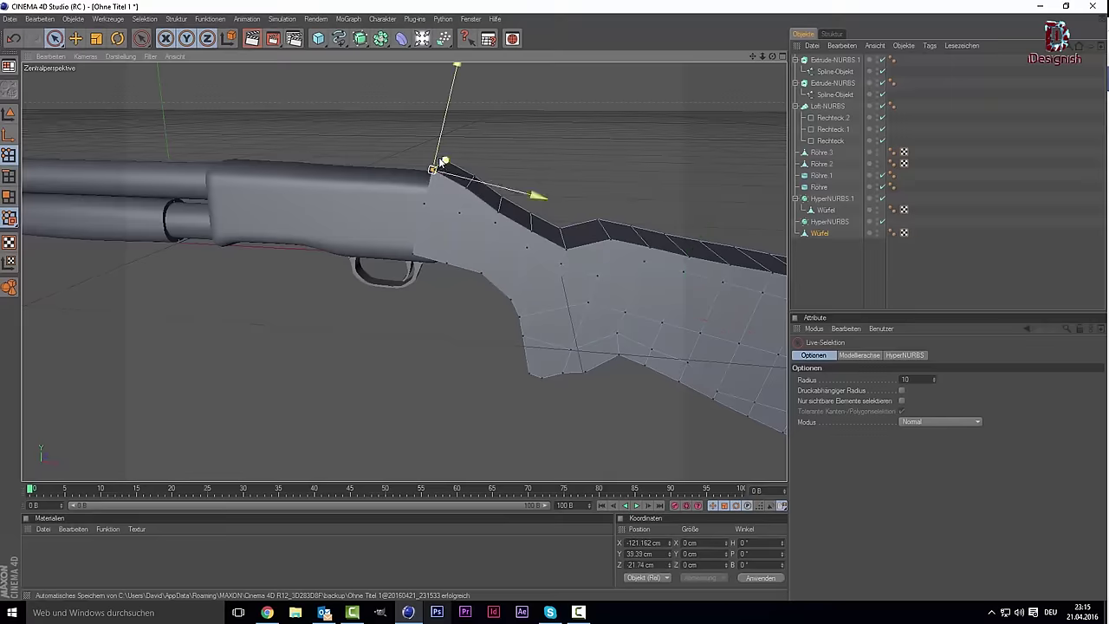
middle_click(488, 255)
middle_click(540, 367)
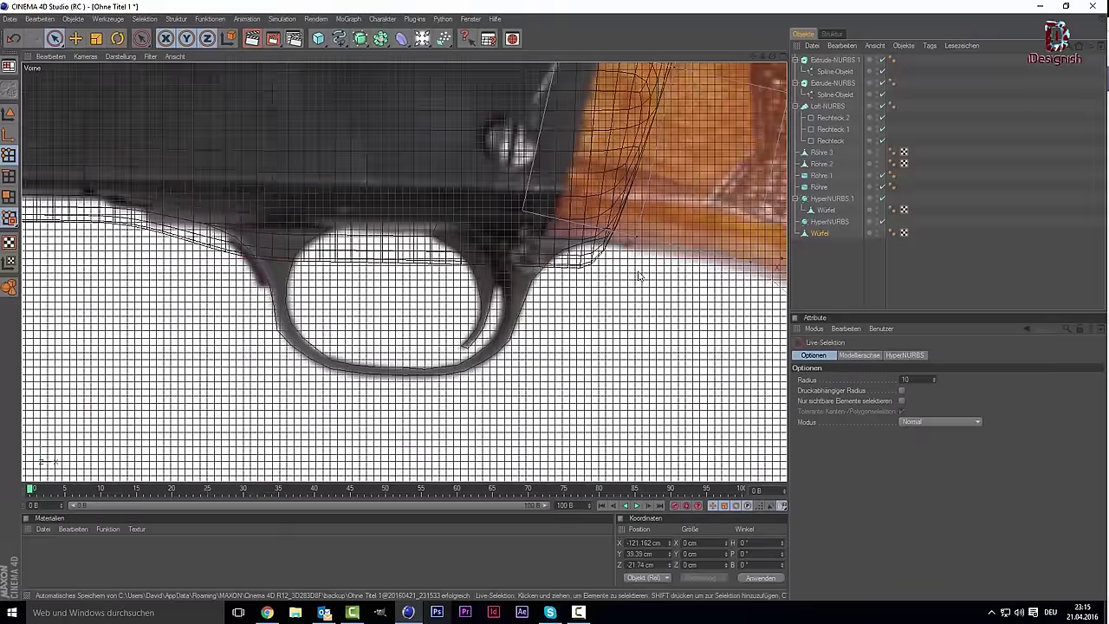
scroll(540, 367, down, 3)
drag(751, 56, 669, 213)
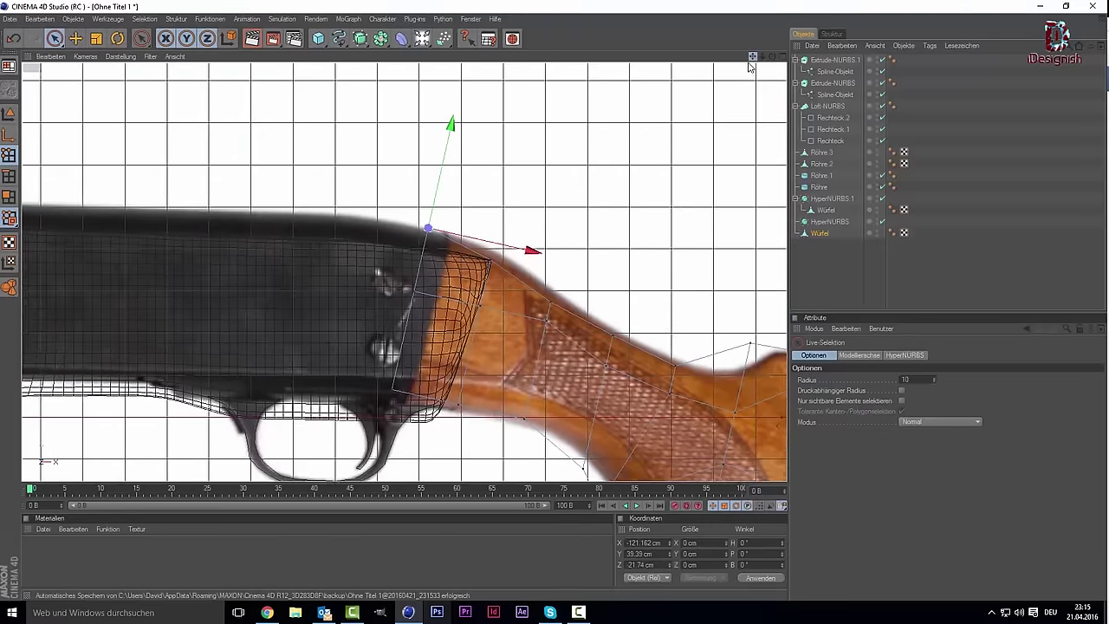
scroll(464, 215, up, 2)
scroll(464, 216, up, 2)
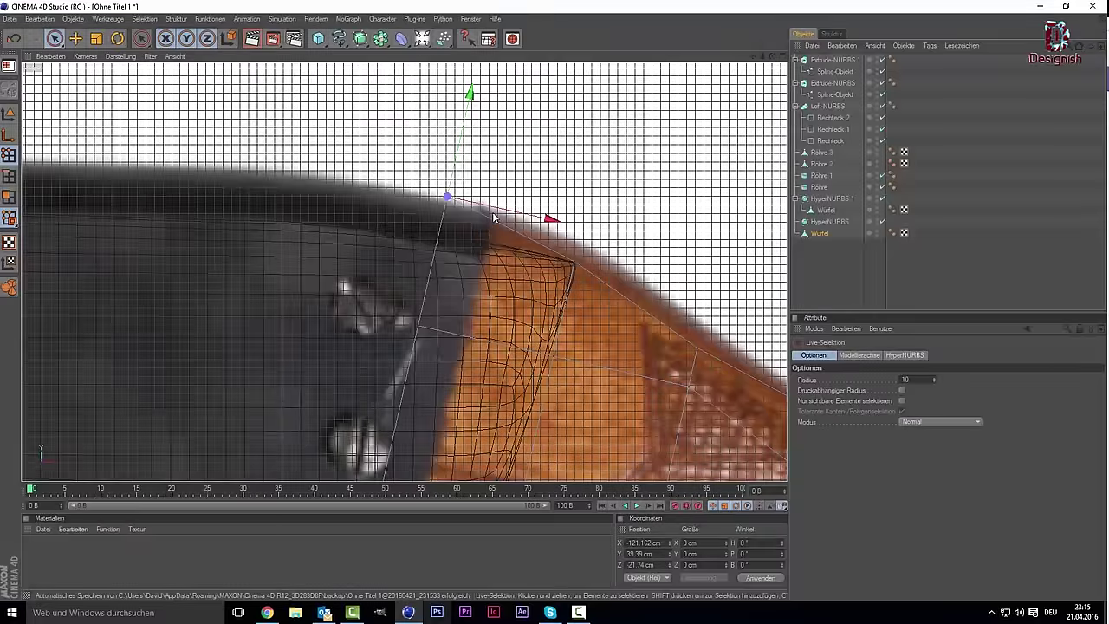
drag(577, 225, 593, 228)
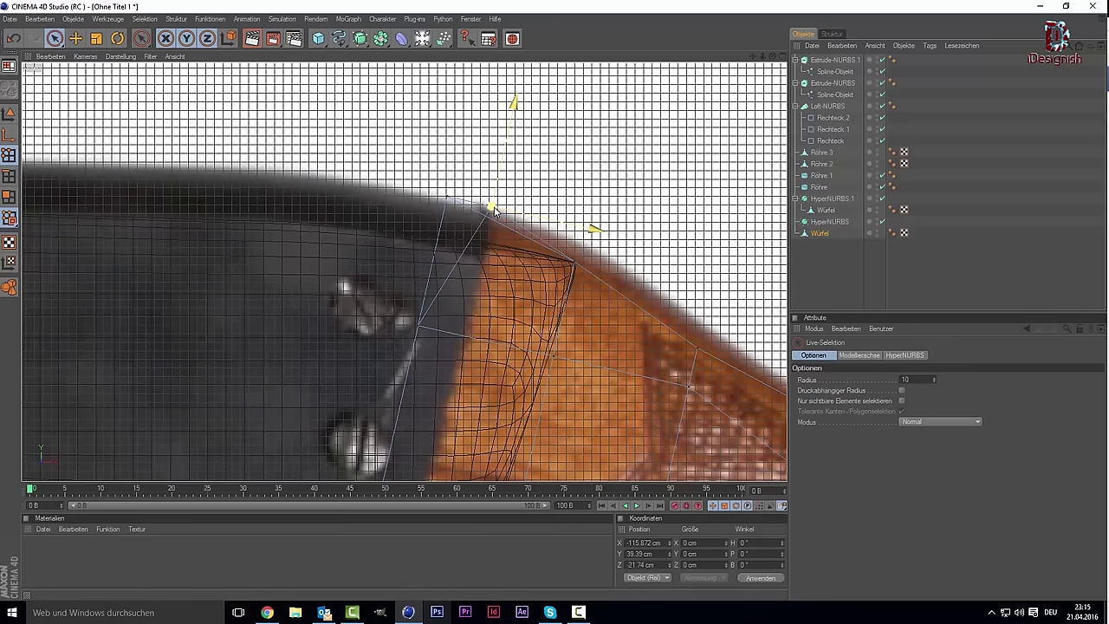
drag(493, 211, 449, 201)
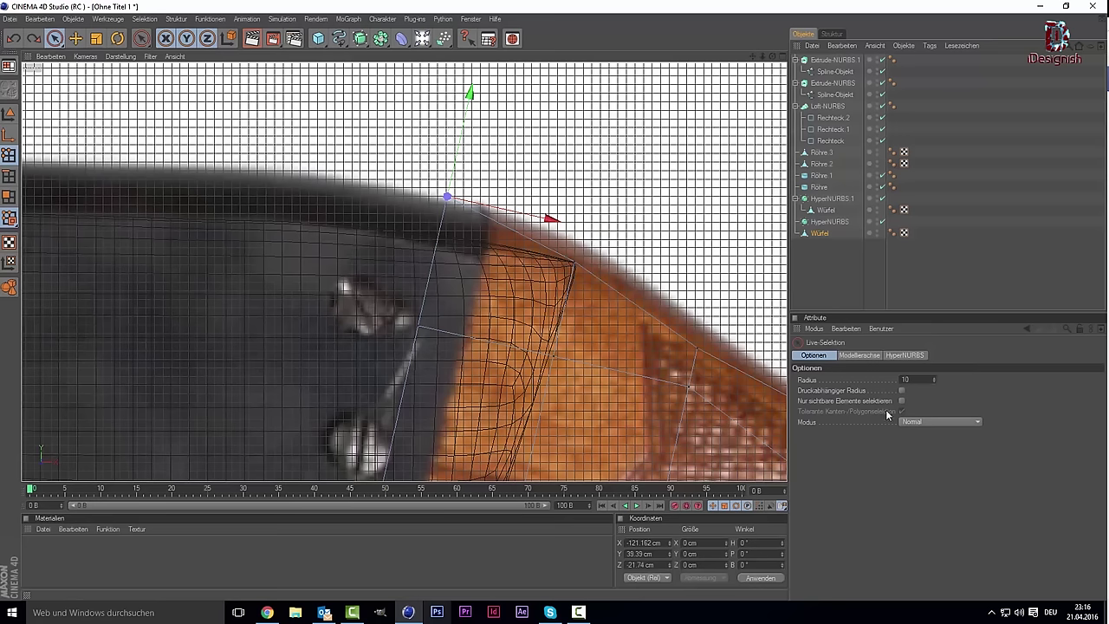
Reselect the stock's front top point and shift it along X to match the reference.
click(463, 208)
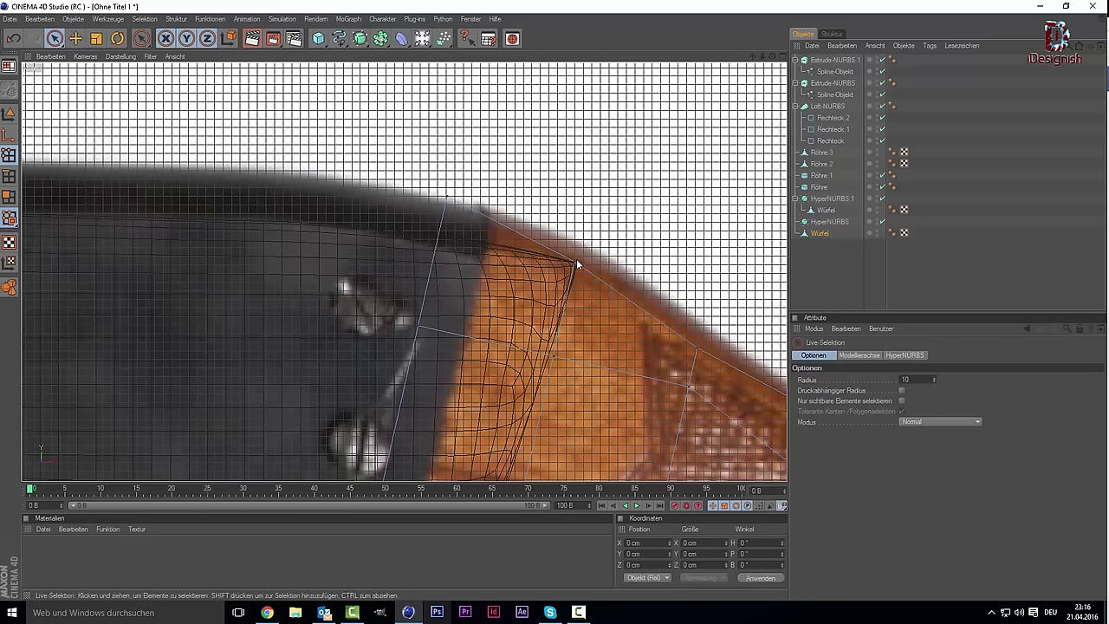
click(576, 258)
click(446, 197)
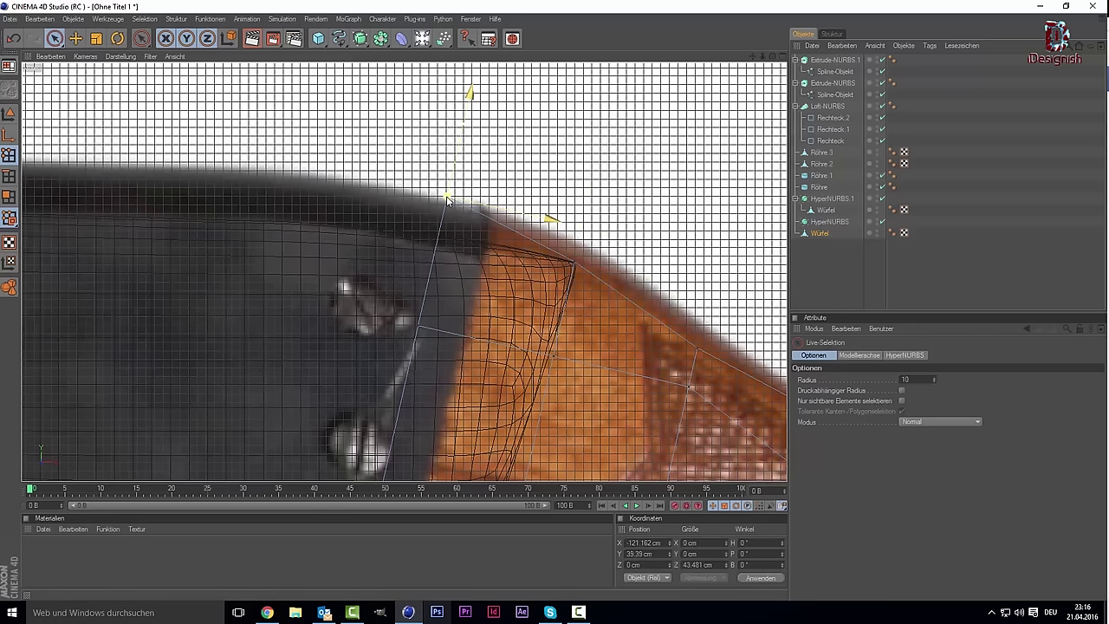
mouse_move(475, 205)
mouse_down()
mouse_move(543, 219)
mouse_move(558, 240)
mouse_move(543, 252)
mouse_up()
Place Würfel under HyperNURBS in the Object Manager to smooth the stock.
middle_click(279, 220)
middle_click(389, 198)
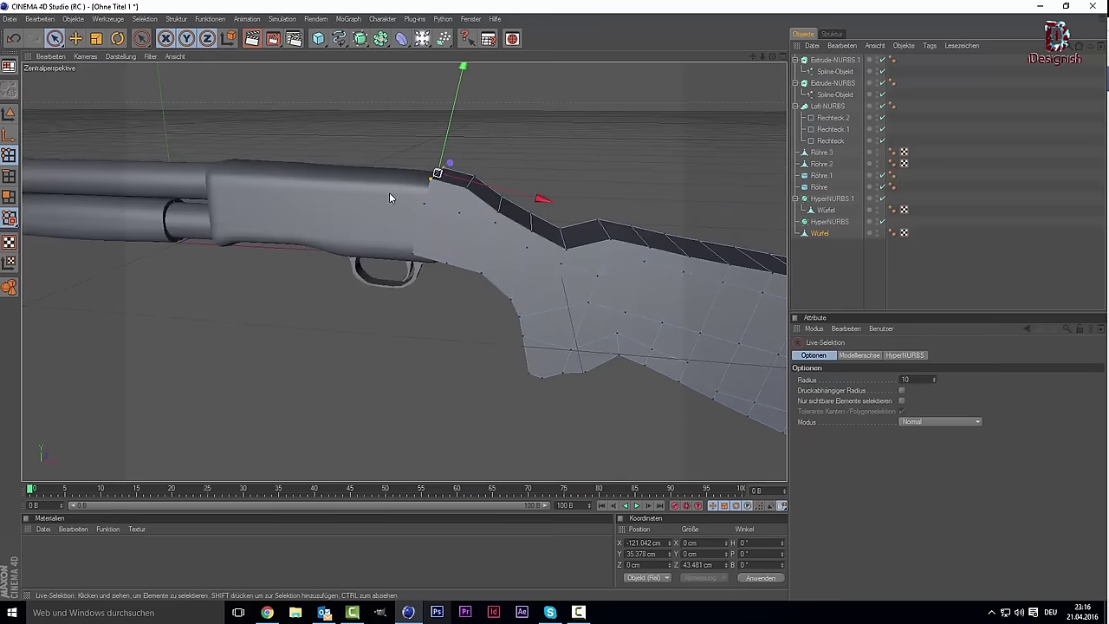
click(459, 372)
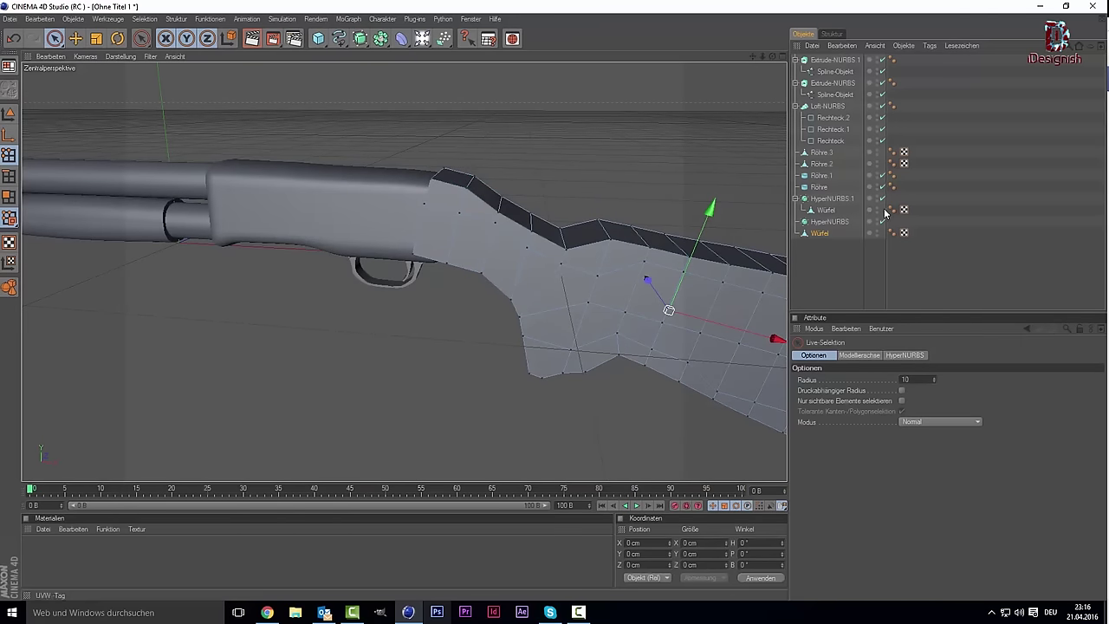
drag(828, 235, 829, 220)
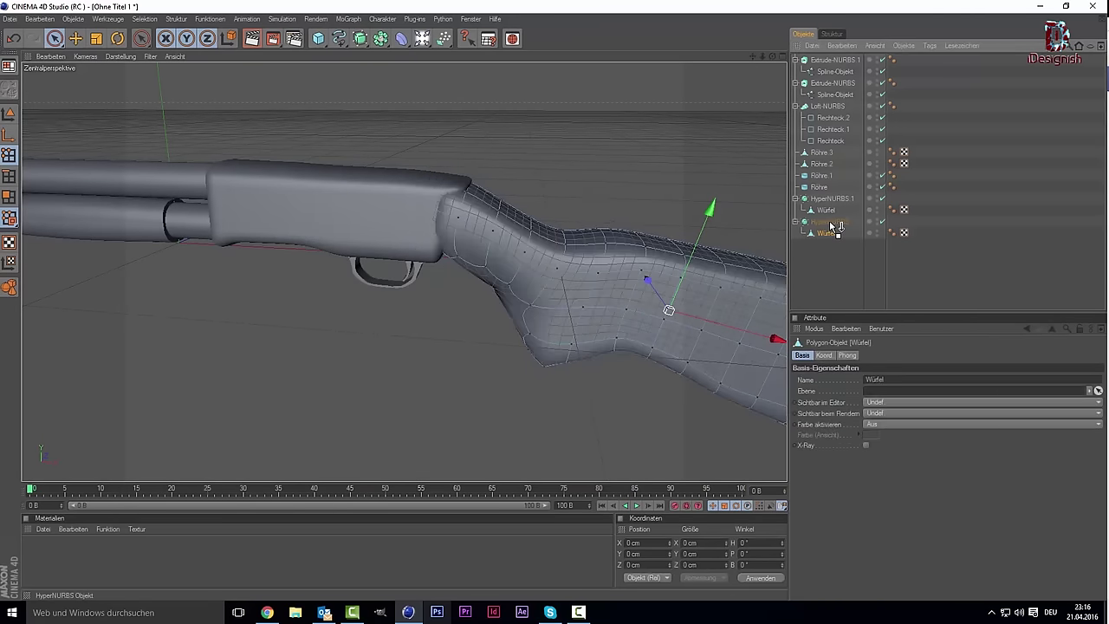
alt+drag(629, 205, 615, 204)
scroll(615, 204, up, 3)
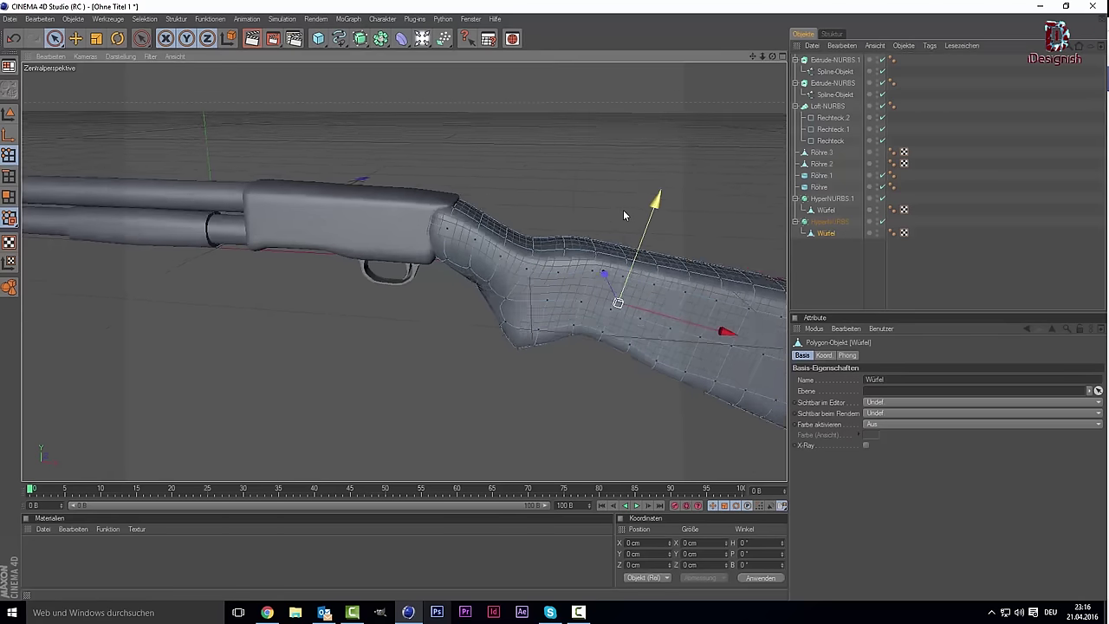
scroll(768, 268, up, 2)
click(823, 222)
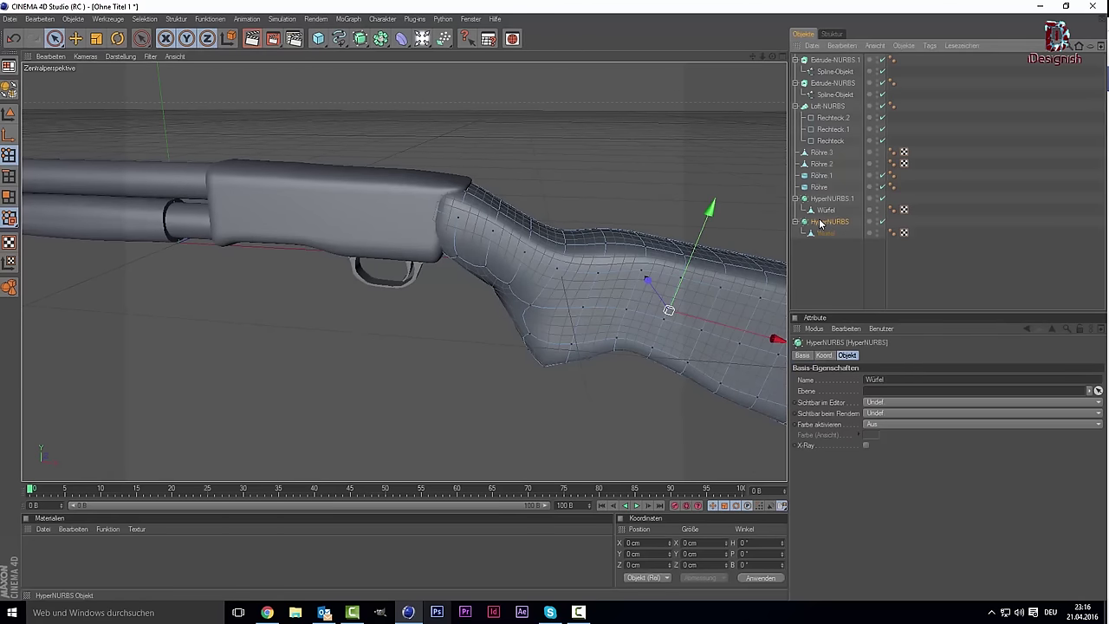
alt+drag(485, 205, 549, 203)
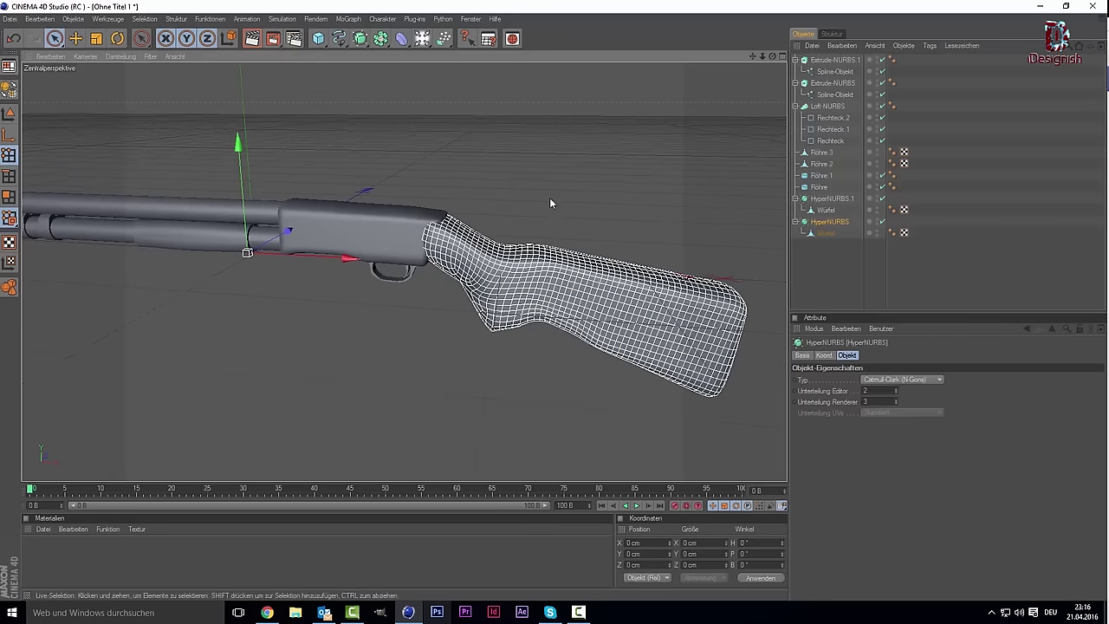
Set the stock HyperNURBS's Unterteilung Editor to 3 in the Objekt tab.
click(913, 296)
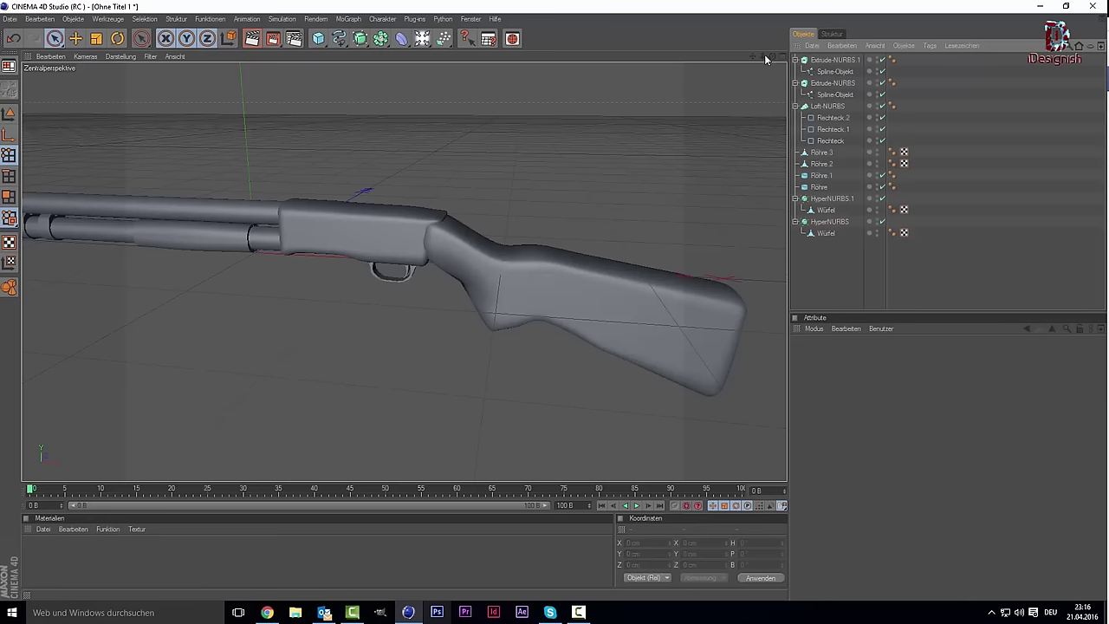
alt+drag(407, 260, 446, 259)
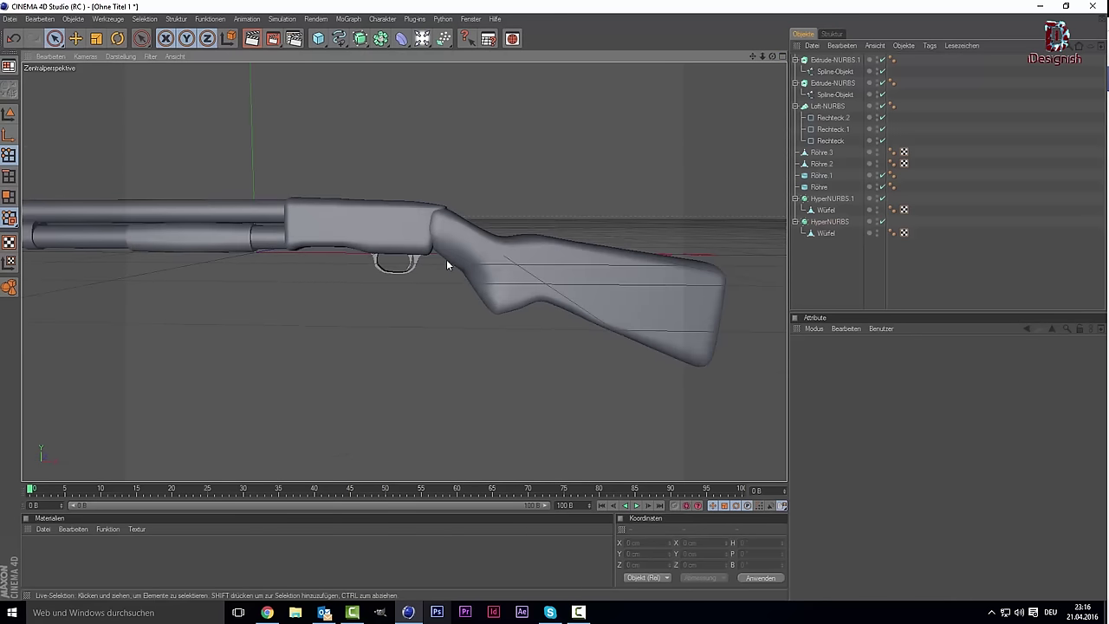
scroll(446, 259, up, 3)
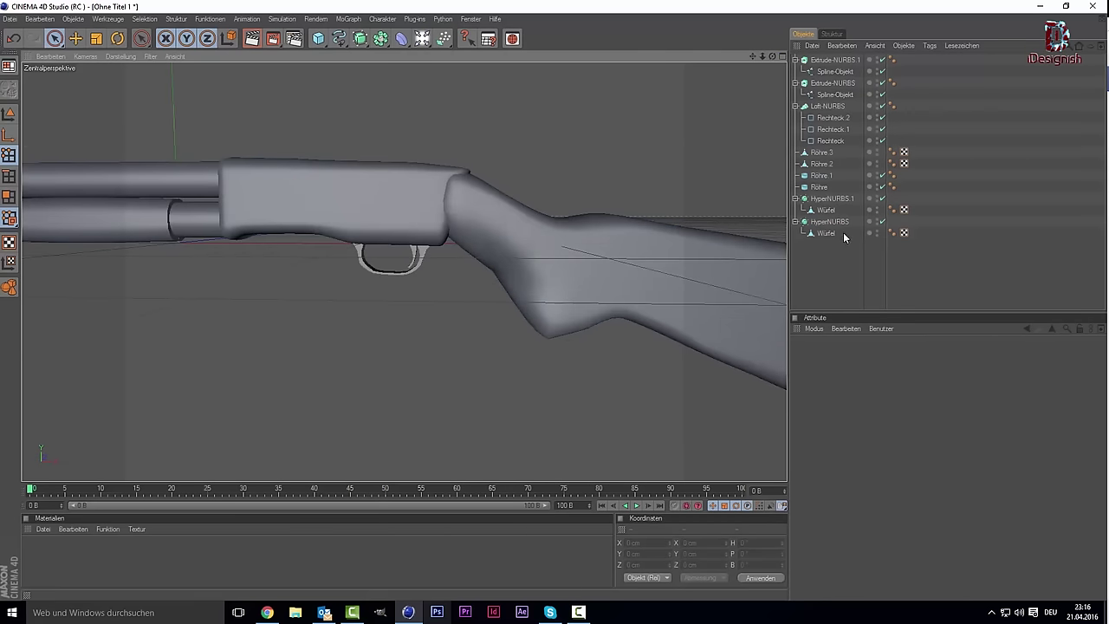
click(830, 223)
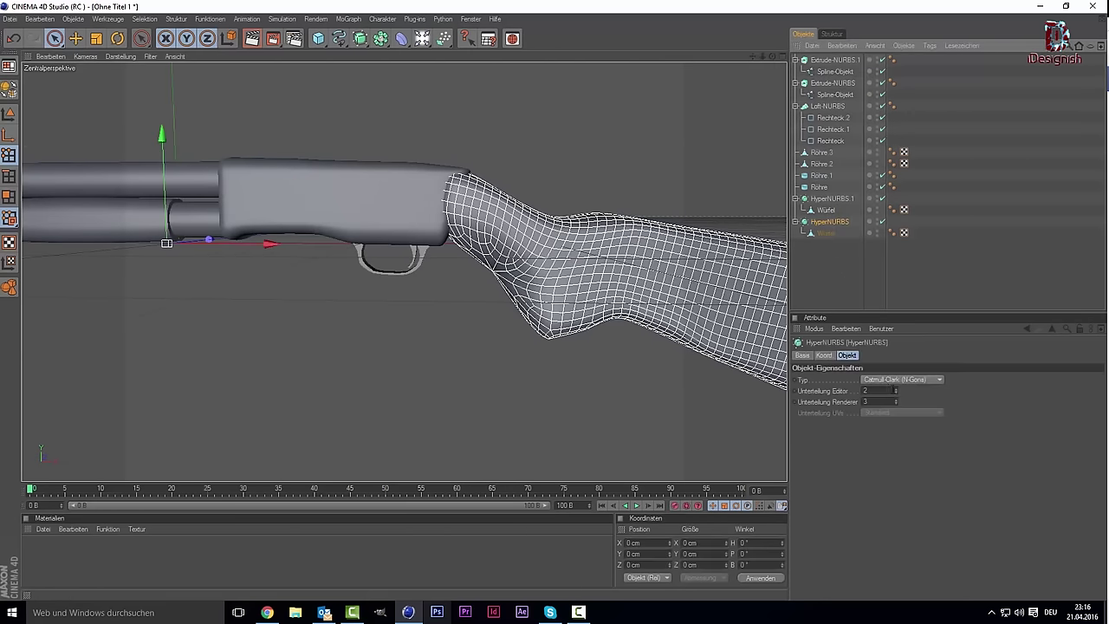
click(896, 394)
click(895, 393)
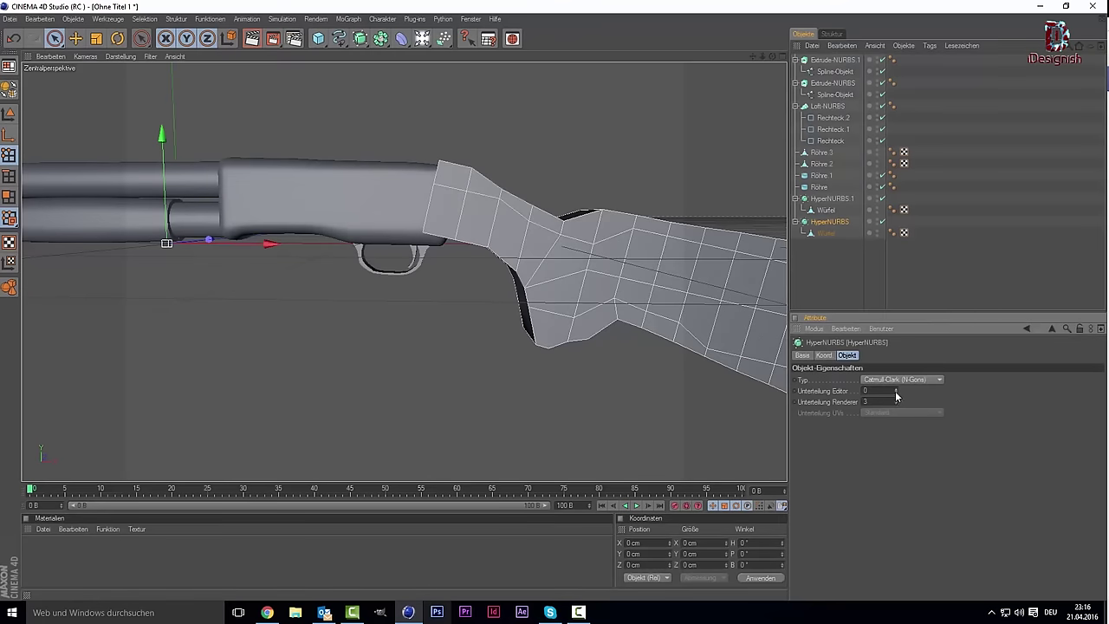
click(896, 389)
click(896, 388)
click(896, 388)
click(895, 388)
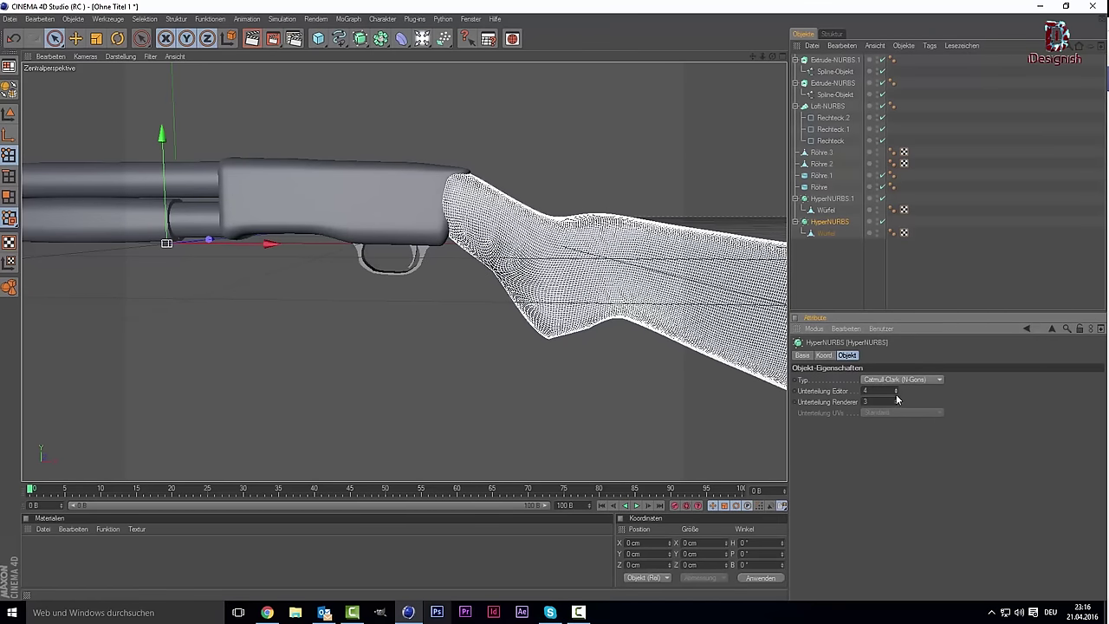
click(895, 393)
In the maximized Front view, select Würfel and undo a stray point edit.
middle_click(344, 295)
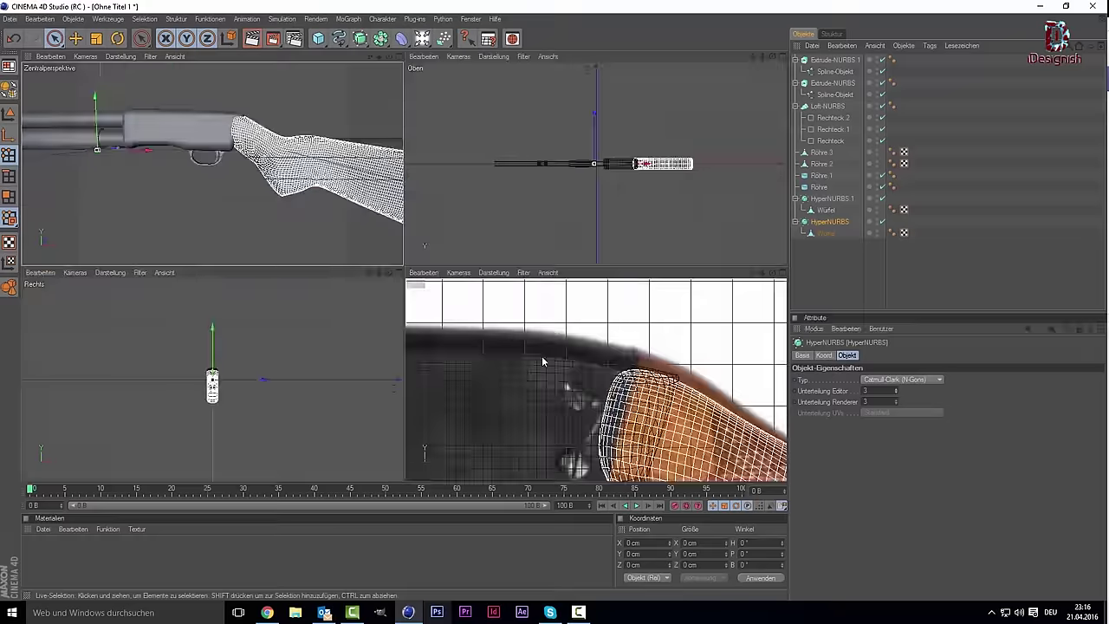
middle_click(537, 356)
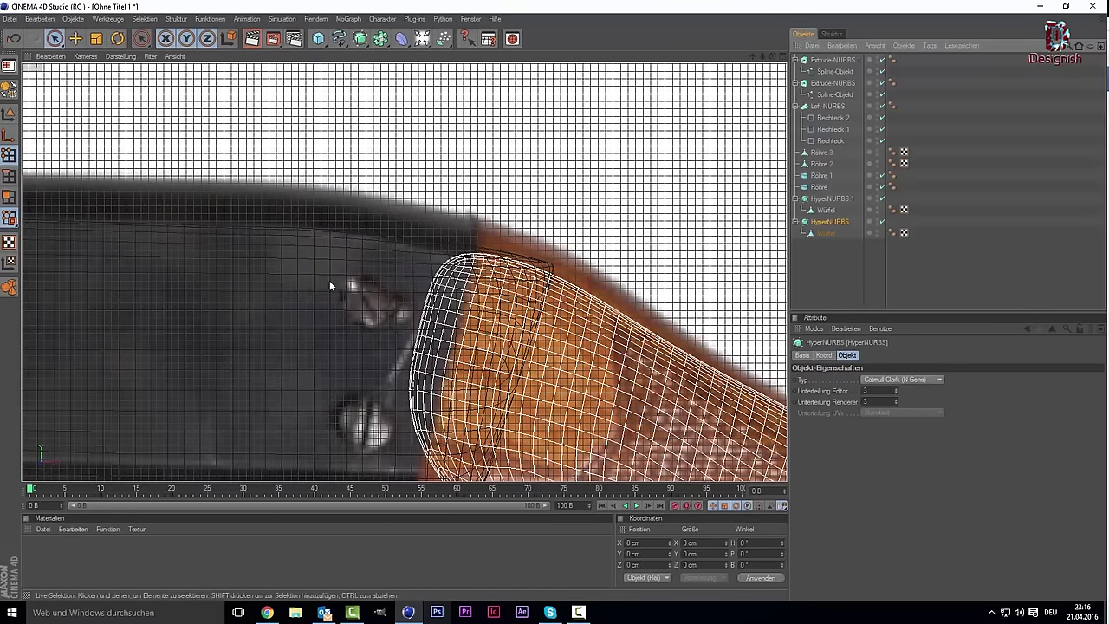
alt+drag(329, 279, 495, 293)
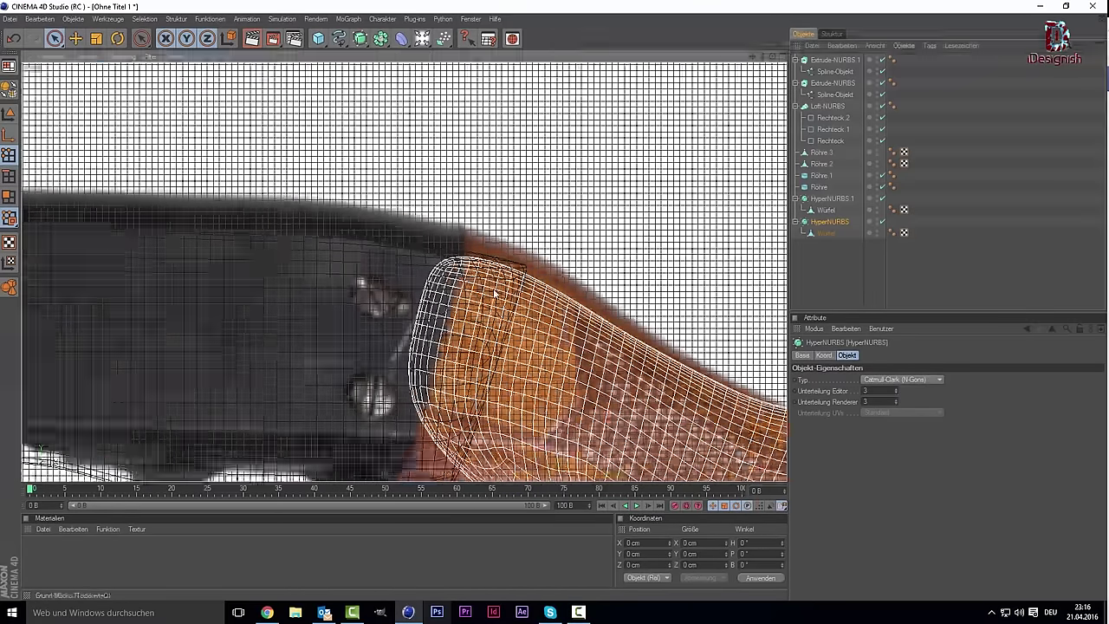
click(825, 233)
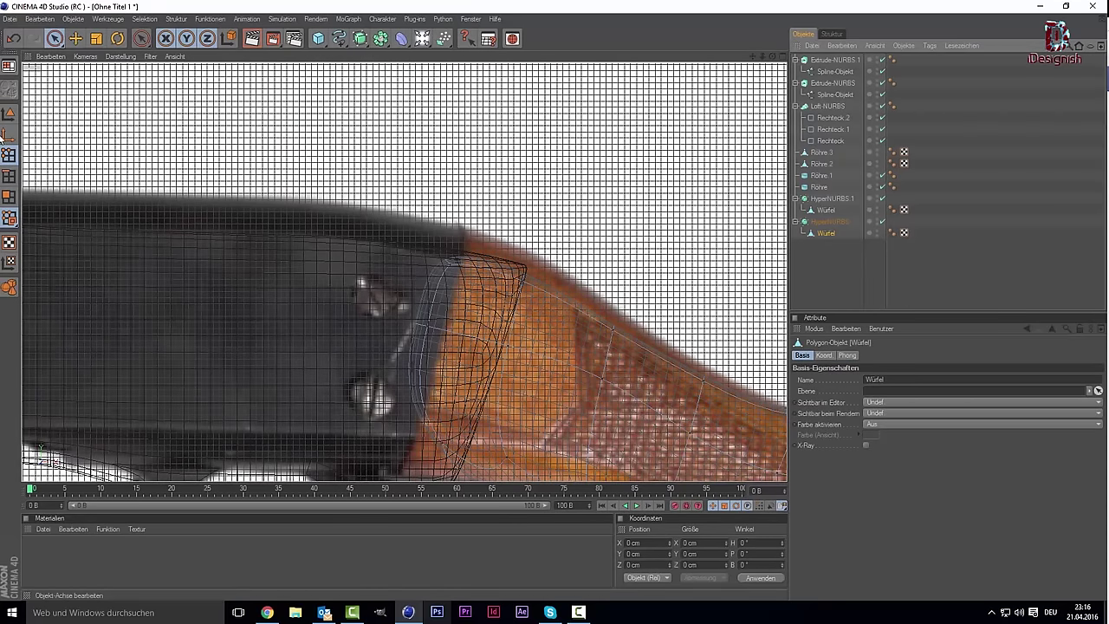
drag(752, 55, 750, 0)
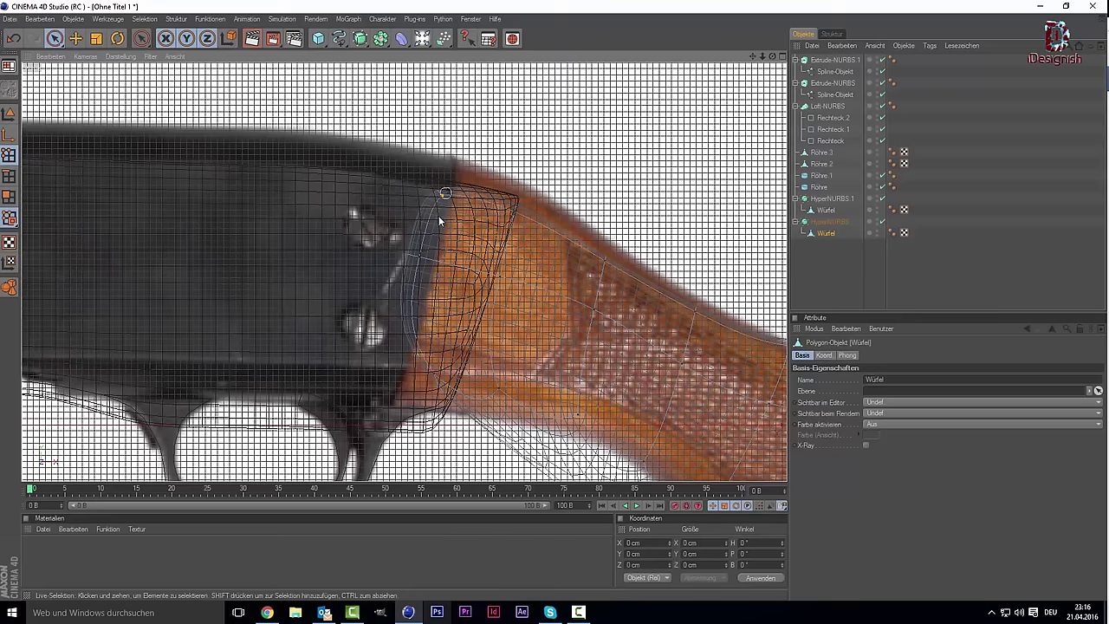
click(419, 257)
key(ctrl+z)
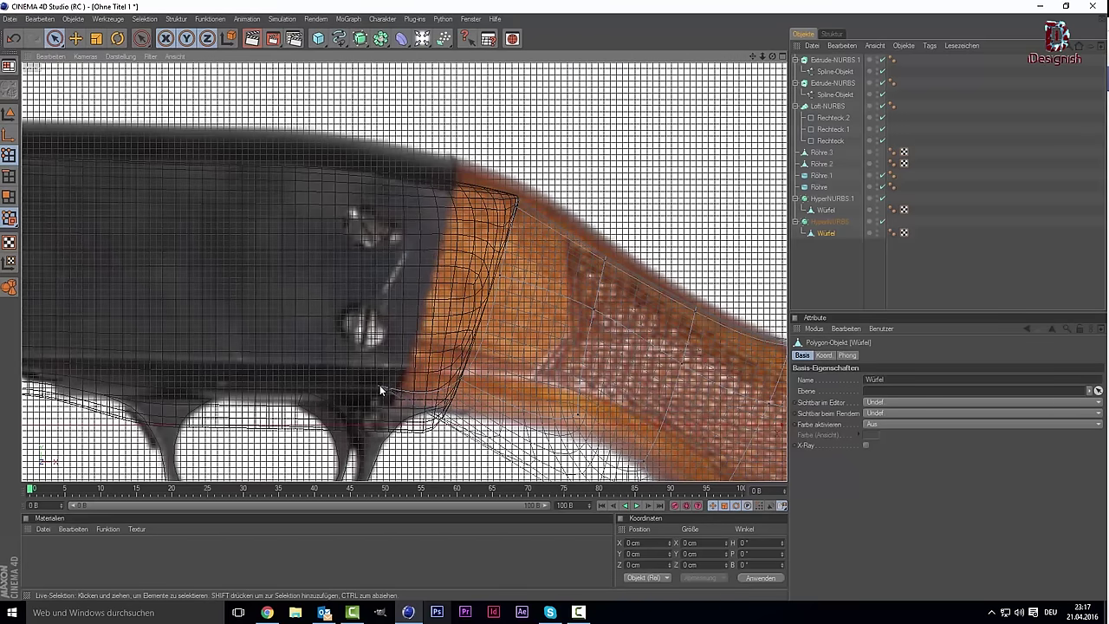
Move the cage's lower front point back along X to -107.913 cm.
click(387, 392)
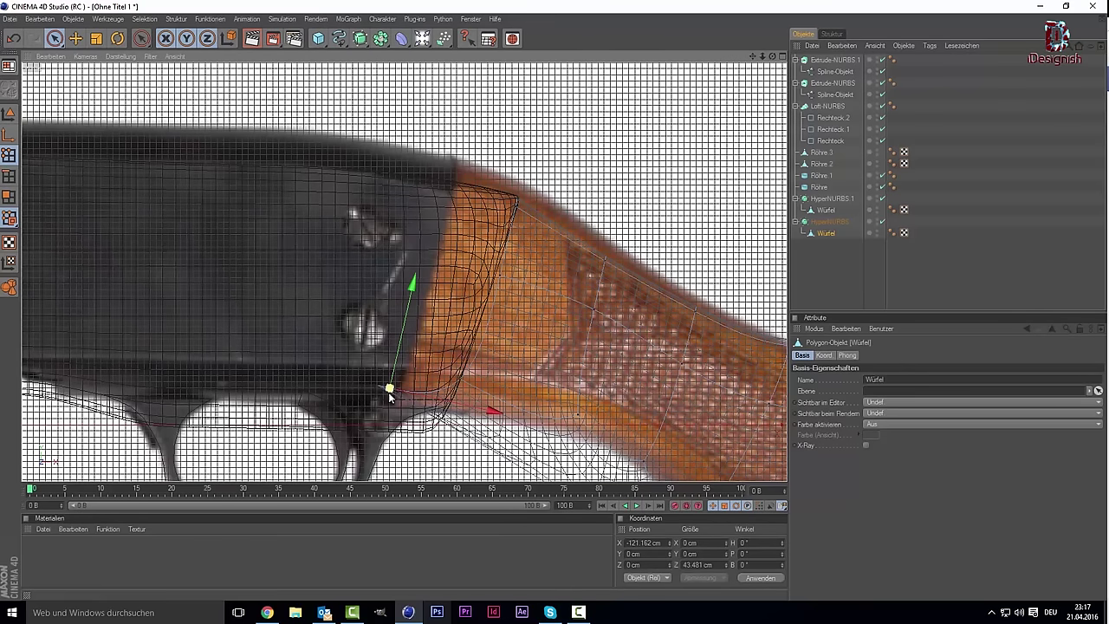
click(473, 384)
drag(483, 386, 467, 386)
Nudge the HyperNURBS stock about 1.4 cm along X so it butts against the receiver.
middle_click(275, 271)
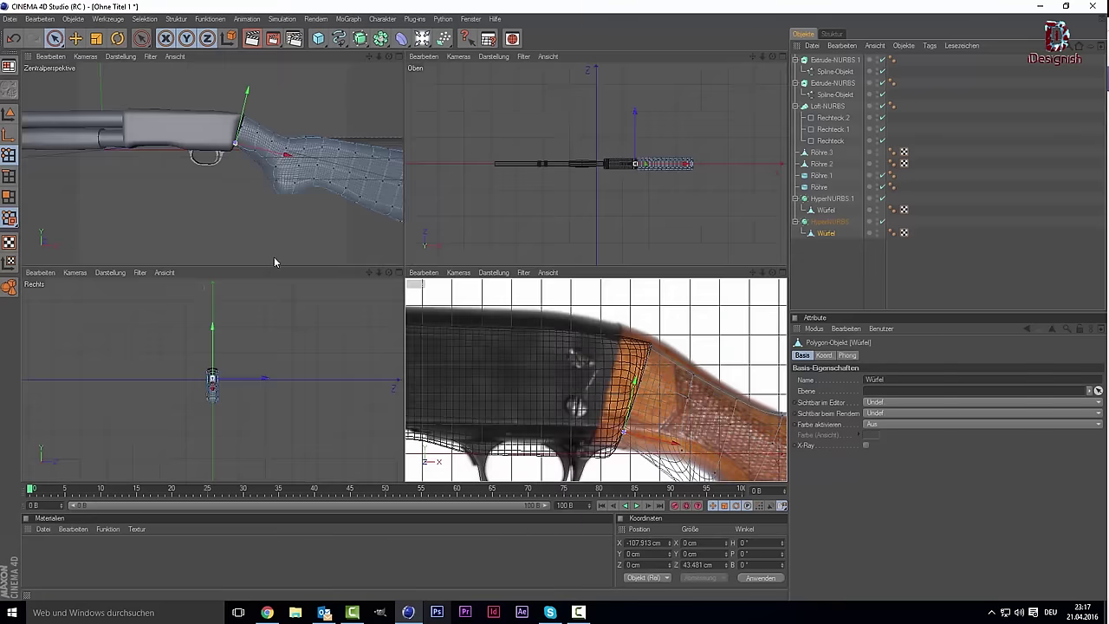
middle_click(295, 191)
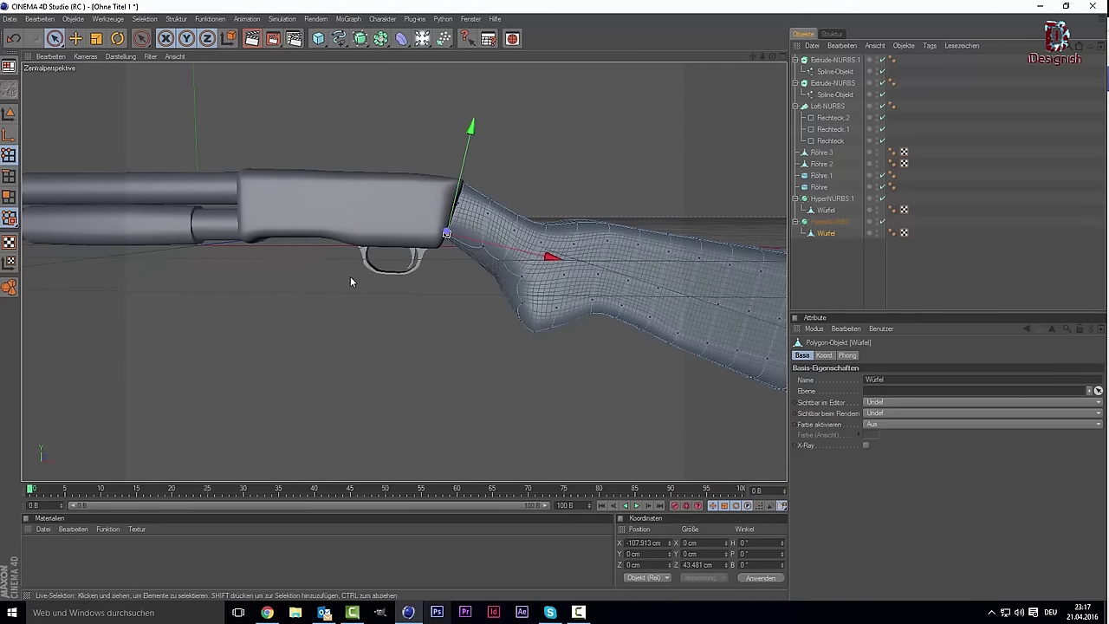
scroll(445, 240, up, 2)
scroll(445, 242, down, 1)
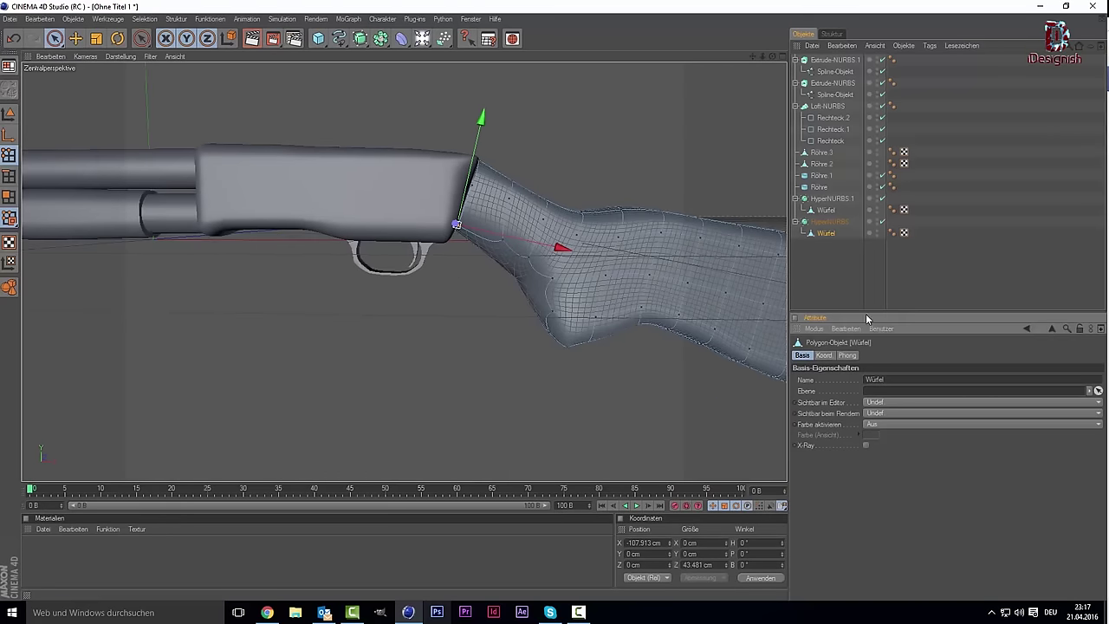
click(859, 268)
click(829, 224)
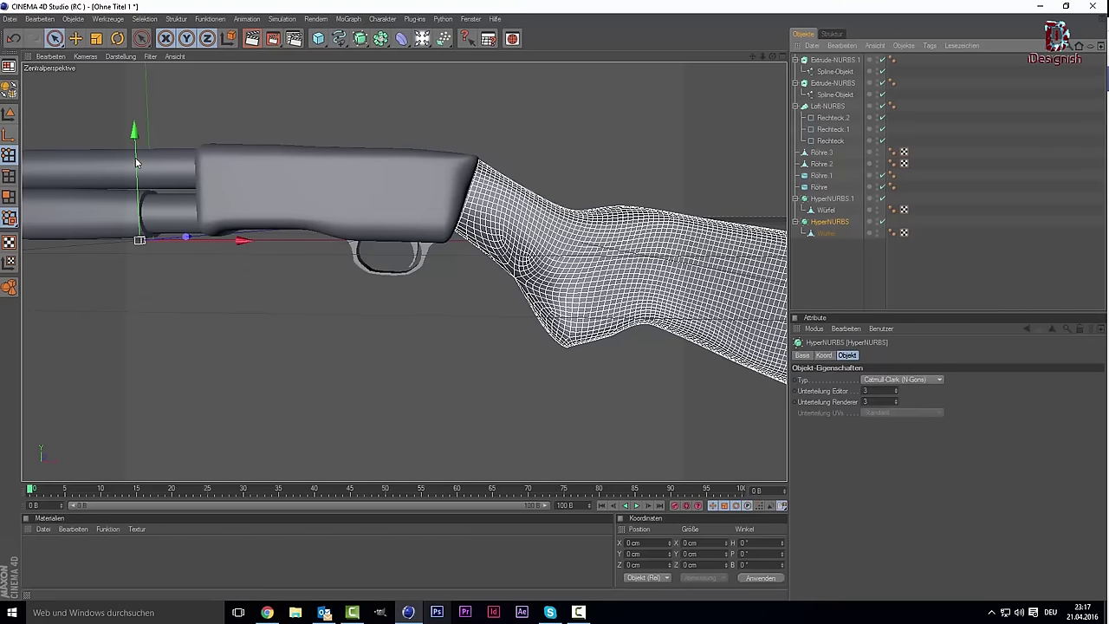
mouse_move(244, 240)
mouse_down()
mouse_move(222, 240)
mouse_move(238, 245)
mouse_up()
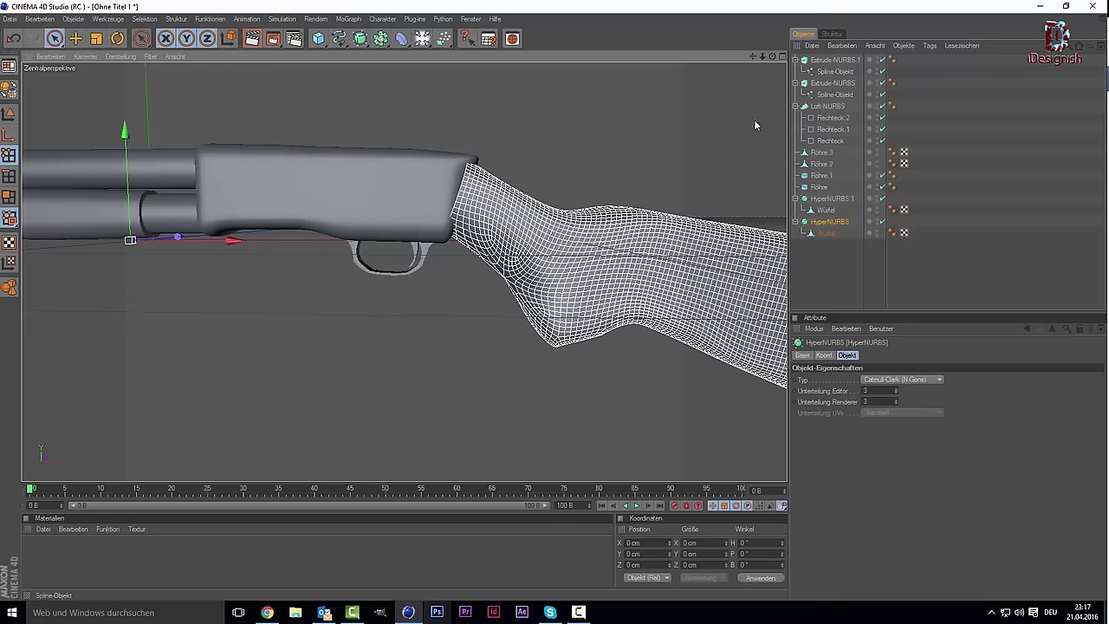
scroll(740, 143, down, 3)
scroll(693, 182, up, 3)
Scale the subdivided stock down along Z to make it thinner side to side.
drag(772, 55, 728, 87)
drag(772, 55, 745, 96)
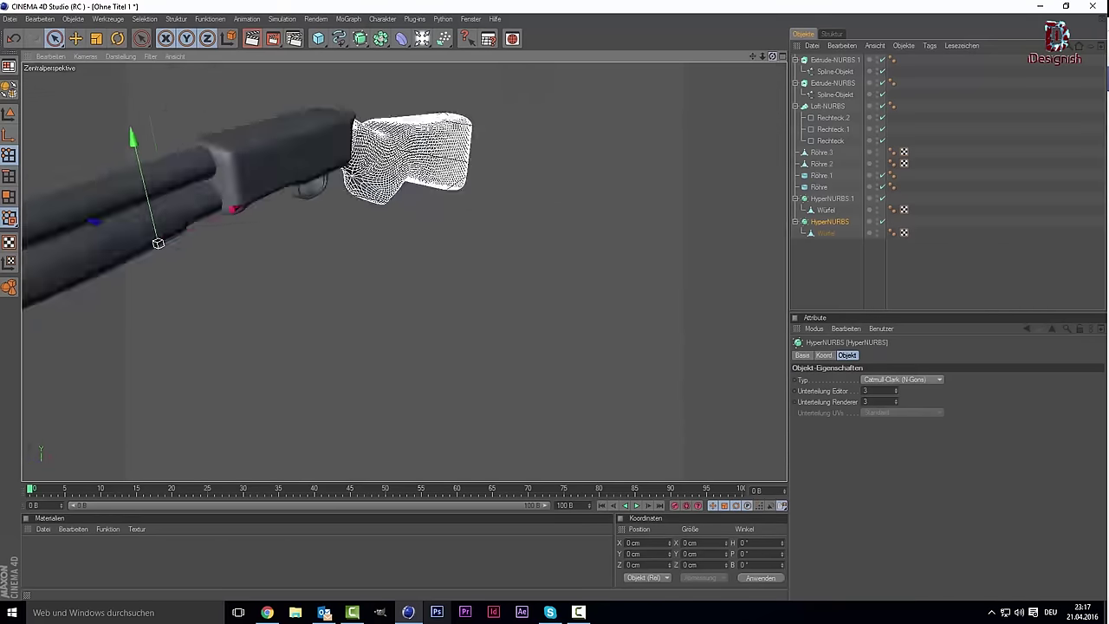
alt+drag(169, 144, 208, 151)
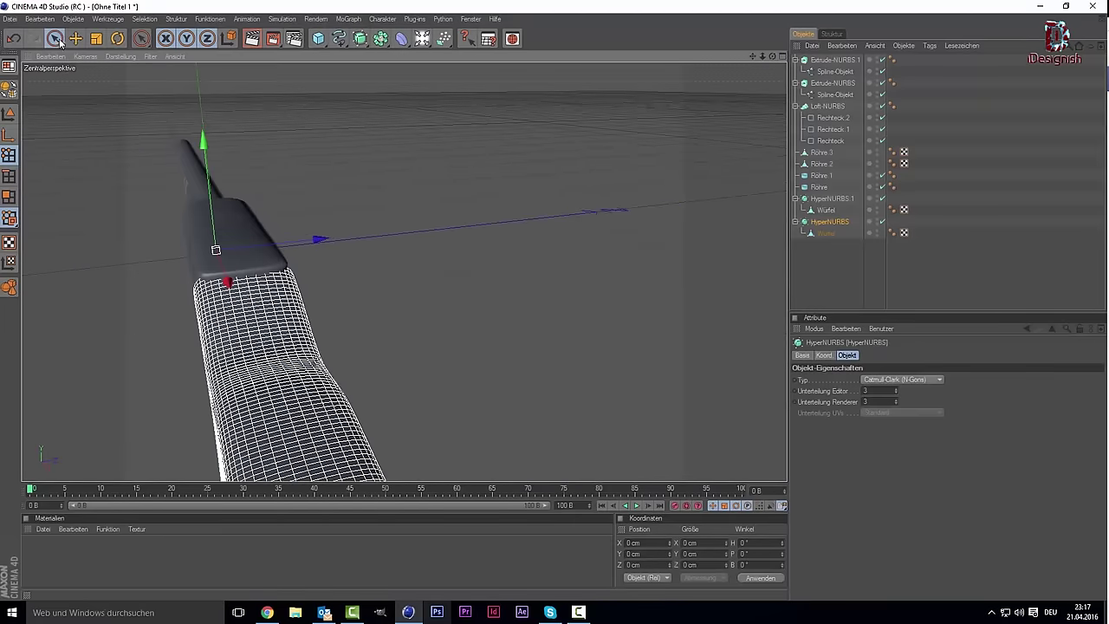
click(95, 39)
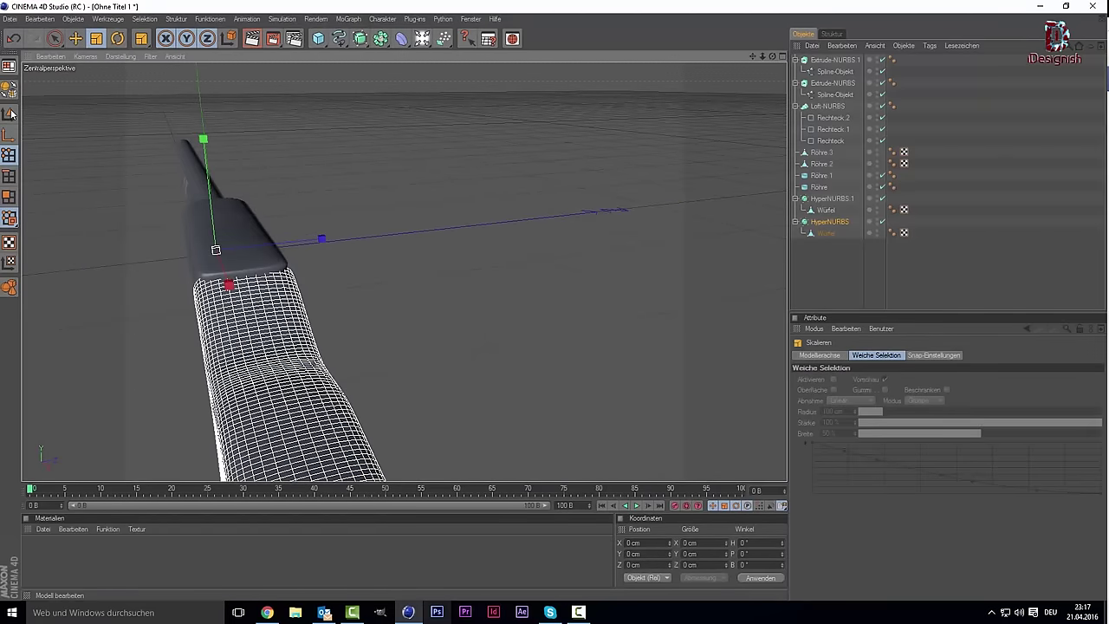
drag(328, 244, 321, 241)
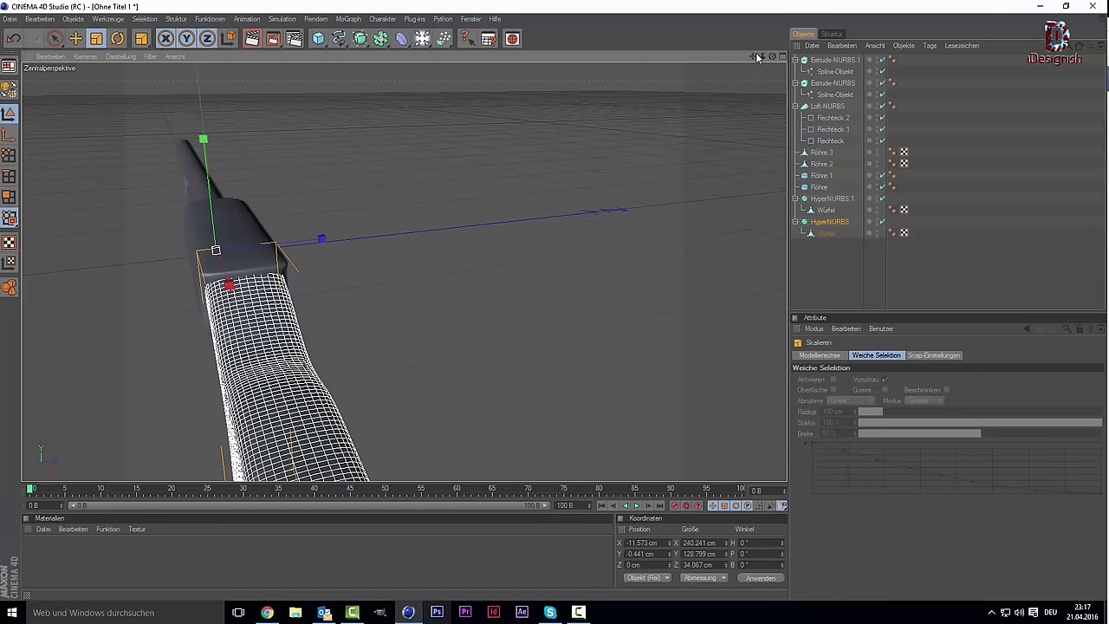
drag(771, 56, 732, 63)
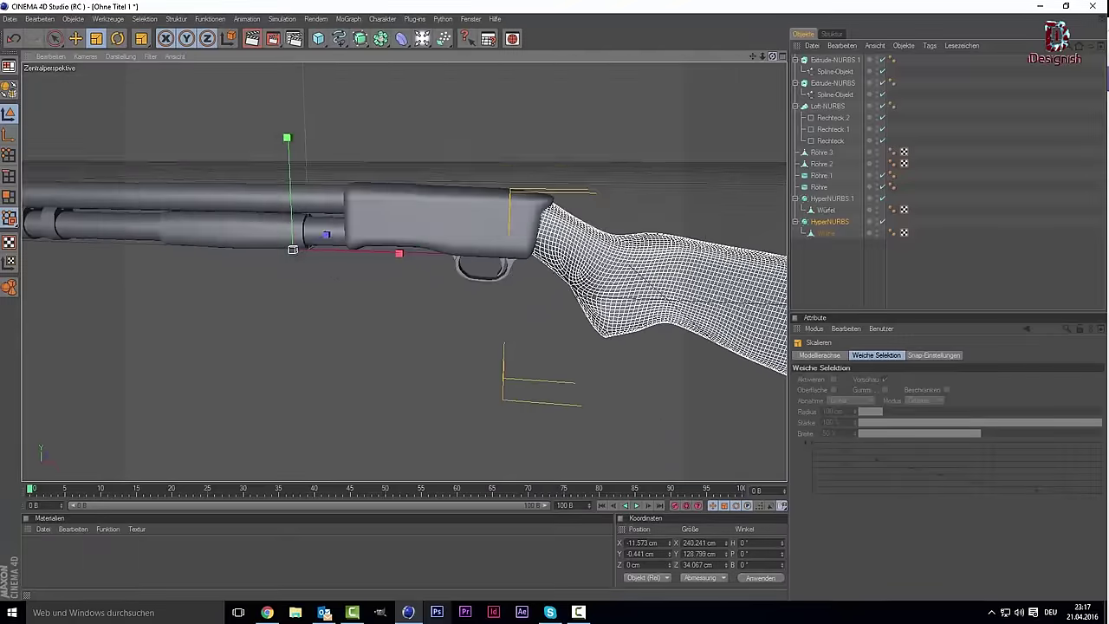
click(638, 159)
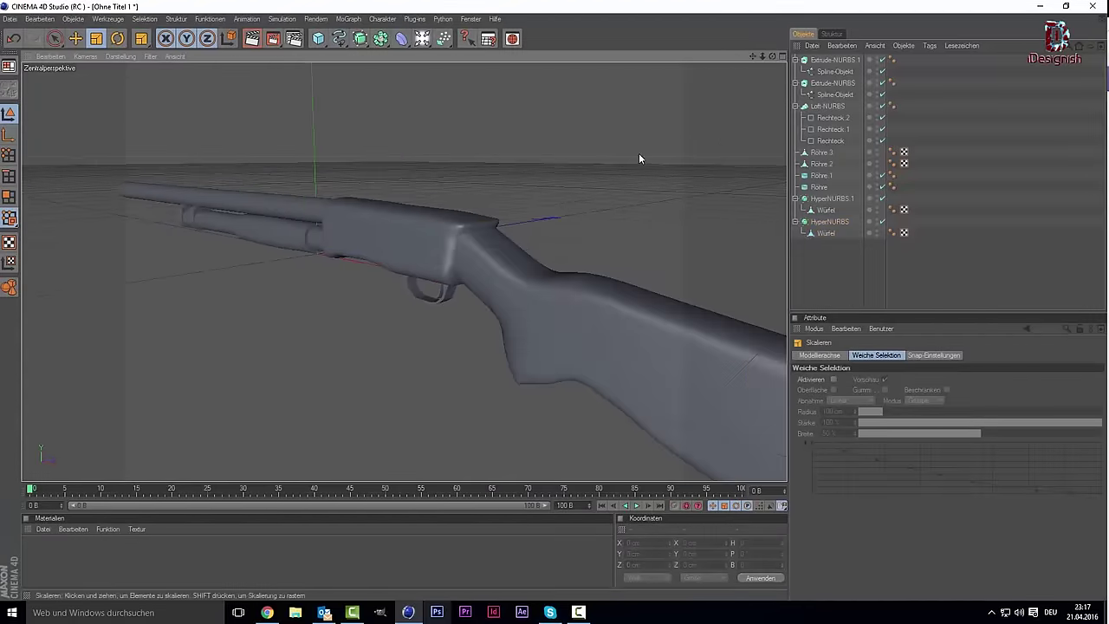
Orbit back to a near side view and zoom in on the trigger guard.
mouse_move(772, 56)
mouse_down()
mouse_move(737, 61)
mouse_move(762, 58)
mouse_move(694, 116)
mouse_up()
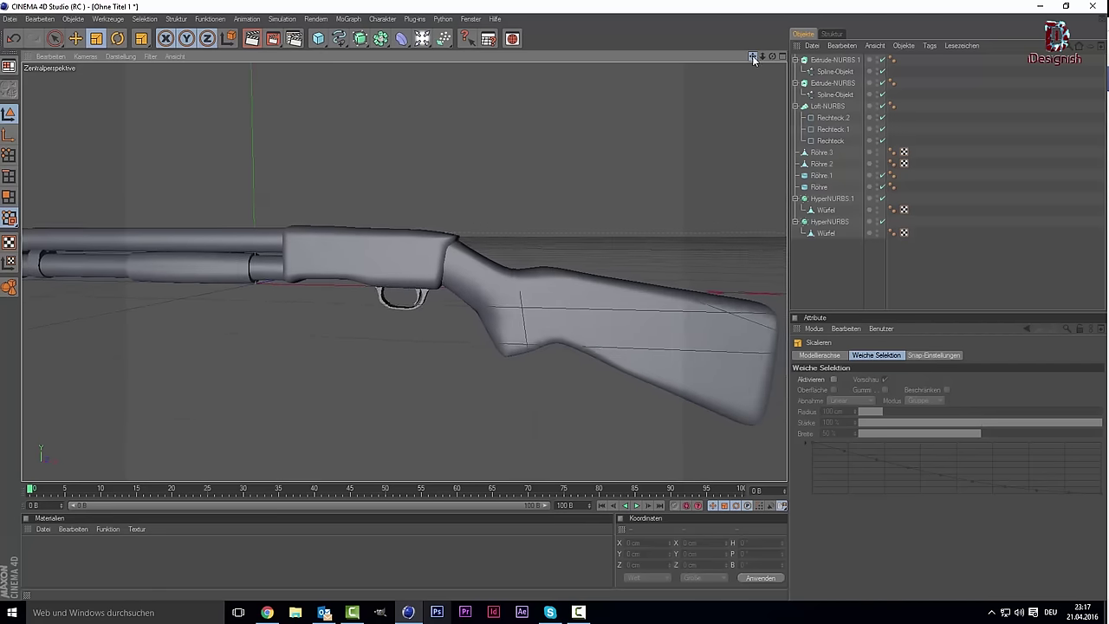
scroll(514, 233, up, 2)
scroll(514, 233, up, 3)
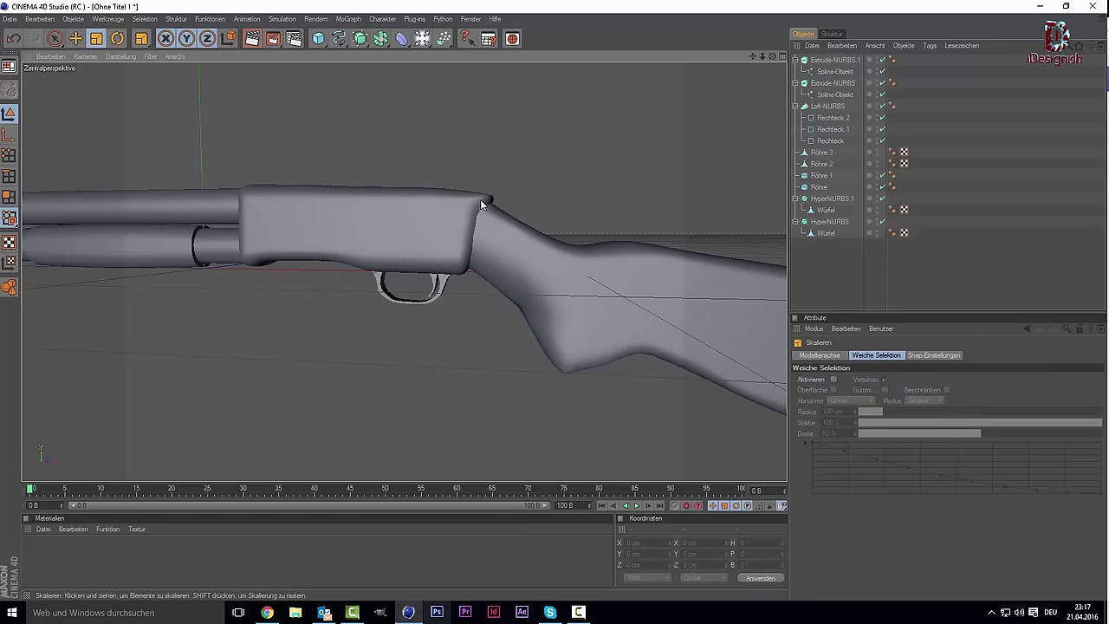
scroll(406, 294, up, 1)
scroll(403, 297, up, 3)
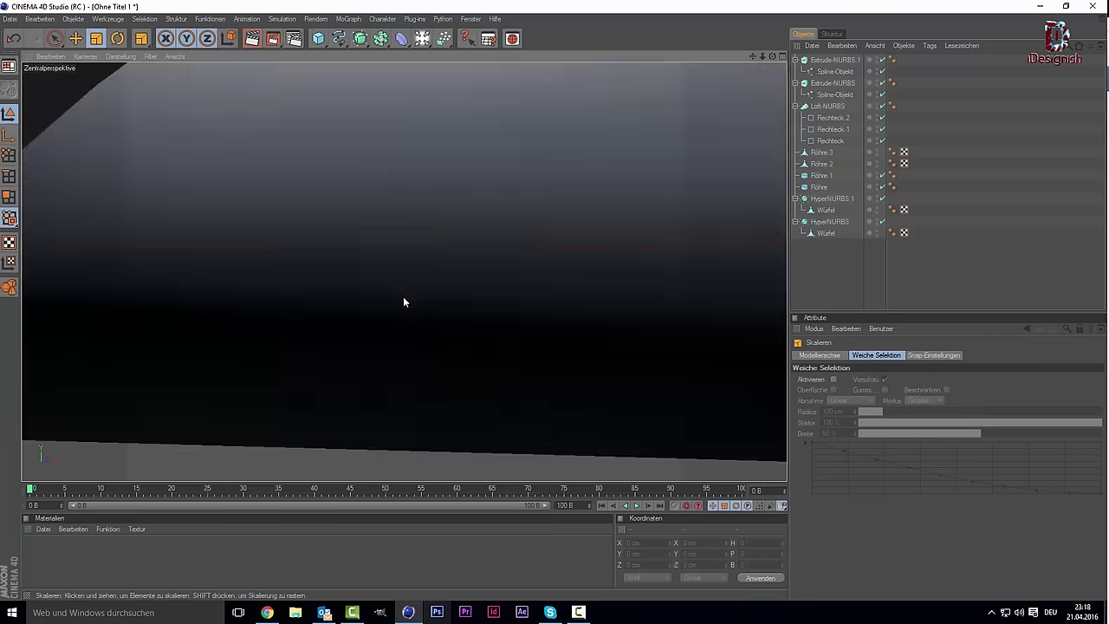
scroll(403, 297, down, 2)
scroll(411, 286, up, 3)
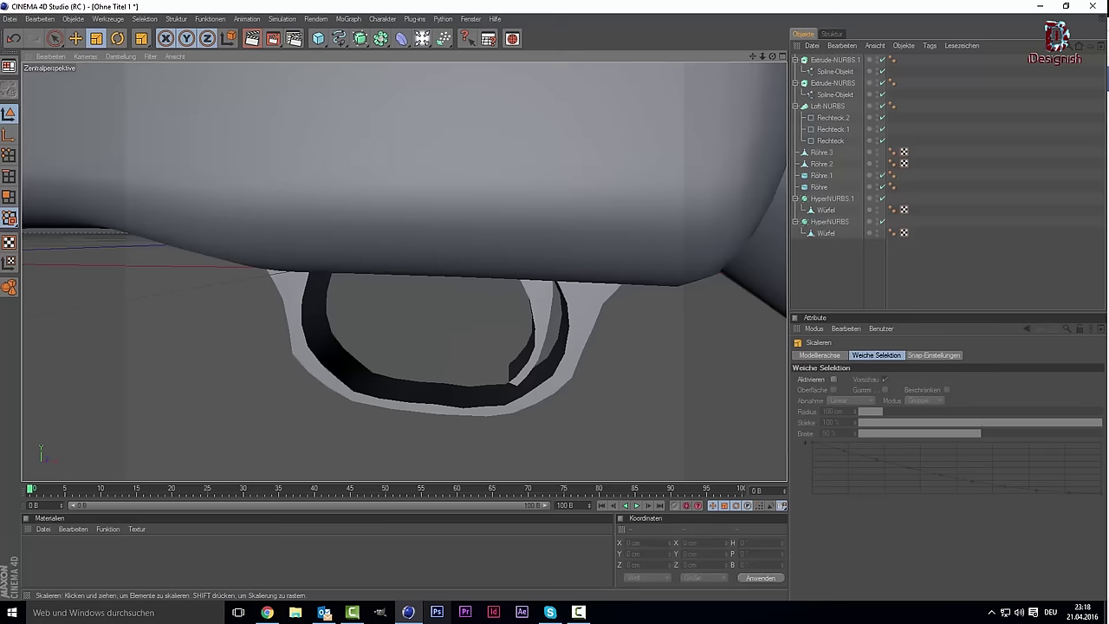
click(569, 301)
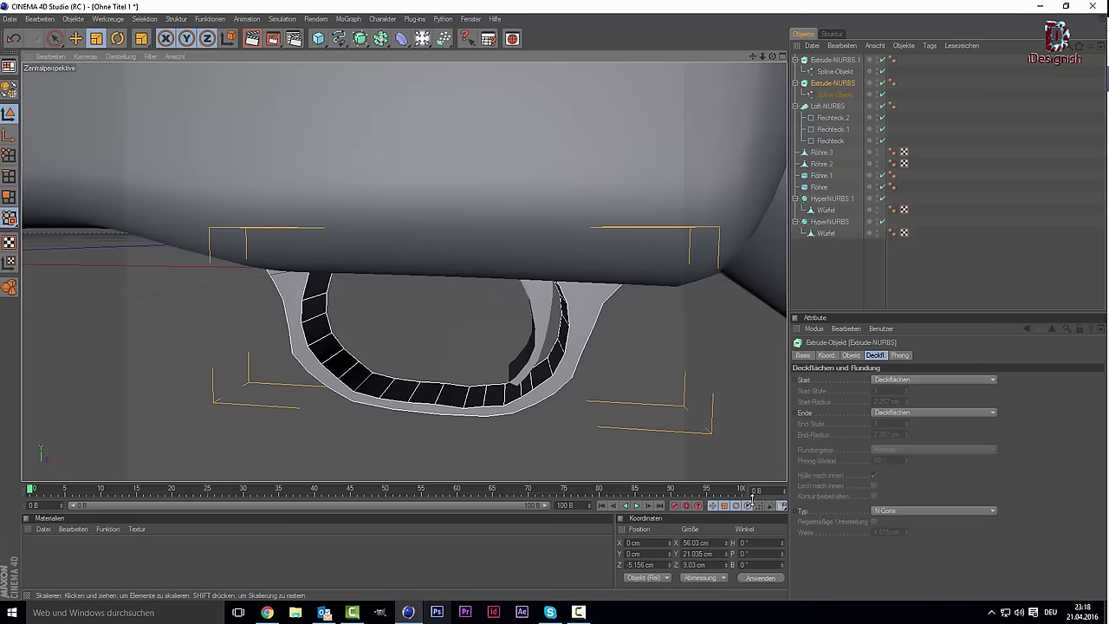
click(360, 39)
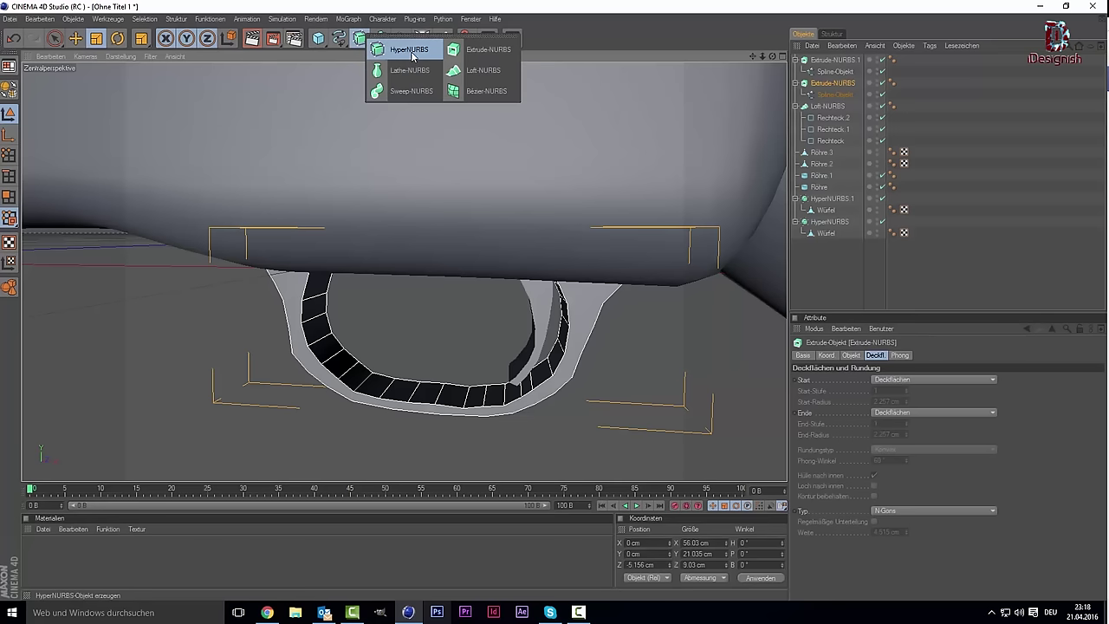
click(395, 50)
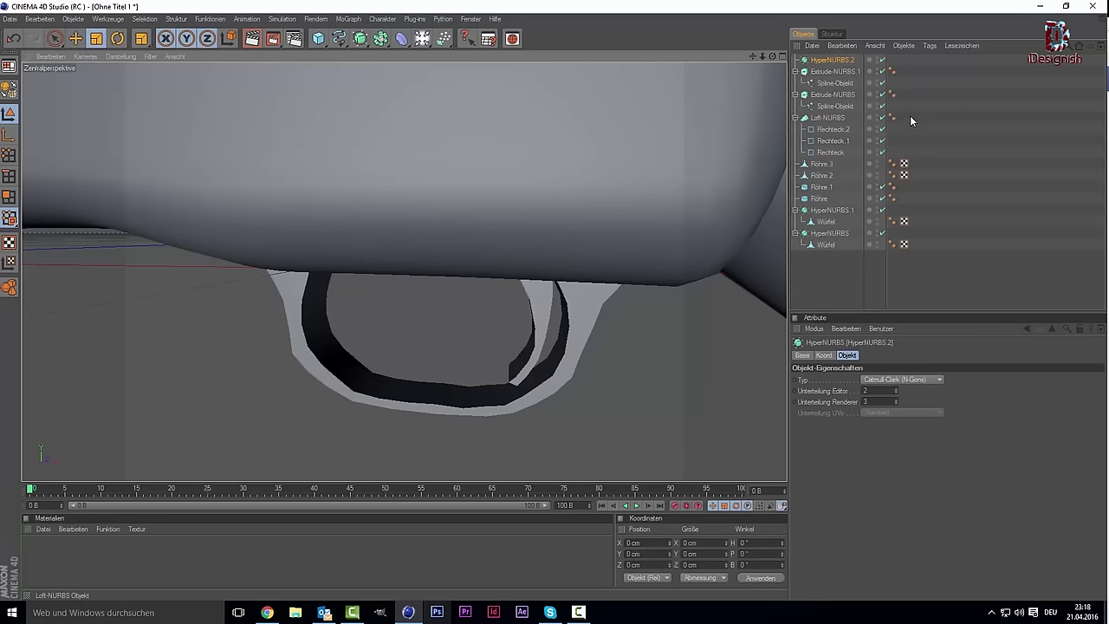
drag(831, 71, 837, 63)
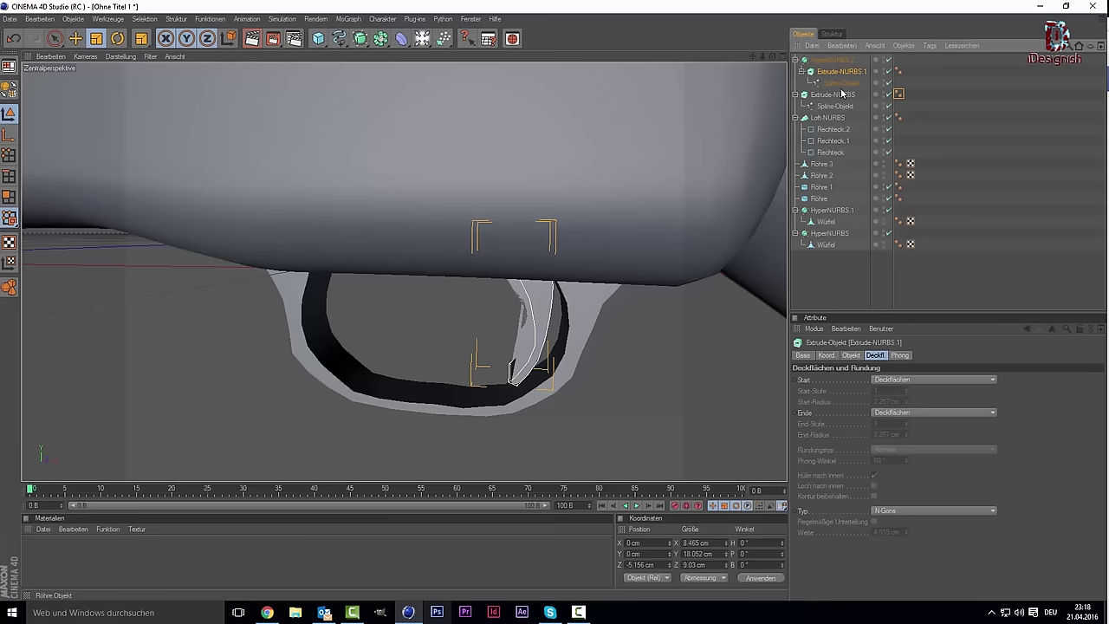
click(838, 258)
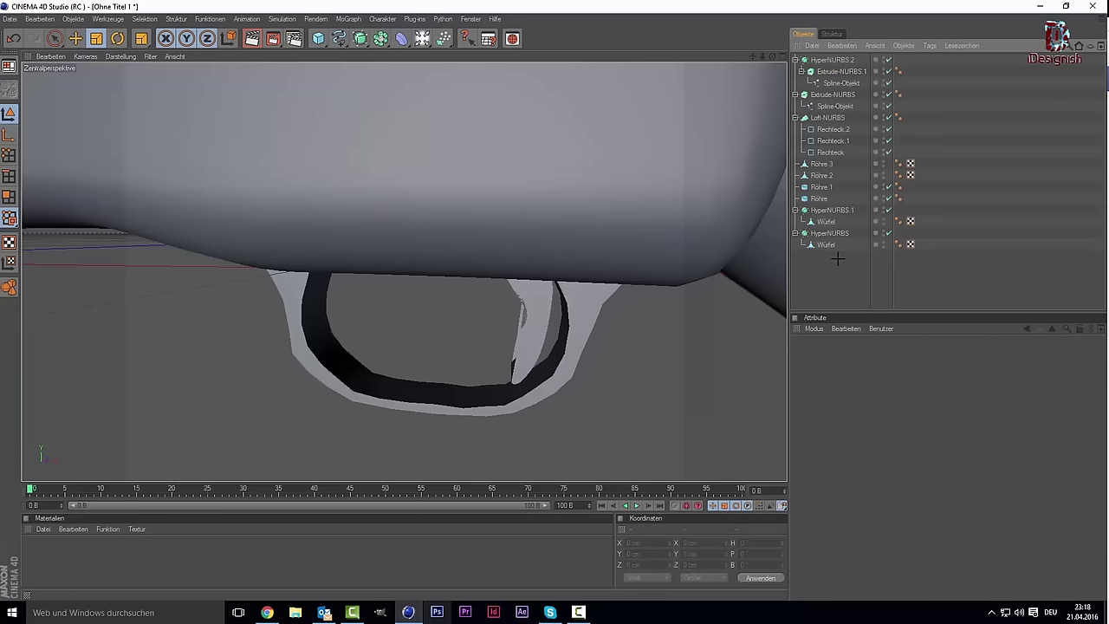
key(ctrl+z)
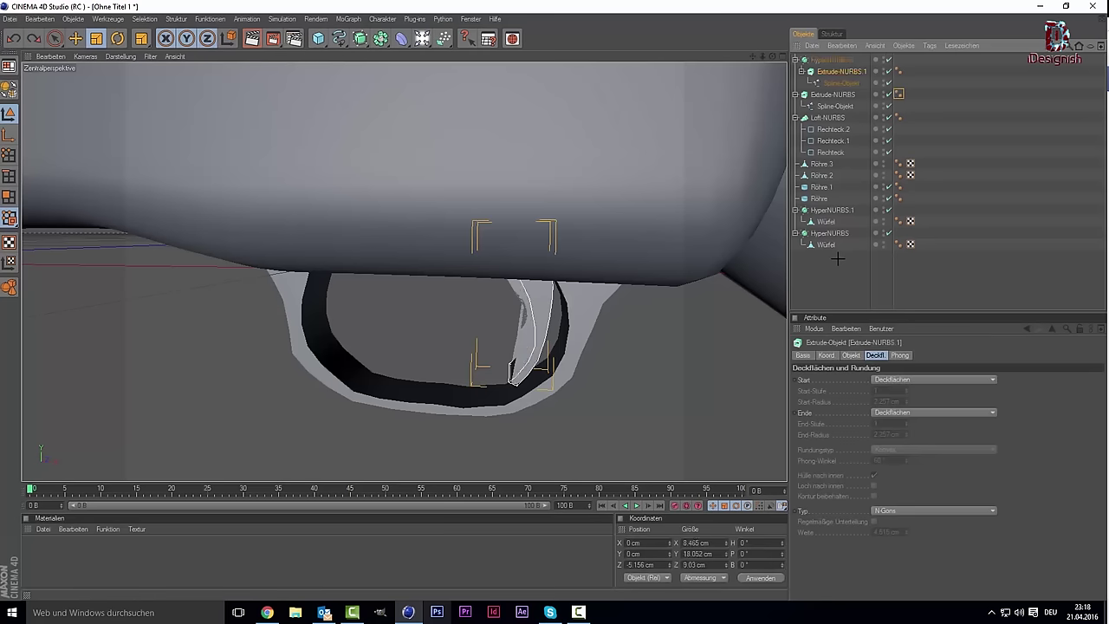
click(840, 75)
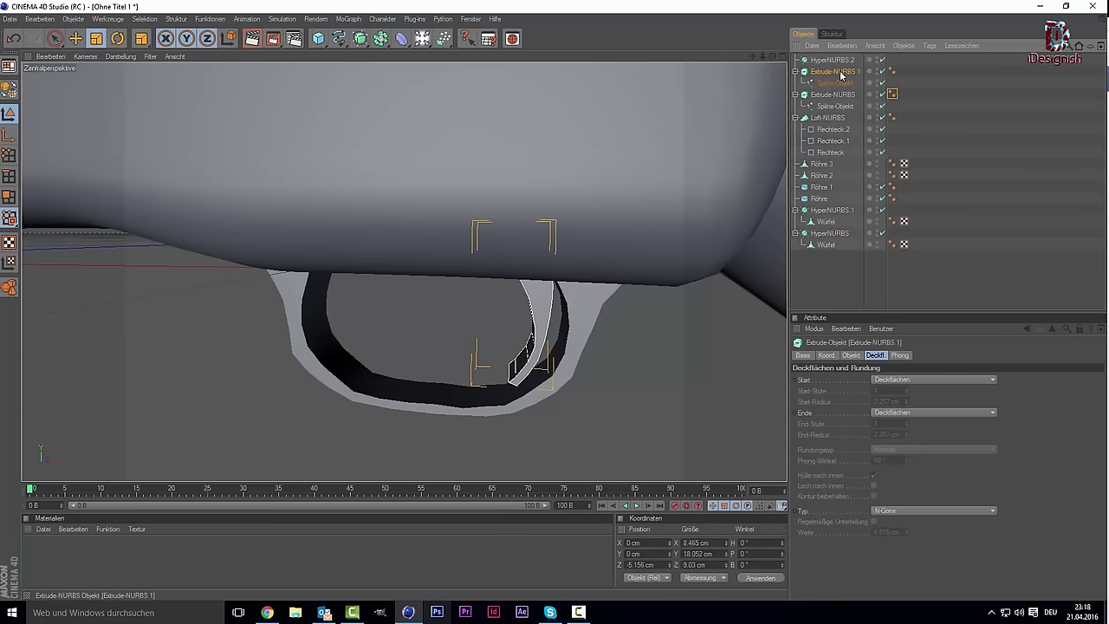
key(ctrl+z)
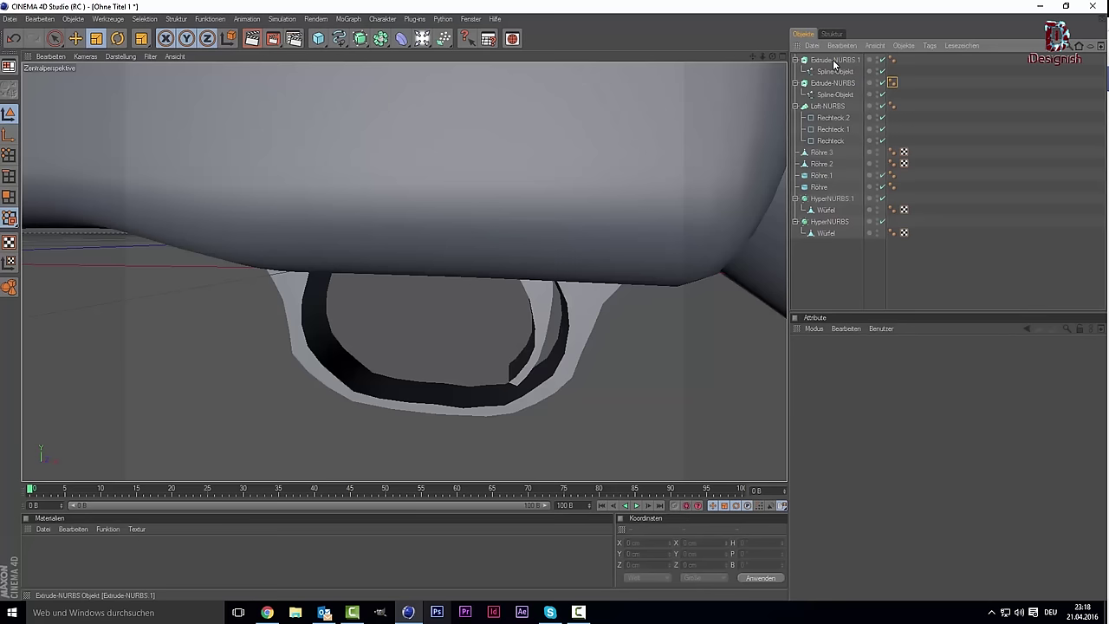
click(834, 61)
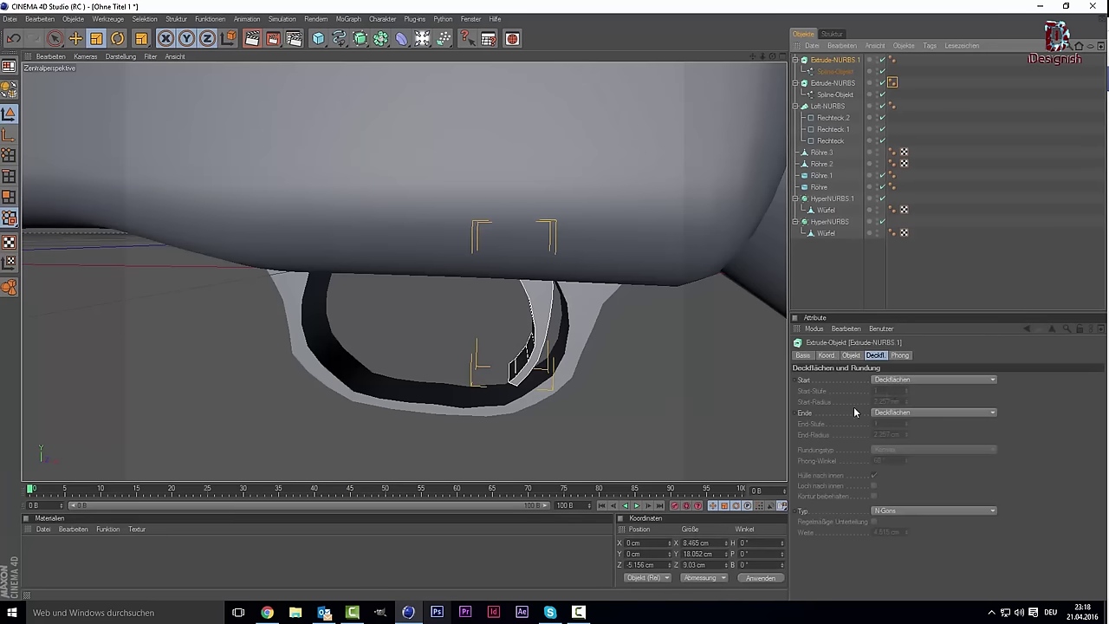
click(889, 381)
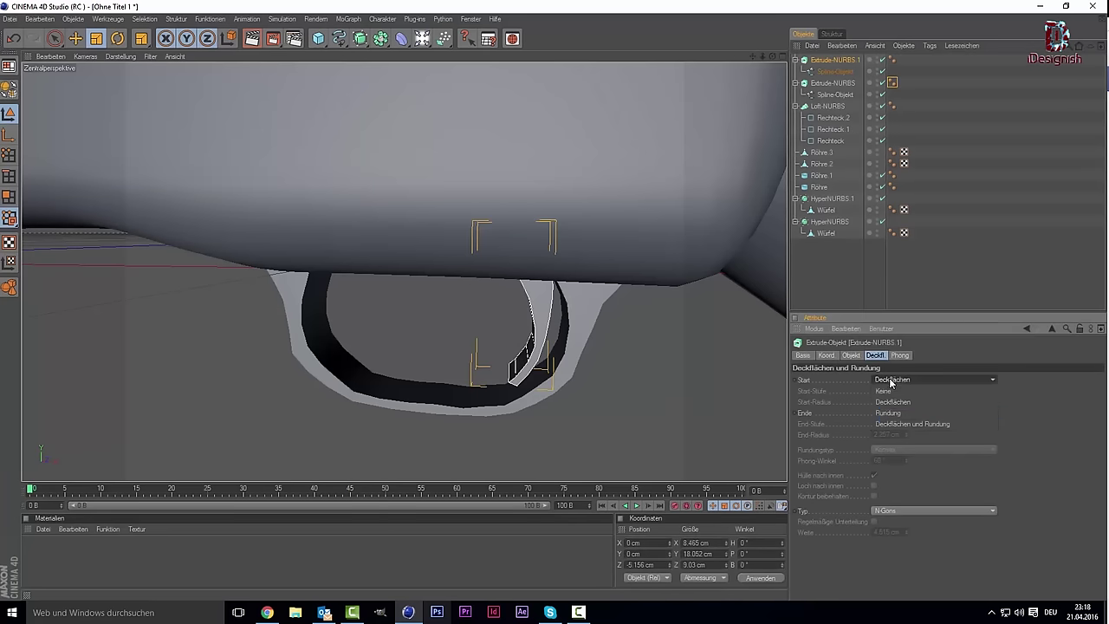
Give the trigger Deckflächen und Rundung caps on both ends with a 1 cm start radius.
click(892, 428)
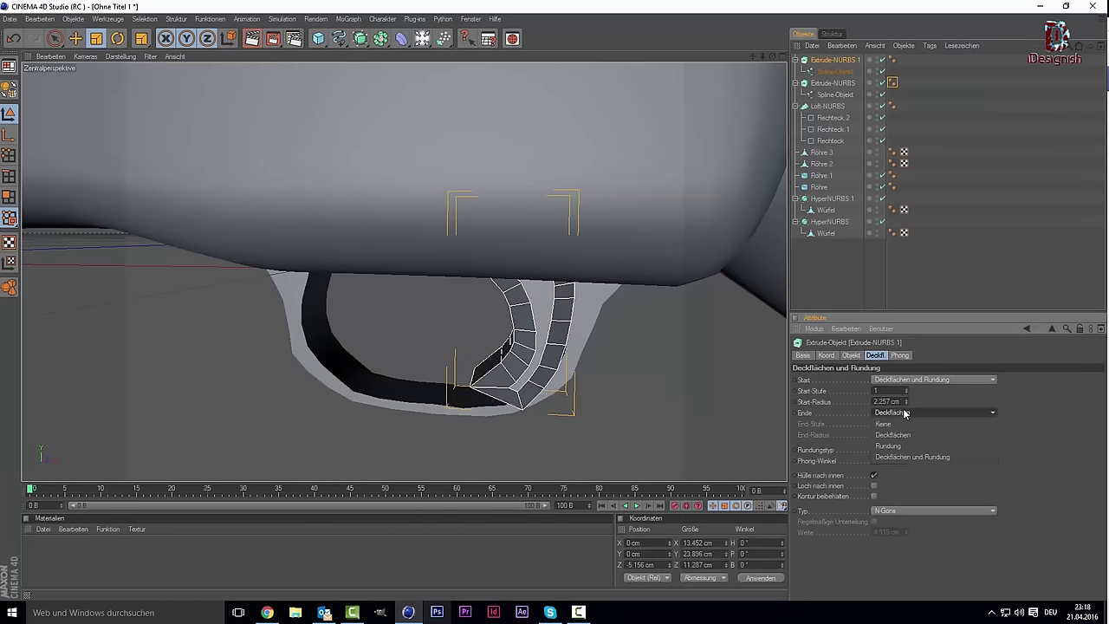
click(904, 413)
click(906, 456)
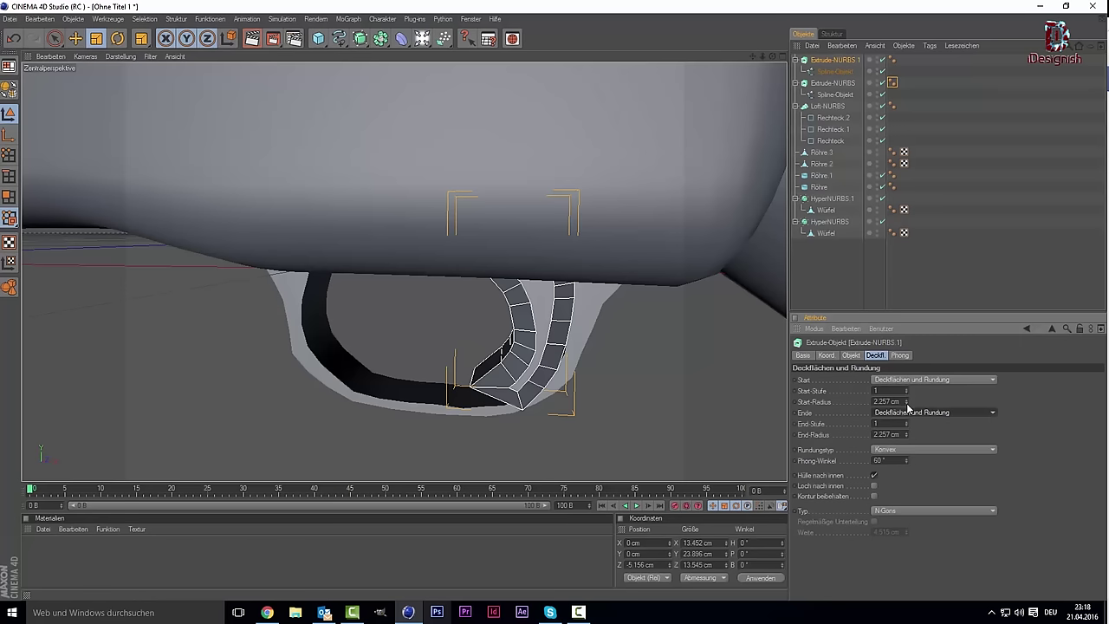
click(906, 404)
click(906, 403)
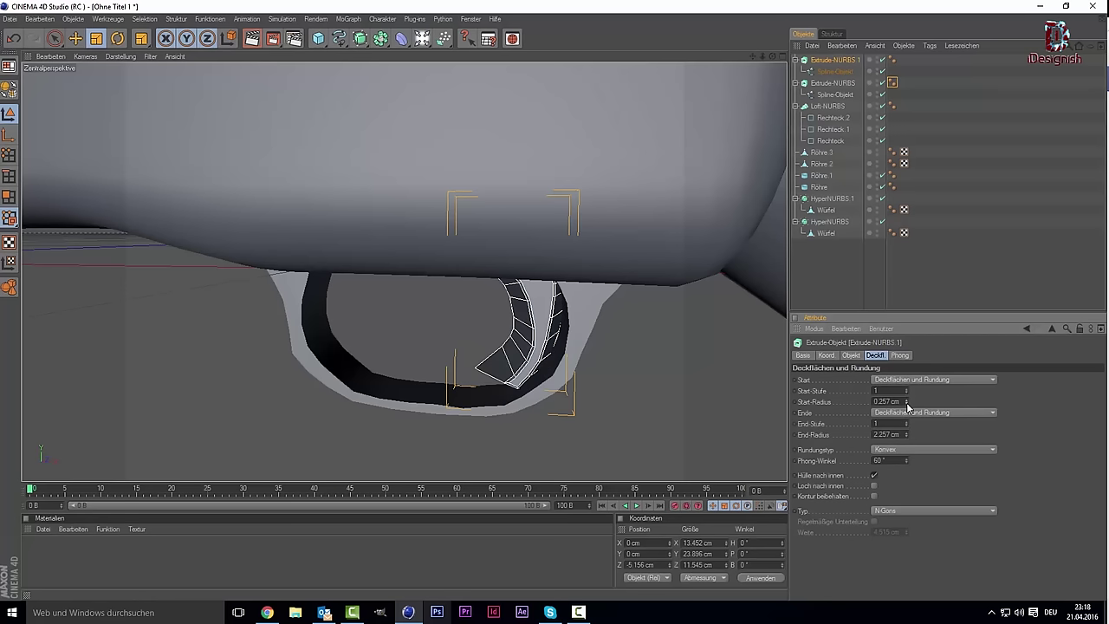
text(1)
key(Return)
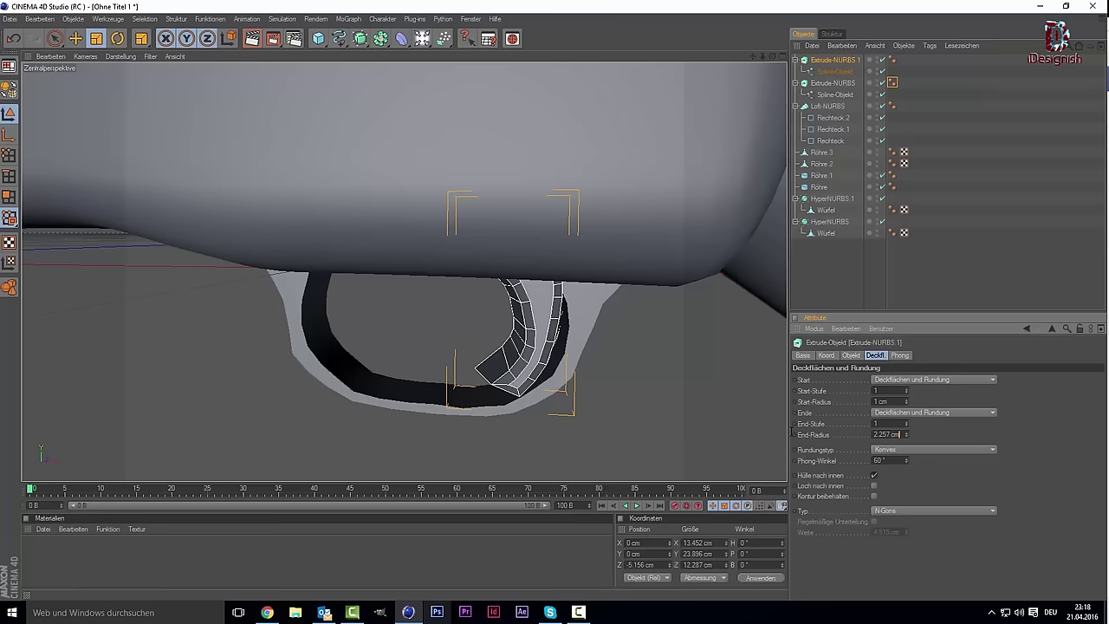
text(1)
Deselect the trigger to check its rounding, then select the trigger guard extrusion.
scroll(617, 410, down, 5)
click(607, 416)
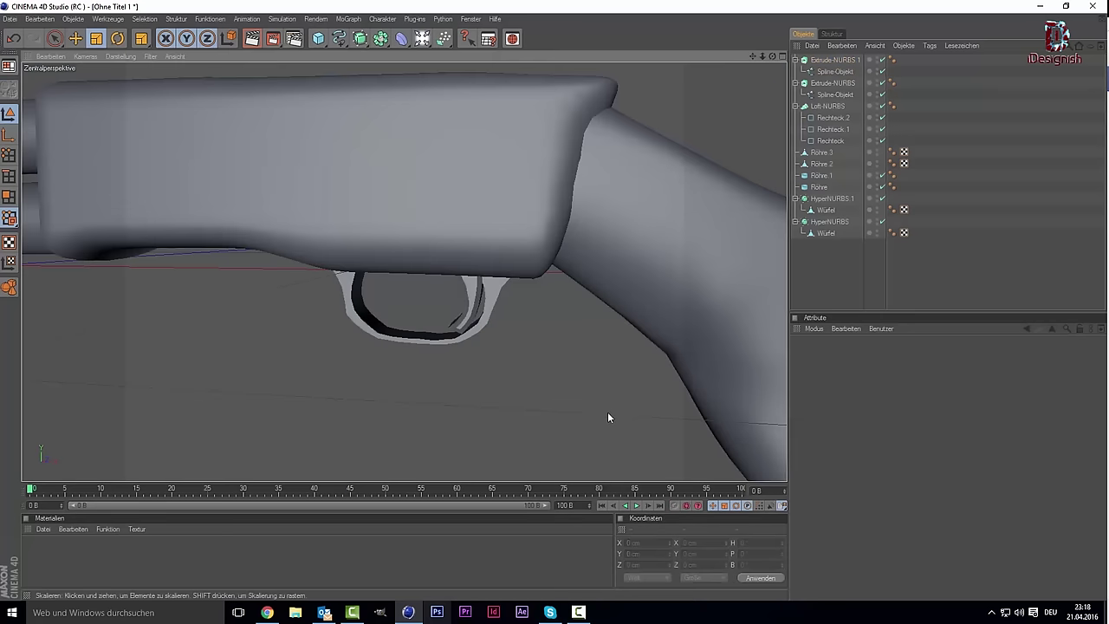
scroll(527, 414, up, 3)
scroll(518, 413, down, 1)
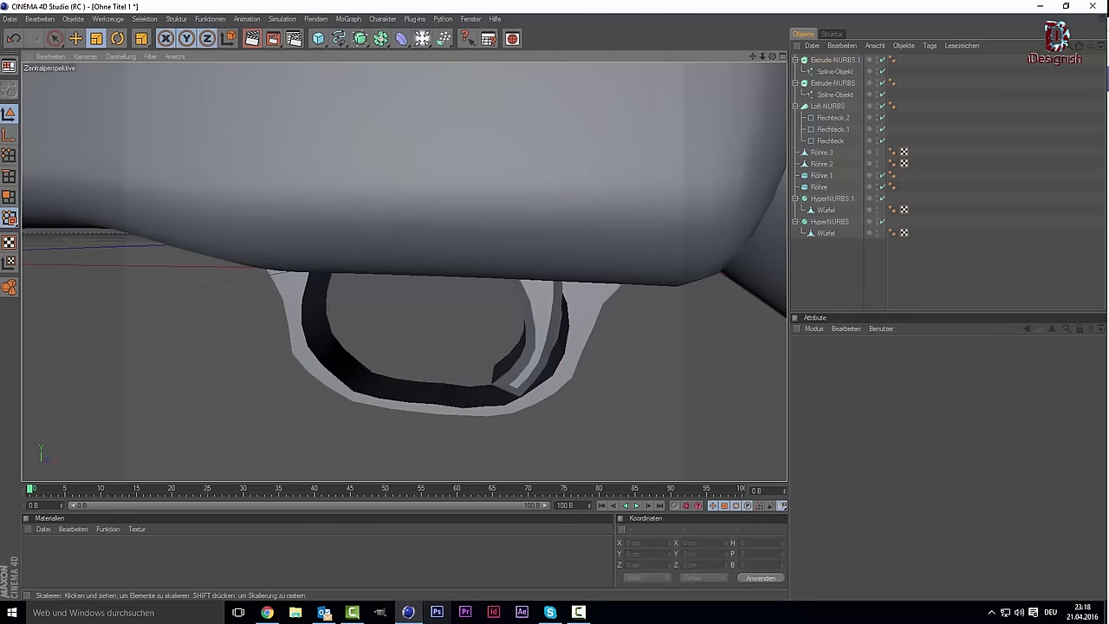
click(518, 407)
scroll(517, 398, down, 2)
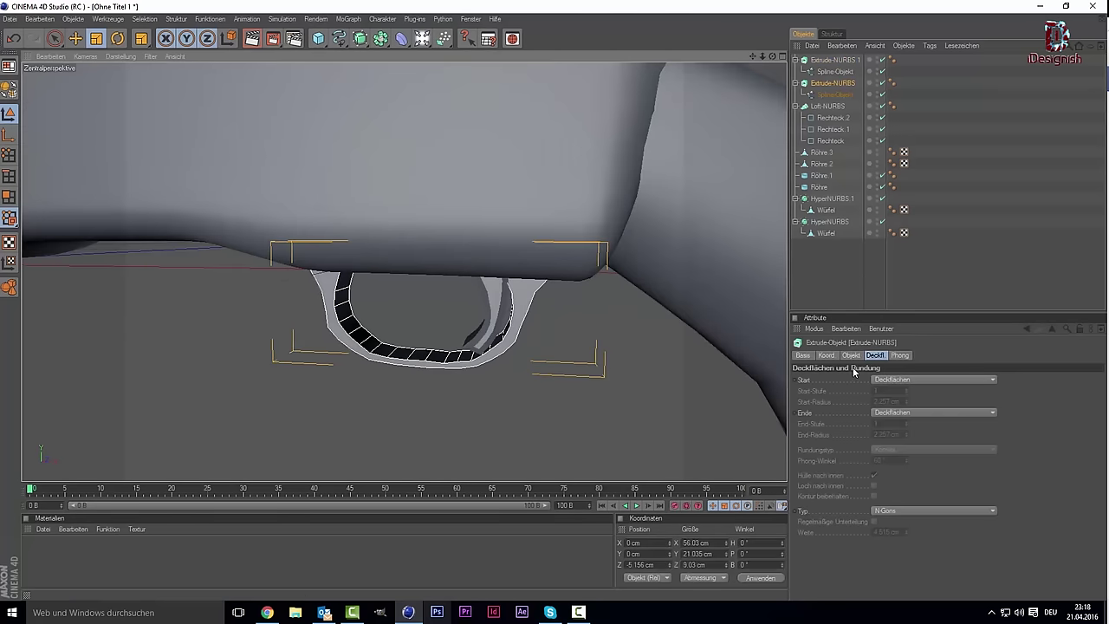
Set the trigger guard Extrude-NURBS start and end caps to Caps and Fillet.
click(880, 413)
click(880, 413)
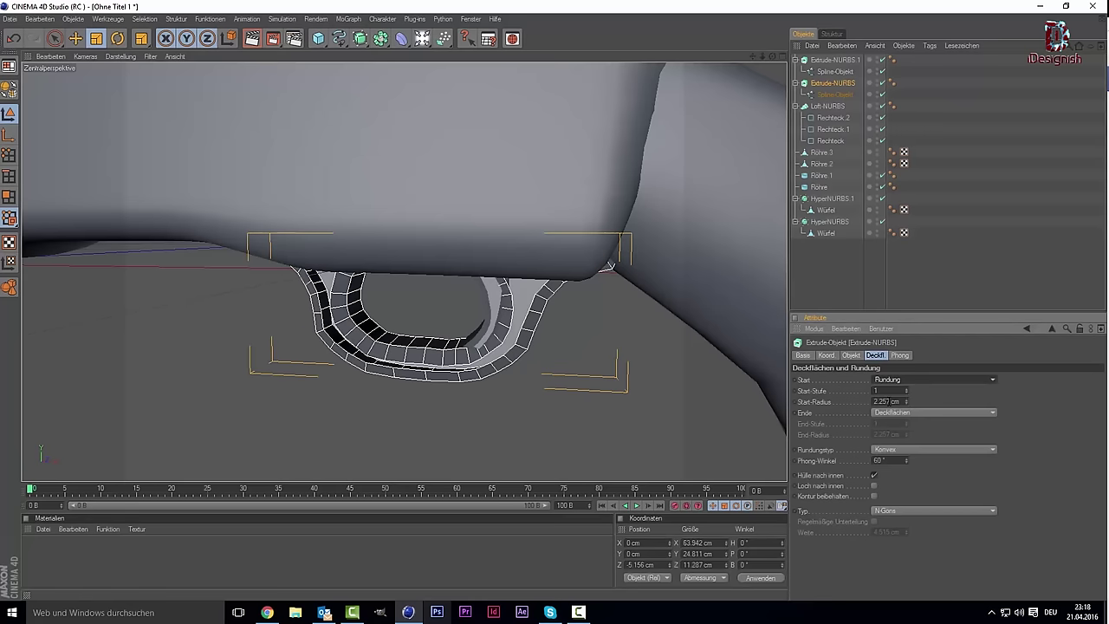
click(892, 381)
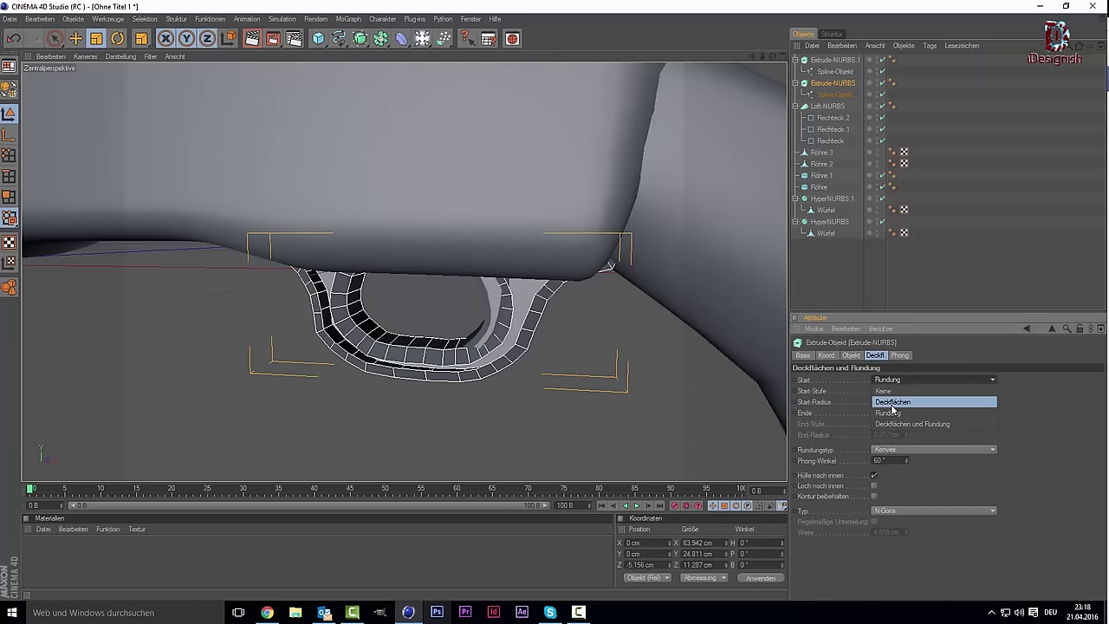
click(892, 403)
click(905, 381)
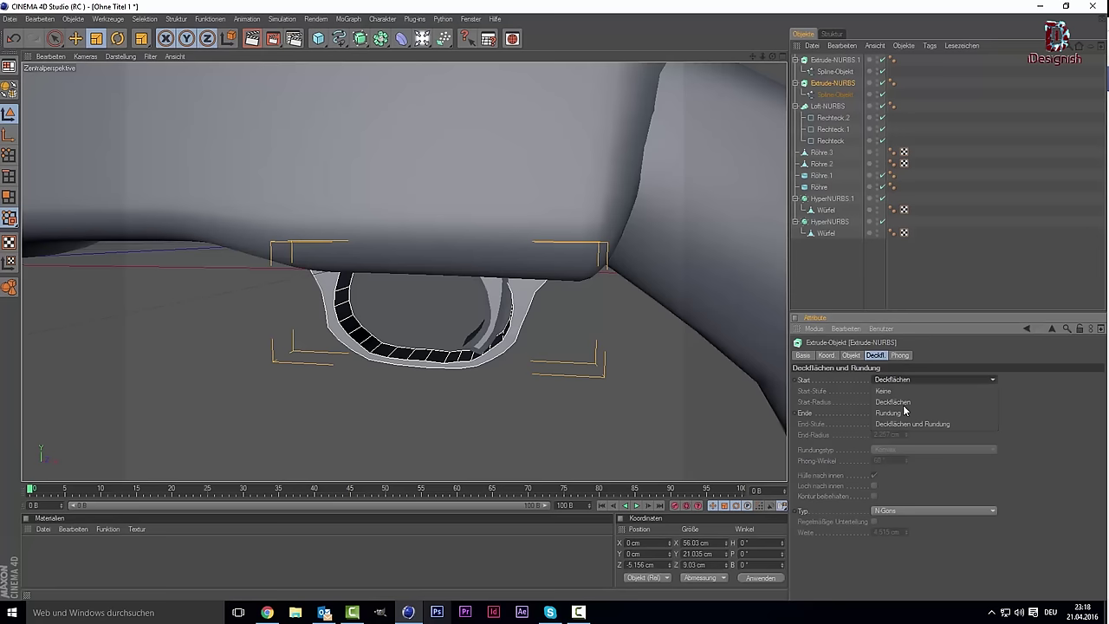
click(905, 424)
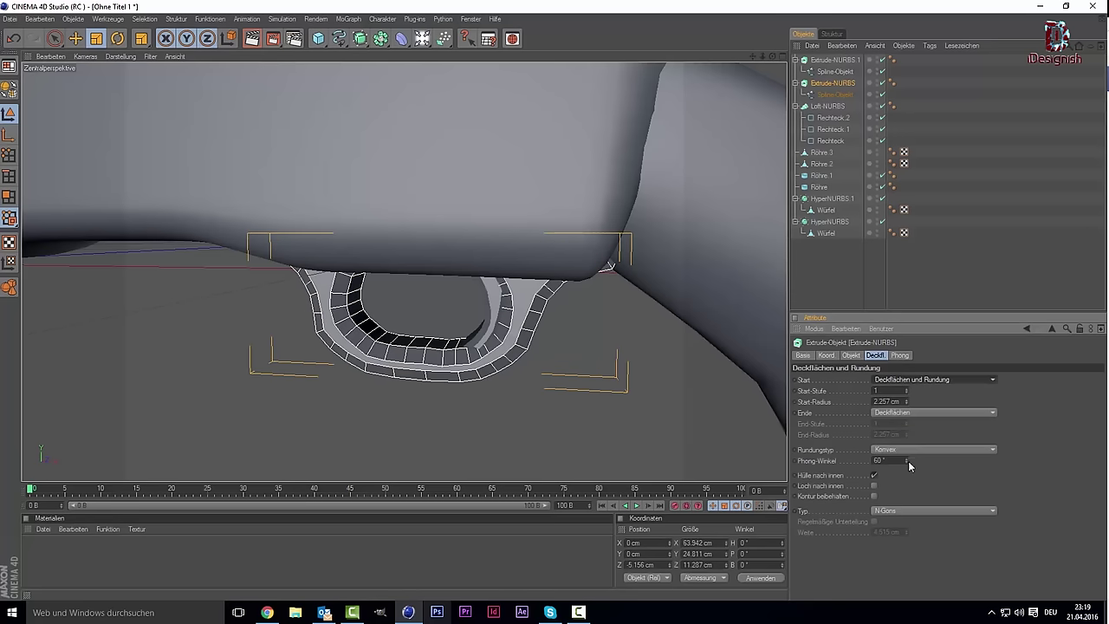
double_click(888, 401)
text(1)
click(885, 412)
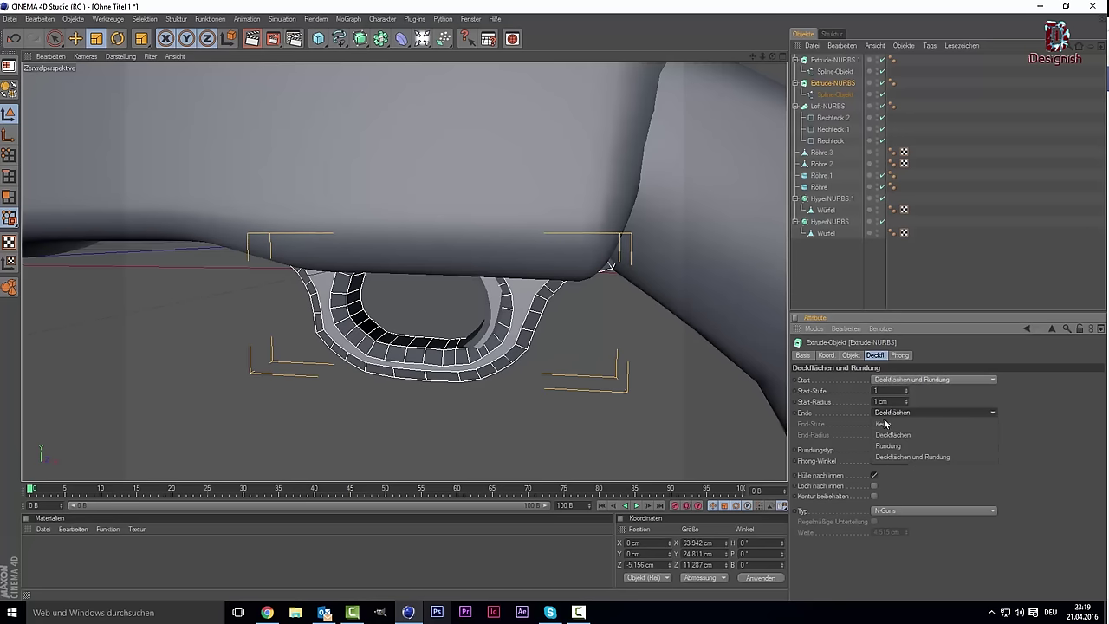
click(893, 446)
click(902, 433)
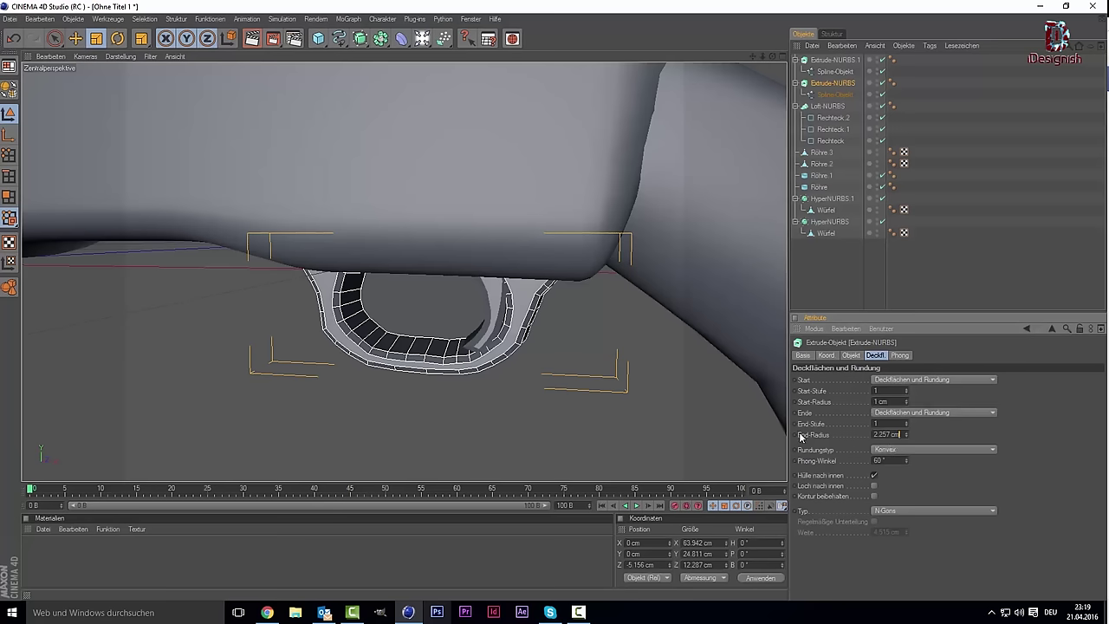
key(Return)
Set the trigger guard's start and end fillet radii to 0.5 cm.
click(906, 437)
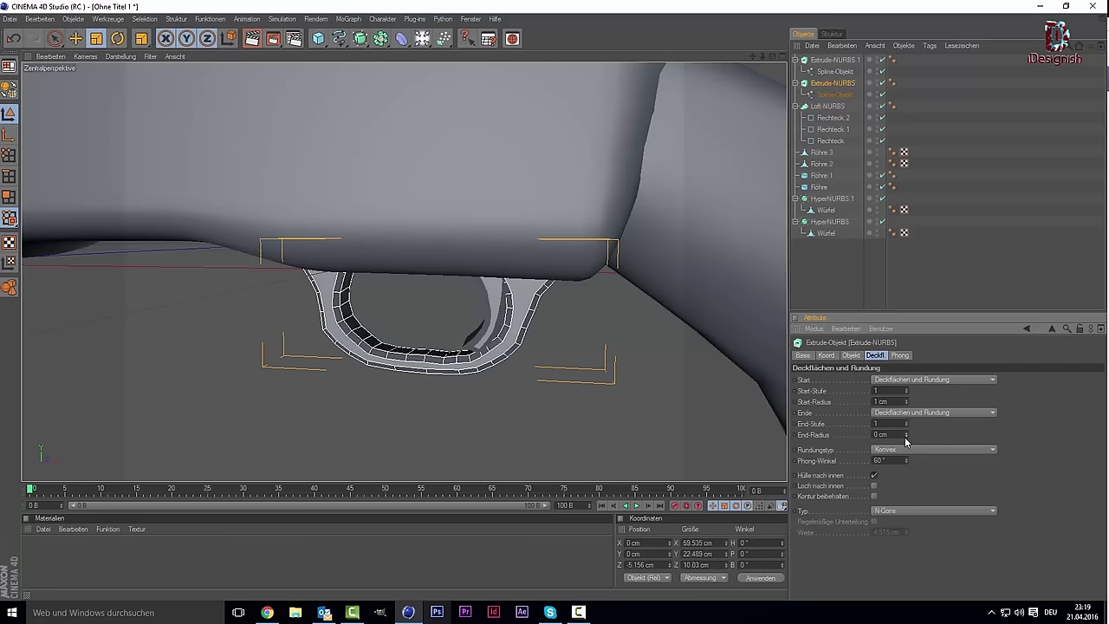
click(907, 436)
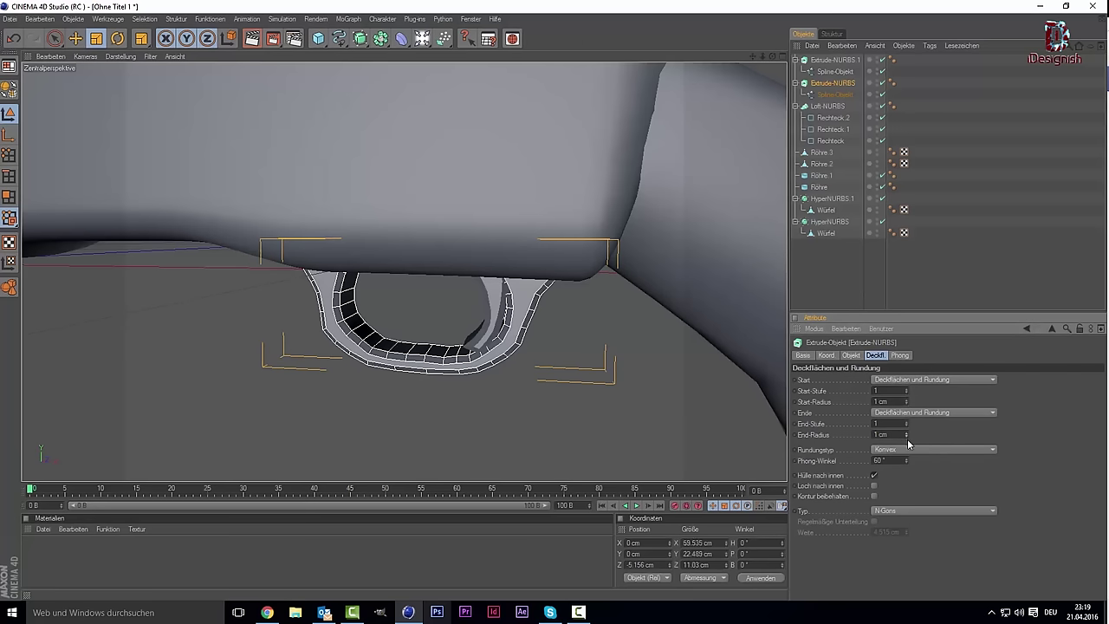
click(907, 402)
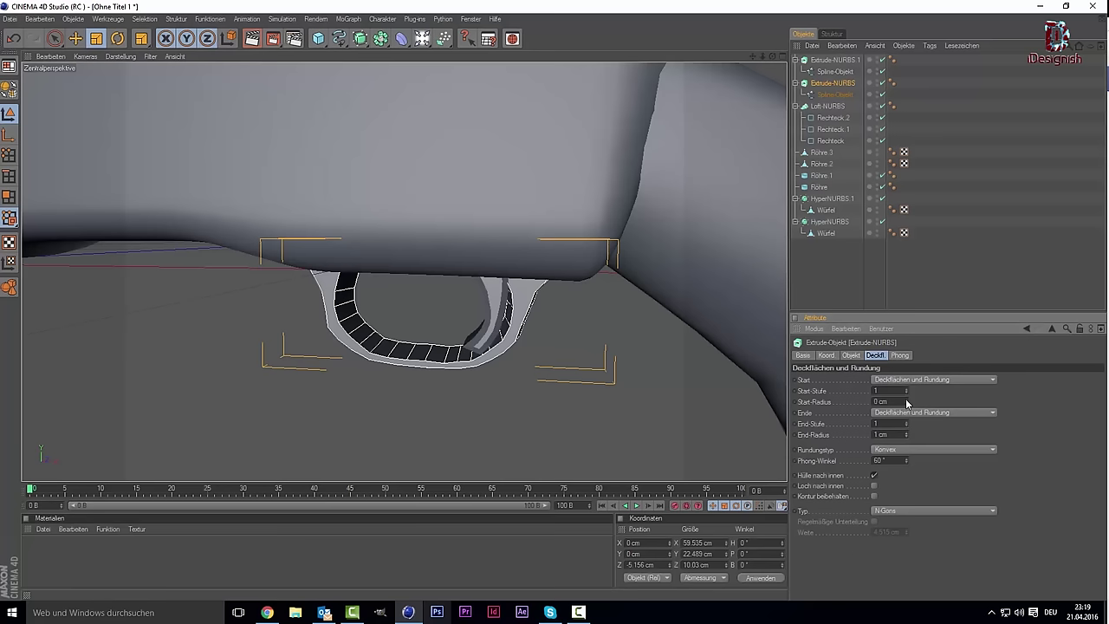
drag(885, 401, 830, 404)
text(.5)
key(Return)
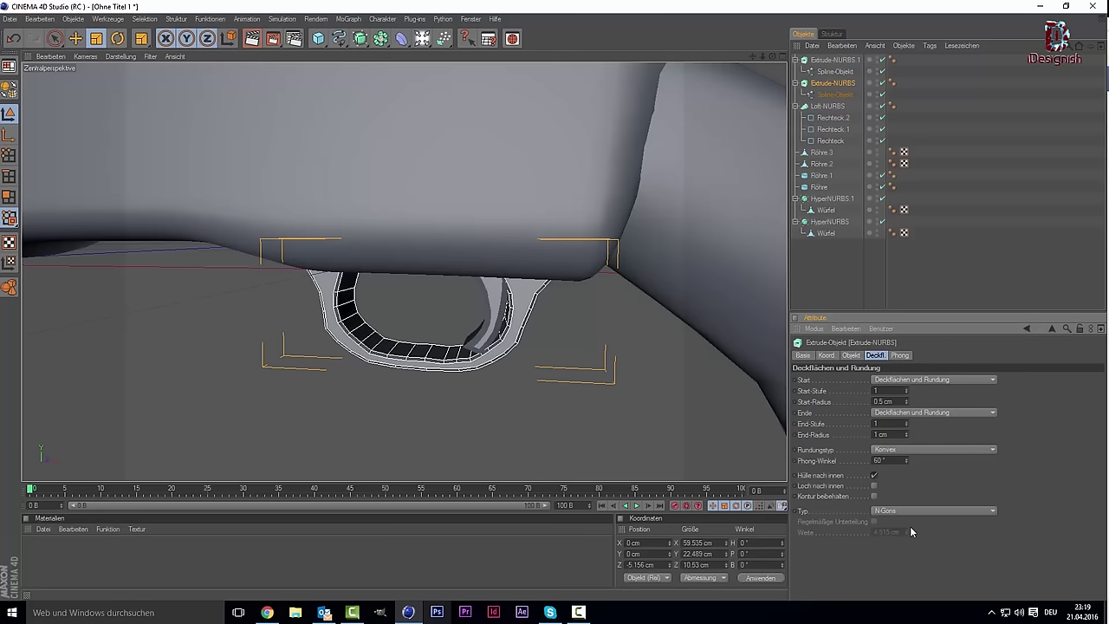
double_click(893, 434)
text(0)
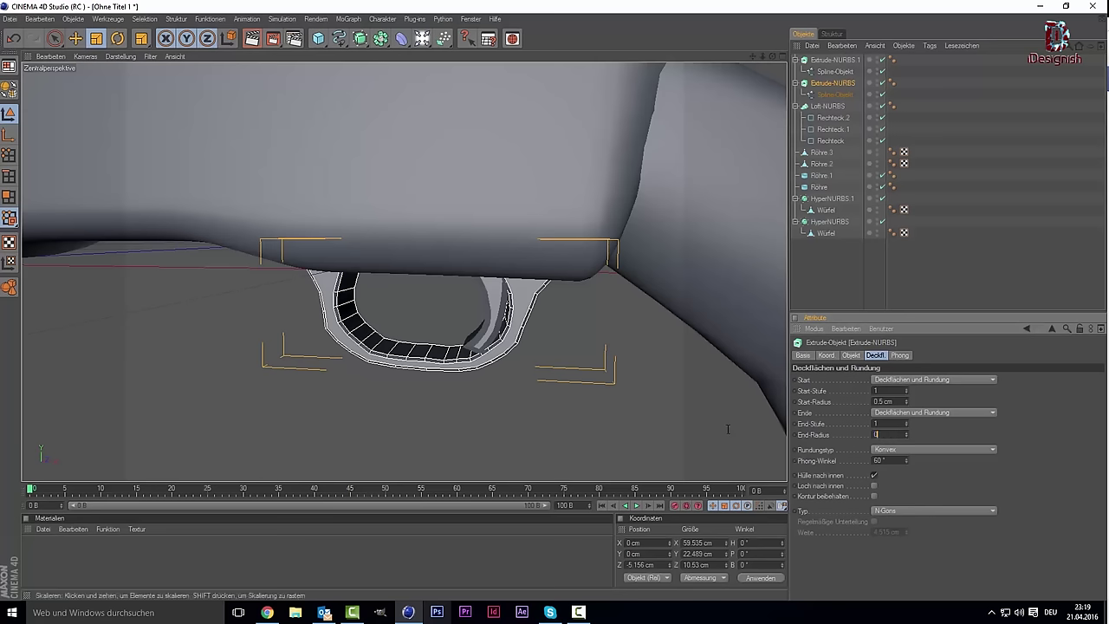
text(.5)
key(Return)
Set the trigger Extrude-NURBS.1 start and end fillet radii to 0.5 cm as well.
scroll(535, 448, up, 2)
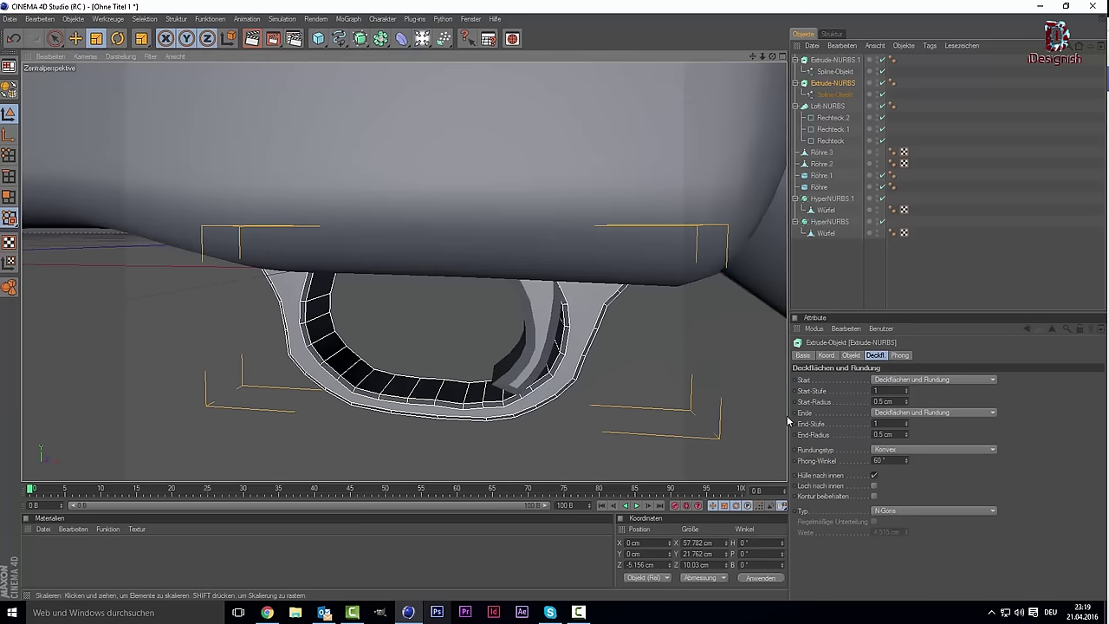
click(832, 62)
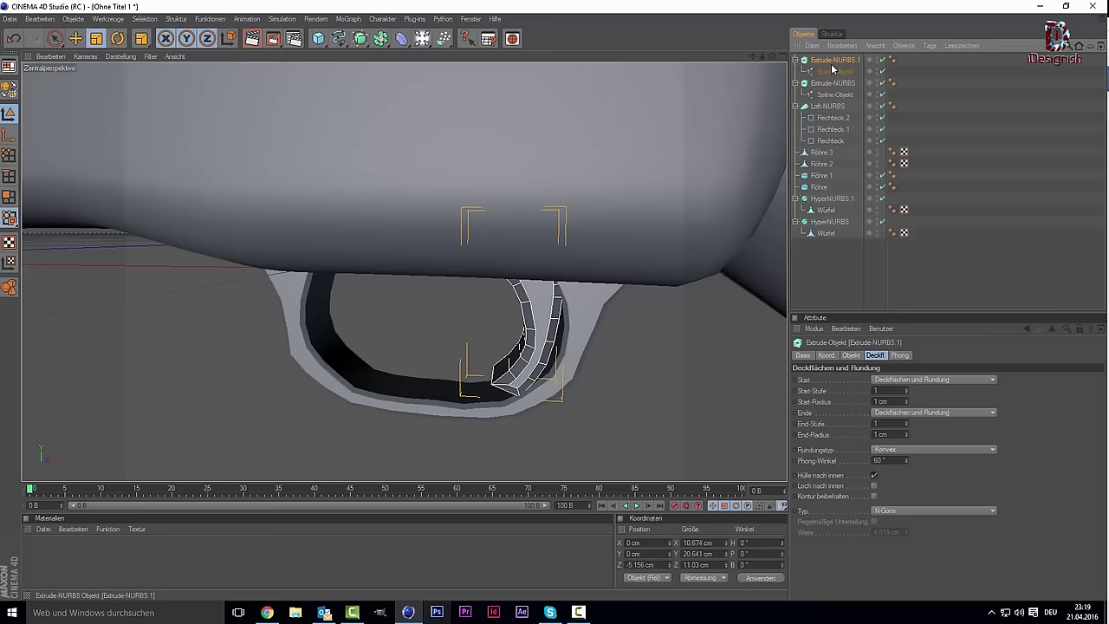
double_click(892, 401)
text(0)
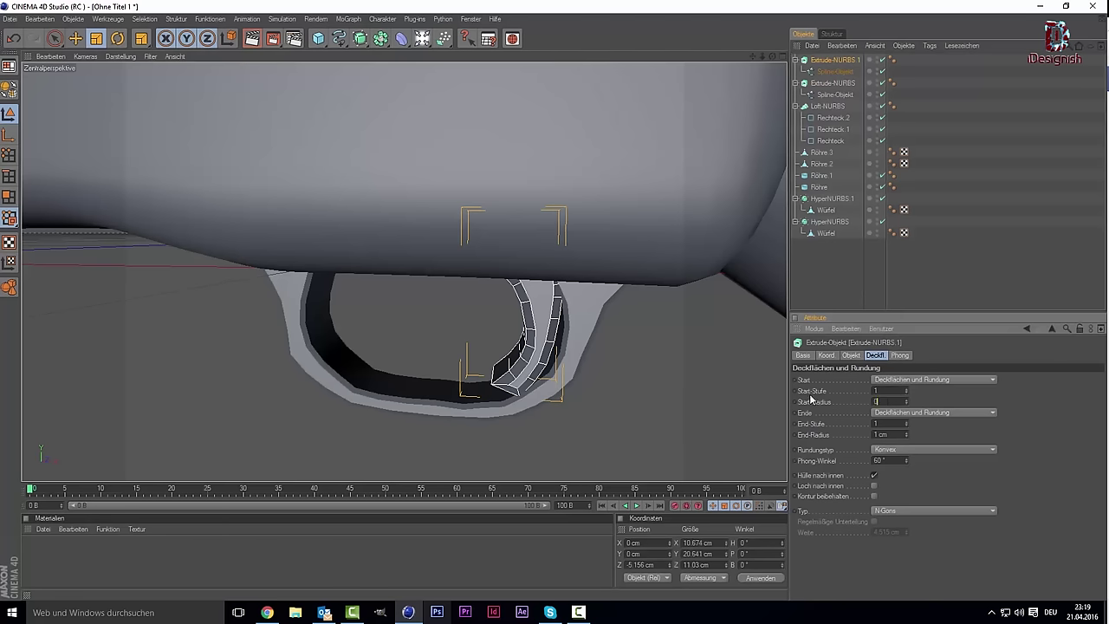
text(.5)
double_click(897, 434)
text(0.5)
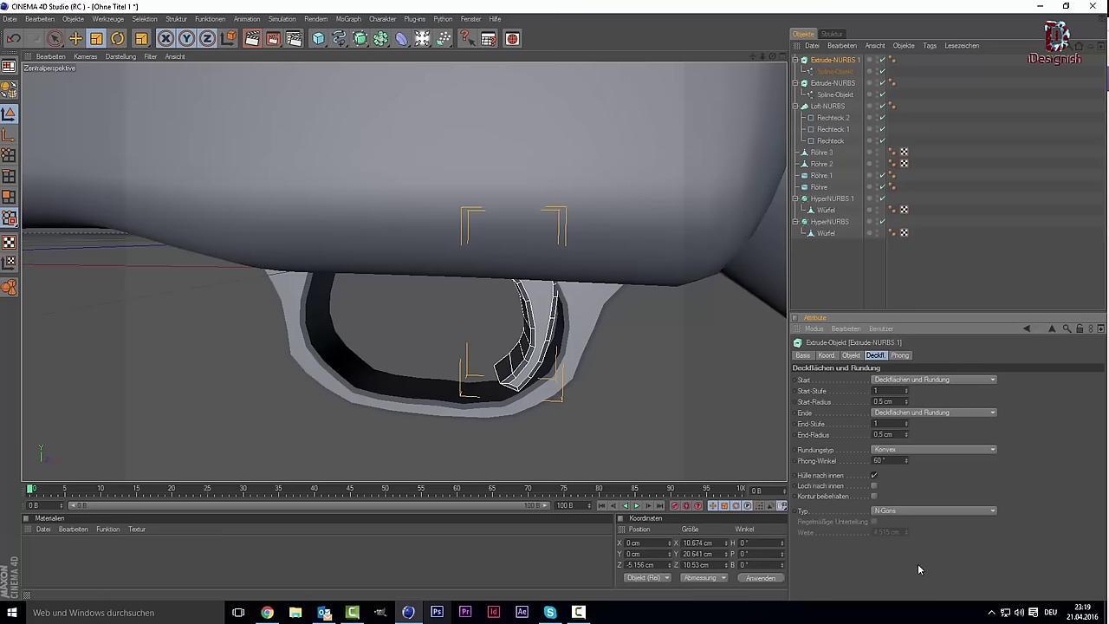
scroll(574, 400, down, 3)
click(559, 395)
scroll(555, 394, down, 3)
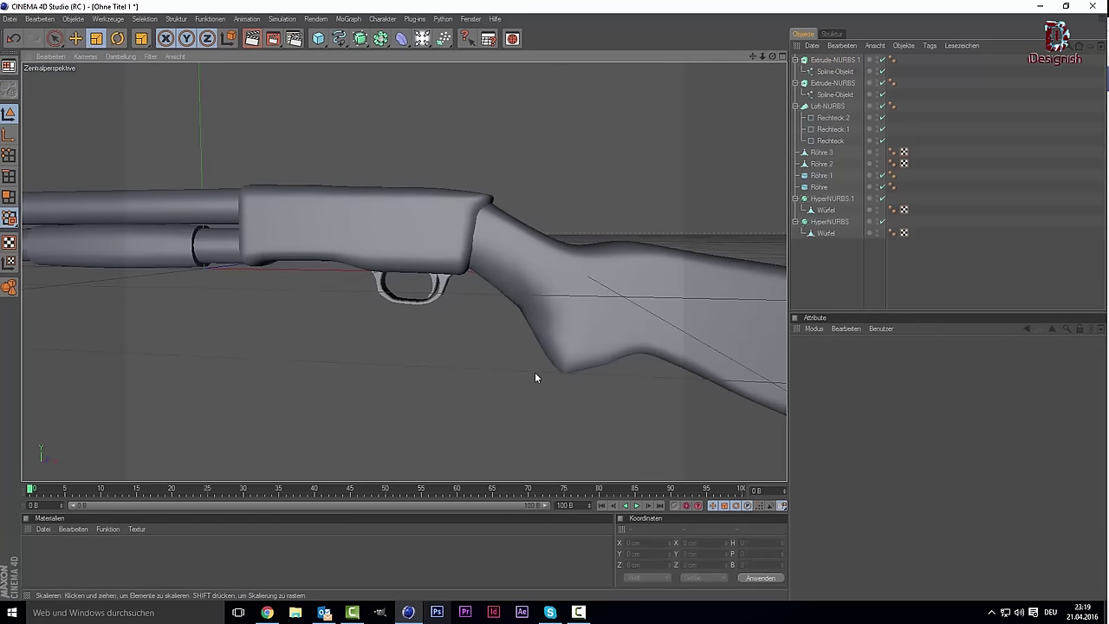
scroll(529, 364, down, 3)
scroll(525, 360, down, 2)
scroll(520, 342, down, 2)
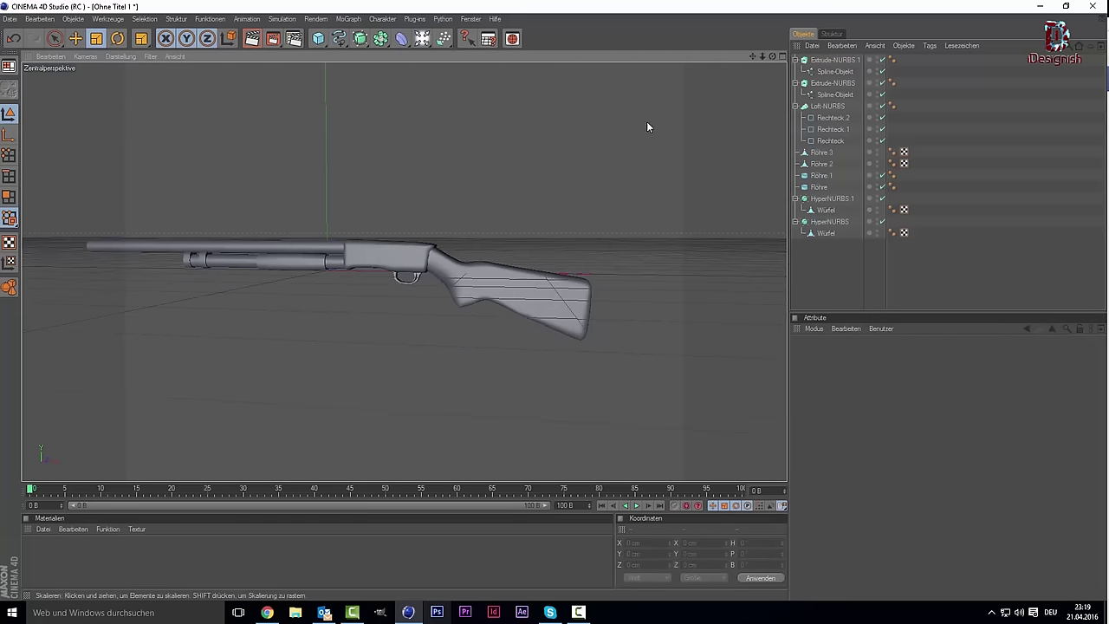
drag(752, 55, 780, 70)
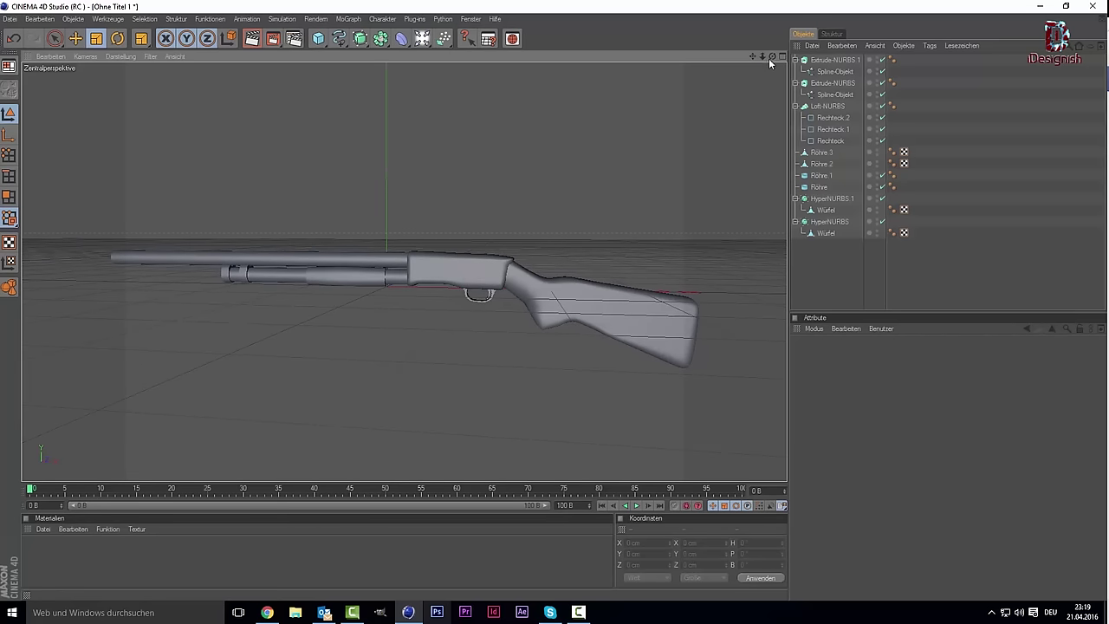
drag(771, 55, 711, 82)
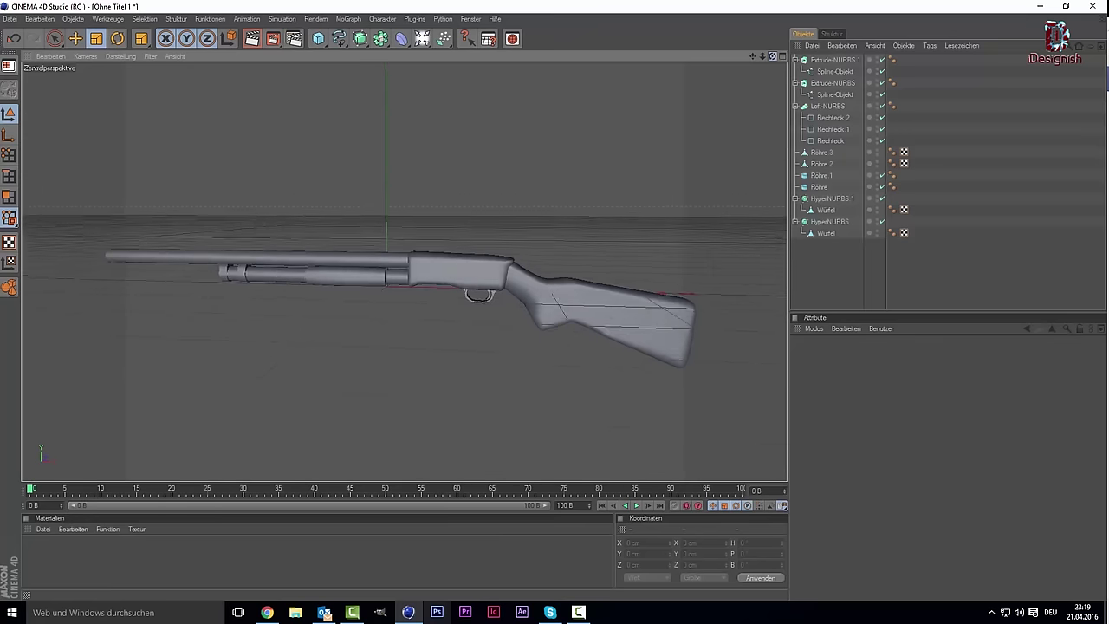
drag(751, 56, 777, 61)
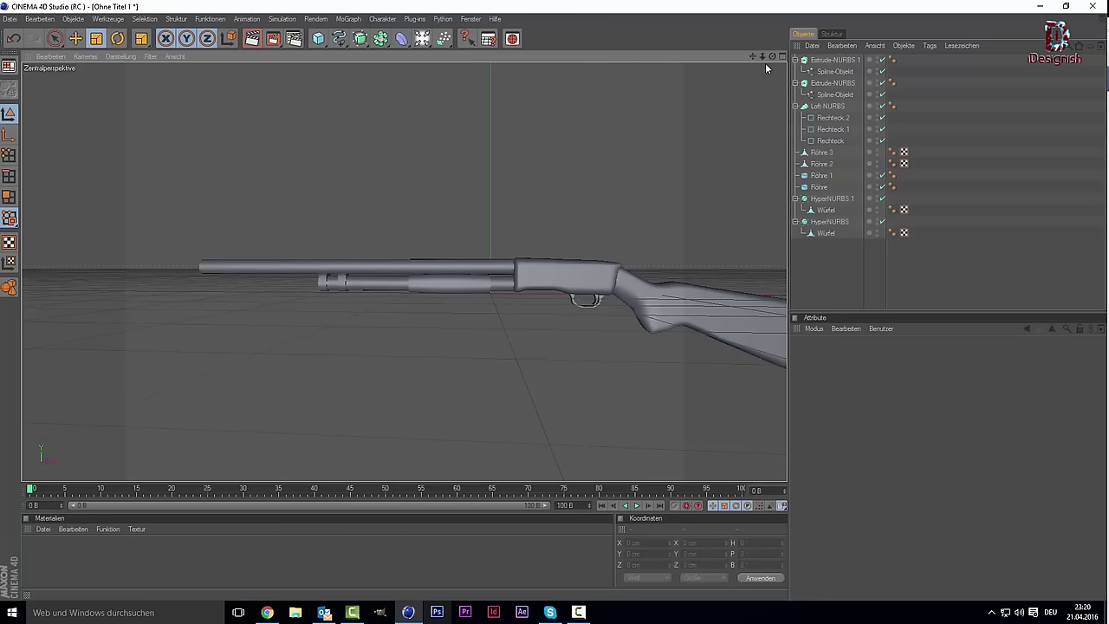
Maximize the front view, then zoom and pan along the shotgun to compare it with the side-view reference.
middle_click(436, 149)
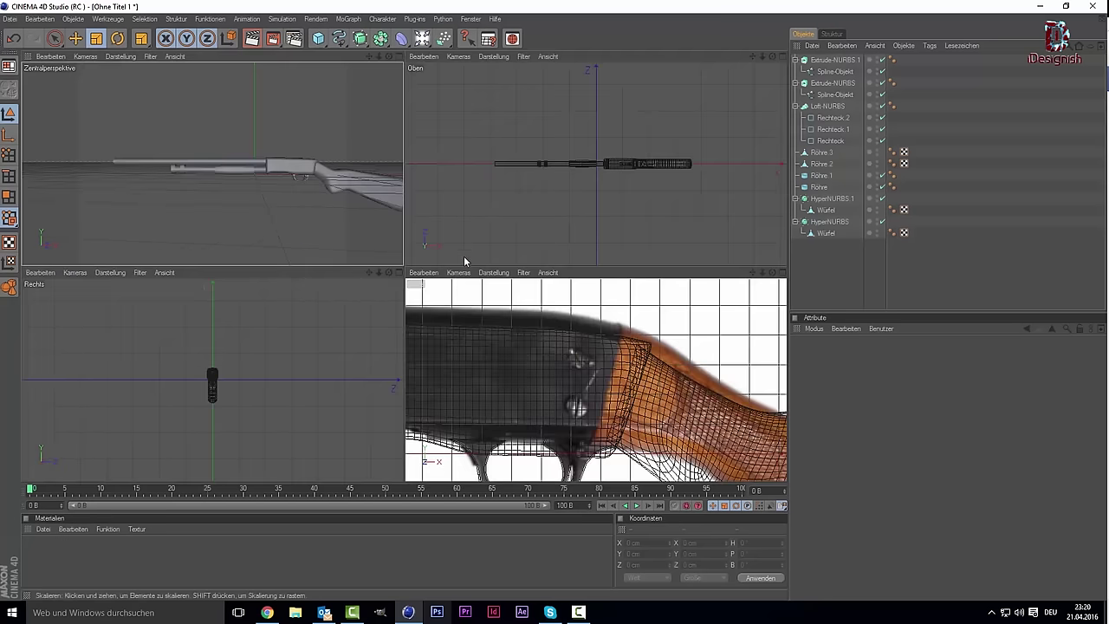
middle_click(492, 311)
scroll(483, 284, down, 2)
scroll(482, 279, down, 2)
scroll(481, 278, down, 2)
scroll(480, 279, down, 2)
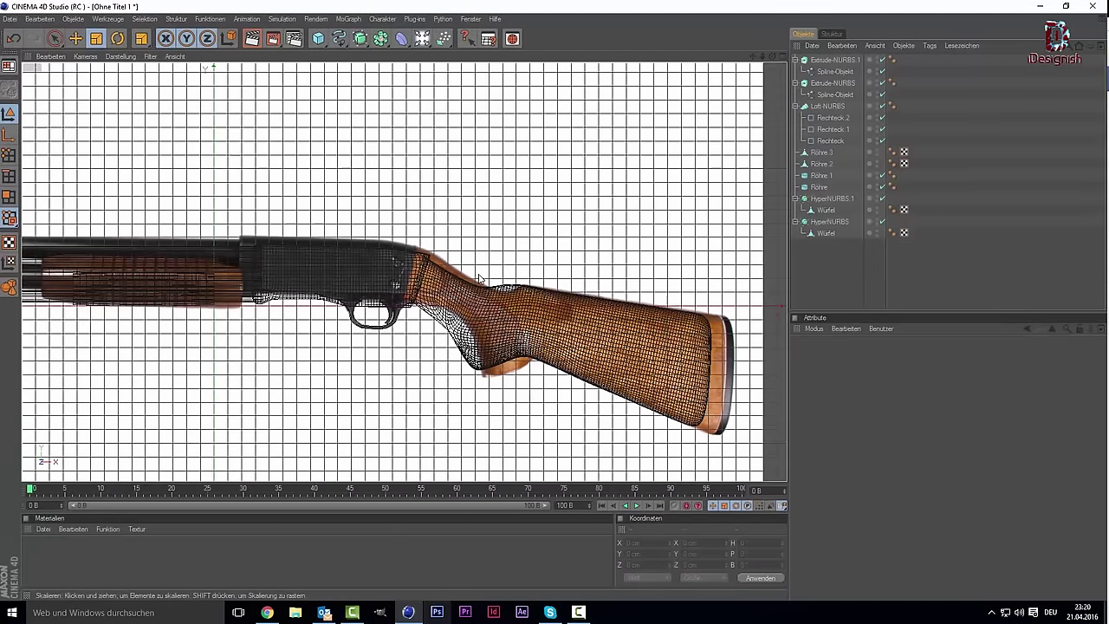
scroll(481, 280, up, 1)
scroll(479, 277, up, 1)
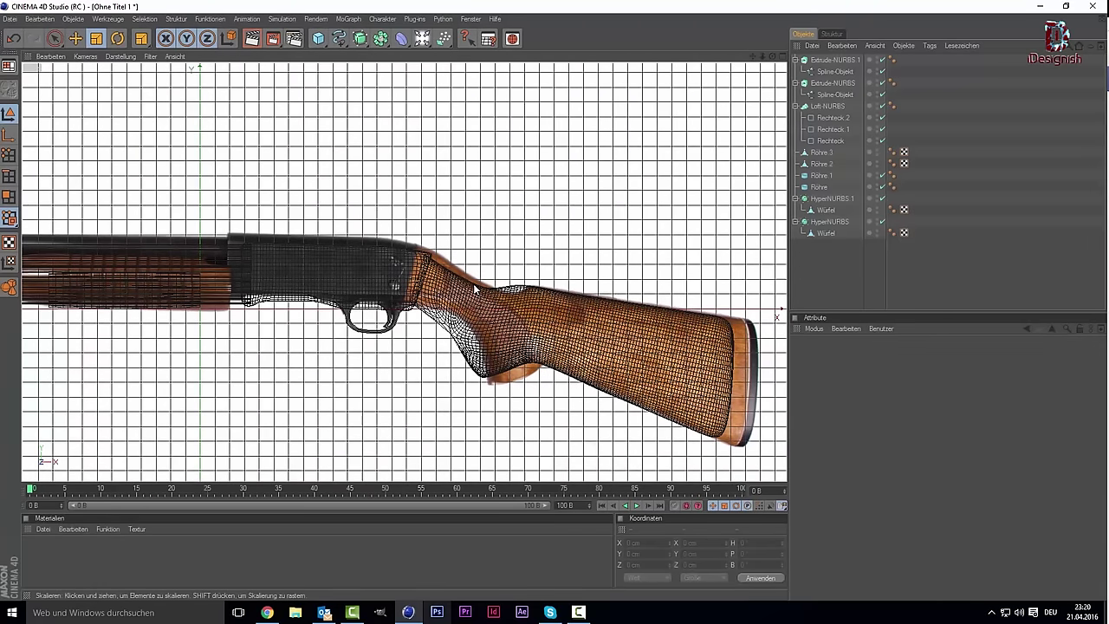
scroll(635, 260, down, 2)
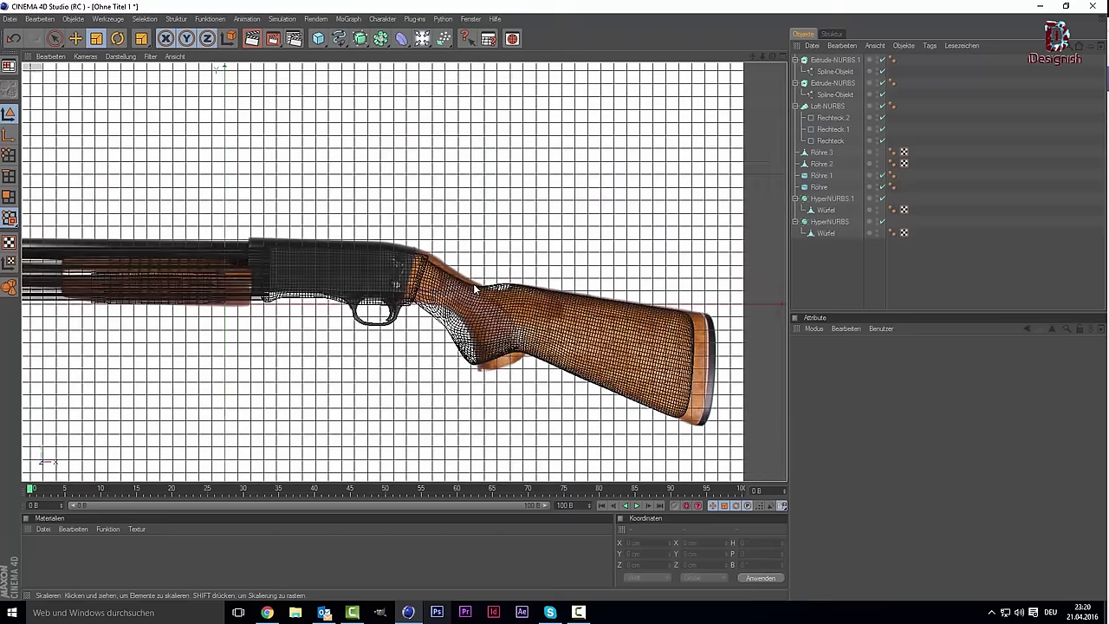
drag(749, 53, 853, 72)
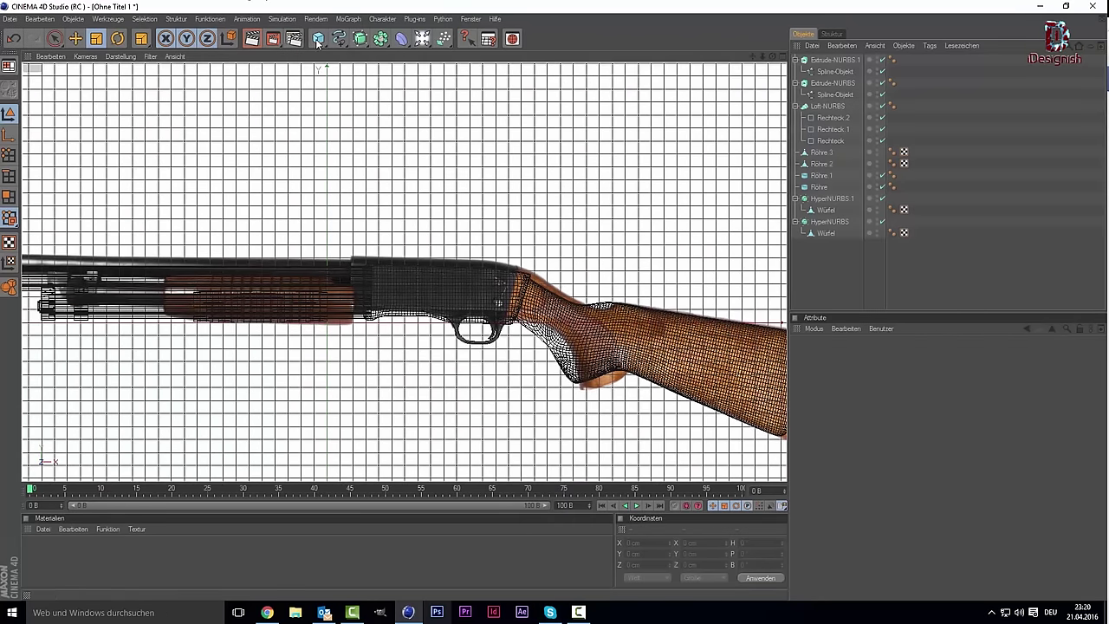
scroll(723, 151, down, 2)
scroll(626, 111, up, 2)
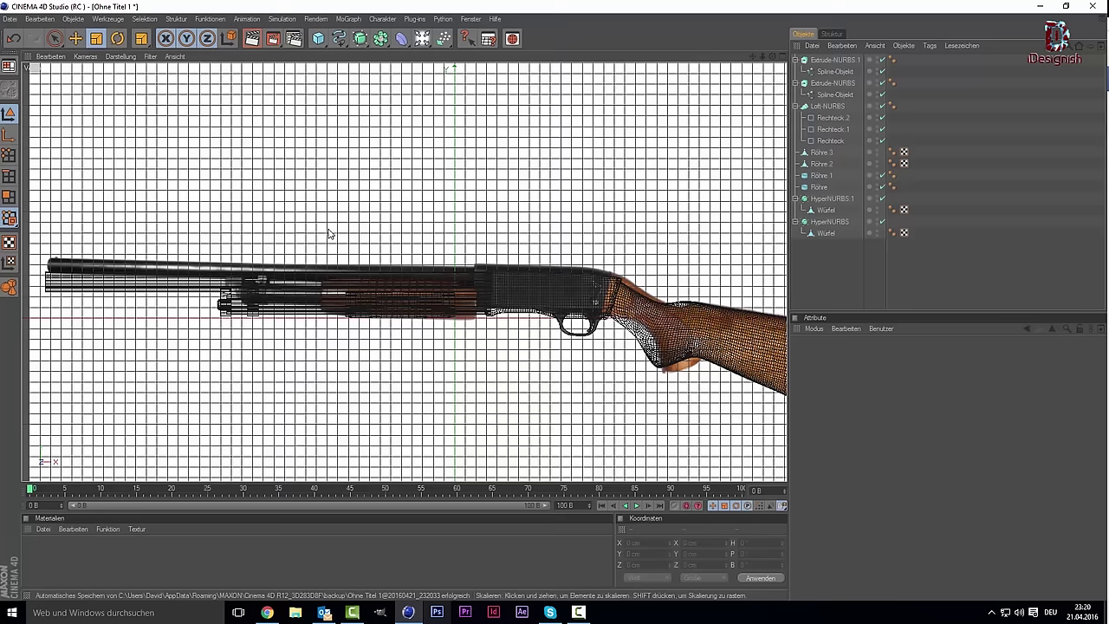
Maximize the perspective view and orbit and pan around the assembled shotgun to inspect it.
middle_click(247, 244)
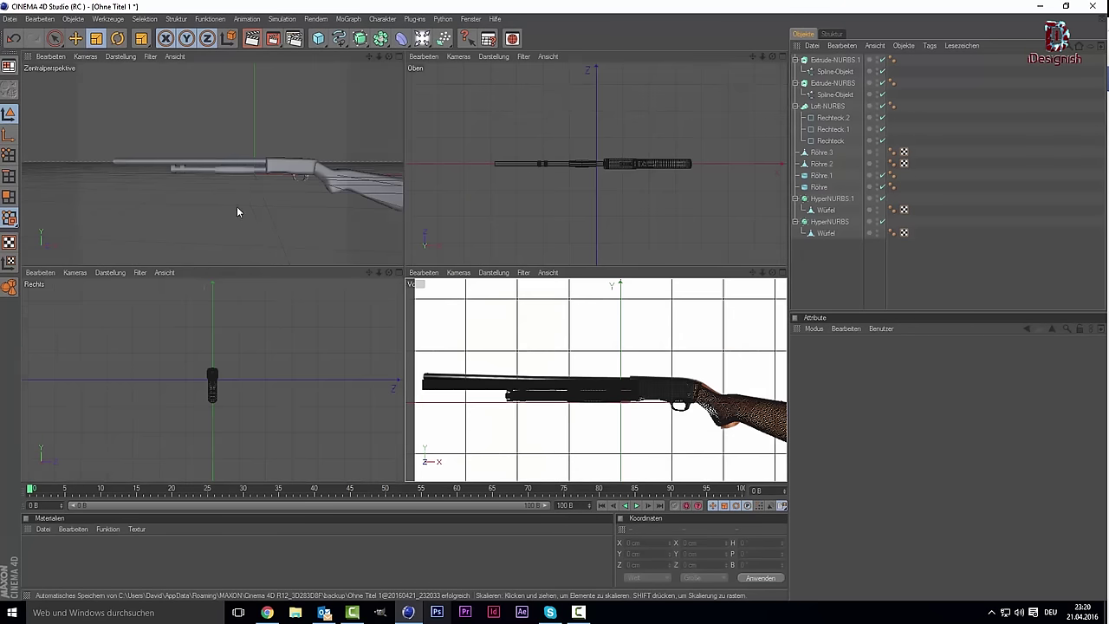
middle_click(237, 209)
drag(770, 56, 435, 307)
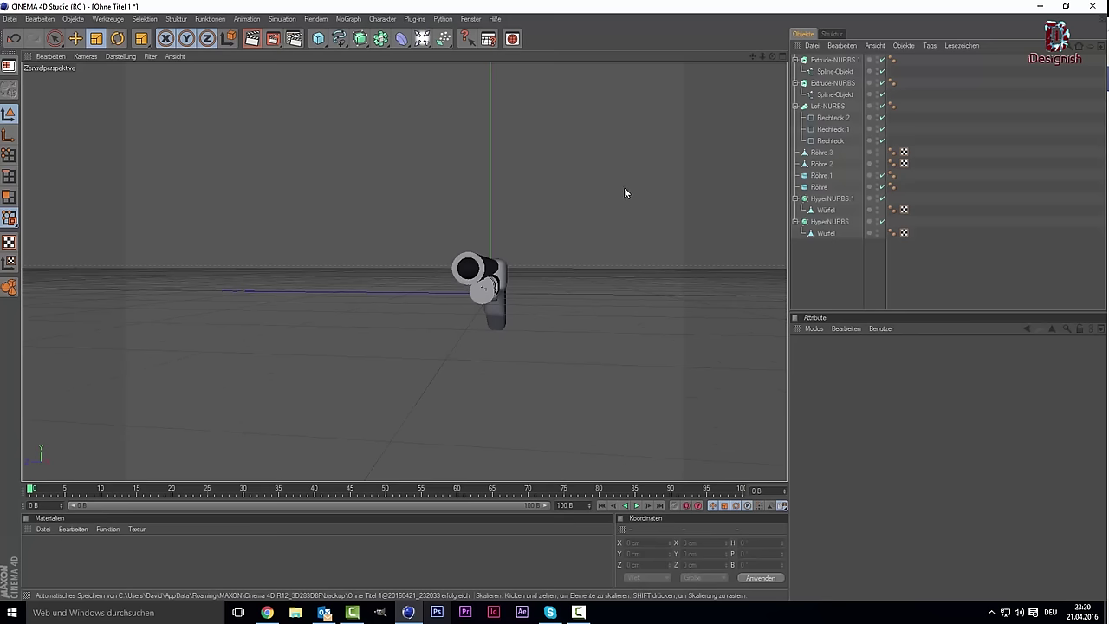
mouse_move(771, 55)
mouse_down()
mouse_move(520, 61)
mouse_move(686, 167)
mouse_move(684, 140)
mouse_up()
mouse_move(756, 58)
mouse_down()
mouse_move(675, 104)
mouse_move(554, 130)
mouse_move(486, 130)
mouse_up()
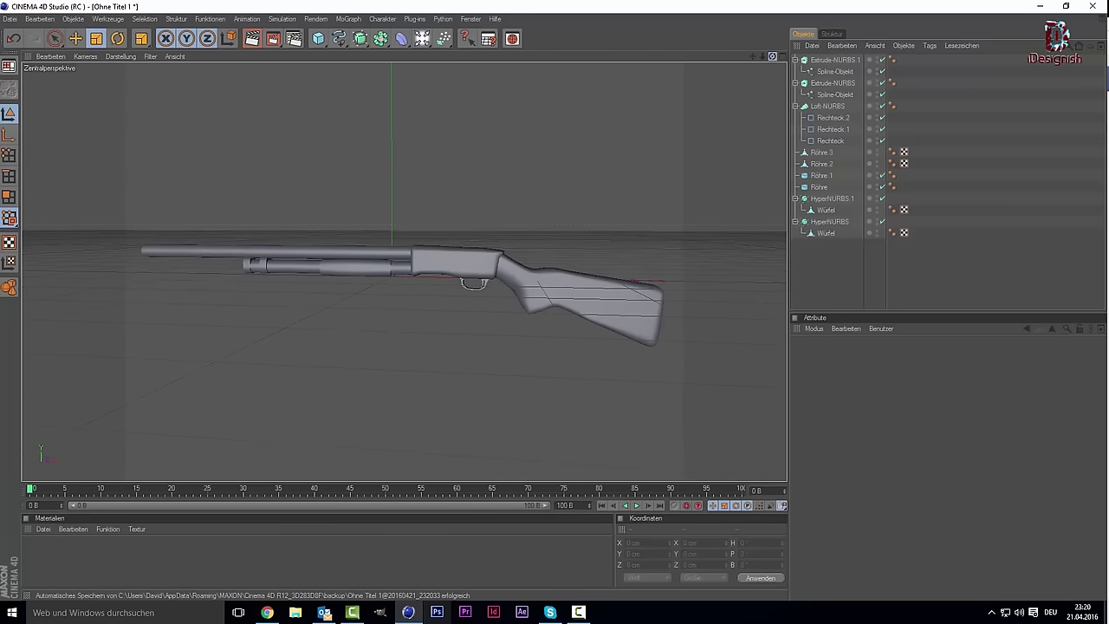
drag(485, 130, 475, 130)
mouse_move(753, 55)
mouse_down()
mouse_move(774, 61)
mouse_move(719, 65)
mouse_move(736, 61)
mouse_up()
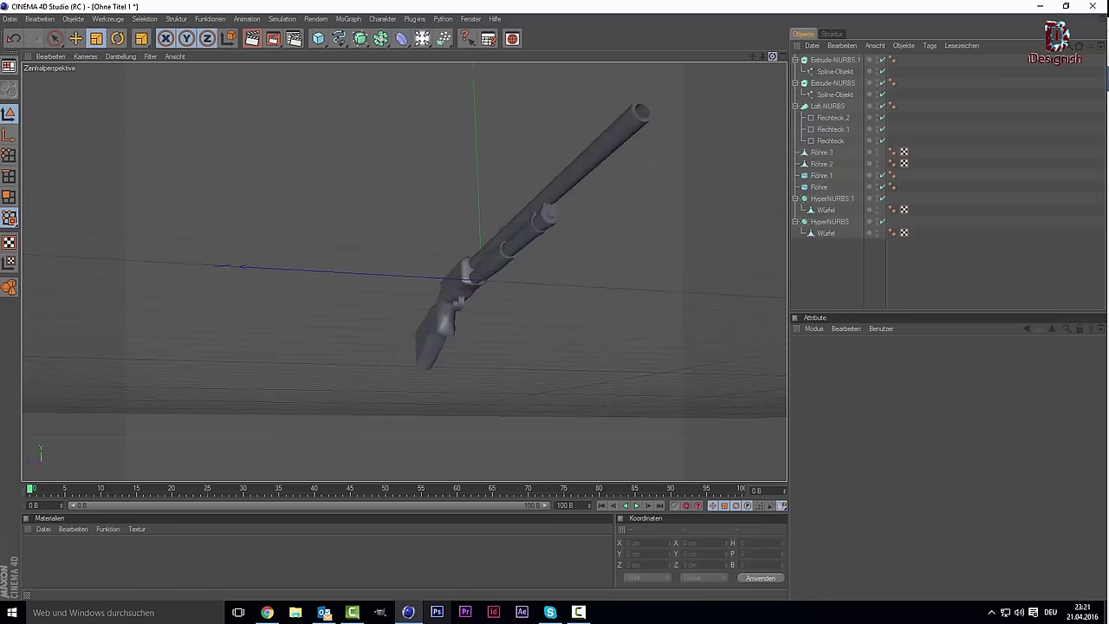